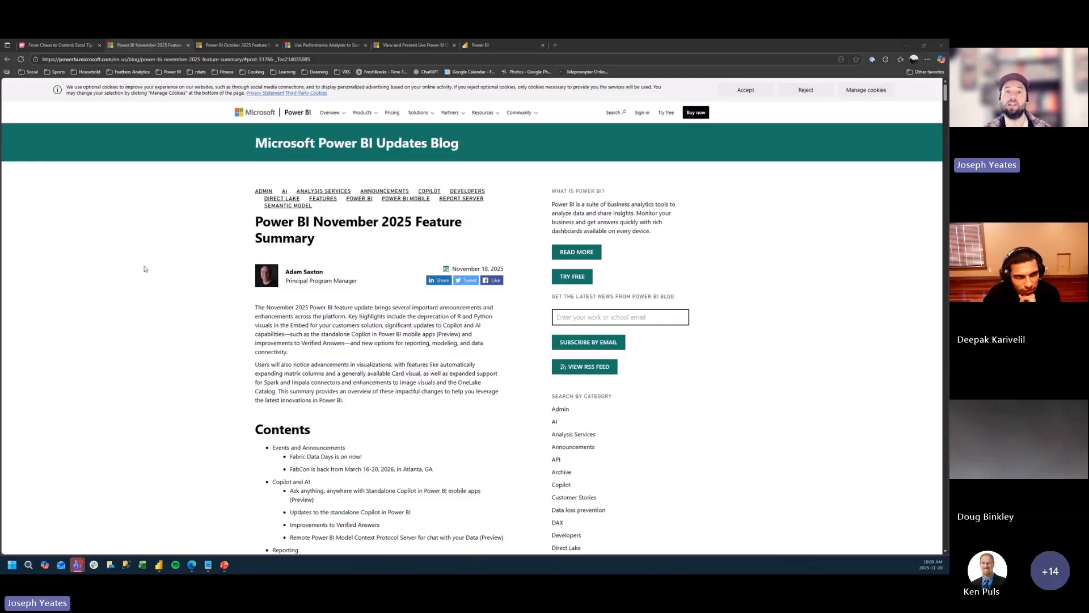
- Review the contents list of the Power BI November 2025 Feature Summary, from Events and Announcements through General
{"action": "scroll", "coordinate": [188, 355], "scroll_direction": "down", "scroll_amount": 1}
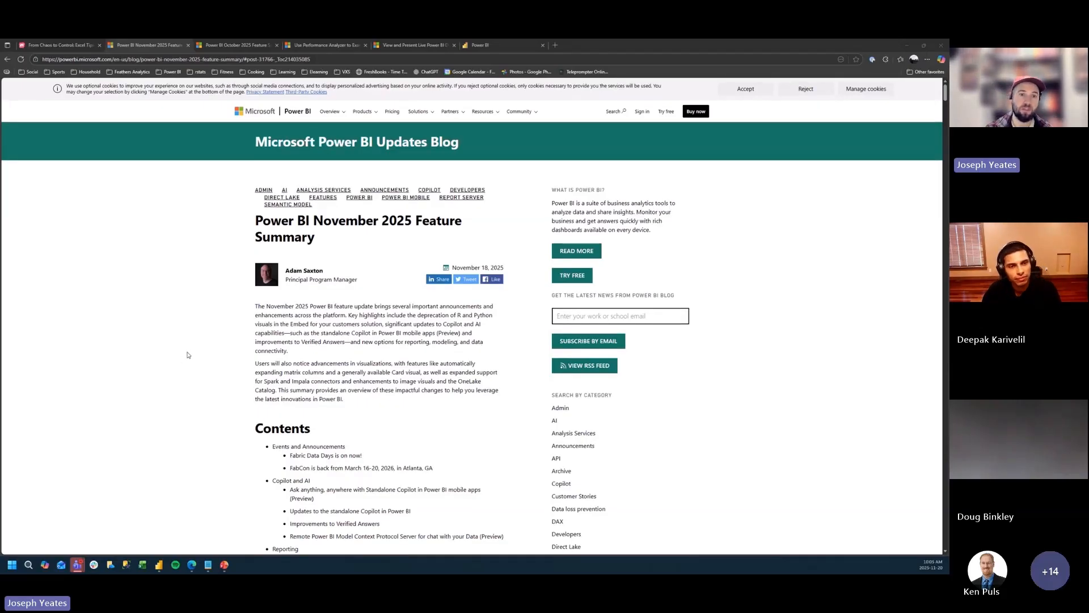
{"action": "scroll", "coordinate": [188, 355], "scroll_direction": "down", "scroll_amount": 3}
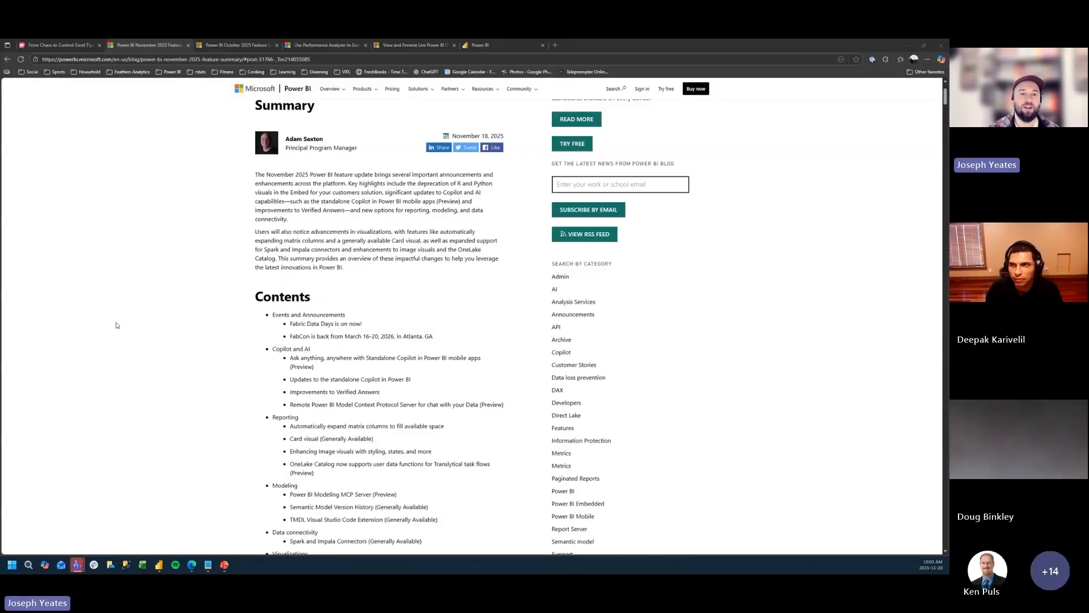
{"action": "scroll", "coordinate": [116, 326], "scroll_direction": "down", "scroll_amount": 2}
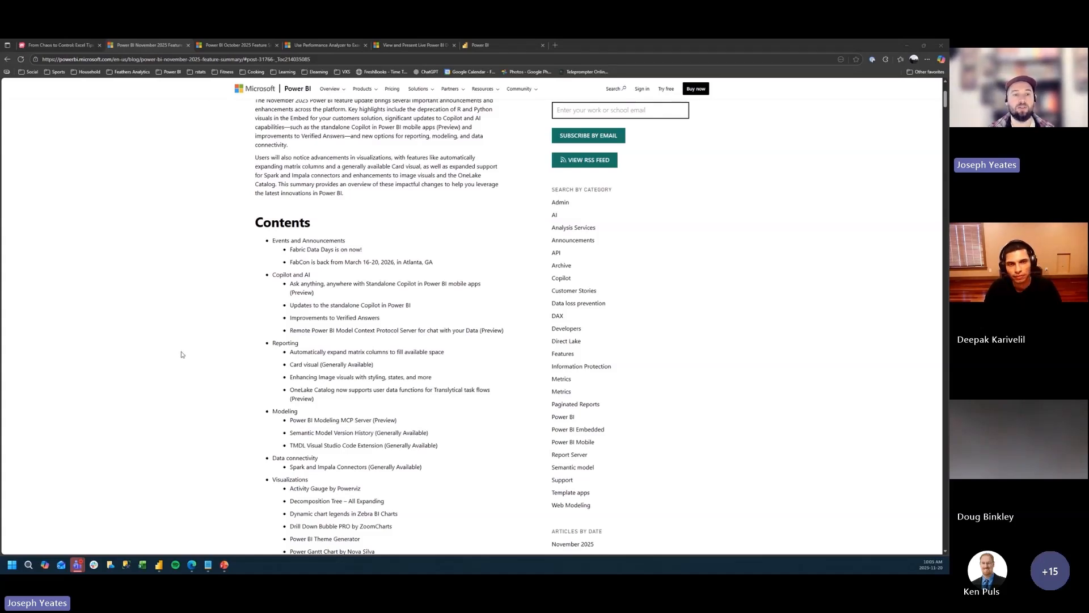
{"action": "scroll", "coordinate": [182, 354], "scroll_direction": "down", "scroll_amount": 2}
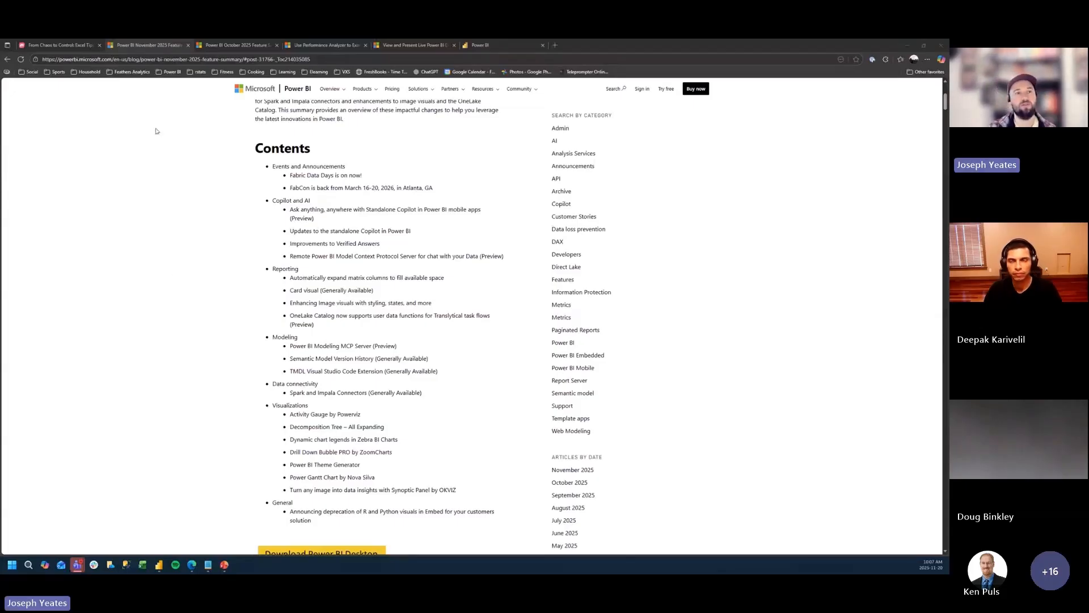
- Open the Power BI October 2025 Feature Summary and review its contents list, including the Reporting items
{"action": "left_click", "coordinate": [240, 47]}
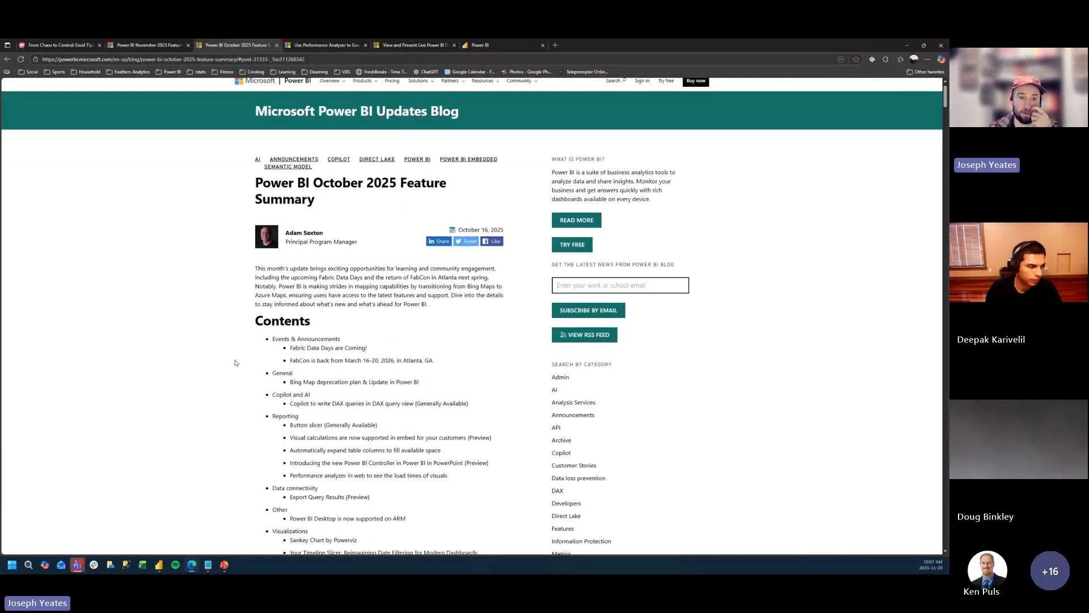
{"action": "scroll", "coordinate": [243, 353], "scroll_direction": "down", "scroll_amount": 3}
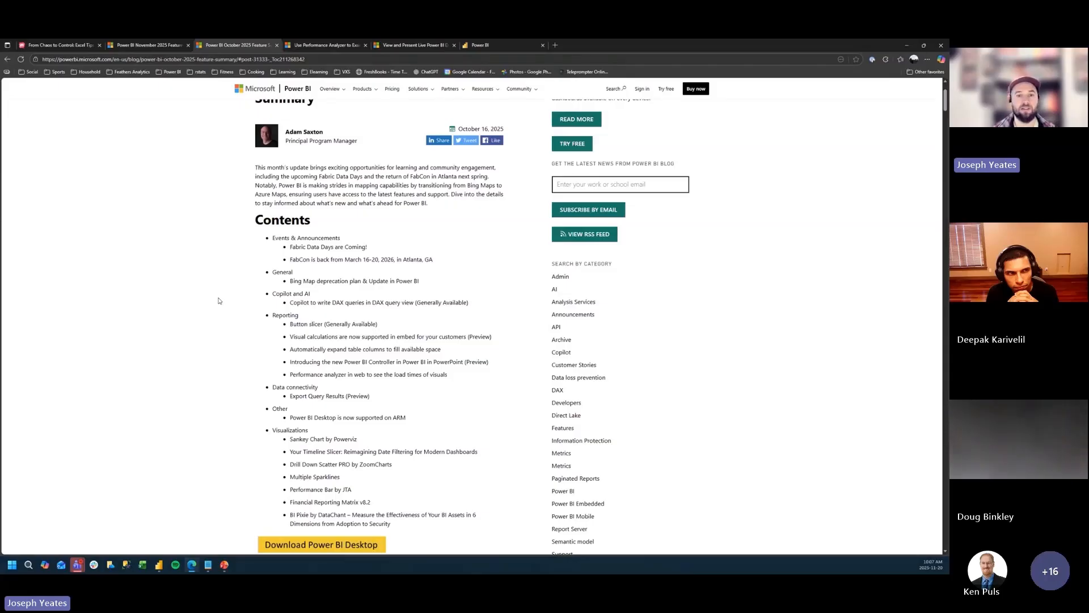
{"action": "scroll", "coordinate": [204, 329], "scroll_direction": "down", "scroll_amount": 1}
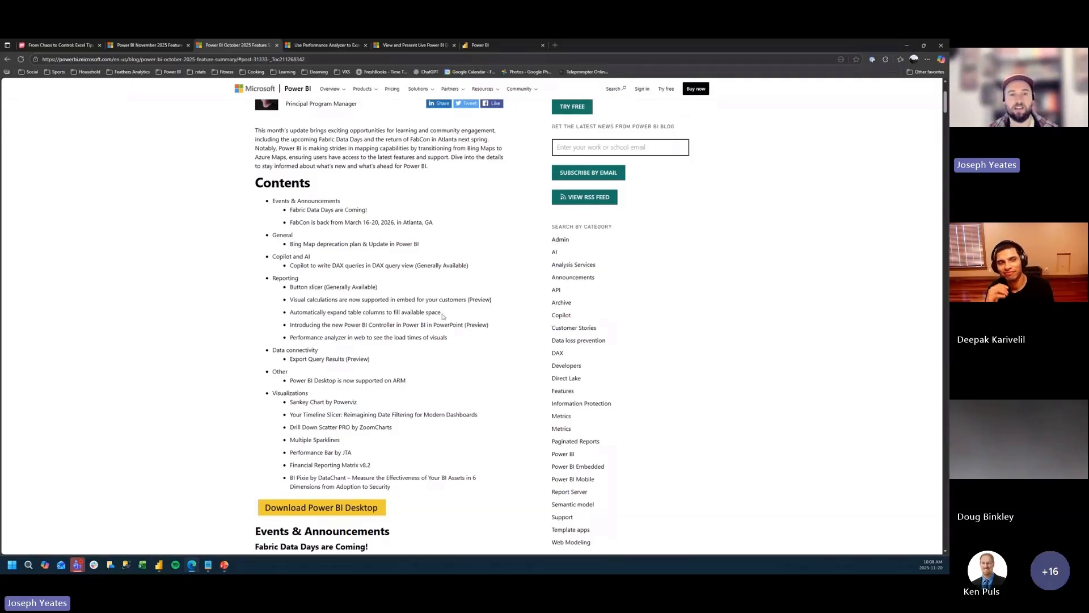
- Switch to the demo report in Power BI Desktop and select the Client Type matrix on the Home page
{"action": "left_click", "coordinate": [158, 565]}
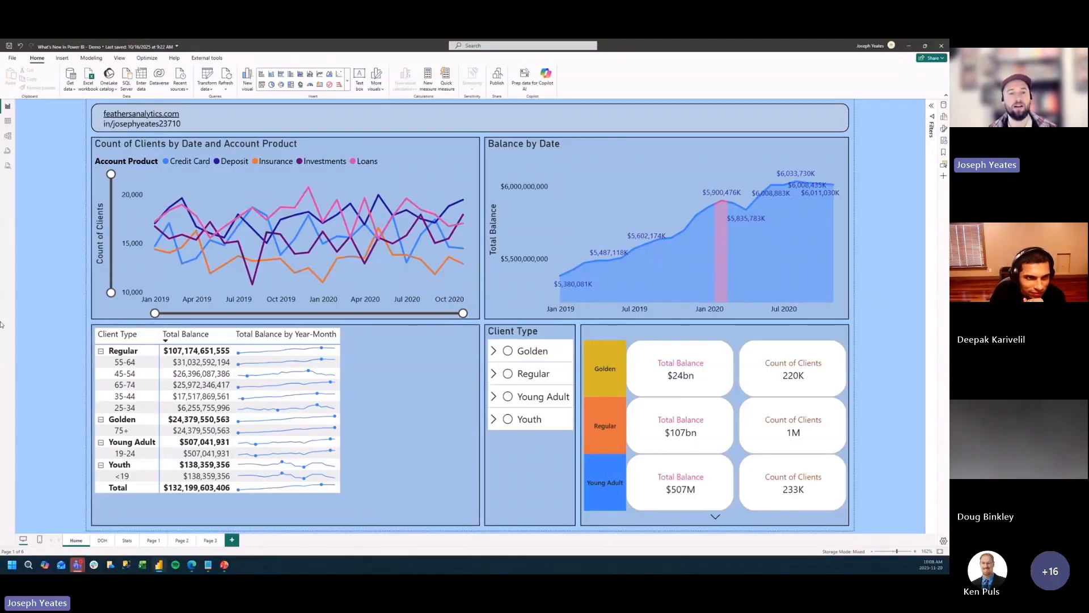
{"action": "left_click", "coordinate": [383, 391]}
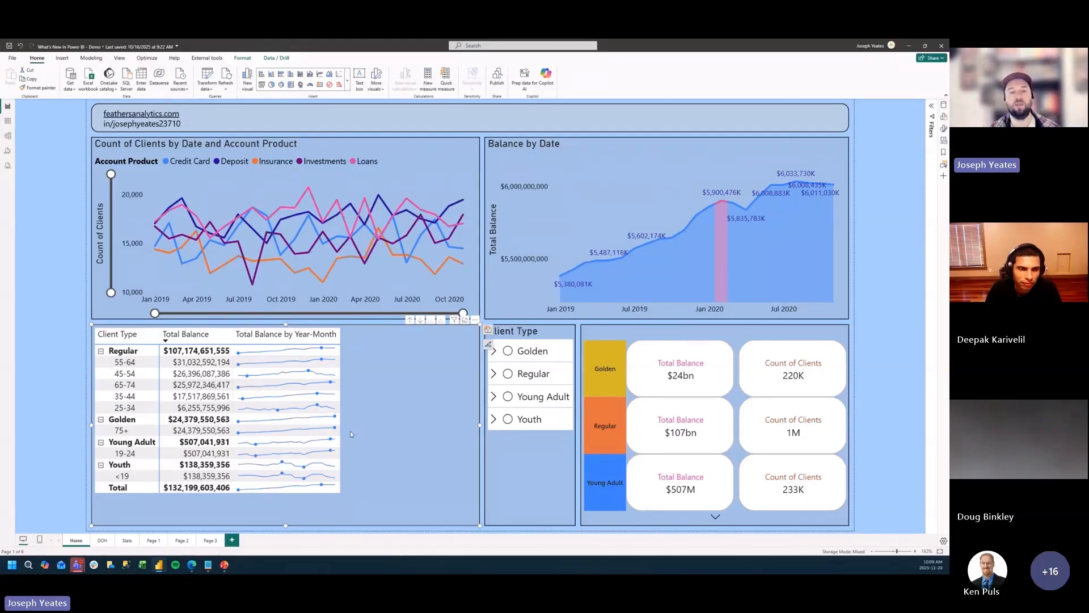
- Narrow the Client Type matrix, and widen it back to line up with the line chart above it
{"action": "mouse_move", "coordinate": [480, 424]}
{"action": "left_mouse_down"}
{"action": "mouse_move", "coordinate": [361, 425]}
{"action": "mouse_move", "coordinate": [481, 426]}
{"action": "left_mouse_up"}
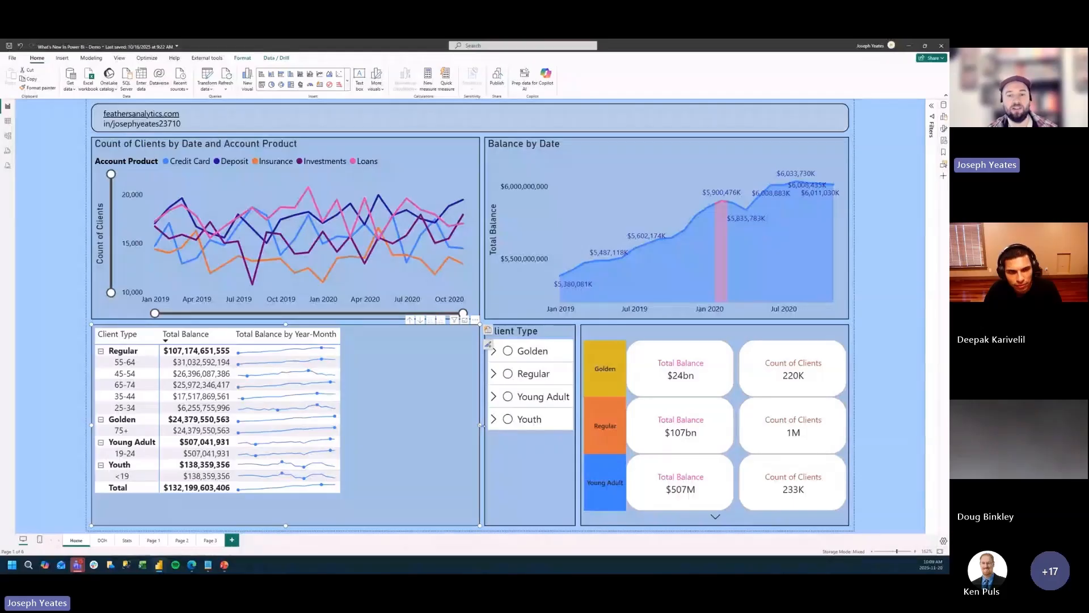
{"action": "left_click", "coordinate": [483, 424]}
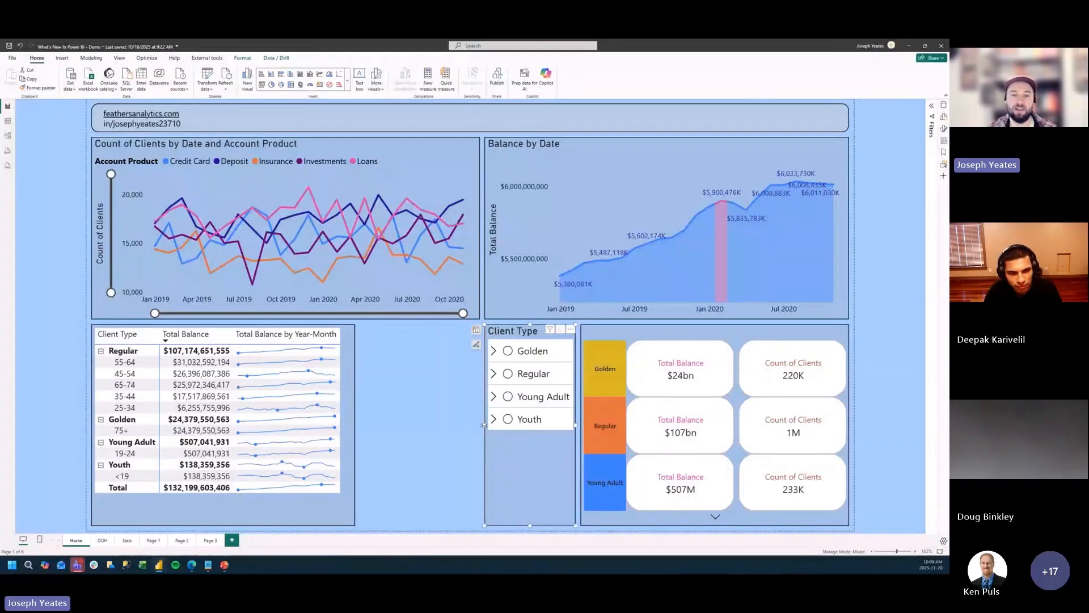
{"action": "mouse_move", "coordinate": [483, 424]}
{"action": "left_mouse_down"}
{"action": "mouse_move", "coordinate": [372, 425]}
{"action": "mouse_move", "coordinate": [485, 425]}
{"action": "left_mouse_up"}
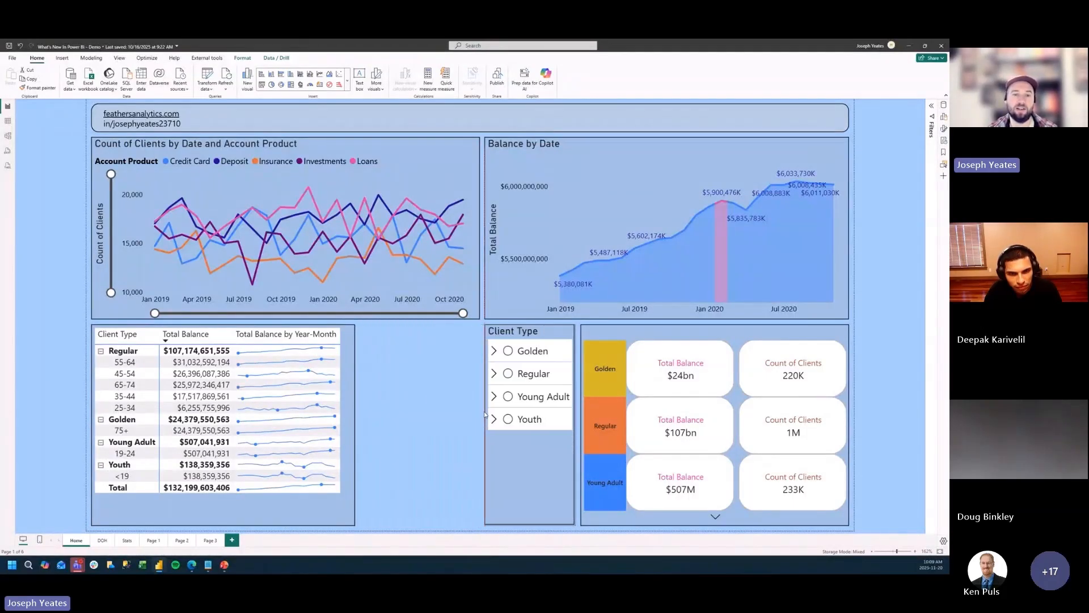
{"action": "left_click", "coordinate": [349, 393]}
{"action": "left_click_drag", "start_coordinate": [356, 426], "coordinate": [482, 409]}
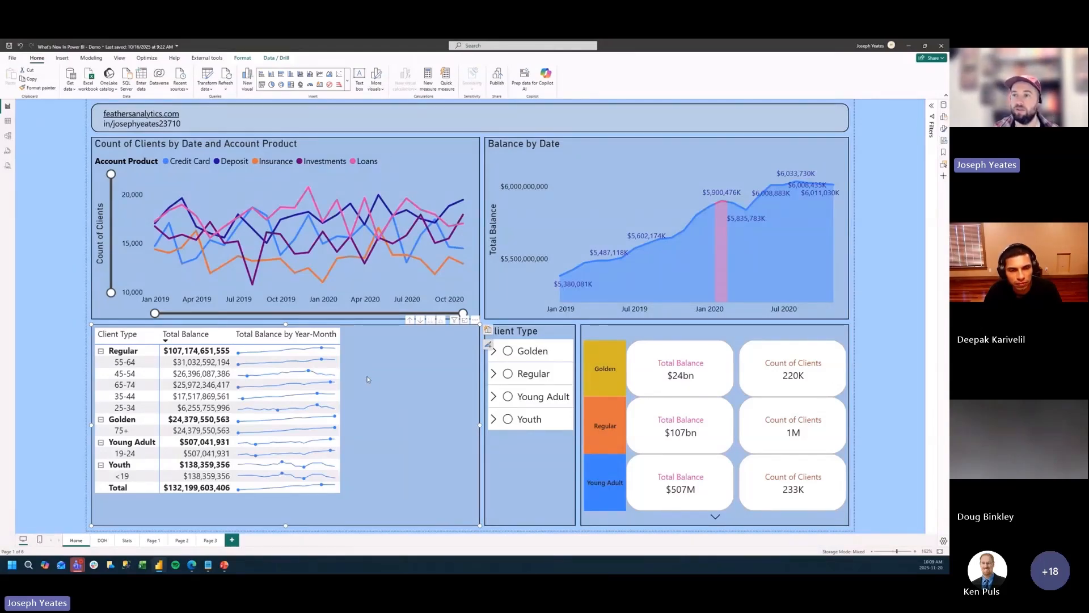
- Set the resize behavior of the matrix's column headers to Grow to fit and close the formatting options
{"action": "left_click", "coordinate": [944, 129]}
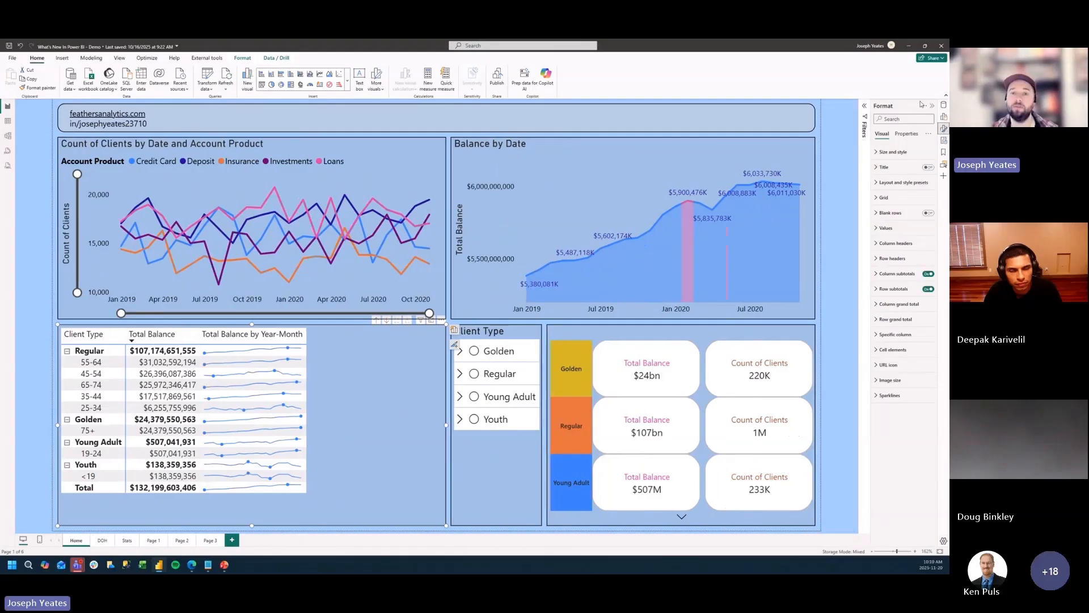
{"action": "left_click", "coordinate": [898, 242]}
{"action": "left_click", "coordinate": [891, 401]}
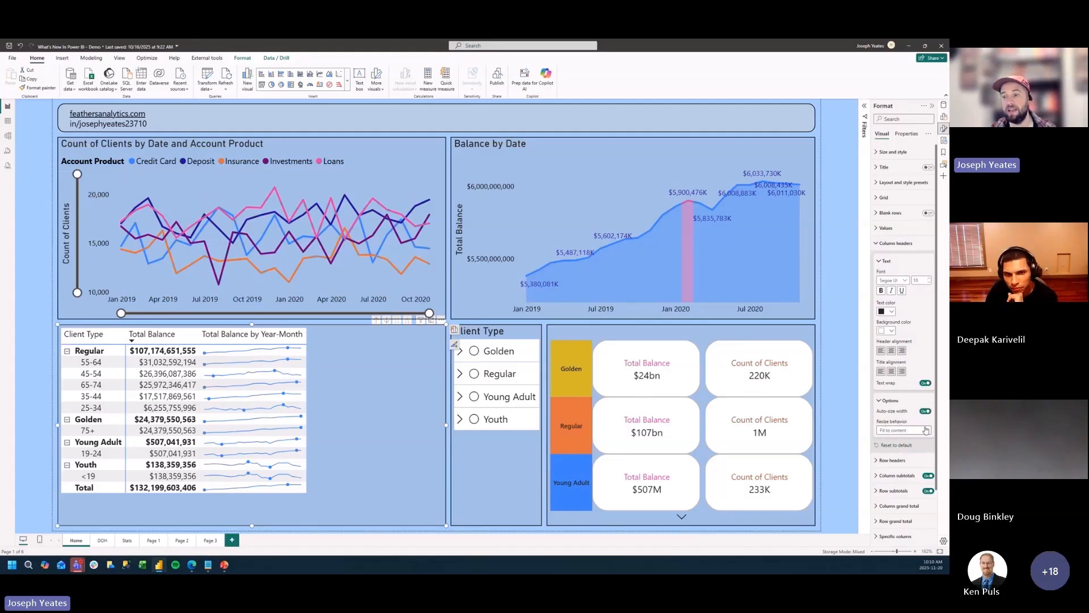
{"action": "mouse_move", "coordinate": [889, 424]}
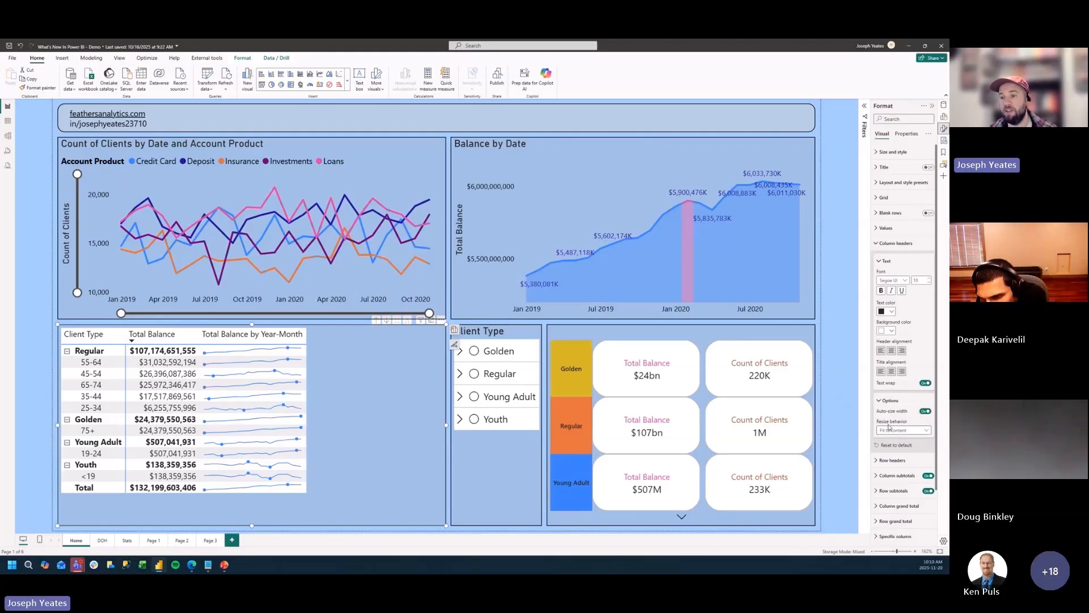
{"action": "left_click", "coordinate": [920, 431]}
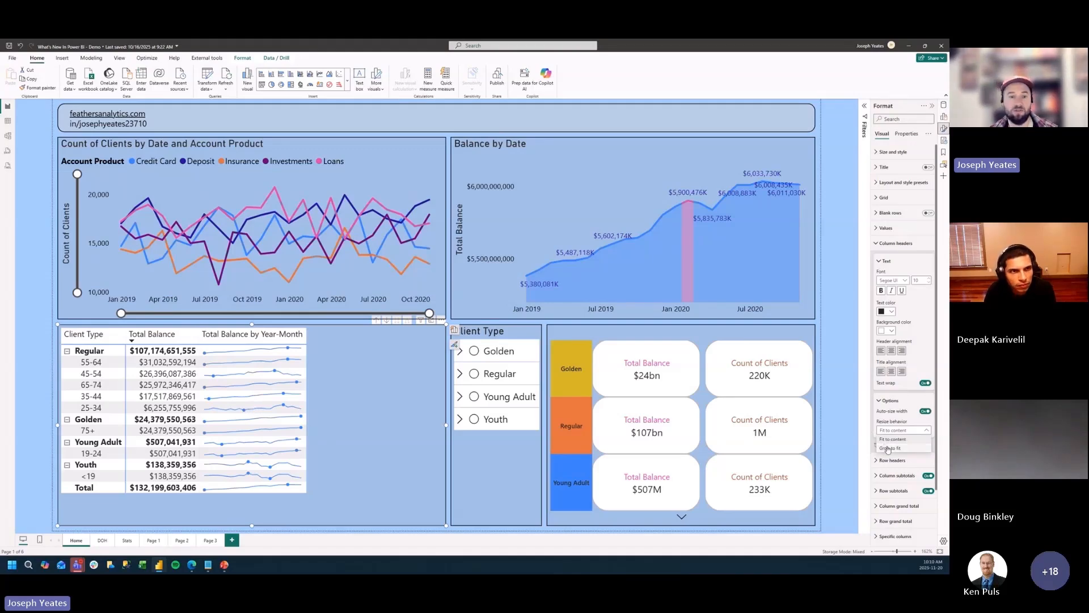
{"action": "left_click", "coordinate": [889, 448]}
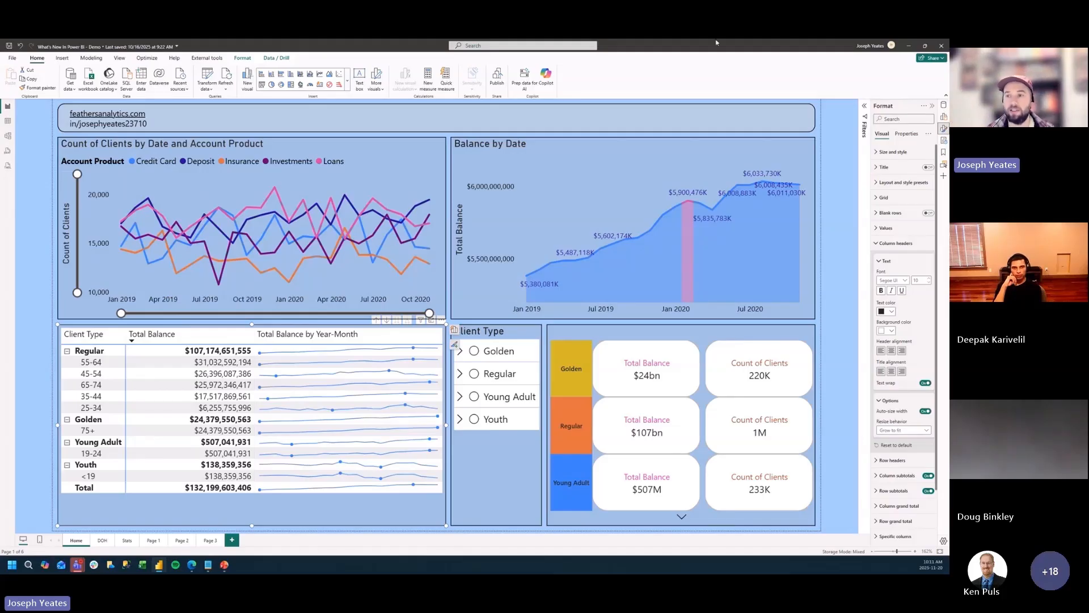
{"action": "left_click", "coordinate": [931, 106]}
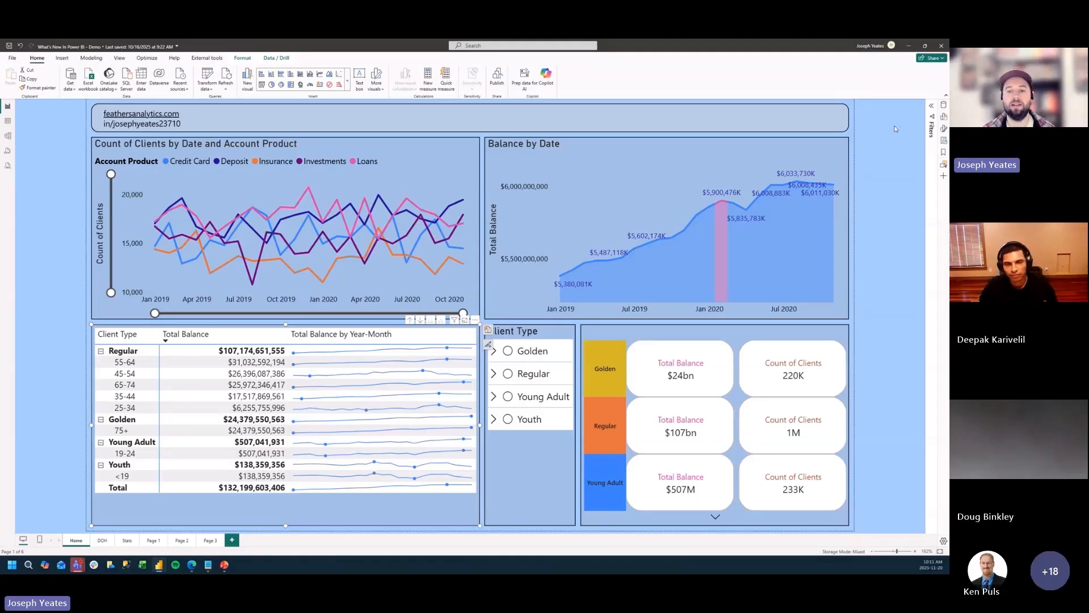
- Record the report with Performance analyzer while selecting Golden in the Client Type slicer, and stop the recording
{"action": "left_click", "coordinate": [119, 58]}
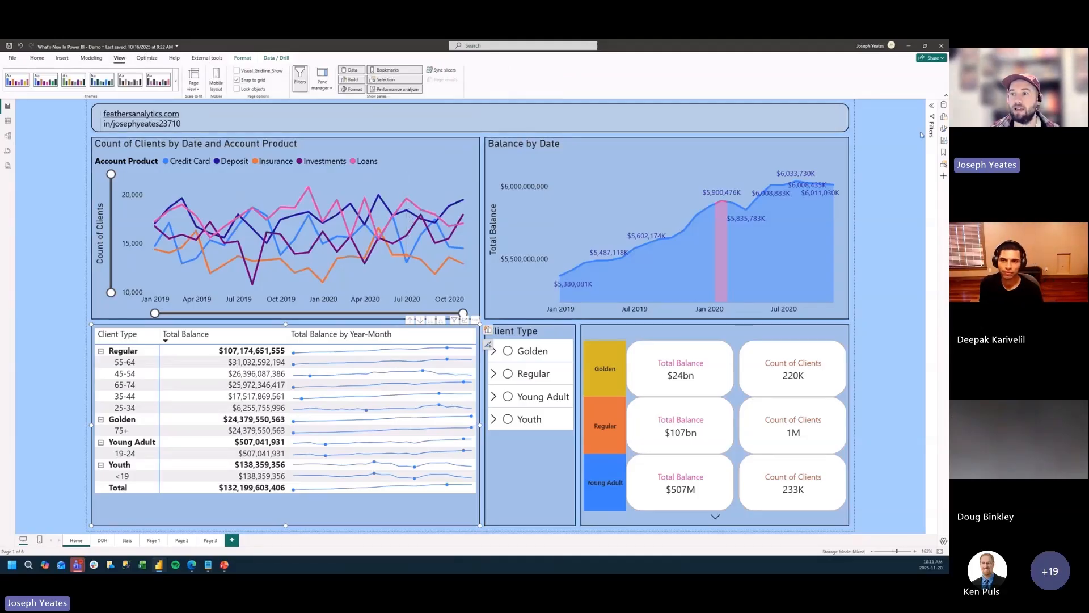
{"action": "left_click", "coordinate": [944, 142]}
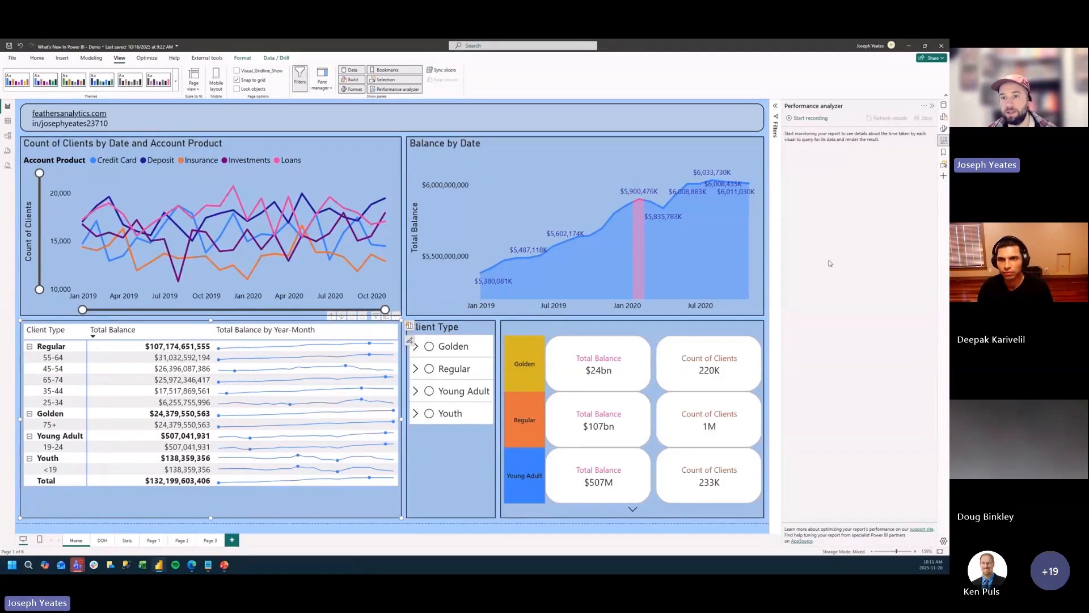
{"action": "left_click", "coordinate": [812, 119]}
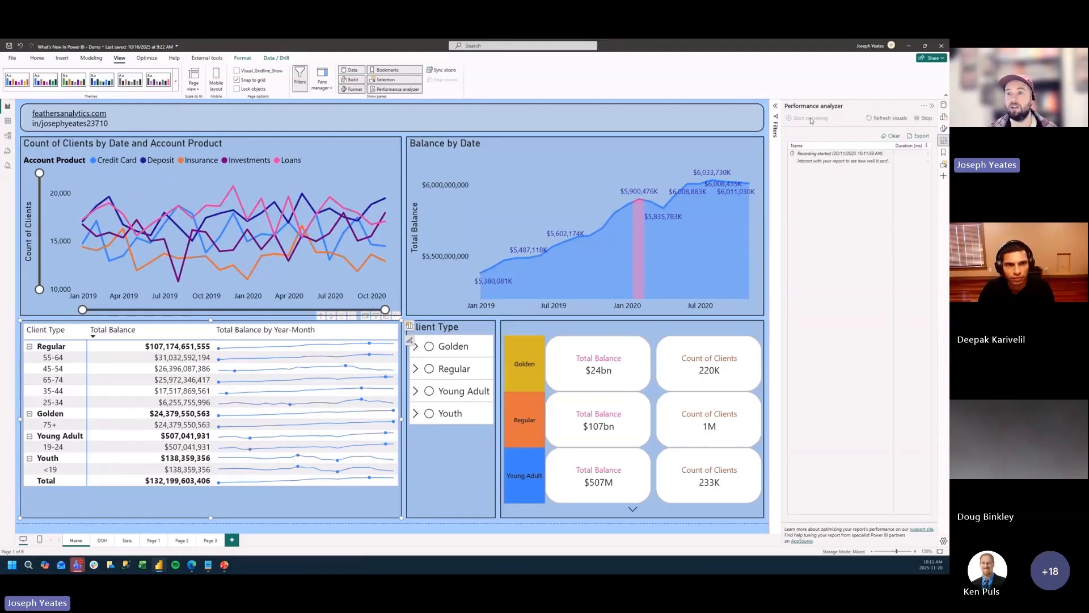
{"action": "left_click", "coordinate": [429, 347]}
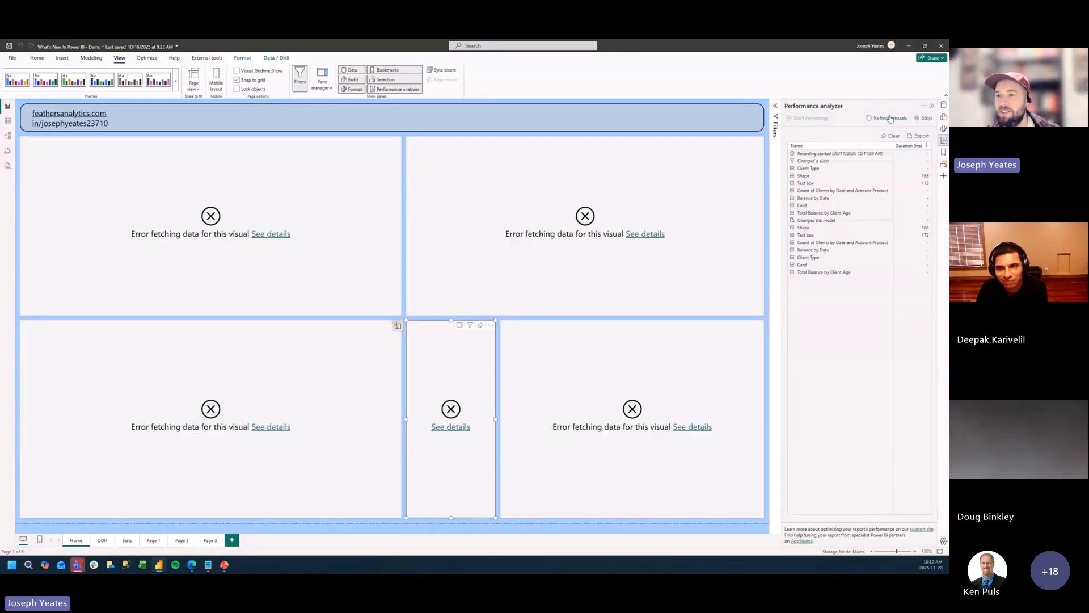
{"action": "left_click", "coordinate": [925, 118]}
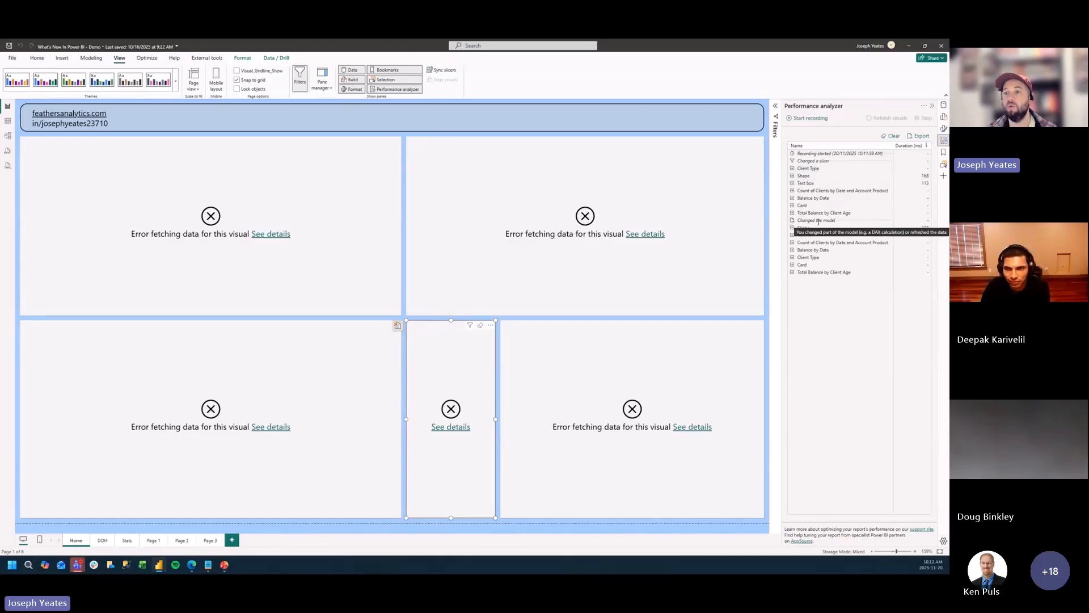
- Examine the error details of the visual beside the Client Type slicer and close them
{"action": "left_click", "coordinate": [694, 426]}
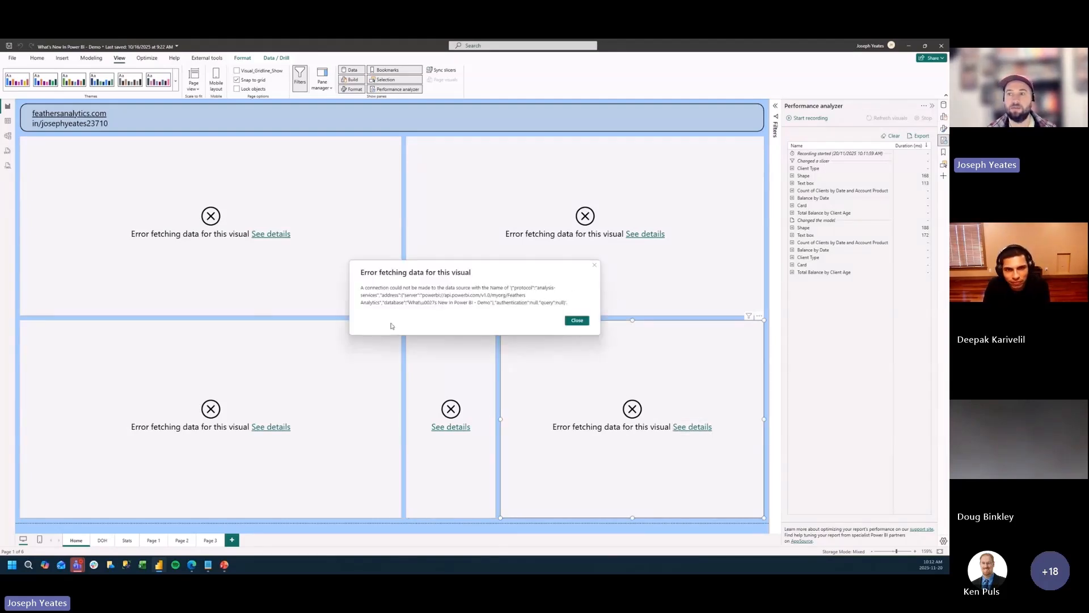
{"action": "left_click", "coordinate": [582, 321]}
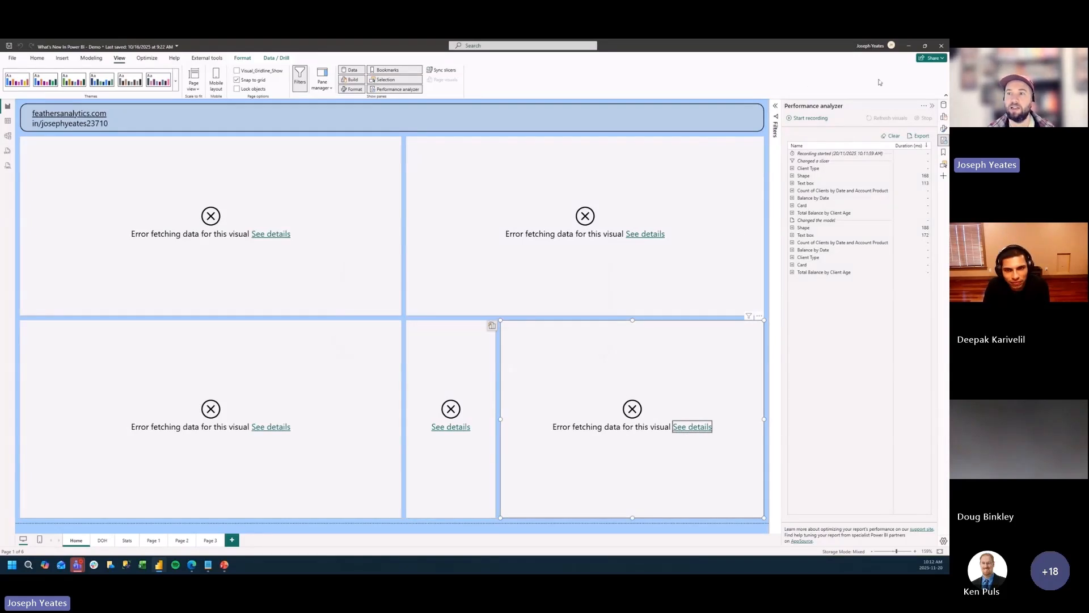
{"action": "left_click", "coordinate": [866, 48]}
{"action": "left_click", "coordinate": [741, 67]}
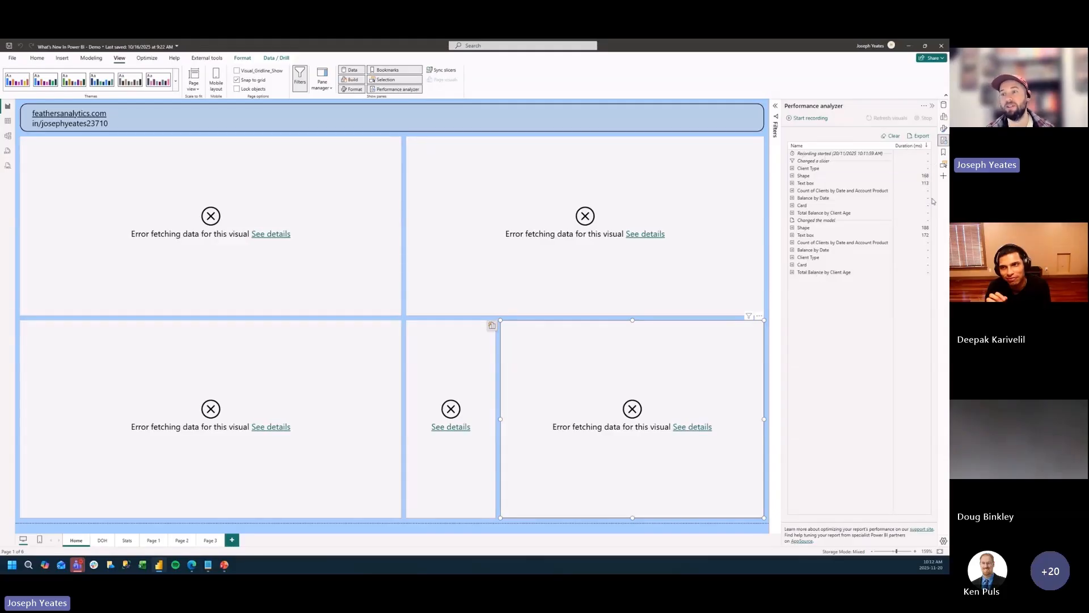
- Show the export dialog for the performance data, cancel it, and open the DAX query view
{"action": "left_click", "coordinate": [919, 136]}
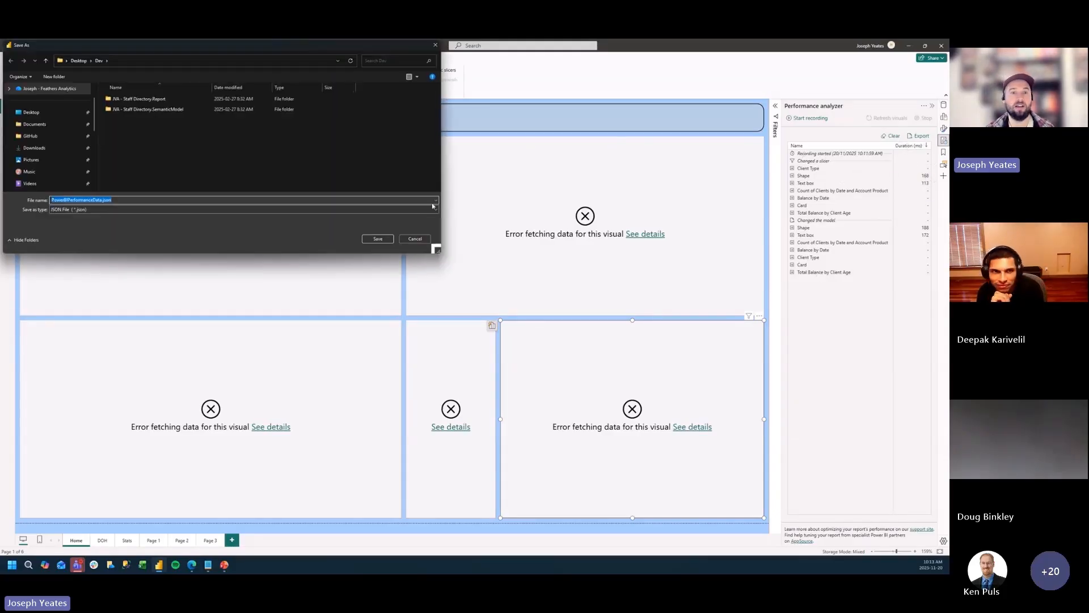
{"action": "left_click", "coordinate": [415, 239]}
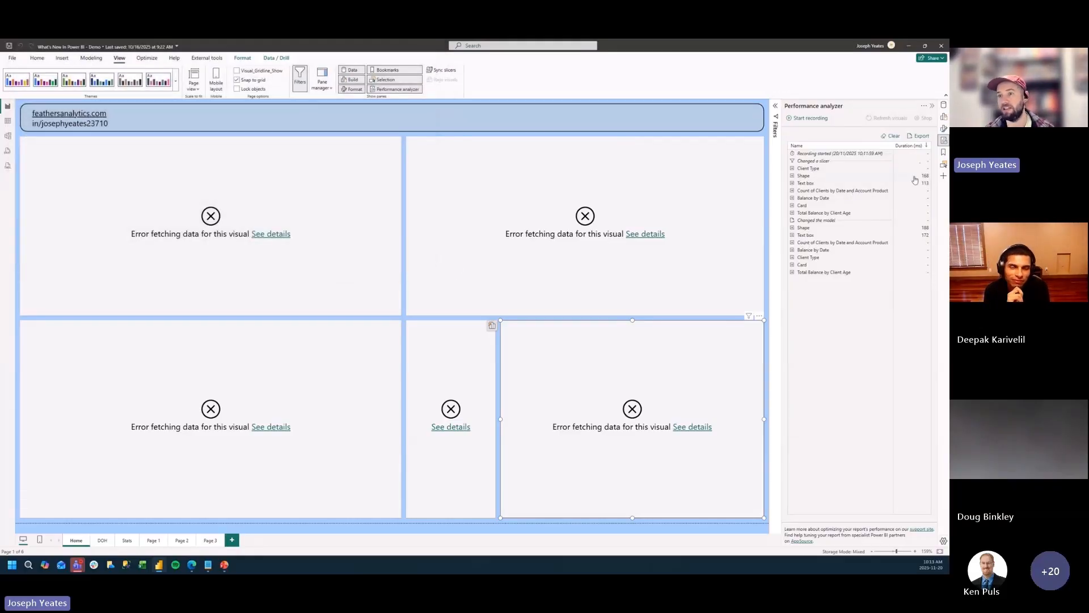
{"action": "left_click", "coordinate": [7, 150]}
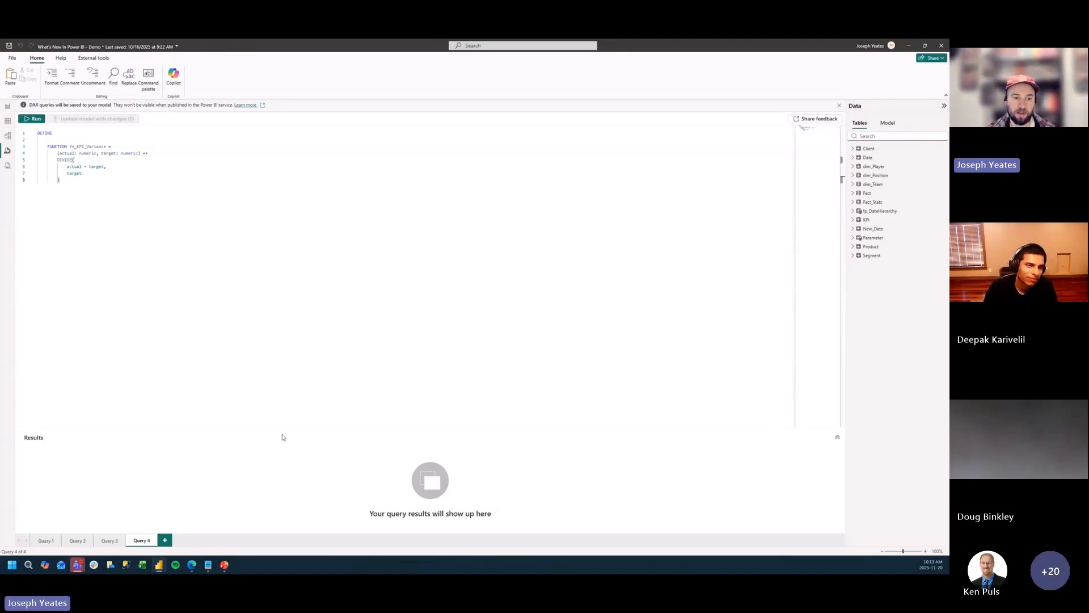
- Switch to the browser and open the Microsoft Learn article on using Performance Analyzer to examine report performance
{"action": "left_click", "coordinate": [192, 566]}
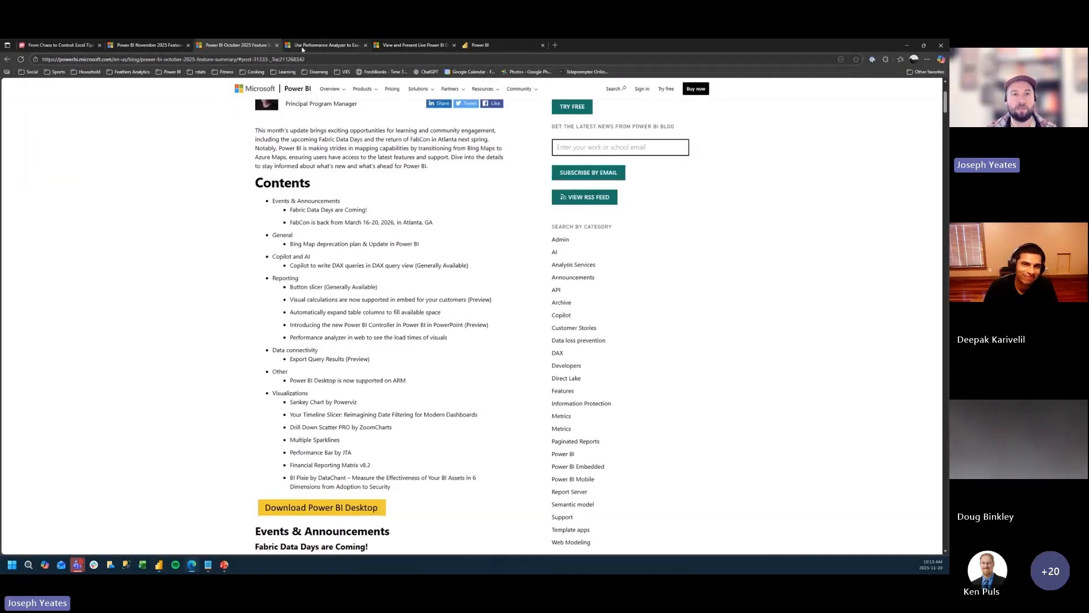
{"action": "left_click", "coordinate": [323, 45]}
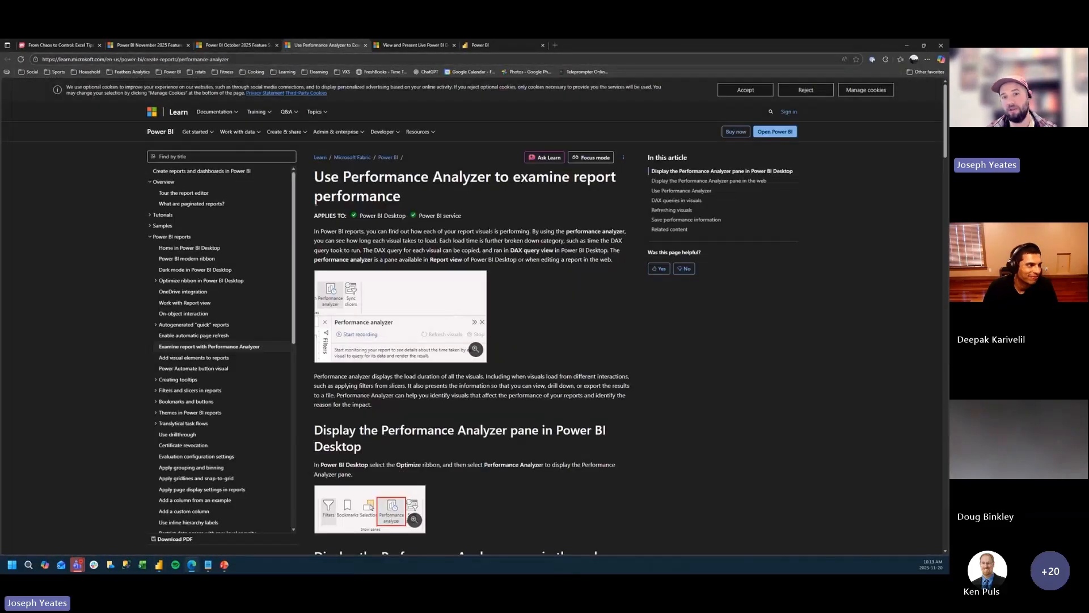
- Open the What's New In Power BI - Demo report from the Feathers Analytics workspace and check its view options
{"action": "left_click", "coordinate": [528, 45]}
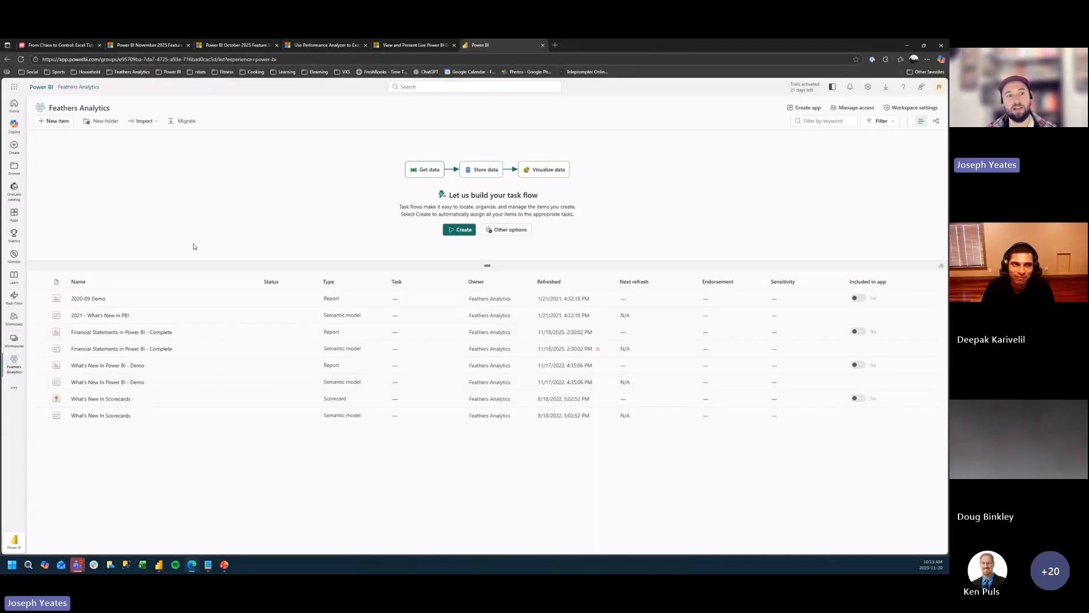
{"action": "left_click", "coordinate": [99, 366]}
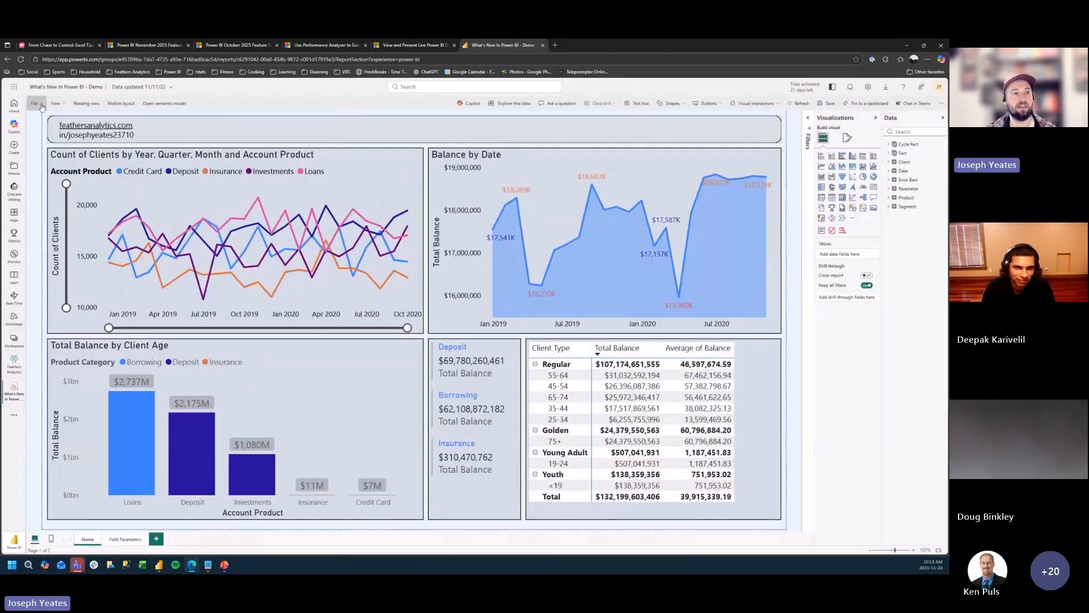
{"action": "left_click", "coordinate": [34, 103]}
{"action": "left_click", "coordinate": [55, 103]}
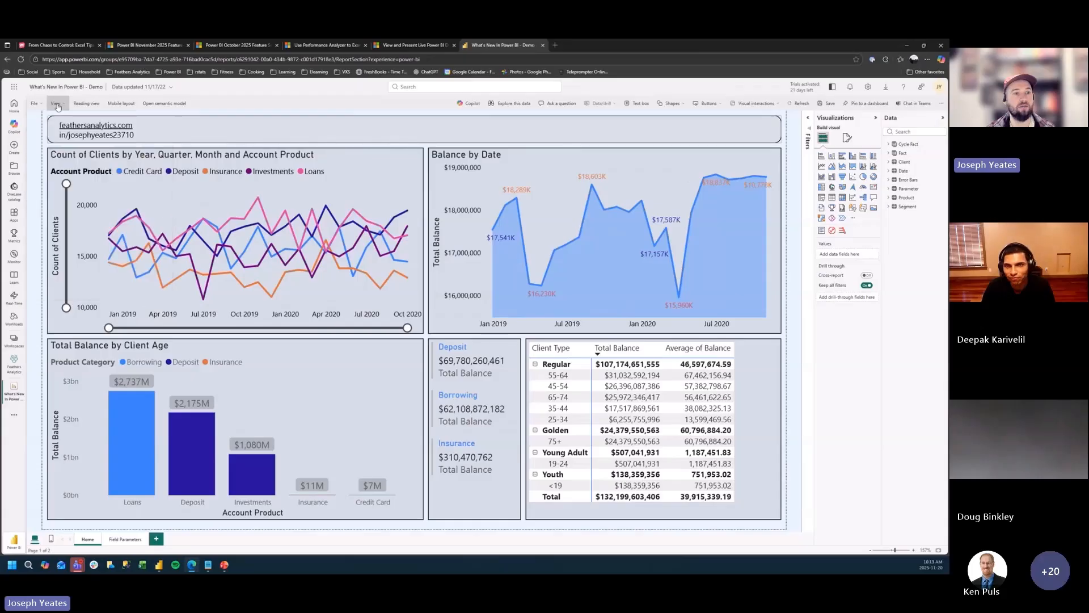
{"action": "left_click", "coordinate": [62, 106]}
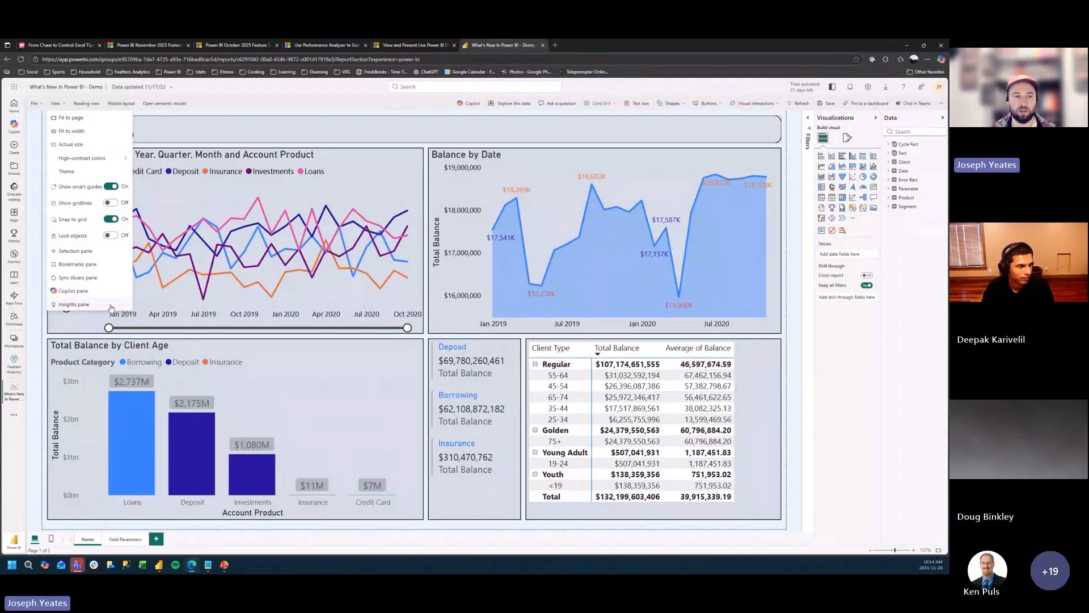
{"action": "left_click", "coordinate": [240, 103]}
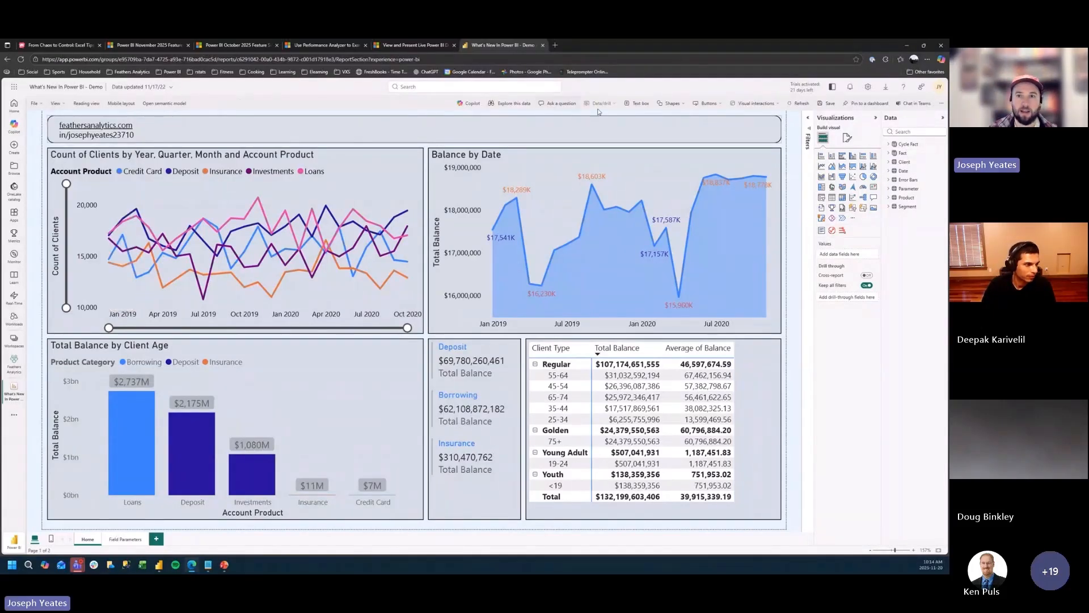
- Switch the report to reading view and export it to PowerPoint with live data embedded, opening it in the desktop application
{"action": "left_click", "coordinate": [86, 106]}
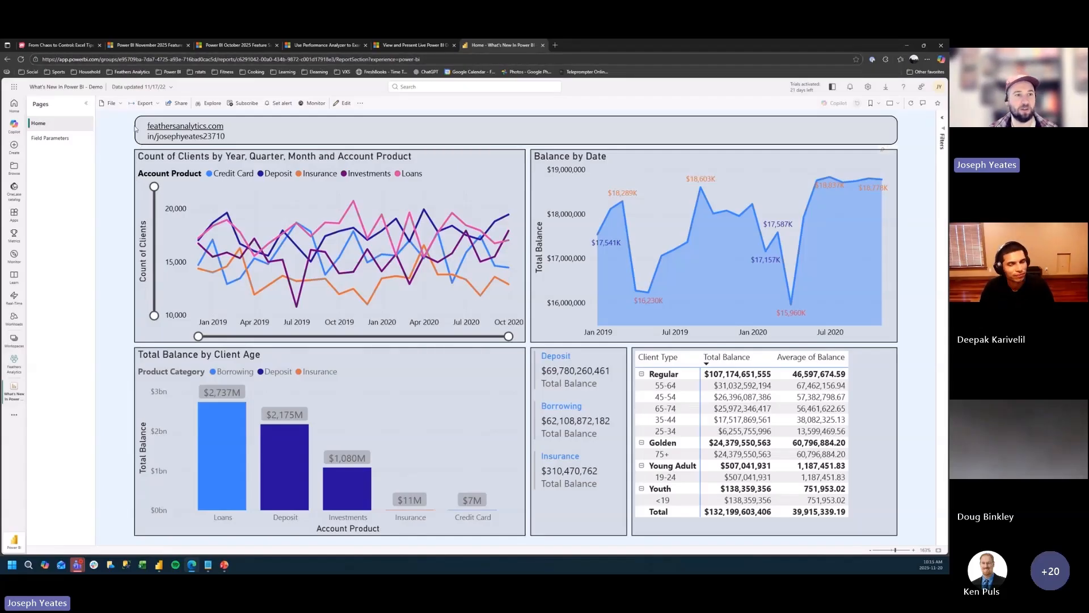
{"action": "left_click", "coordinate": [155, 105]}
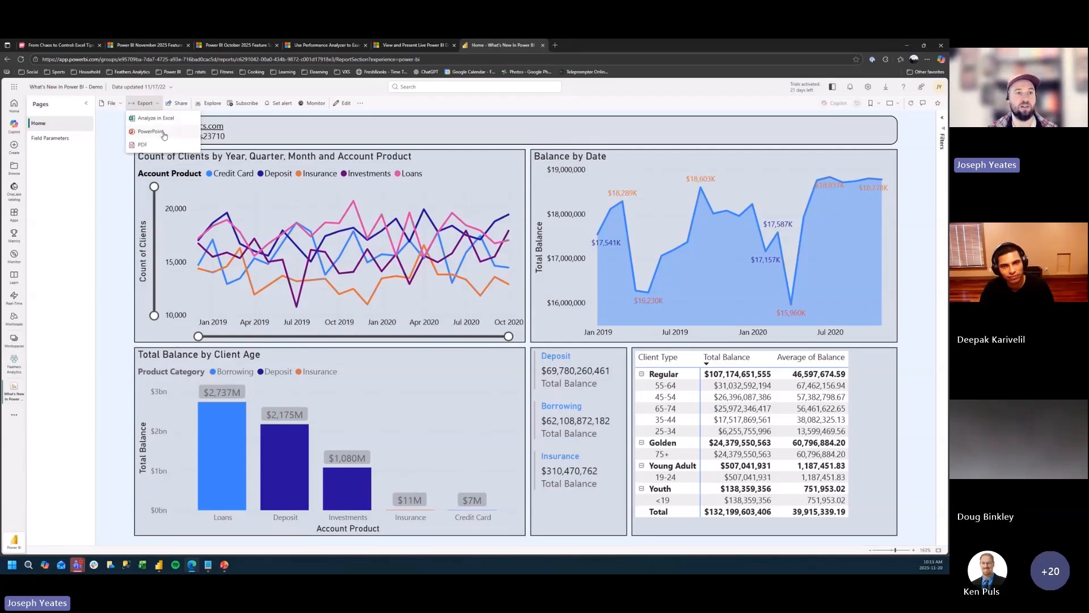
{"action": "left_click", "coordinate": [151, 132]}
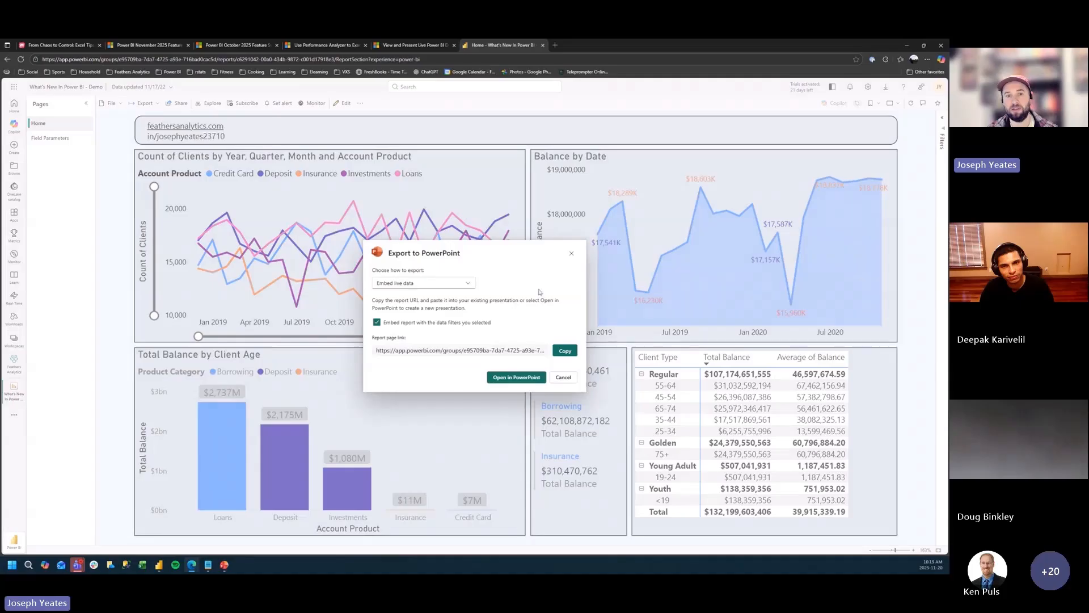
{"action": "left_click", "coordinate": [444, 280]}
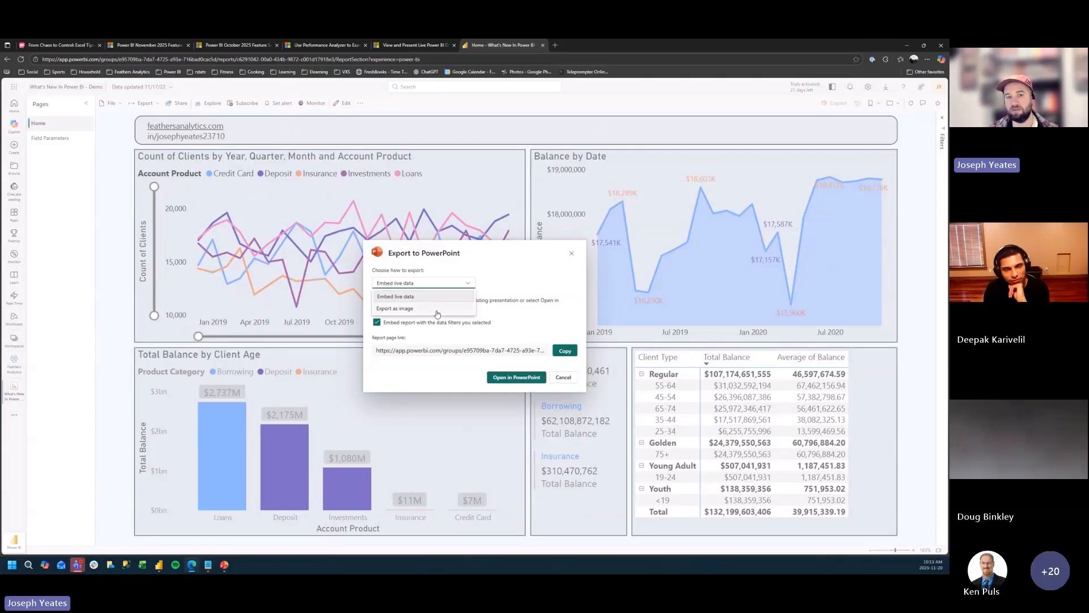
{"action": "left_click", "coordinate": [390, 298]}
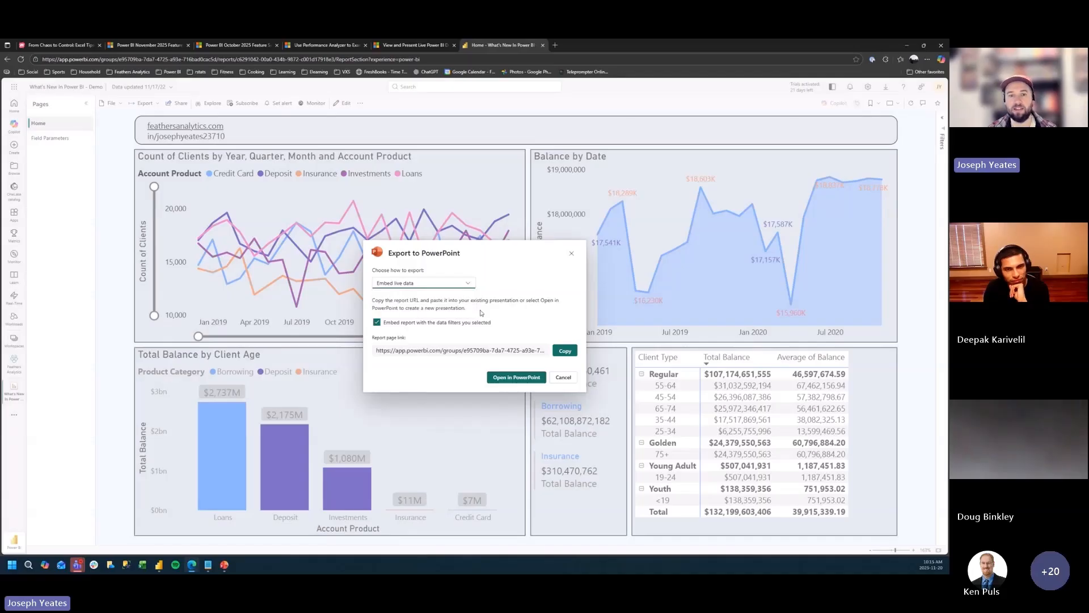
{"action": "left_click", "coordinate": [516, 377]}
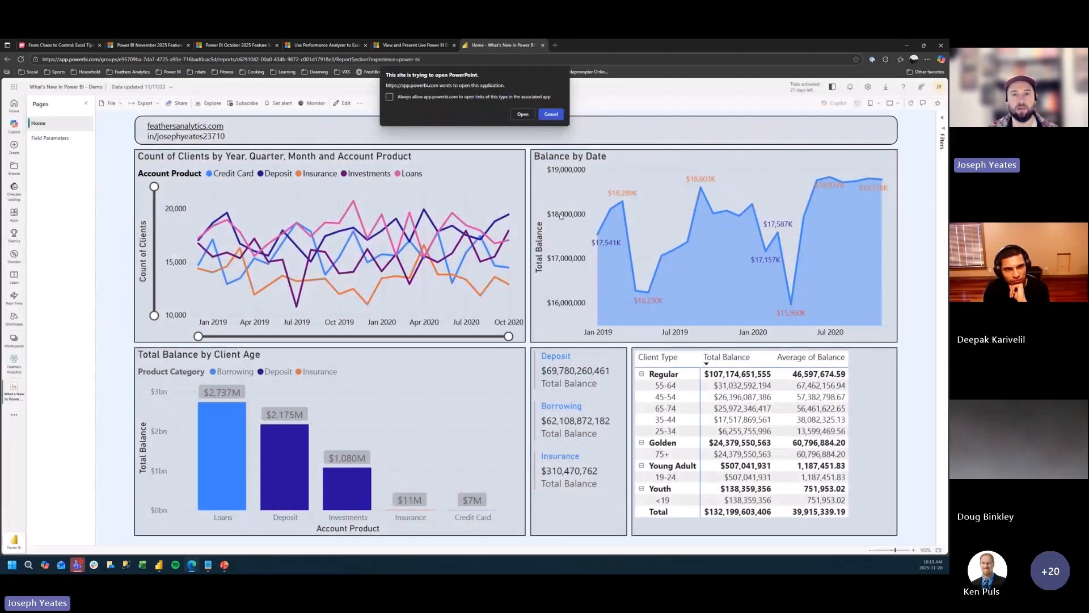
{"action": "left_click", "coordinate": [523, 114]}
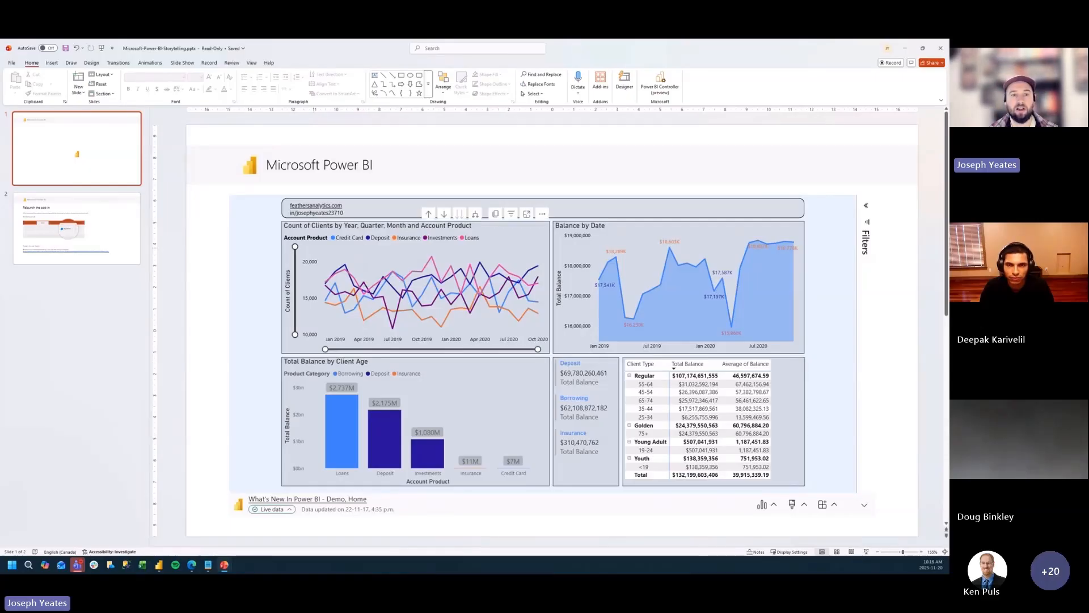
- Cross-filter the embedded report by the Loans column on the slide, and clear the selection again
{"action": "mouse_move", "coordinate": [295, 247]}
{"action": "left_mouse_down"}
{"action": "mouse_move", "coordinate": [295, 298]}
{"action": "mouse_move", "coordinate": [294, 248]}
{"action": "left_mouse_up"}
{"action": "left_click", "coordinate": [340, 417]}
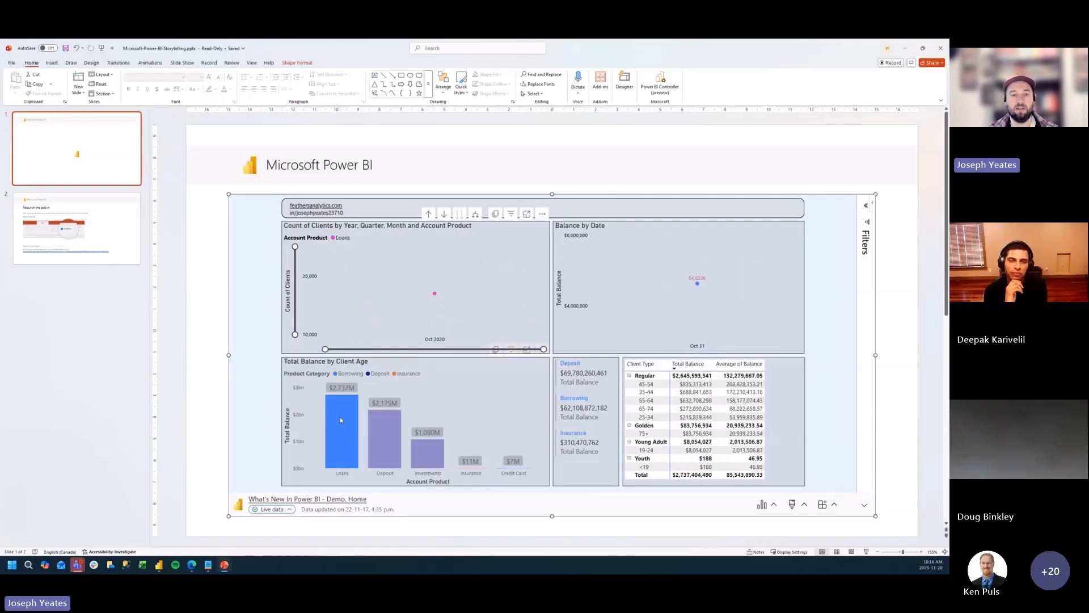
{"action": "left_click", "coordinate": [339, 421]}
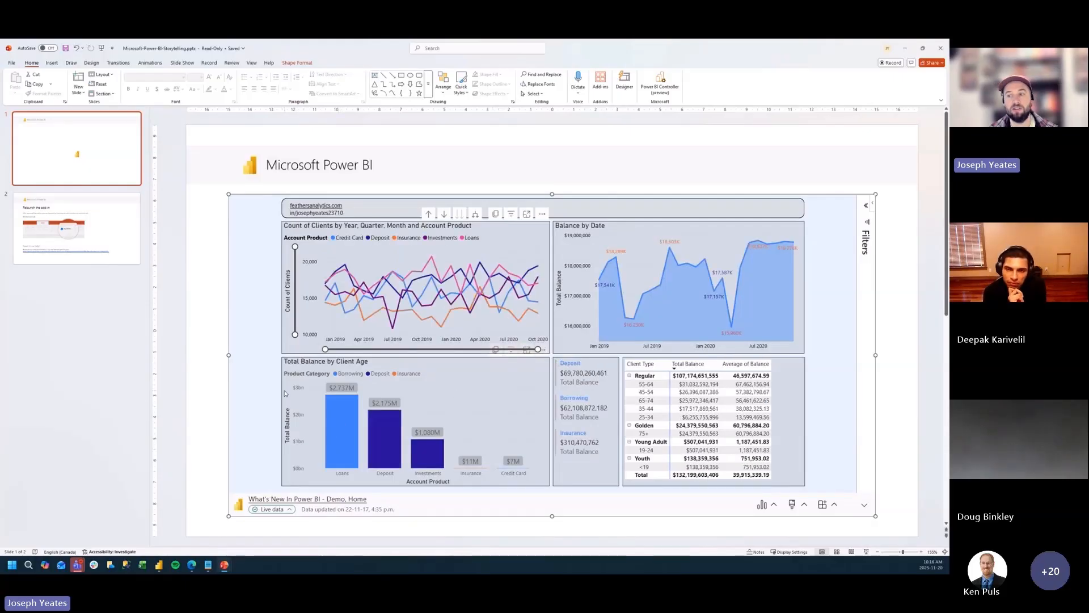
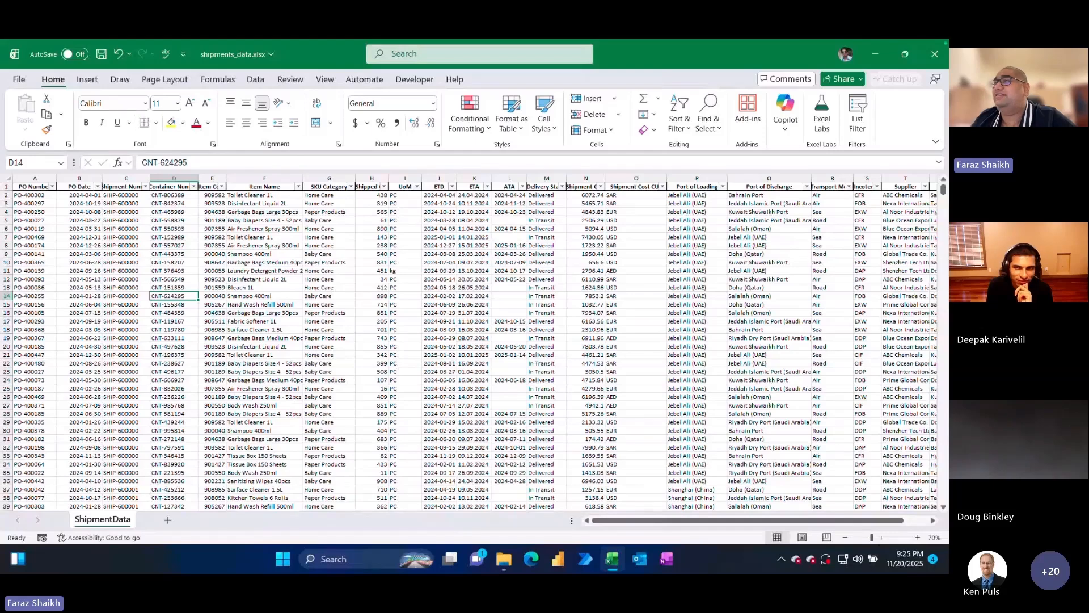
- In the Excel workbook shipments_data.xlsx, examine the PO number, PO date, shipment number, item code and shipped quantity columns
{"action": "left_click", "coordinate": [45, 220]}
{"action": "left_click", "coordinate": [35, 194]}
{"action": "left_click", "coordinate": [69, 190]}
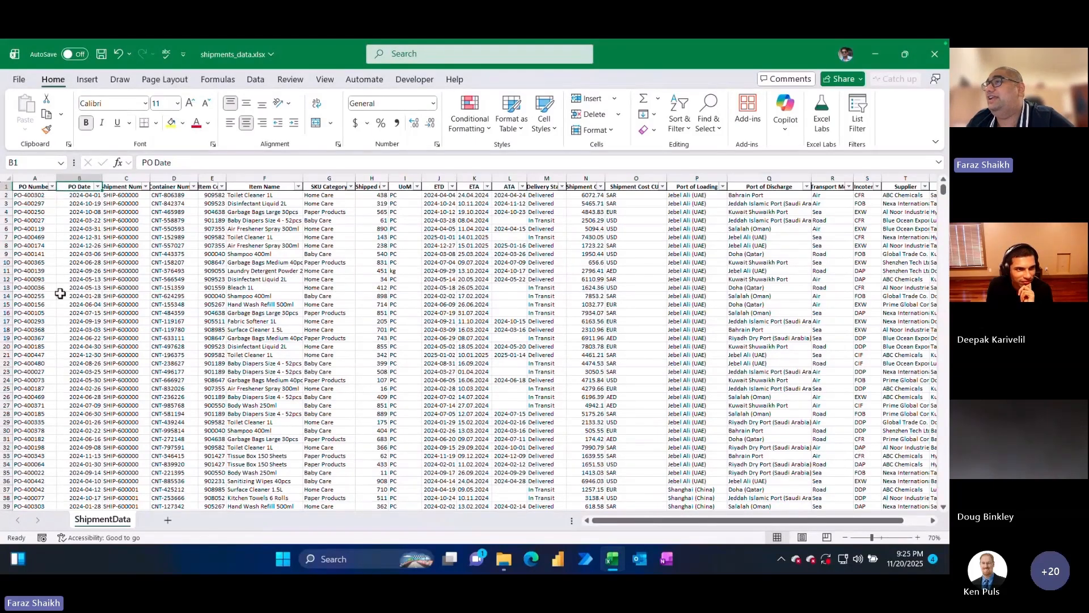
{"action": "left_click", "coordinate": [121, 187]}
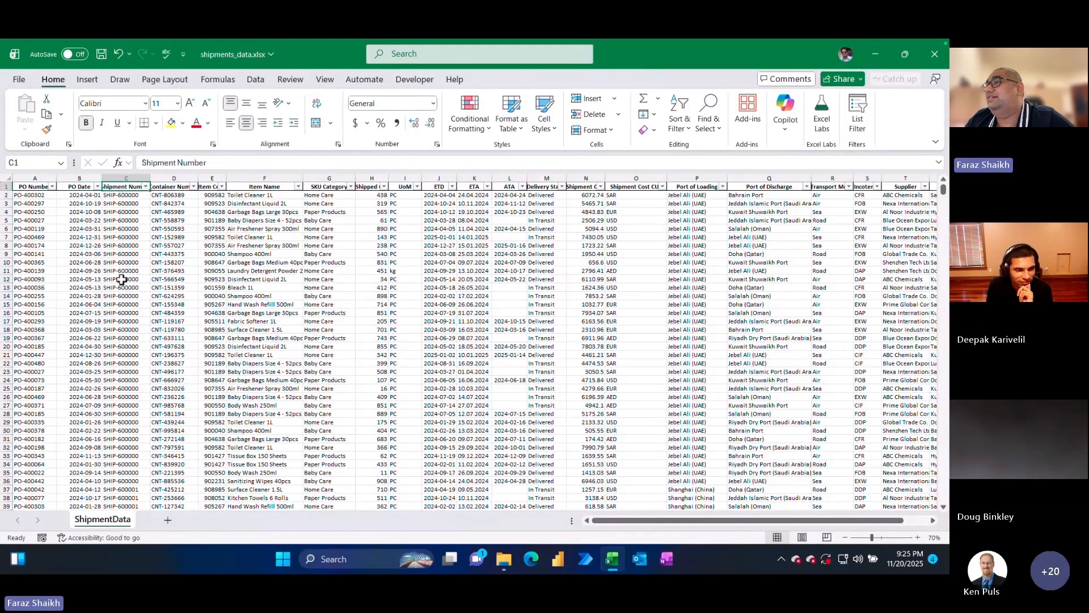
{"action": "left_click", "coordinate": [214, 212]}
{"action": "left_click", "coordinate": [380, 212]}
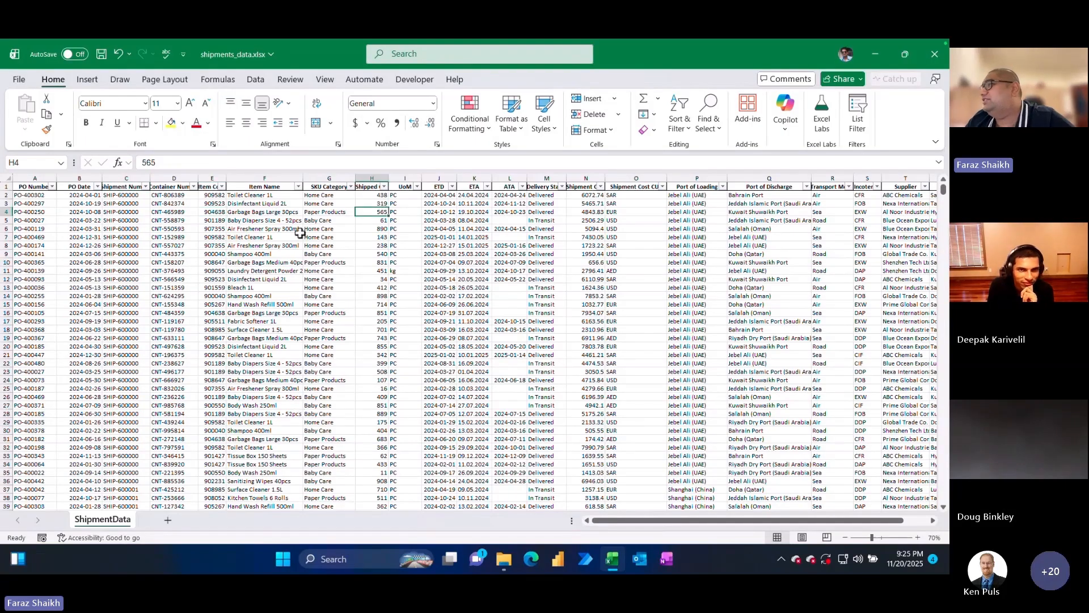
- Examine the ETD, ETA, ATA and delivery status columns, along with the unit of measure, shipped quantity and shipment number entries
{"action": "left_click", "coordinate": [443, 204]}
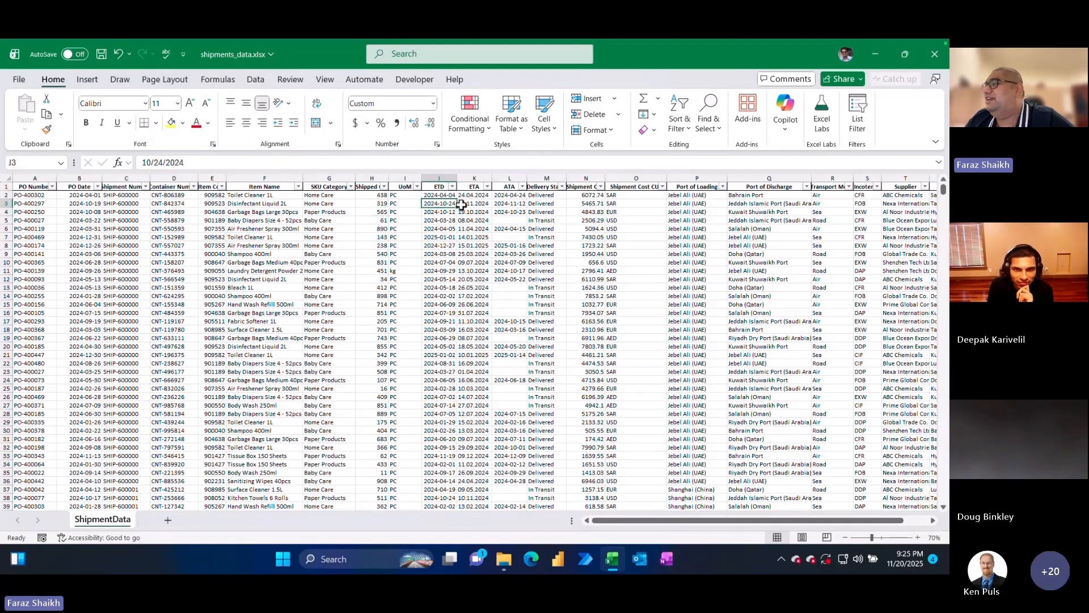
{"action": "left_click", "coordinate": [435, 194]}
{"action": "left_click", "coordinate": [466, 195]}
{"action": "left_click", "coordinate": [505, 203]}
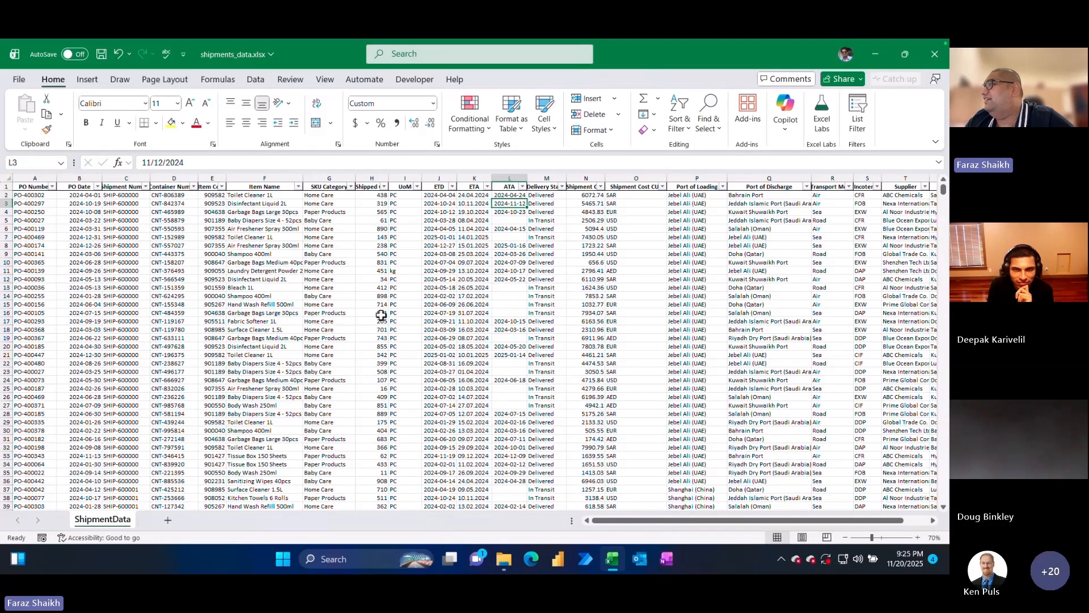
{"action": "left_click", "coordinate": [546, 237]}
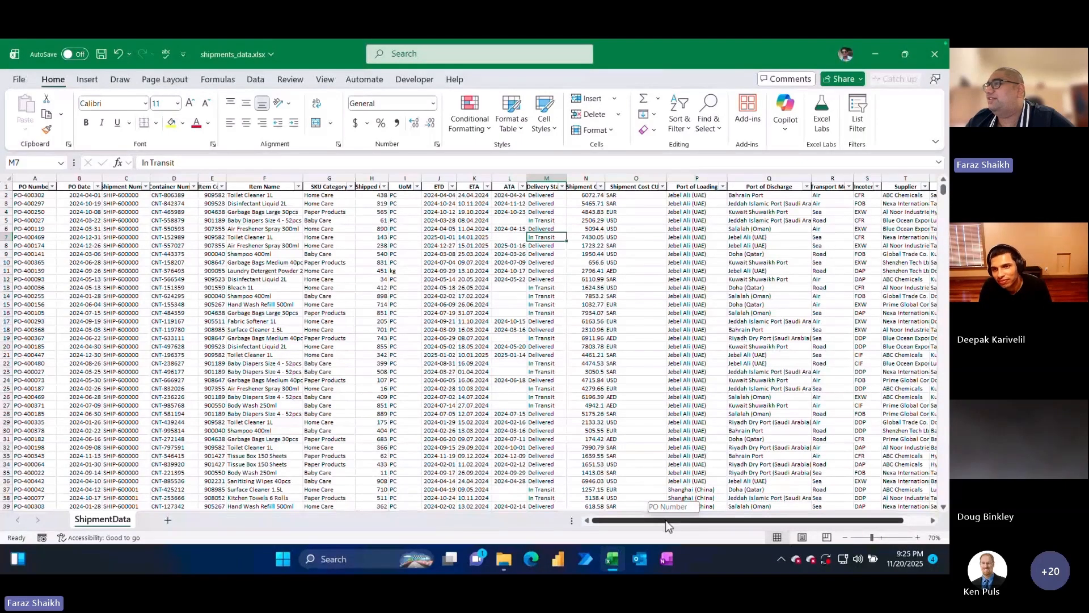
{"action": "left_click", "coordinate": [396, 279]}
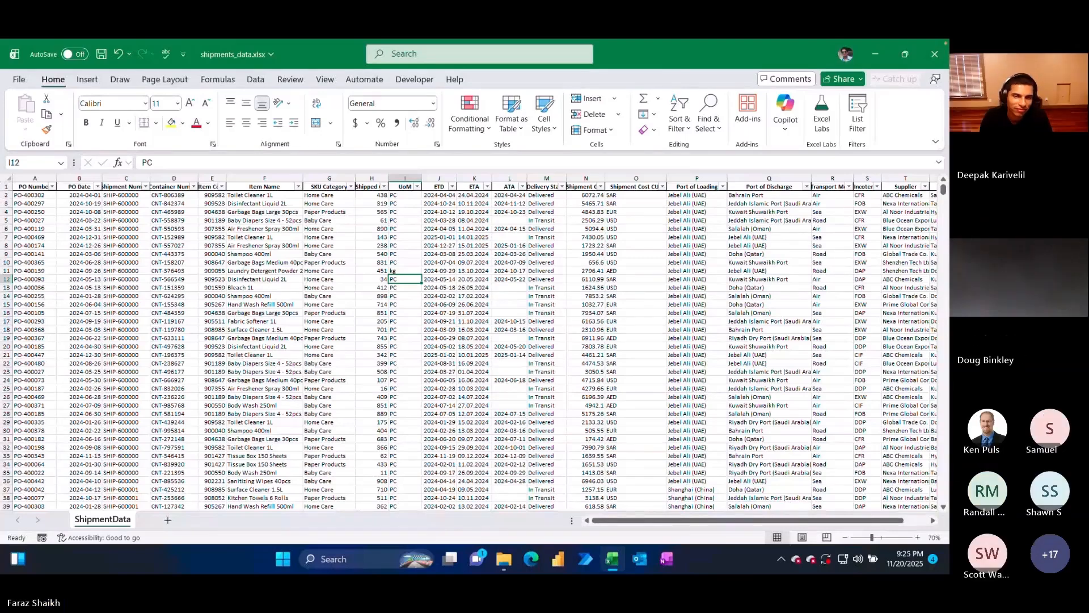
{"action": "left_click", "coordinate": [362, 196]}
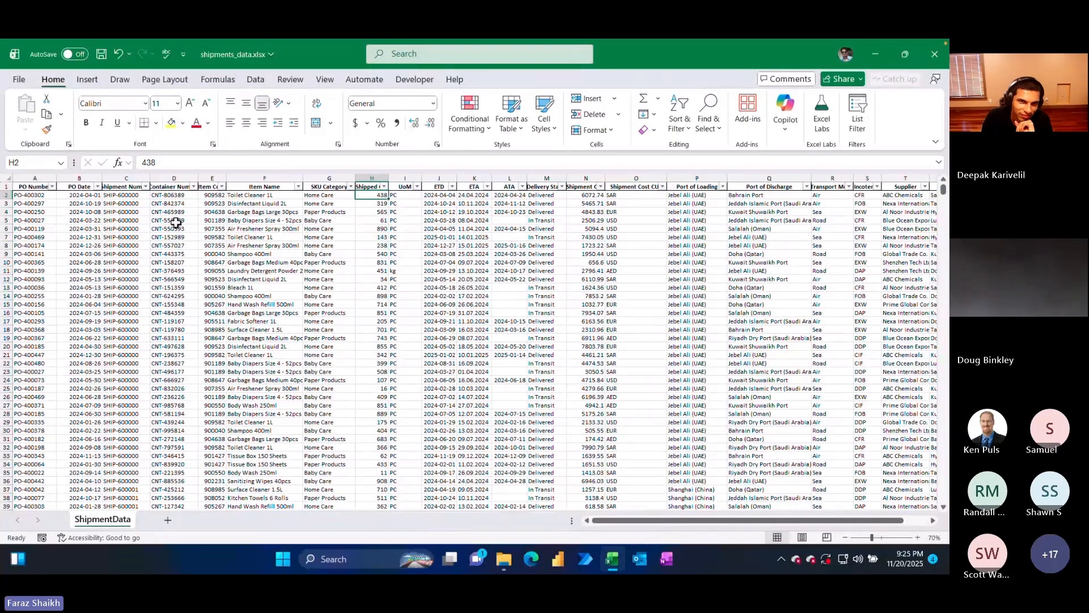
{"action": "left_click", "coordinate": [142, 196]}
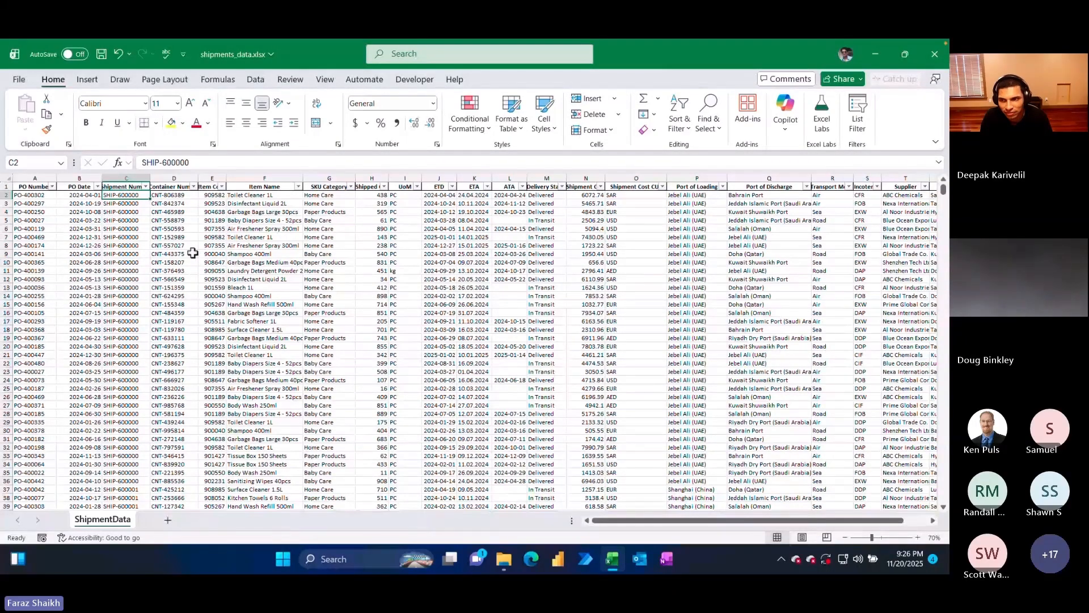
{"action": "left_click", "coordinate": [21, 80]}
{"action": "left_click", "coordinate": [15, 81]}
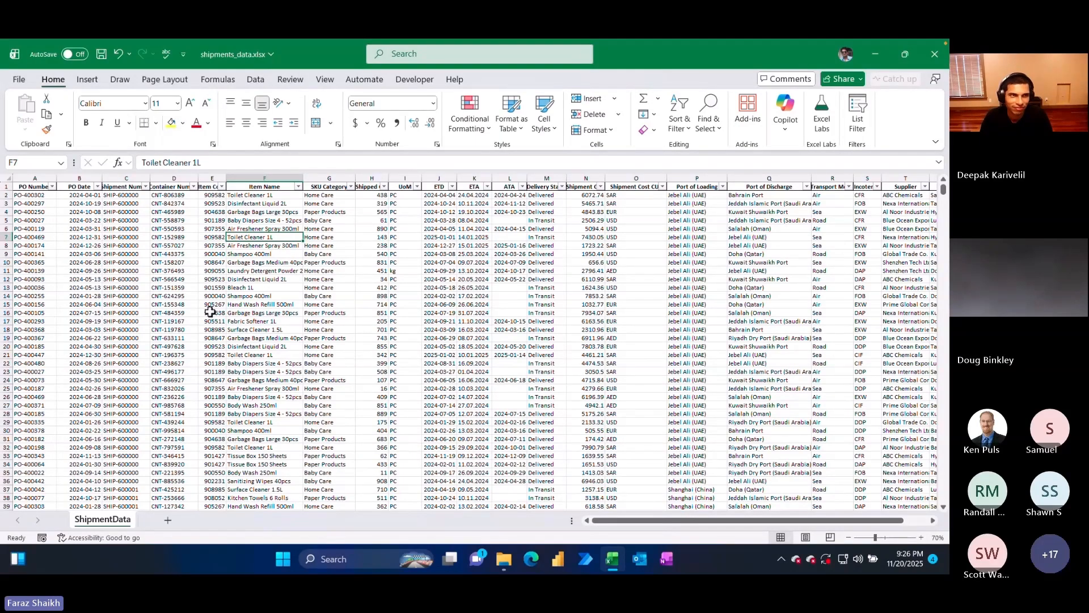
{"action": "left_click", "coordinate": [131, 221]}
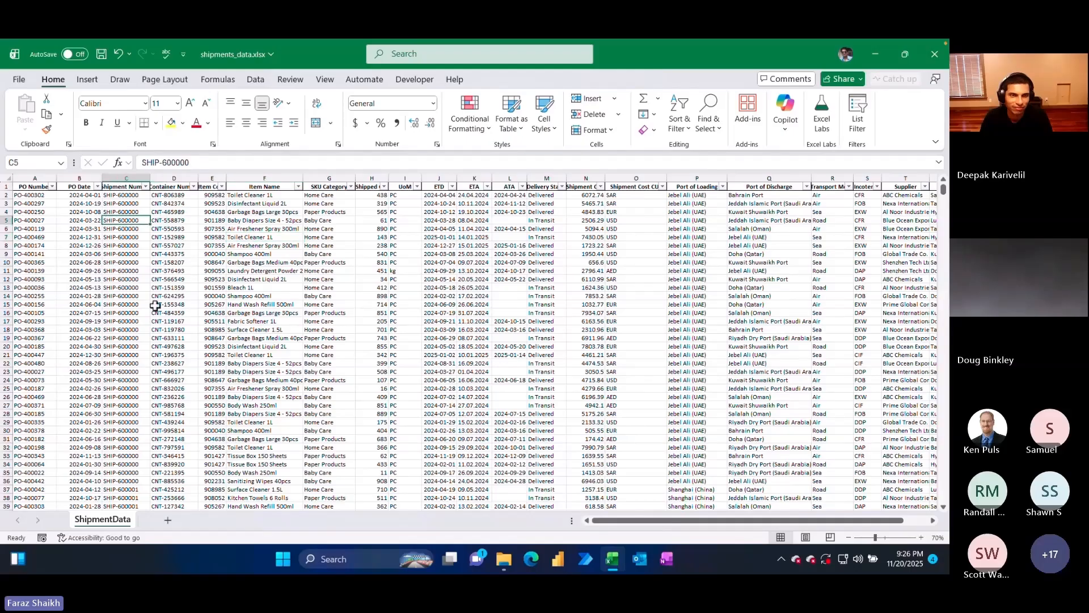
{"action": "left_click", "coordinate": [19, 79]}
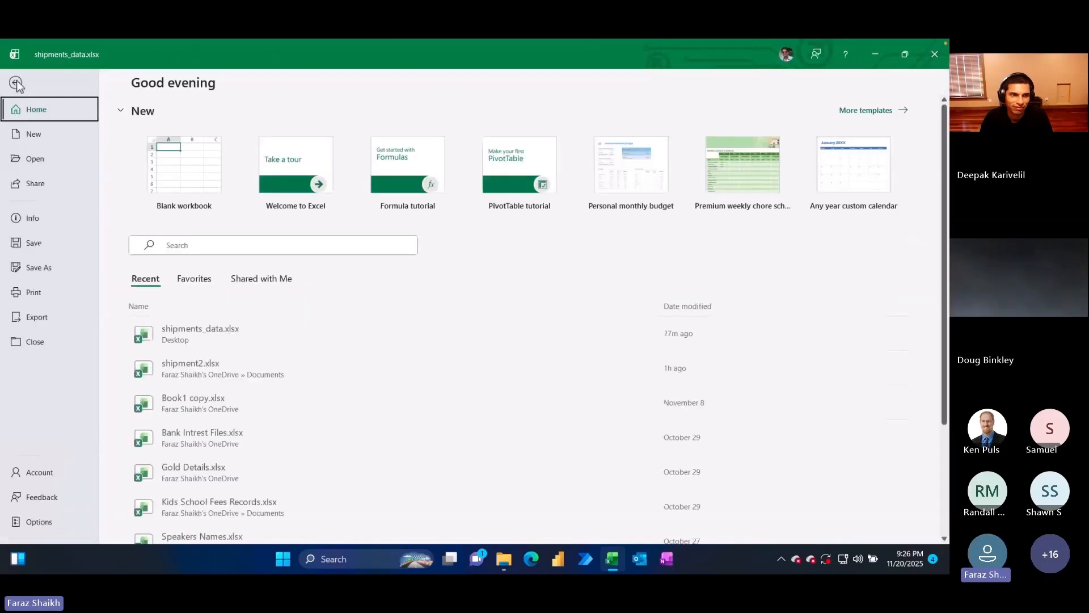
{"action": "left_click", "coordinate": [19, 80]}
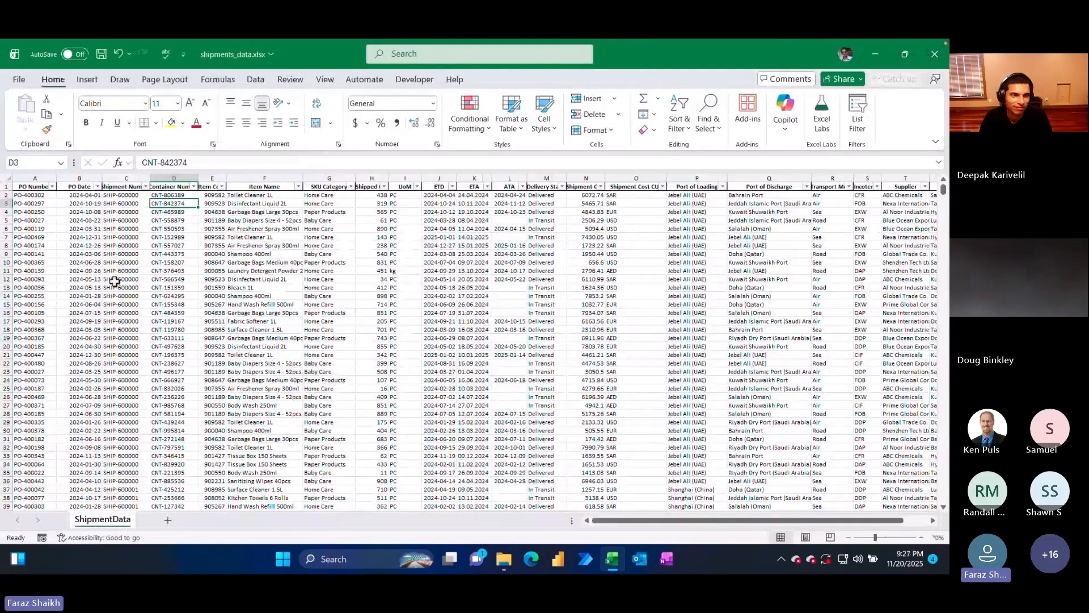
- Convert the shipment data range A1:U10001 into a table with headers
{"action": "left_click", "coordinate": [87, 80]}
{"action": "left_click", "coordinate": [119, 116]}
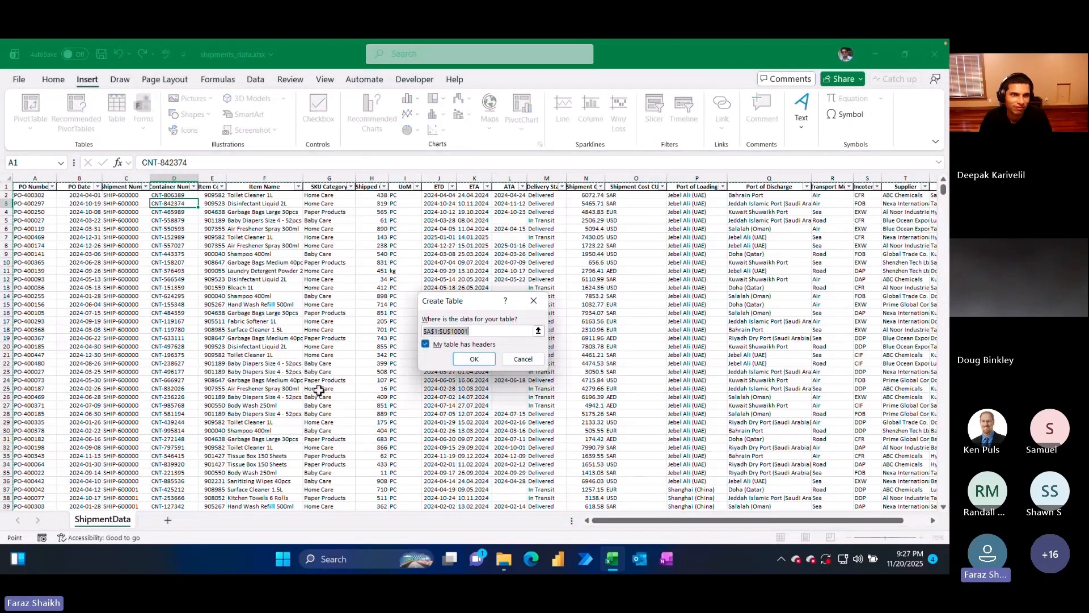
{"action": "left_click", "coordinate": [473, 359]}
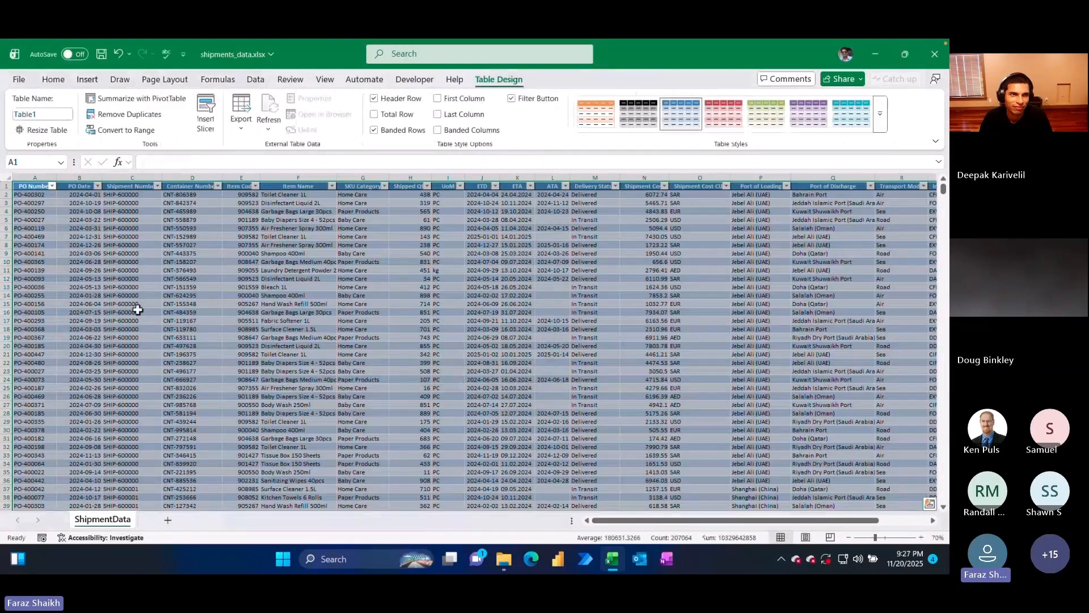
- Rename the new shipment table tbl_shipment_data
{"action": "left_click", "coordinate": [36, 114]}
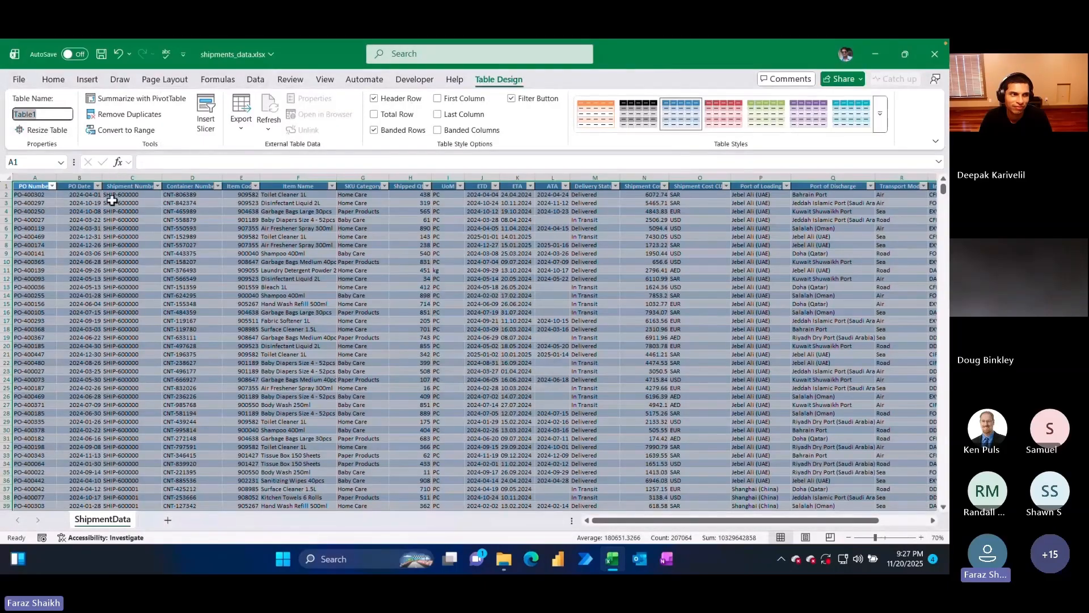
{"action": "type", "text": "tbl_shipment_data"}
{"action": "key", "text": "Return"}
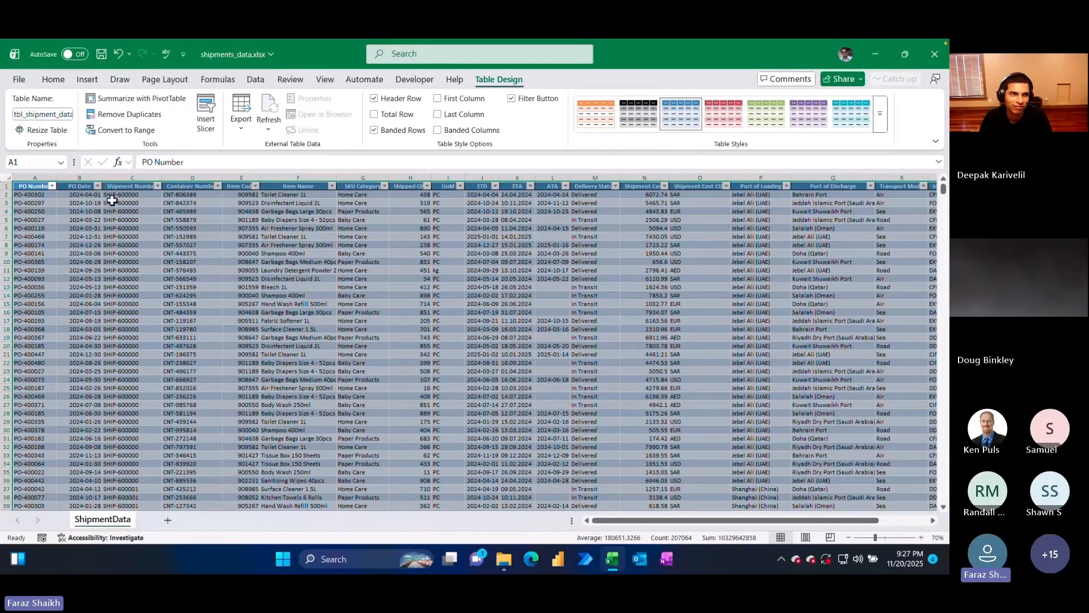
{"action": "left_click", "coordinate": [107, 231]}
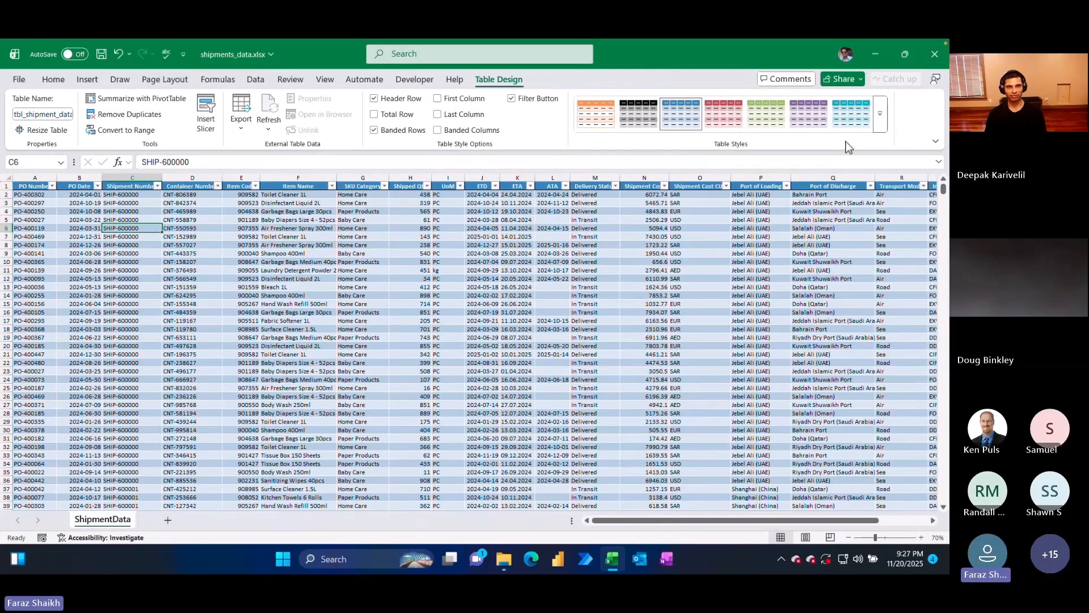
- Remove the shipment table's blue formatting by applying the plain, unformatted style from the Light table styles
{"action": "left_click", "coordinate": [383, 245]}
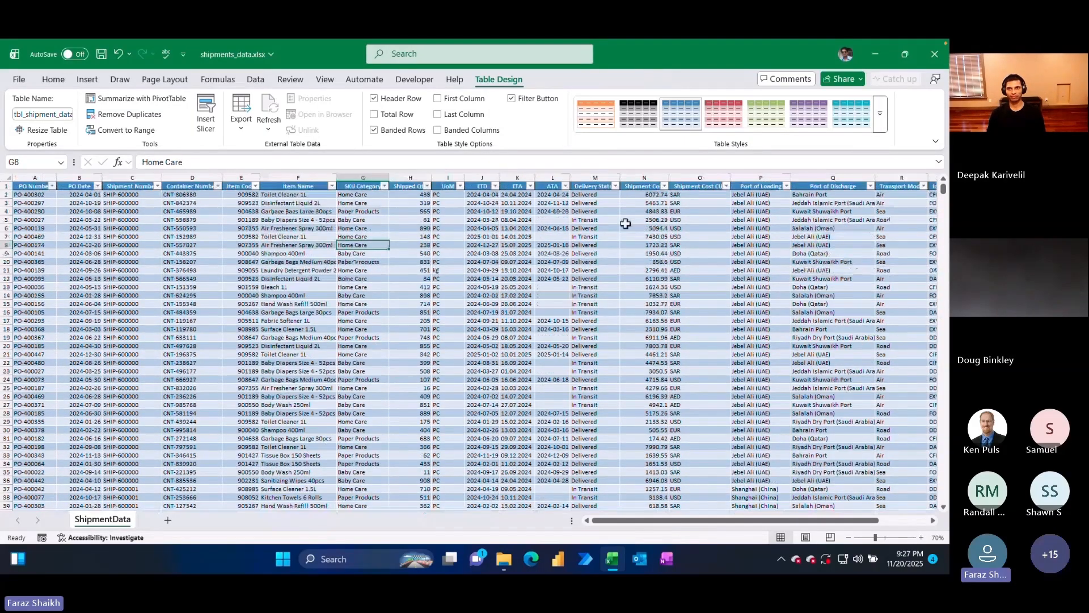
{"action": "left_click", "coordinate": [881, 120]}
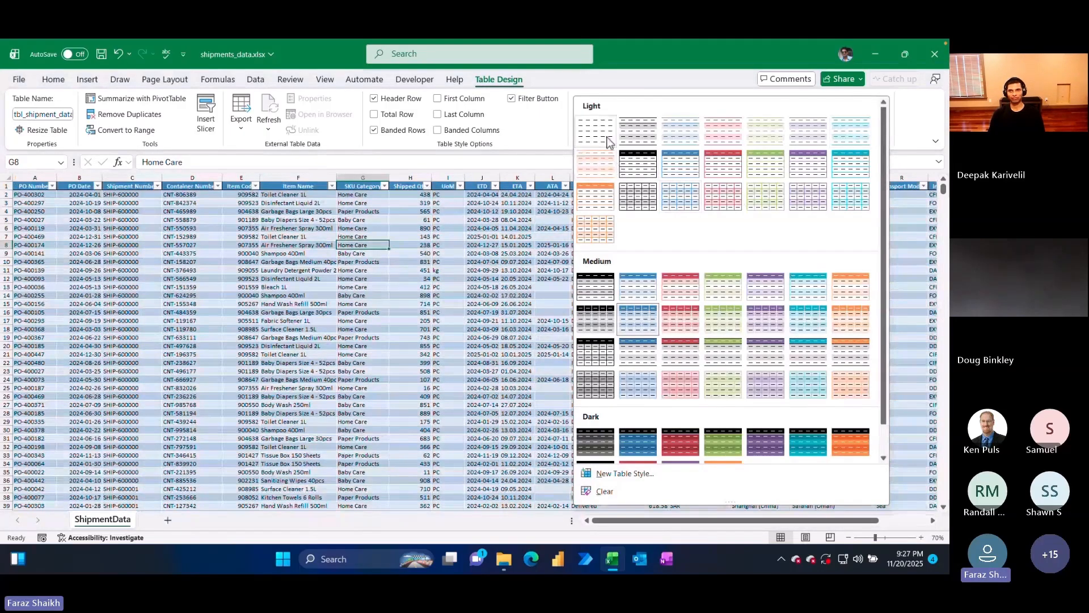
{"action": "left_click", "coordinate": [602, 138]}
{"action": "left_click", "coordinate": [327, 262]}
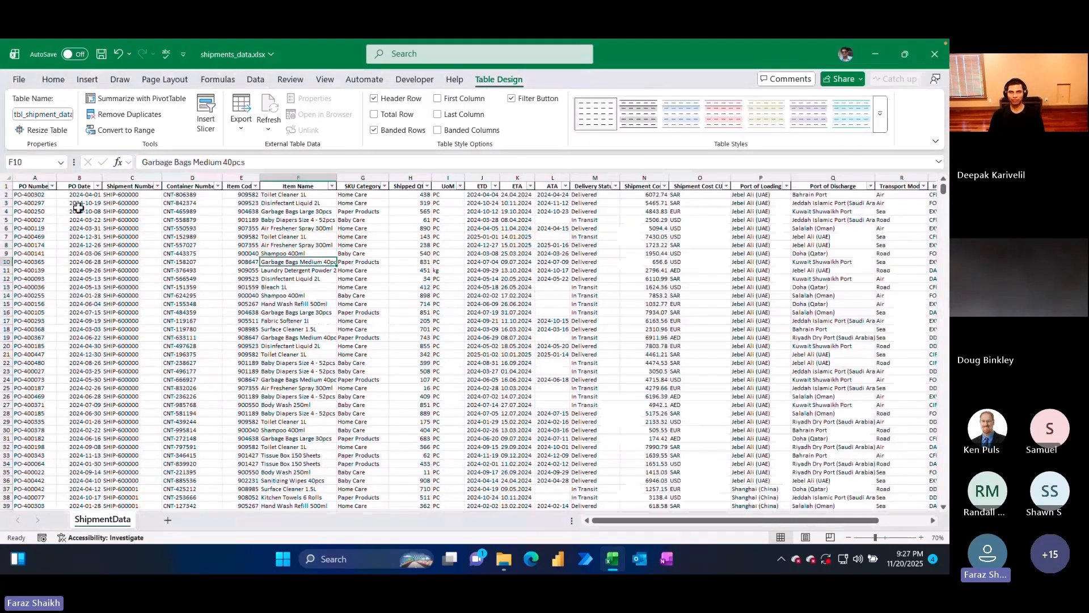
{"action": "left_click", "coordinate": [76, 269]}
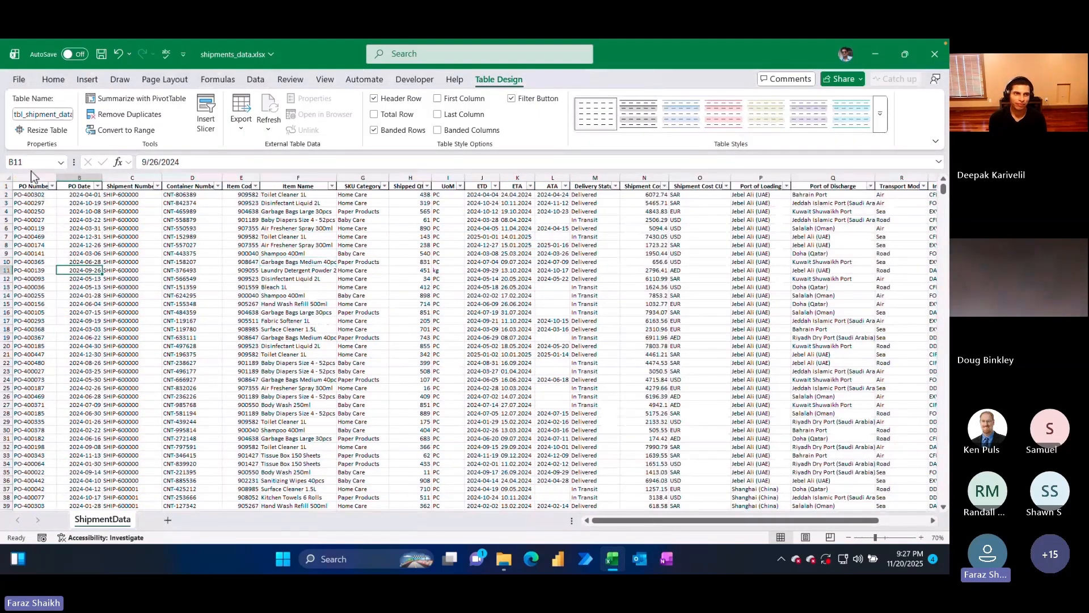
{"action": "left_click", "coordinate": [47, 81]}
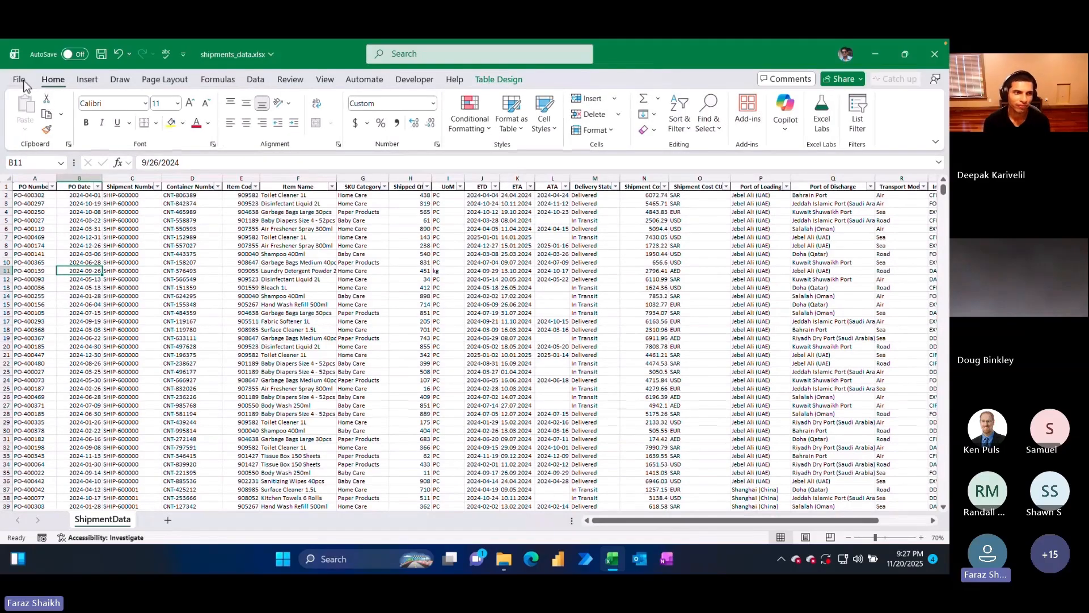
{"action": "left_click", "coordinate": [23, 80]}
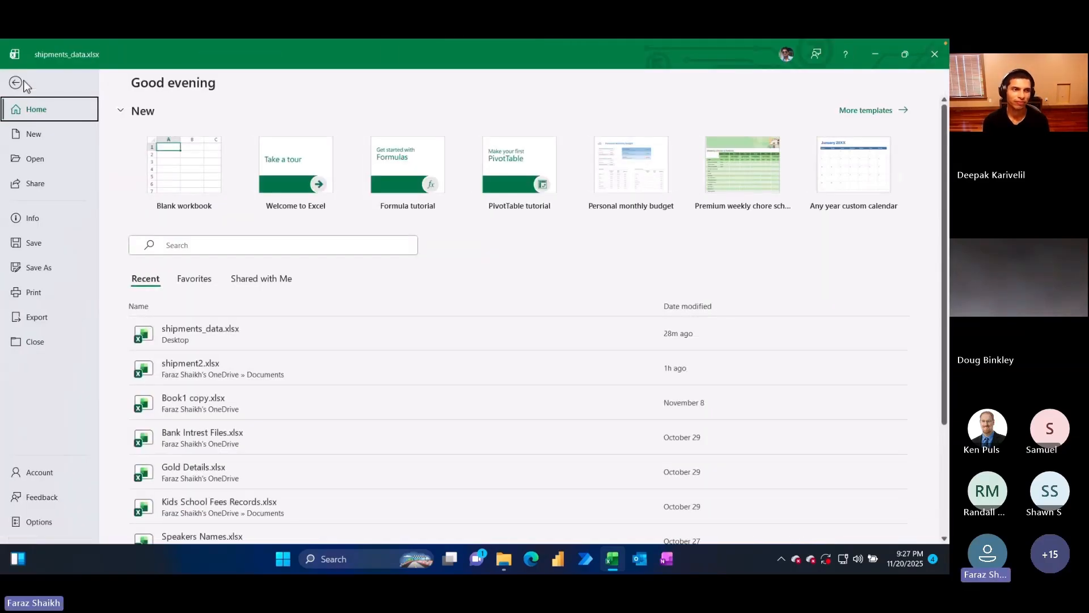
{"action": "left_click", "coordinate": [23, 83]}
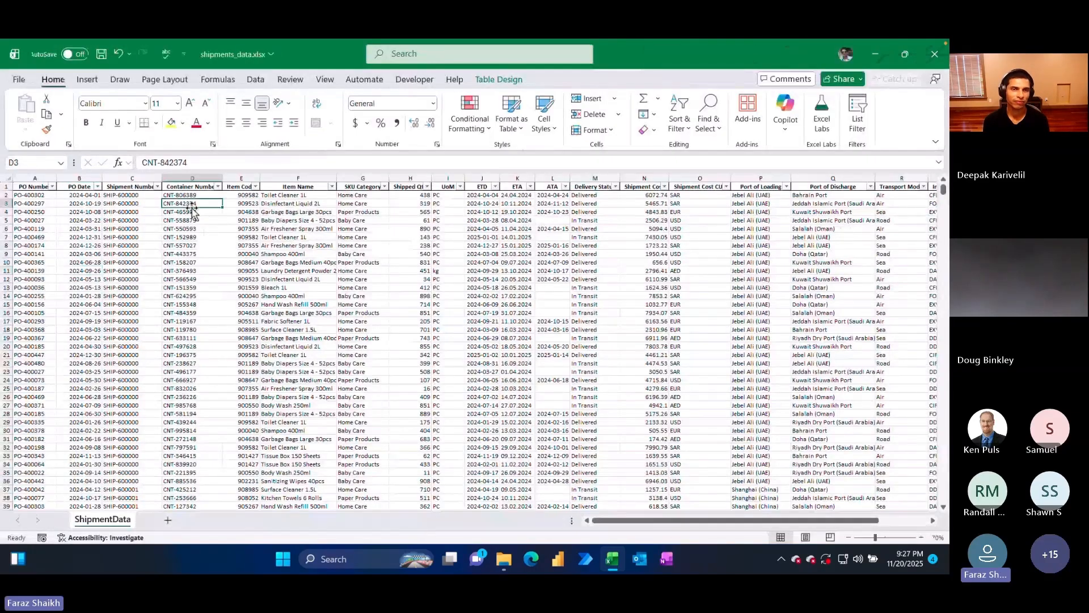
- Insert a PivotTable based on tbl_shipment_data in a new worksheet
{"action": "left_click", "coordinate": [123, 263]}
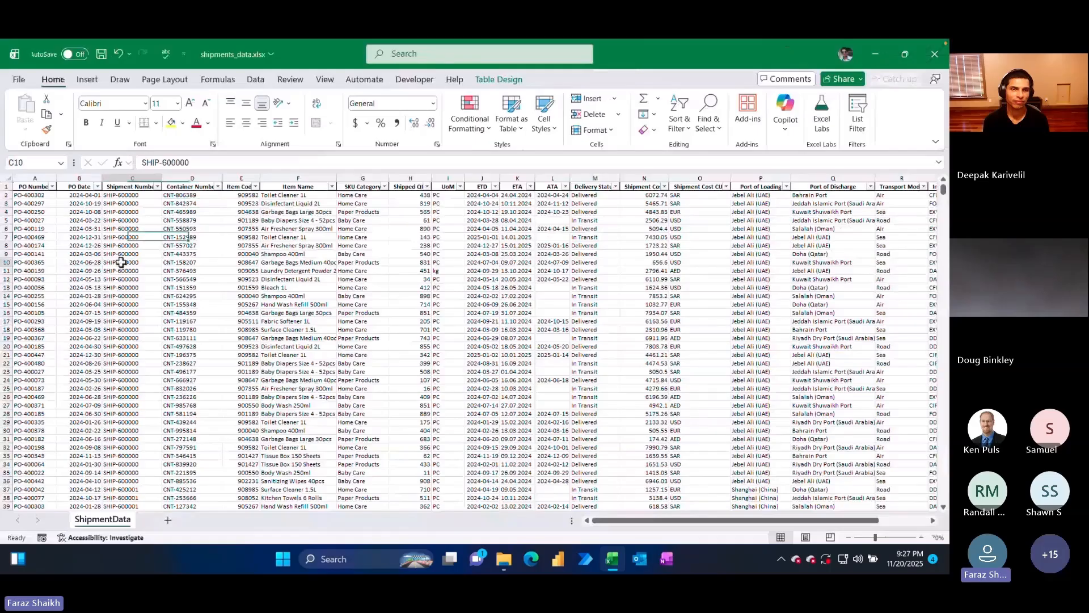
{"action": "left_click", "coordinate": [84, 84]}
{"action": "left_click", "coordinate": [31, 108]}
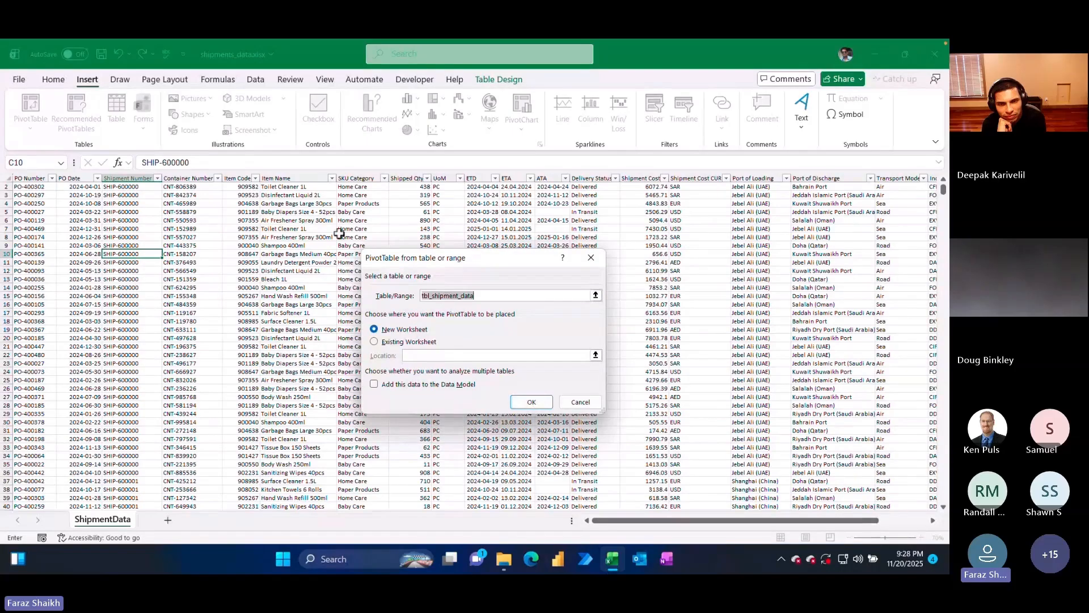
{"action": "left_click", "coordinate": [532, 403]}
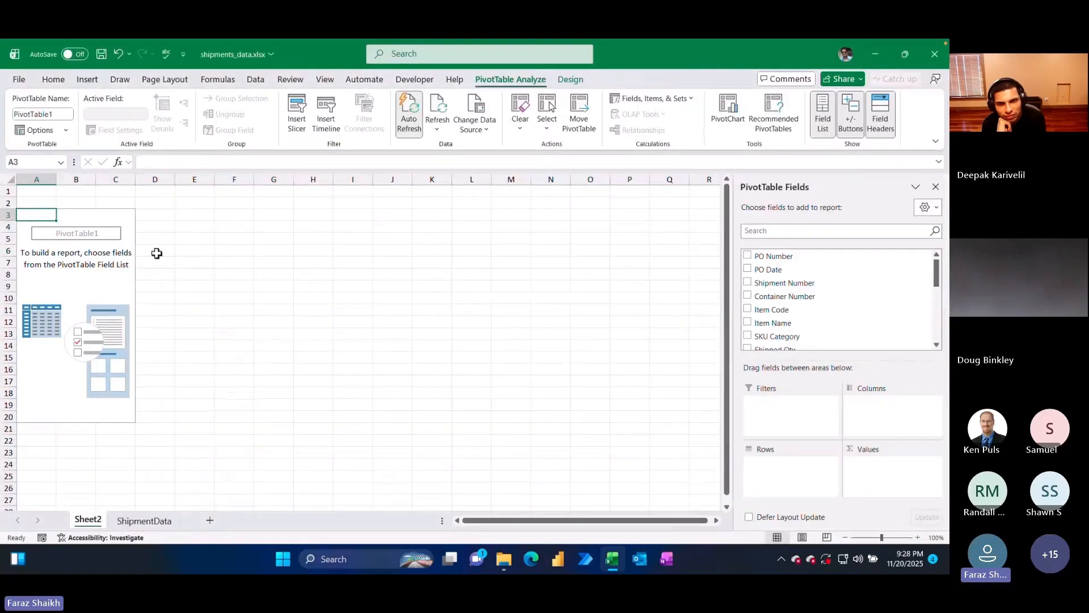
- Add PO Number, Shipment Number and Item Name as PivotTable rows, leaving Item Code out of the values
{"action": "left_click", "coordinate": [748, 256]}
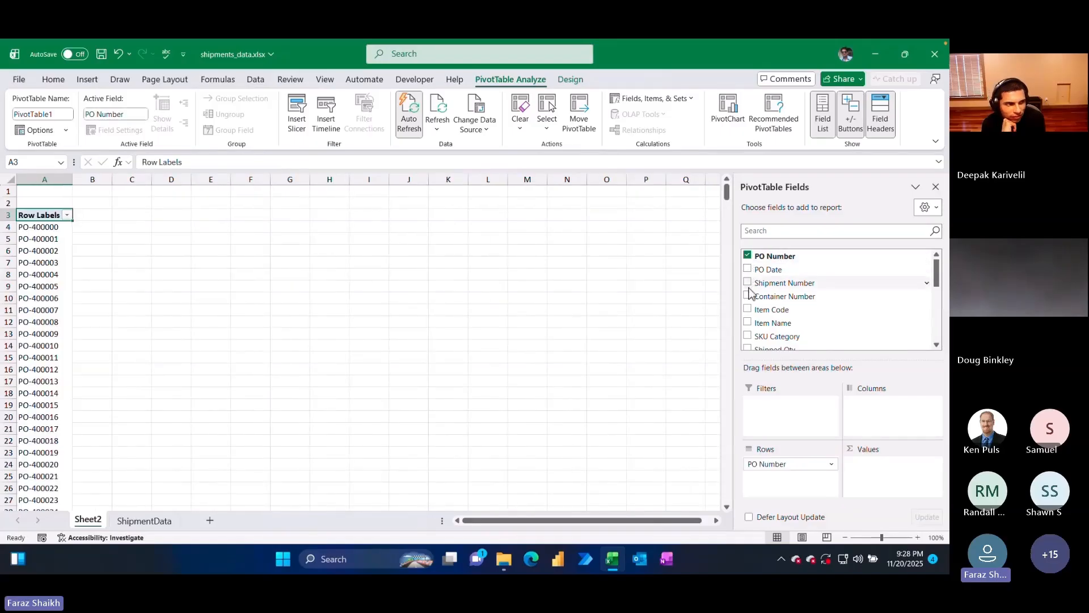
{"action": "left_click", "coordinate": [748, 283]}
{"action": "left_click", "coordinate": [748, 310]}
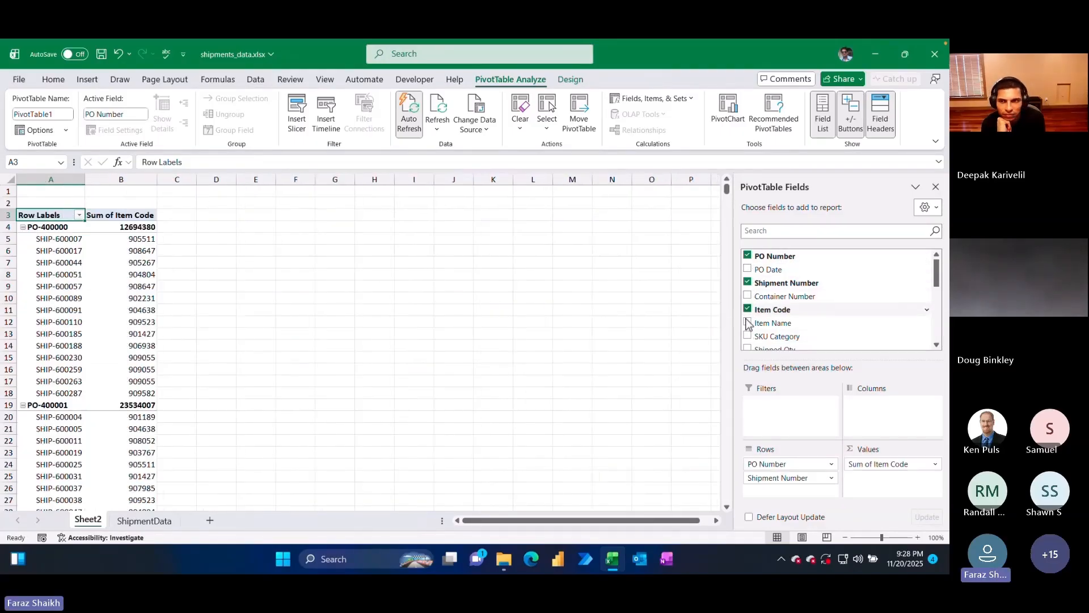
{"action": "left_click_drag", "start_coordinate": [870, 464], "coordinate": [633, 398]}
{"action": "left_click", "coordinate": [748, 323]}
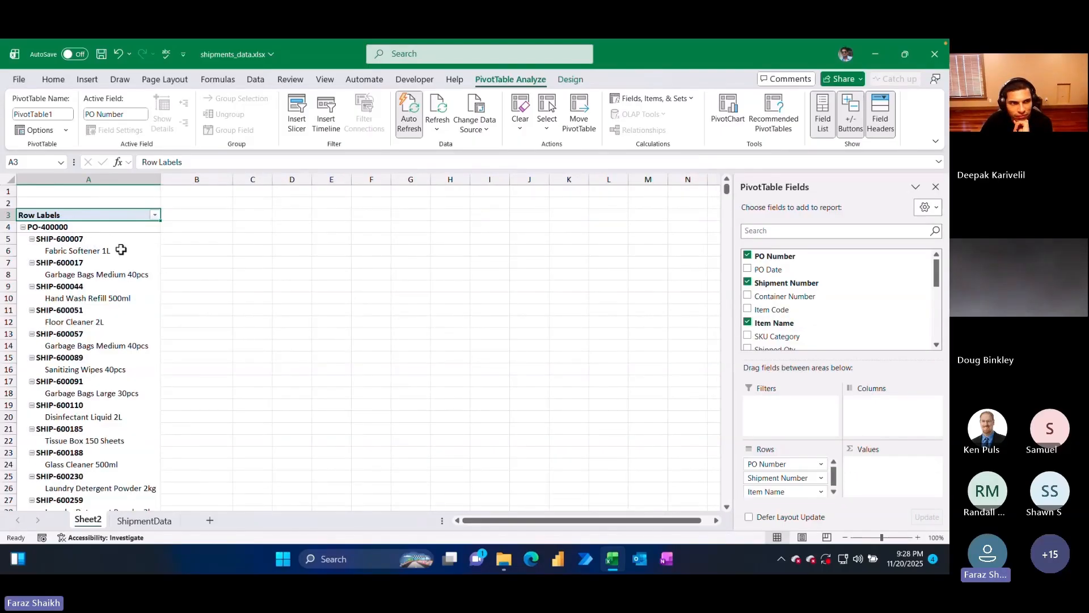
- Turn off all subtotals in the PivotTable and show its report layout in tabular form
{"action": "left_click", "coordinate": [50, 80]}
{"action": "left_click", "coordinate": [84, 251]}
{"action": "left_click", "coordinate": [510, 78]}
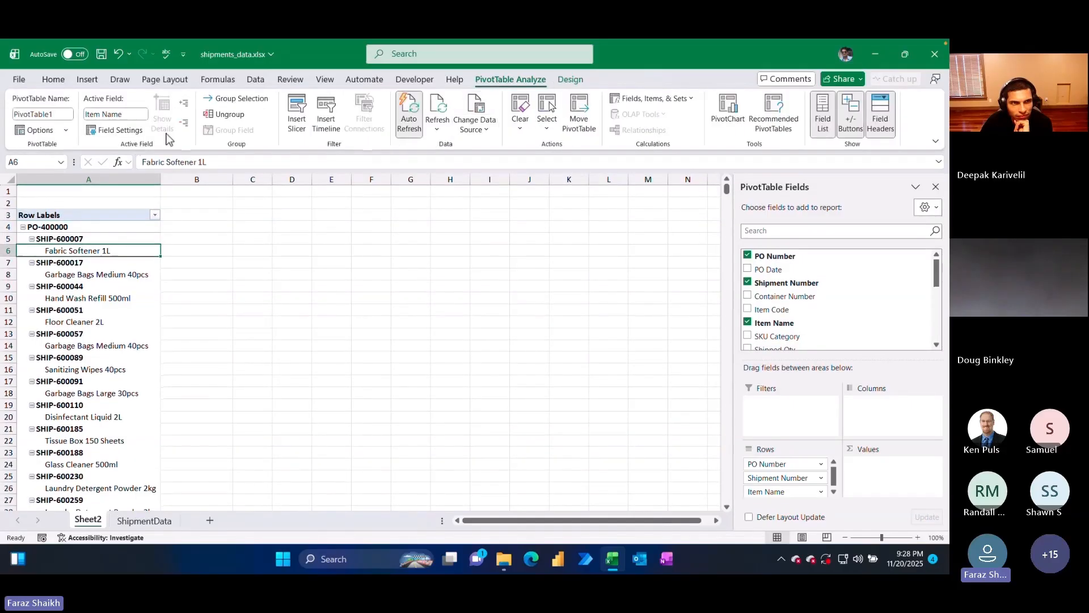
{"action": "left_click", "coordinate": [570, 79]}
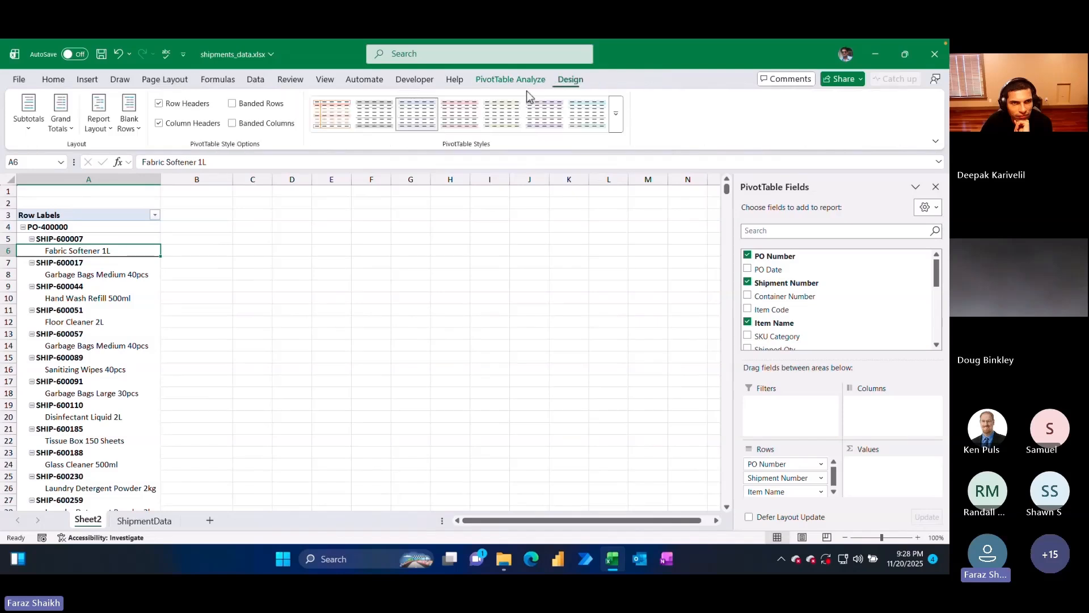
{"action": "left_click", "coordinate": [62, 114]}
{"action": "left_click", "coordinate": [29, 117]}
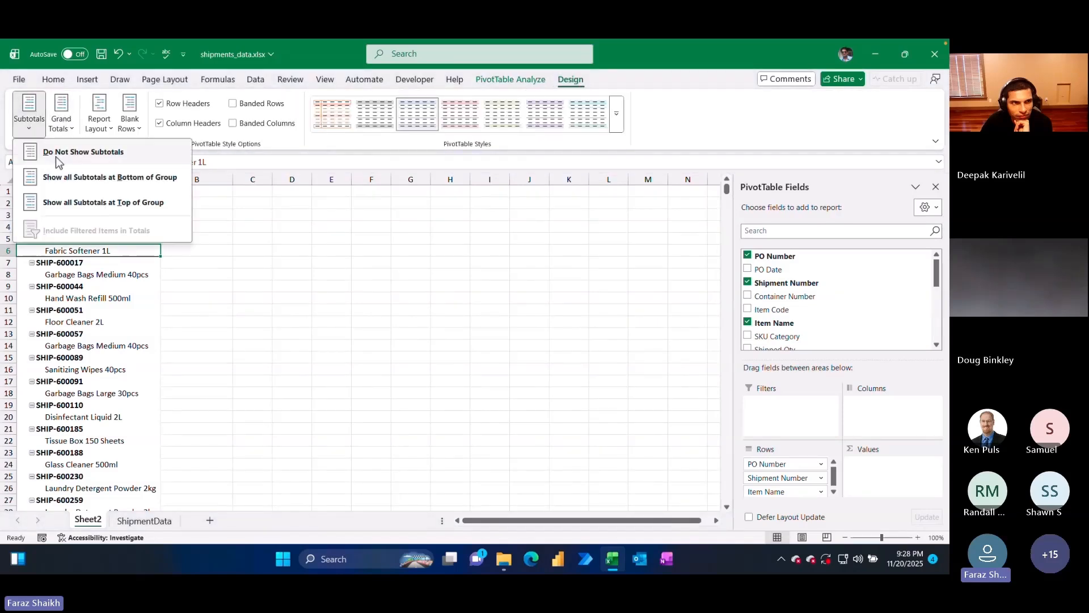
{"action": "left_click", "coordinate": [98, 118]}
{"action": "left_click", "coordinate": [99, 119]}
{"action": "left_click", "coordinate": [129, 205]}
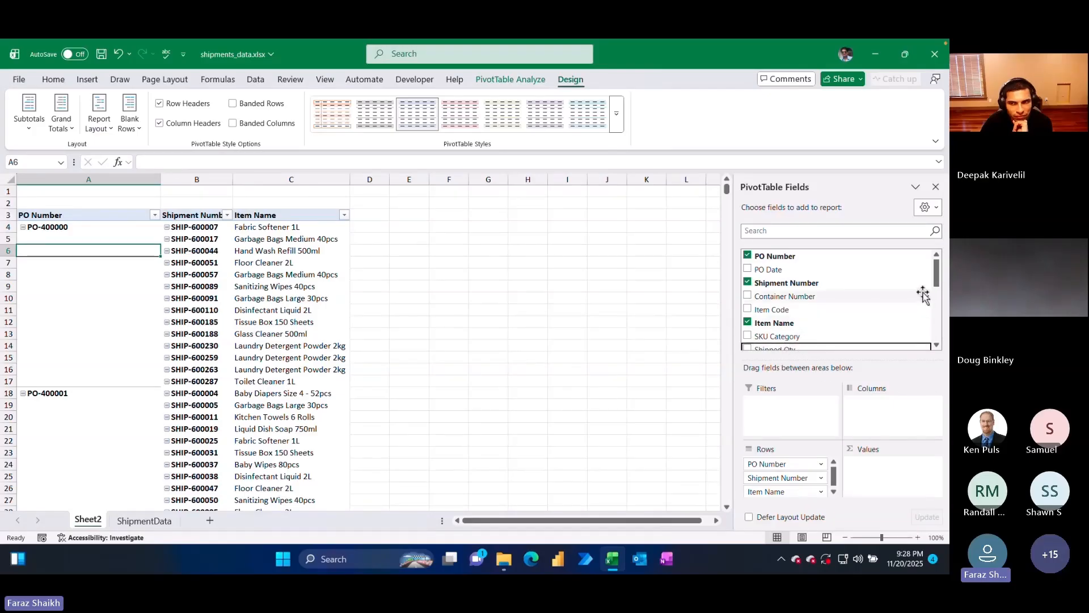
- Add Shipped Qty to the PivotTable values as a sum
{"action": "left_click_drag", "start_coordinate": [805, 349], "coordinate": [891, 467]}
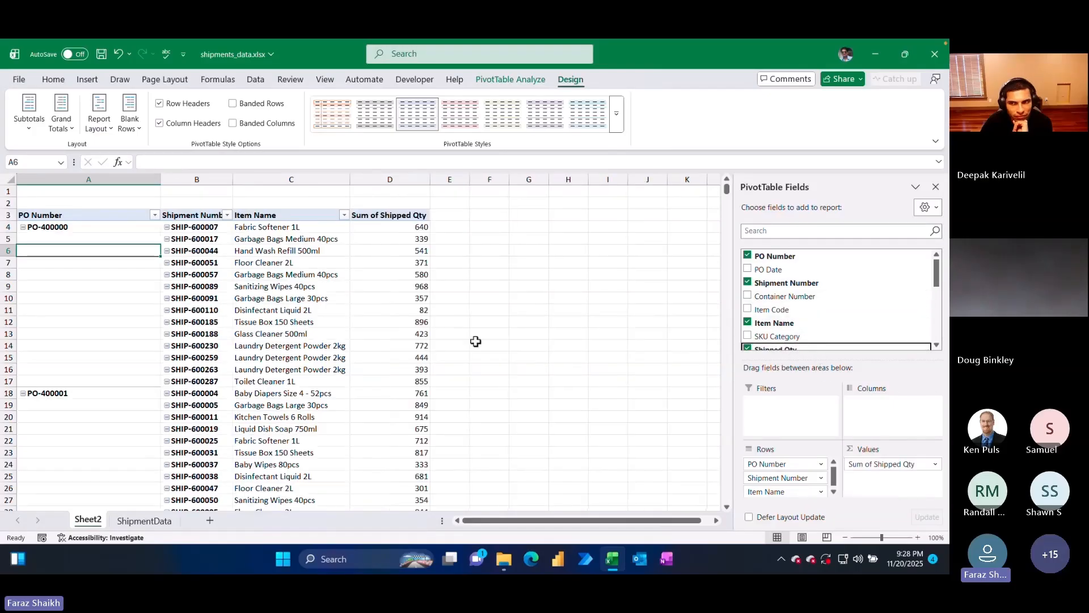
{"action": "left_click", "coordinate": [306, 258]}
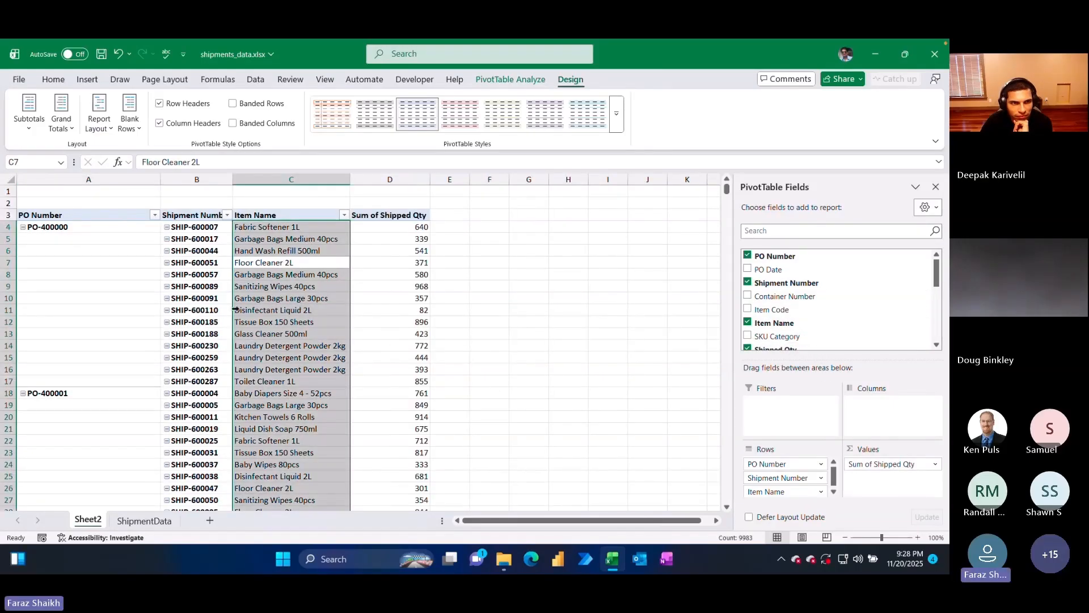
{"action": "left_click", "coordinate": [358, 359]}
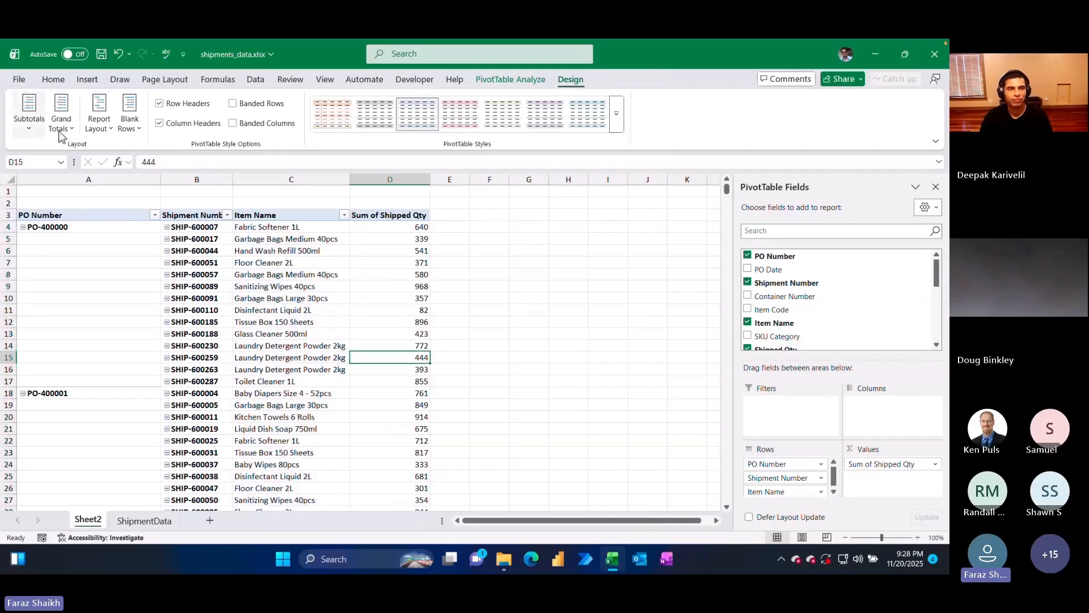
- Open the default PivotTable layout settings in the Excel data options and set the layout import reference to cell A3
{"action": "left_click", "coordinate": [25, 79]}
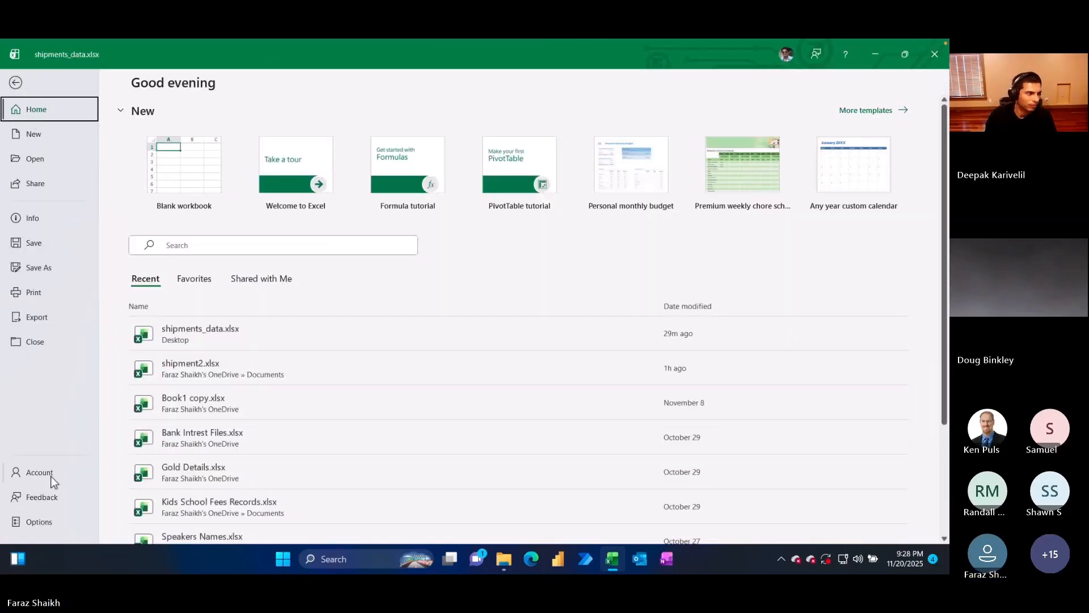
{"action": "left_click", "coordinate": [49, 523]}
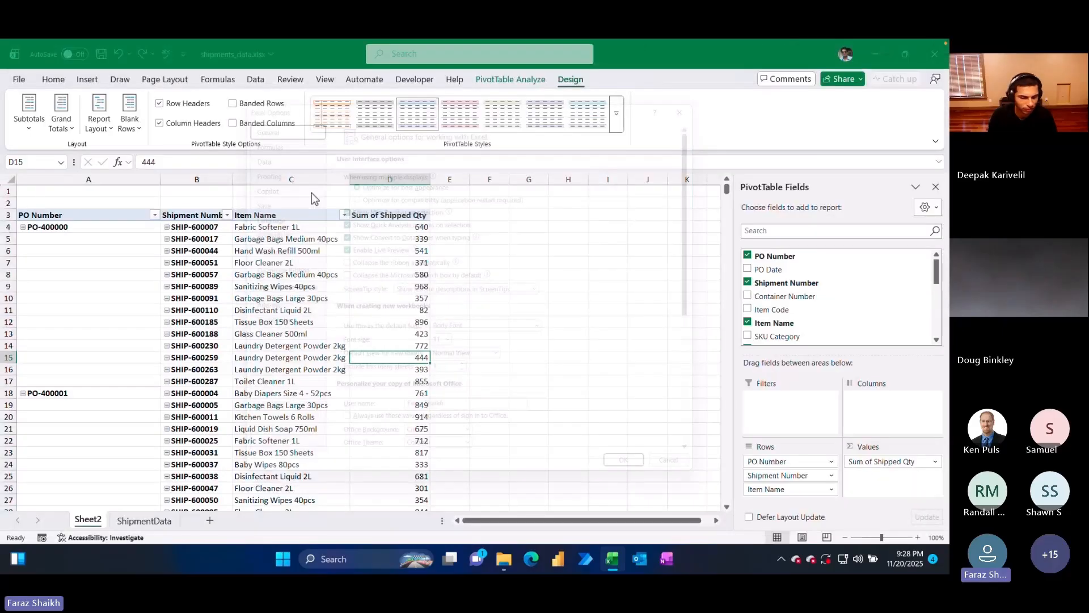
{"action": "left_click", "coordinate": [264, 147]}
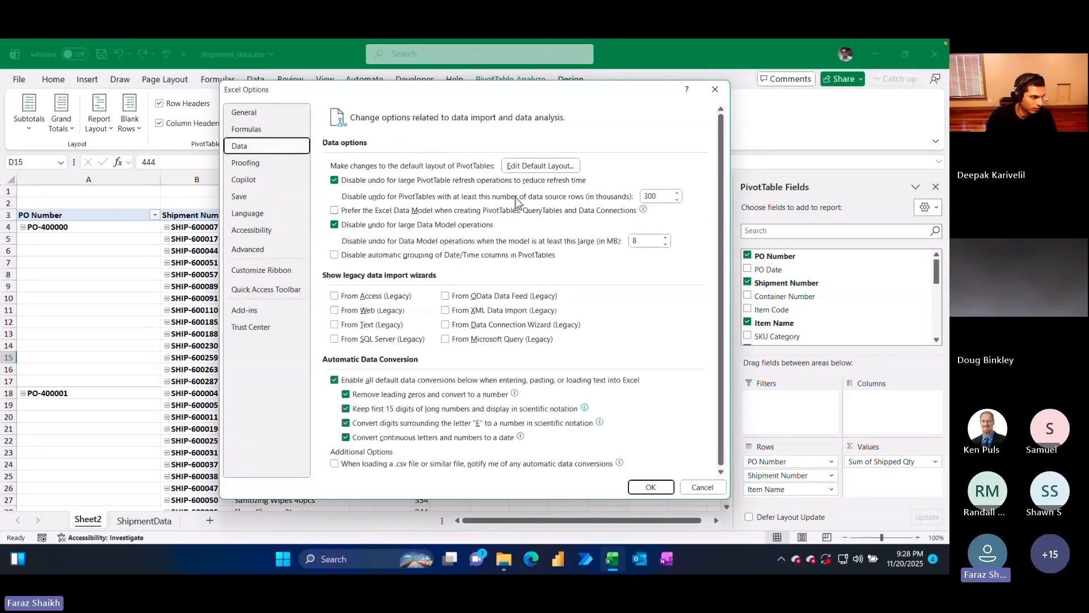
{"action": "left_click", "coordinate": [540, 166]}
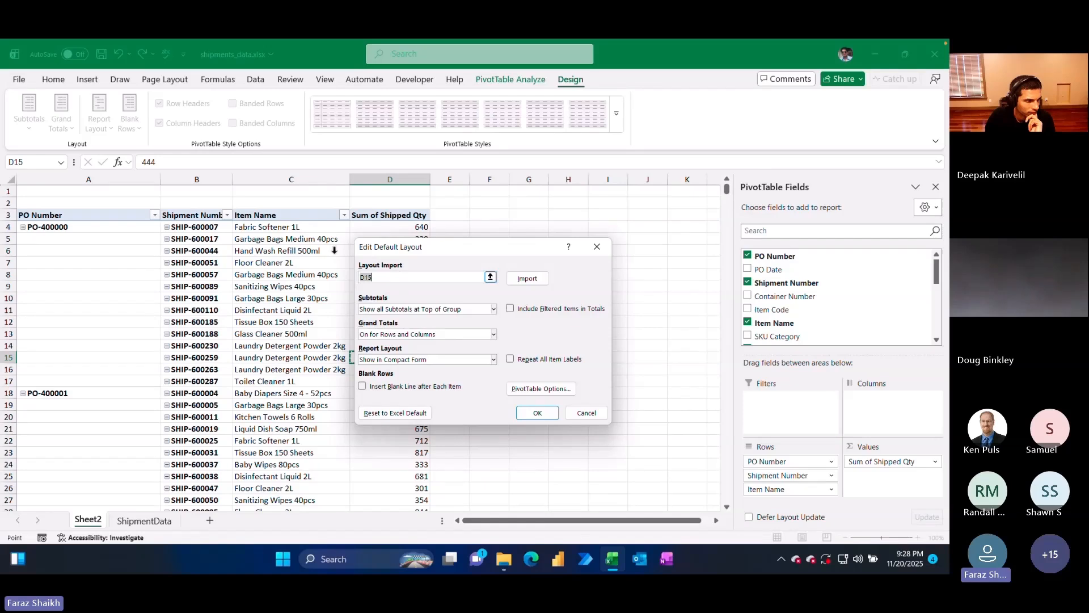
{"action": "left_click", "coordinate": [44, 215]}
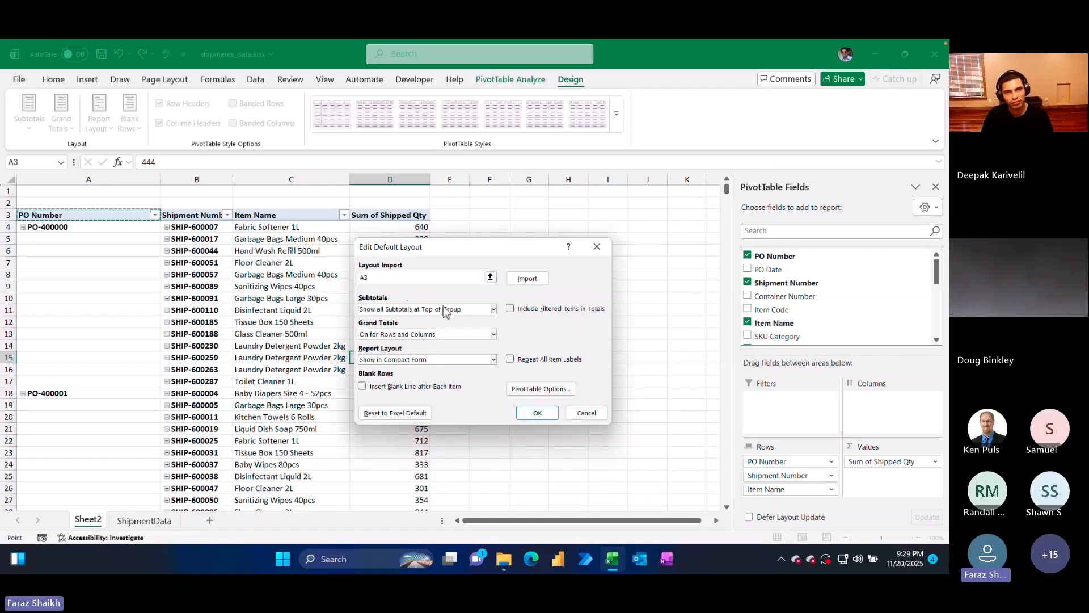
- Set the default PivotTable layout to show no subtotals and keep grand totals on for rows and columns
{"action": "left_click", "coordinate": [425, 309]}
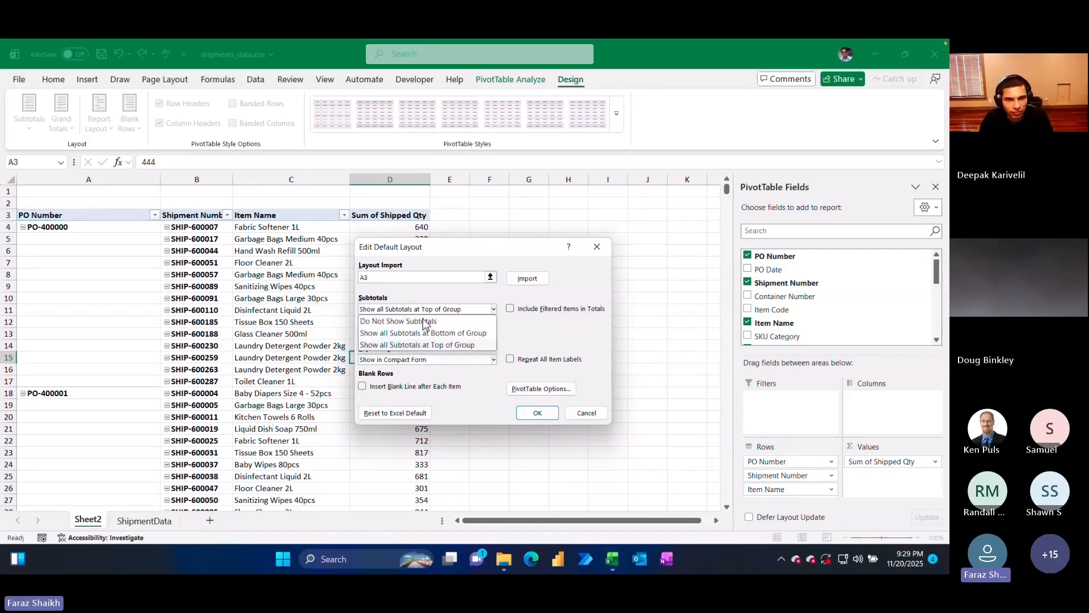
{"action": "left_click", "coordinate": [423, 322]}
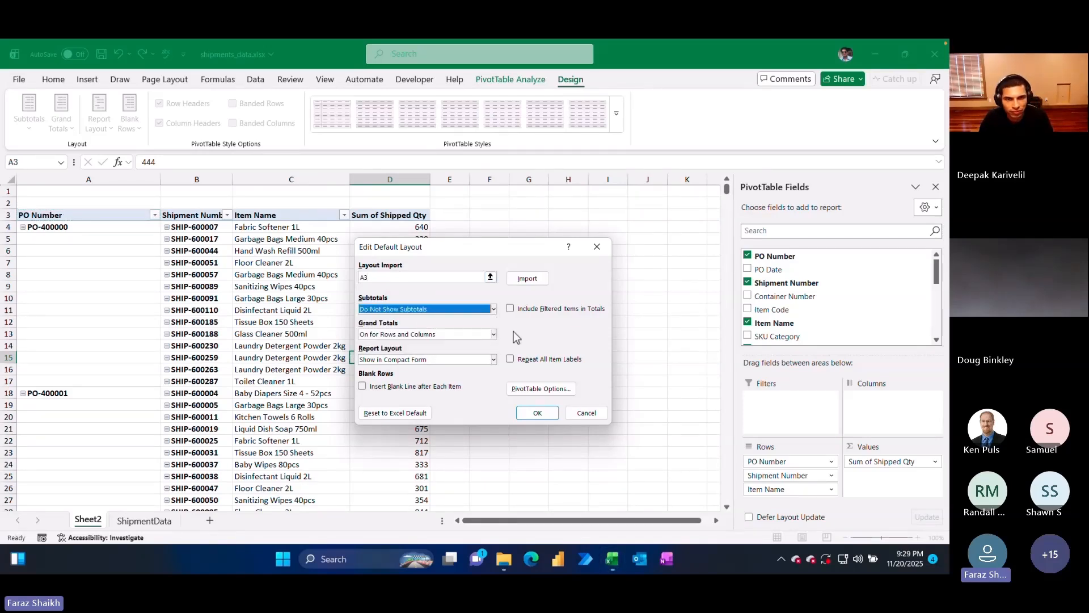
{"action": "left_click", "coordinate": [434, 335]}
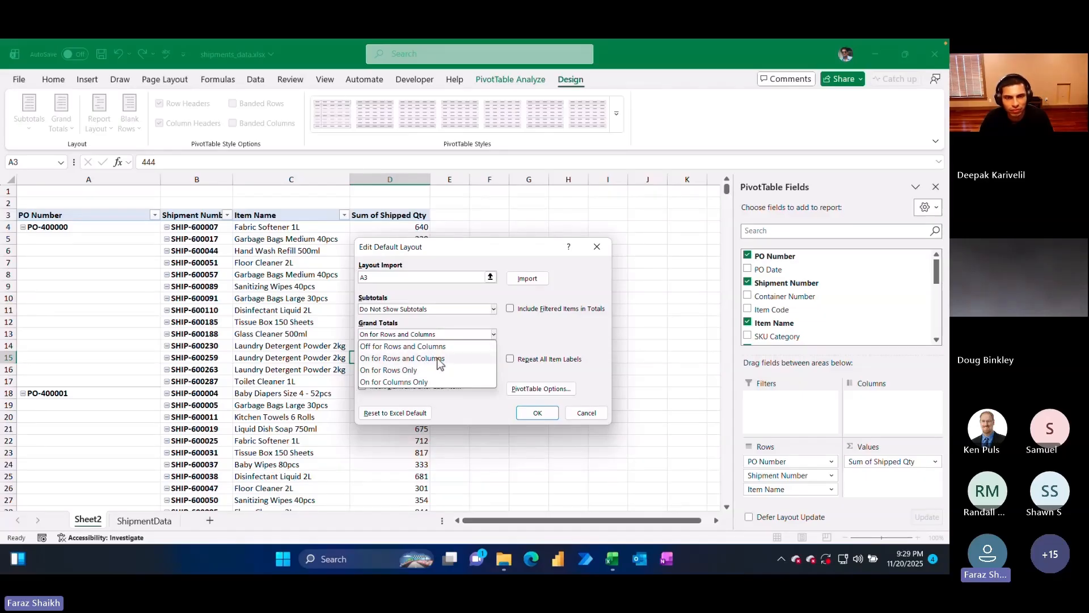
{"action": "left_click", "coordinate": [439, 359]}
- Set the default report layout to tabular form with all item labels repeated, and save the options
{"action": "left_click", "coordinate": [462, 360]}
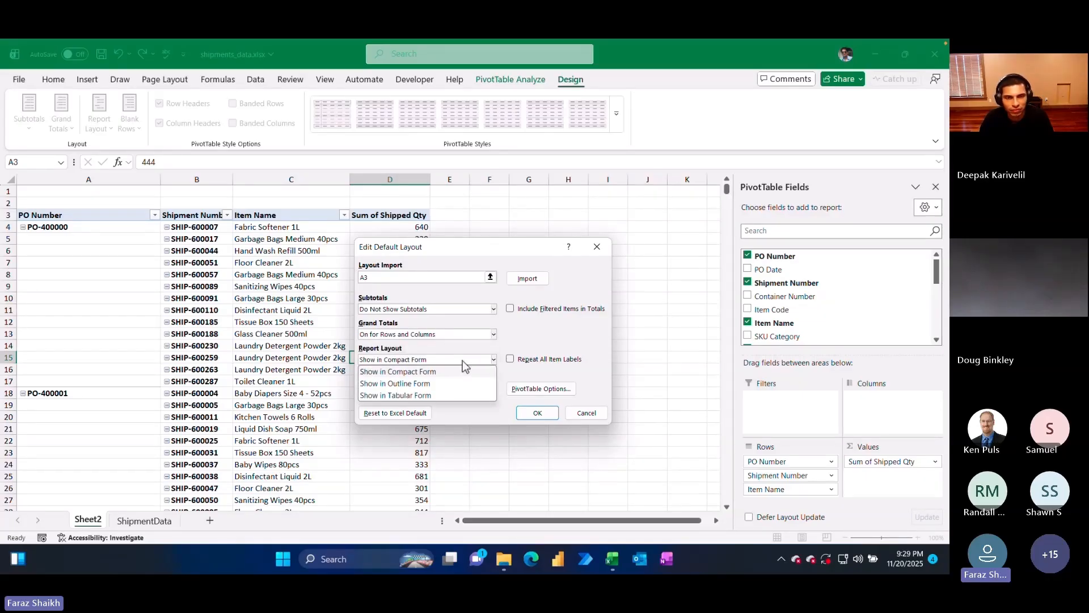
{"action": "left_click", "coordinate": [441, 394]}
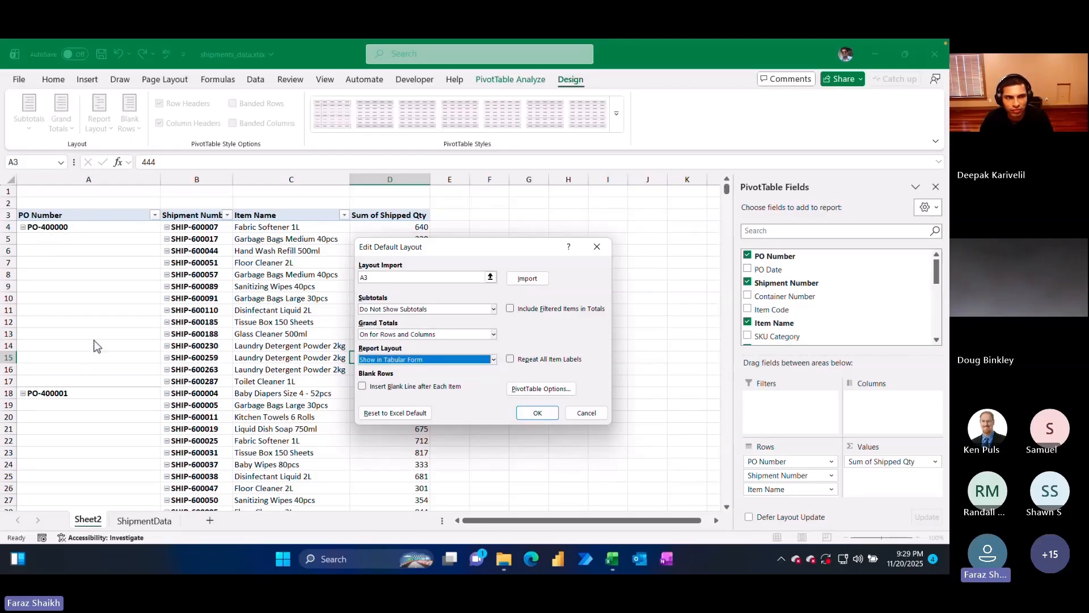
{"action": "left_click", "coordinate": [510, 358]}
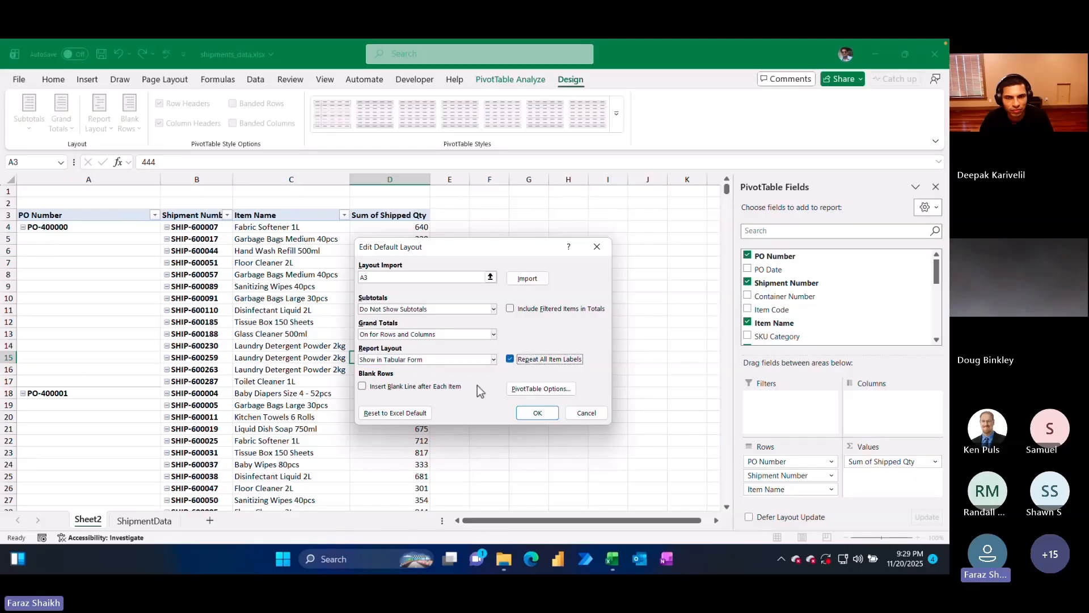
{"action": "left_click", "coordinate": [537, 412]}
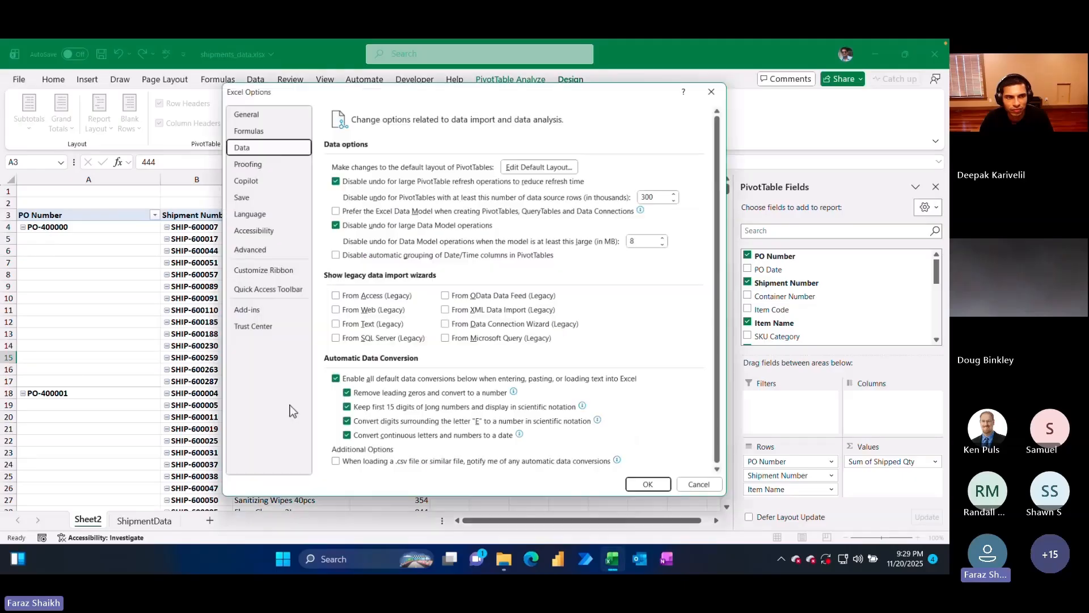
{"action": "left_click", "coordinate": [650, 486]}
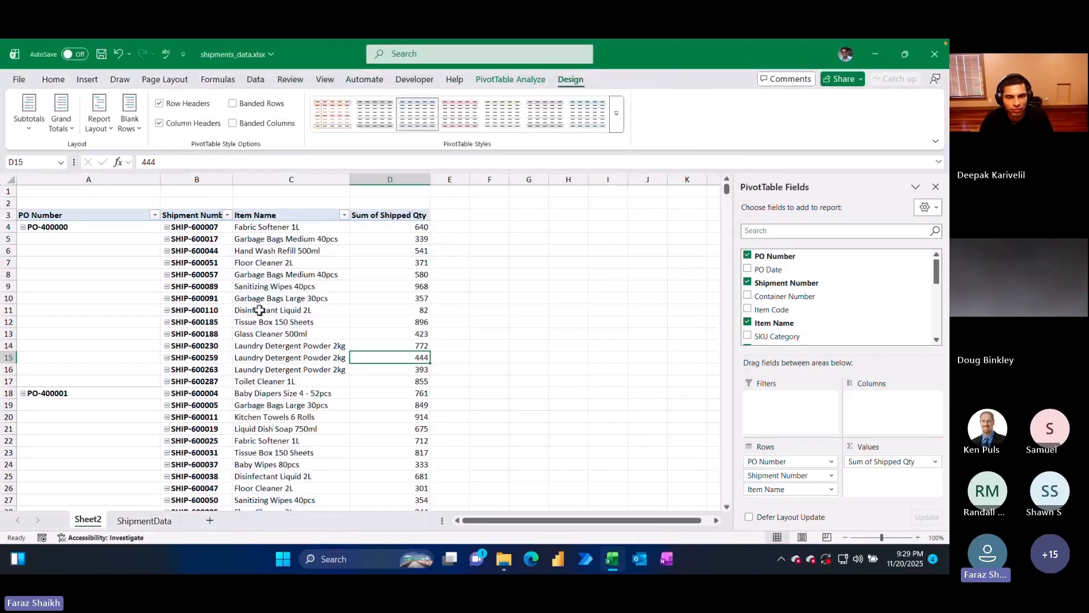
- Create a new PivotTable from the tbl_shipment_data table on the ShipmentData sheet, placed on a new worksheet
{"action": "left_click", "coordinate": [149, 521]}
{"action": "left_click", "coordinate": [86, 79]}
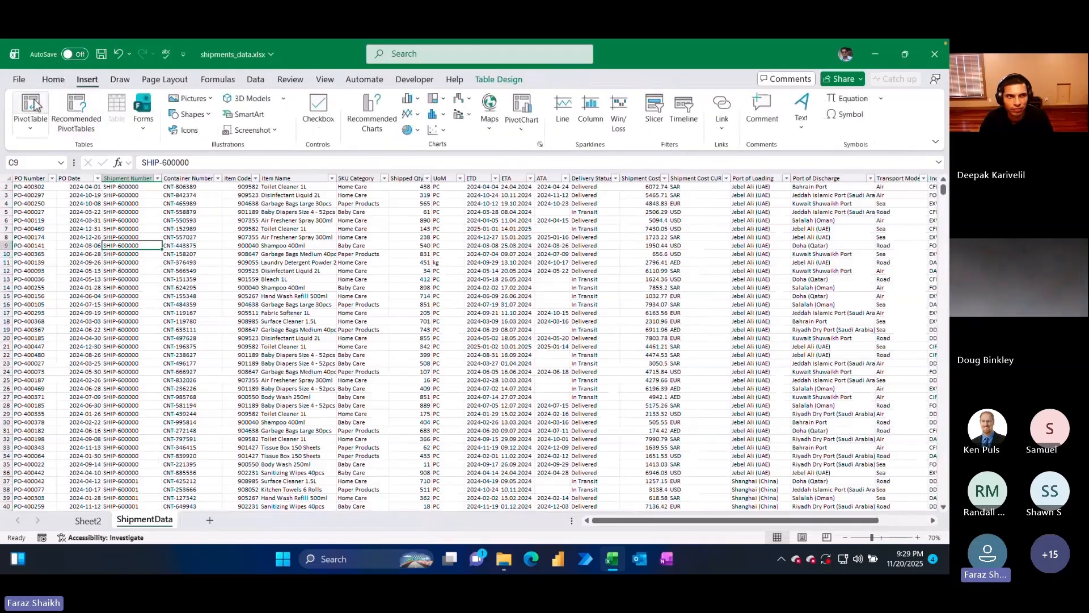
{"action": "left_click", "coordinate": [33, 104]}
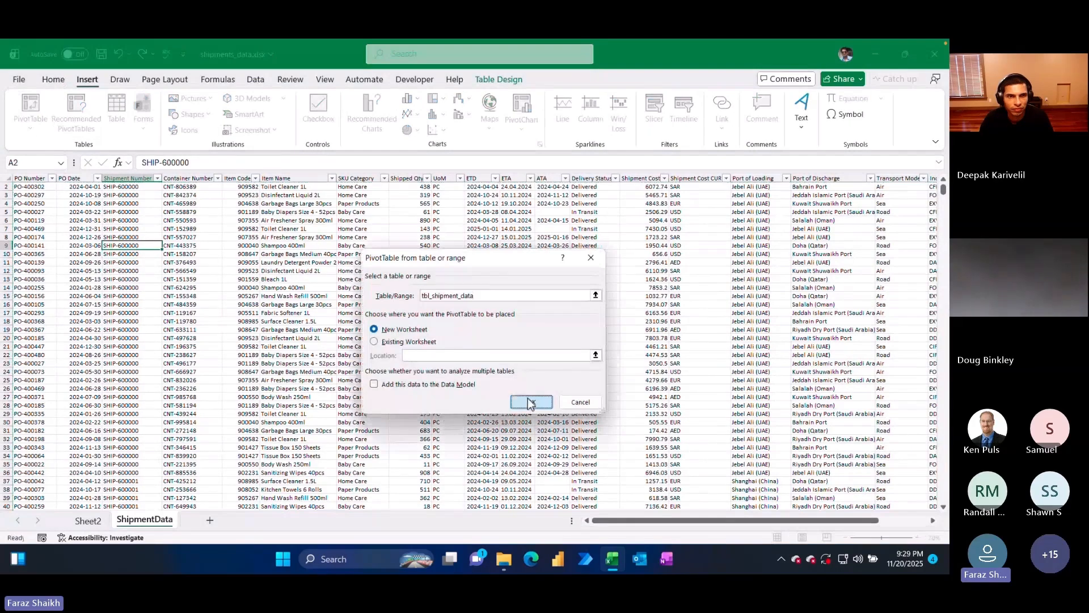
{"action": "left_click", "coordinate": [527, 403]}
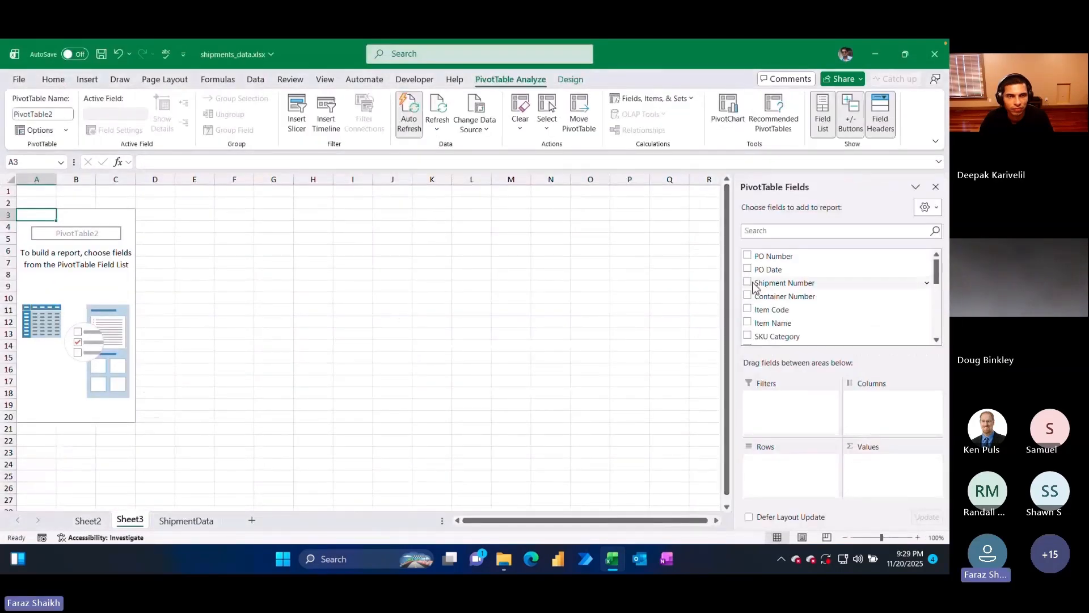
- Add PO Number, Shipment Number and Item Name as rows and Shipped Qty as summed values, and compare the result with the PivotTable on Sheet2
{"action": "left_click", "coordinate": [748, 256]}
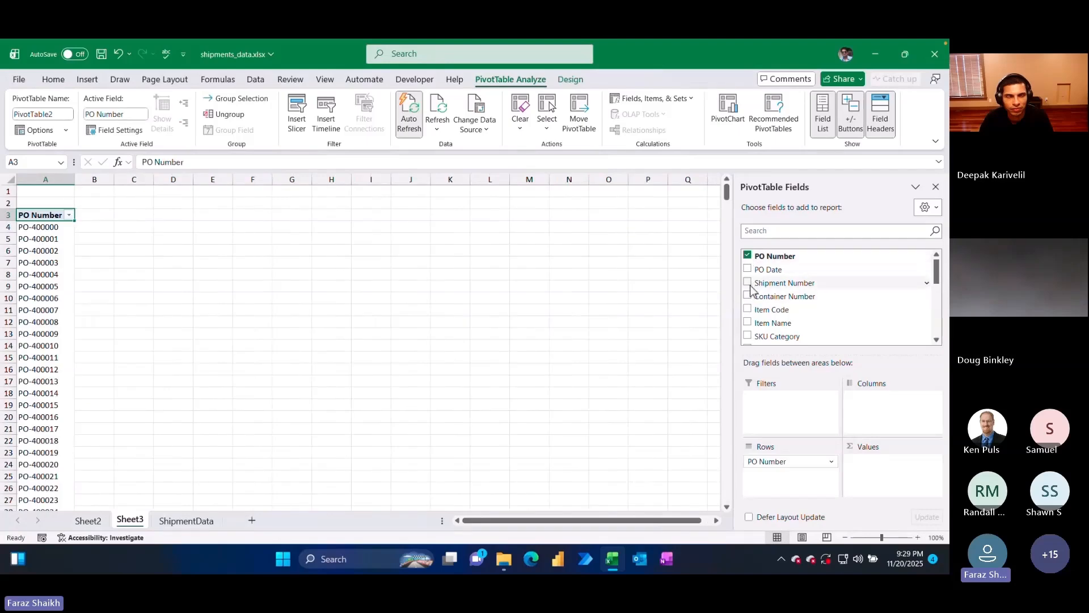
{"action": "left_click", "coordinate": [748, 282]}
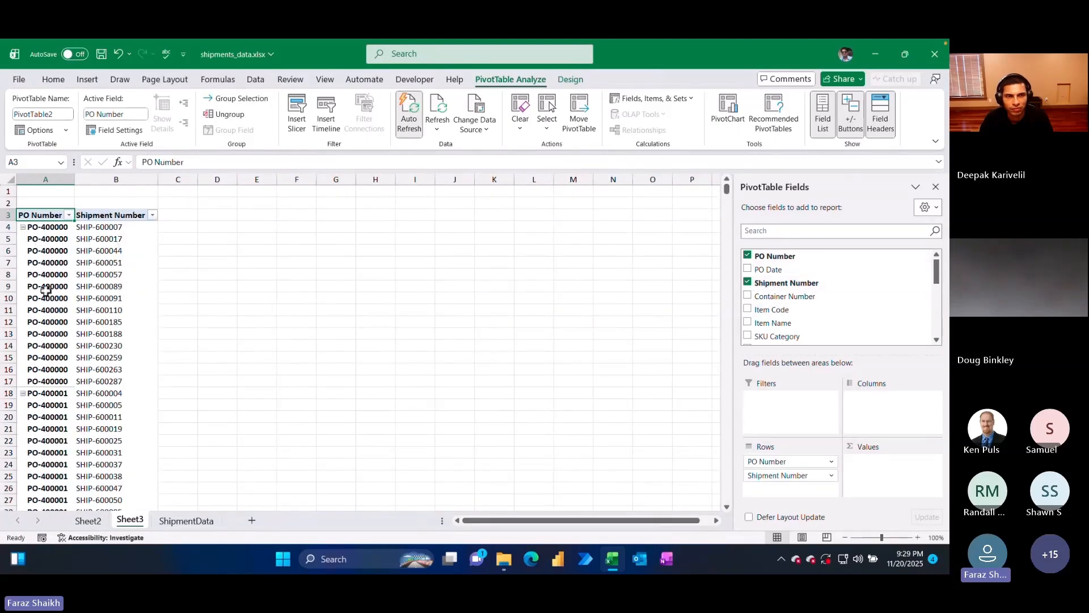
{"action": "left_click", "coordinate": [748, 323]}
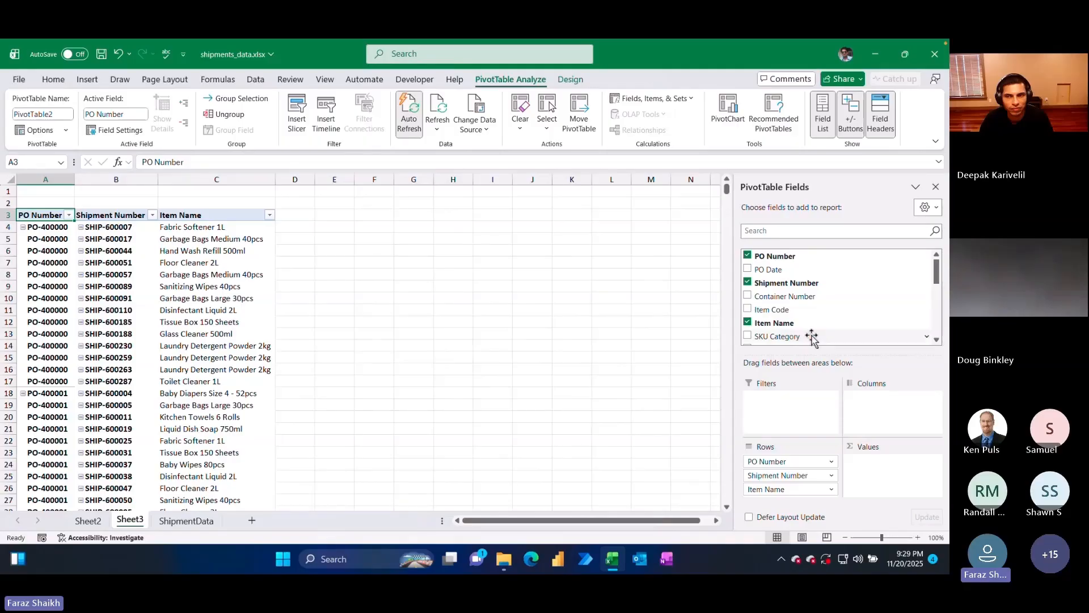
{"action": "scroll", "coordinate": [900, 304], "scroll_direction": "down", "scroll_amount": 2}
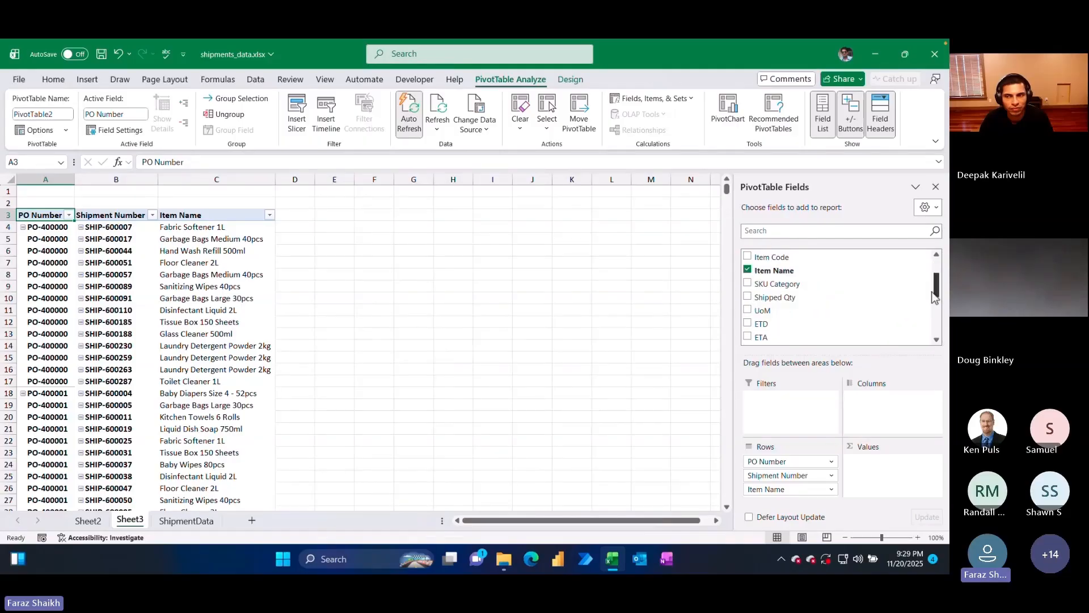
{"action": "left_click_drag", "start_coordinate": [765, 296], "coordinate": [867, 464]}
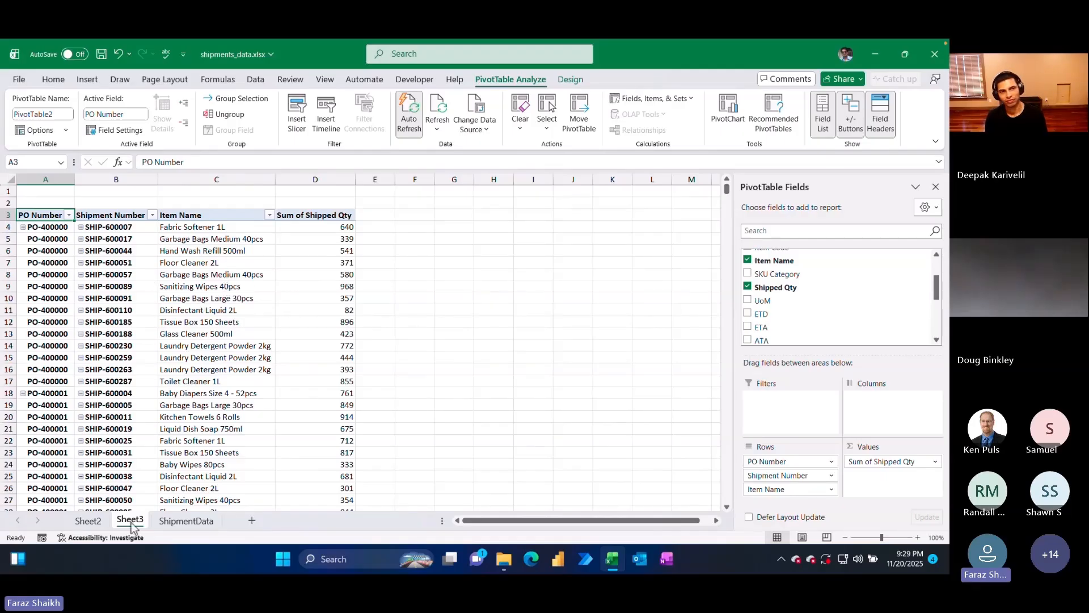
{"action": "left_click", "coordinate": [89, 520]}
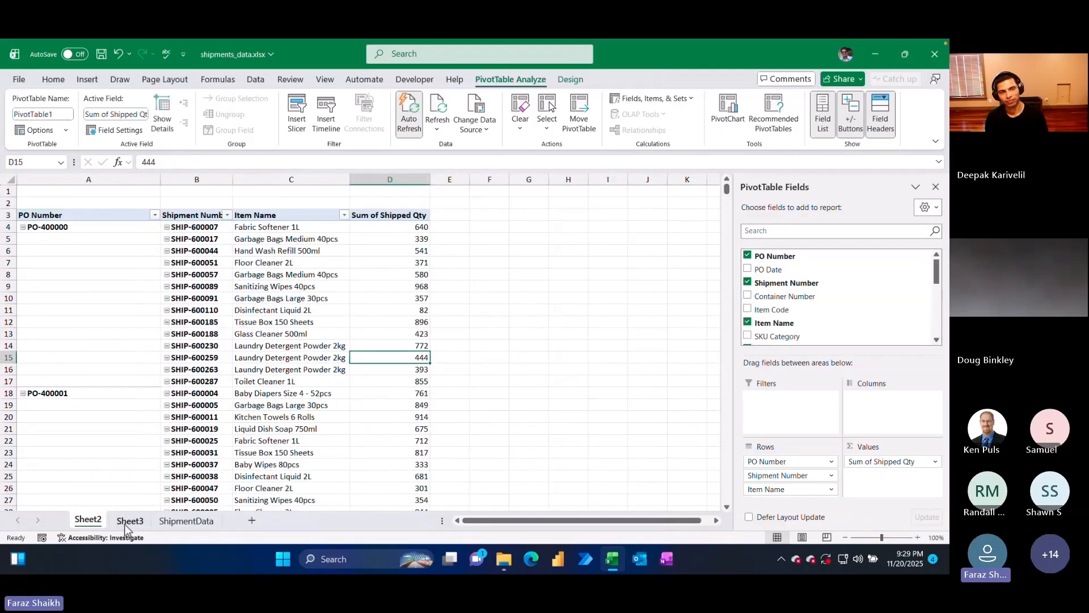
{"action": "left_click", "coordinate": [129, 521]}
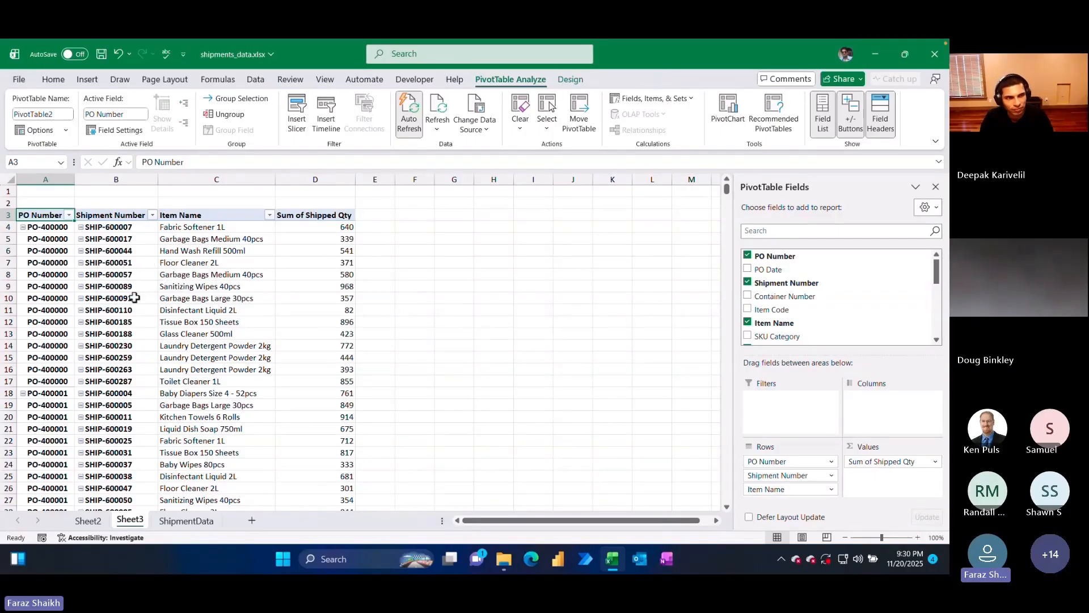
- Hide the PivotTable's expand/collapse buttons and show them again
{"action": "left_click", "coordinate": [858, 113]}
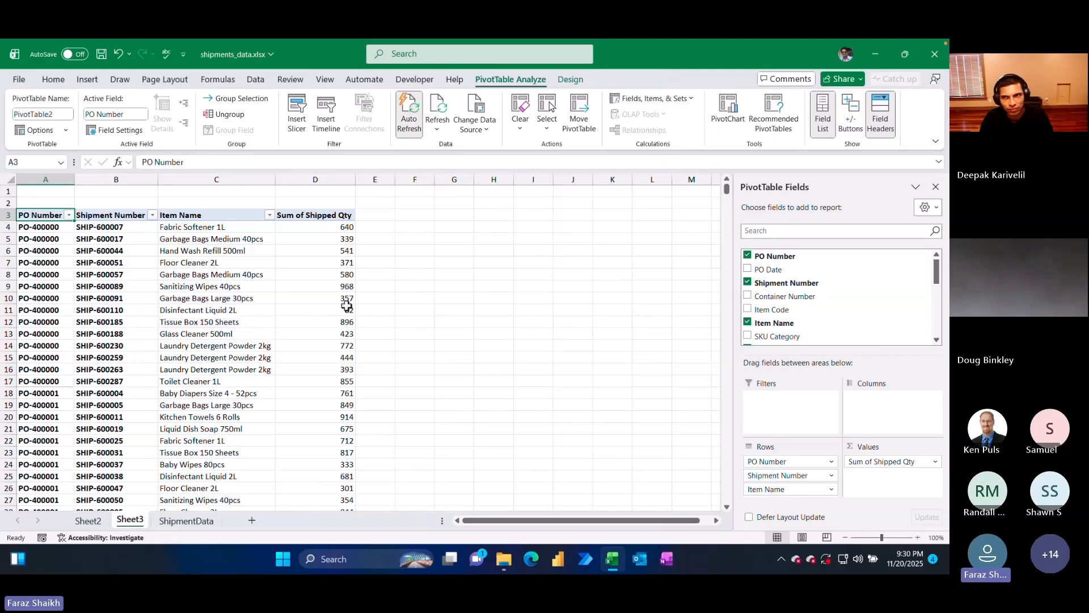
{"action": "left_click", "coordinate": [99, 229]}
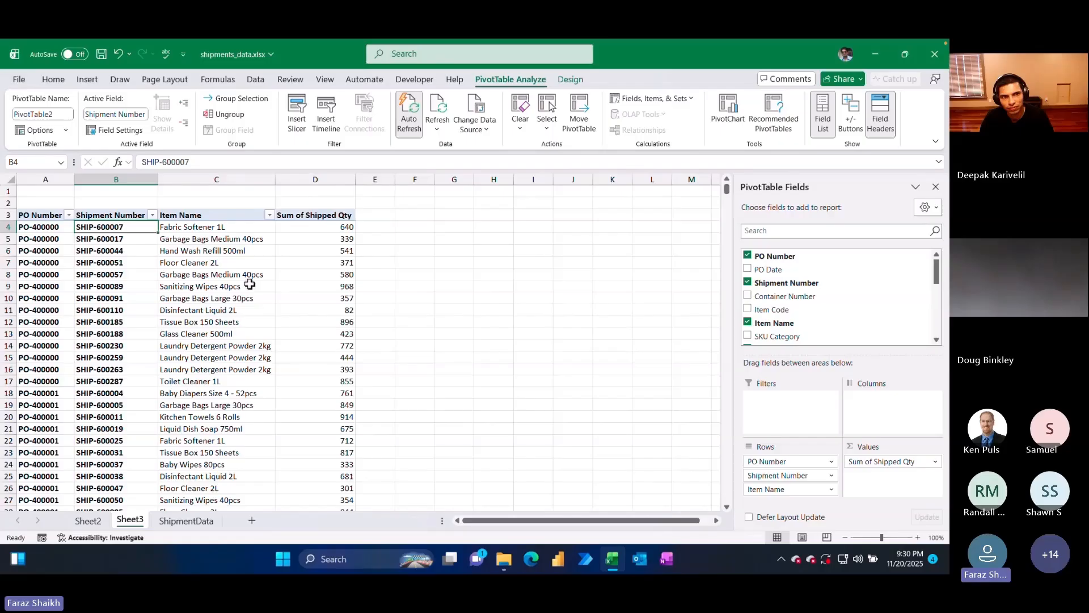
{"action": "left_click", "coordinate": [850, 114]}
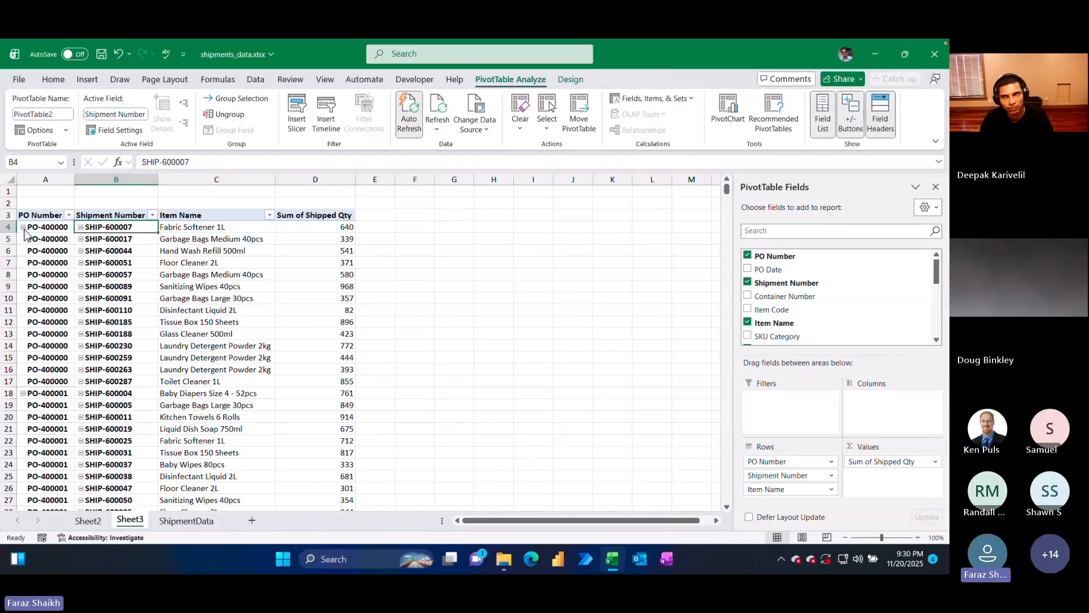
- Collapse the entire PO Number field, and remove PO Number and Shipment Number from the rows so only Item Name remains
{"action": "left_click", "coordinate": [43, 229]}
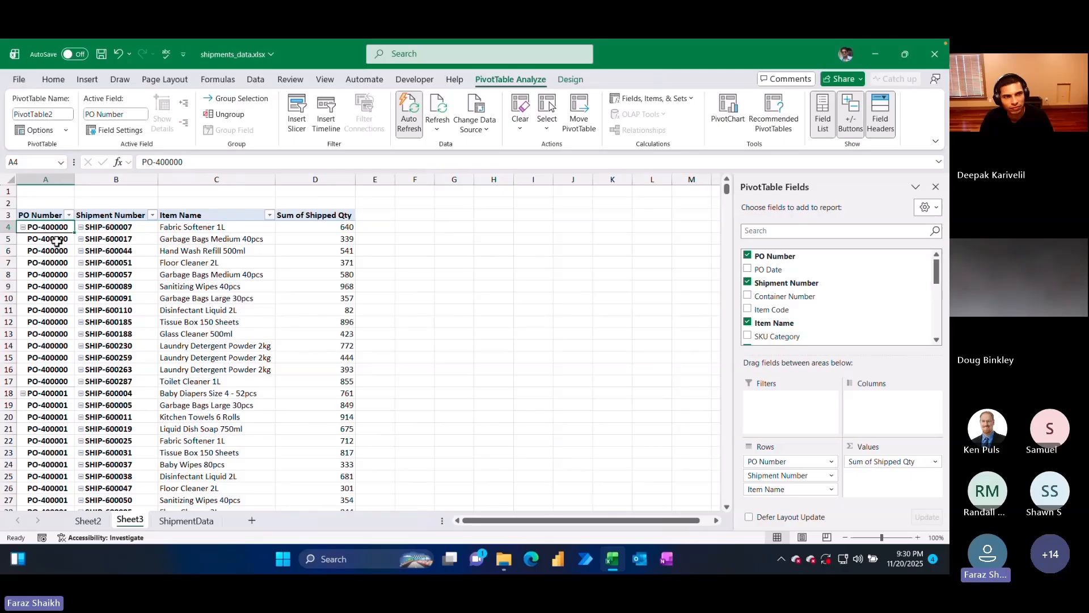
{"action": "left_click", "coordinate": [183, 126]}
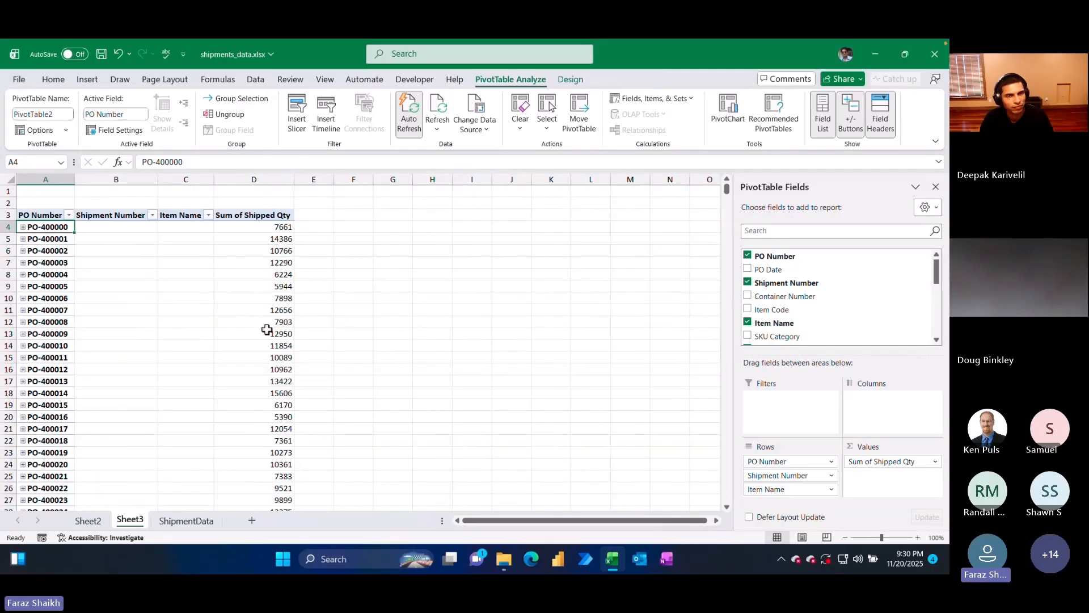
{"action": "left_click_drag", "start_coordinate": [860, 465], "coordinate": [851, 445]}
{"action": "left_click_drag", "start_coordinate": [792, 461], "coordinate": [619, 436]}
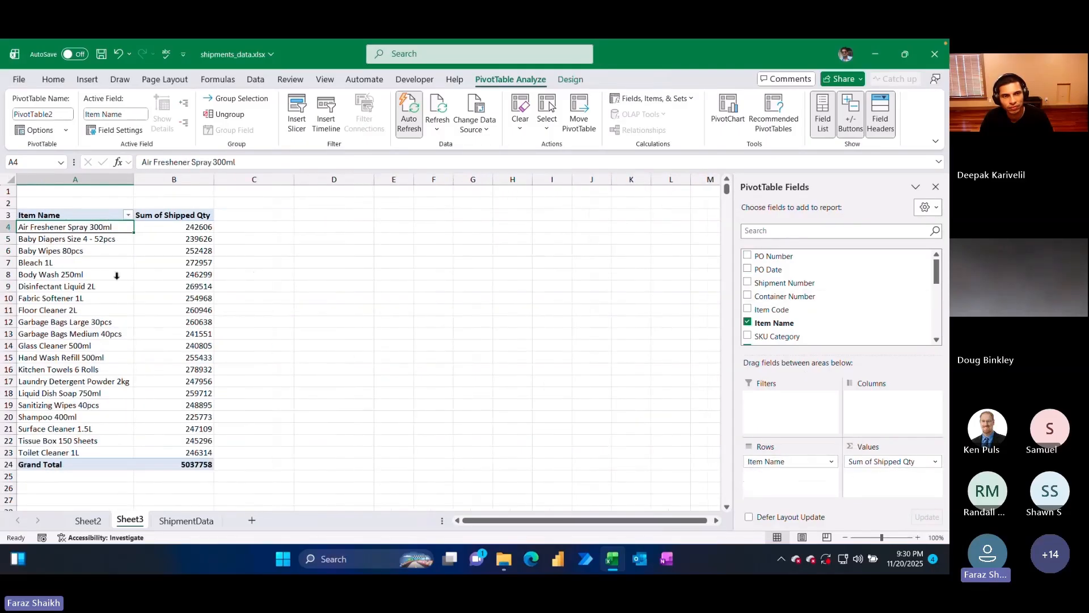
- Add Port of Loading above Item Name in the rows and collapse the entire field to port level
{"action": "scroll", "coordinate": [797, 319], "scroll_direction": "down", "scroll_amount": 1}
{"action": "scroll", "coordinate": [797, 319], "scroll_direction": "down", "scroll_amount": 2}
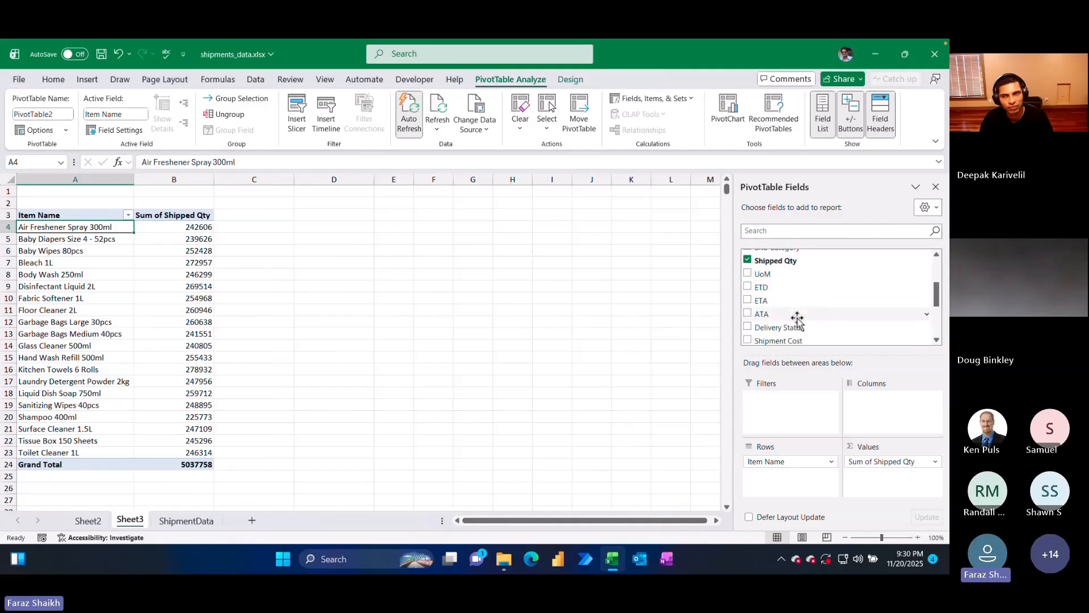
{"action": "scroll", "coordinate": [797, 319], "scroll_direction": "down", "scroll_amount": 2}
{"action": "left_click_drag", "start_coordinate": [778, 308], "coordinate": [783, 461]}
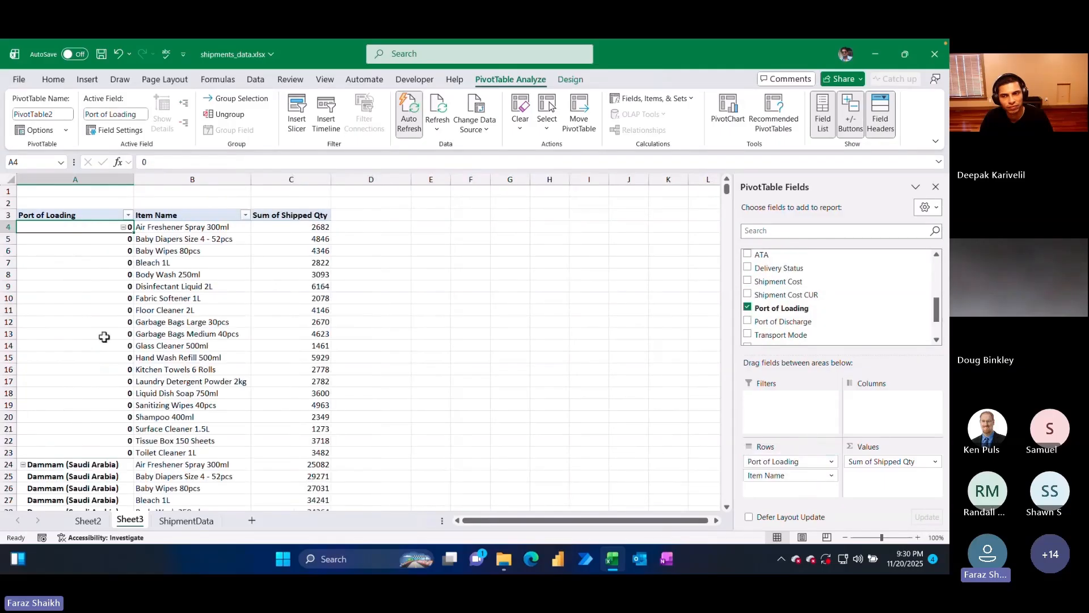
{"action": "scroll", "coordinate": [118, 325], "scroll_direction": "down", "scroll_amount": 7}
{"action": "scroll", "coordinate": [120, 324], "scroll_direction": "up", "scroll_amount": 7}
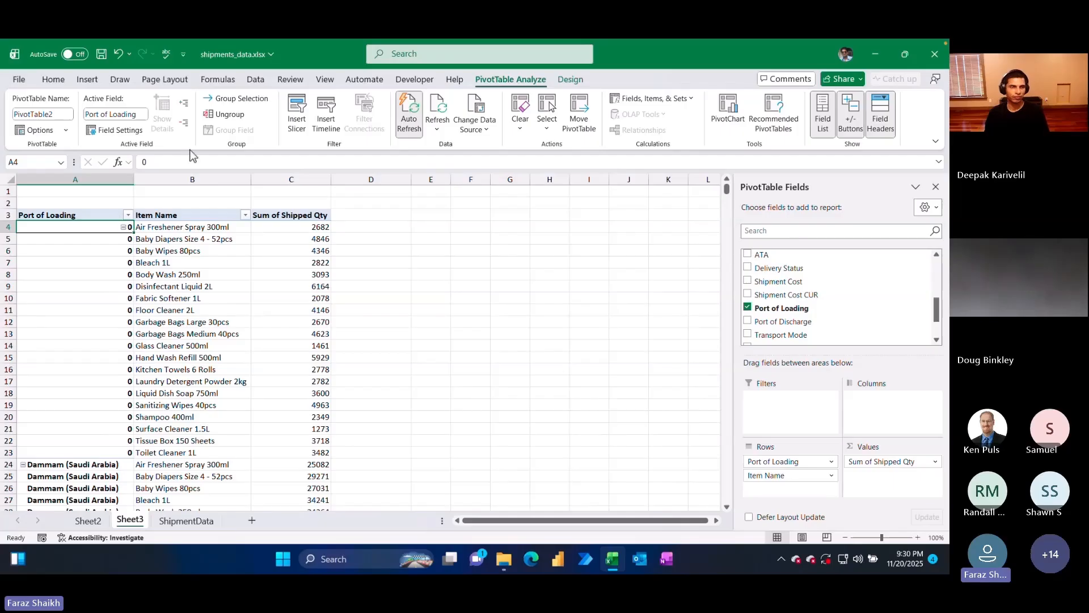
{"action": "left_click", "coordinate": [184, 124]}
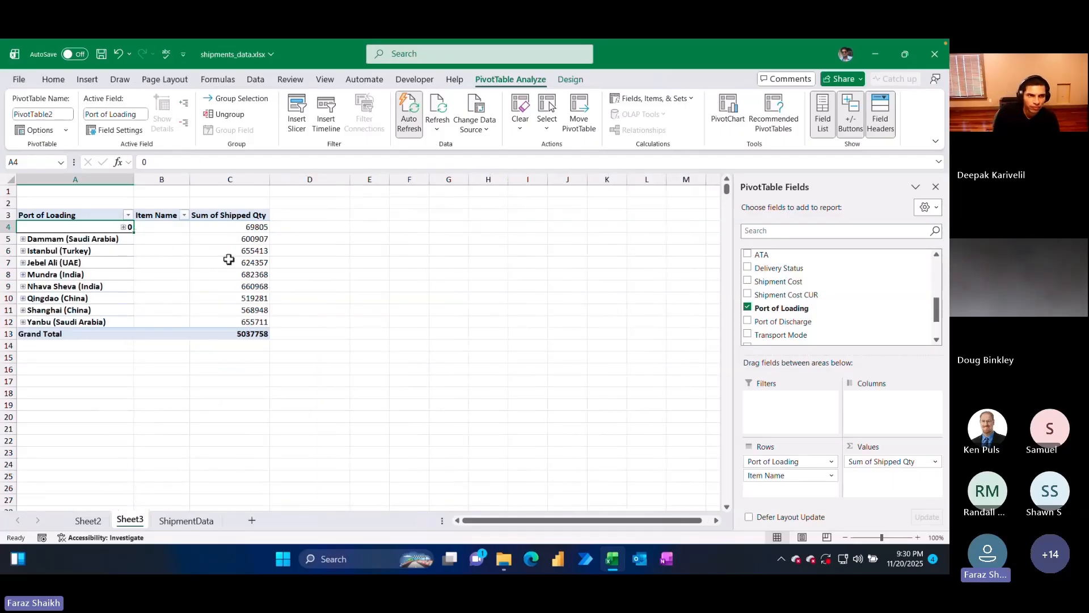
- Expand the Dammam (Saudi Arabia) port to list its items
{"action": "left_click", "coordinate": [80, 239]}
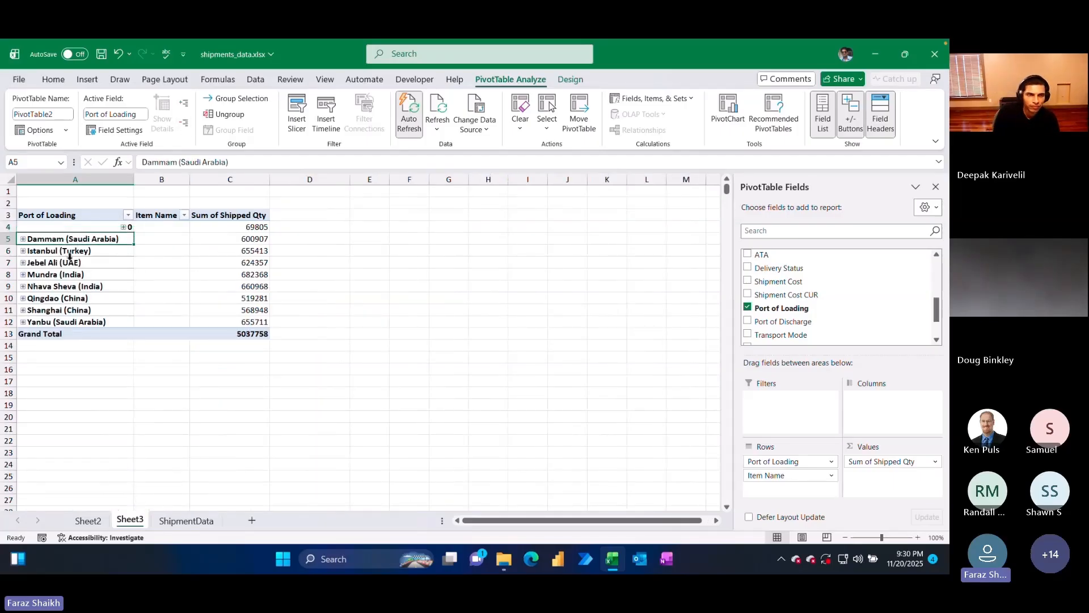
{"action": "left_click", "coordinate": [100, 250]}
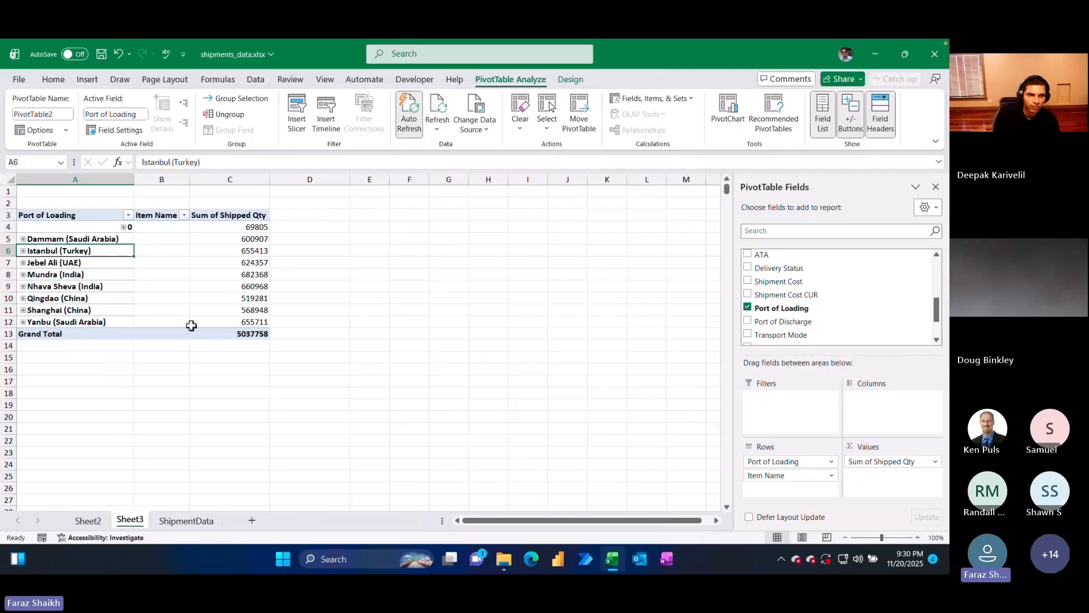
{"action": "left_click", "coordinate": [23, 238]}
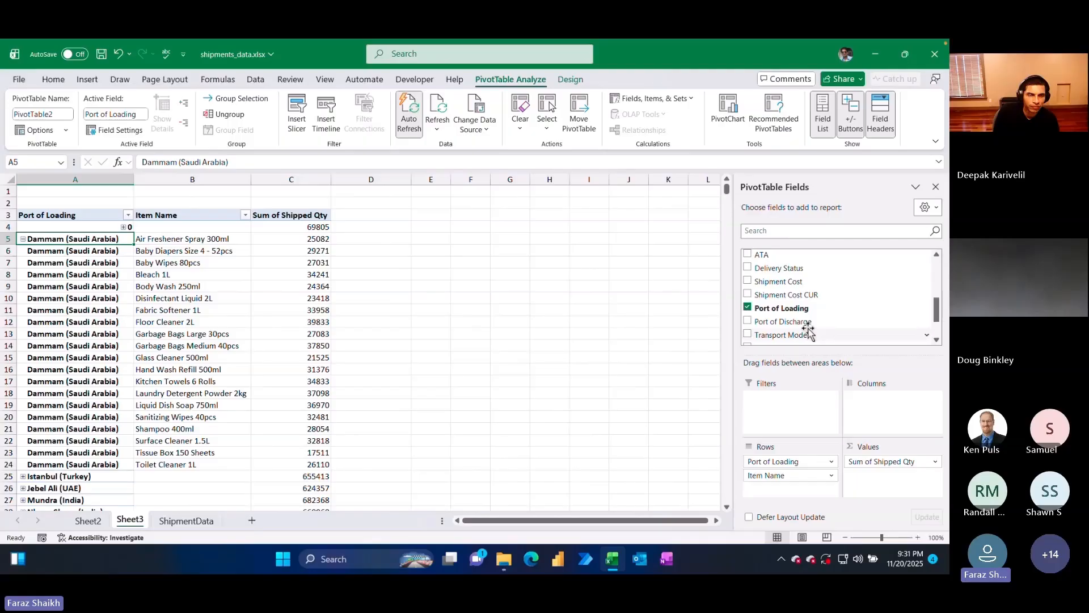
- Add Shipment Number to the rows between Port of Loading and Item Name
{"action": "scroll", "coordinate": [899, 320], "scroll_direction": "down", "scroll_amount": 2}
{"action": "left_click_drag", "start_coordinate": [938, 317], "coordinate": [937, 270]}
{"action": "scroll", "coordinate": [773, 287], "scroll_direction": "down", "scroll_amount": 2}
{"action": "scroll", "coordinate": [773, 287], "scroll_direction": "up", "scroll_amount": 3}
{"action": "left_click_drag", "start_coordinate": [760, 282], "coordinate": [796, 480]}
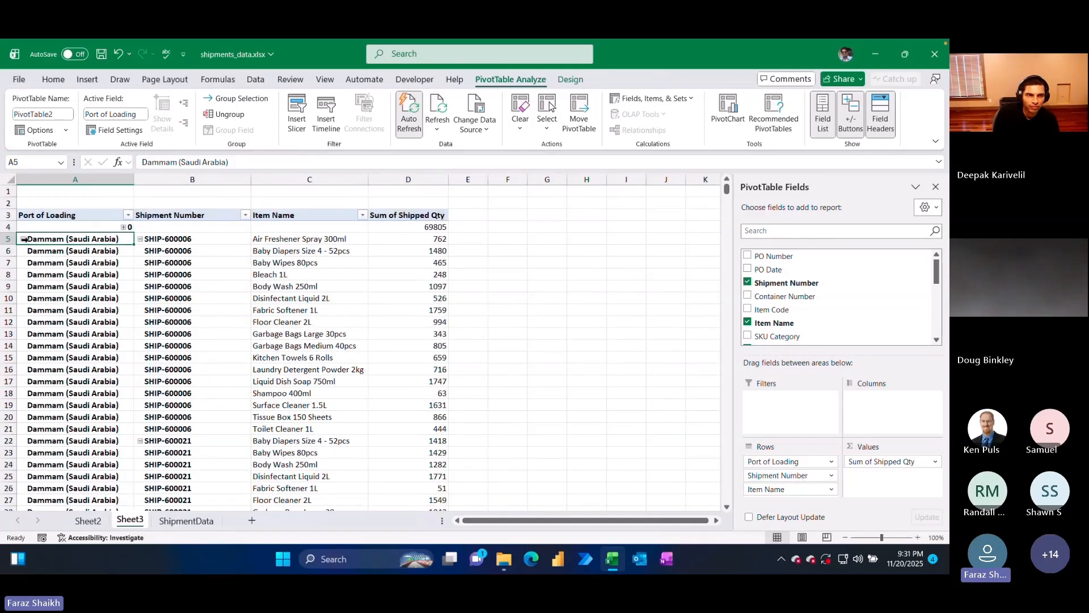
- Collapse the entire Shipment Number field so each shipment takes one row, and look through the shipments
{"action": "left_click", "coordinate": [140, 239]}
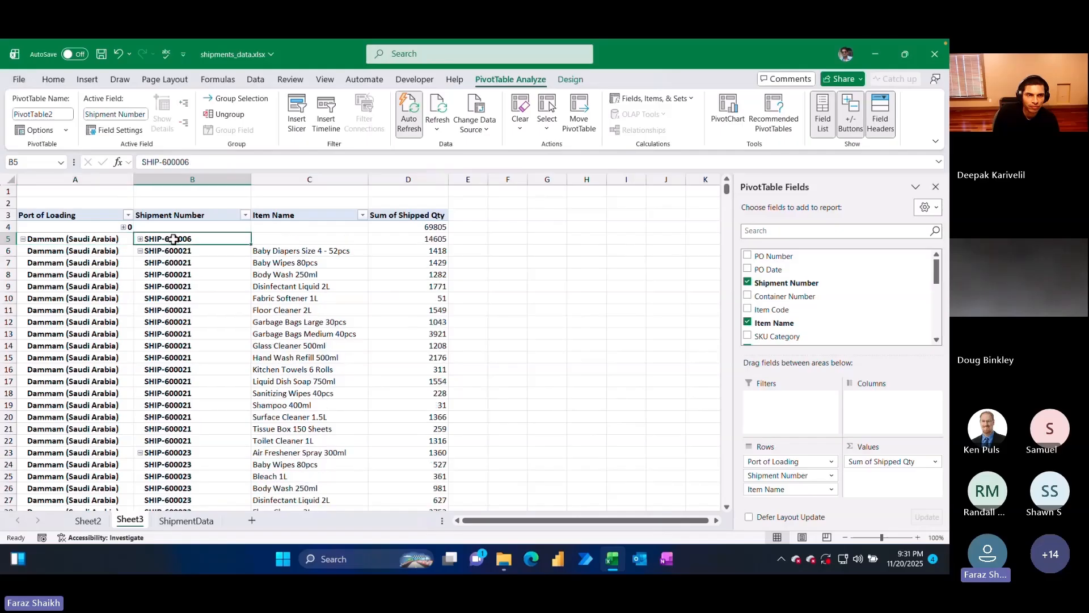
{"action": "left_click", "coordinate": [185, 122]}
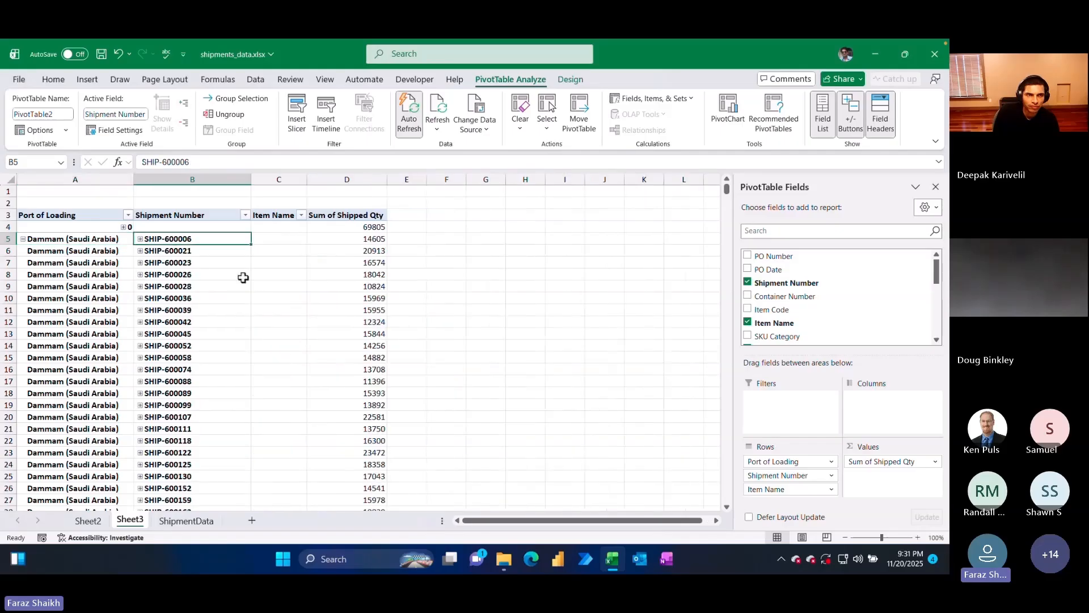
{"action": "scroll", "coordinate": [249, 276], "scroll_direction": "down", "scroll_amount": 10}
{"action": "scroll", "coordinate": [243, 284], "scroll_direction": "up", "scroll_amount": 10}
- Set the PivotTable to show all subtotals at the bottom of each group and check the end of the Dammam group
{"action": "left_click", "coordinate": [38, 241]}
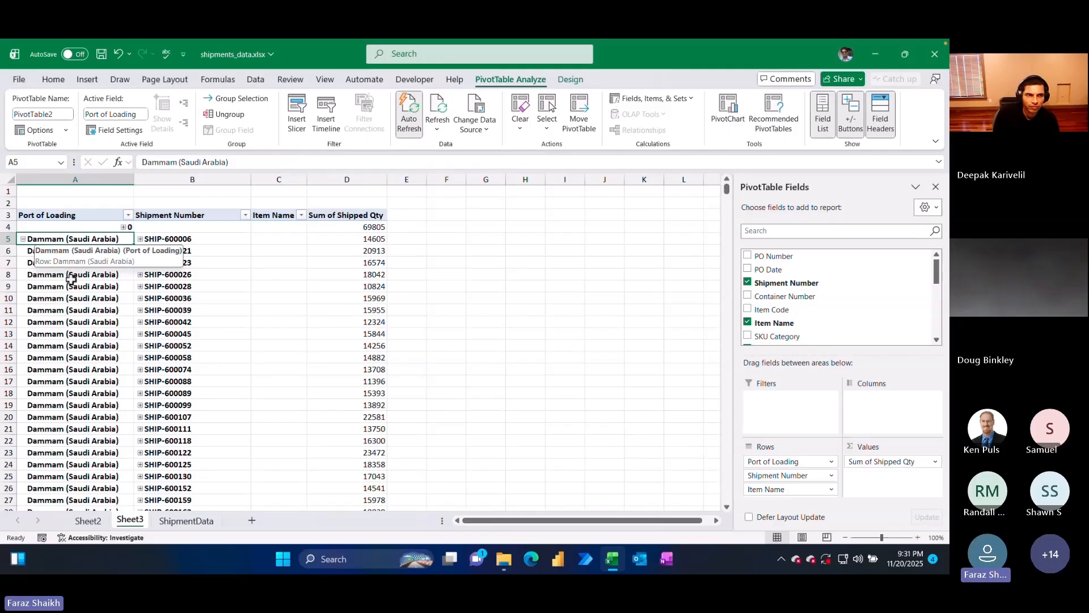
{"action": "left_click", "coordinate": [562, 81]}
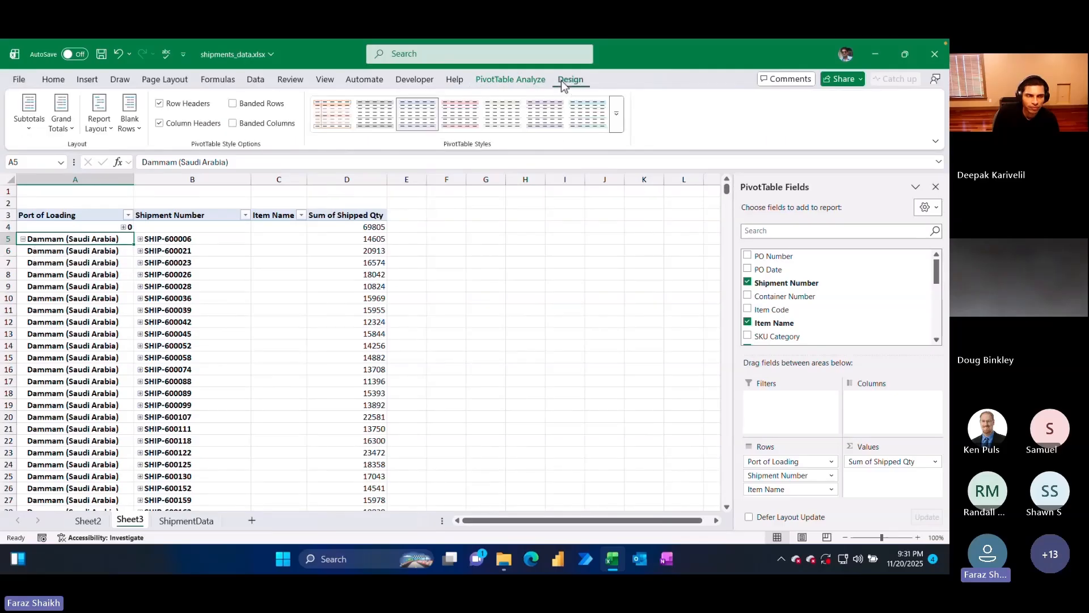
{"action": "left_click", "coordinate": [102, 127]}
{"action": "left_click", "coordinate": [29, 116]}
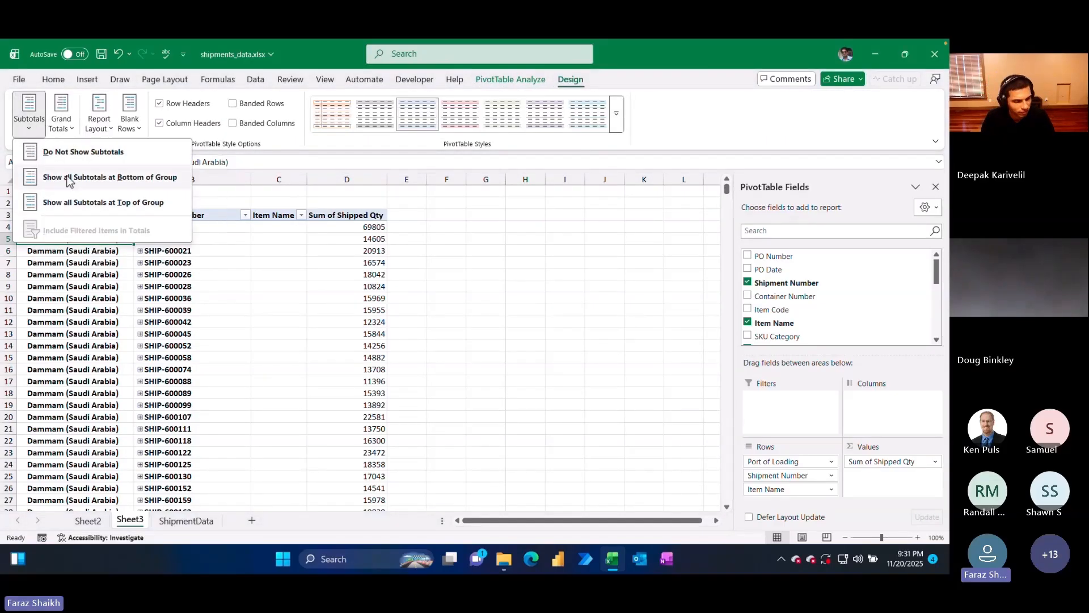
{"action": "left_click", "coordinate": [67, 178]}
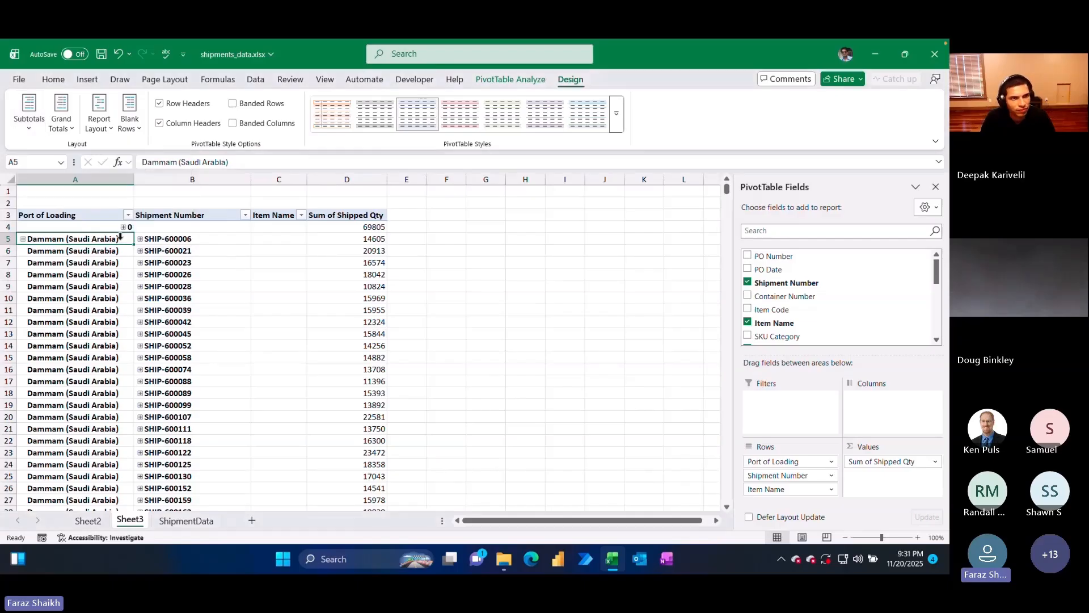
{"action": "scroll", "coordinate": [126, 311], "scroll_direction": "down", "scroll_amount": 3}
{"action": "scroll", "coordinate": [127, 311], "scroll_direction": "down", "scroll_amount": 20}
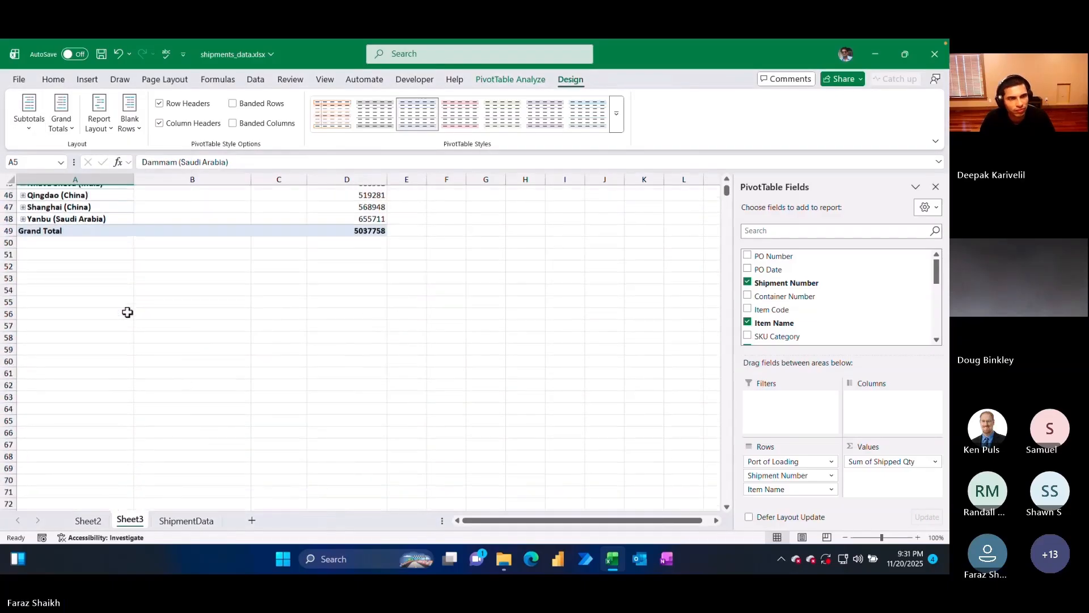
{"action": "scroll", "coordinate": [127, 312], "scroll_direction": "up", "scroll_amount": 20}
- Set the Port of Loading field's subtotals to Custom with the Sum function and check the end of the PivotTable
{"action": "left_click", "coordinate": [26, 240]}
{"action": "right_click", "coordinate": [28, 241]}
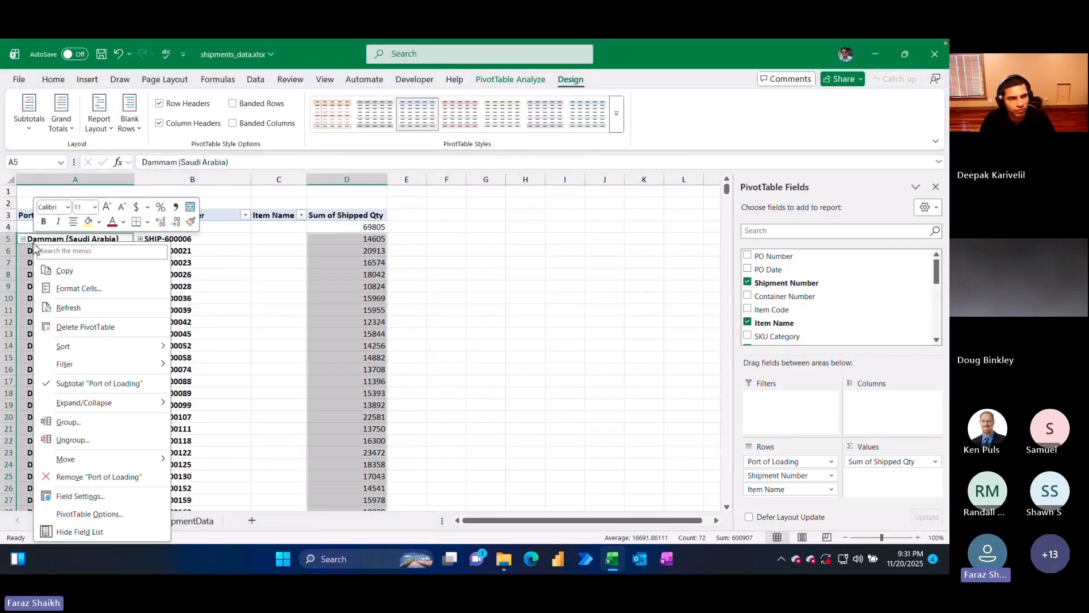
{"action": "left_click", "coordinate": [85, 513]}
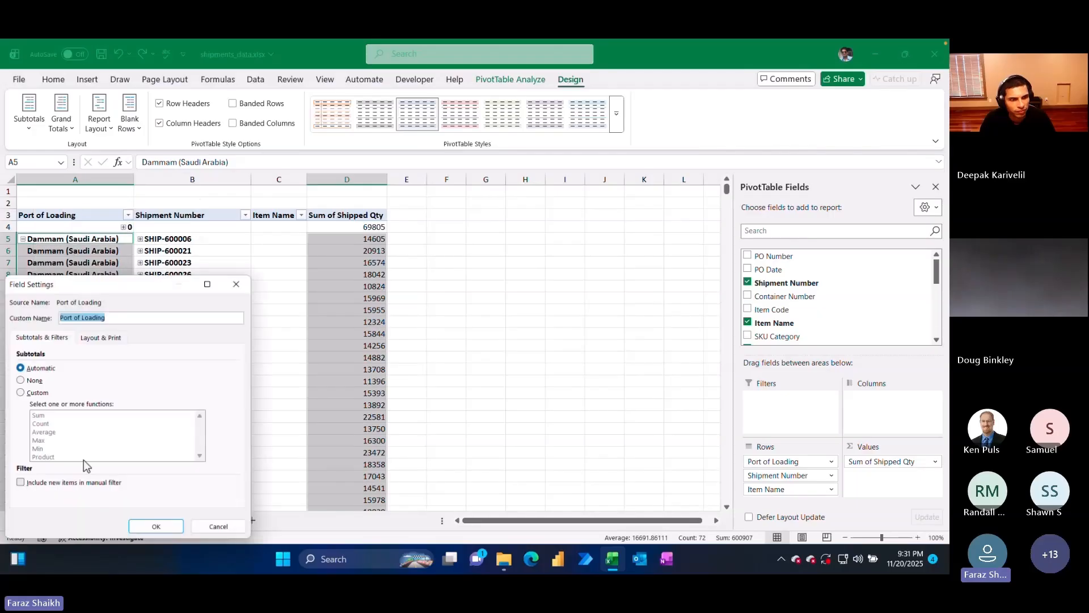
{"action": "left_click", "coordinate": [35, 392]}
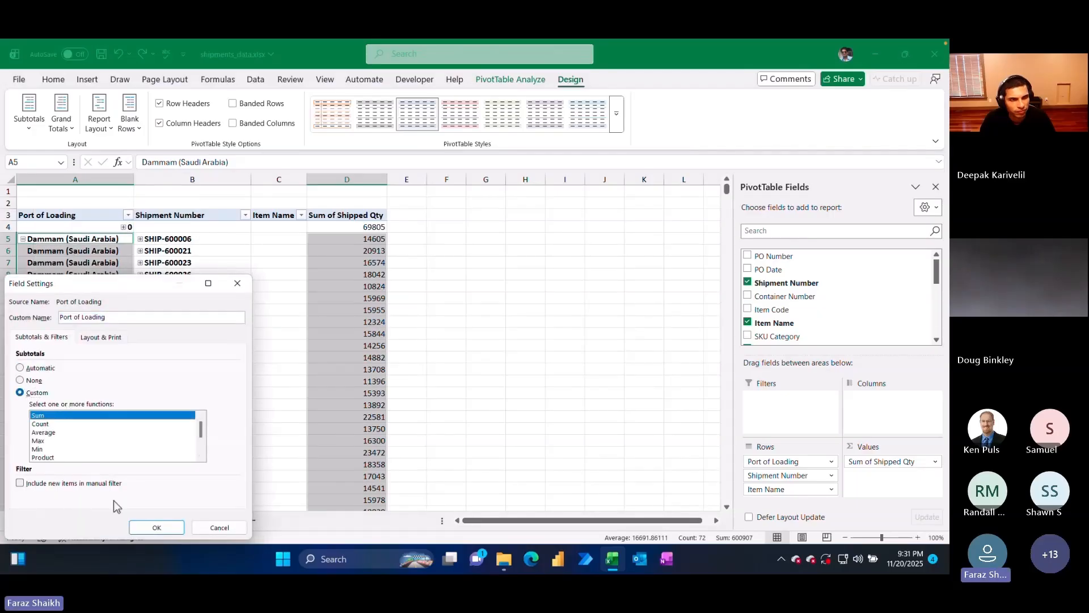
{"action": "left_click", "coordinate": [155, 526]}
{"action": "scroll", "coordinate": [358, 394], "scroll_direction": "down", "scroll_amount": 16}
{"action": "scroll", "coordinate": [356, 398], "scroll_direction": "up", "scroll_amount": 6}
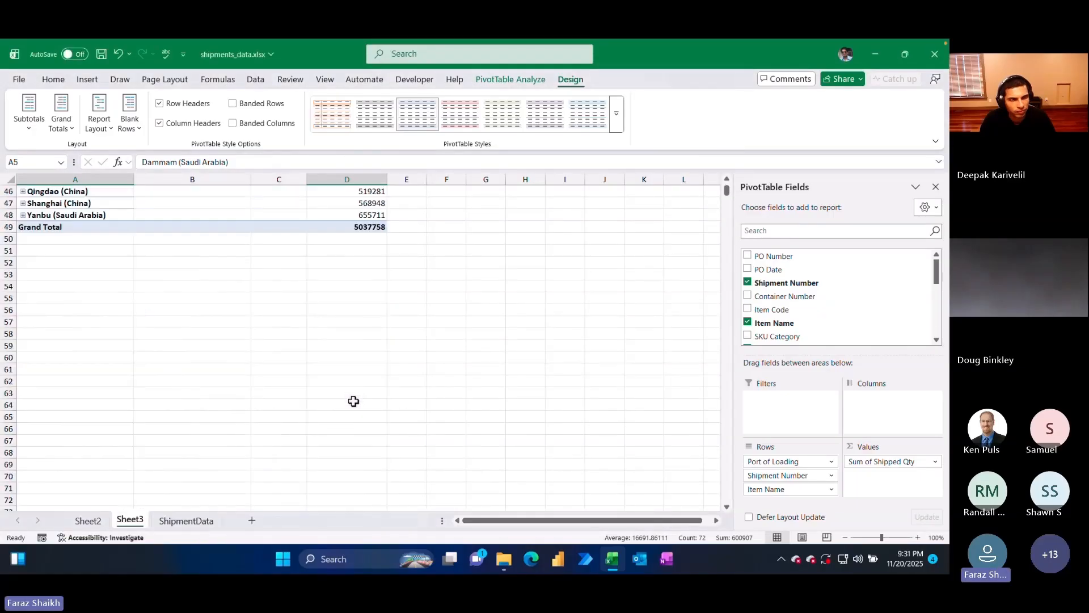
- Examine the Dammam (Saudi Arabia) subtotal row and the rows above and below it in the PivotTable
{"action": "left_click", "coordinate": [20, 310]}
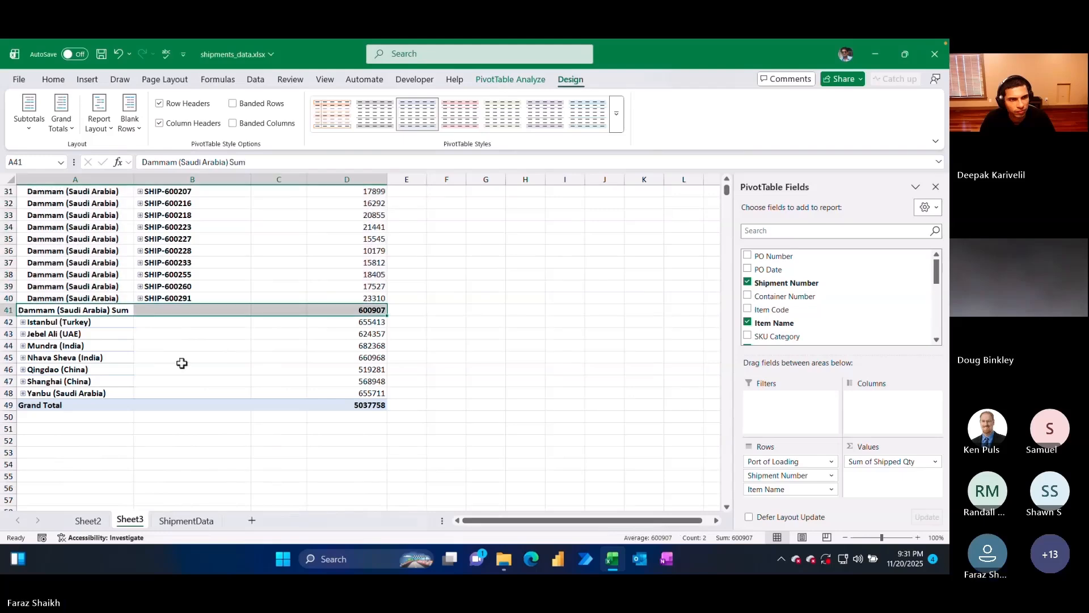
{"action": "scroll", "coordinate": [197, 373], "scroll_direction": "up", "scroll_amount": 4}
{"action": "scroll", "coordinate": [197, 373], "scroll_direction": "down", "scroll_amount": 1}
{"action": "scroll", "coordinate": [196, 373], "scroll_direction": "up", "scroll_amount": 7}
{"action": "scroll", "coordinate": [194, 374], "scroll_direction": "down", "scroll_amount": 19}
{"action": "scroll", "coordinate": [194, 374], "scroll_direction": "up", "scroll_amount": 19}
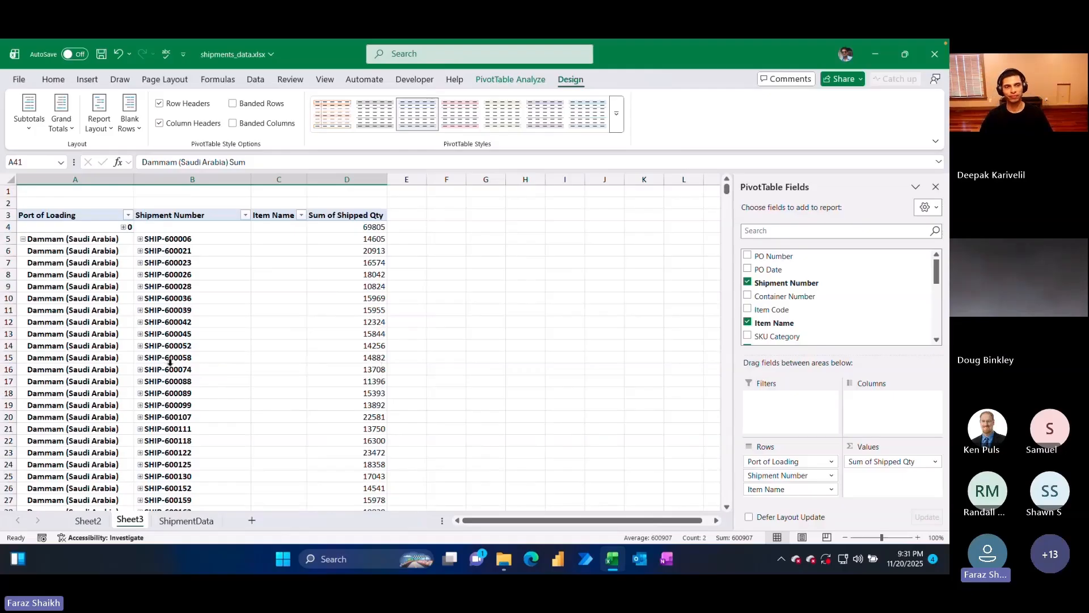
- Delete the Sheet3 worksheet and go to the ShipmentData sheet
{"action": "right_click", "coordinate": [130, 525]}
{"action": "left_click", "coordinate": [155, 346]}
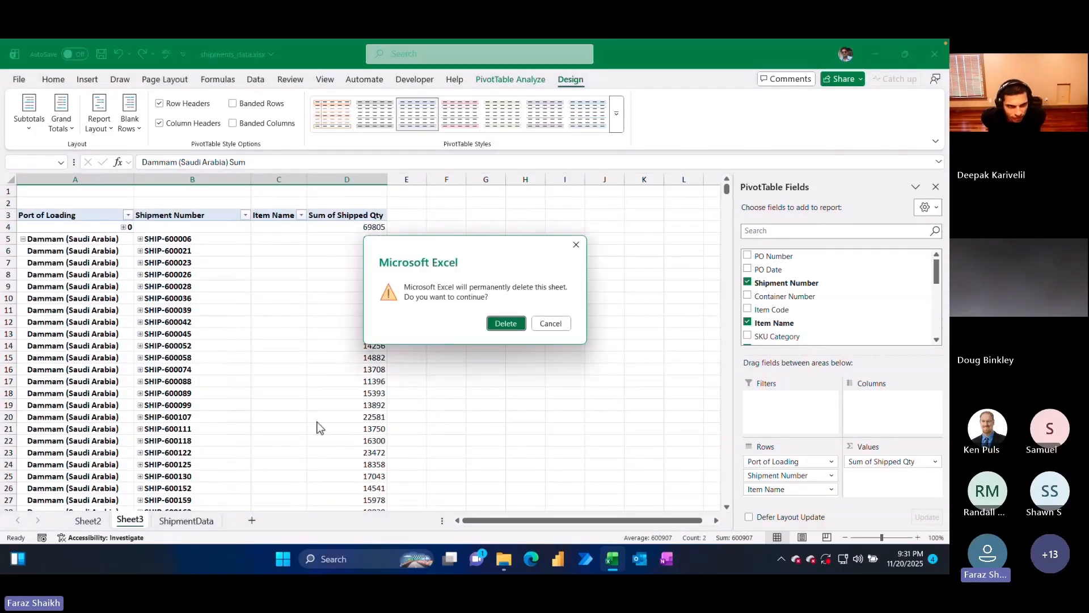
{"action": "left_click", "coordinate": [506, 324]}
{"action": "left_click", "coordinate": [95, 521]}
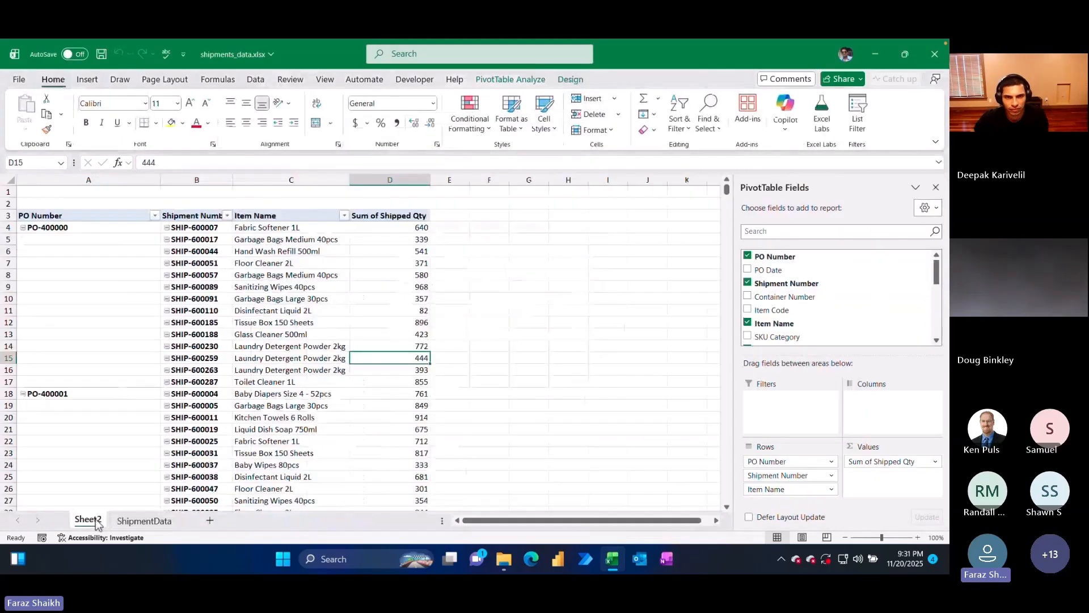
{"action": "left_click", "coordinate": [144, 521]}
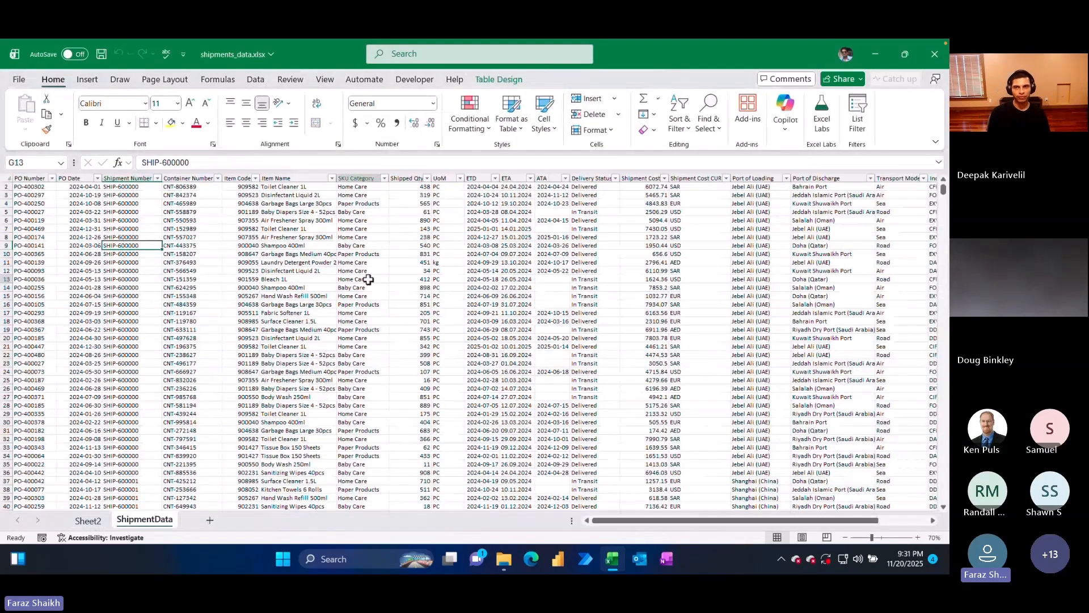
- Examine the shipment table, comparing how the dates are stored in the ETD and ETA columns
{"action": "left_click", "coordinate": [364, 280]}
{"action": "scroll", "coordinate": [810, 246], "scroll_direction": "down", "scroll_amount": 9}
{"action": "scroll", "coordinate": [617, 214], "scroll_direction": "up", "scroll_amount": 9}
{"action": "left_click", "coordinate": [517, 220]}
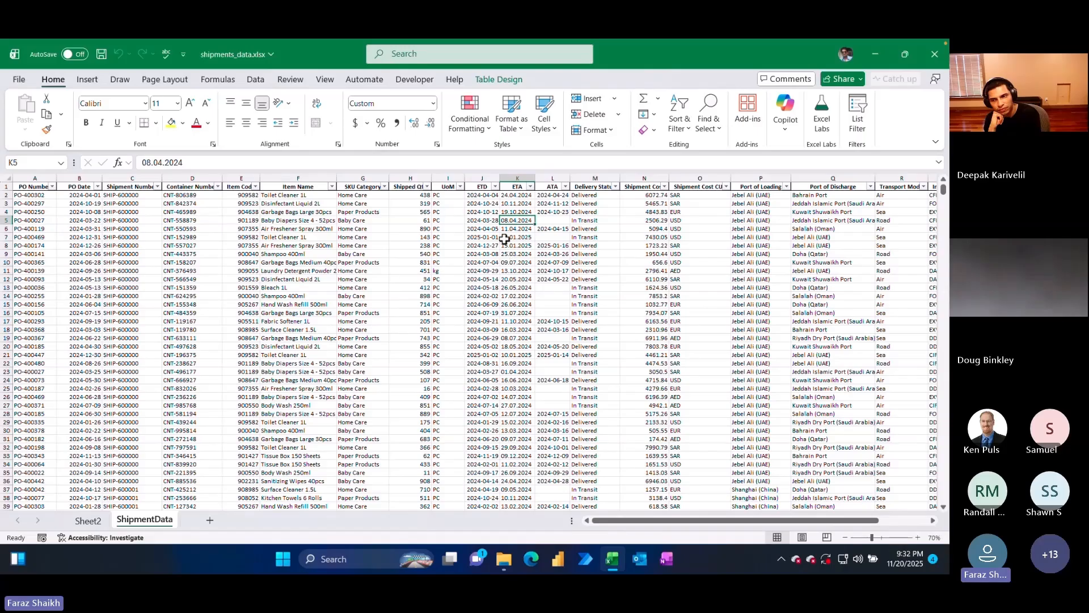
{"action": "left_click", "coordinate": [481, 196]}
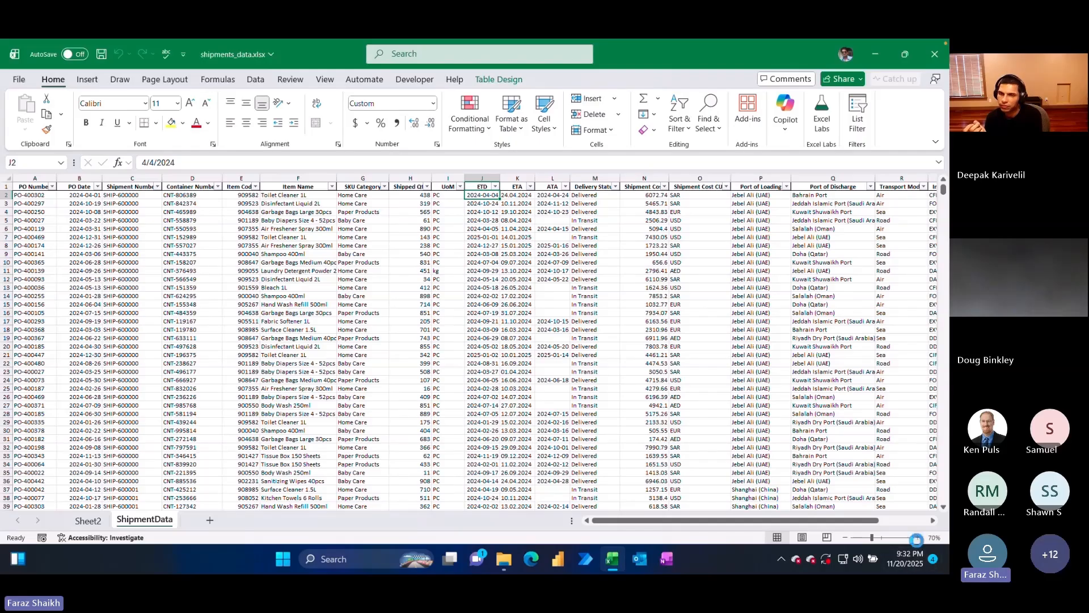
{"action": "left_click", "coordinate": [918, 537]}
{"action": "left_click", "coordinate": [917, 537]}
{"action": "left_click", "coordinate": [918, 537]}
{"action": "scroll", "coordinate": [458, 304], "scroll_direction": "down", "scroll_amount": 2}
{"action": "scroll", "coordinate": [450, 307], "scroll_direction": "up", "scroll_amount": 3}
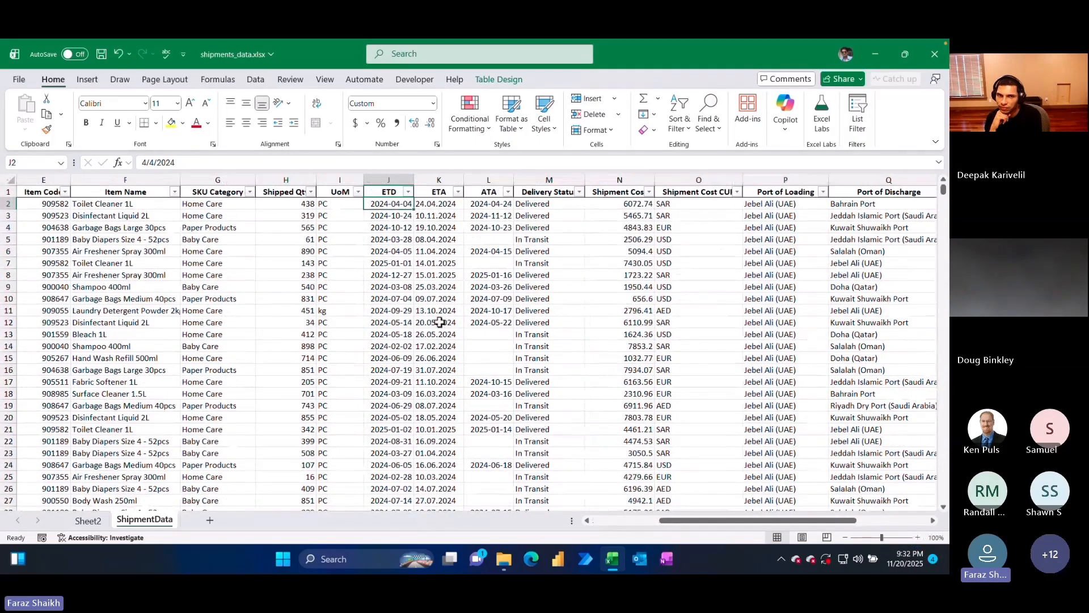
{"action": "left_click", "coordinate": [445, 205]}
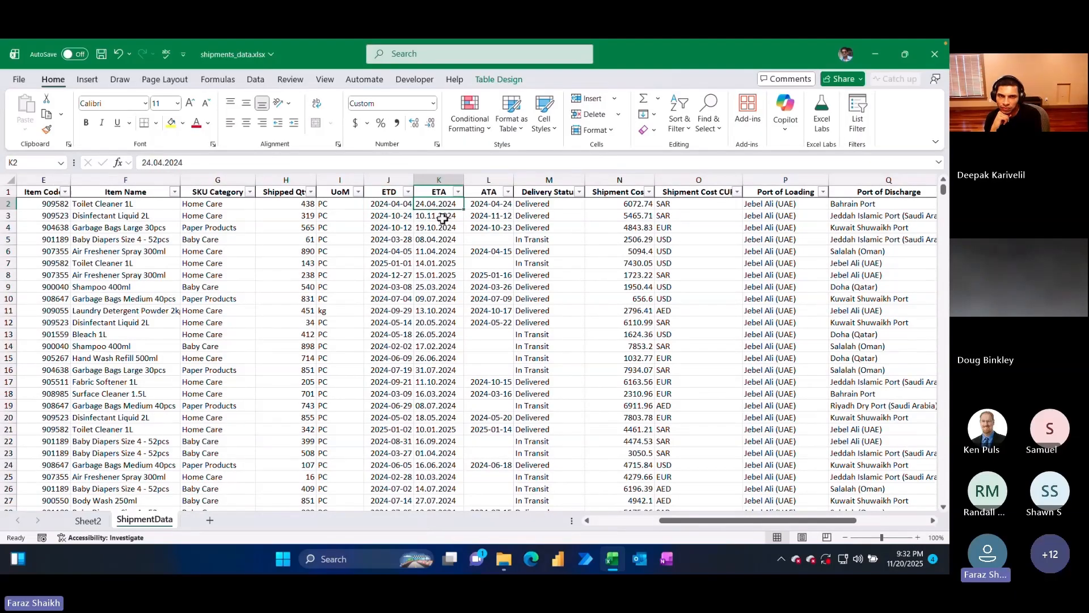
{"action": "left_click", "coordinate": [402, 206]}
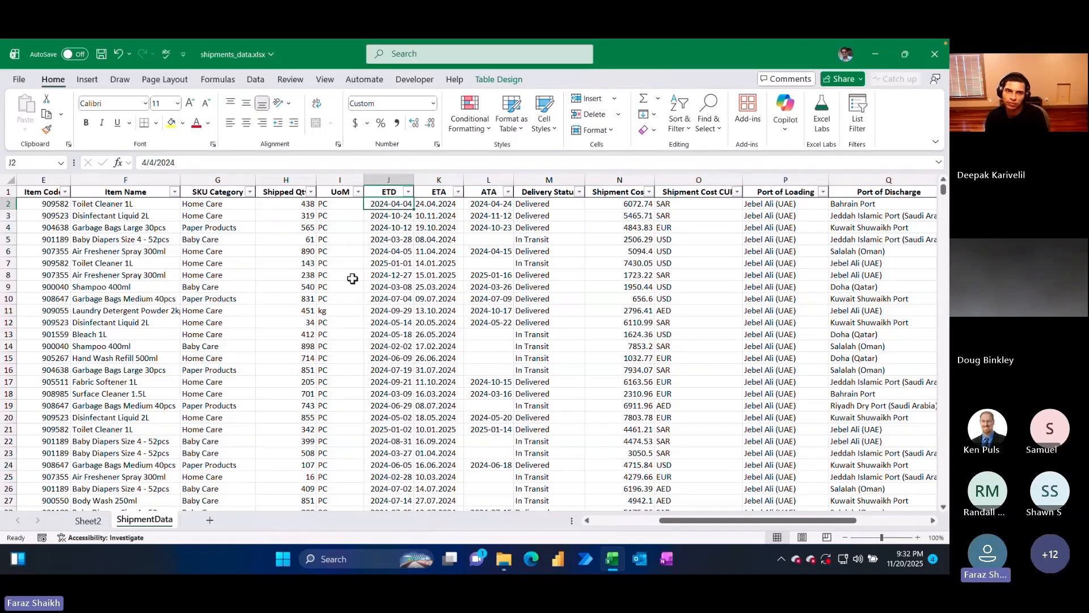
- Set the number format of the first ETD and first ETA cells (J2 and K2) to General
{"action": "left_click", "coordinate": [435, 105]}
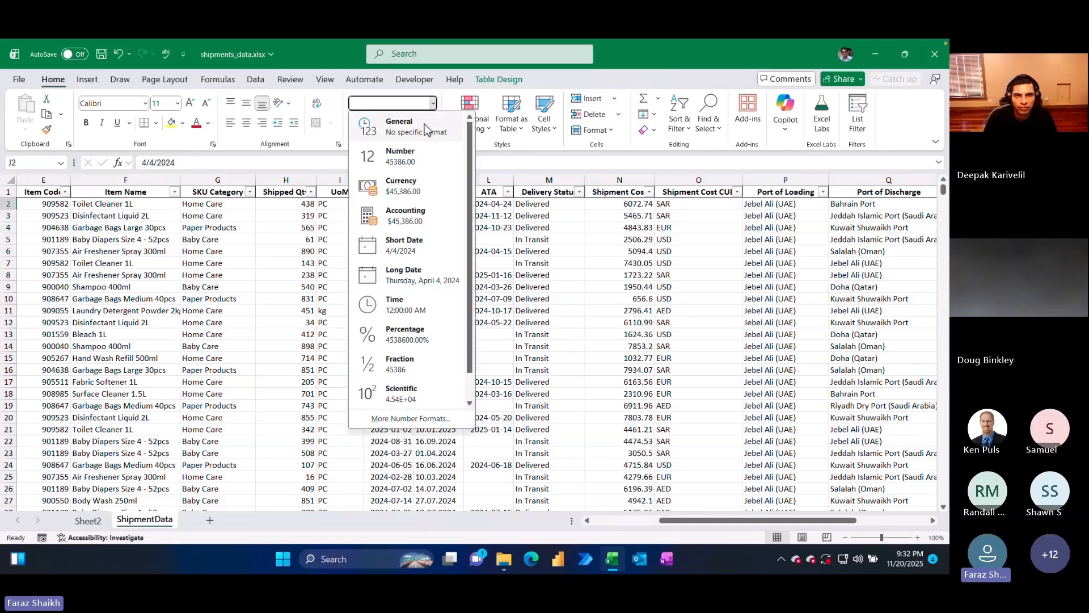
{"action": "left_click", "coordinate": [427, 130]}
{"action": "left_click", "coordinate": [420, 206]}
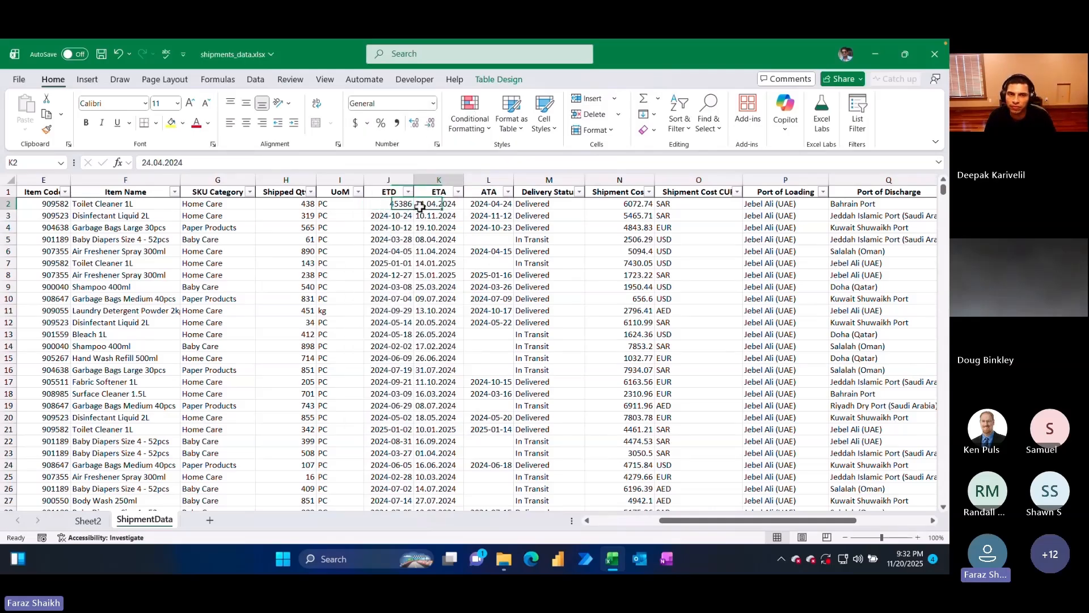
{"action": "left_click", "coordinate": [435, 103]}
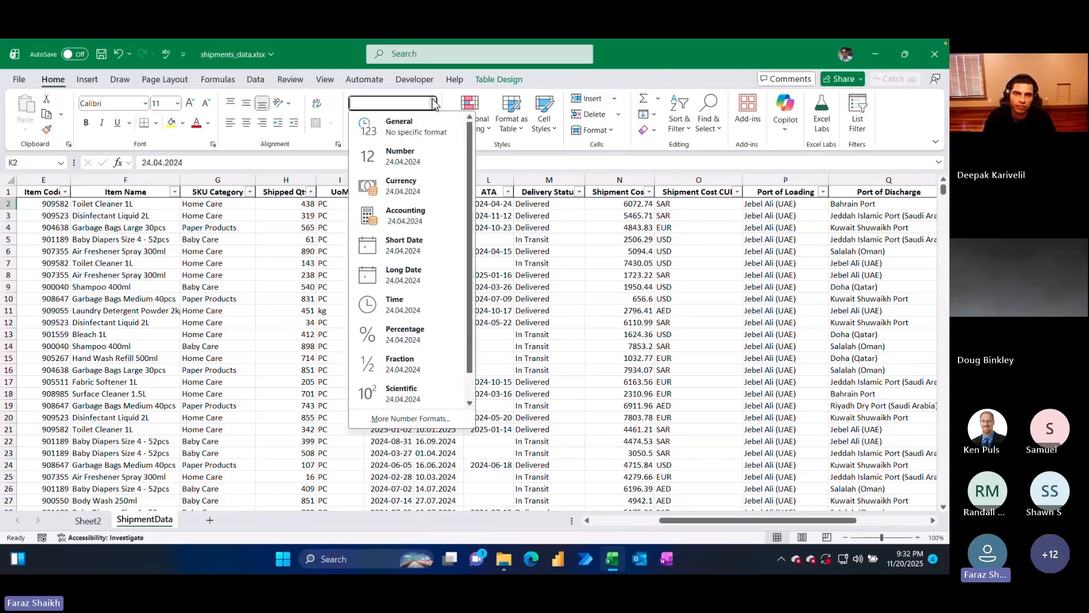
{"action": "left_click", "coordinate": [427, 129]}
{"action": "left_click", "coordinate": [425, 228]}
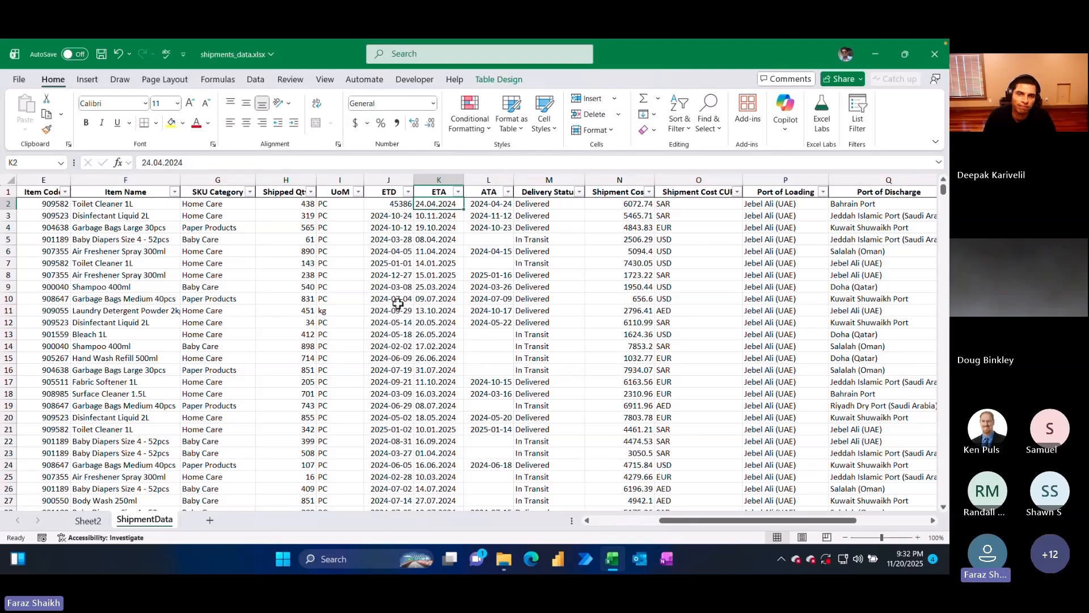
- Restore the date format of the first ETD cell by copying the formatting from the ETD cell below it, and select the ETA cell beside it
{"action": "left_click", "coordinate": [393, 206]}
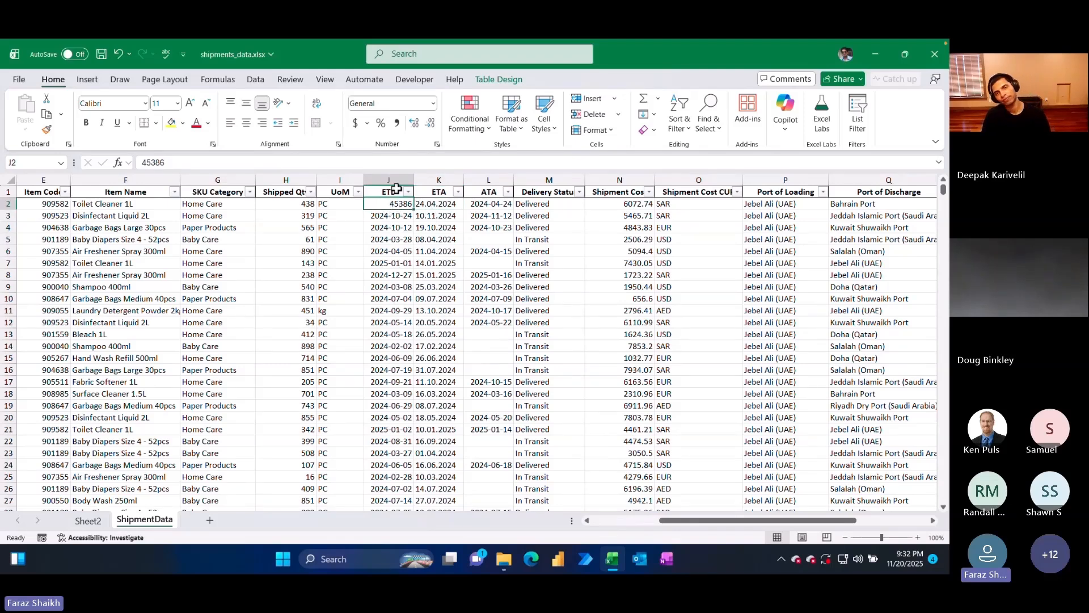
{"action": "left_click", "coordinate": [390, 216]}
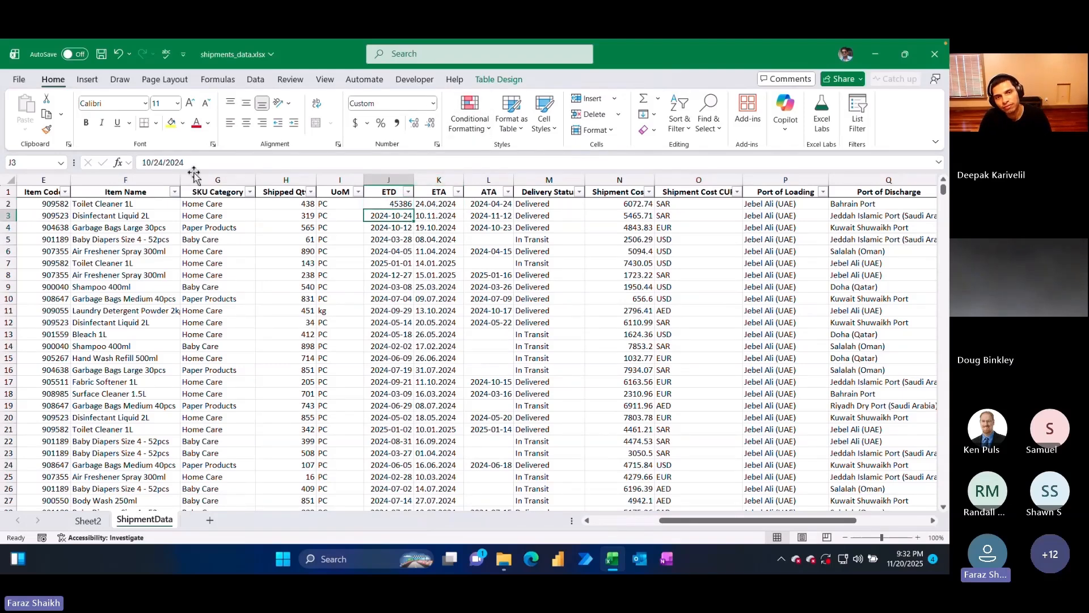
{"action": "left_click", "coordinate": [46, 131]}
{"action": "left_click", "coordinate": [389, 204]}
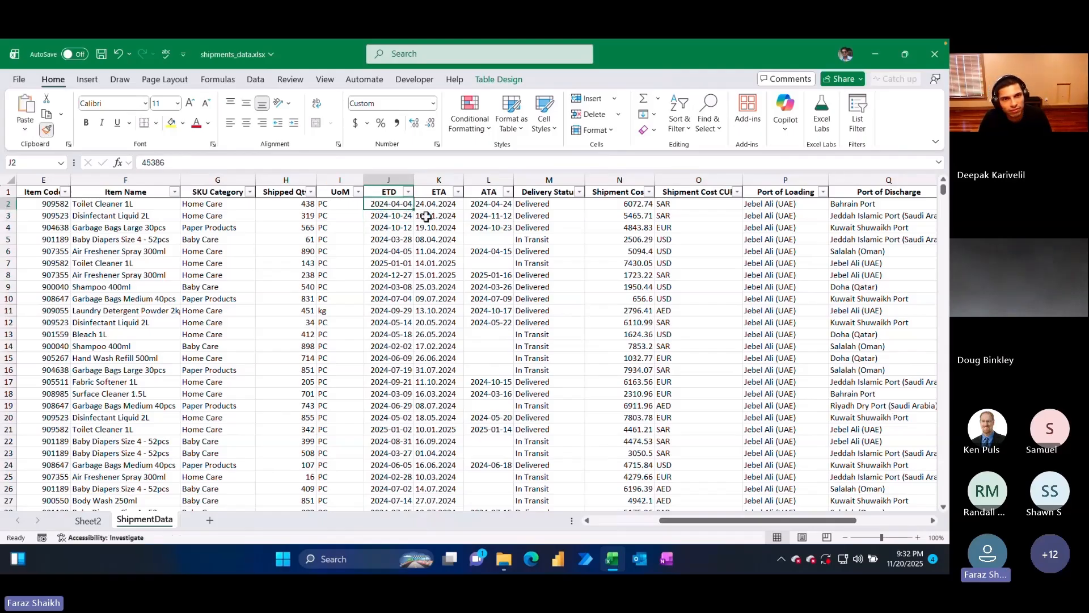
{"action": "left_click", "coordinate": [429, 206]}
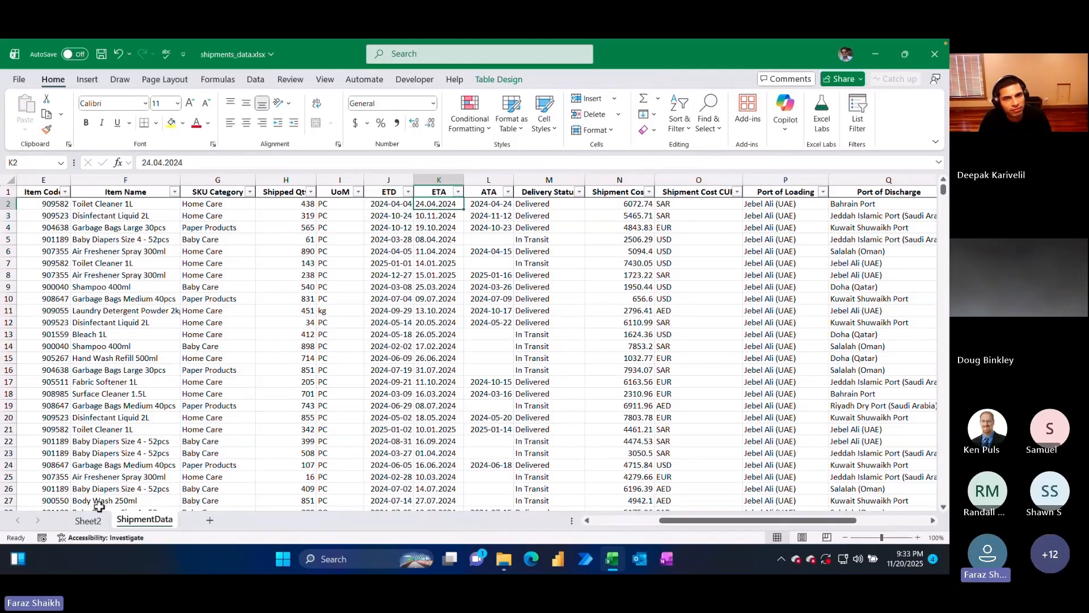
- Remove Shipment Number and Item Name from the PivotTable on Sheet2
{"action": "left_click", "coordinate": [88, 520]}
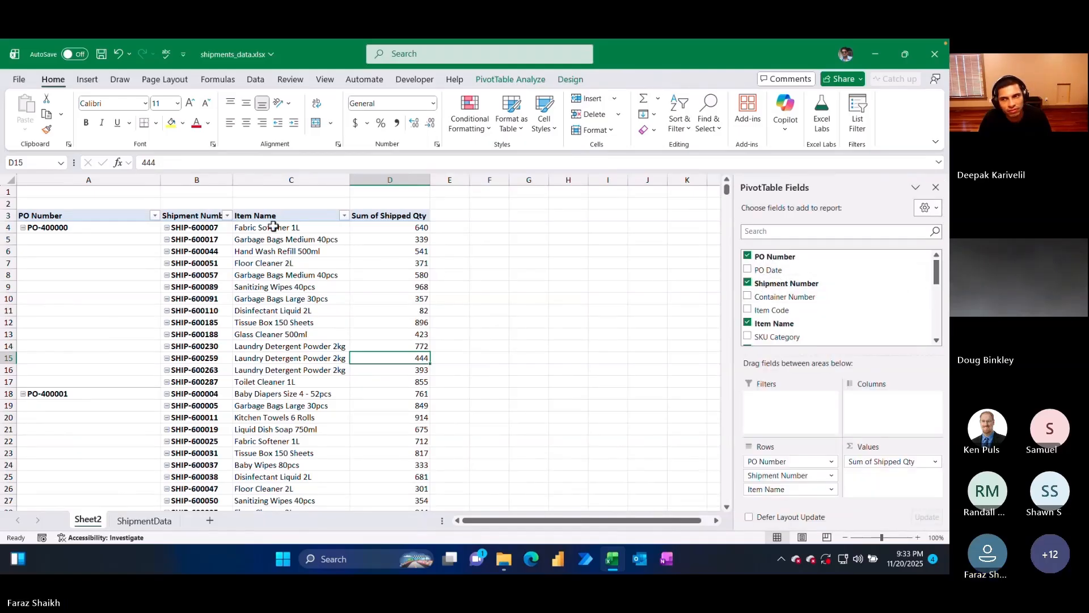
{"action": "right_click", "coordinate": [205, 239]}
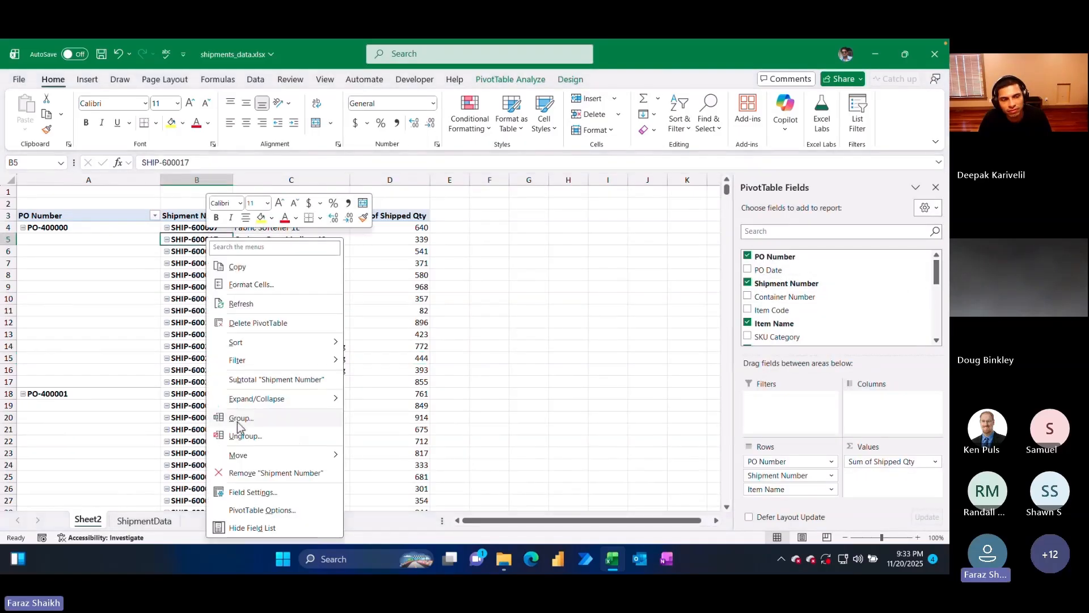
{"action": "left_click", "coordinate": [238, 473]}
{"action": "right_click", "coordinate": [205, 258]}
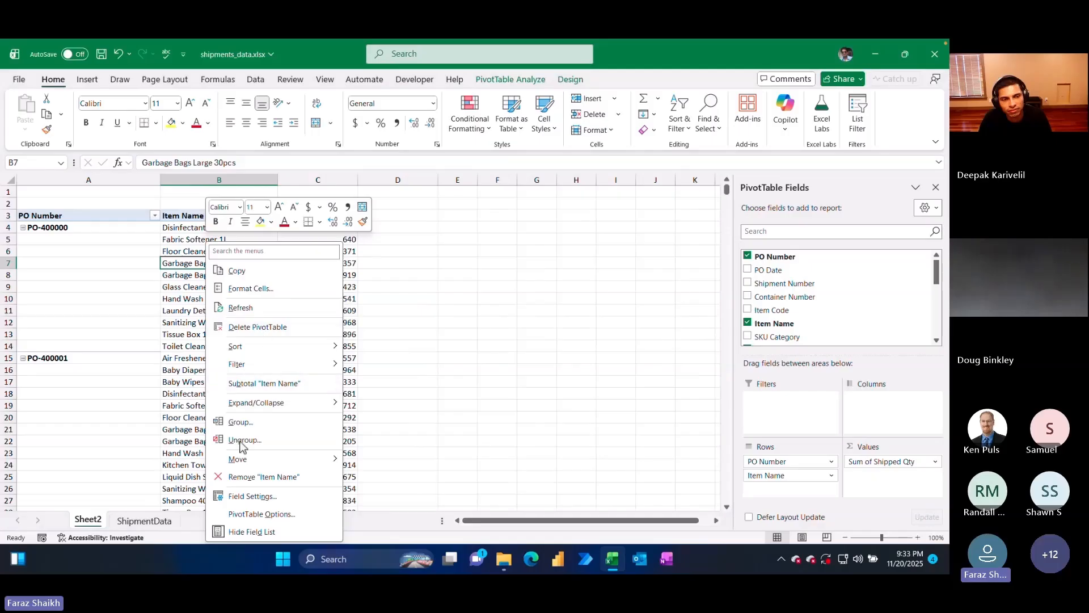
{"action": "left_click", "coordinate": [238, 476]}
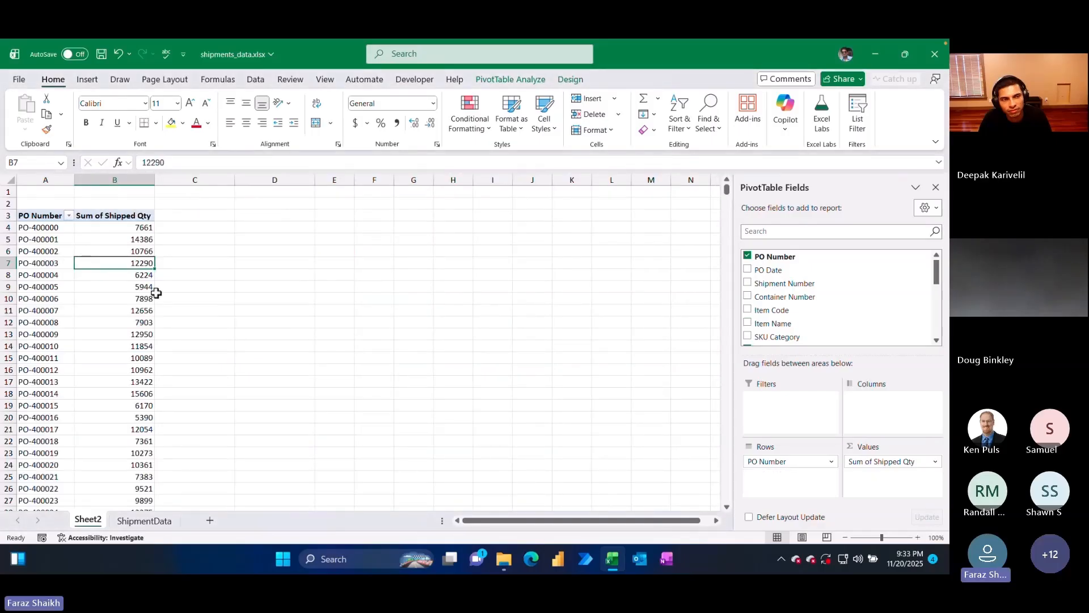
- Find the ETD field in the field list and add it to the rows below PO Number
{"action": "scroll", "coordinate": [942, 278], "scroll_direction": "down", "scroll_amount": 2}
{"action": "left_click", "coordinate": [799, 230]}
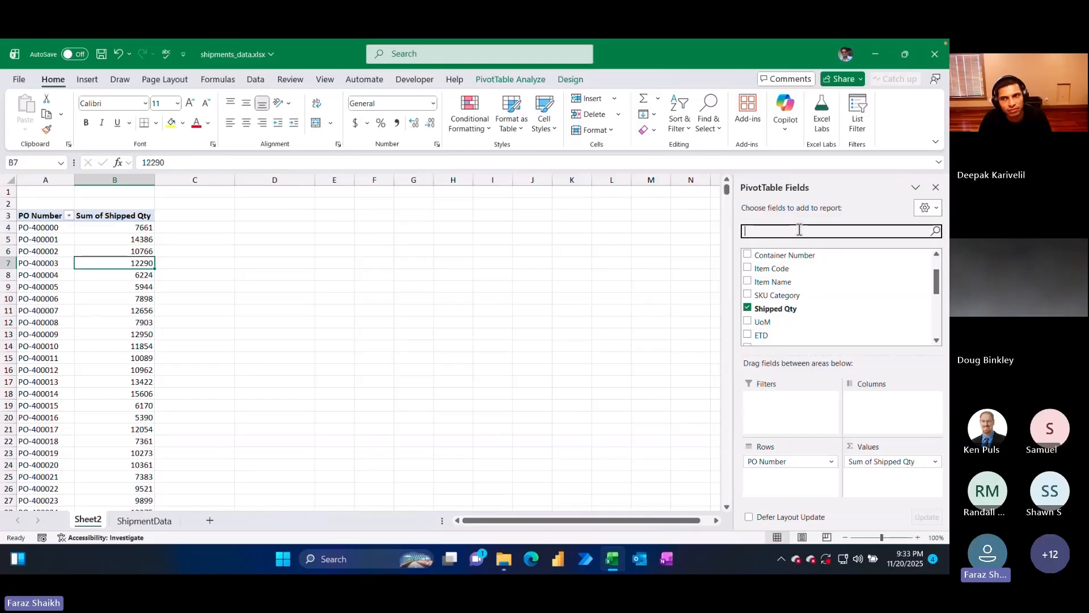
{"action": "type", "text": "date"}
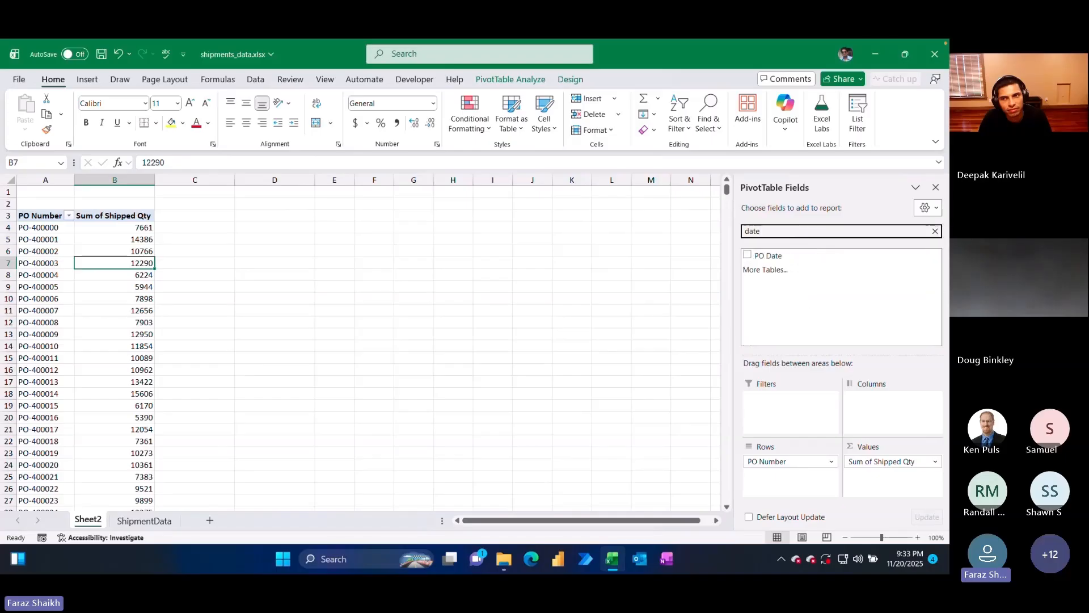
{"action": "key", "text": "BackSpace"}
{"action": "key", "text": "BackSpace"}
{"action": "key", "text": "BackSpace"}
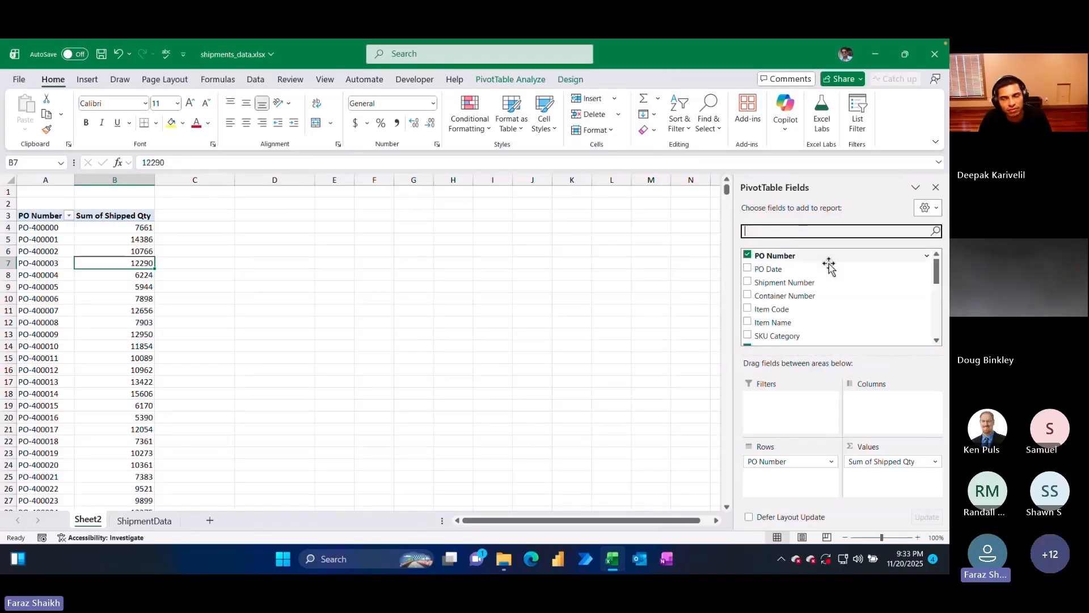
{"action": "scroll", "coordinate": [936, 278], "scroll_direction": "down", "scroll_amount": 2}
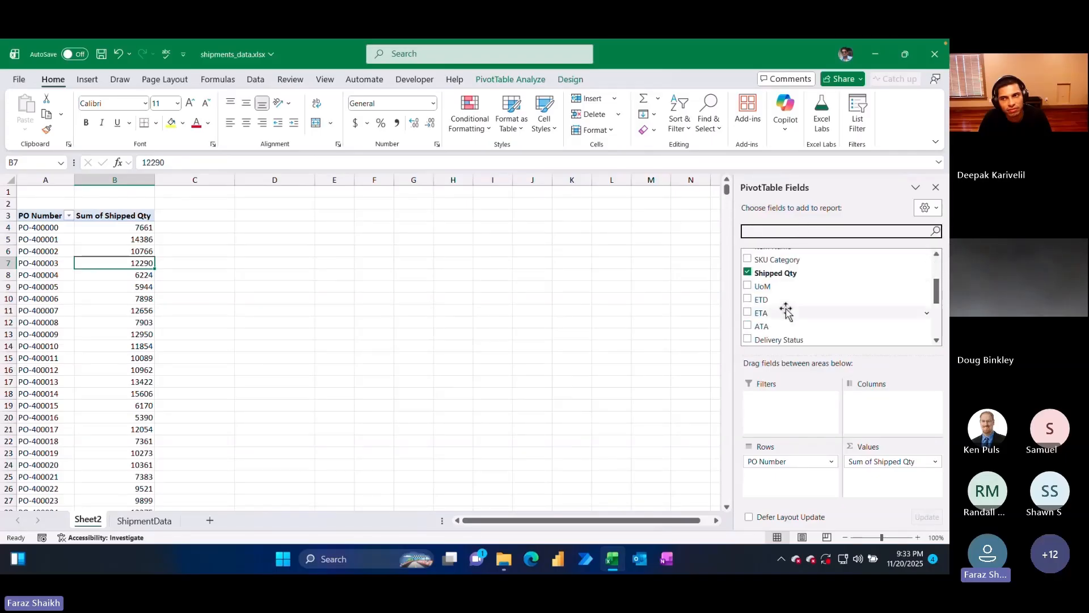
{"action": "left_click_drag", "start_coordinate": [775, 301], "coordinate": [774, 479]}
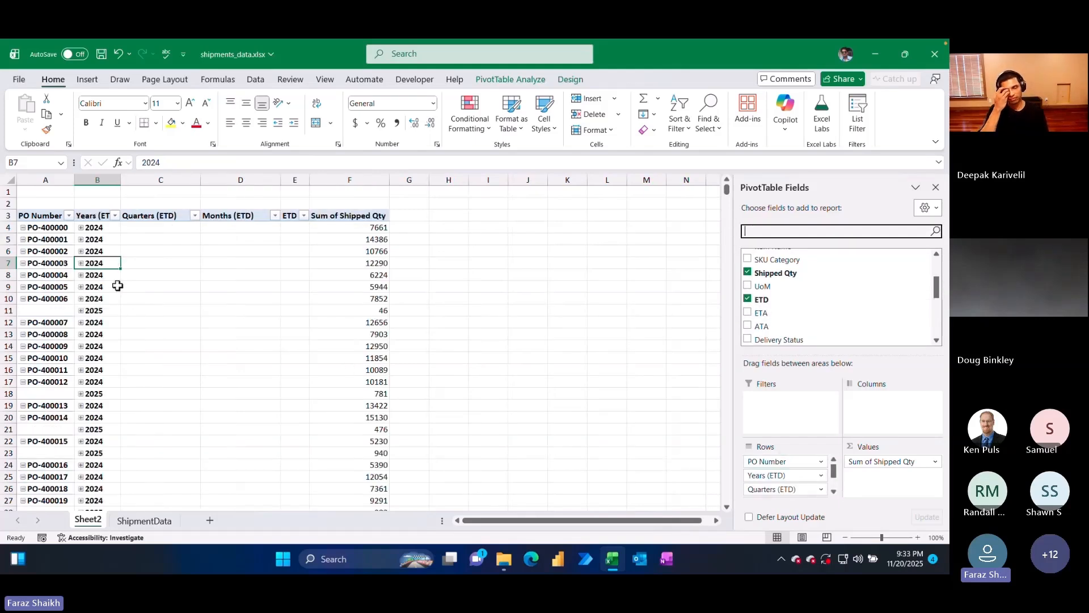
- Ungroup the ETD field into individual dates and check several of the ETD cells
{"action": "left_click", "coordinate": [156, 253]}
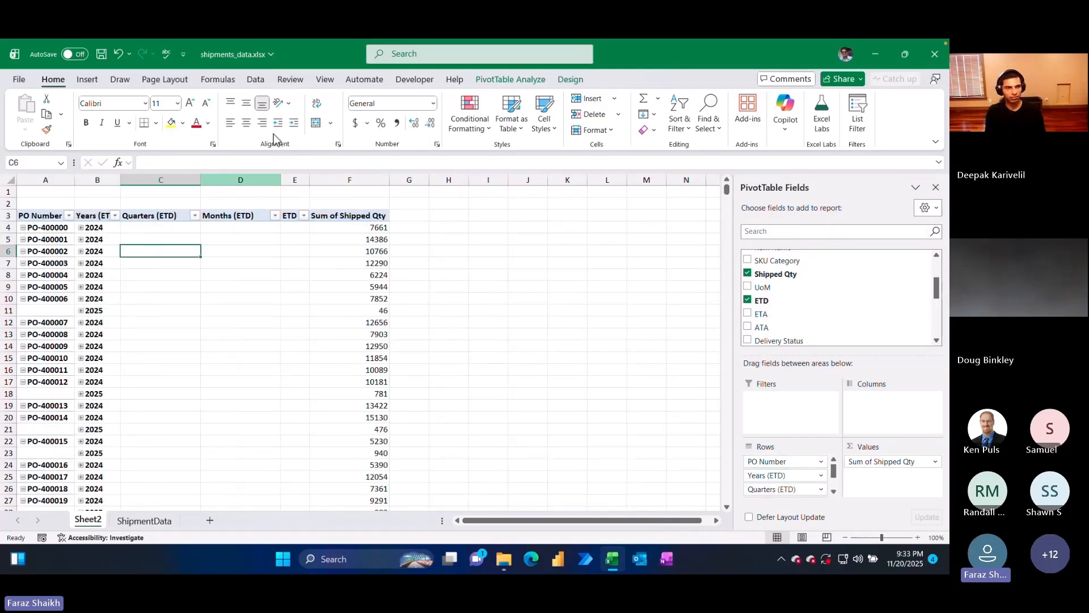
{"action": "left_click", "coordinate": [503, 82]}
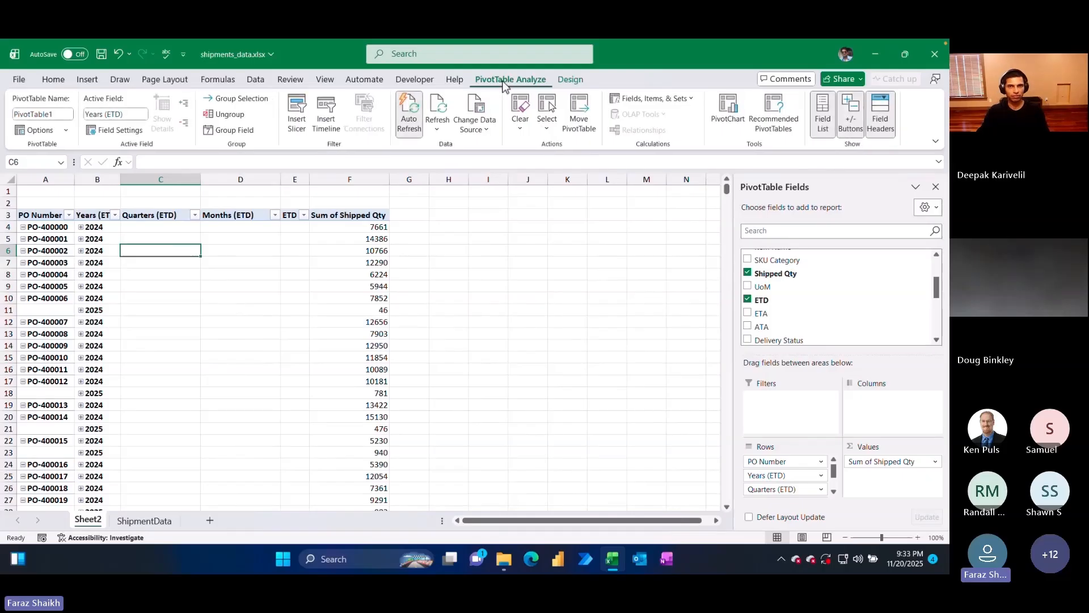
{"action": "left_click", "coordinate": [224, 117]}
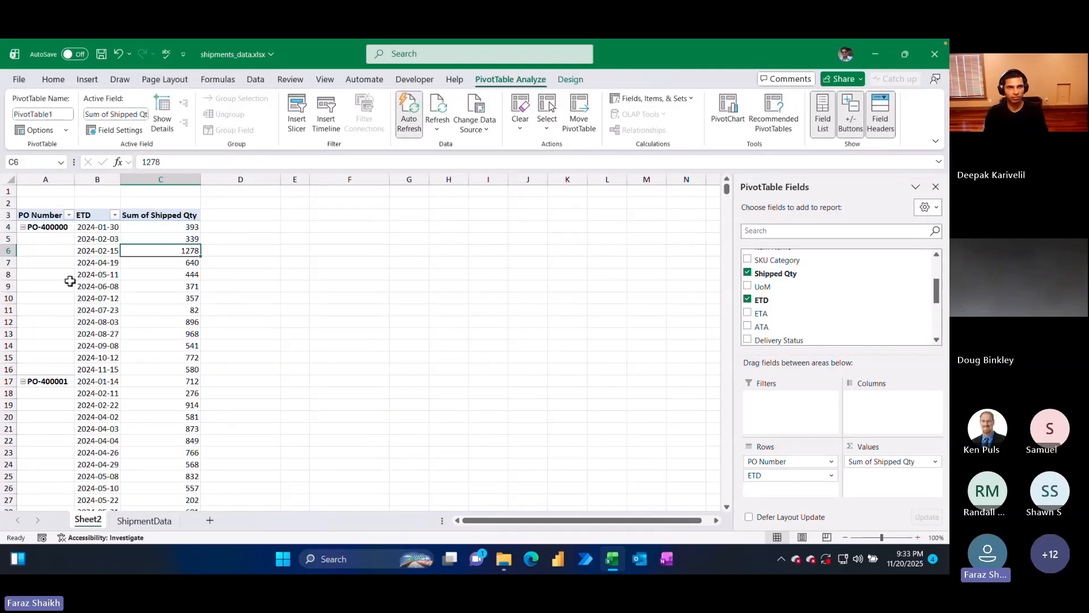
{"action": "left_click", "coordinate": [97, 241]}
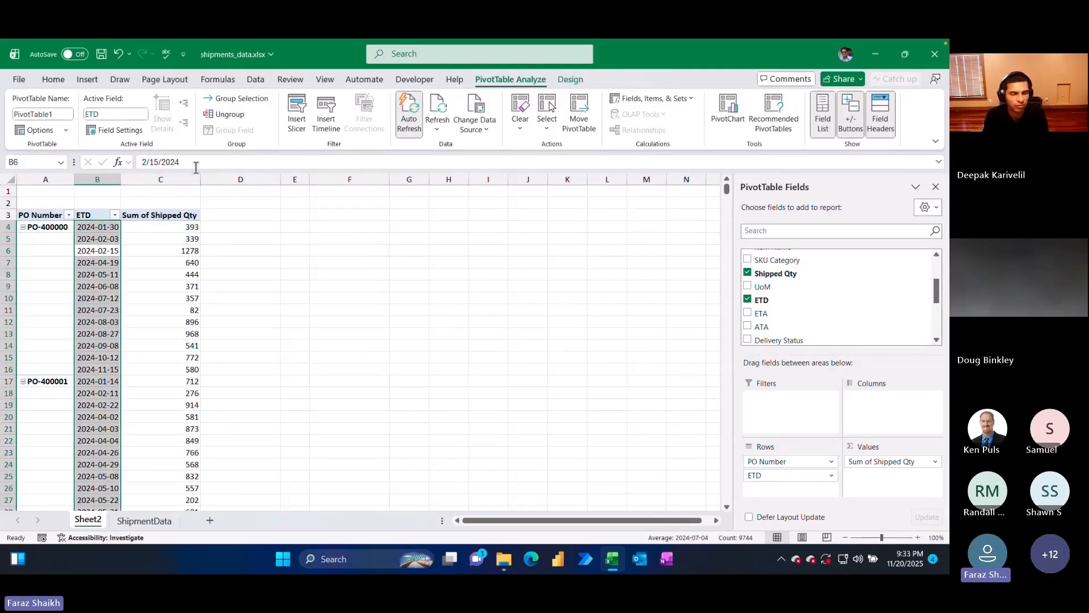
{"action": "left_click", "coordinate": [100, 292]}
{"action": "left_click", "coordinate": [100, 235]}
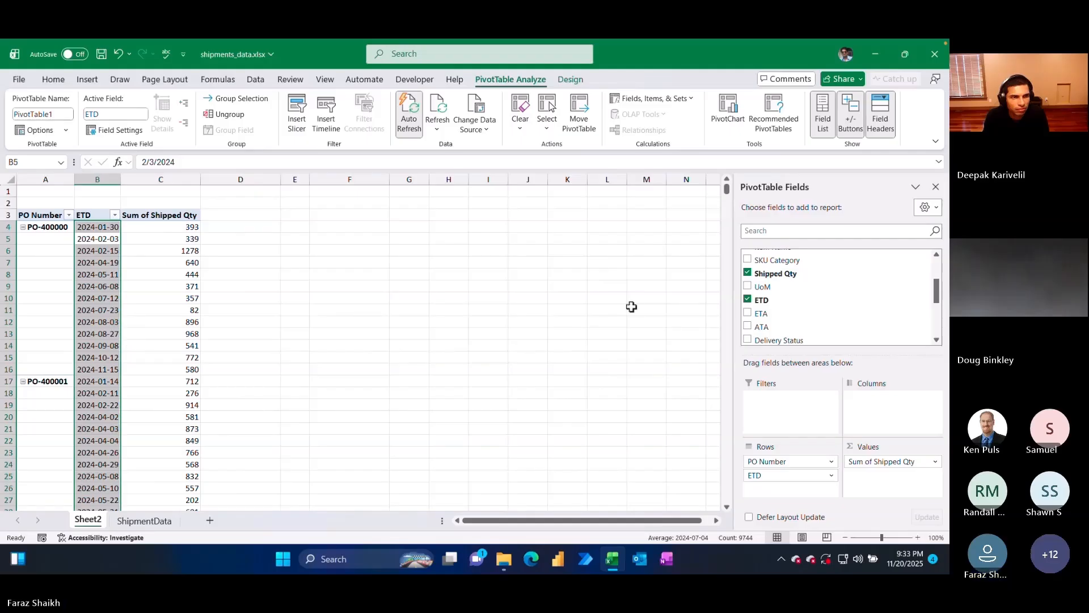
- Move ETD to the filters, add ETA to the rows below PO Number, and inspect the ETA values
{"action": "left_click_drag", "start_coordinate": [761, 299], "coordinate": [785, 392]}
{"action": "left_click_drag", "start_coordinate": [765, 314], "coordinate": [779, 489]}
{"action": "left_click", "coordinate": [97, 238]}
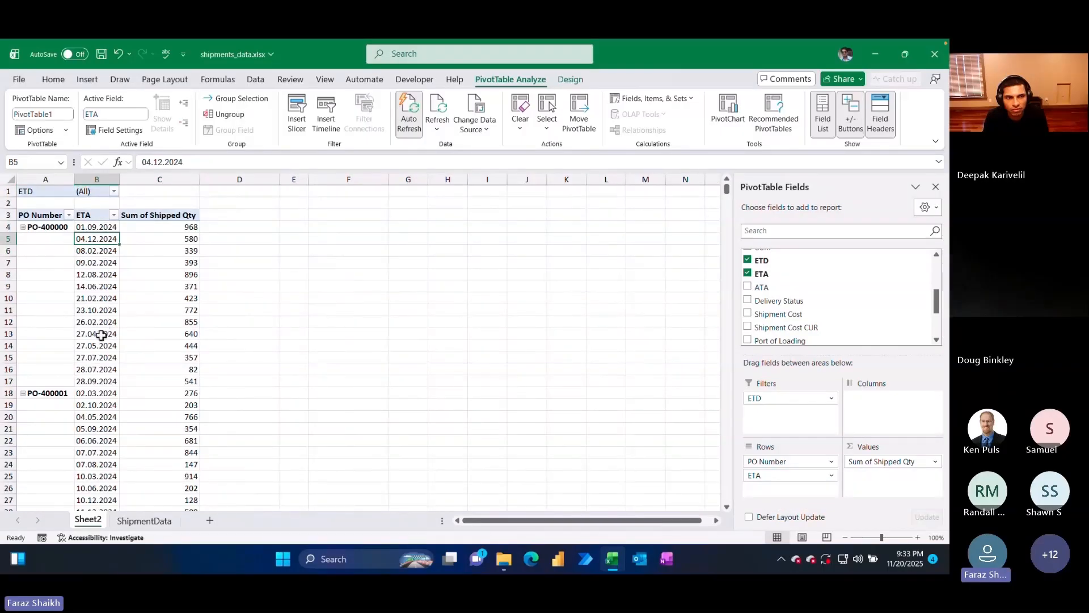
{"action": "left_click", "coordinate": [101, 263]}
{"action": "left_click", "coordinate": [102, 311]}
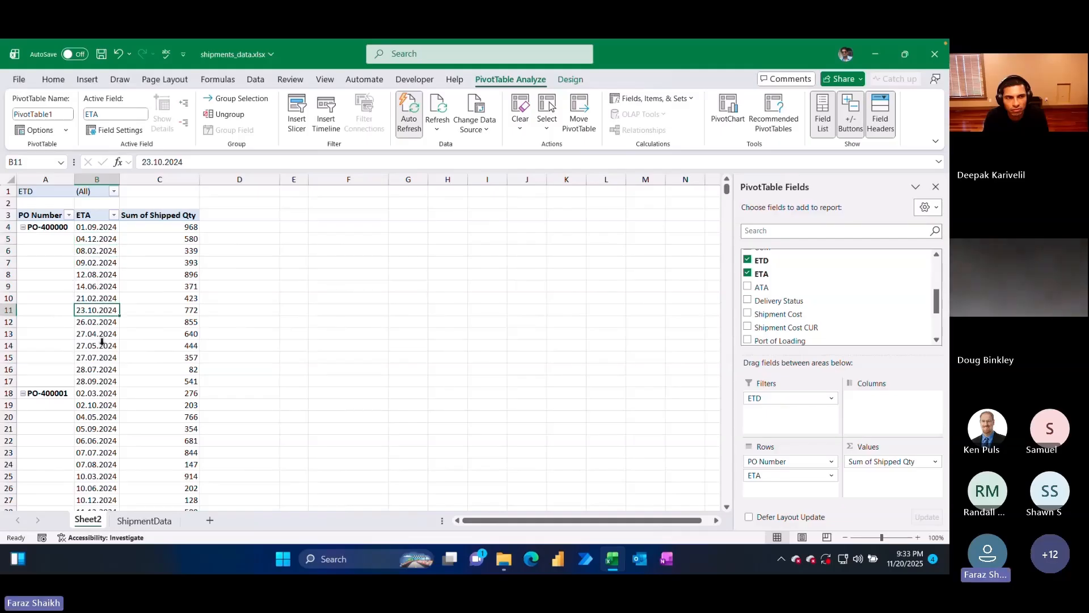
{"action": "left_click", "coordinate": [98, 207]}
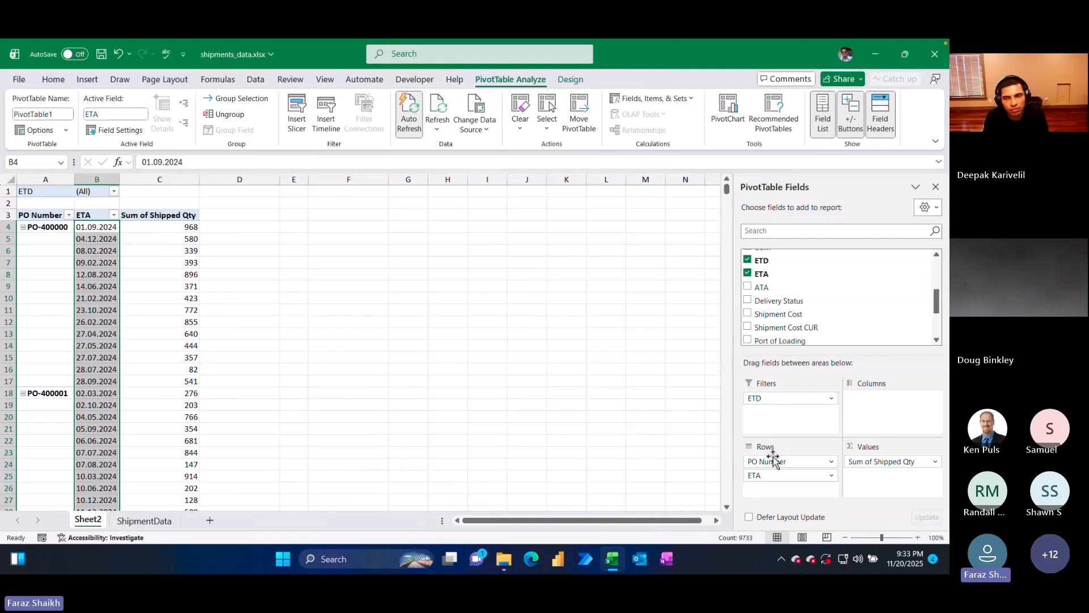
- Move ETA to the filters, put ETD back in the rows below PO Number, and select all the ETD dates
{"action": "mouse_move", "coordinate": [770, 477]}
{"action": "left_mouse_down"}
{"action": "mouse_move", "coordinate": [778, 409]}
{"action": "mouse_move", "coordinate": [782, 479]}
{"action": "left_mouse_up"}
{"action": "left_click", "coordinate": [91, 219]}
{"action": "left_click", "coordinate": [47, 82]}
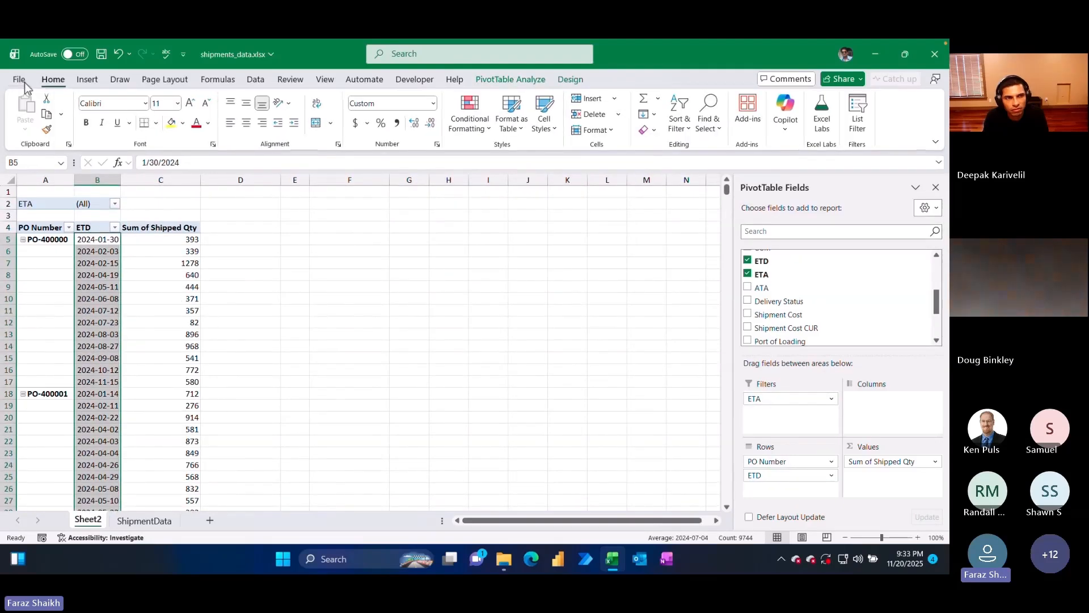
{"action": "left_click", "coordinate": [25, 83]}
{"action": "left_click", "coordinate": [21, 80]}
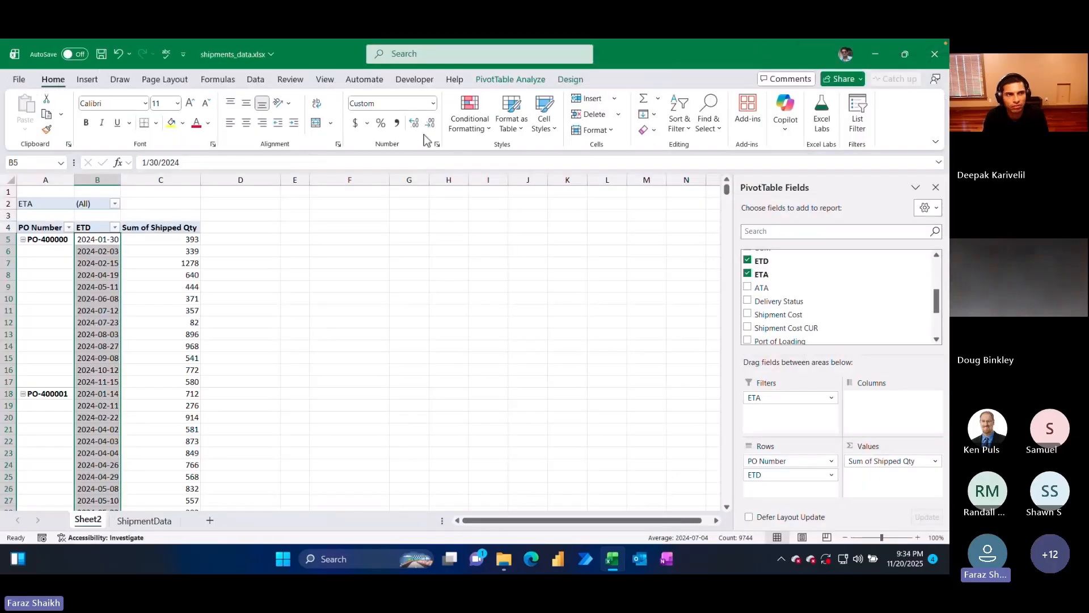
- Format the selected ETD dates in the PivotTable with the 14-Mar-12 date type
{"action": "left_click", "coordinate": [436, 144]}
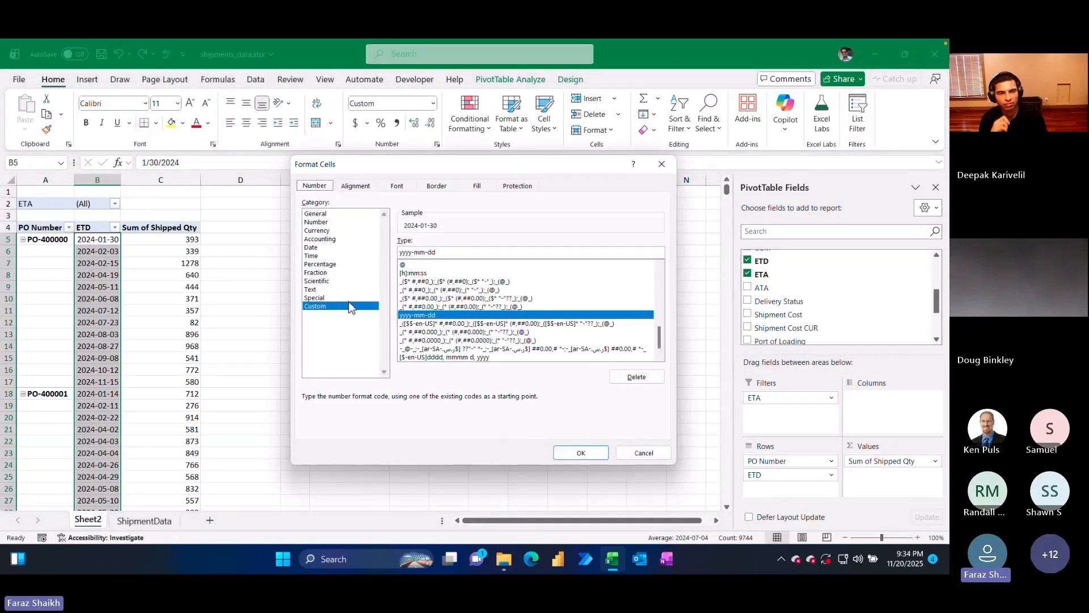
{"action": "left_click", "coordinate": [311, 248]}
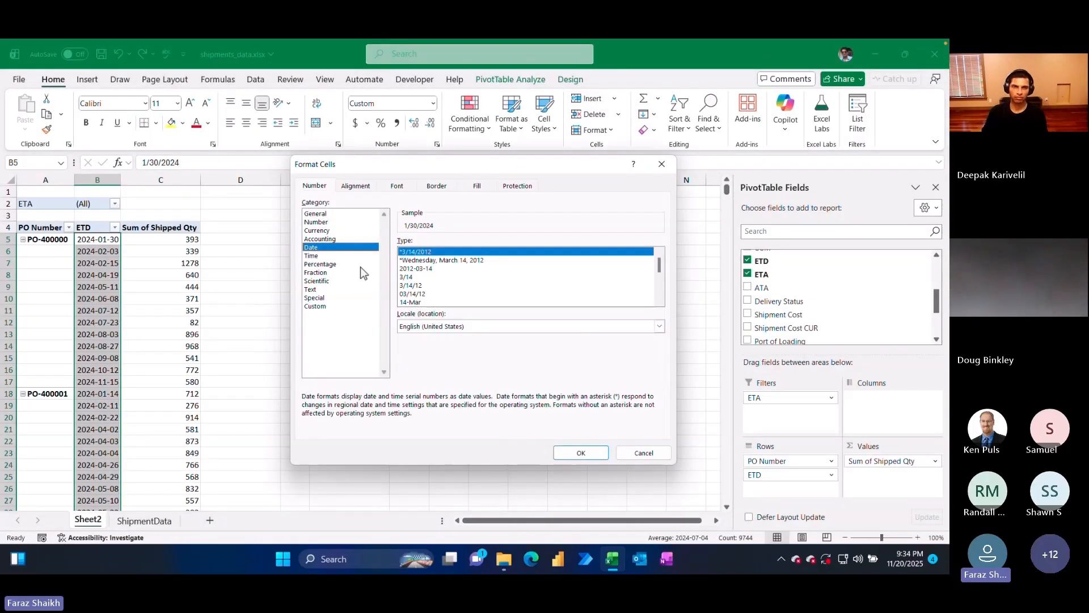
{"action": "left_click", "coordinate": [414, 302]}
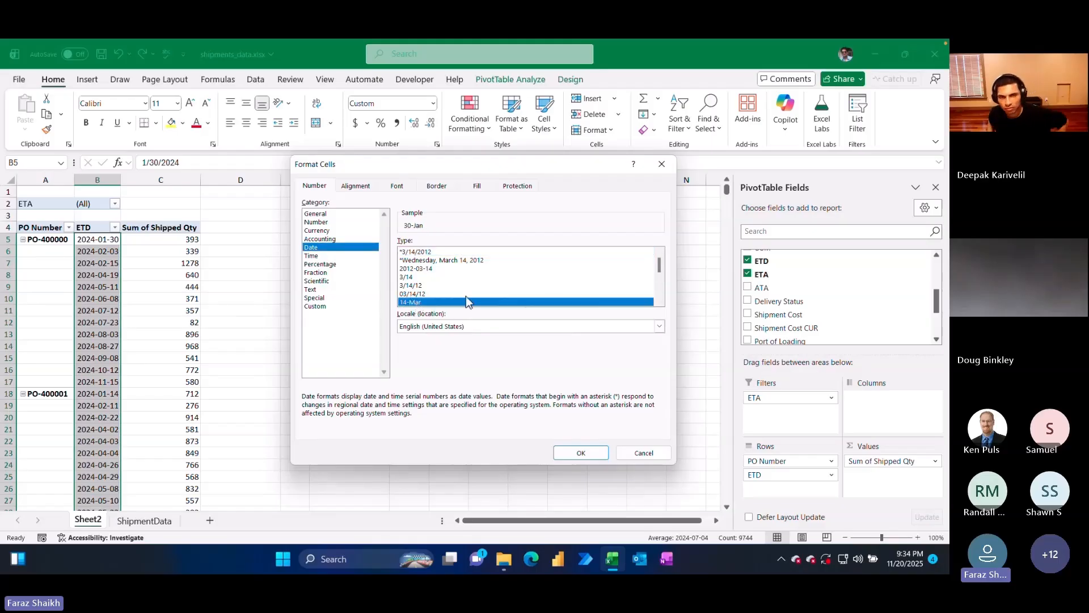
{"action": "left_click", "coordinate": [659, 302]}
{"action": "scroll", "coordinate": [659, 306], "scroll_direction": "down", "scroll_amount": 1}
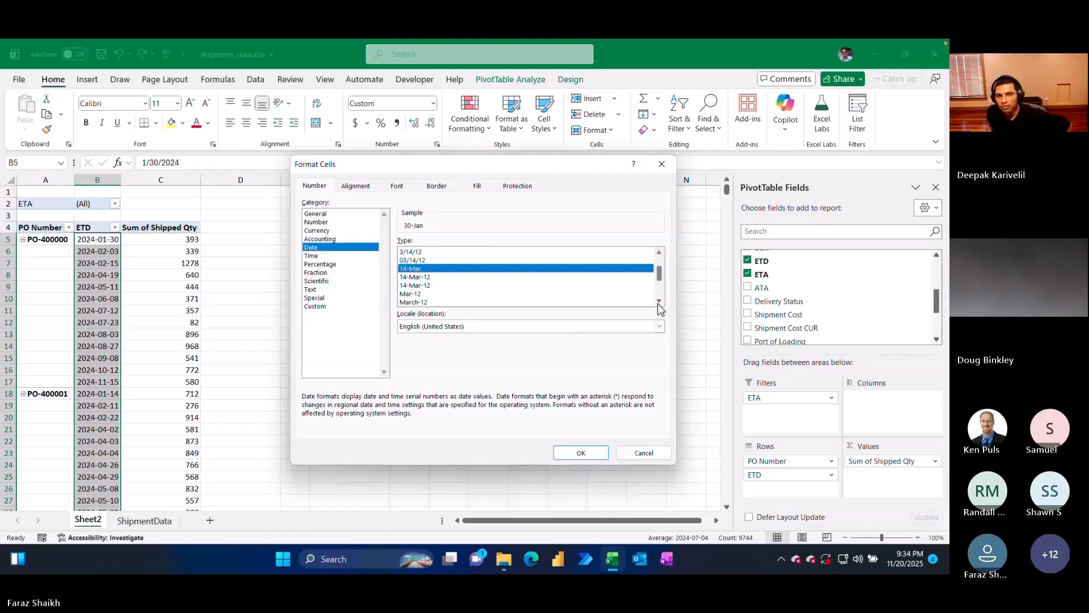
{"action": "left_click", "coordinate": [414, 277]}
{"action": "left_click", "coordinate": [559, 453]}
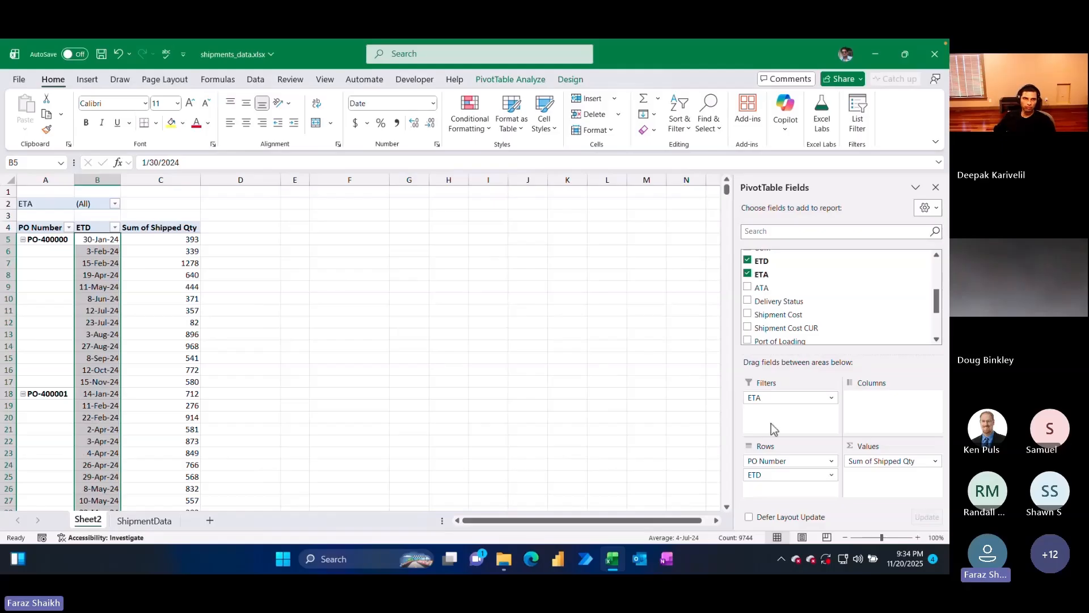
- Swap ETD back to the filters and ETA into the rows, and check the number format of all the ETA values
{"action": "mouse_move", "coordinate": [778, 475]}
{"action": "left_mouse_down"}
{"action": "mouse_move", "coordinate": [778, 404]}
{"action": "mouse_move", "coordinate": [788, 476]}
{"action": "left_mouse_up"}
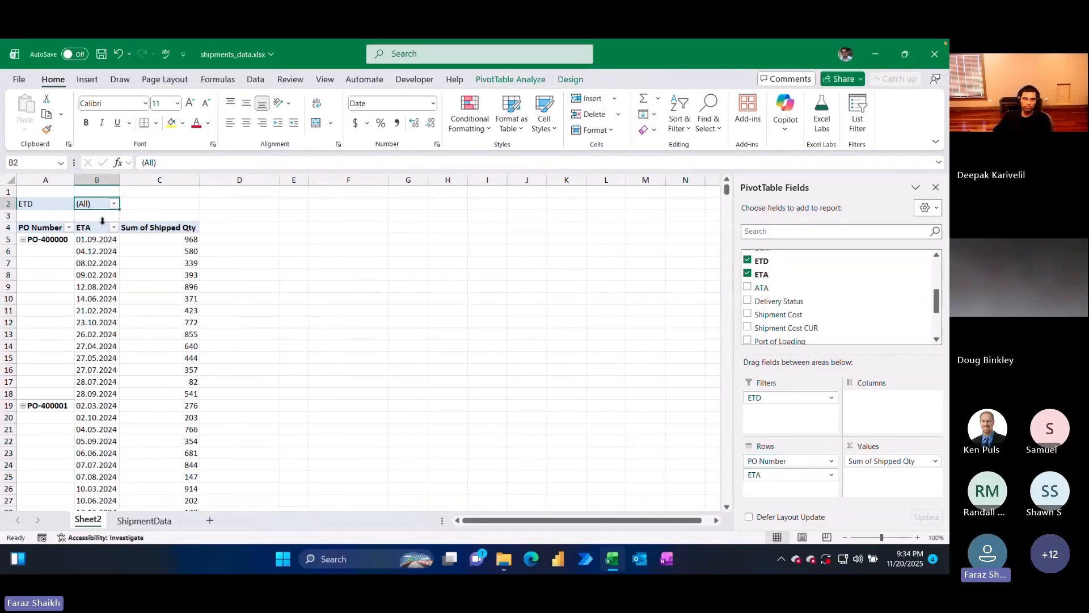
{"action": "left_click", "coordinate": [102, 221]}
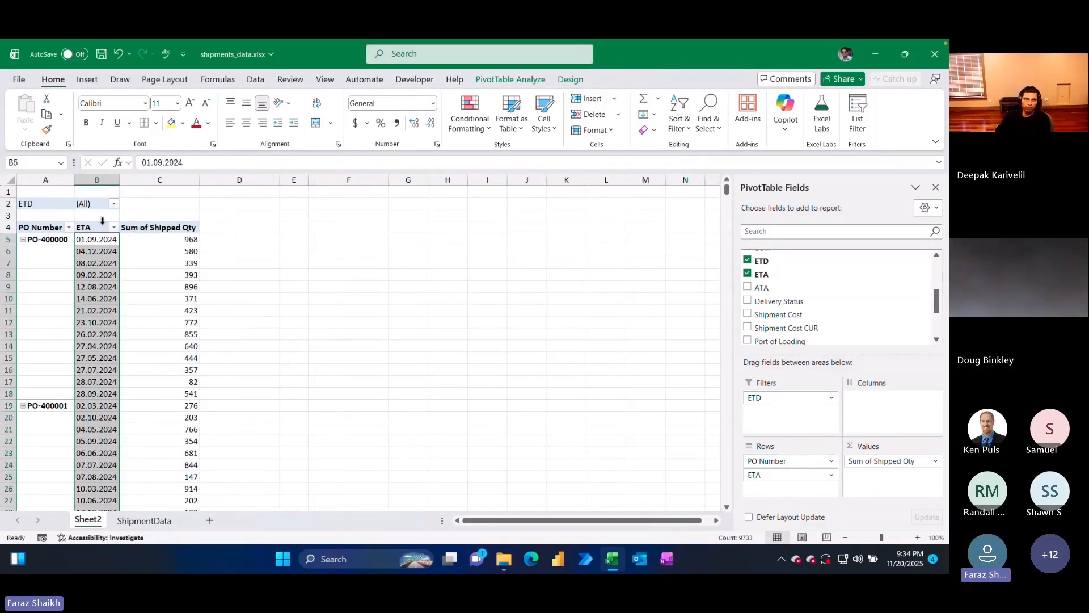
{"action": "left_click", "coordinate": [437, 144]}
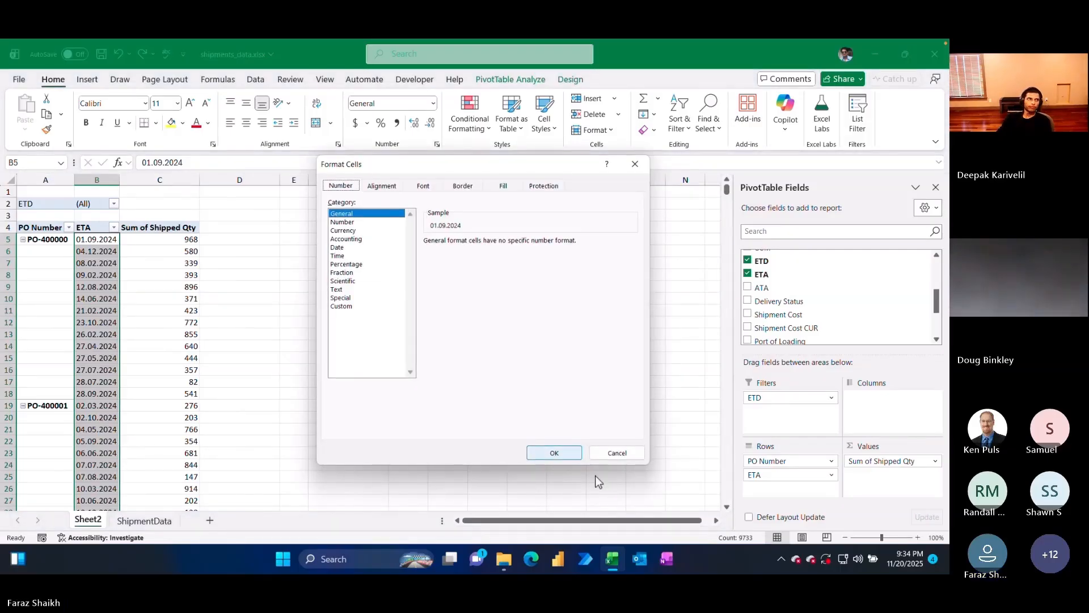
{"action": "left_click", "coordinate": [612, 456]}
- Inspect the ETA column and one of its values in the source table on the ShipmentData sheet
{"action": "left_click", "coordinate": [143, 521]}
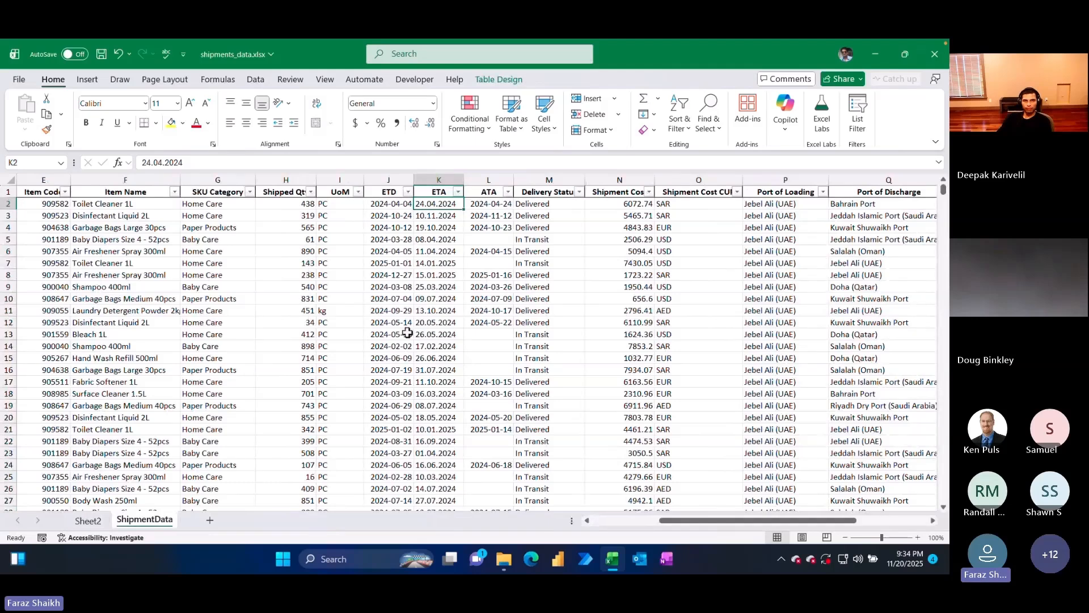
{"action": "left_click", "coordinate": [437, 179]}
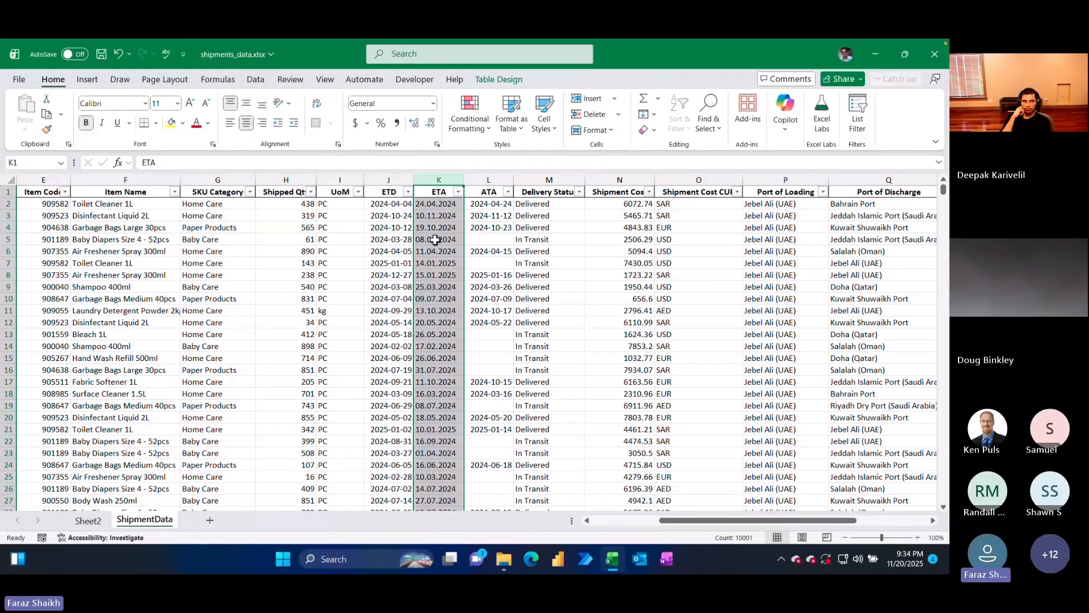
{"action": "left_click", "coordinate": [423, 253]}
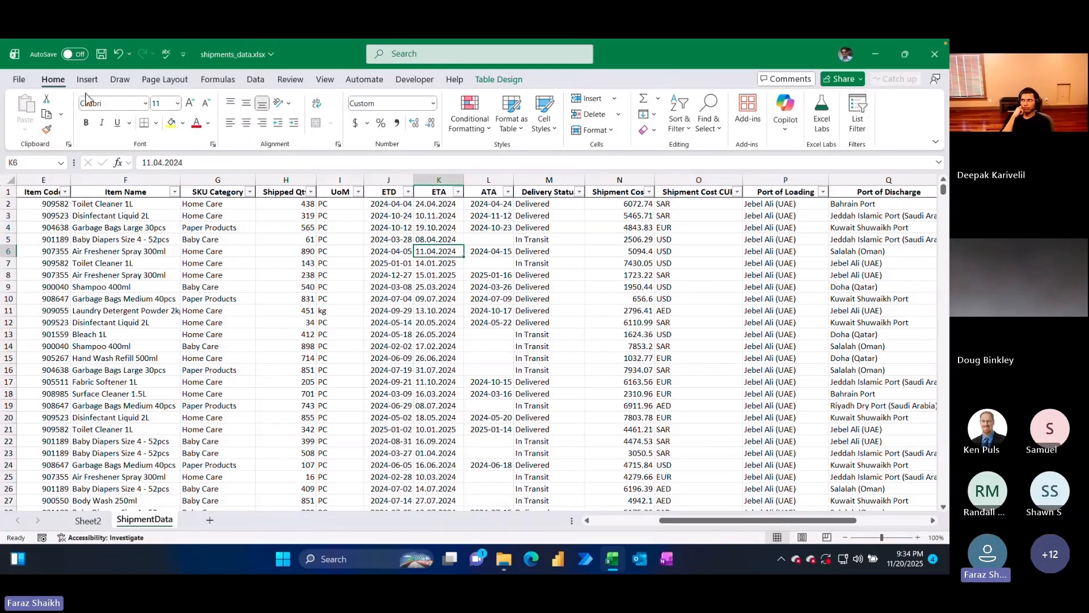
- Convert the whole ETA column on ShipmentData to real dates with Text to Columns, using the DMY date format
{"action": "left_click", "coordinate": [439, 180]}
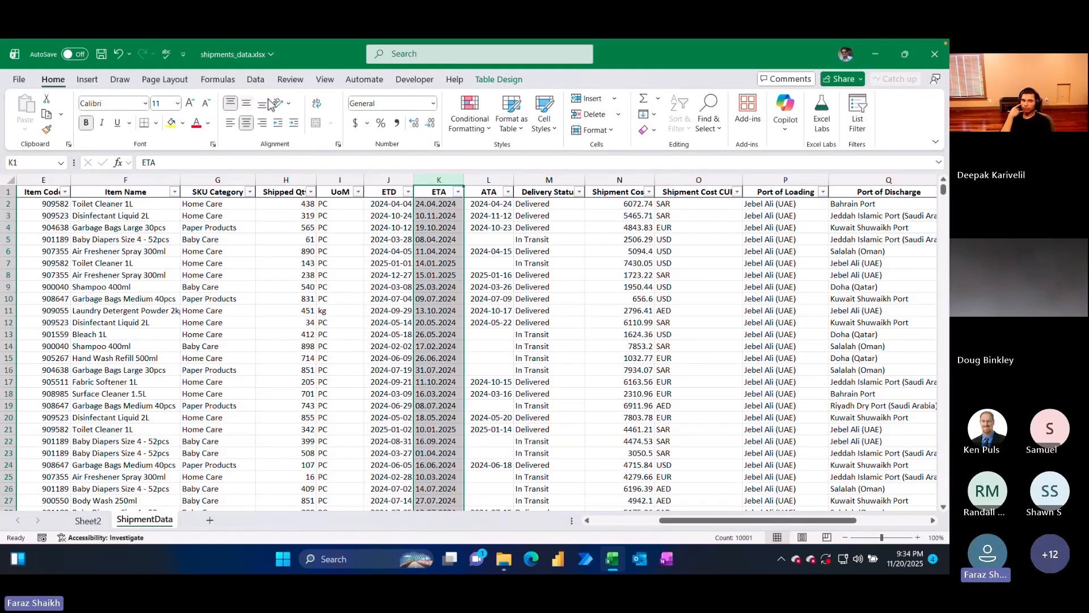
{"action": "left_click", "coordinate": [257, 80]}
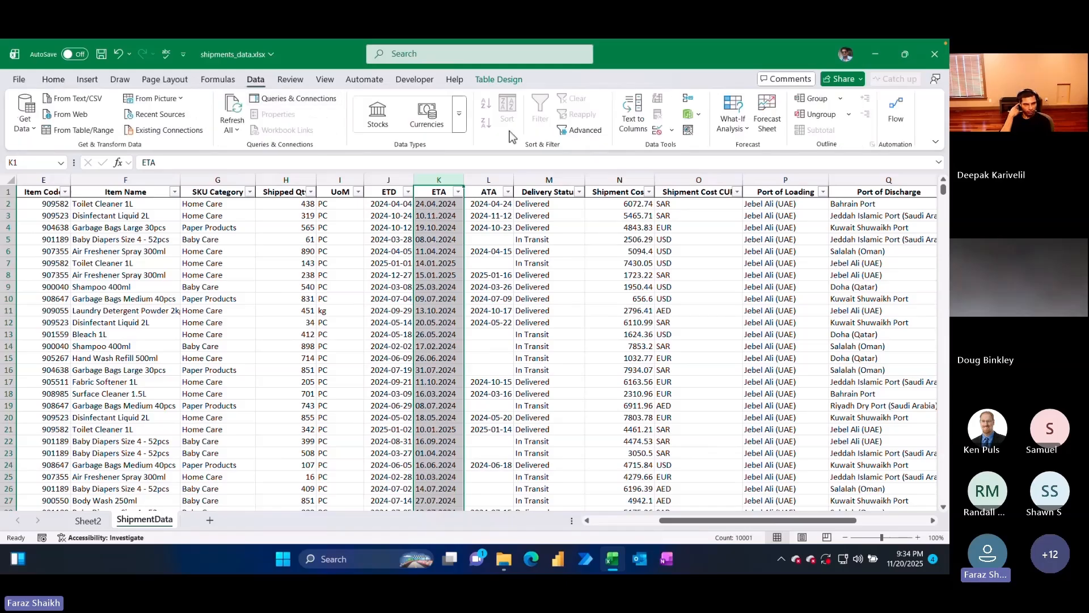
{"action": "left_click", "coordinate": [634, 113]}
{"action": "left_click", "coordinate": [586, 434]}
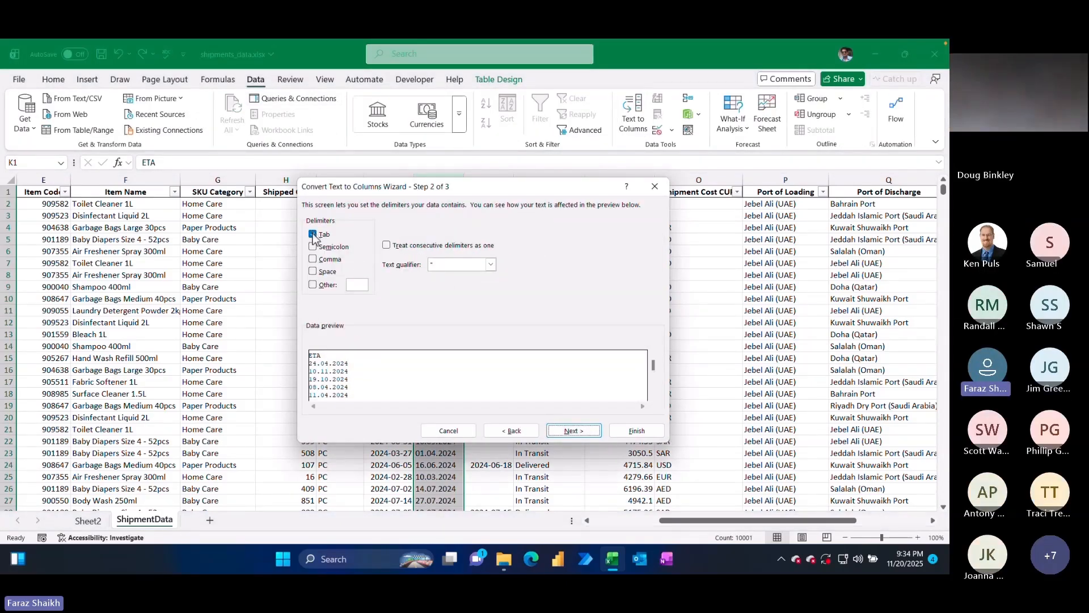
{"action": "left_click", "coordinate": [571, 431]}
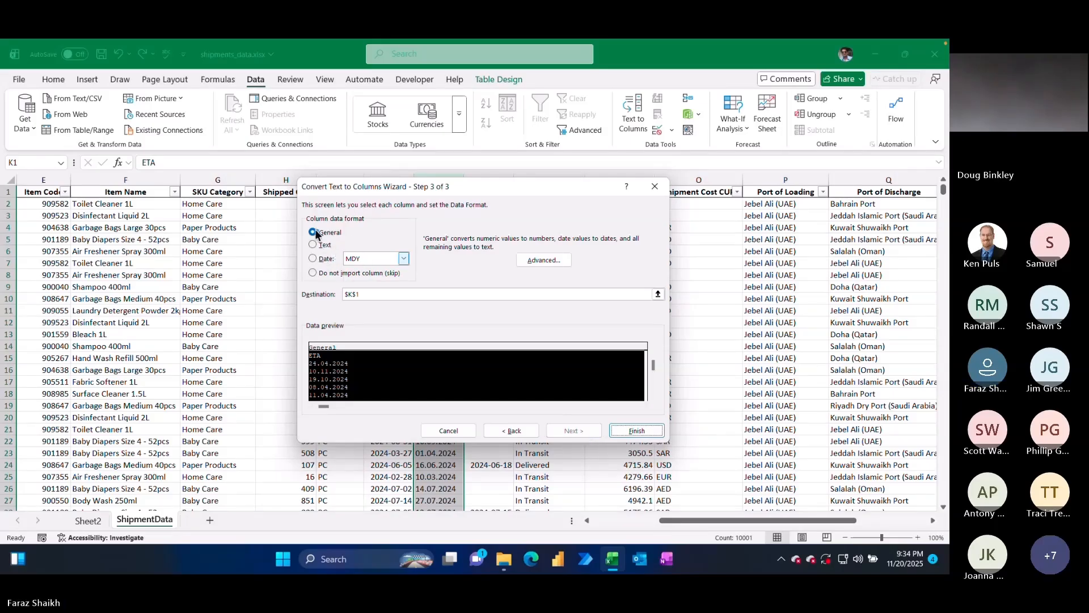
{"action": "mouse_move", "coordinate": [301, 225]}
{"action": "left_mouse_down"}
{"action": "mouse_move", "coordinate": [423, 267]}
{"action": "mouse_move", "coordinate": [426, 284]}
{"action": "left_mouse_up"}
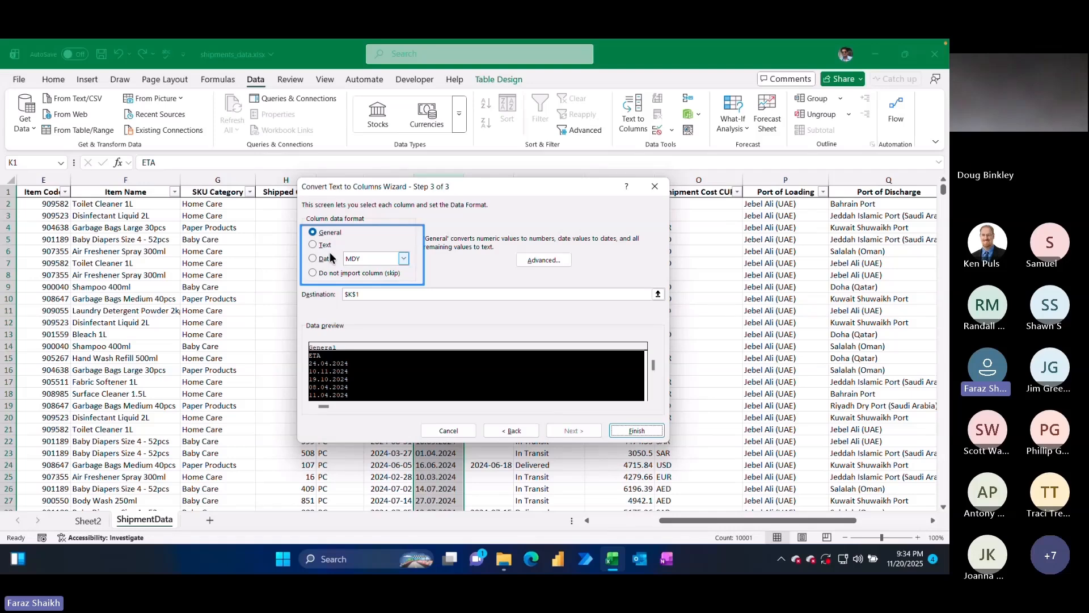
{"action": "left_click_drag", "start_coordinate": [307, 249], "coordinate": [411, 267]}
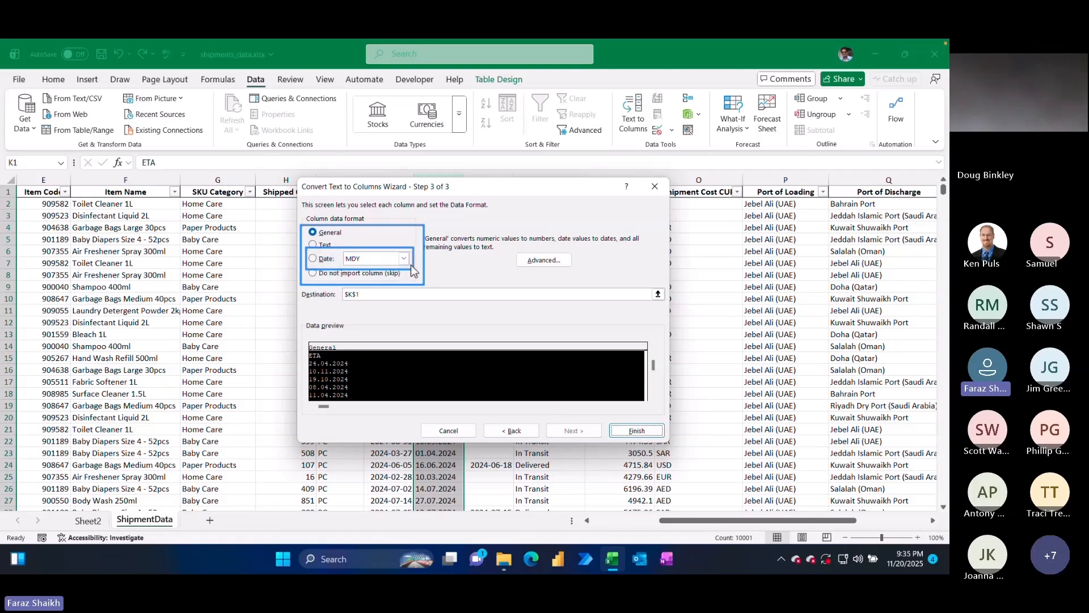
{"action": "left_click", "coordinate": [404, 258]}
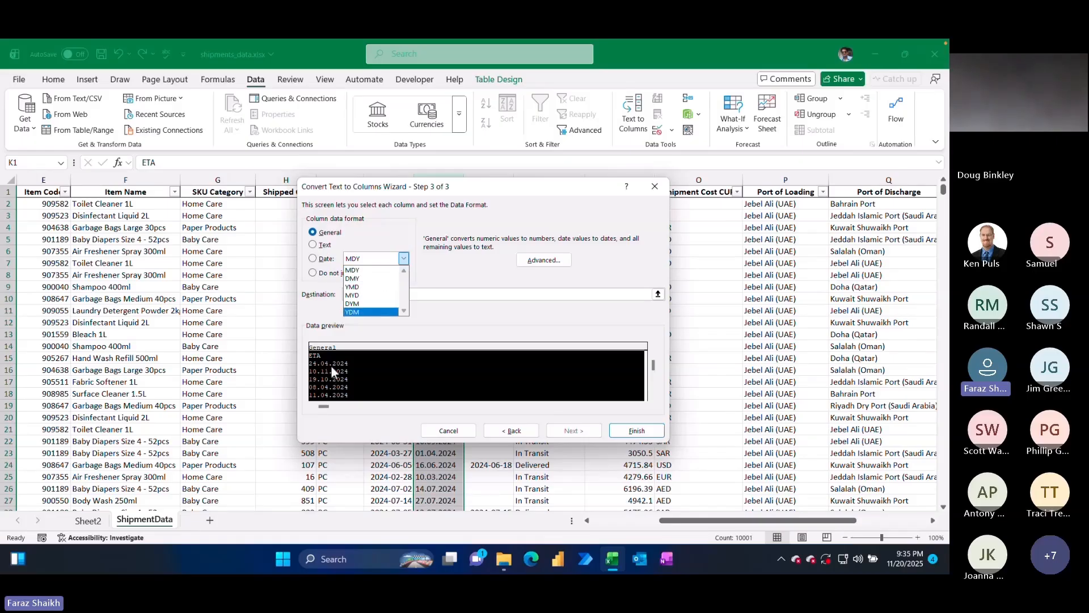
{"action": "left_click", "coordinate": [355, 278]}
{"action": "left_click", "coordinate": [636, 431]}
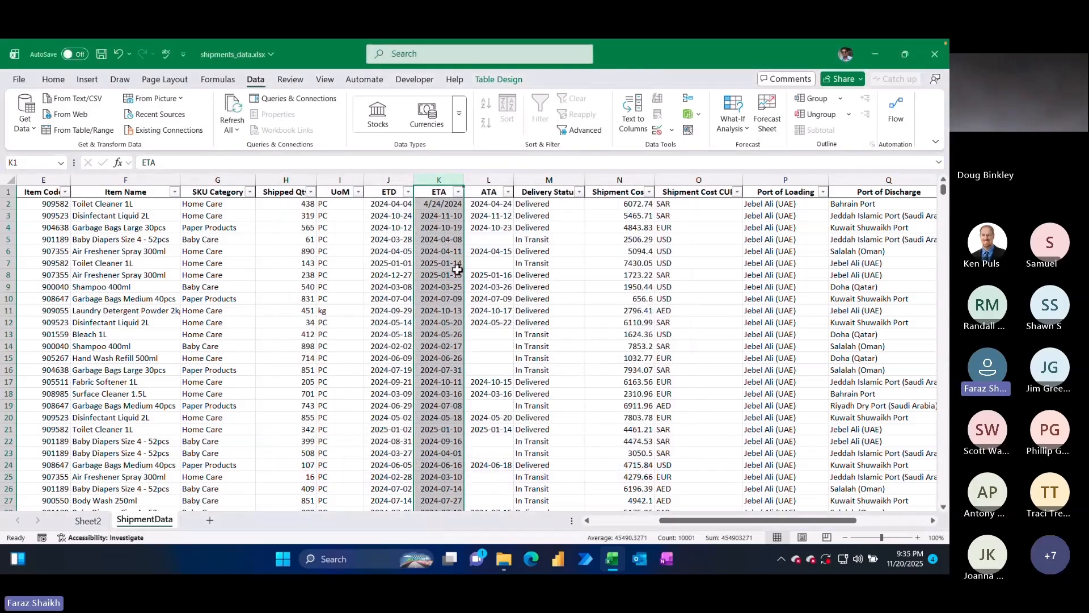
- Copy the date formatting of ETA cell K3 onto cell K2 with Format Painter
{"action": "left_click", "coordinate": [440, 216]}
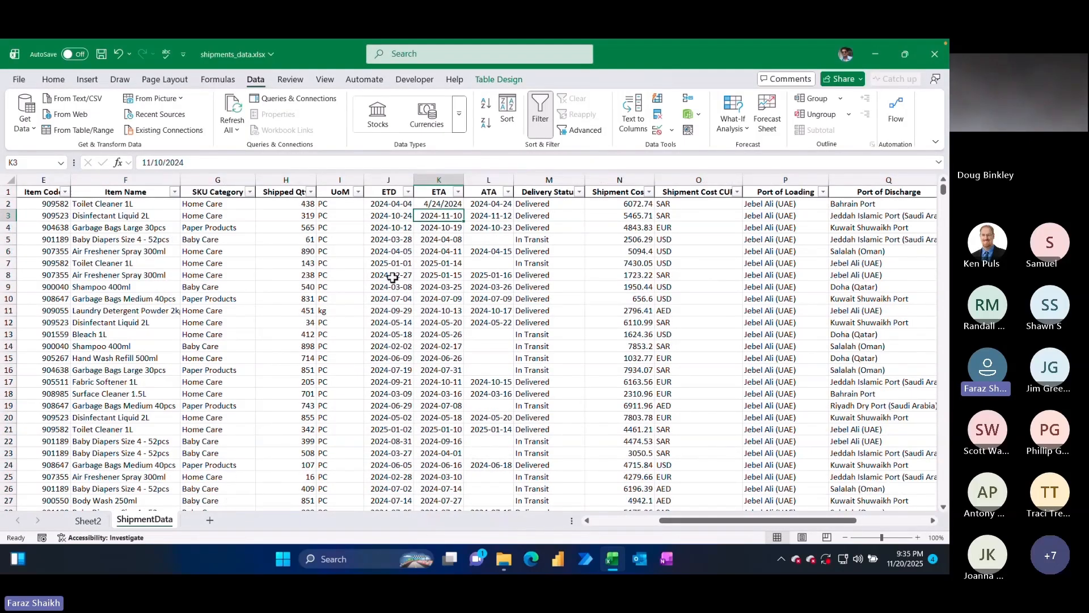
{"action": "left_click", "coordinate": [53, 79]}
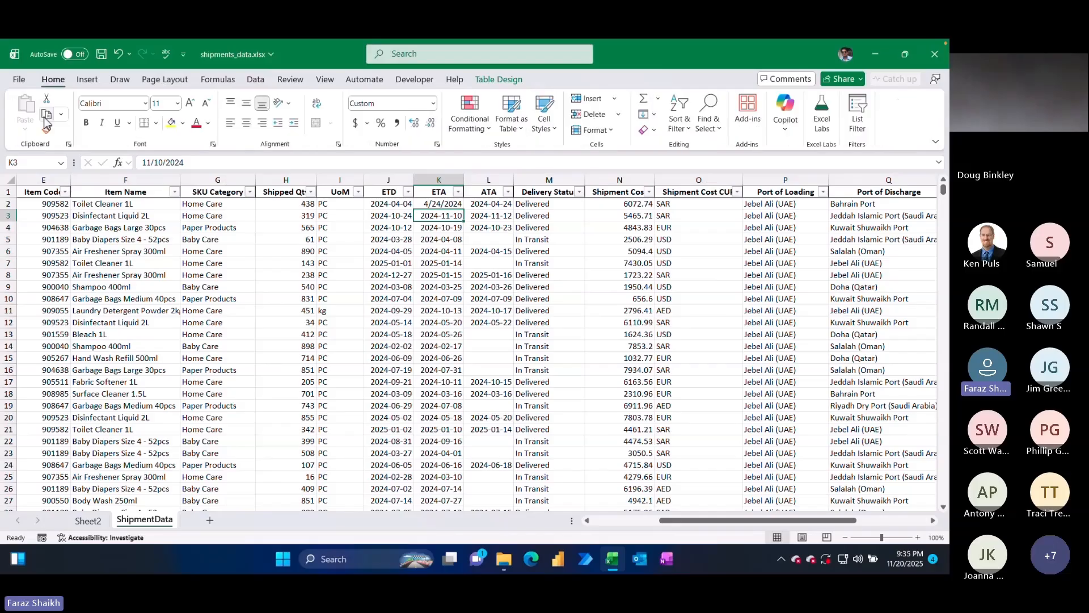
{"action": "left_click", "coordinate": [47, 133]}
{"action": "left_click", "coordinate": [439, 204]}
{"action": "left_click", "coordinate": [336, 346]}
- Compare the ETA values in the Sheet2 PivotTable with the ETA column on ShipmentData
{"action": "left_click", "coordinate": [88, 521]}
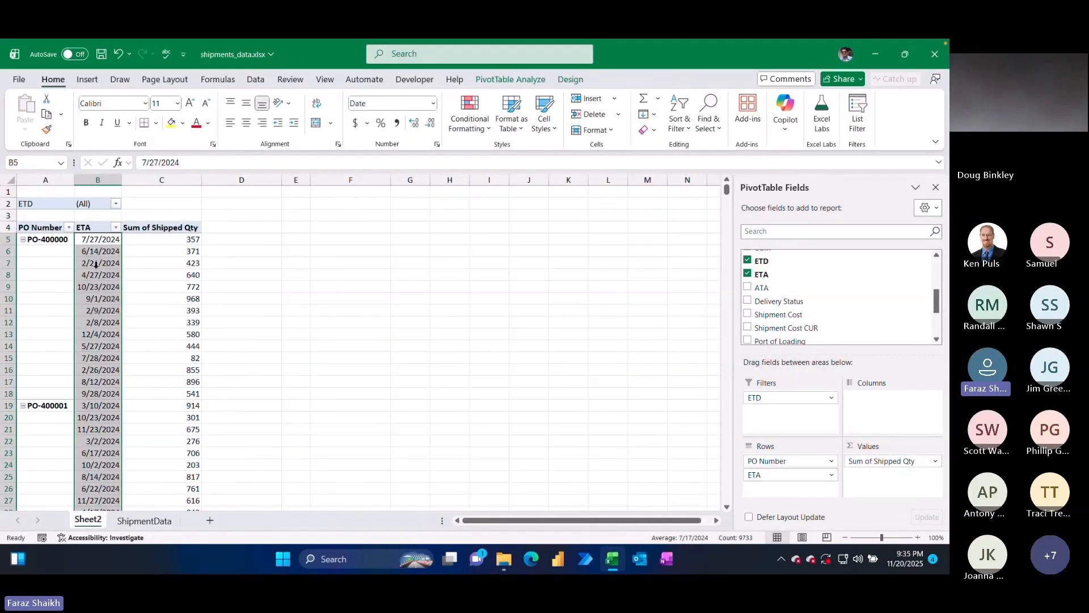
{"action": "left_click", "coordinate": [530, 82]}
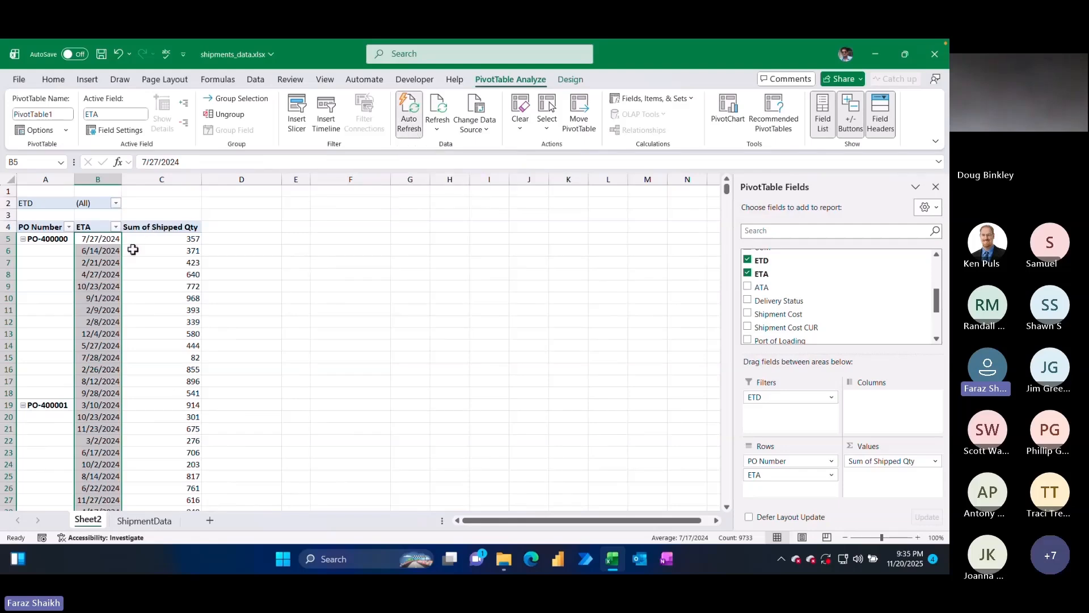
{"action": "left_click", "coordinate": [141, 522]}
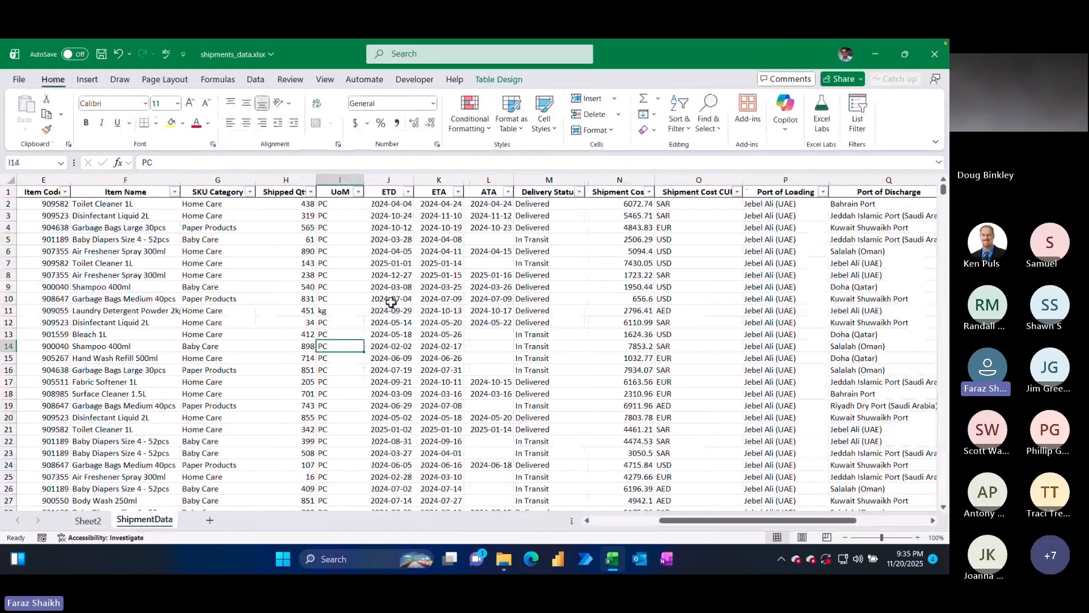
- Refresh the PivotTable on Sheet2, check its Auto Refresh setting, and refresh it once more
{"action": "left_click", "coordinate": [88, 521]}
{"action": "right_click", "coordinate": [193, 263]}
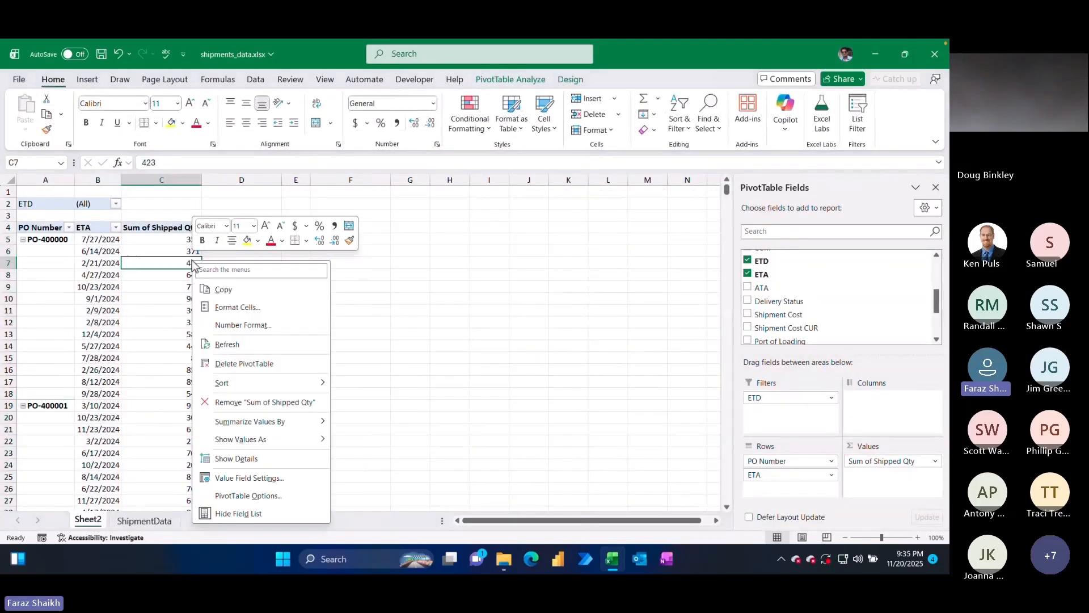
{"action": "left_click", "coordinate": [244, 344]}
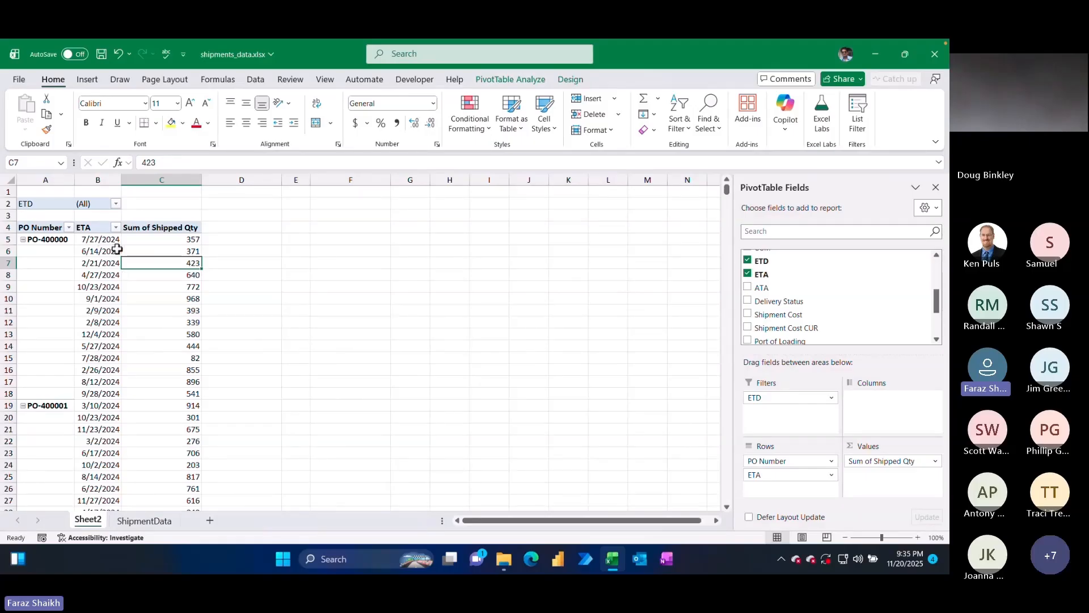
{"action": "left_click", "coordinate": [519, 80]}
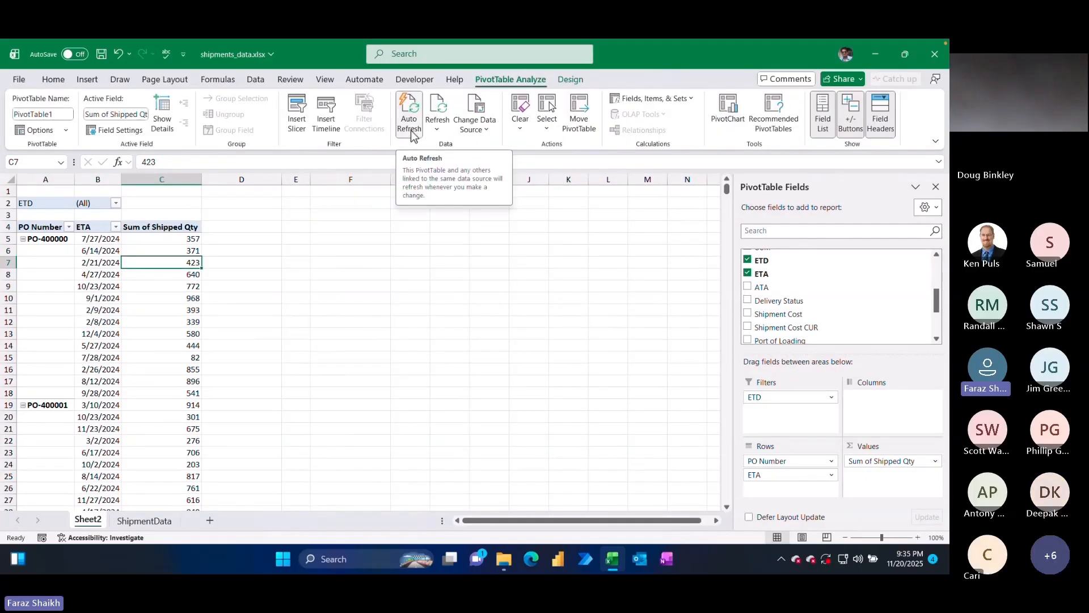
{"action": "right_click", "coordinate": [153, 298]}
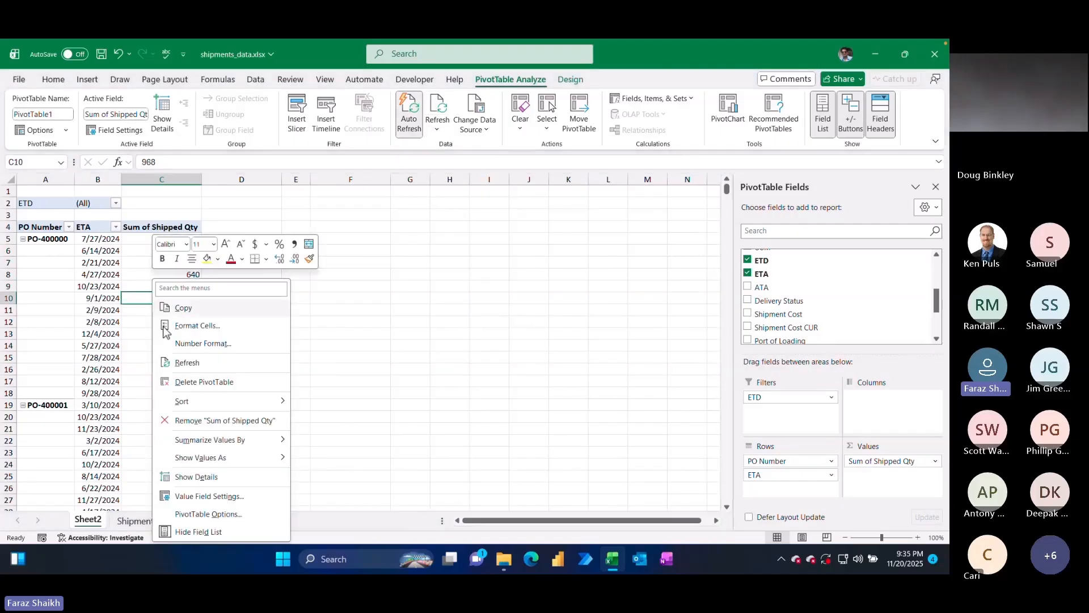
{"action": "left_click", "coordinate": [187, 362]}
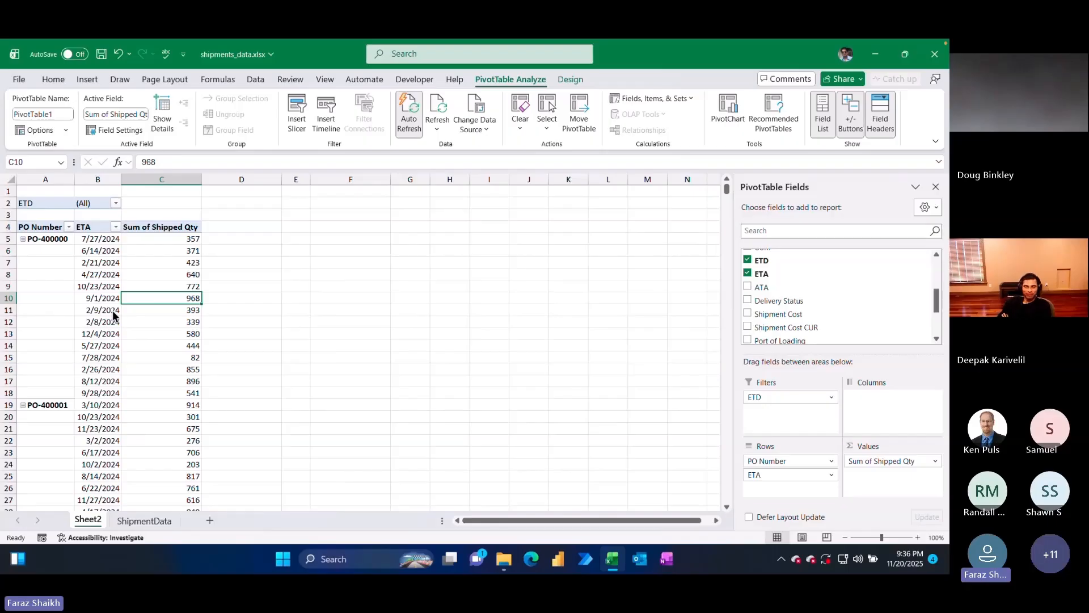
- Remove the PO Number field from the PivotTable rows
{"action": "left_click", "coordinate": [110, 257]}
{"action": "right_click", "coordinate": [60, 250]}
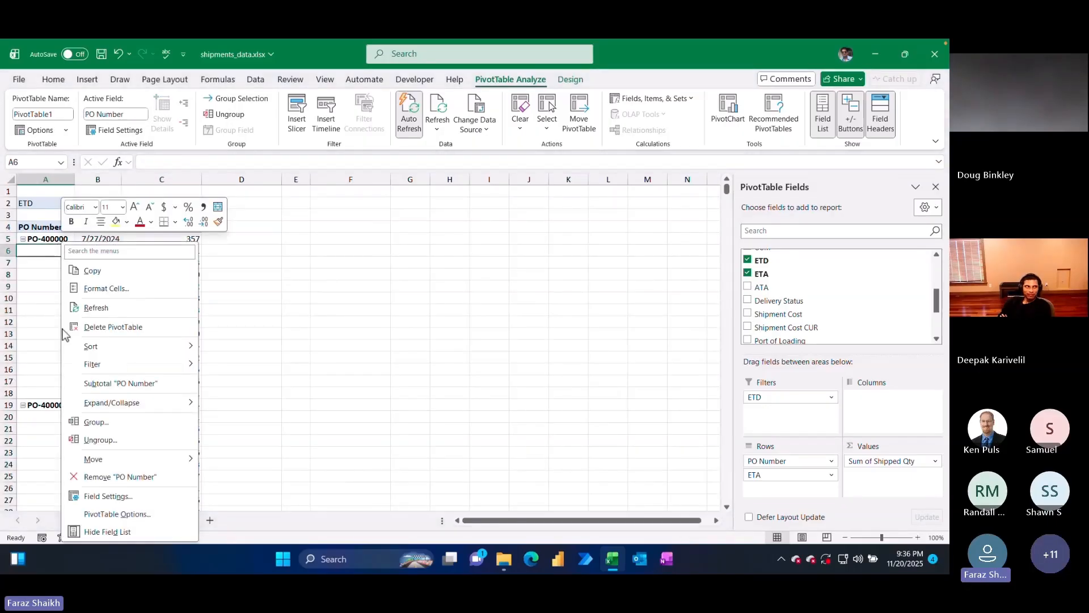
{"action": "left_click", "coordinate": [112, 477]}
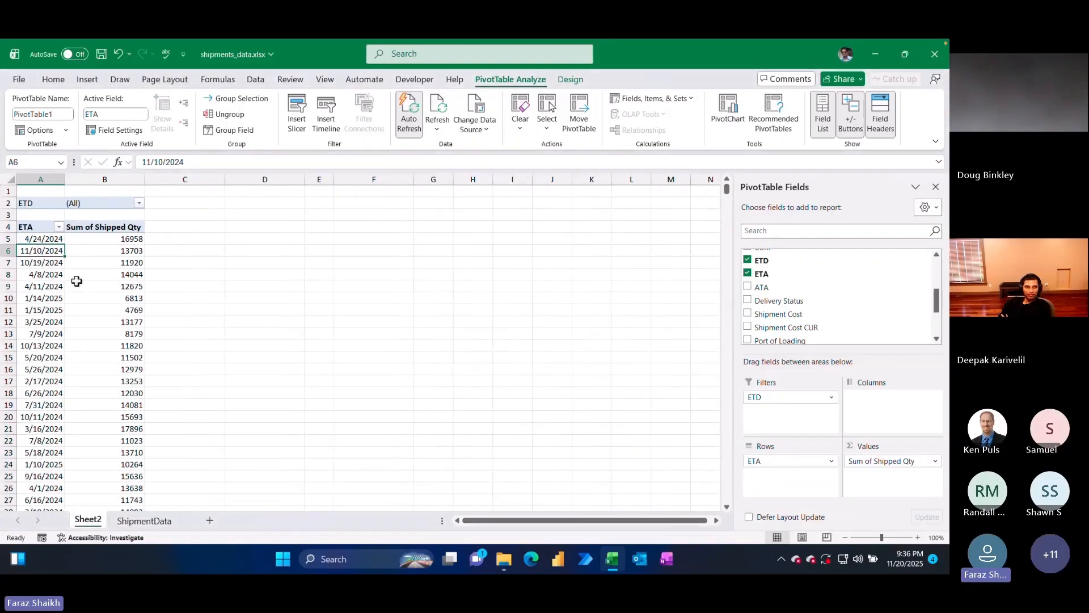
- Group the ETA dates in the PivotTable rows by months and years
{"action": "left_click", "coordinate": [49, 263]}
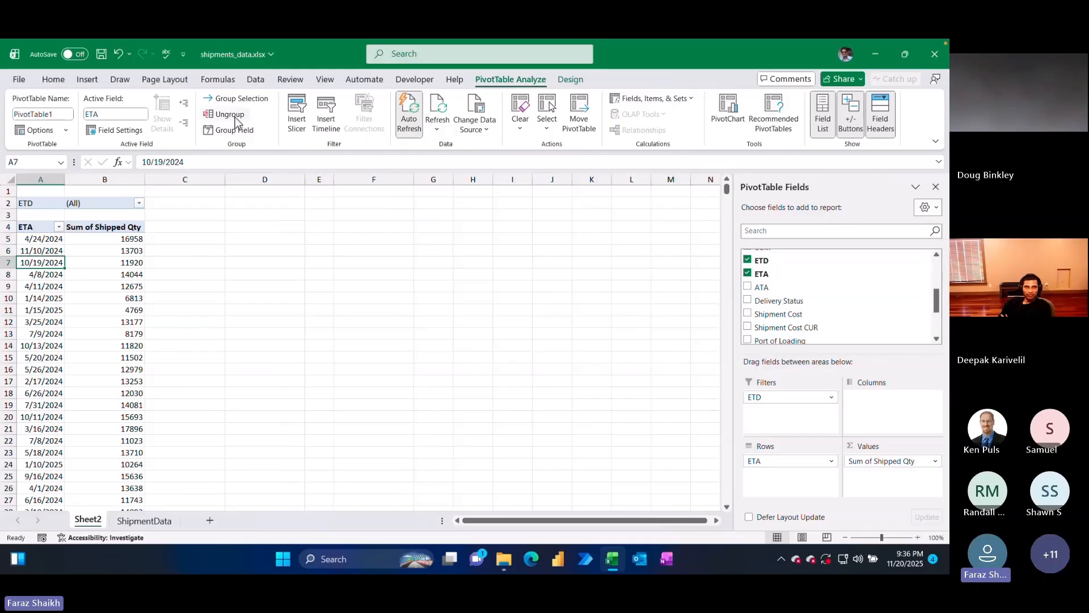
{"action": "left_click", "coordinate": [236, 134]}
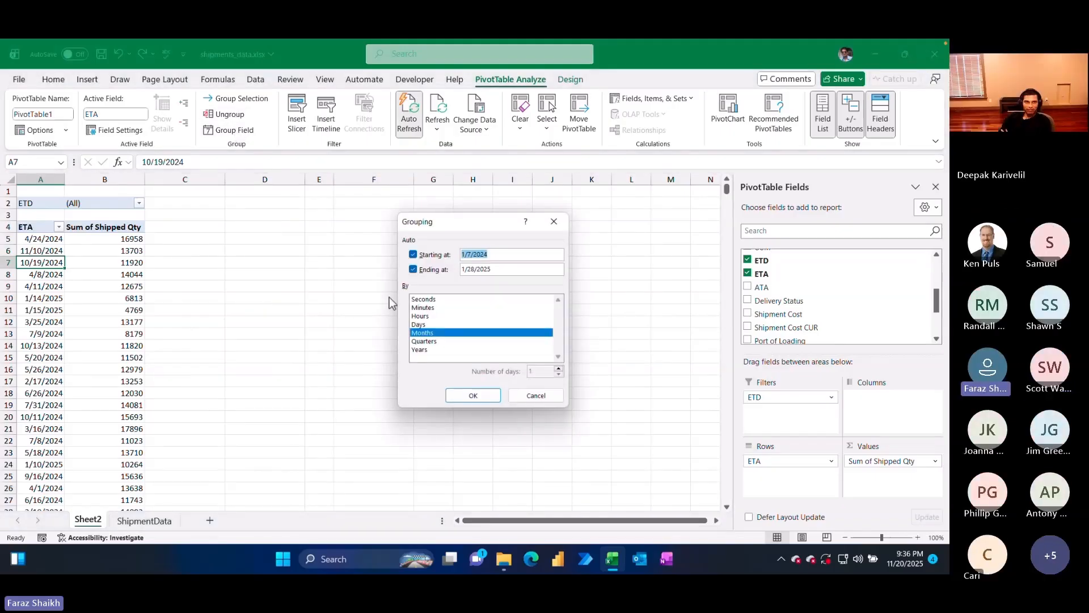
{"action": "left_click", "coordinate": [427, 350]}
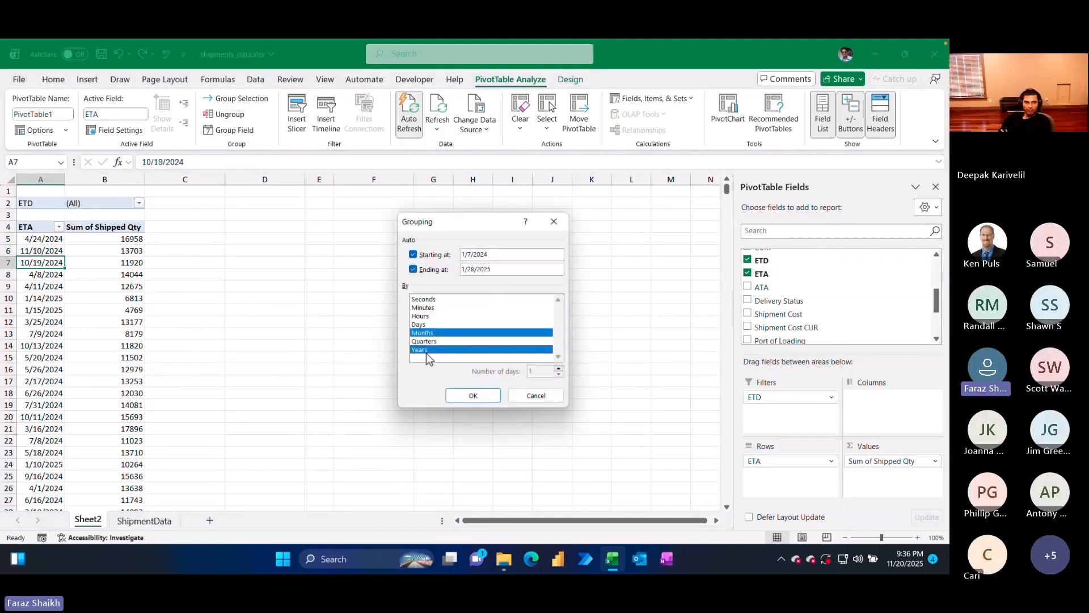
{"action": "left_click", "coordinate": [472, 397]}
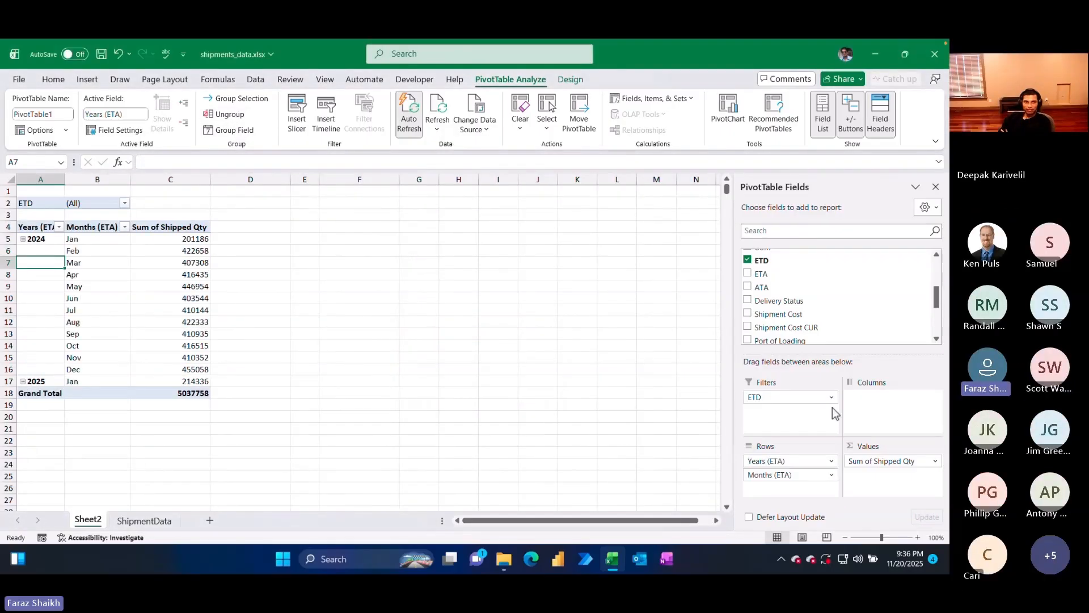
- Move the Years (ETA) field to the PivotTable columns and review the monthly shipped quantities per year
{"action": "left_click_drag", "start_coordinate": [778, 474], "coordinate": [879, 417]}
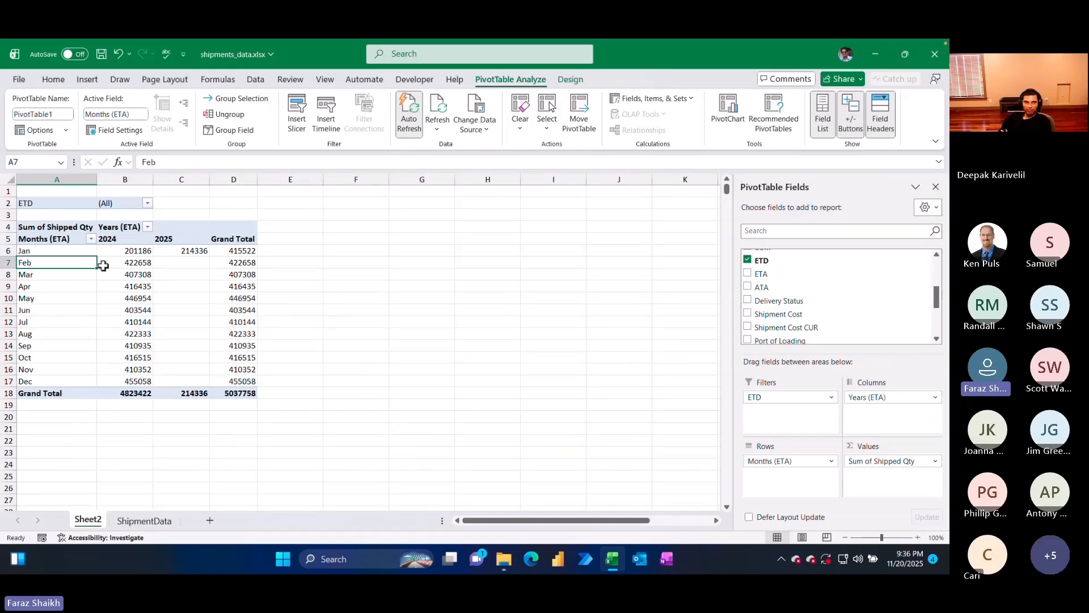
{"action": "left_click_drag", "start_coordinate": [80, 252], "coordinate": [83, 359]}
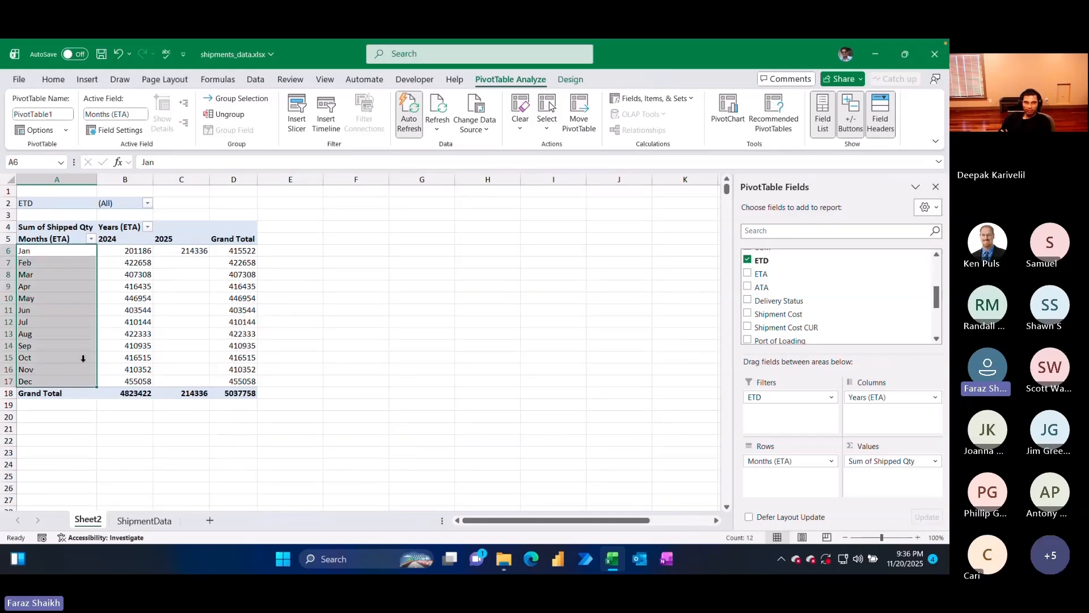
{"action": "left_click_drag", "start_coordinate": [143, 249], "coordinate": [131, 369]}
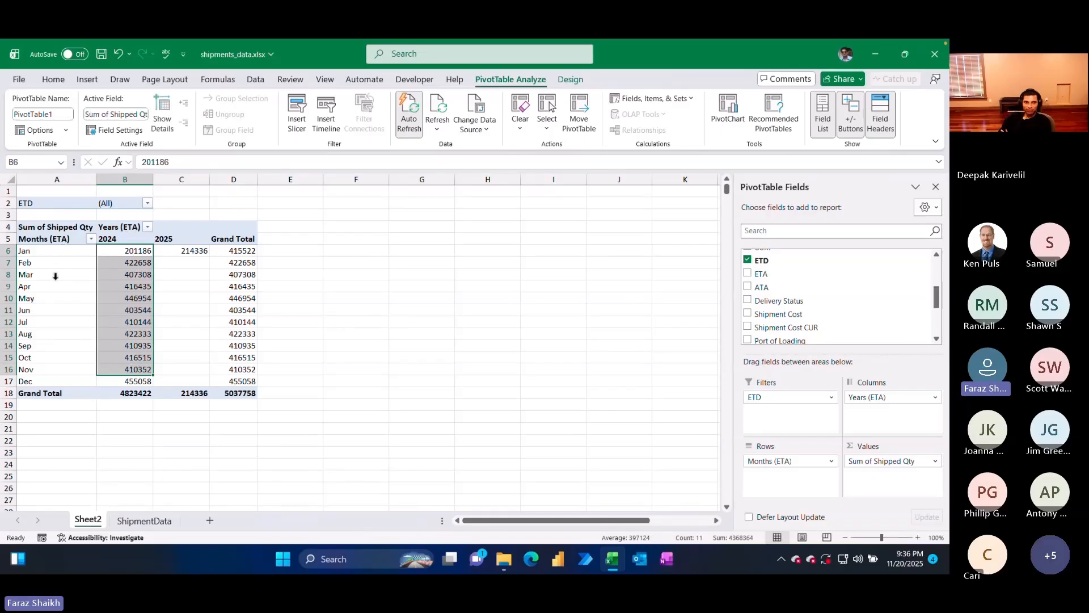
{"action": "left_click", "coordinate": [56, 250]}
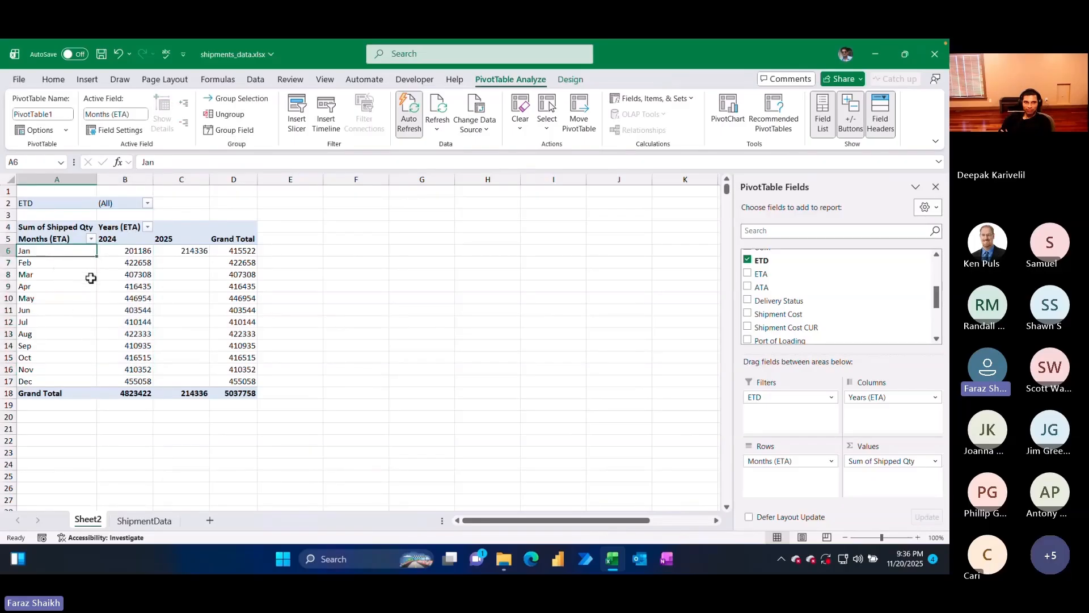
- Ungroup the ETA dates and move the ETA field back to the PivotTable rows
{"action": "left_click", "coordinate": [226, 120]}
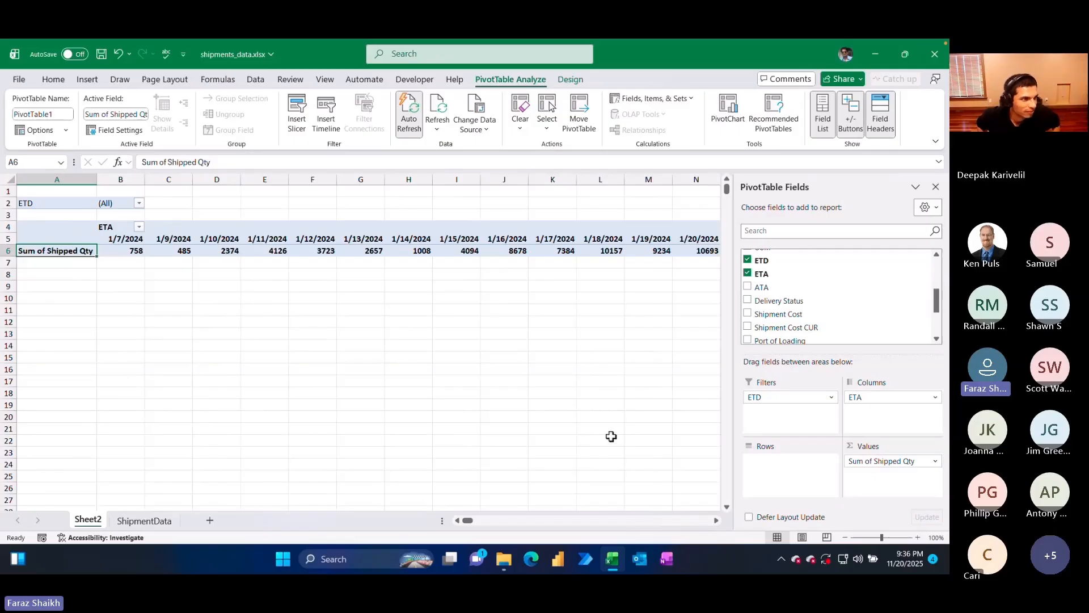
{"action": "left_click", "coordinate": [118, 53]}
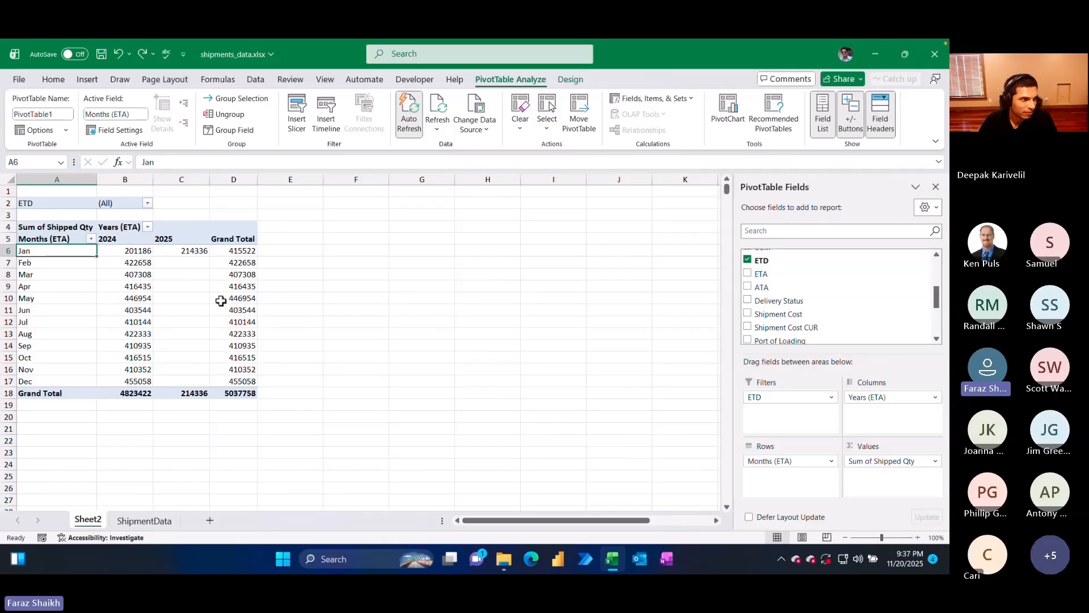
{"action": "left_click", "coordinate": [224, 116]}
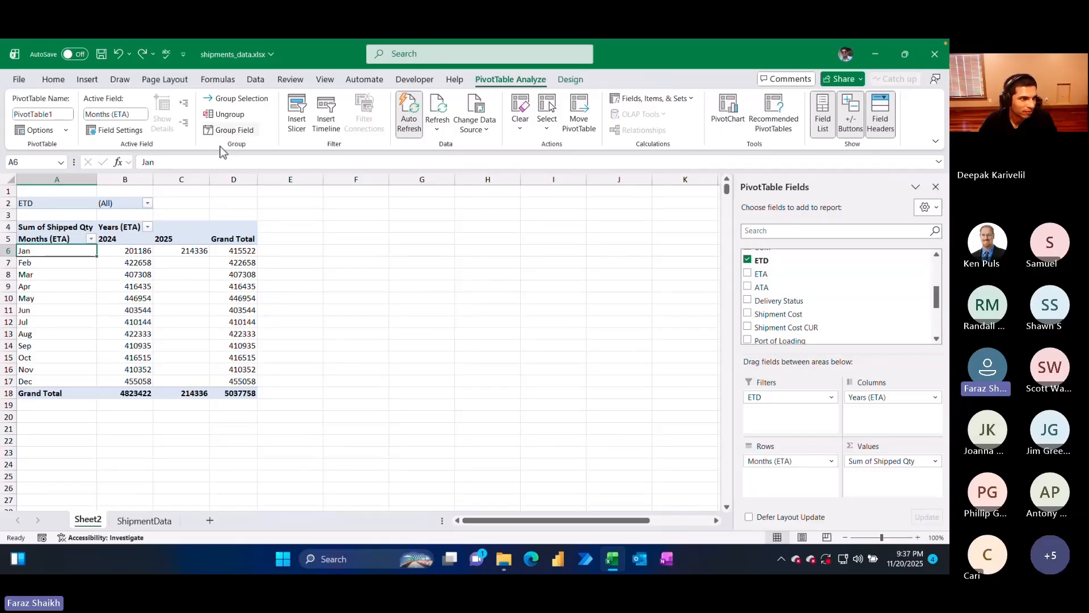
{"action": "left_click_drag", "start_coordinate": [863, 404], "coordinate": [806, 471]}
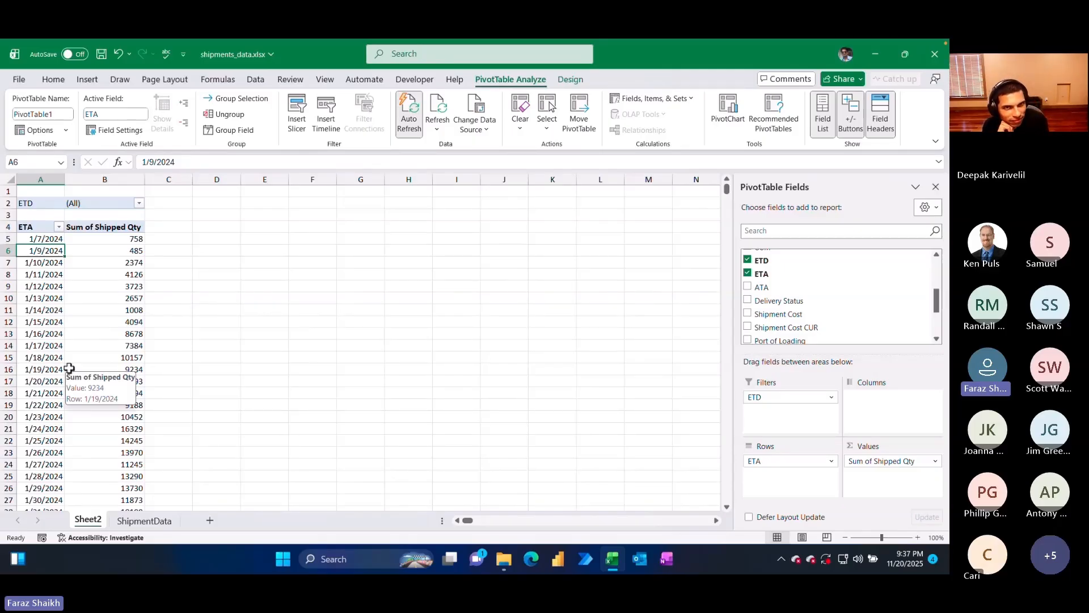
- Check the ETA and ATA date columns on ShipmentData, ending back on the Sheet2 PivotTable
{"action": "left_click", "coordinate": [204, 238]}
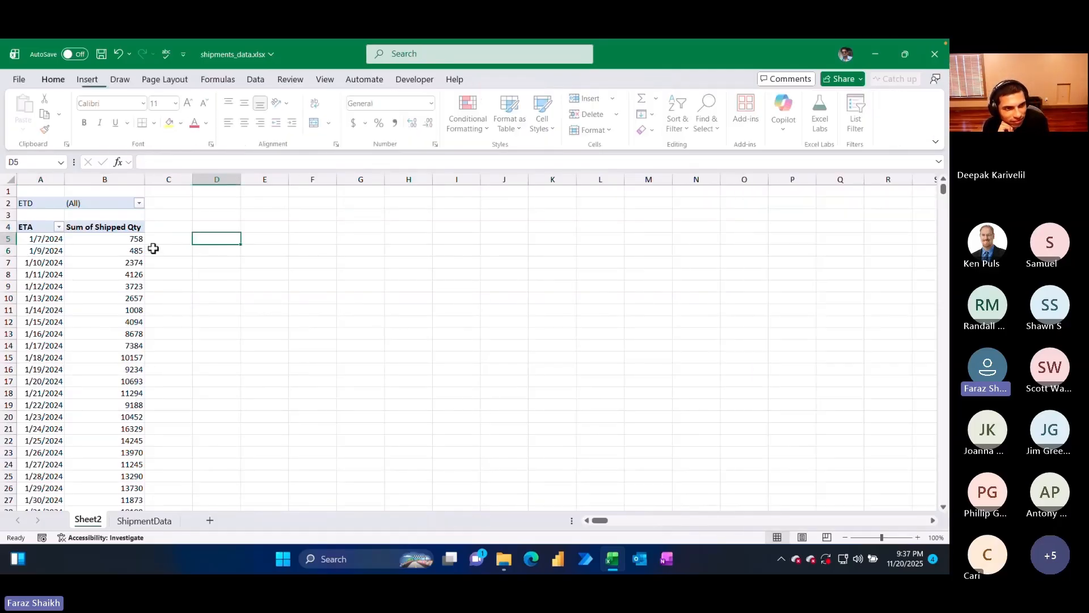
{"action": "left_click", "coordinate": [145, 523]}
{"action": "left_click", "coordinate": [494, 225]}
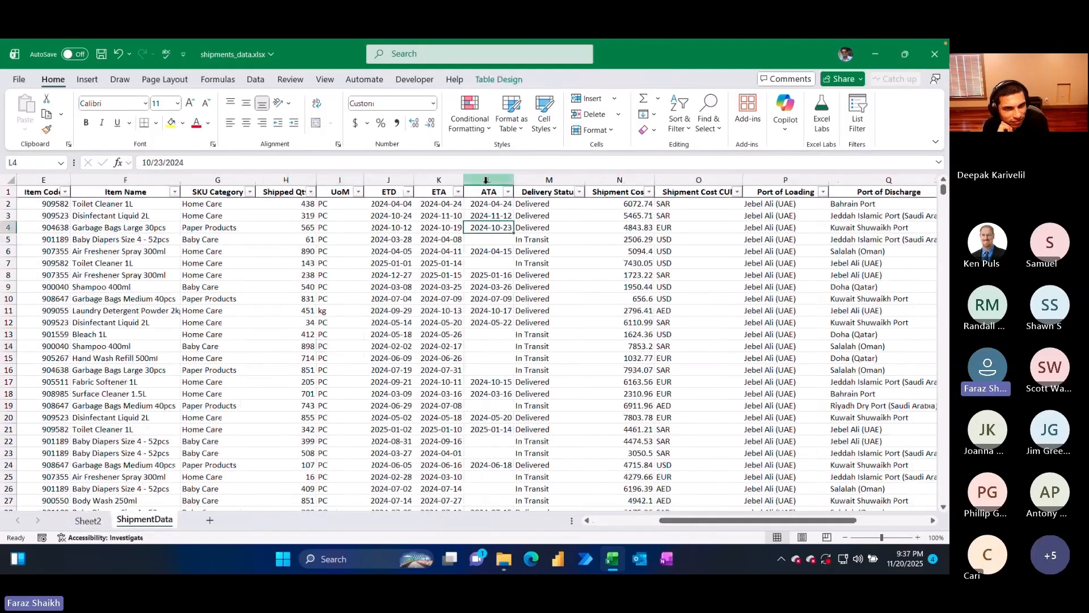
{"action": "left_click", "coordinate": [88, 521]}
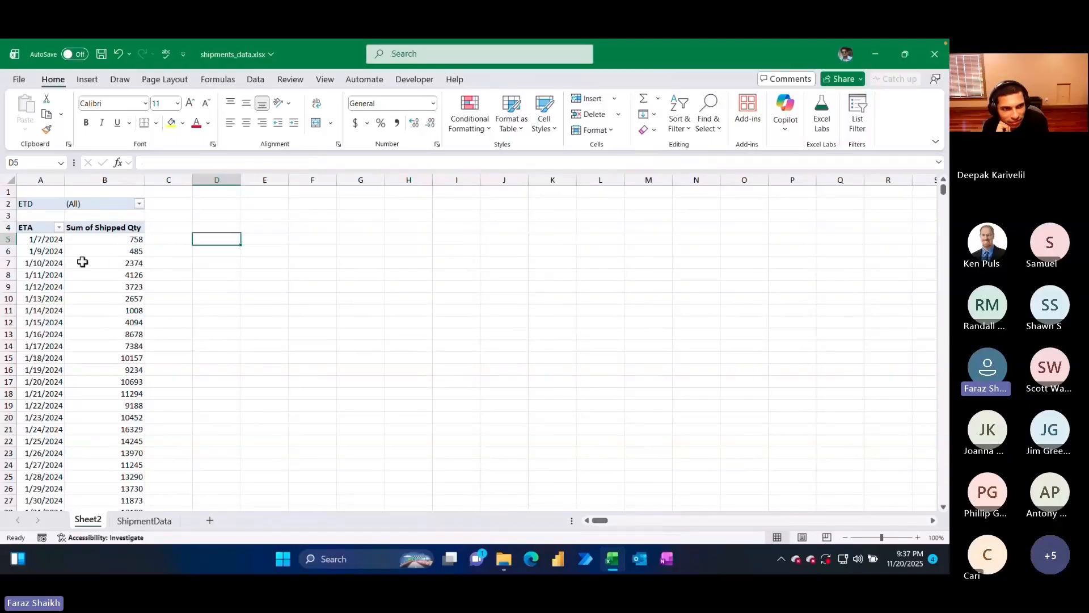
- Group the PivotTable's ETA dates by days only, in 7-day periods, and look through the weekly rows
{"action": "left_click", "coordinate": [56, 241]}
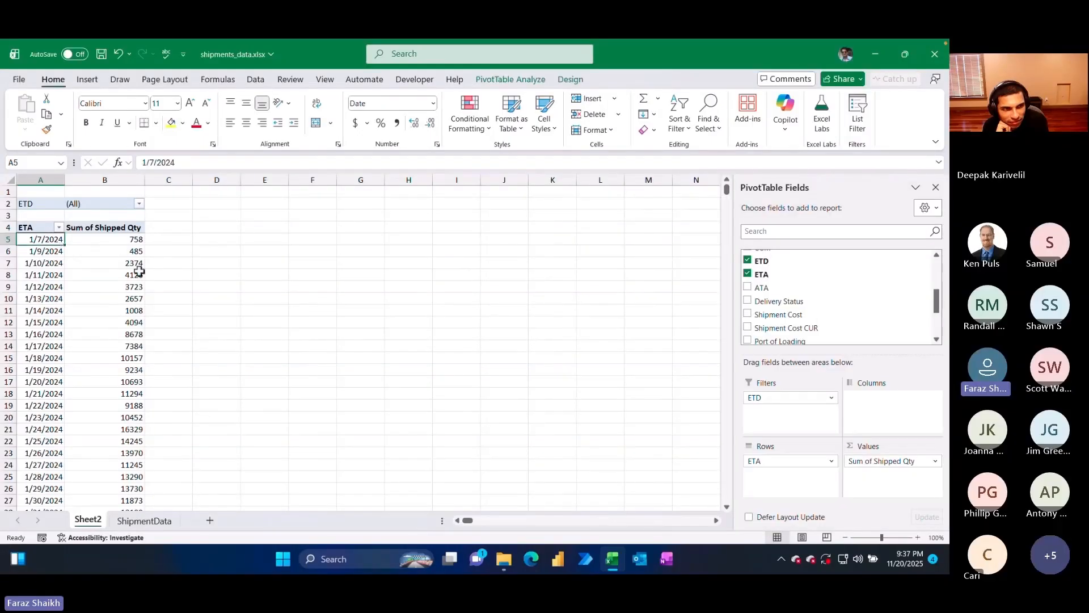
{"action": "left_click", "coordinate": [487, 80]}
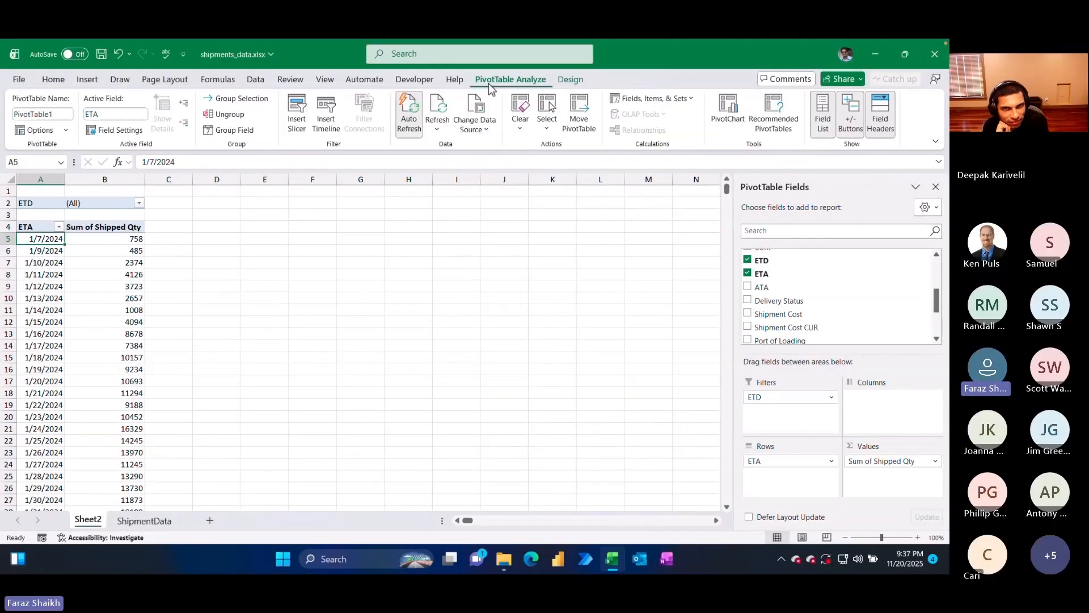
{"action": "left_click", "coordinate": [230, 131]}
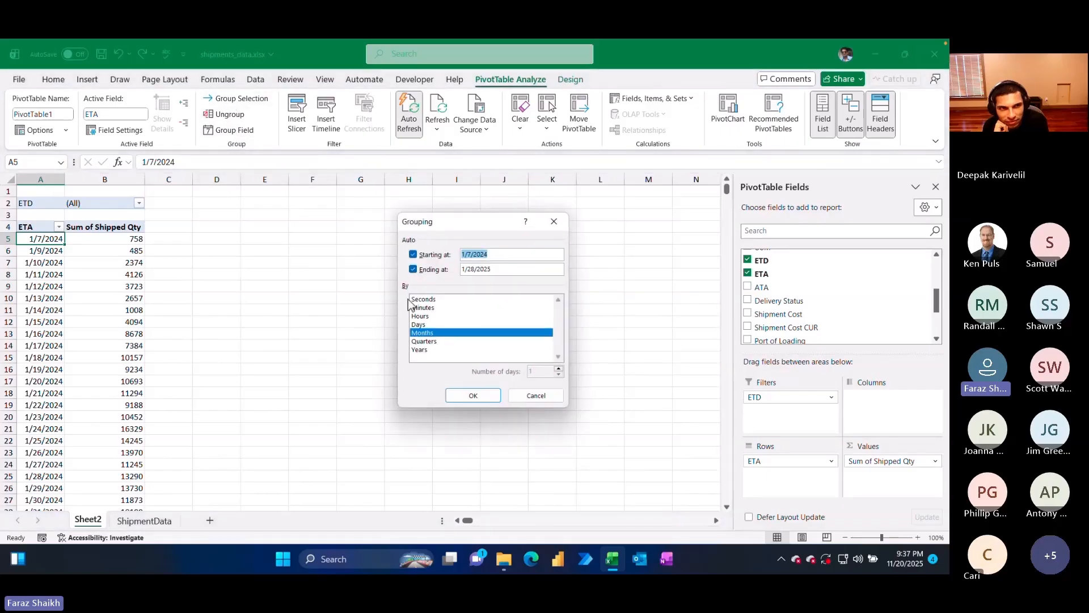
{"action": "left_click", "coordinate": [429, 325]}
{"action": "left_click", "coordinate": [428, 333]}
{"action": "left_click", "coordinate": [543, 372]}
{"action": "left_click_drag", "start_coordinate": [543, 373], "coordinate": [512, 380]}
{"action": "type", "text": "7"}
{"action": "left_click", "coordinate": [488, 396]}
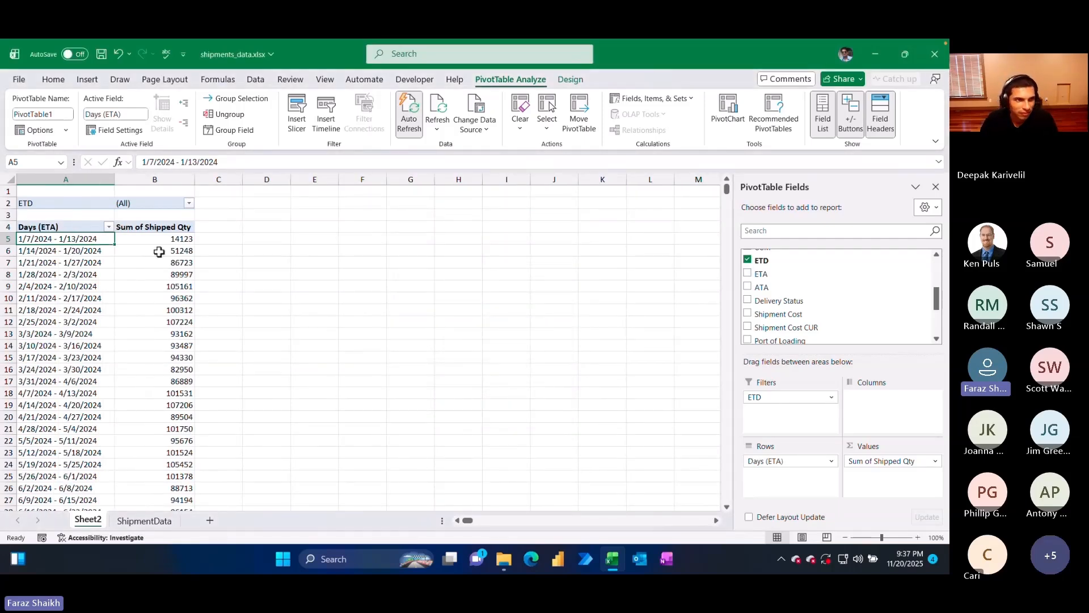
{"action": "scroll", "coordinate": [154, 319], "scroll_direction": "down", "scroll_amount": 20}
{"action": "scroll", "coordinate": [153, 319], "scroll_direction": "up", "scroll_amount": 14}
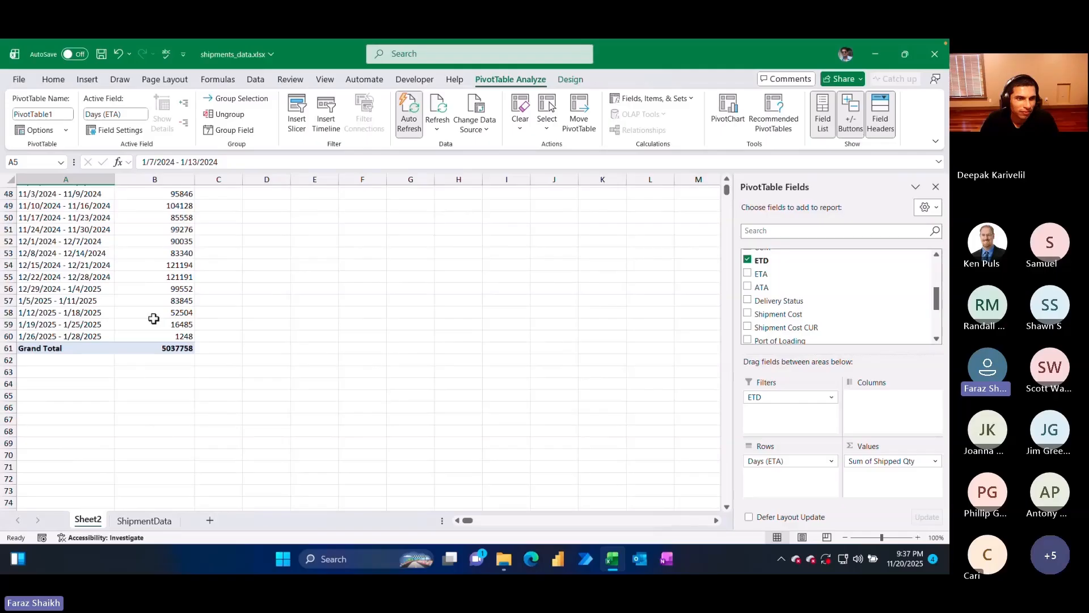
{"action": "scroll", "coordinate": [153, 318], "scroll_direction": "up", "scroll_amount": 6}
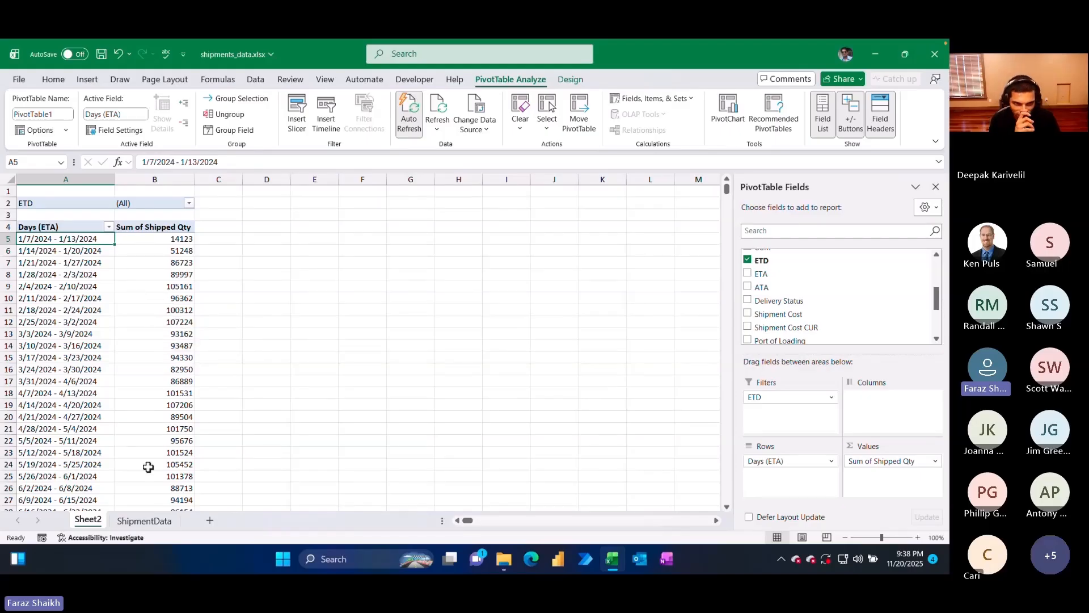
- Set the Sum of Shipped Qty number format to Number with thousands separator, 0 decimal places and negatives in red parentheses
{"action": "right_click", "coordinate": [164, 263]}
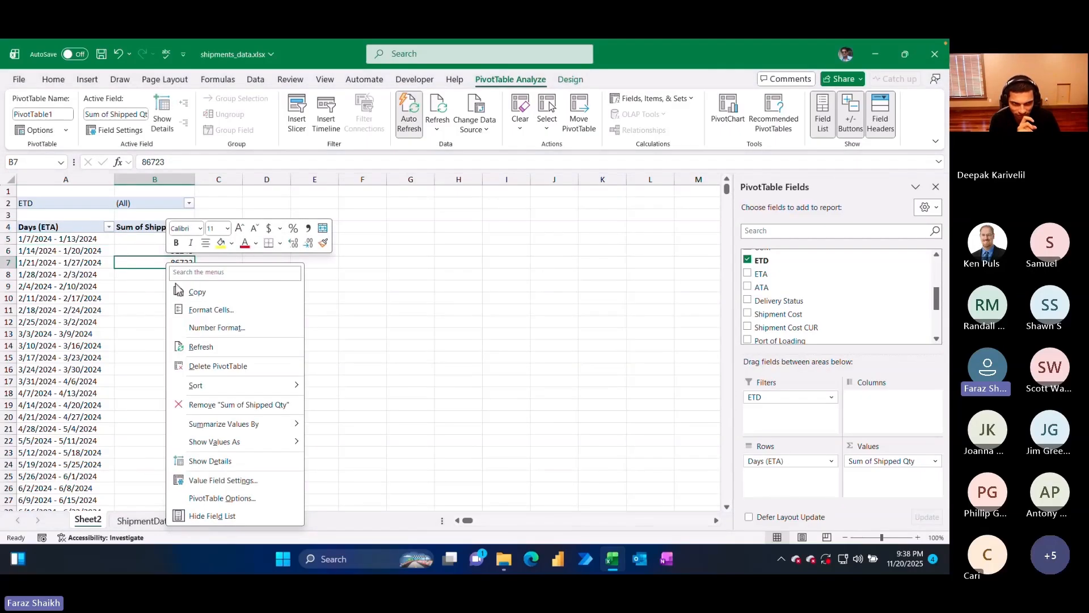
{"action": "left_click", "coordinate": [193, 328]}
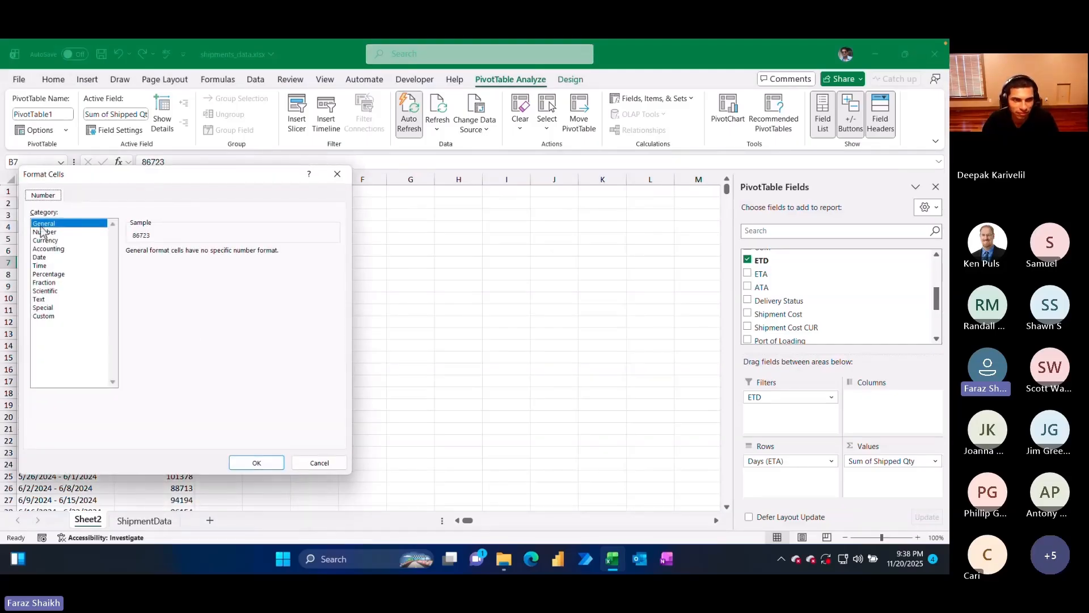
{"action": "left_click", "coordinate": [44, 233]}
{"action": "left_click", "coordinate": [130, 267]}
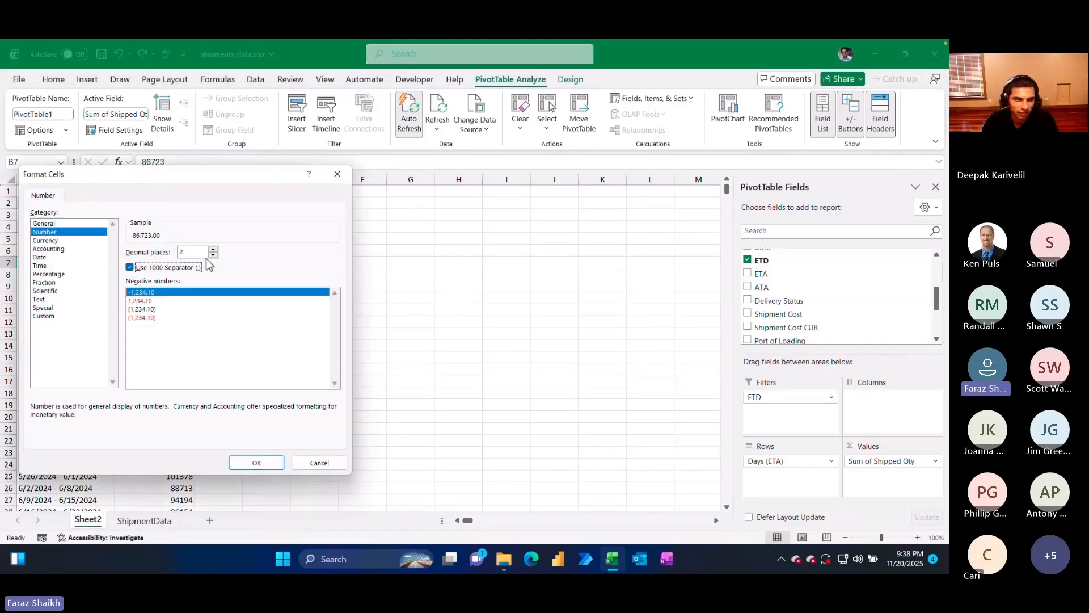
{"action": "left_click", "coordinate": [150, 317]}
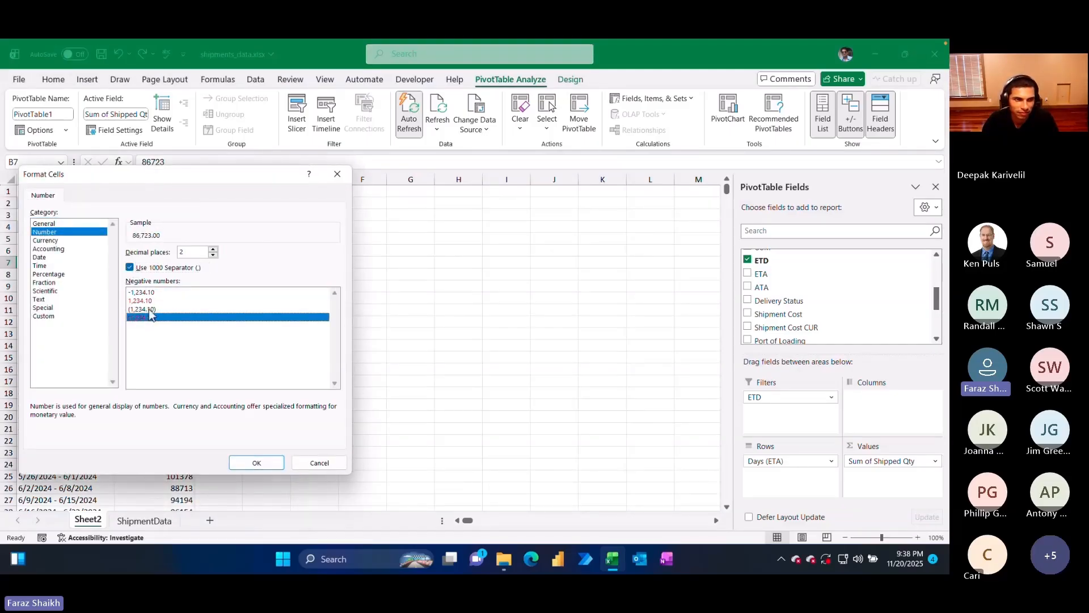
{"action": "left_click", "coordinate": [214, 256]}
{"action": "left_click", "coordinate": [214, 256]}
{"action": "left_click", "coordinate": [257, 463]}
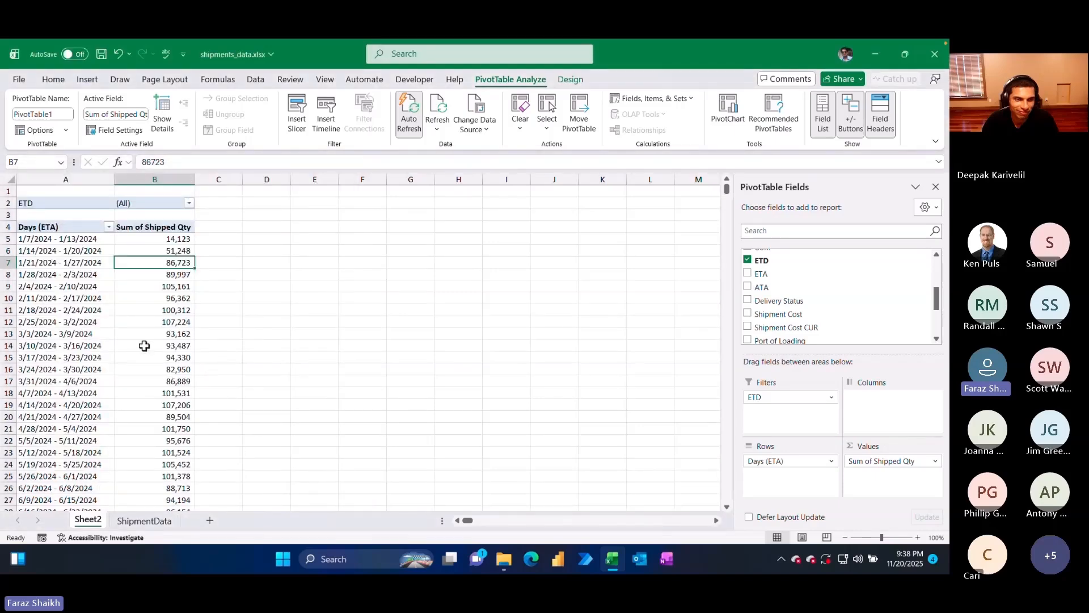
{"action": "scroll", "coordinate": [152, 384], "scroll_direction": "down", "scroll_amount": 16}
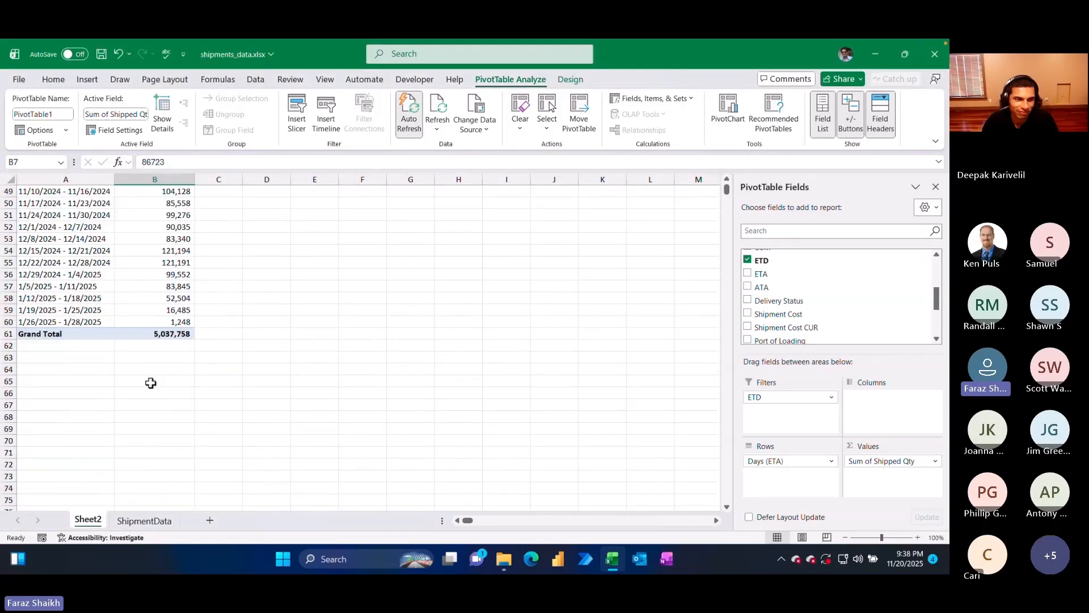
{"action": "scroll", "coordinate": [131, 313], "scroll_direction": "up", "scroll_amount": 16}
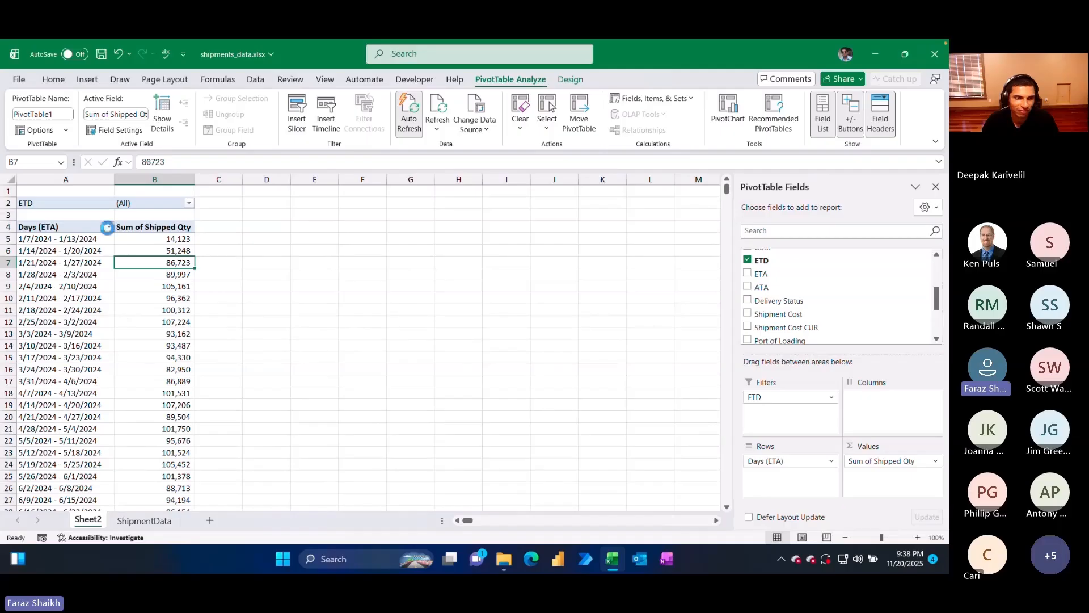
- Sort the weekly ETA rows in descending order by Sum of Shipped Qty and examine the two highest weeks
{"action": "left_click", "coordinate": [108, 227]}
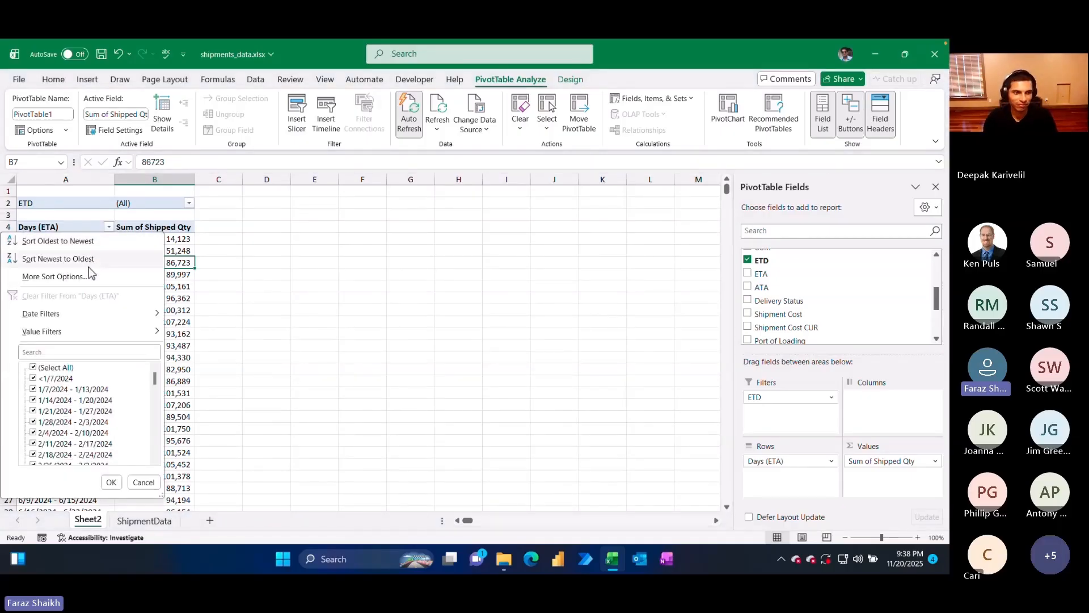
{"action": "left_click", "coordinate": [88, 277]}
{"action": "left_click", "coordinate": [440, 294]}
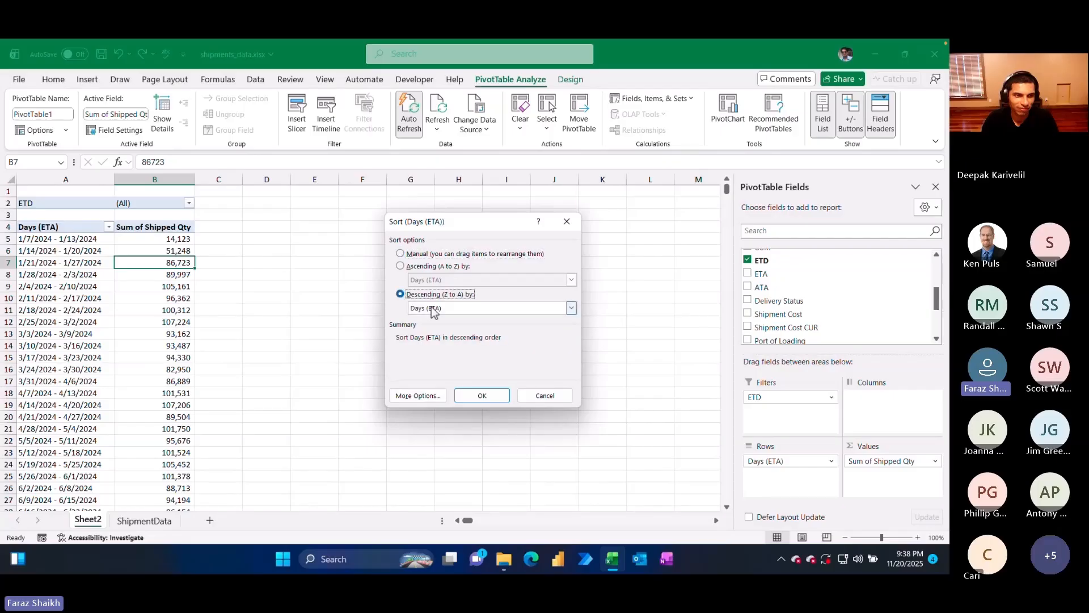
{"action": "left_click", "coordinate": [438, 307]}
{"action": "left_click", "coordinate": [436, 328]}
{"action": "left_click", "coordinate": [471, 393]}
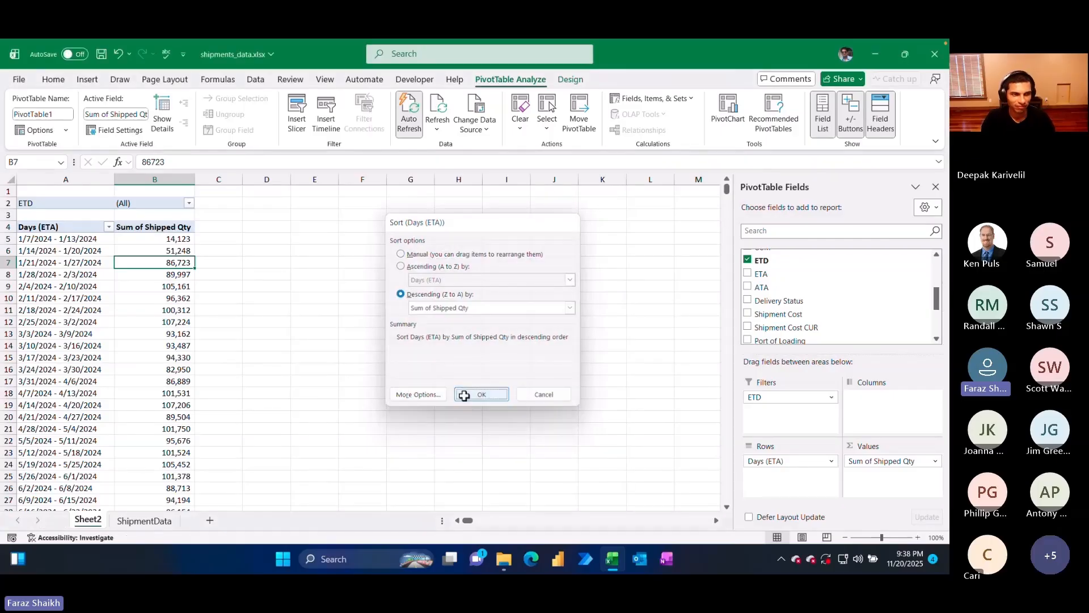
{"action": "left_click_drag", "start_coordinate": [91, 238], "coordinate": [158, 253]}
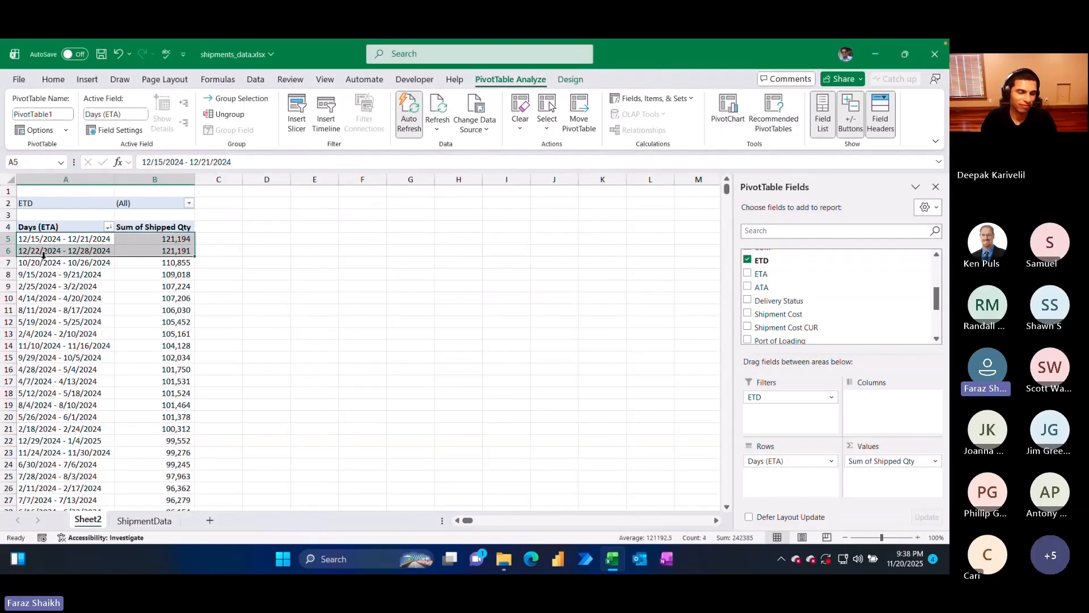
{"action": "left_click_drag", "start_coordinate": [37, 238], "coordinate": [65, 250]}
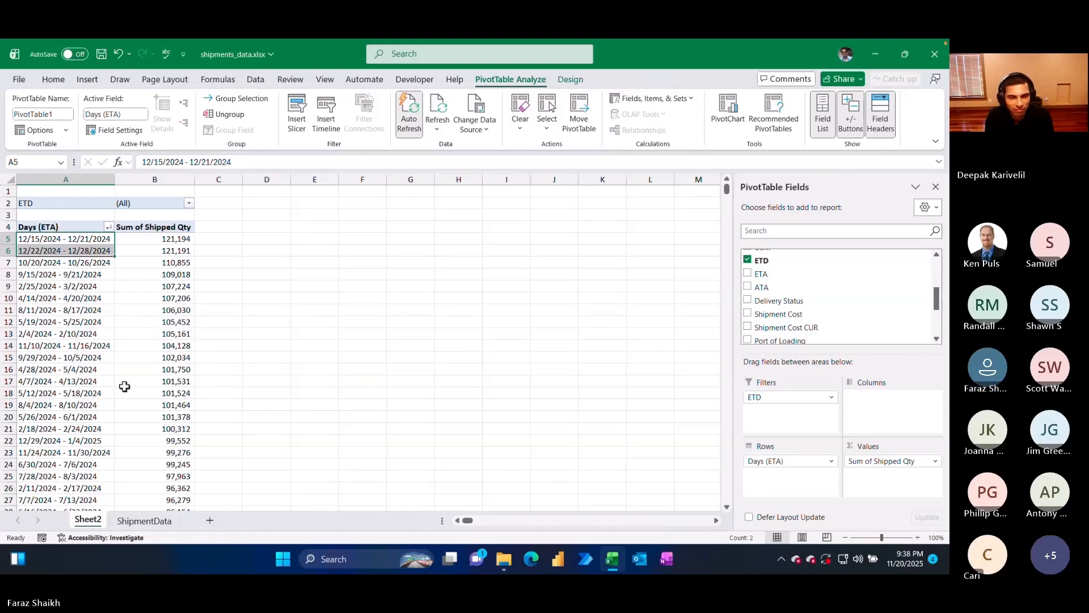
- Open the ShipmentData sheet and select a cell in the UoM column
{"action": "left_click", "coordinate": [130, 521]}
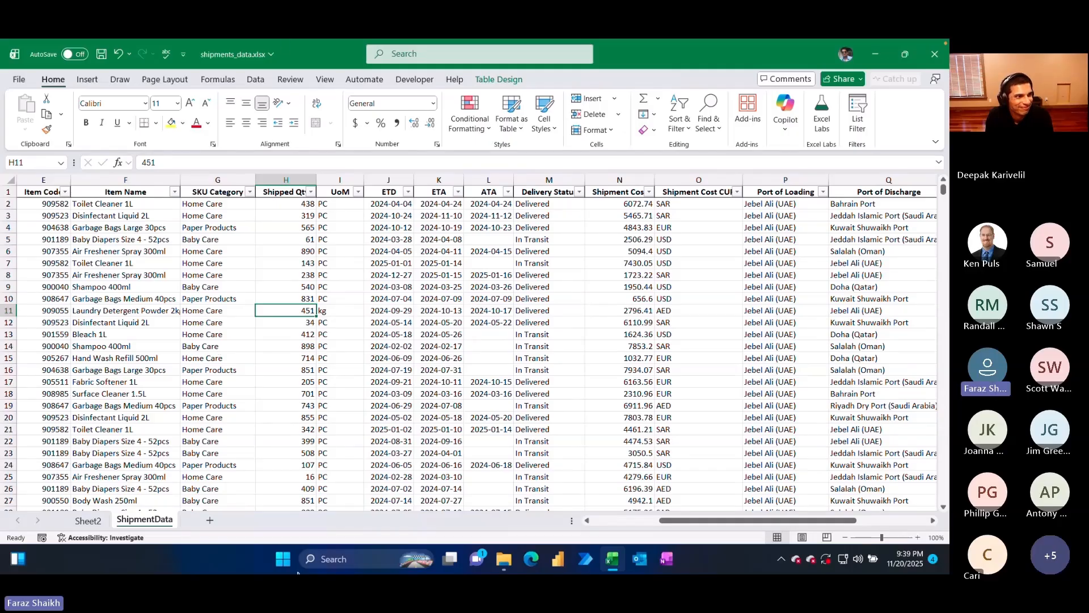
{"action": "left_click", "coordinate": [331, 264]}
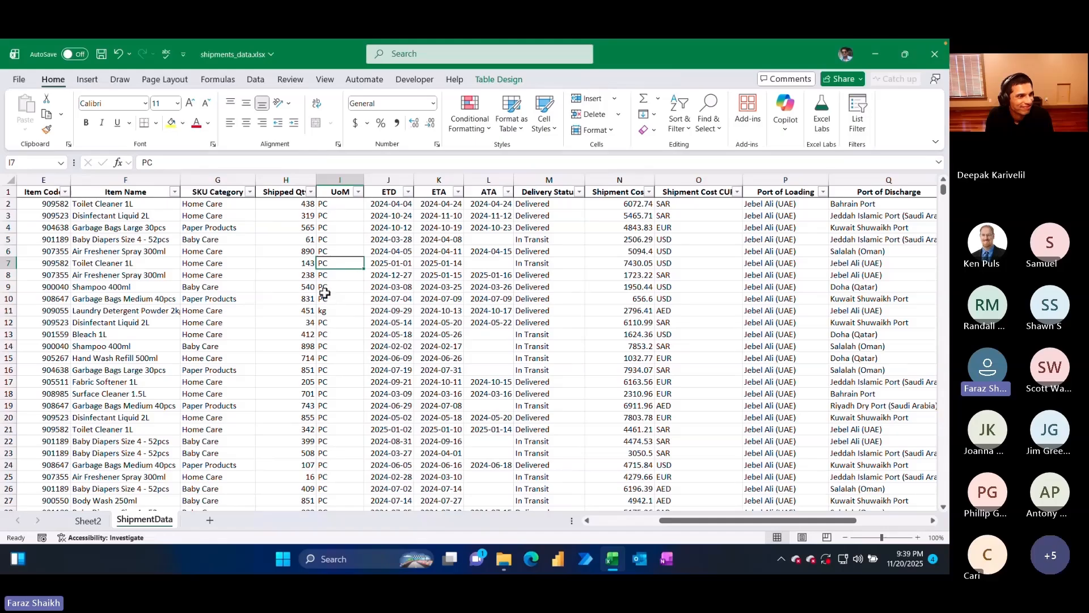
- Remove the grouped Days (ETA) rows and the Sum of Shipped Qty values from the PivotTable on Sheet2
{"action": "left_click_drag", "start_coordinate": [668, 523], "coordinate": [569, 526]}
{"action": "left_click", "coordinate": [168, 221]}
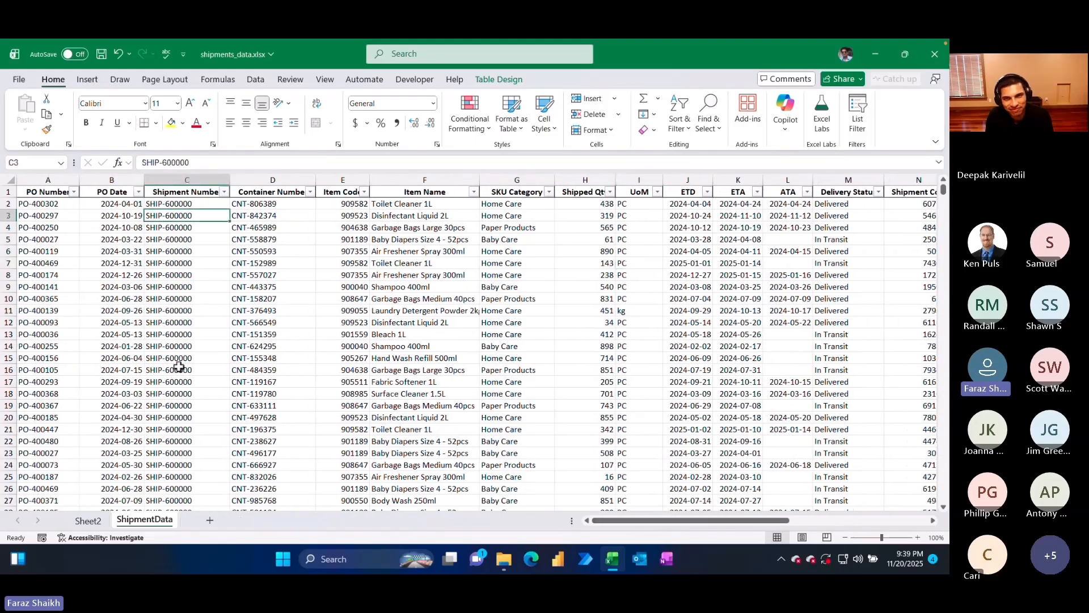
{"action": "left_click", "coordinate": [88, 520]}
{"action": "left_click_drag", "start_coordinate": [65, 239], "coordinate": [109, 256]}
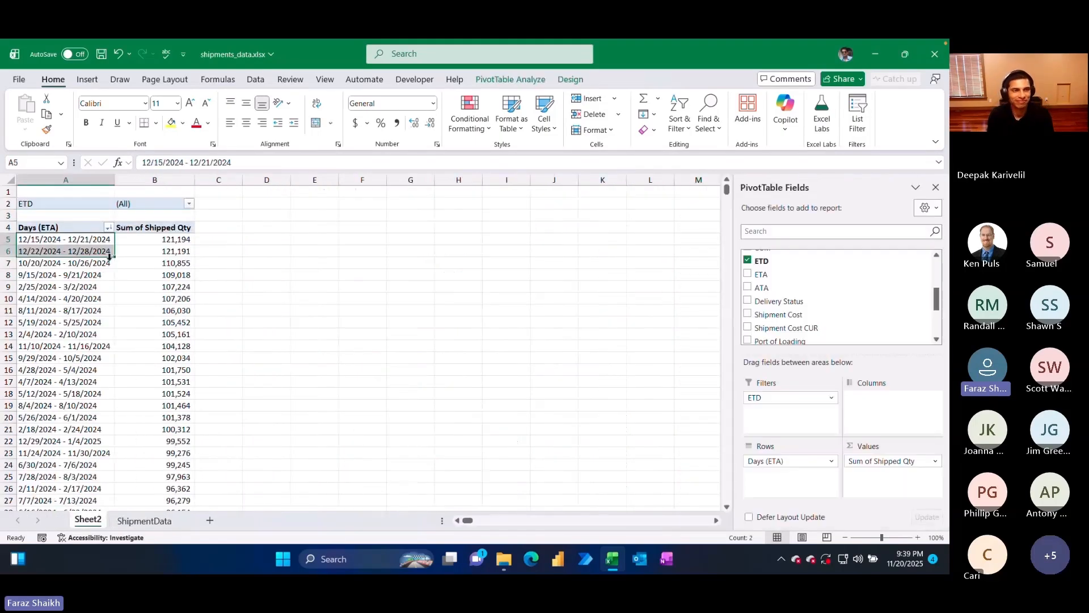
{"action": "left_click", "coordinate": [79, 275]}
{"action": "right_click", "coordinate": [88, 311]}
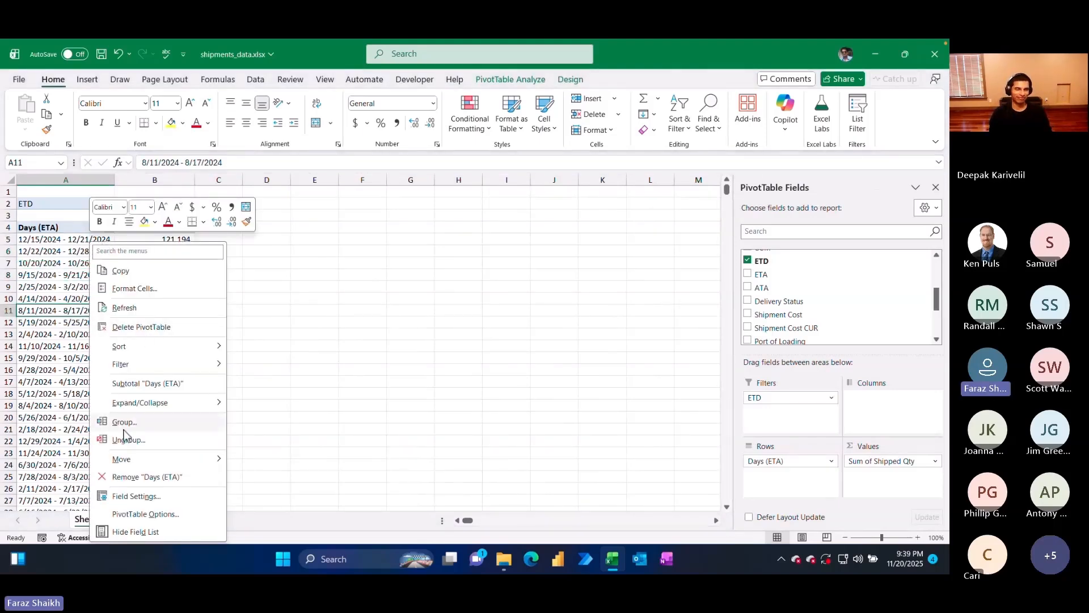
{"action": "left_click", "coordinate": [136, 477]}
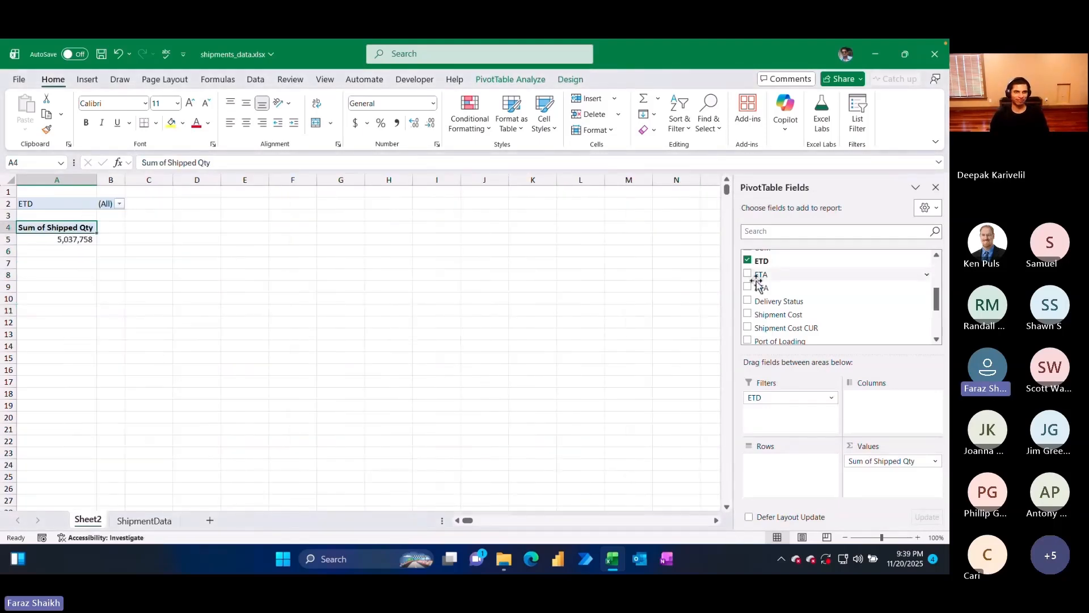
{"action": "left_click_drag", "start_coordinate": [889, 463], "coordinate": [678, 397]}
- Add Port of Loading to the PivotTable rows and Shipment Number to the values as a count
{"action": "scroll", "coordinate": [769, 295], "scroll_direction": "down", "scroll_amount": 1}
{"action": "scroll", "coordinate": [769, 292], "scroll_direction": "up", "scroll_amount": 2}
{"action": "scroll", "coordinate": [768, 294], "scroll_direction": "down", "scroll_amount": 2}
{"action": "scroll", "coordinate": [769, 295], "scroll_direction": "up", "scroll_amount": 4}
{"action": "scroll", "coordinate": [768, 298], "scroll_direction": "down", "scroll_amount": 2}
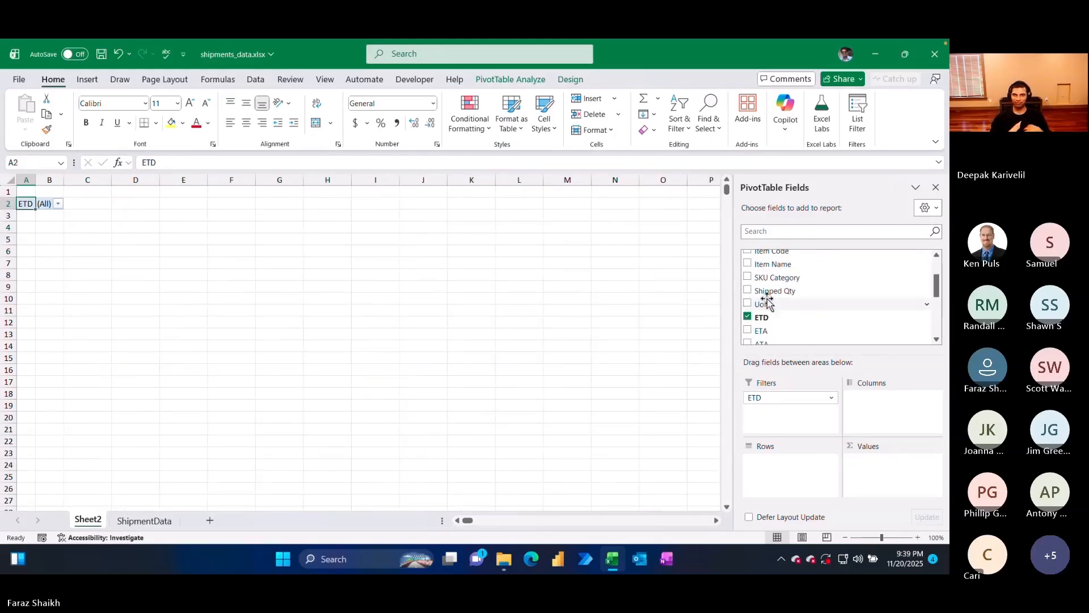
{"action": "scroll", "coordinate": [771, 302], "scroll_direction": "down", "scroll_amount": 2}
{"action": "left_click_drag", "start_coordinate": [780, 279], "coordinate": [765, 476]}
{"action": "scroll", "coordinate": [795, 318], "scroll_direction": "down", "scroll_amount": 1}
{"action": "scroll", "coordinate": [795, 315], "scroll_direction": "up", "scroll_amount": 5}
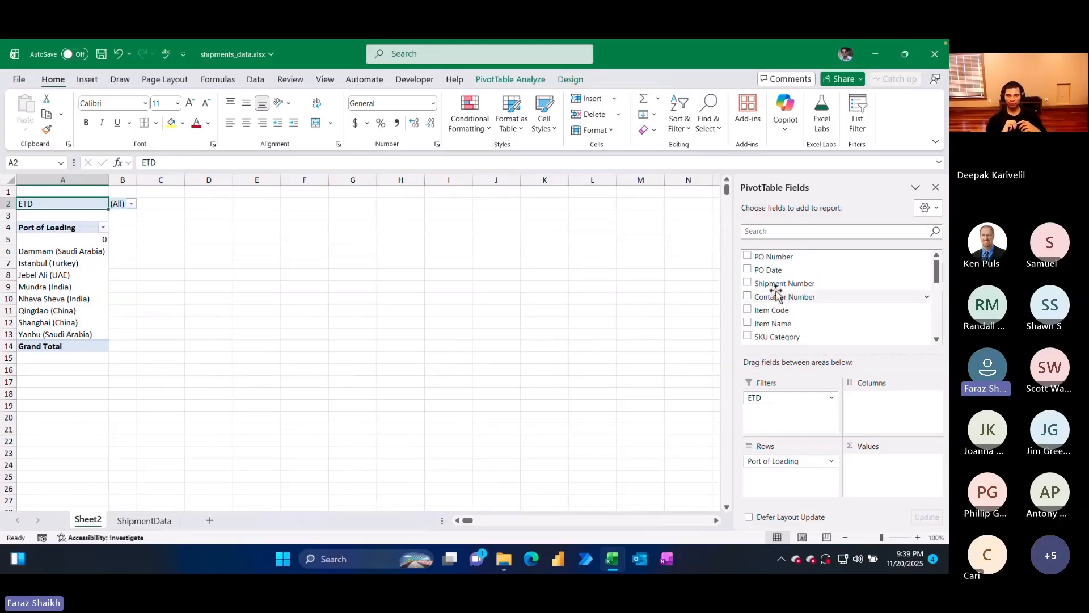
{"action": "left_click_drag", "start_coordinate": [788, 283], "coordinate": [881, 479]}
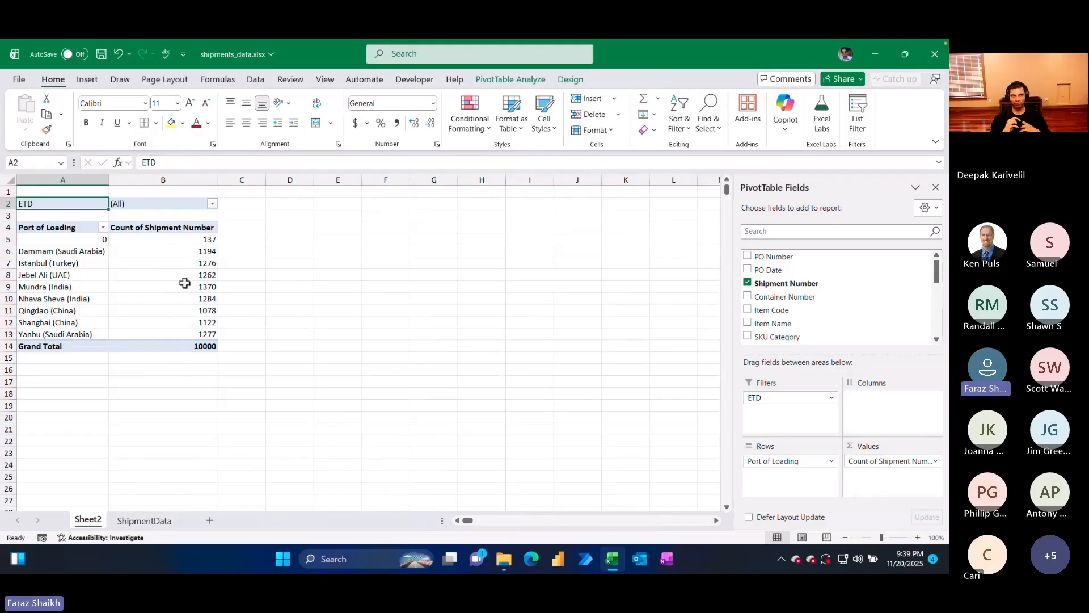
- Set the Count of Shipment Number format to Number with thousands separator, 0 decimal places and negatives in red parentheses
{"action": "right_click", "coordinate": [200, 287]}
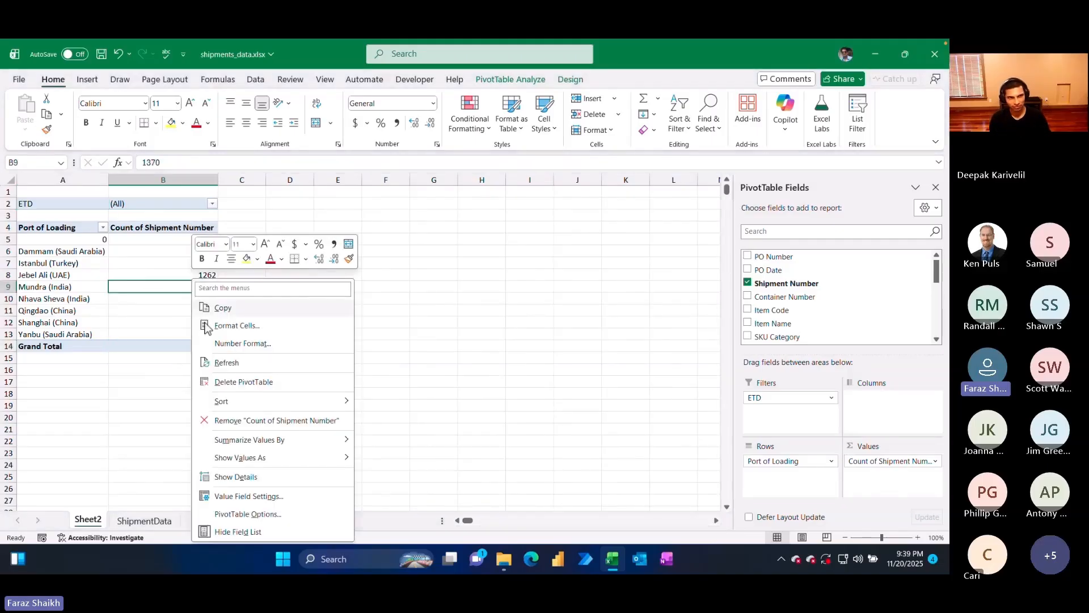
{"action": "left_click", "coordinate": [204, 342]}
{"action": "left_click", "coordinate": [64, 245]}
{"action": "left_click", "coordinate": [149, 281]}
{"action": "left_click", "coordinate": [163, 332]}
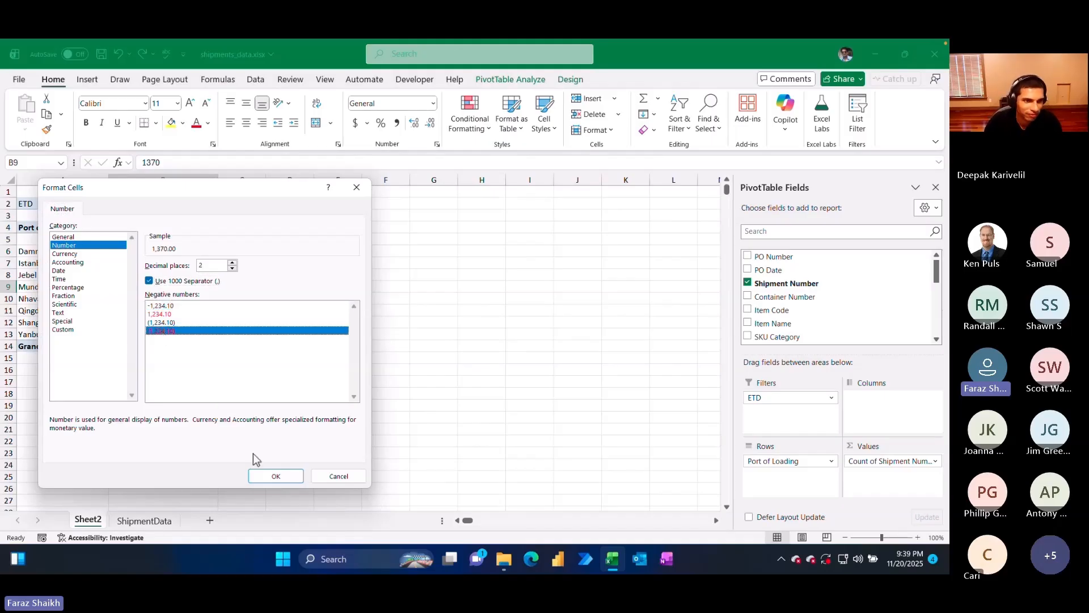
{"action": "left_click", "coordinate": [233, 270]}
{"action": "left_click", "coordinate": [233, 271]}
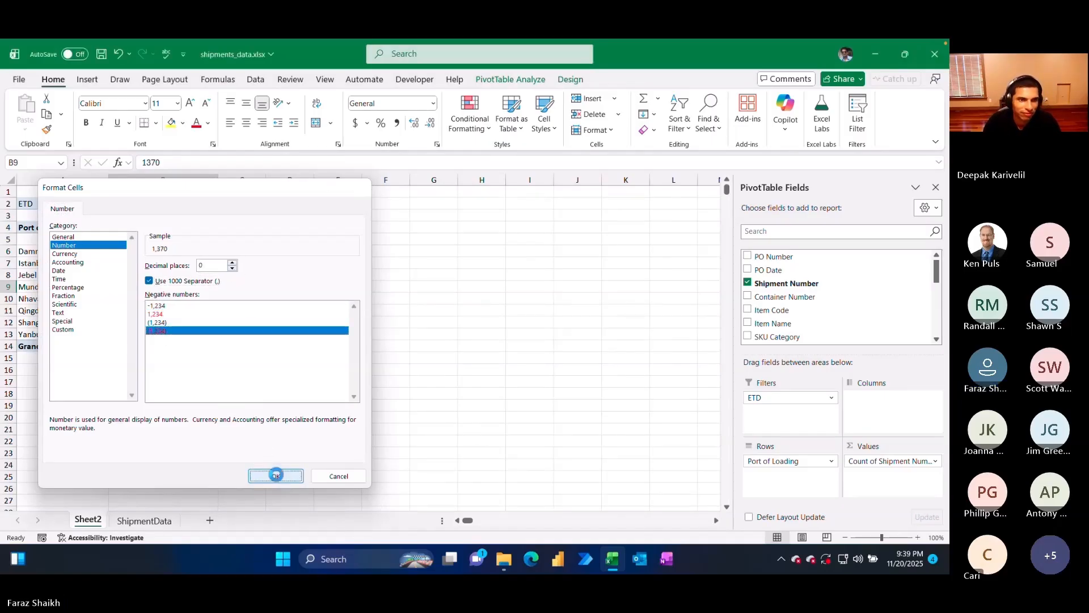
{"action": "left_click", "coordinate": [275, 475]}
{"action": "left_click", "coordinate": [209, 357]}
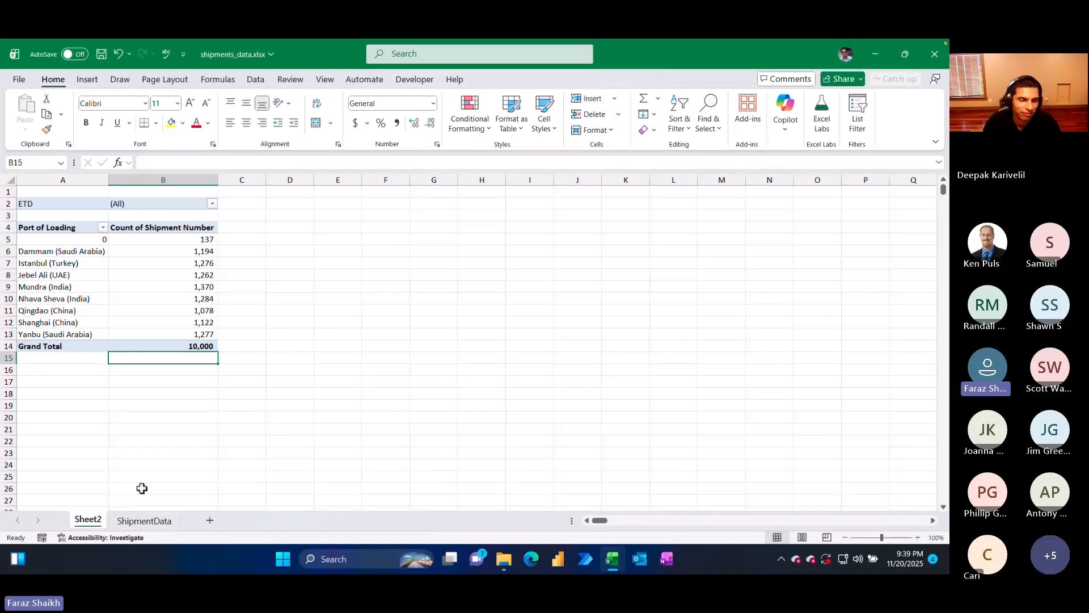
- Enter =UNIQUE(ShipmentData!C:C) in cell D4 of Sheet2 to list the distinct shipment numbers
{"action": "left_click_drag", "start_coordinate": [176, 239], "coordinate": [163, 334]}
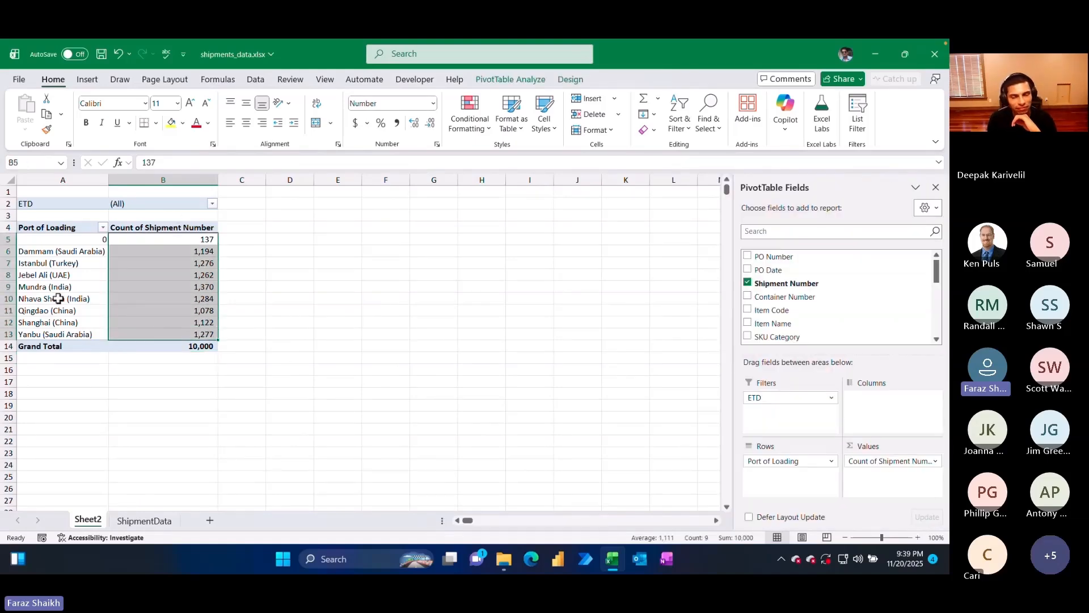
{"action": "left_click", "coordinate": [145, 520]}
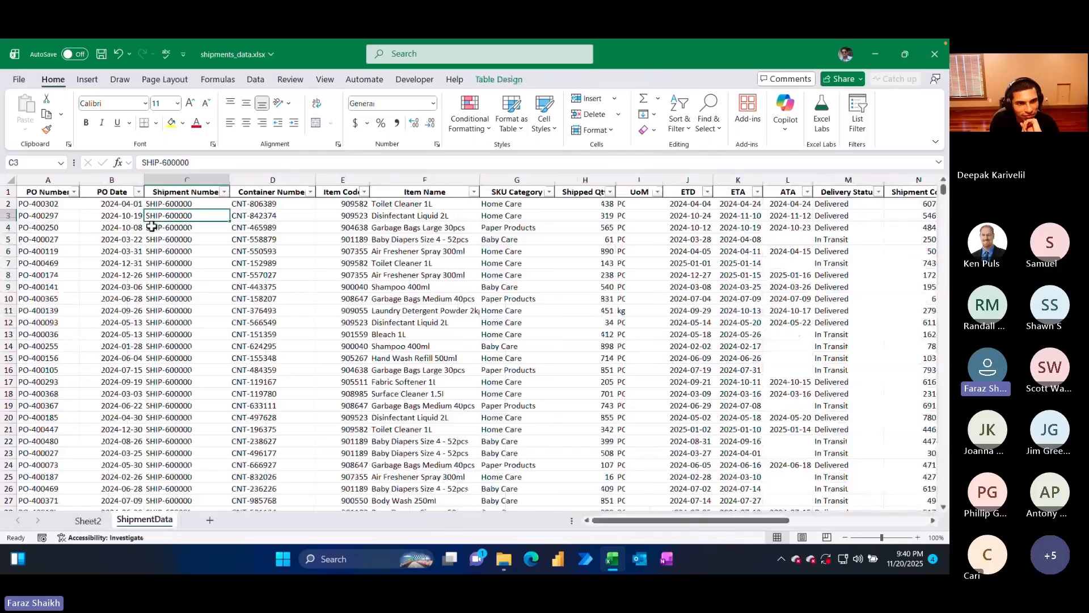
{"action": "left_click", "coordinate": [194, 205]}
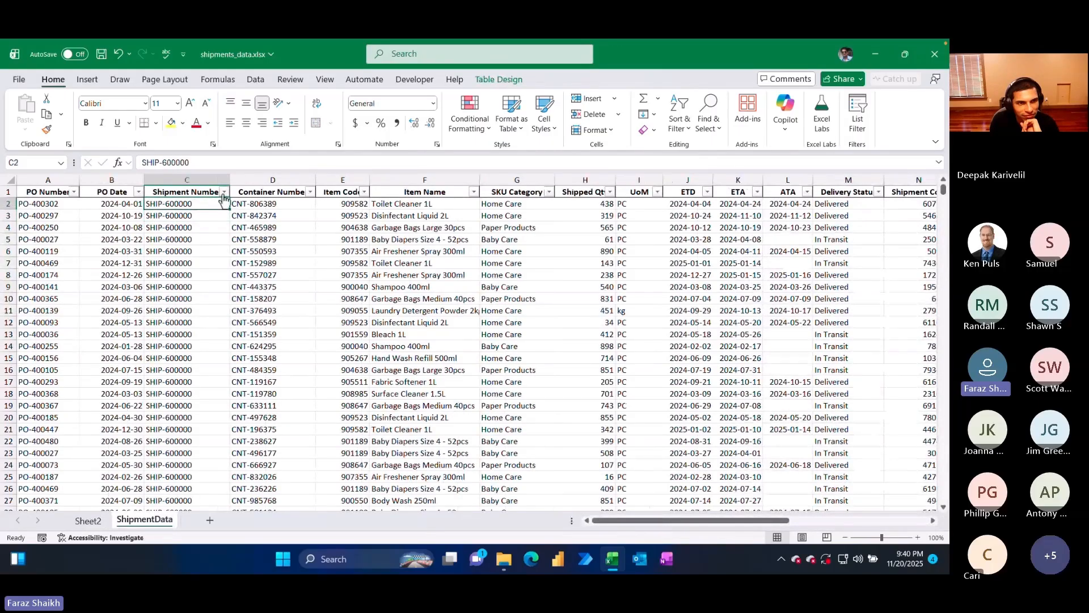
{"action": "left_click", "coordinate": [88, 520]}
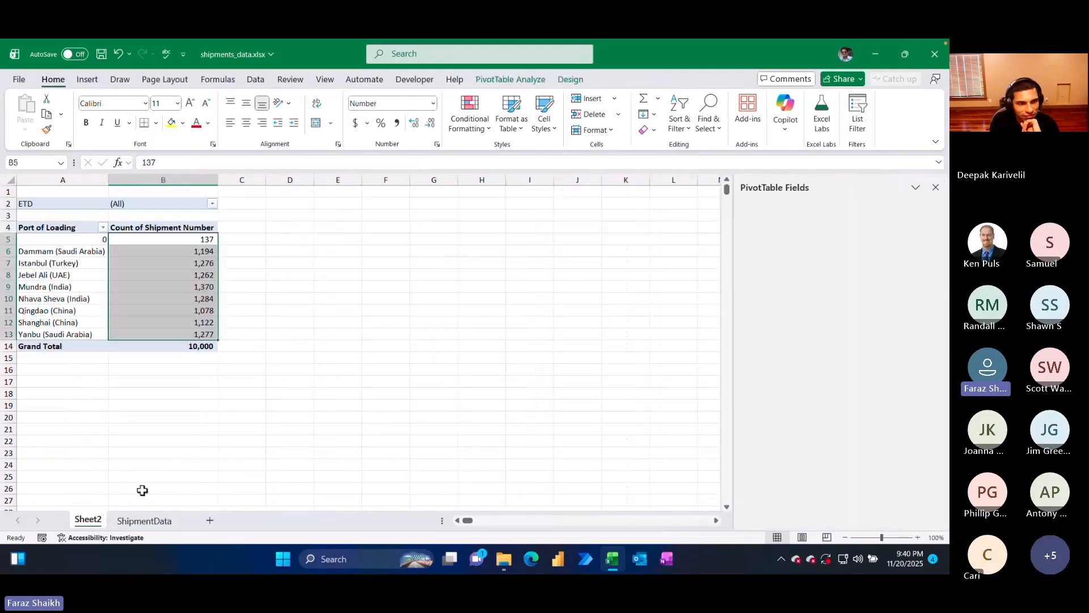
{"action": "left_click", "coordinate": [301, 226]}
{"action": "type", "text": "=uni"}
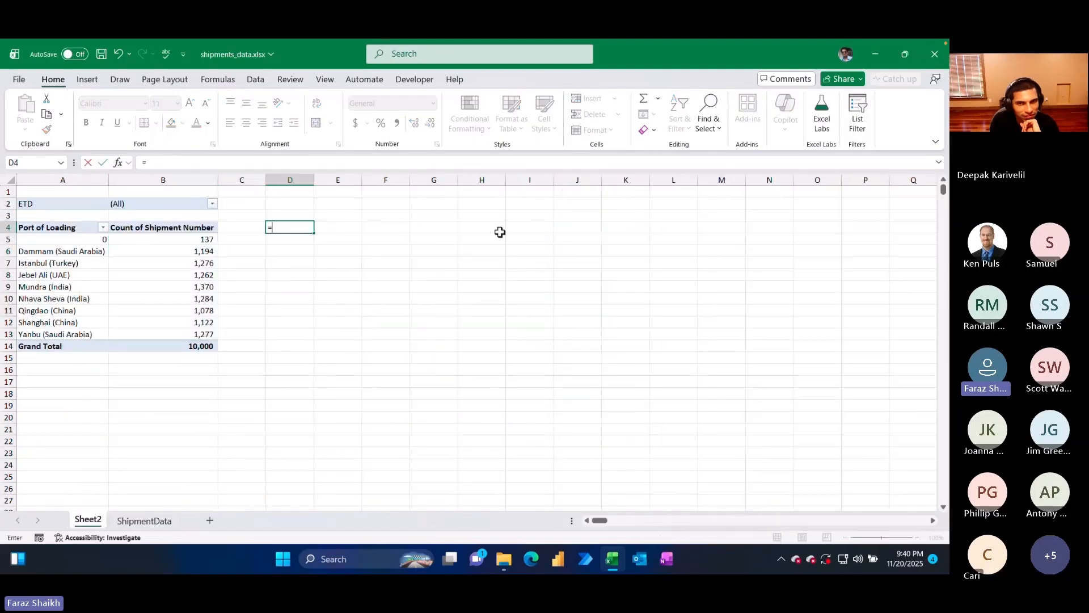
{"action": "key", "text": "Down"}
{"action": "key", "text": "Down"}
{"action": "key", "text": "Tab"}
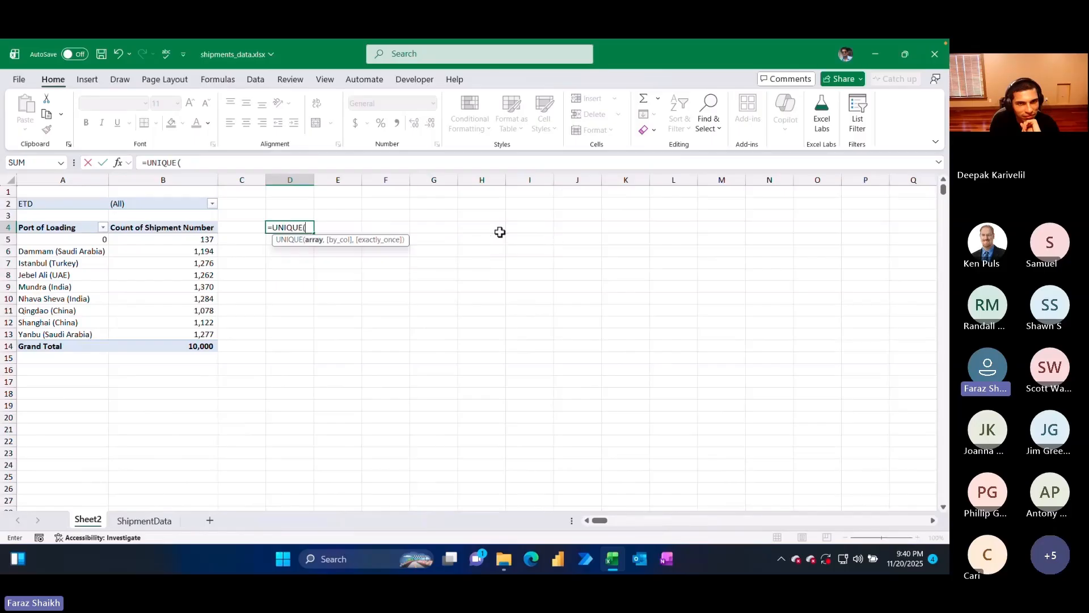
{"action": "left_click", "coordinate": [135, 521]}
{"action": "left_click", "coordinate": [182, 180]}
{"action": "key", "text": "Return"}
- Change the D4 formula to =COUNTA(UNIQUE(ShipmentData!C:C))-1 to count the distinct shipment numbers without the header
{"action": "left_click", "coordinate": [288, 223]}
{"action": "double_click", "coordinate": [288, 222]}
{"action": "key", "text": "Home"}
{"action": "key", "text": "Right"}
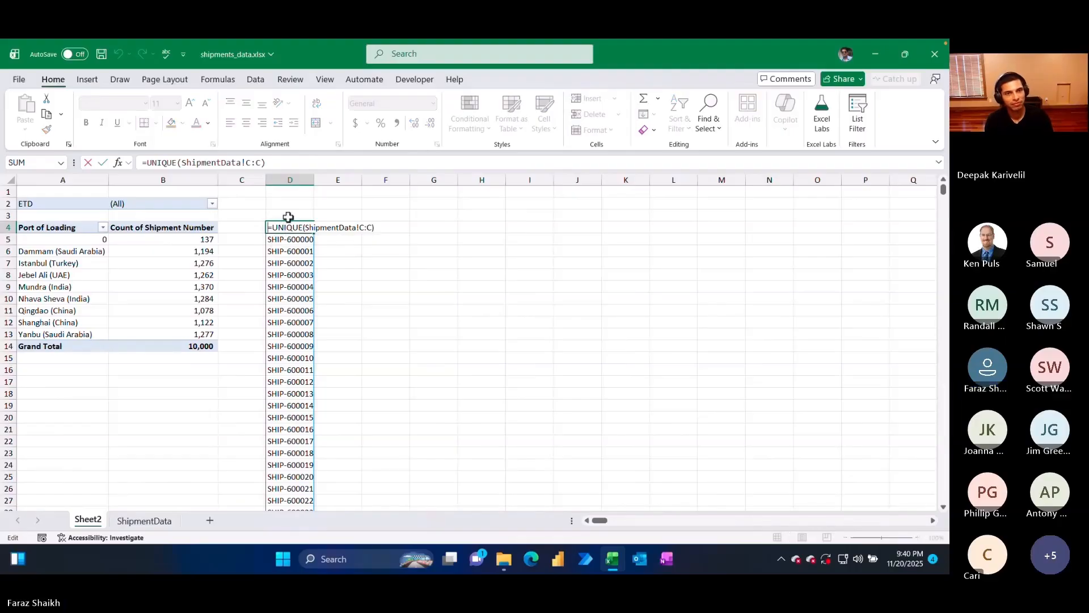
{"action": "type", "text": "count"}
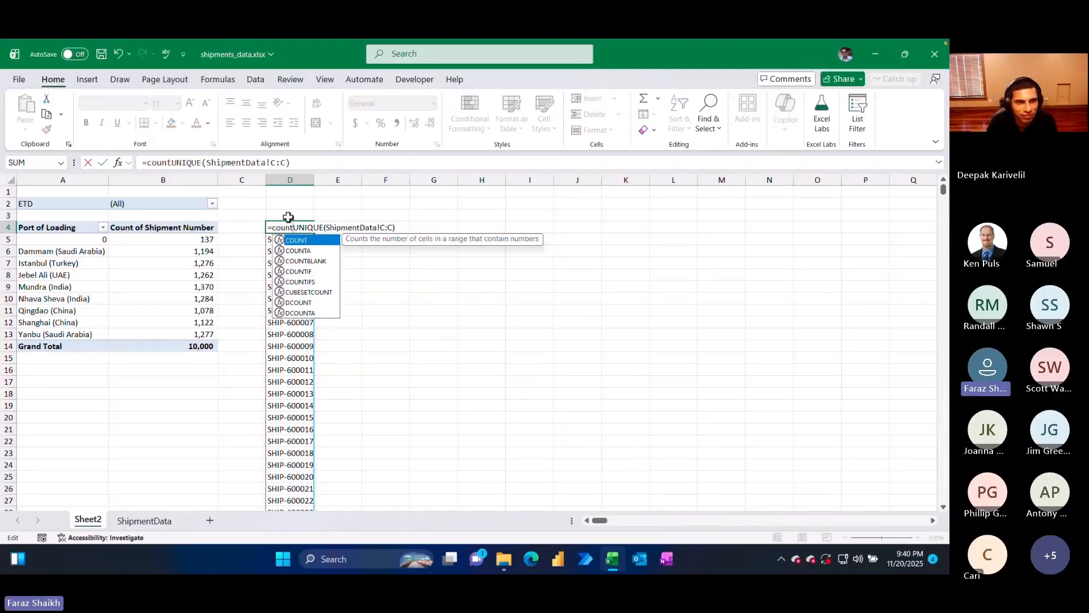
{"action": "key", "text": "Down"}
{"action": "key", "text": "Tab"}
{"action": "key", "text": "End"}
{"action": "type", "text": ","}
{"action": "key", "text": "BackSpace"}
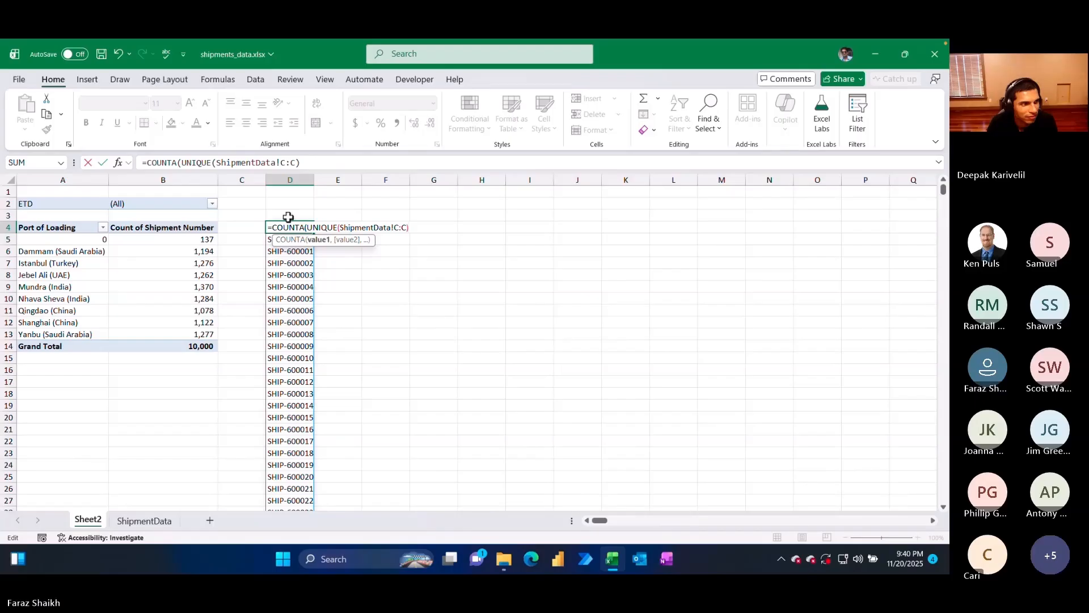
{"action": "type", "text": ")-1"}
{"action": "key", "text": "ctrl+Return"}
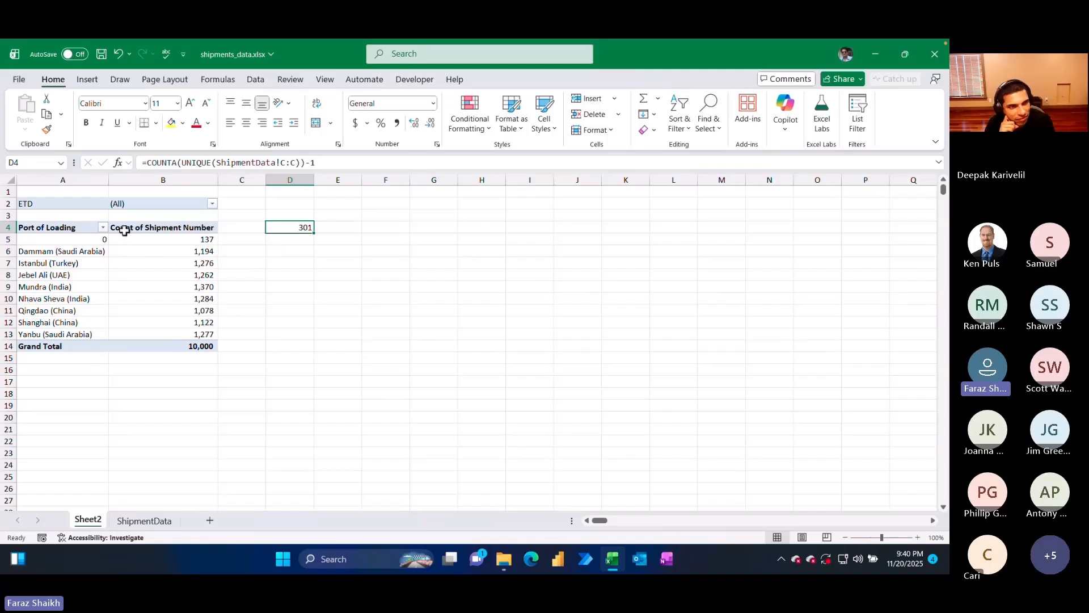
- Undo the COUNTA change in D4 to restore the plain UNIQUE formula
{"action": "left_click_drag", "start_coordinate": [109, 220], "coordinate": [213, 233]}
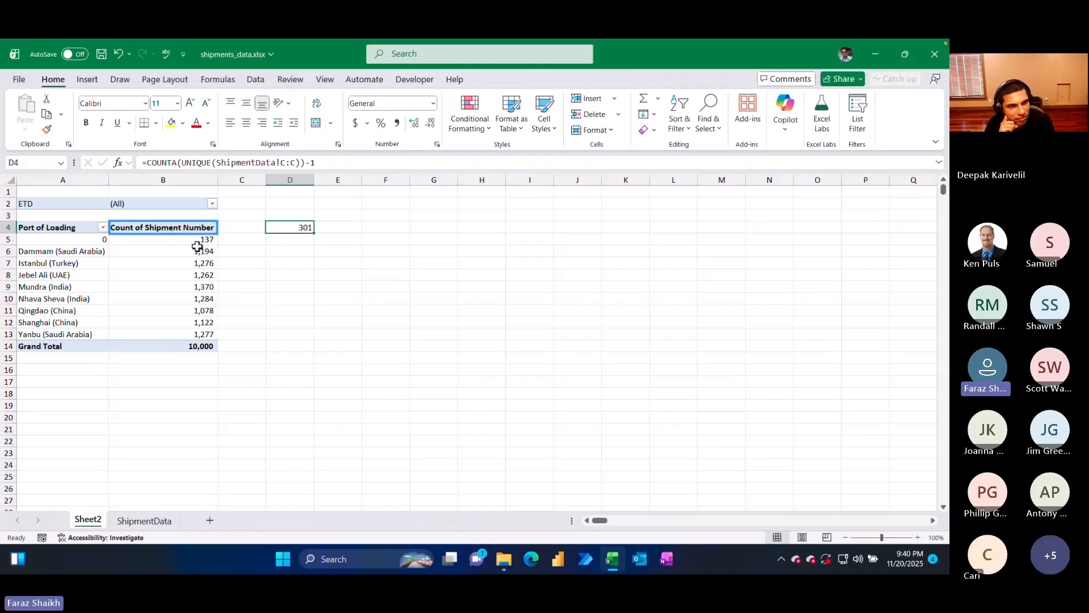
{"action": "key", "text": "BackSpace"}
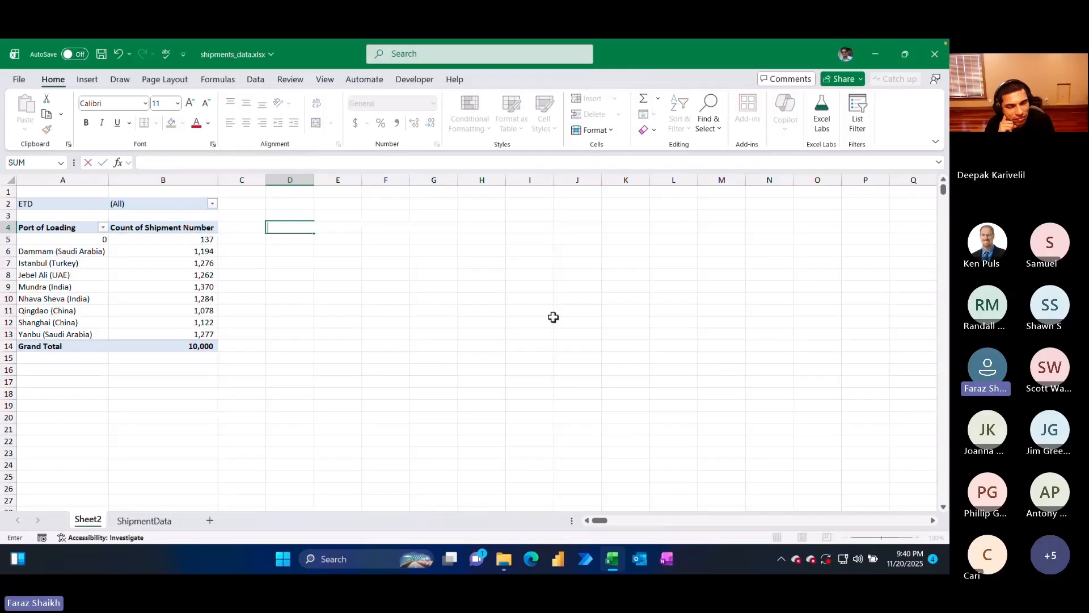
{"action": "key", "text": "Escape"}
{"action": "key", "text": "ctrl+z"}
{"action": "key", "text": "ctrl+z"}
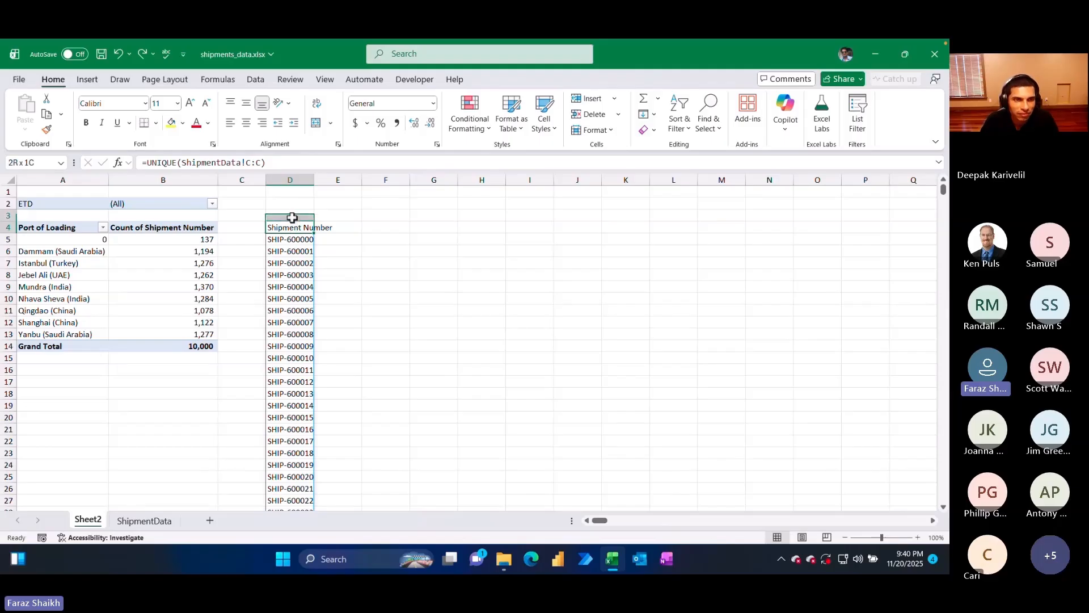
- Move the UNIQUE formula from D4 to D1 and autofit the width of column D
{"action": "left_click_drag", "start_coordinate": [299, 220], "coordinate": [299, 195]}
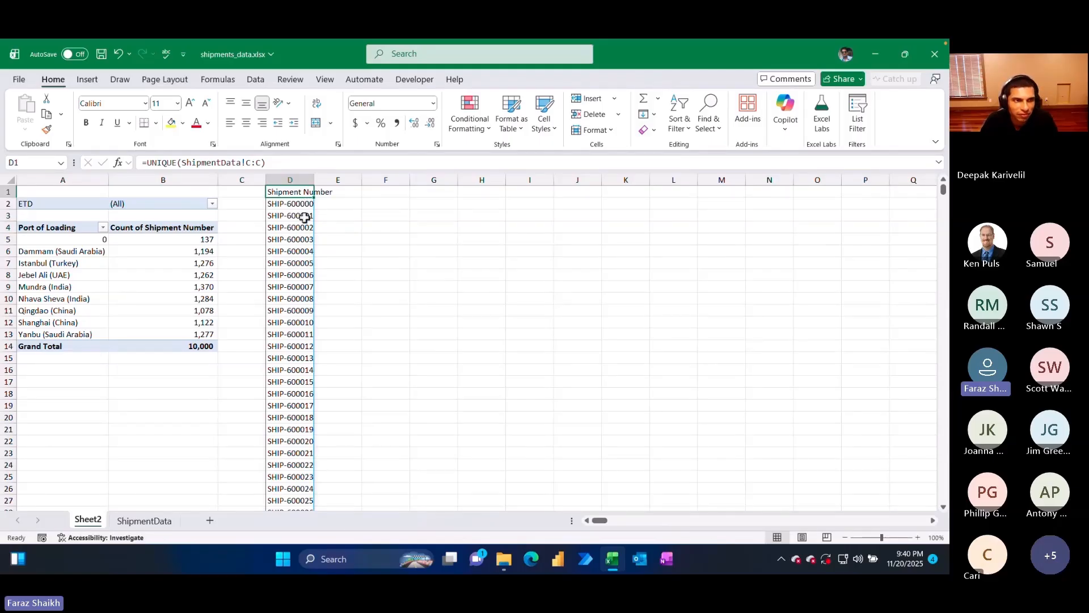
{"action": "double_click", "coordinate": [314, 180]}
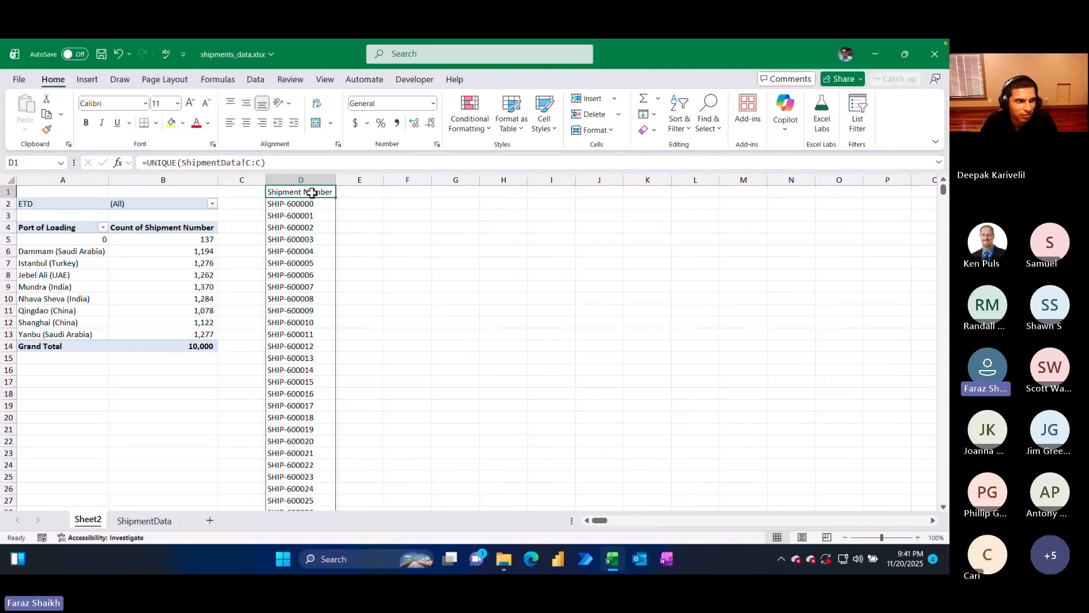
{"action": "double_click", "coordinate": [312, 193]}
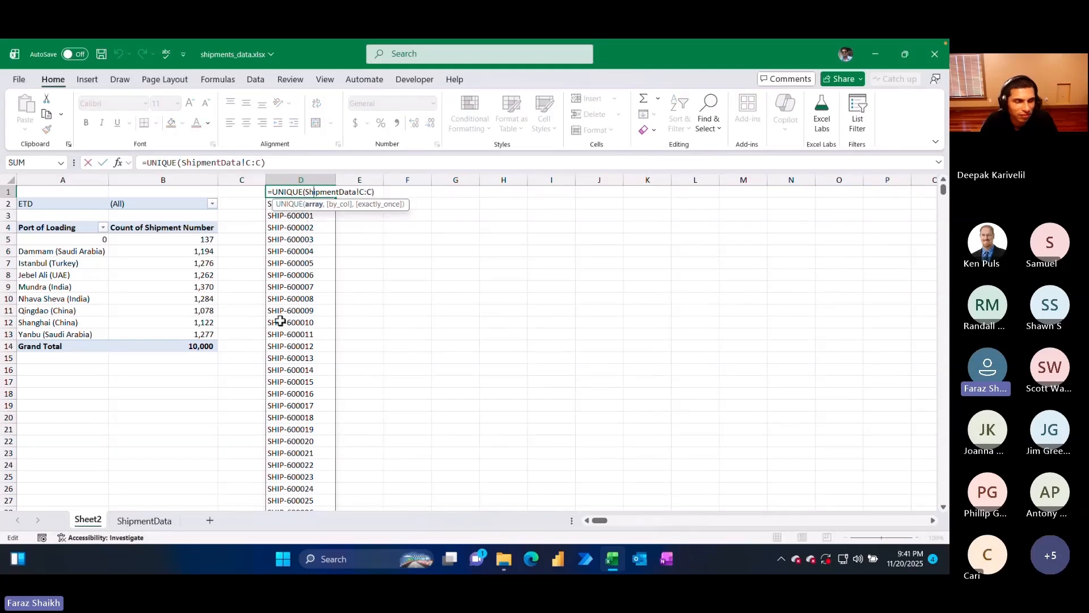
{"action": "key", "text": "Escape"}
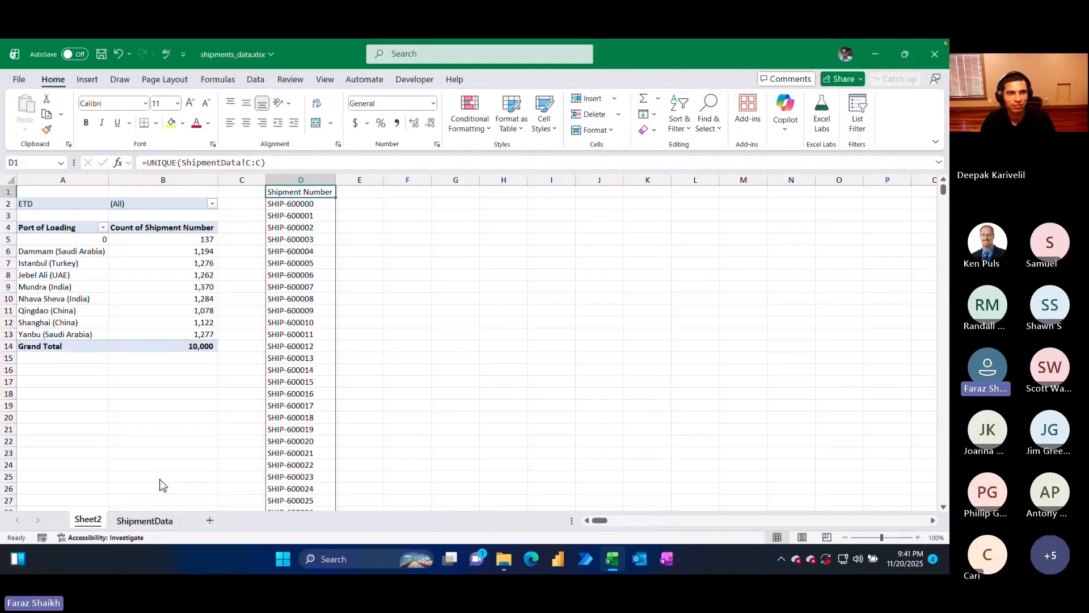
- Examine the Shipment Number column in ShipmentData against the unique list and its formula in column D of Sheet2
{"action": "left_click", "coordinate": [146, 521]}
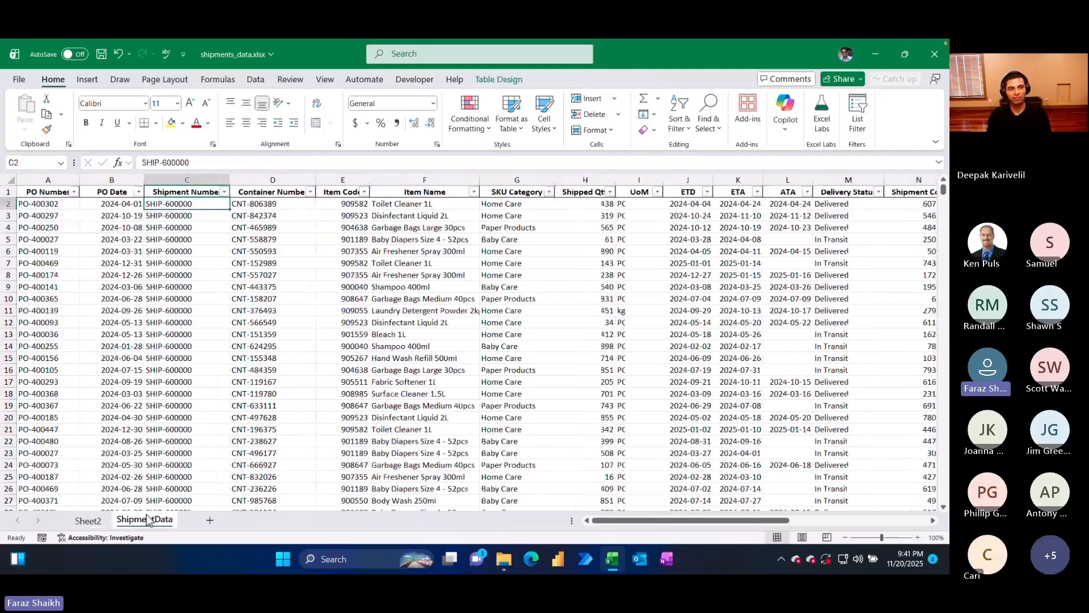
{"action": "left_click", "coordinate": [186, 180]}
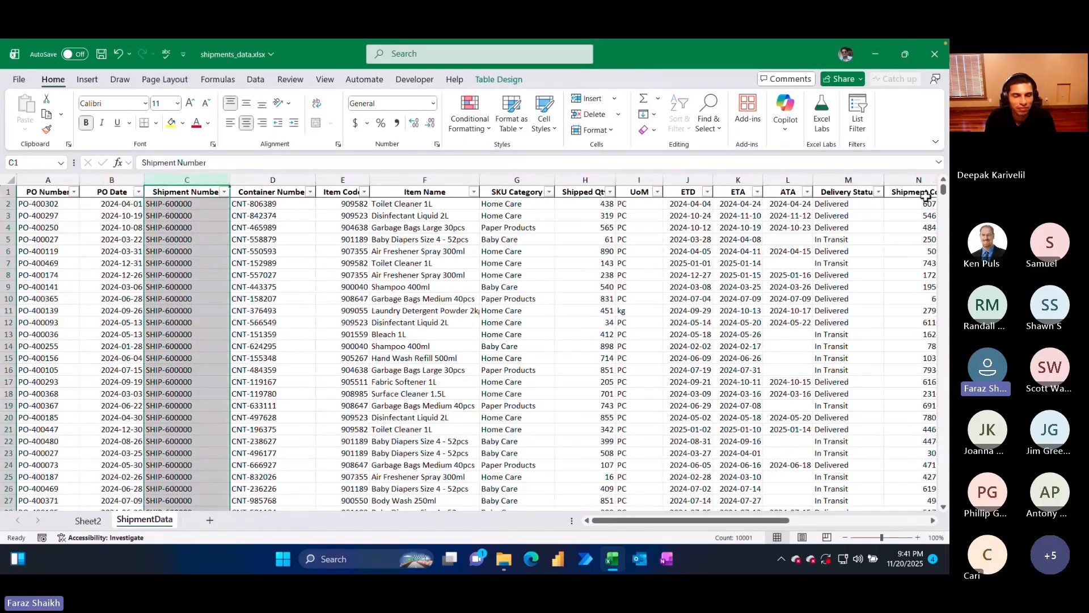
{"action": "left_click_drag", "start_coordinate": [937, 191], "coordinate": [937, 498]}
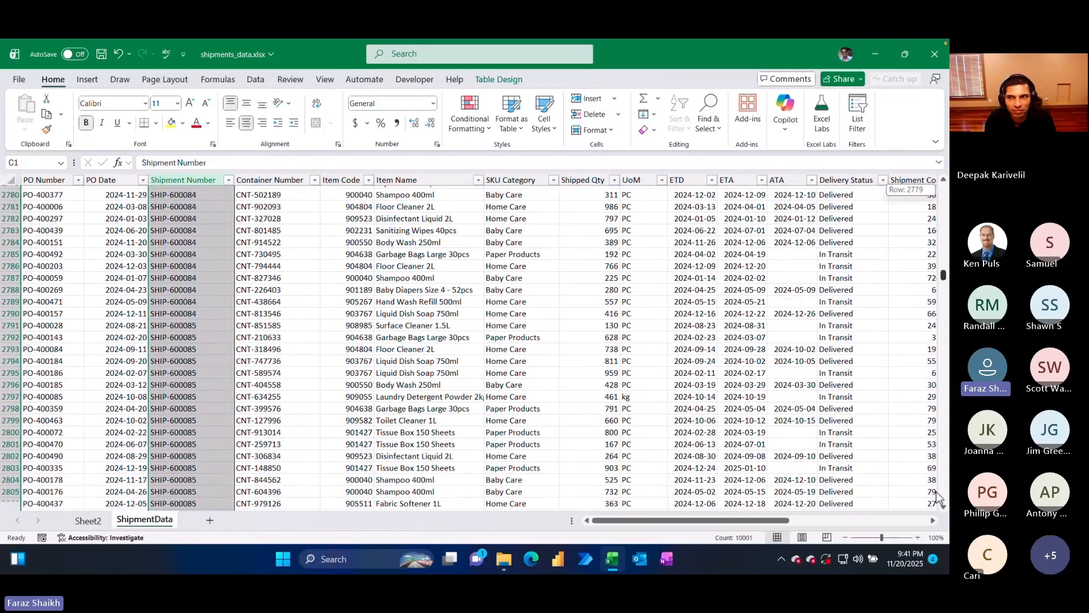
{"action": "left_click_drag", "start_coordinate": [946, 262], "coordinate": [946, 345]}
{"action": "left_click_drag", "start_coordinate": [942, 395], "coordinate": [597, 284]}
{"action": "left_click", "coordinate": [597, 286]}
{"action": "left_click", "coordinate": [88, 521]}
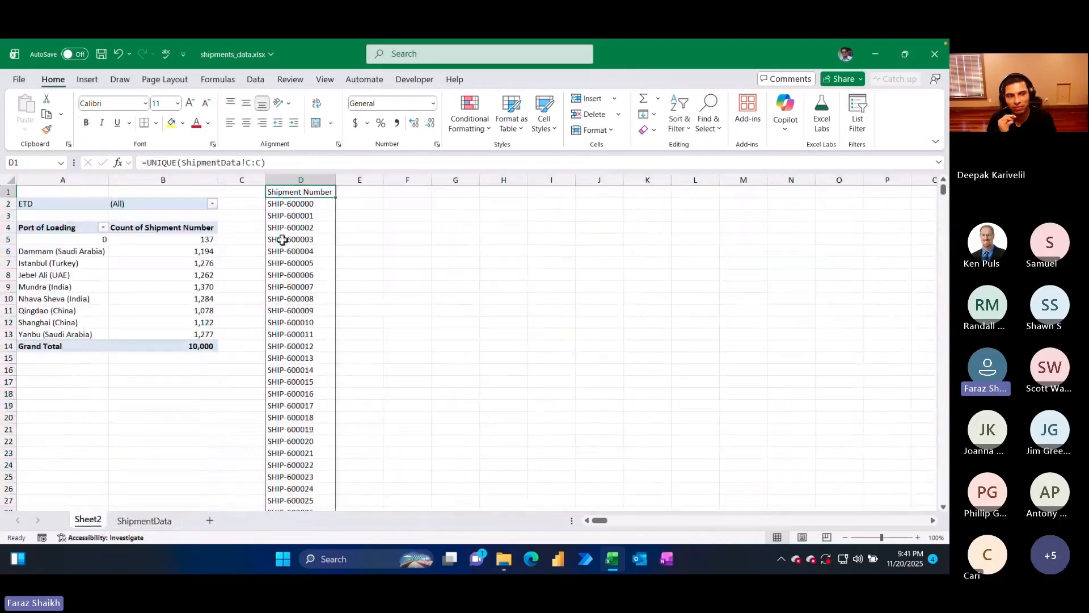
{"action": "mouse_move", "coordinate": [941, 196]}
{"action": "left_mouse_down"}
{"action": "mouse_move", "coordinate": [944, 223]}
{"action": "mouse_move", "coordinate": [945, 188]}
{"action": "left_mouse_up"}
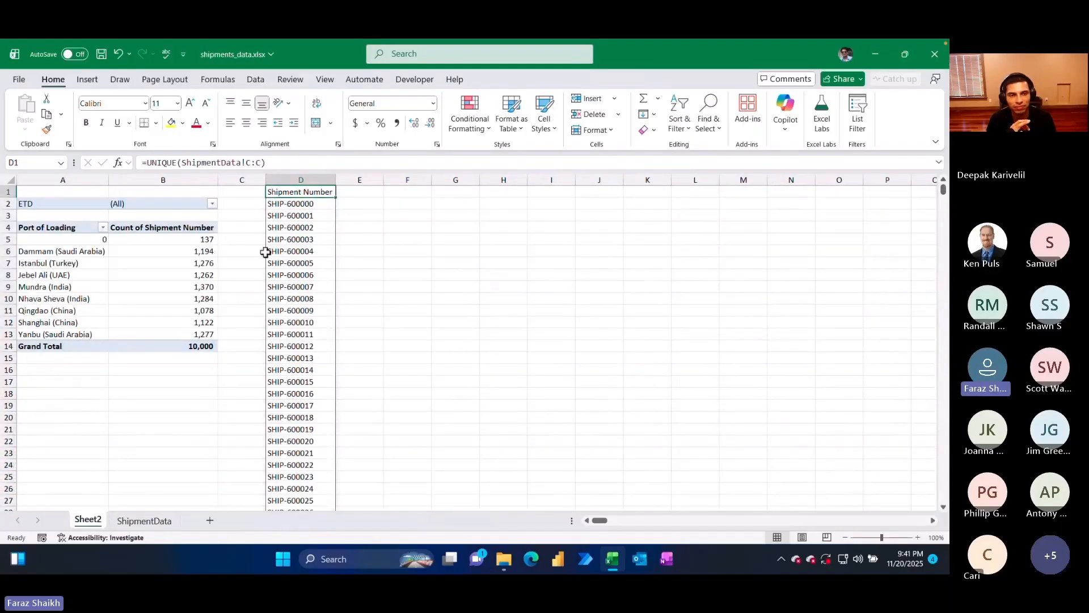
{"action": "double_click", "coordinate": [309, 194]}
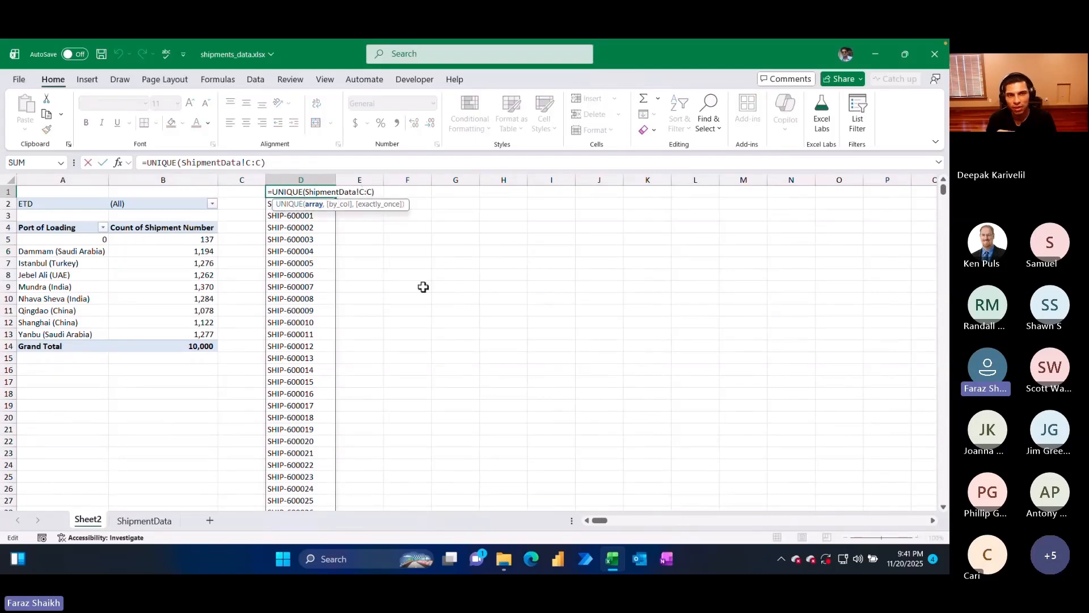
{"action": "key", "text": "Escape"}
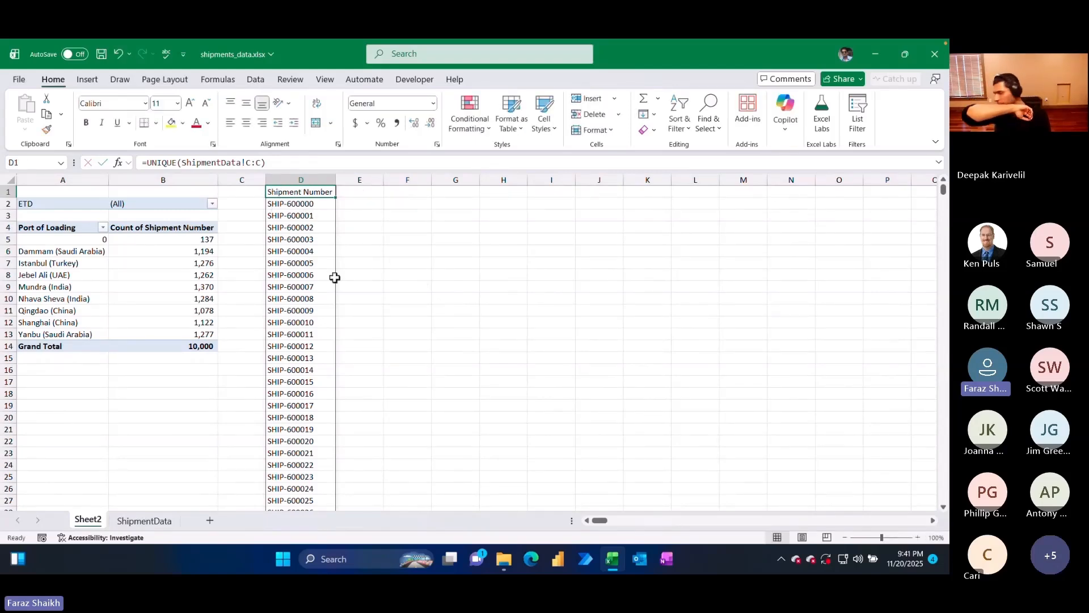
- Clear the UNIQUE formula from D1 and enter =B4:B14 in D4 to reference the PivotTable's shipment counts
{"action": "key", "text": "BackSpace"}
{"action": "key", "text": "Return"}
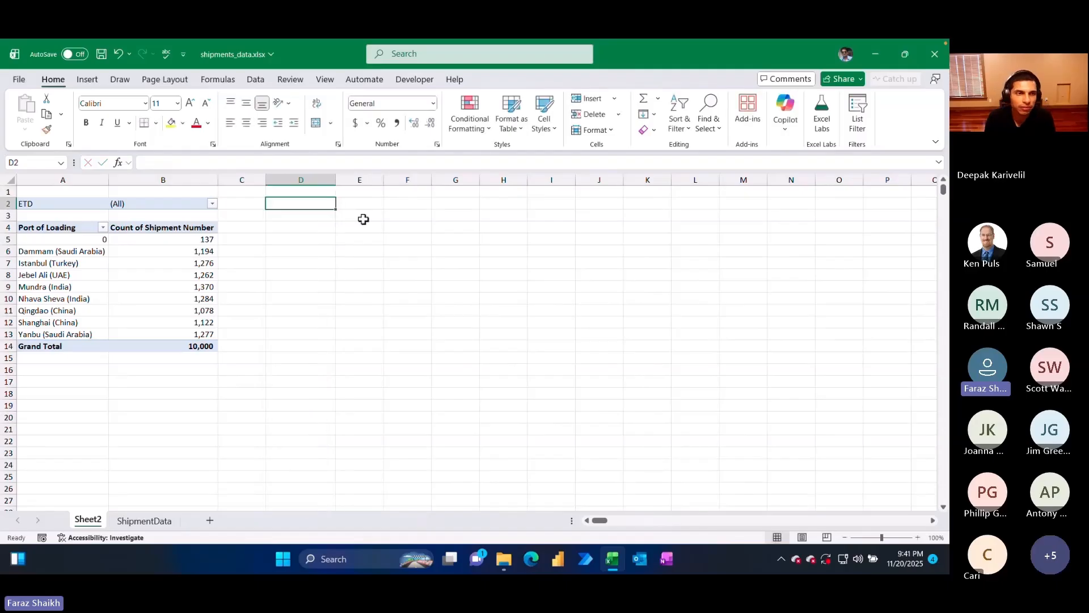
{"action": "left_click", "coordinate": [330, 228]}
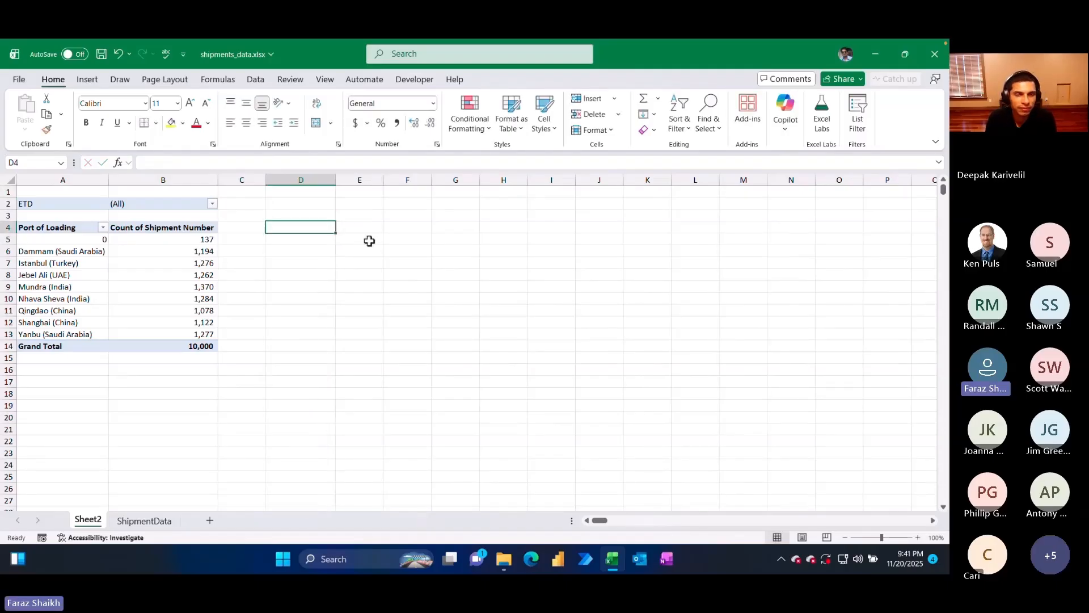
{"action": "type", "text": "="}
{"action": "left_click_drag", "start_coordinate": [177, 227], "coordinate": [174, 336]}
{"action": "left_click_drag", "start_coordinate": [173, 339], "coordinate": [174, 343]}
{"action": "key", "text": "Return"}
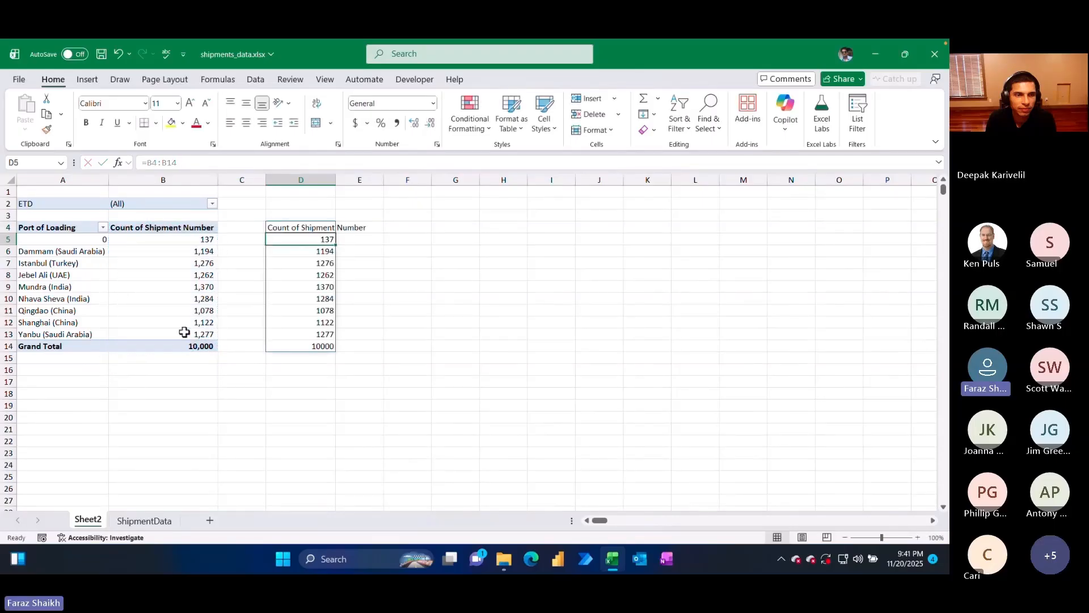
- Filter Port of Loading to exclude Dammam, Istanbul and Jebel Ali, and check the referenced counts in column D
{"action": "left_click", "coordinate": [106, 260]}
{"action": "left_click", "coordinate": [104, 228]}
{"action": "left_click", "coordinate": [33, 390]}
{"action": "left_click", "coordinate": [33, 401]}
{"action": "left_click", "coordinate": [33, 411]}
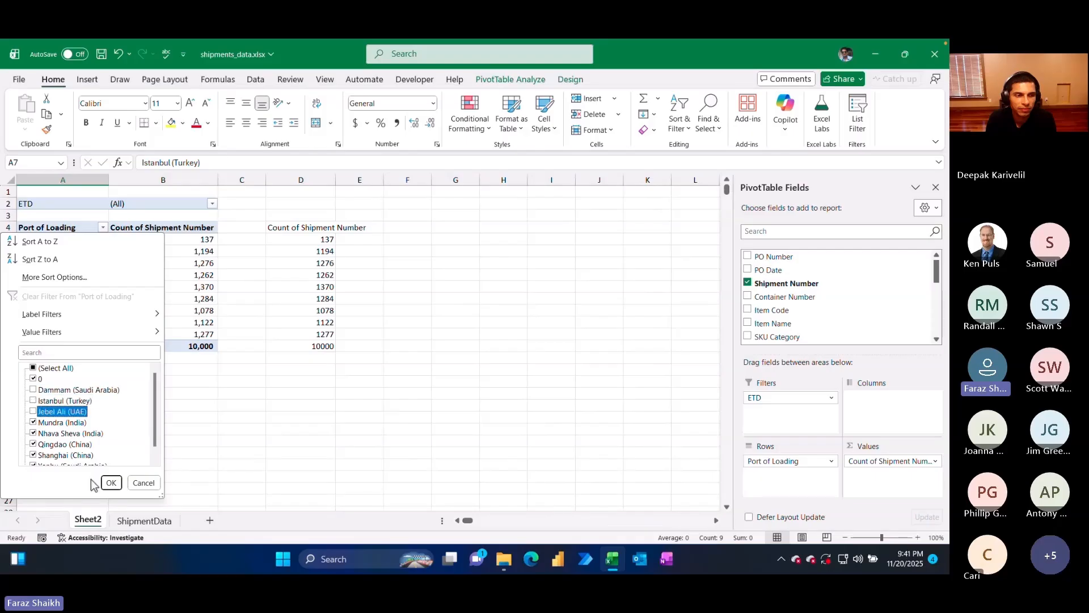
{"action": "left_click", "coordinate": [111, 483]}
{"action": "left_click", "coordinate": [279, 321]}
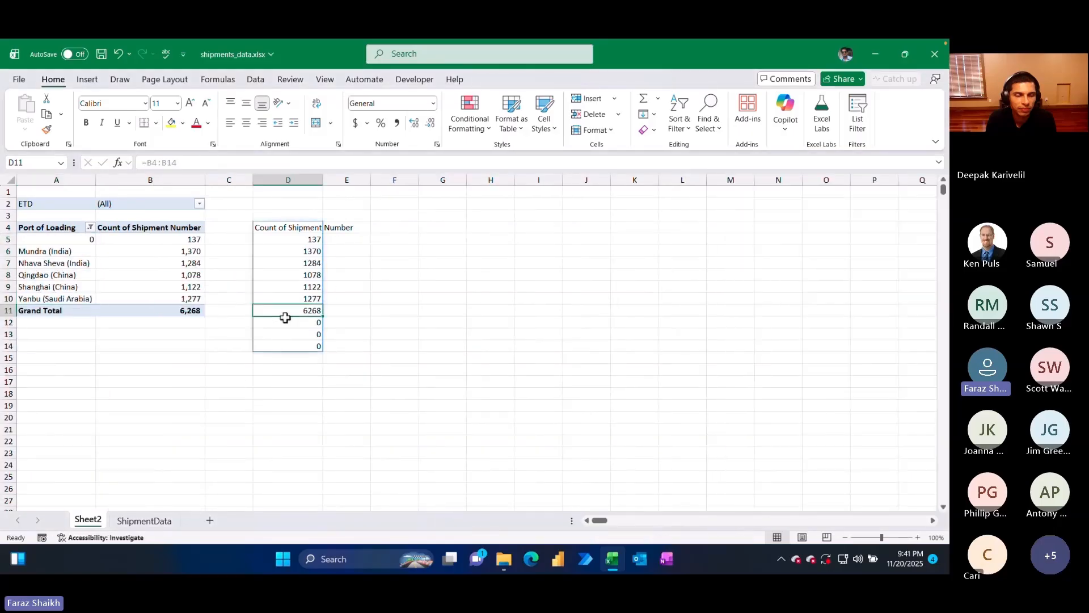
{"action": "left_click_drag", "start_coordinate": [281, 342], "coordinate": [280, 237]}
{"action": "left_click", "coordinate": [280, 239]}
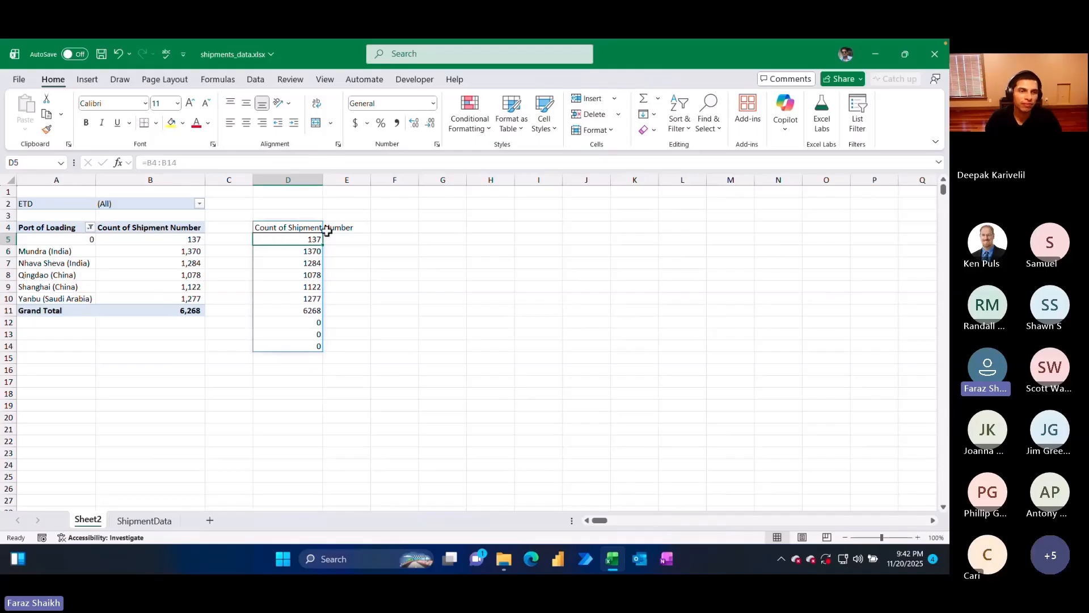
- Change the D4 formula to =B4:.B14 to trim the trailing blank cells from the referenced range
{"action": "double_click", "coordinate": [309, 227]}
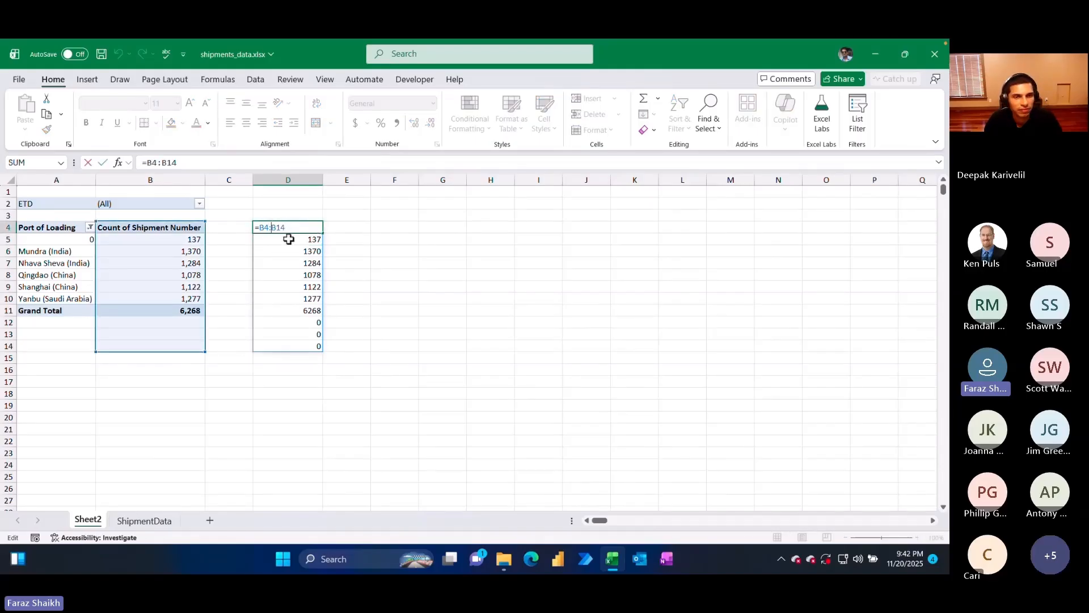
{"action": "key", "text": "Left"}
{"action": "key", "text": "Left"}
{"action": "key", "text": "Left"}
{"action": "type", "text": "."}
{"action": "key", "text": "Return"}
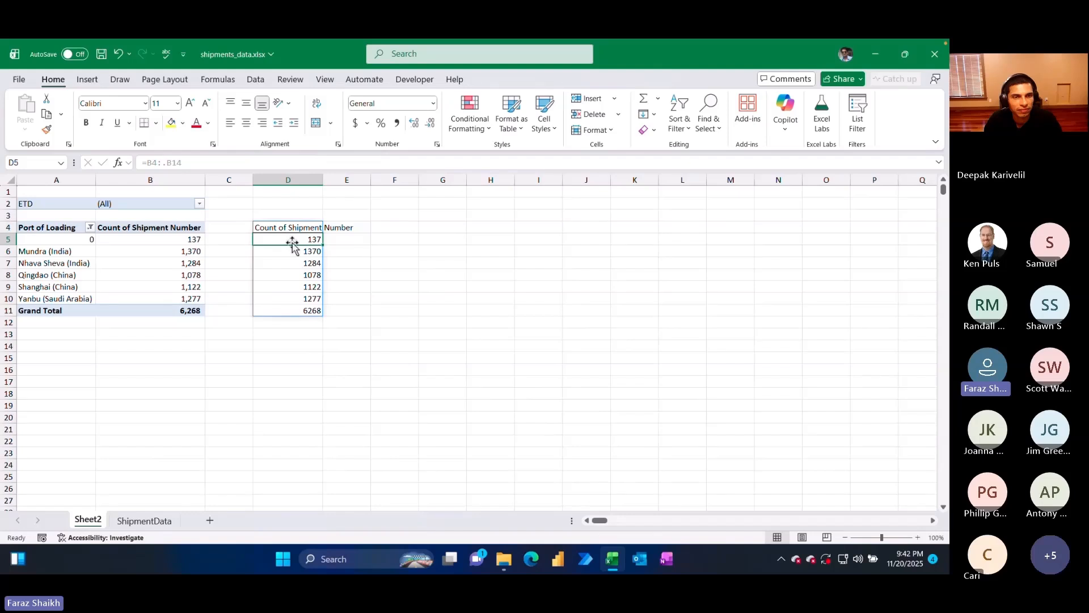
- Compare the trimmed range formula and its spilled values in column D with the filtered PivotTable's ports and counts
{"action": "left_click", "coordinate": [285, 310]}
{"action": "left_click_drag", "start_coordinate": [172, 324], "coordinate": [164, 443]}
{"action": "left_click", "coordinate": [195, 237]}
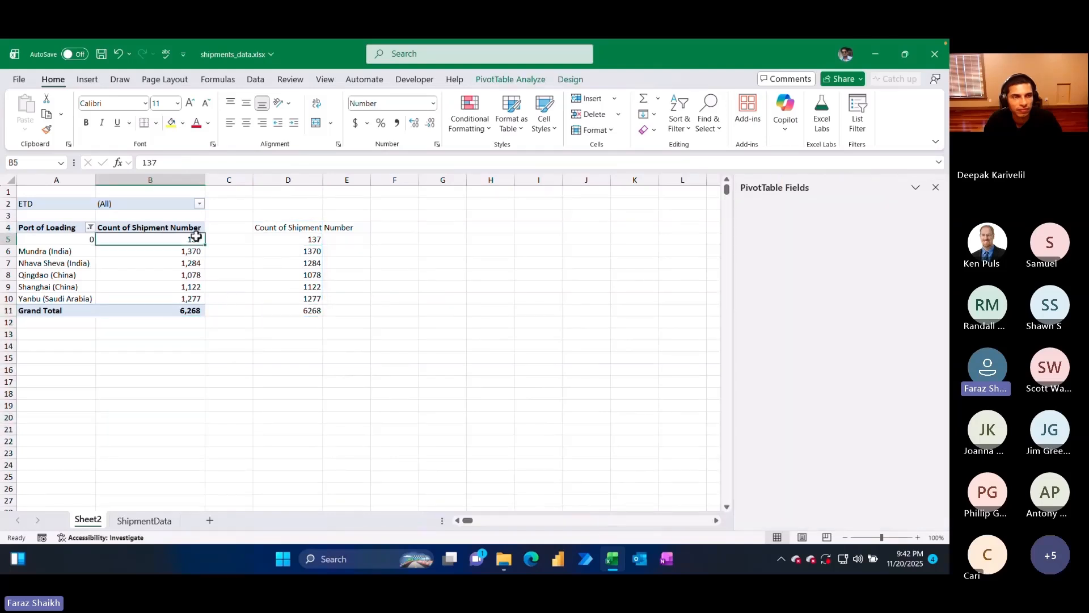
{"action": "left_click", "coordinate": [296, 230]}
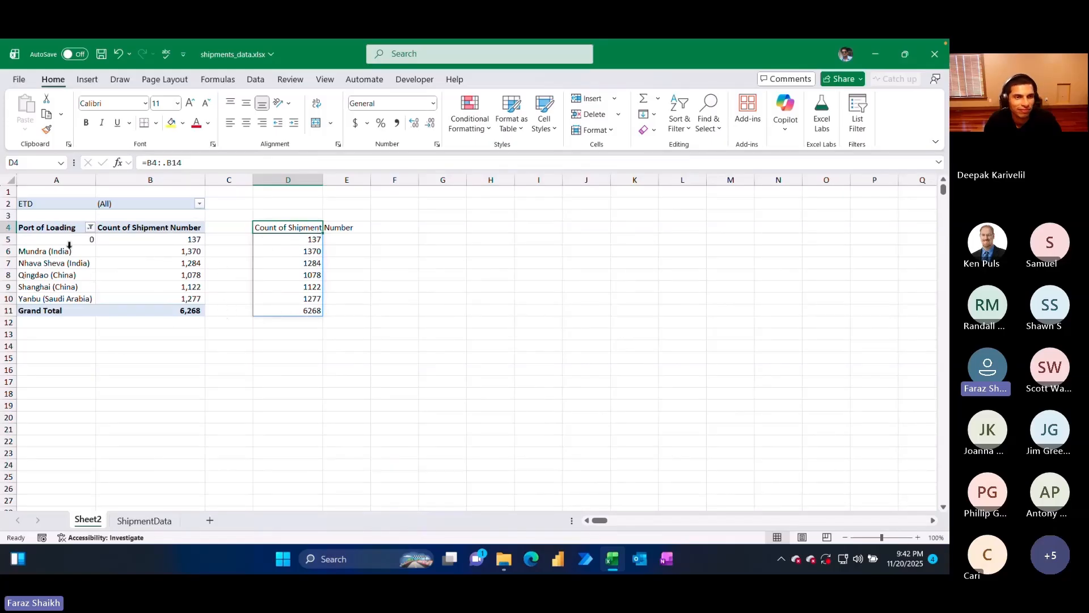
{"action": "left_click_drag", "start_coordinate": [68, 232], "coordinate": [63, 284]}
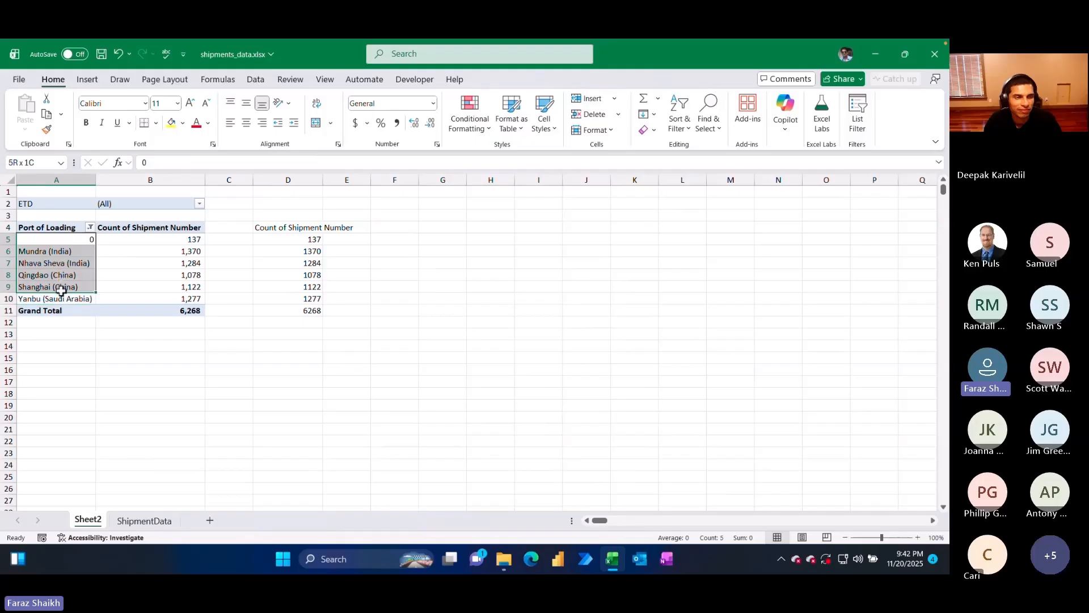
{"action": "left_click_drag", "start_coordinate": [169, 240], "coordinate": [153, 309]}
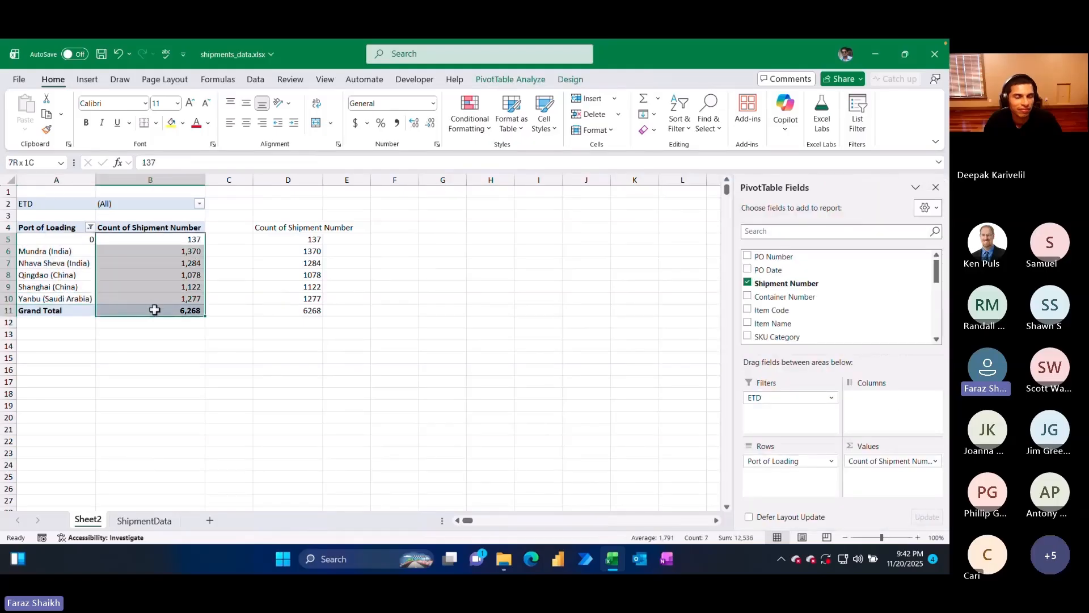
{"action": "left_click", "coordinate": [313, 331]}
{"action": "left_click", "coordinate": [318, 232]}
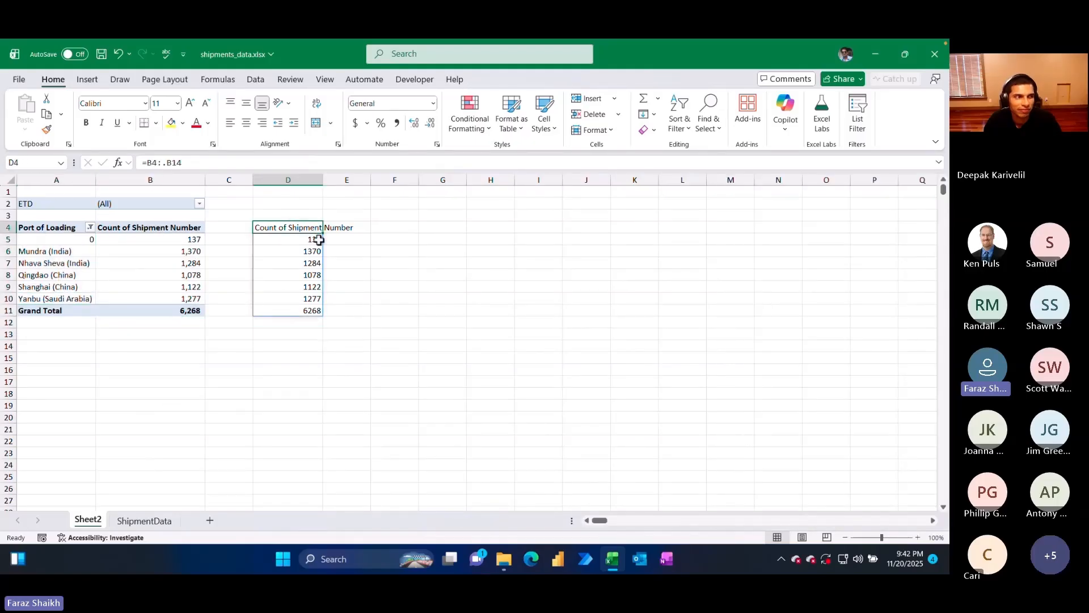
- Delete the range formula from D4 and clear the Port of Loading filter in the PivotTable
{"action": "double_click", "coordinate": [314, 229]}
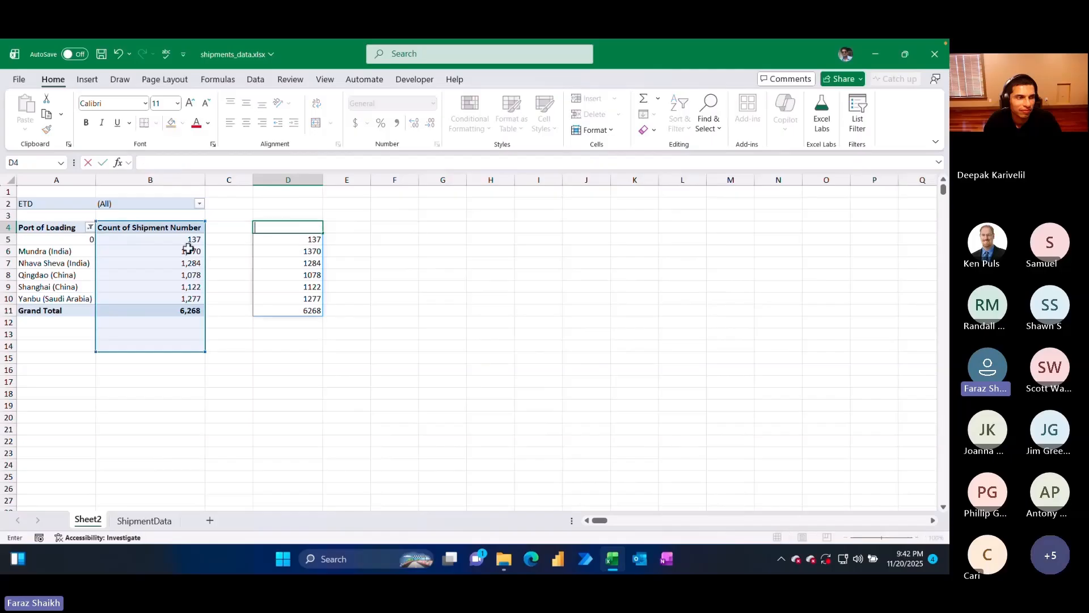
{"action": "left_click", "coordinate": [169, 249]}
{"action": "left_click", "coordinate": [90, 227]}
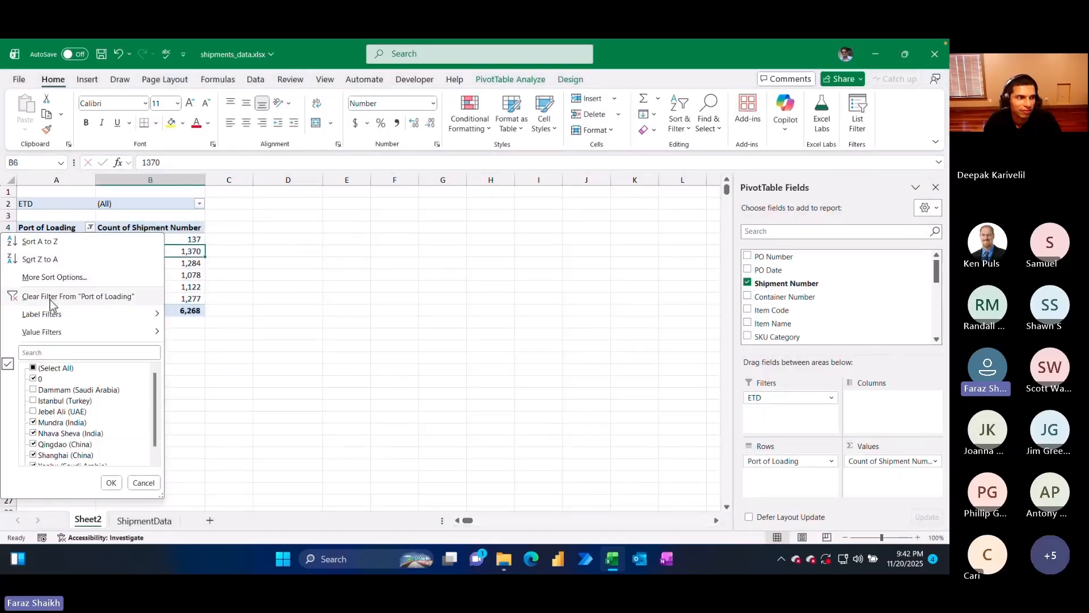
{"action": "left_click", "coordinate": [28, 292]}
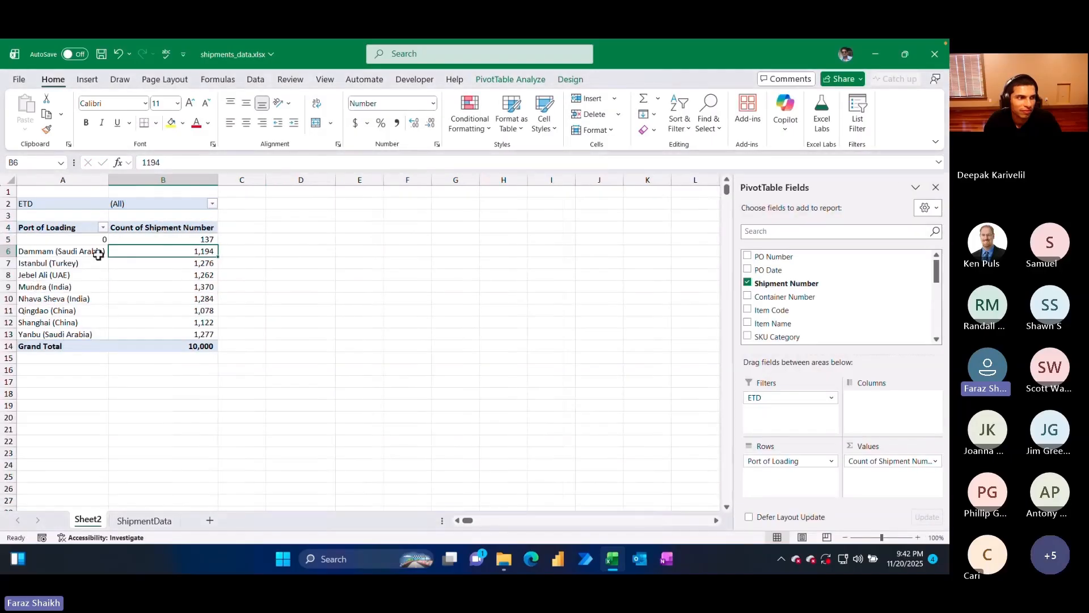
- Open the ShipmentData sheet and go to the first rows of its table, at the Container Number column
{"action": "left_click", "coordinate": [140, 521]}
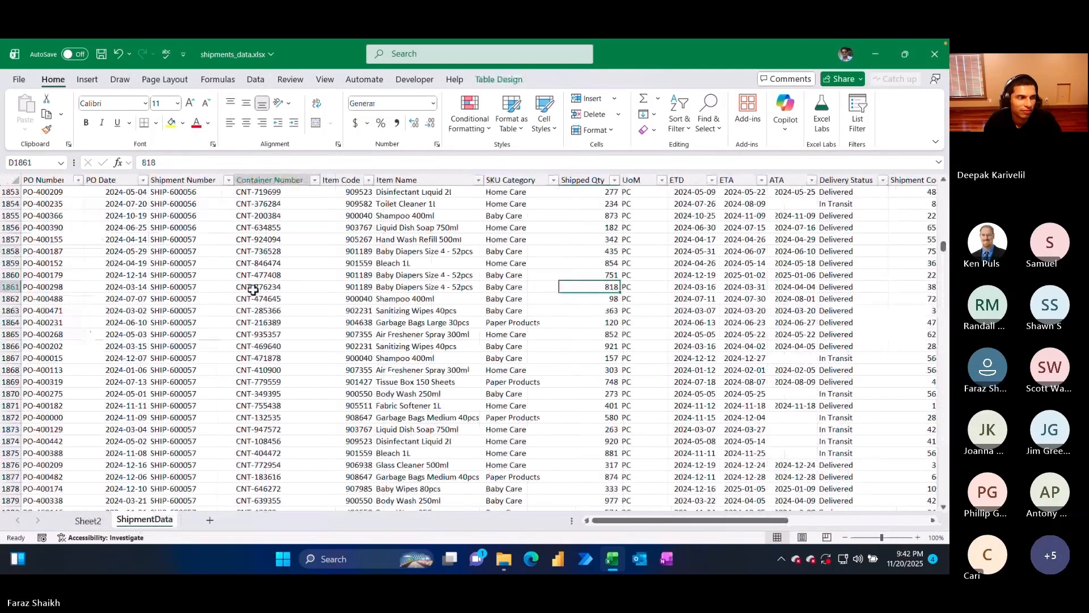
{"action": "scroll", "coordinate": [568, 284], "scroll_direction": "down", "scroll_amount": 1}
{"action": "left_click_drag", "start_coordinate": [944, 245], "coordinate": [944, 216]}
{"action": "scroll", "coordinate": [369, 256], "scroll_direction": "up", "scroll_amount": 20}
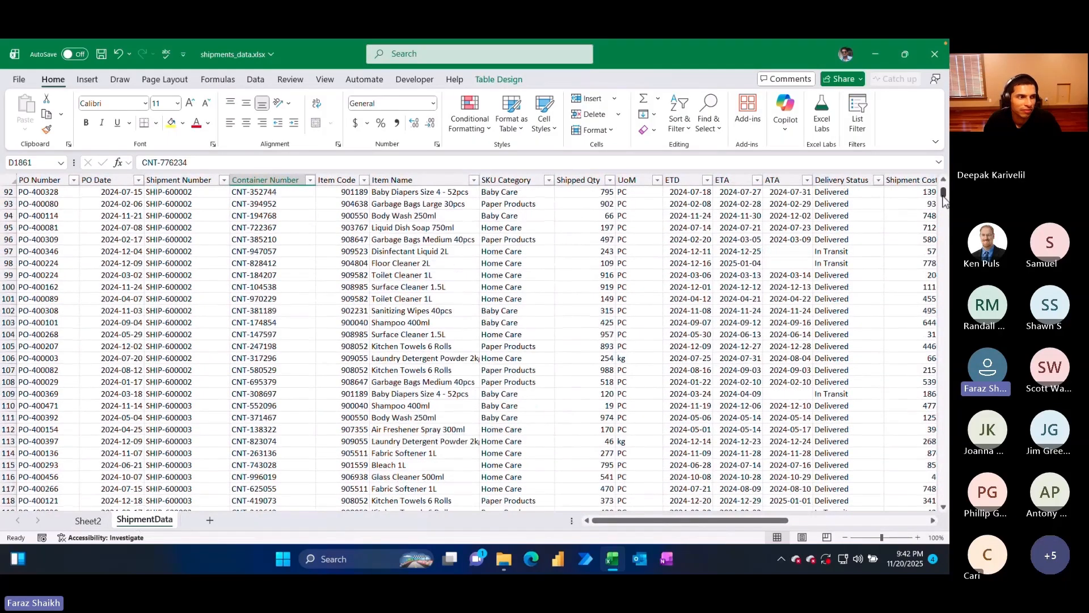
{"action": "left_click", "coordinate": [287, 240]}
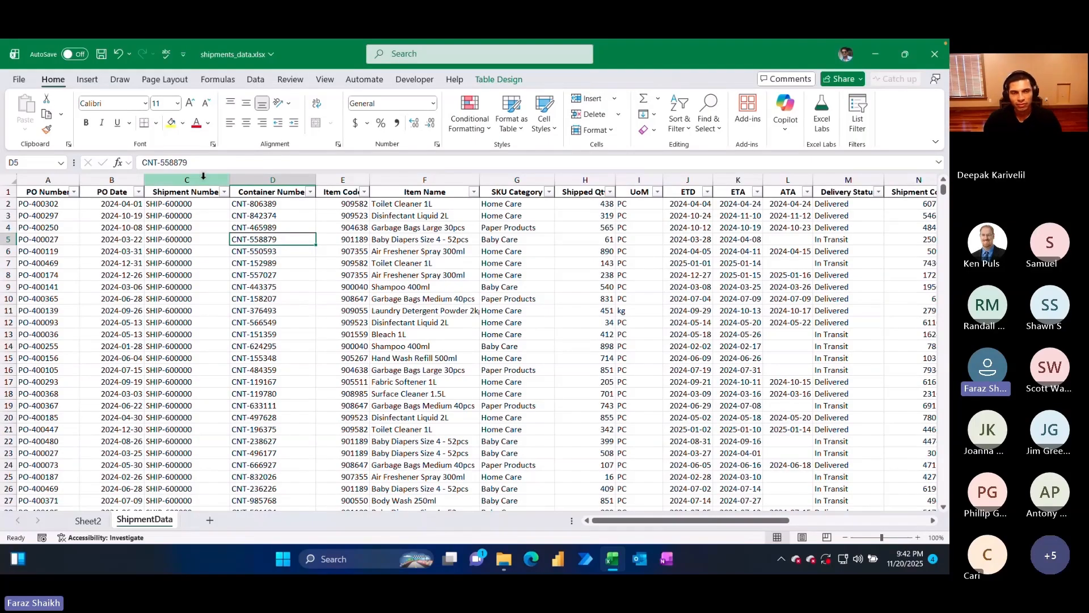
{"action": "right_click", "coordinate": [257, 182]}
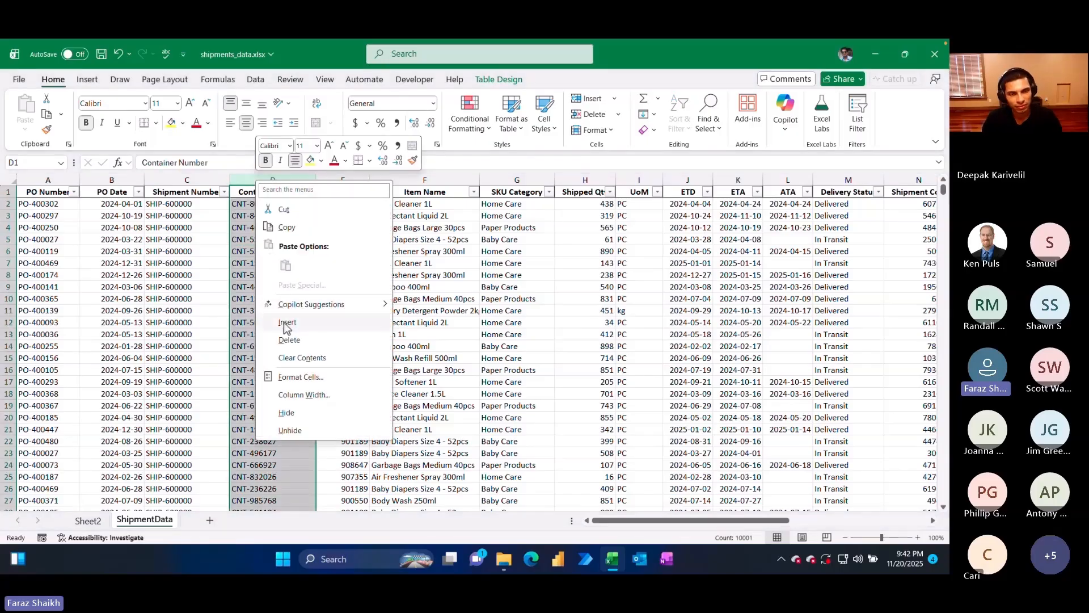
{"action": "left_click", "coordinate": [216, 262]}
{"action": "left_click", "coordinate": [264, 229]}
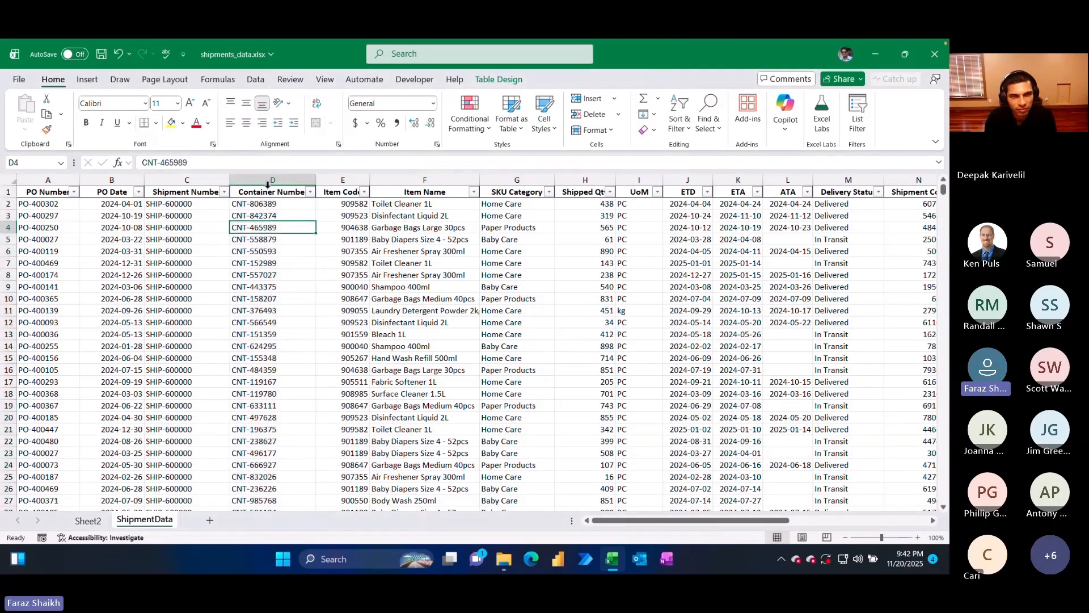
- Insert a new column before Container Number in the ShipmentData table
{"action": "left_click", "coordinate": [278, 187]}
{"action": "right_click", "coordinate": [278, 188]}
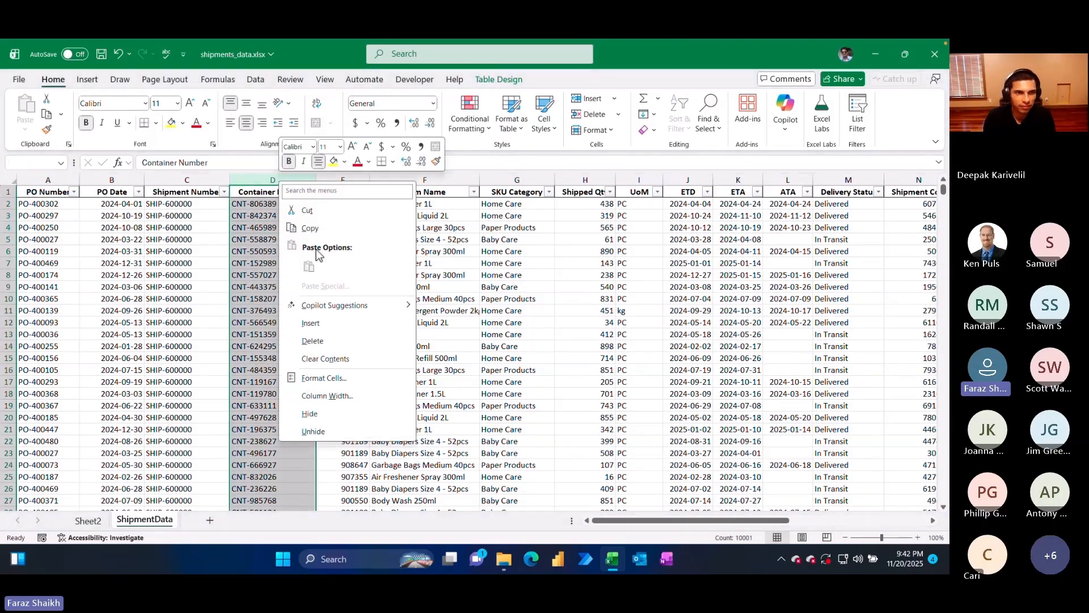
{"action": "left_click", "coordinate": [311, 323]}
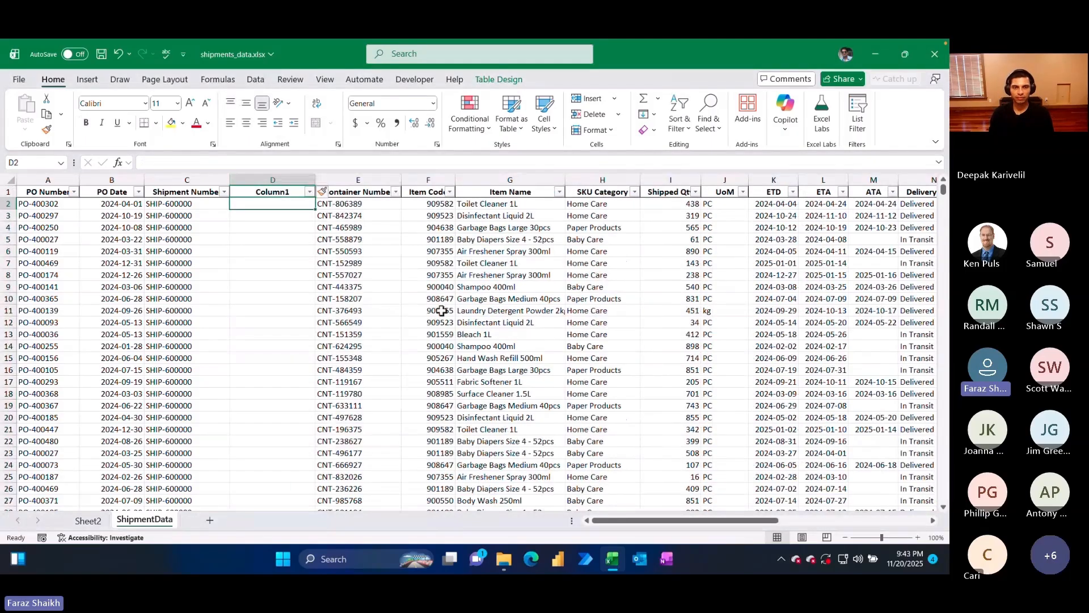
- Start a COUNTIFS formula in D2 with a criteria range that begins at the Shipment Number header
{"action": "type", "text": "="}
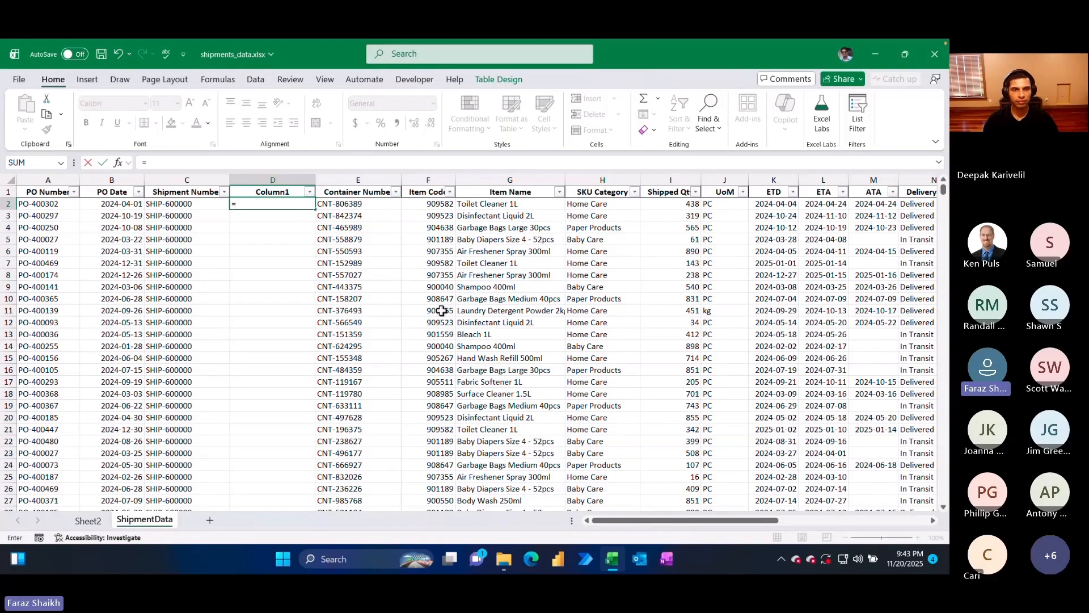
{"action": "type", "text": "d"}
{"action": "key", "text": "BackSpace"}
{"action": "type", "text": "count"}
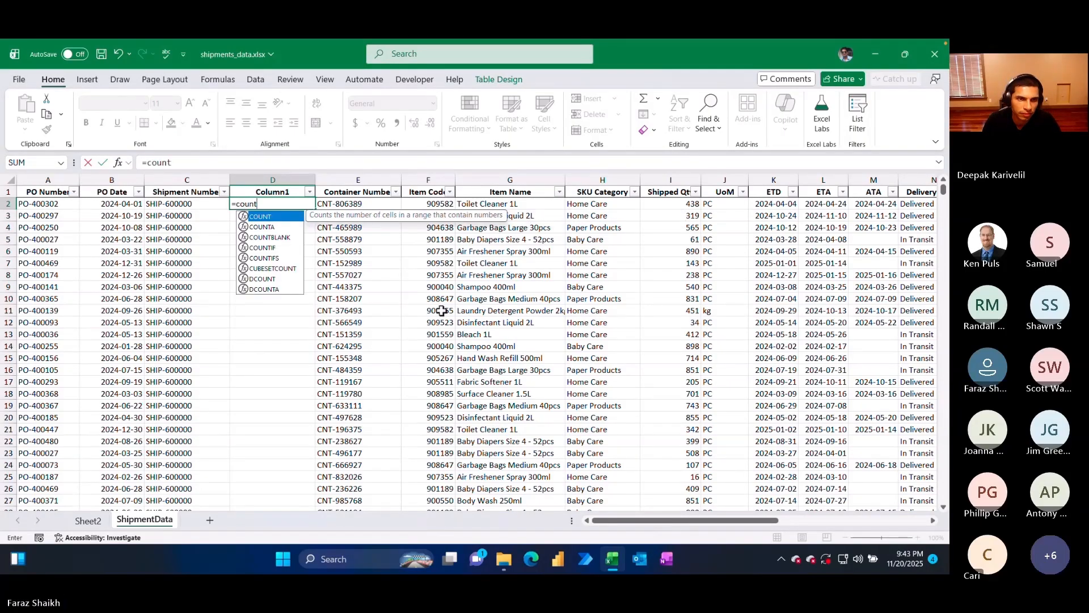
{"action": "key", "text": "Down"}
{"action": "key", "text": "Down"}
{"action": "key", "text": "Down"}
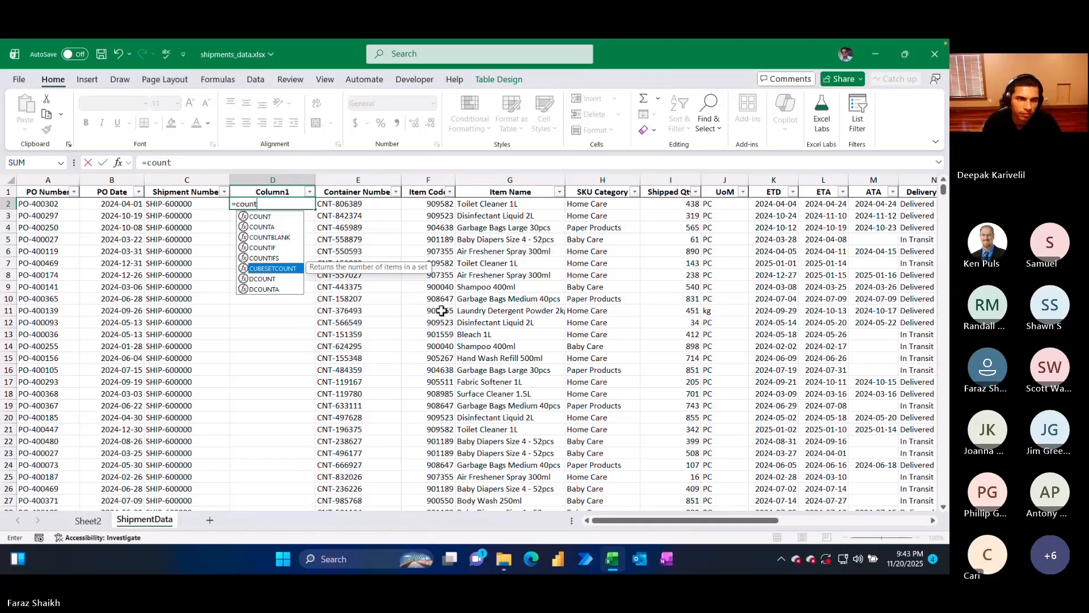
{"action": "key", "text": "Down"}
{"action": "key", "text": "Tab"}
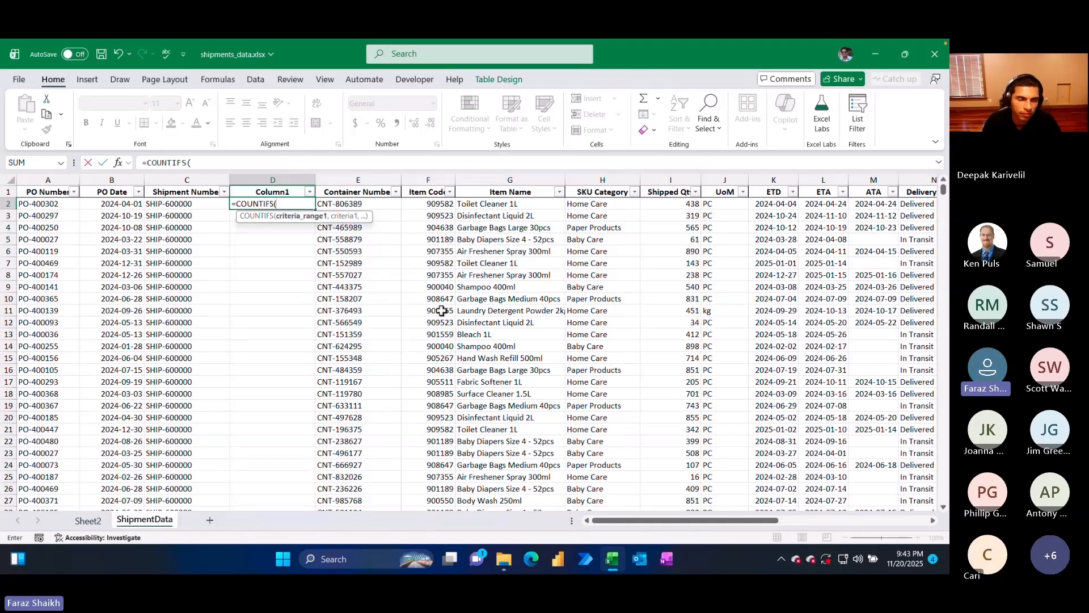
{"action": "left_click", "coordinate": [189, 192]}
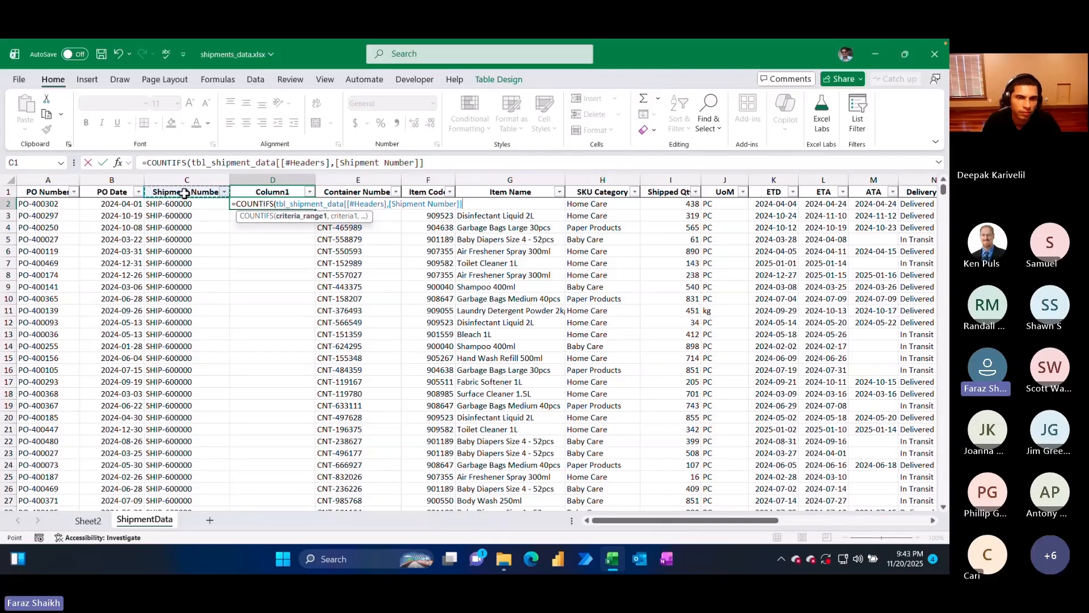
{"action": "type", "text": ":"}
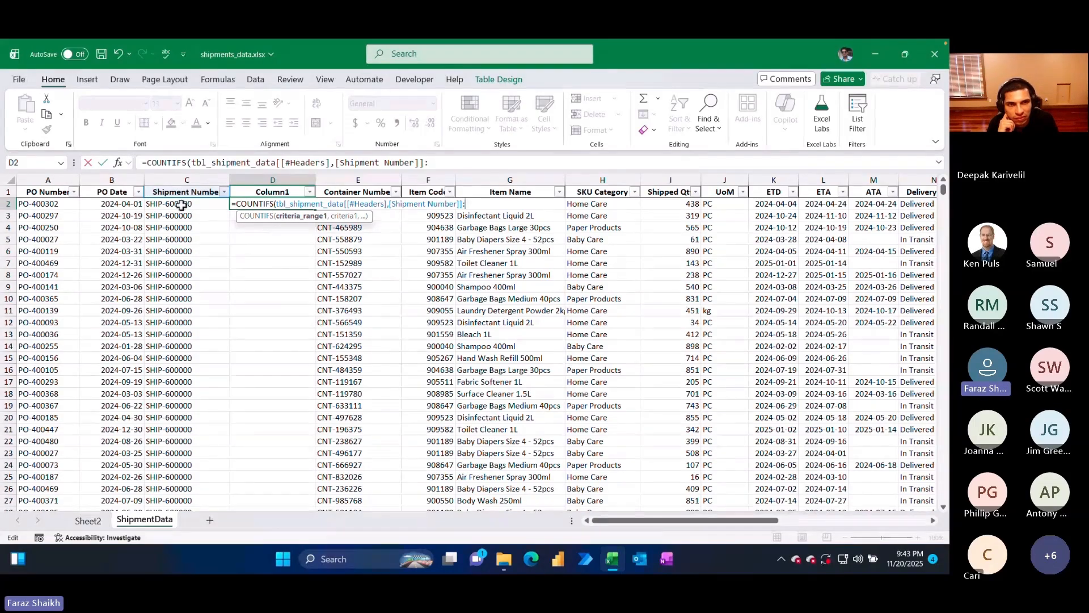
- Complete the running COUNTIFS in D2, ranging from the Shipment Number header to the current row's shipment number, with that shipment number as the criterion
{"action": "left_click", "coordinate": [182, 205]}
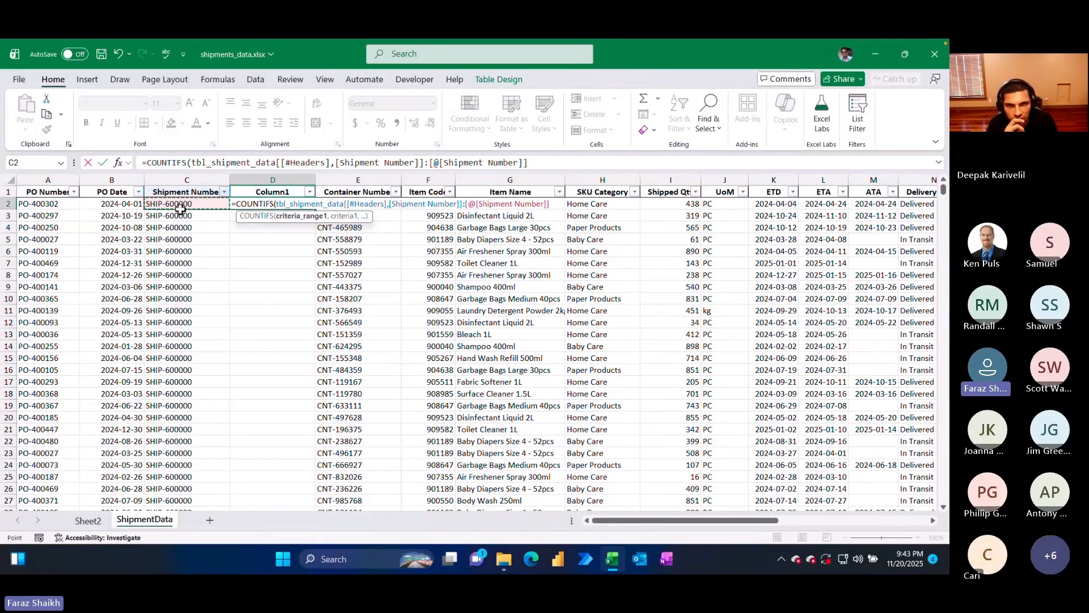
{"action": "type", "text": ","}
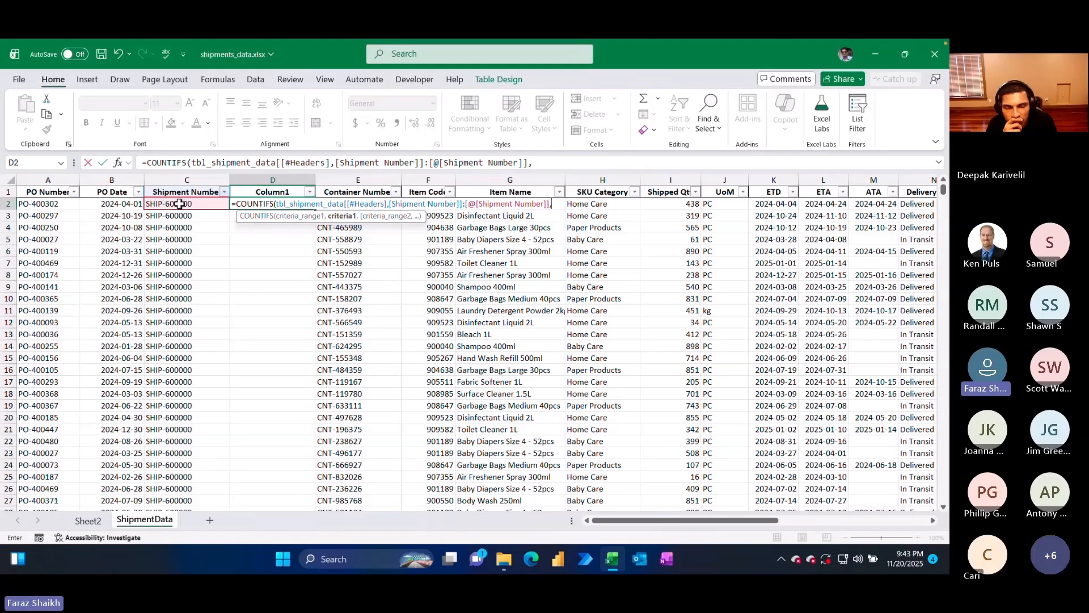
{"action": "left_click", "coordinate": [179, 204]}
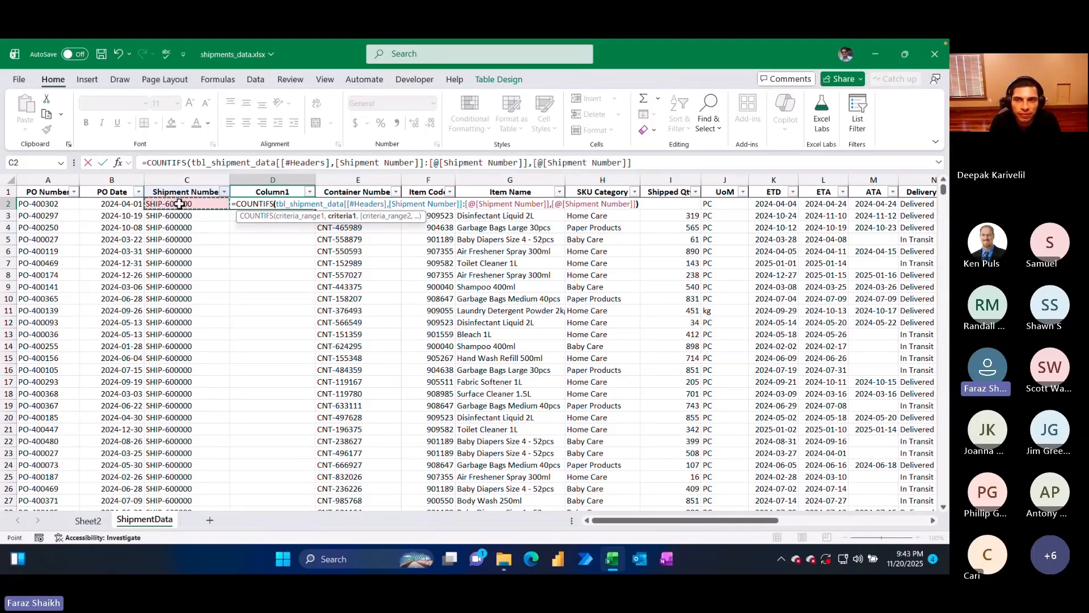
{"action": "type", "text": ")"}
{"action": "key", "text": "Return"}
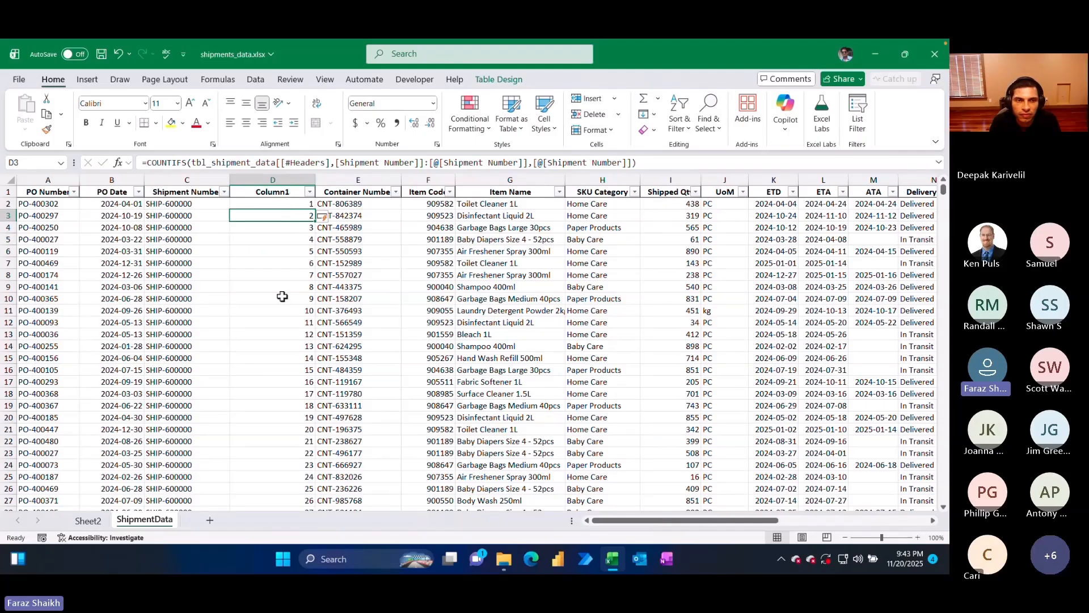
{"action": "scroll", "coordinate": [282, 292], "scroll_direction": "down", "scroll_amount": 11}
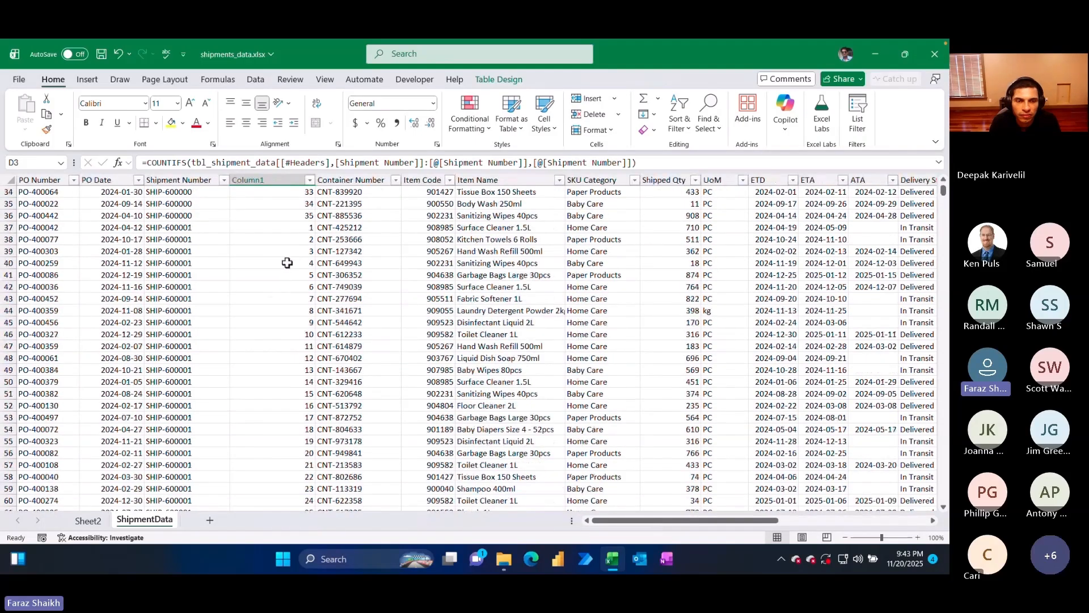
{"action": "scroll", "coordinate": [283, 261], "scroll_direction": "down", "scroll_amount": 16}
{"action": "scroll", "coordinate": [283, 254], "scroll_direction": "down", "scroll_amount": 20}
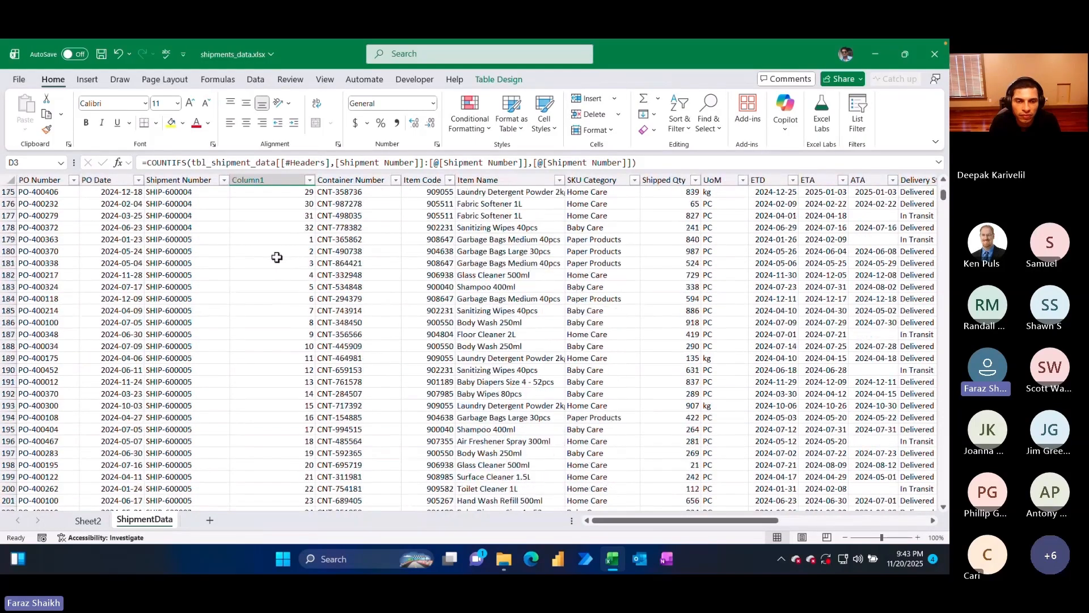
{"action": "key", "text": "Up"}
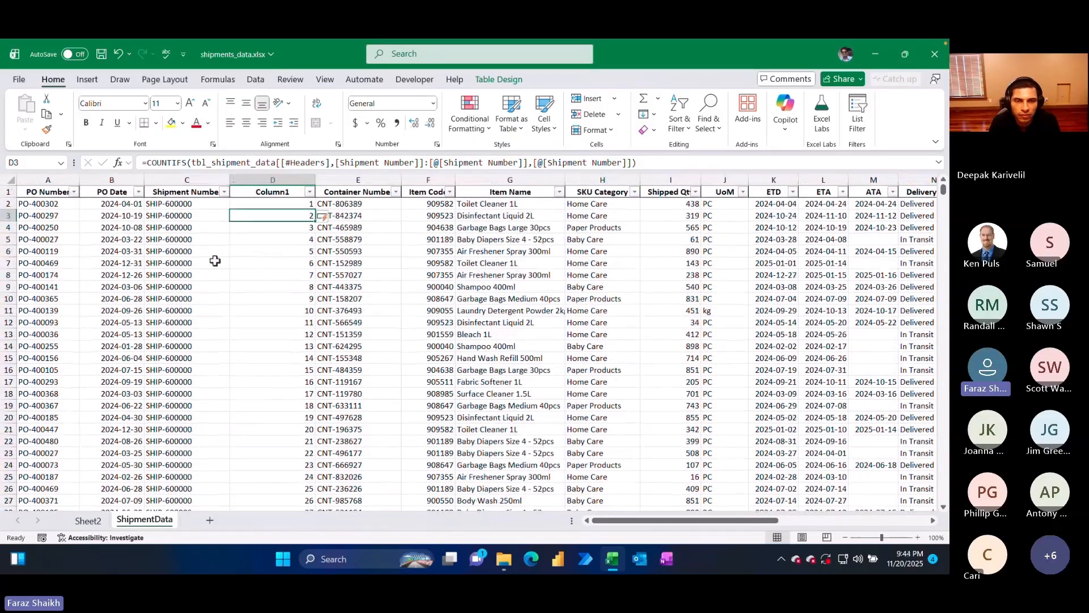
- Wrap the COUNTIFS formula in D2 in an IF that returns 1 when the count equals 1 and 0 otherwise
{"action": "left_click", "coordinate": [187, 208]}
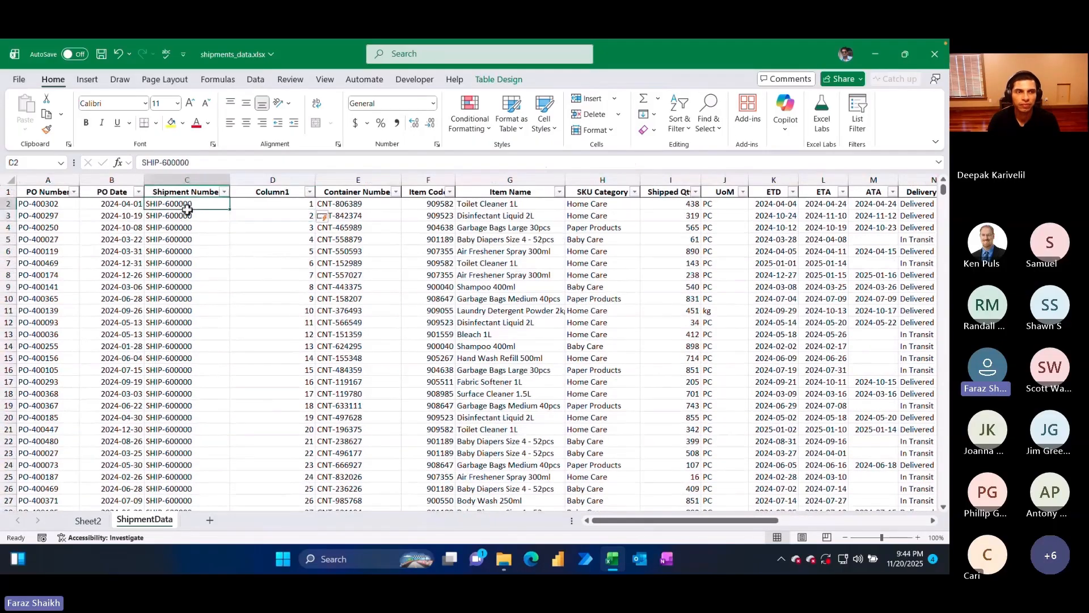
{"action": "double_click", "coordinate": [258, 204]}
{"action": "left_click", "coordinate": [239, 204]}
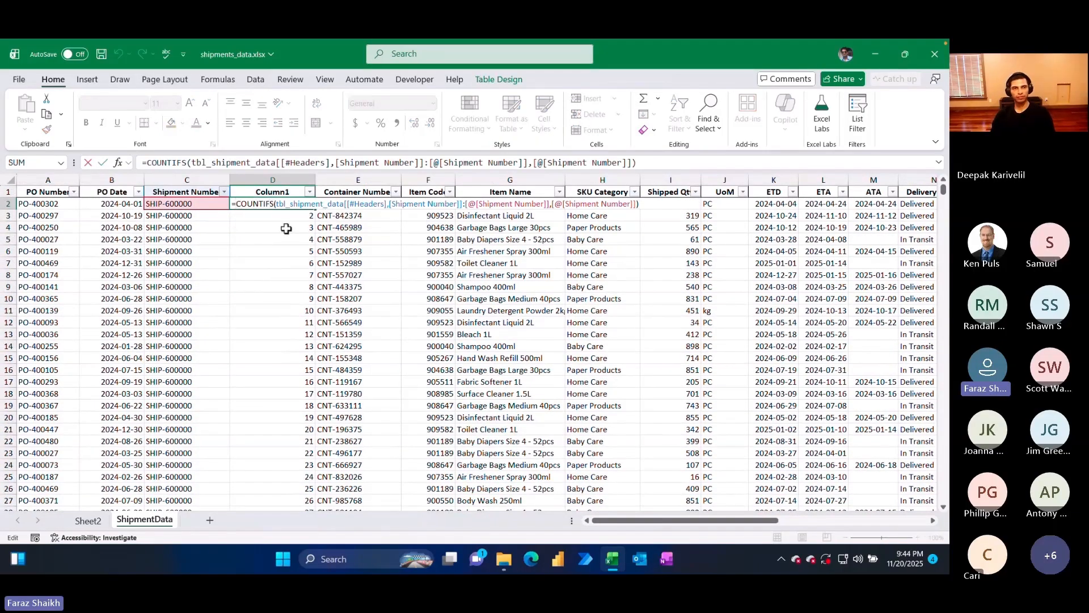
{"action": "key", "text": "shift+End"}
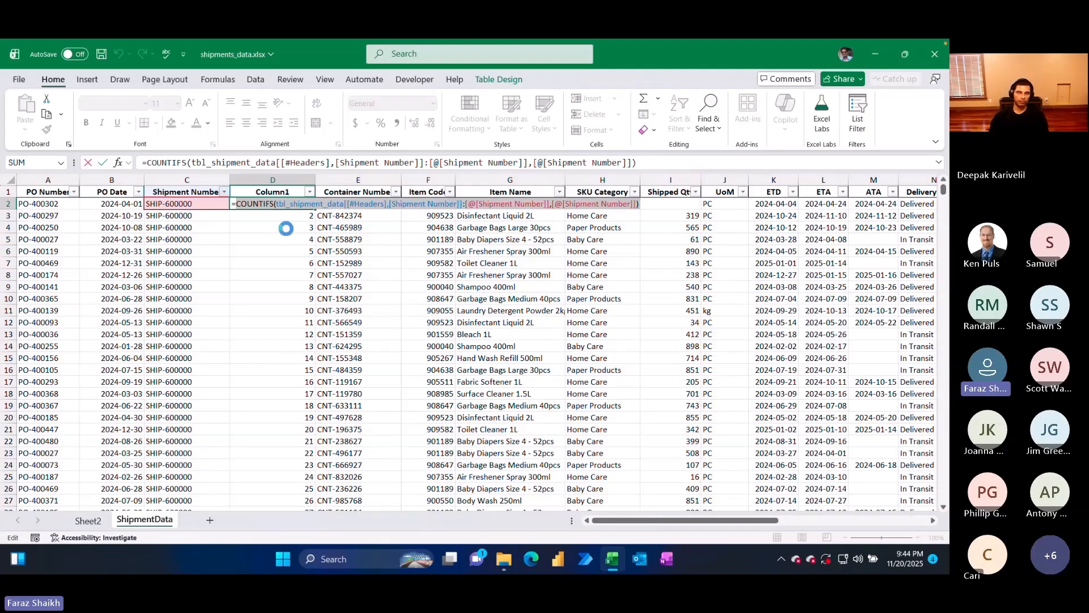
{"action": "key", "text": "BackSpace"}
{"action": "type", "text": "if"}
{"action": "key", "text": "Tab"}
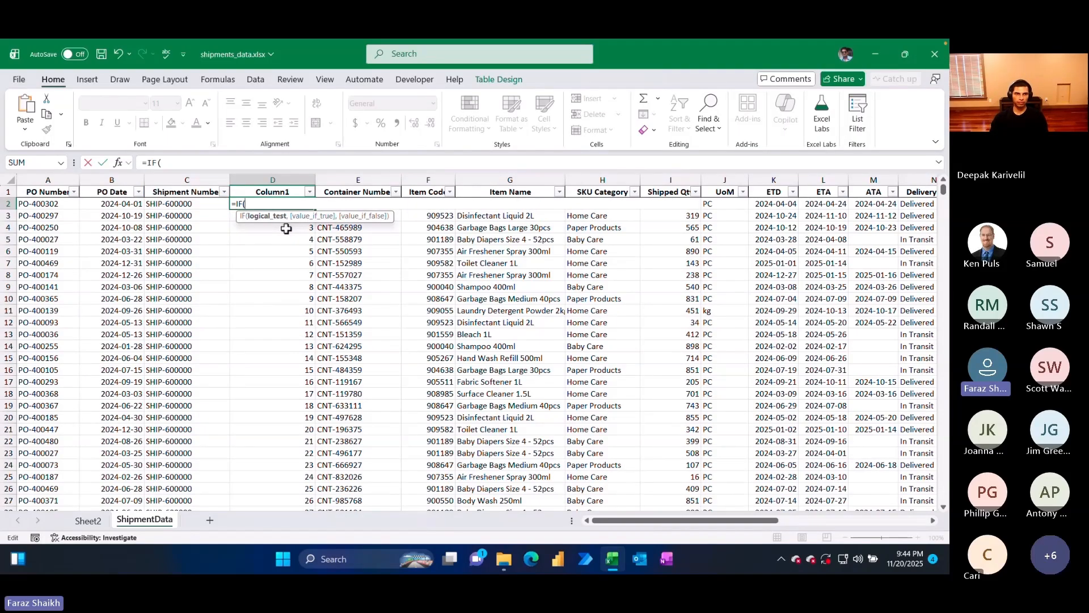
{"action": "key", "text": "ctrl+v"}
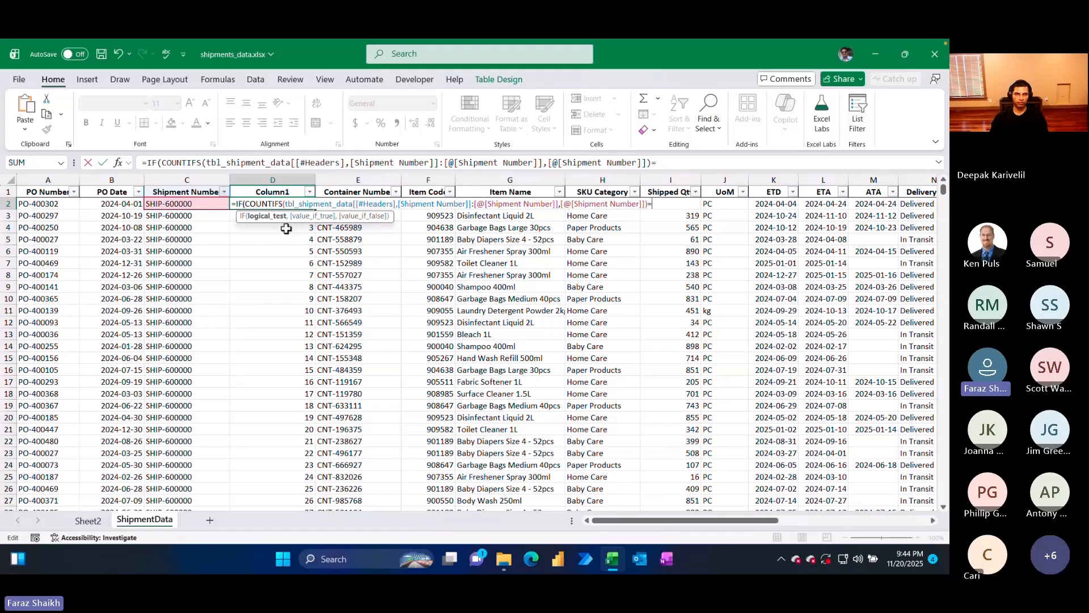
{"action": "type", "text": ",1,0)"}
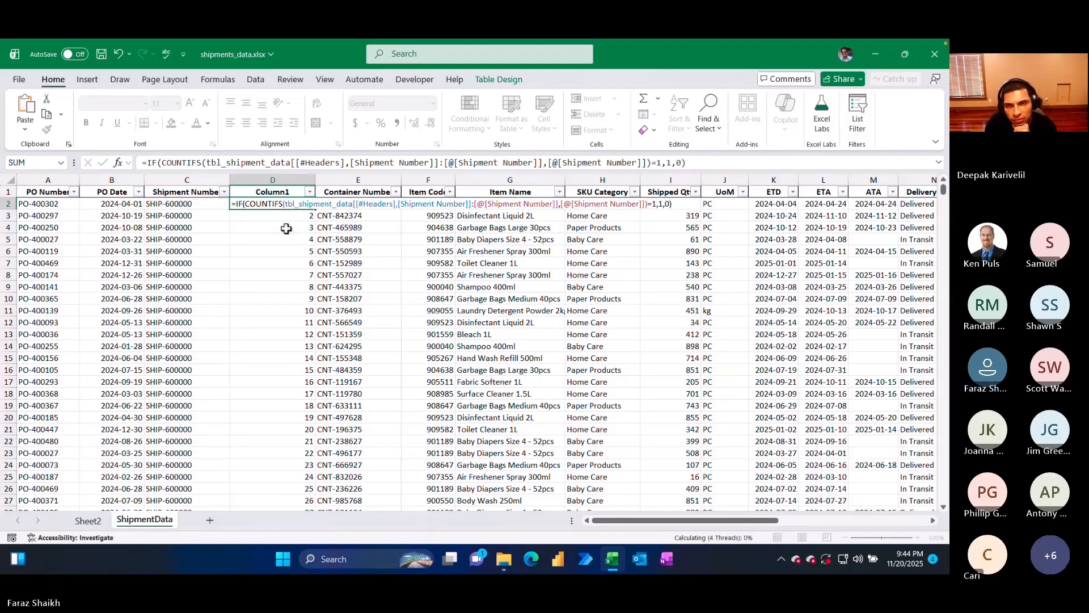
{"action": "key", "text": "Return"}
- Rename the Column1 header to "# of Shipments" and autofit the column's width
{"action": "left_click", "coordinate": [291, 192]}
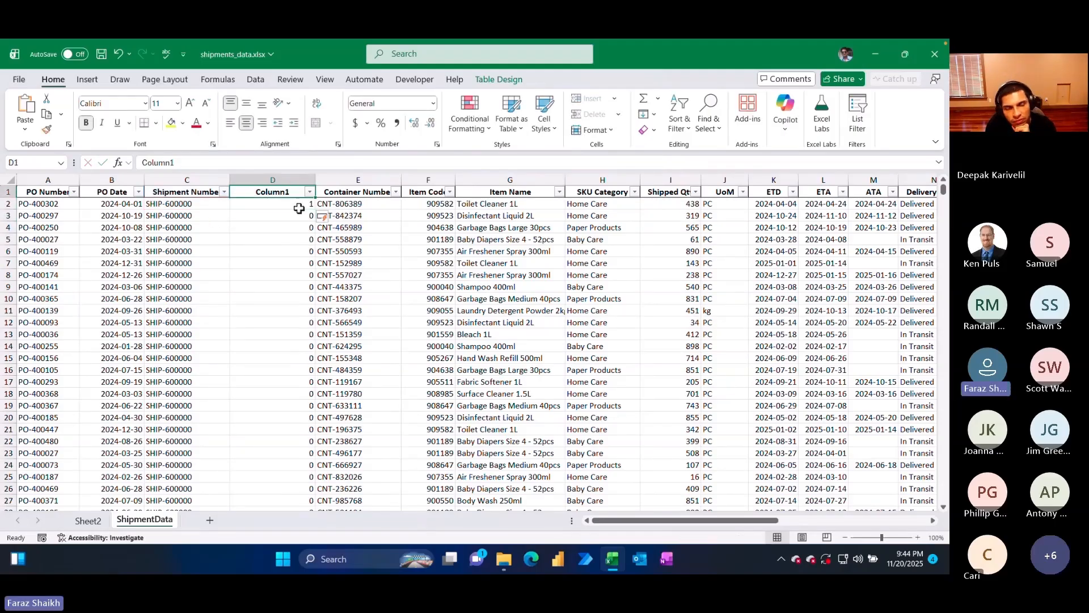
{"action": "type", "text": "#"}
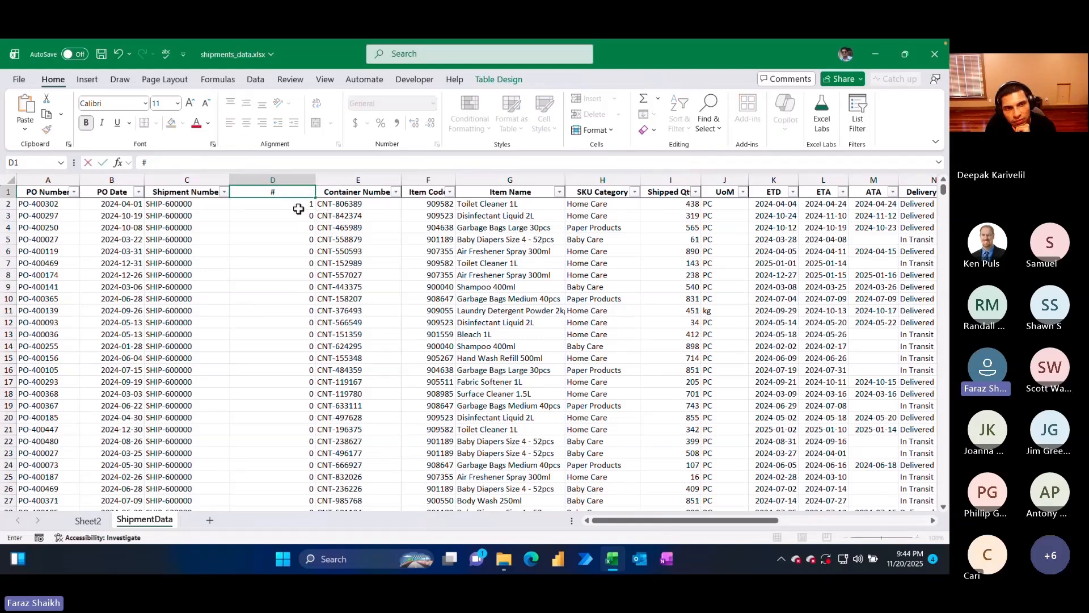
{"action": "type", "text": " of Shipments"}
{"action": "key", "text": "Return"}
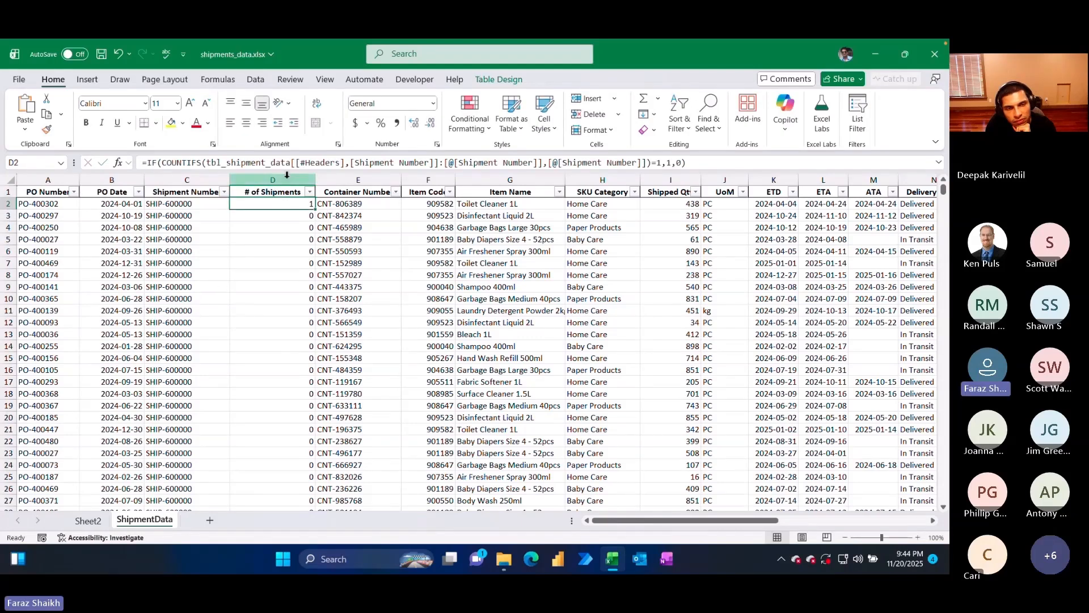
{"action": "double_click", "coordinate": [311, 181]}
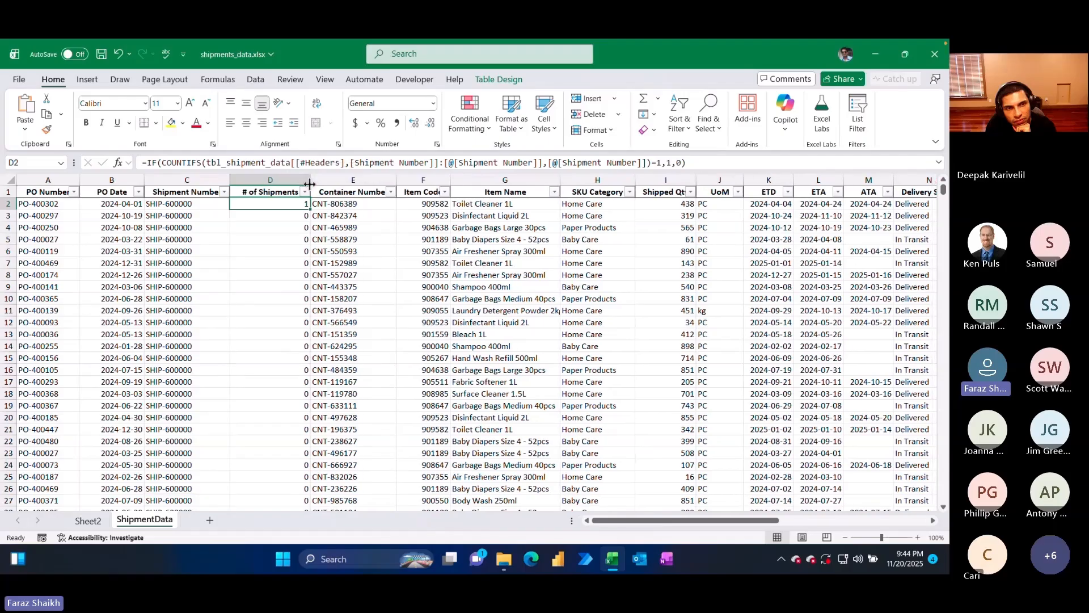
- In the Sheet2 PivotTable, replace the Count of Shipment Number value with the # of Shipments field and review the figures per port of loading
{"action": "left_click", "coordinate": [87, 522]}
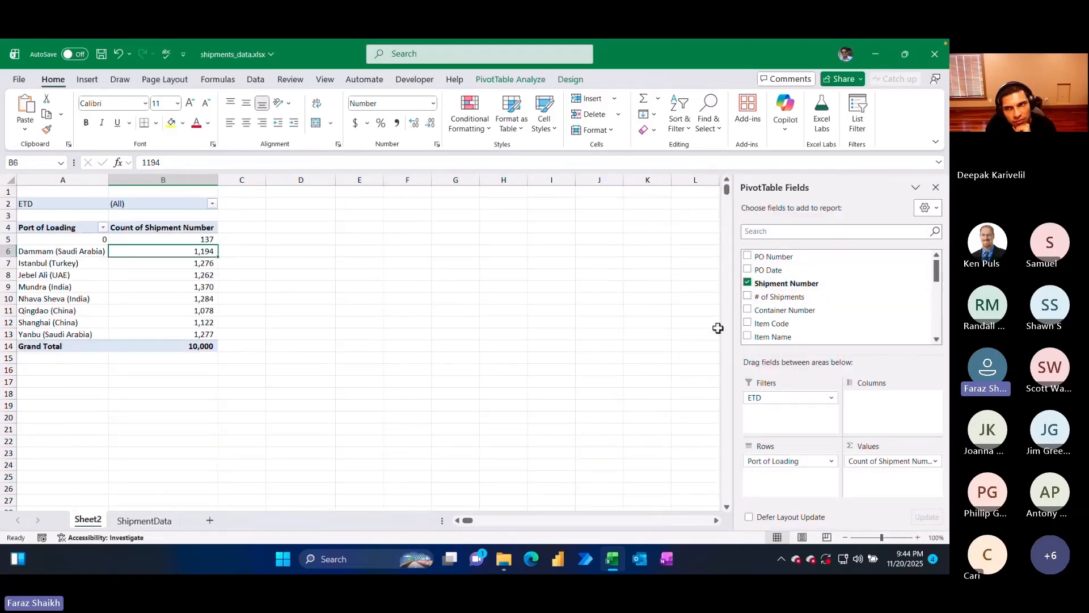
{"action": "left_click_drag", "start_coordinate": [868, 461], "coordinate": [620, 404]}
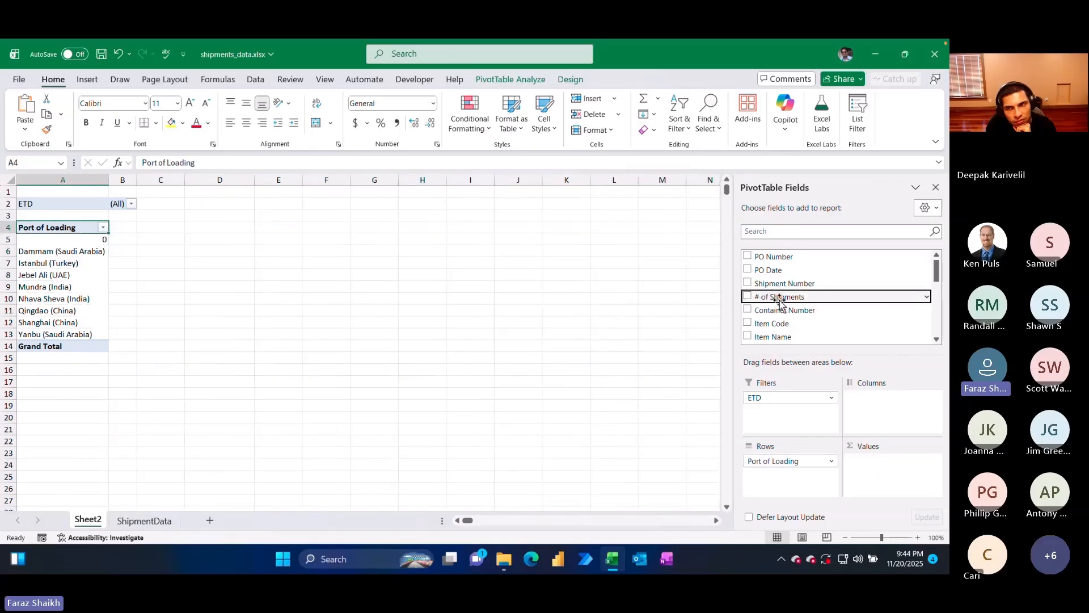
{"action": "left_click_drag", "start_coordinate": [782, 299], "coordinate": [885, 483]}
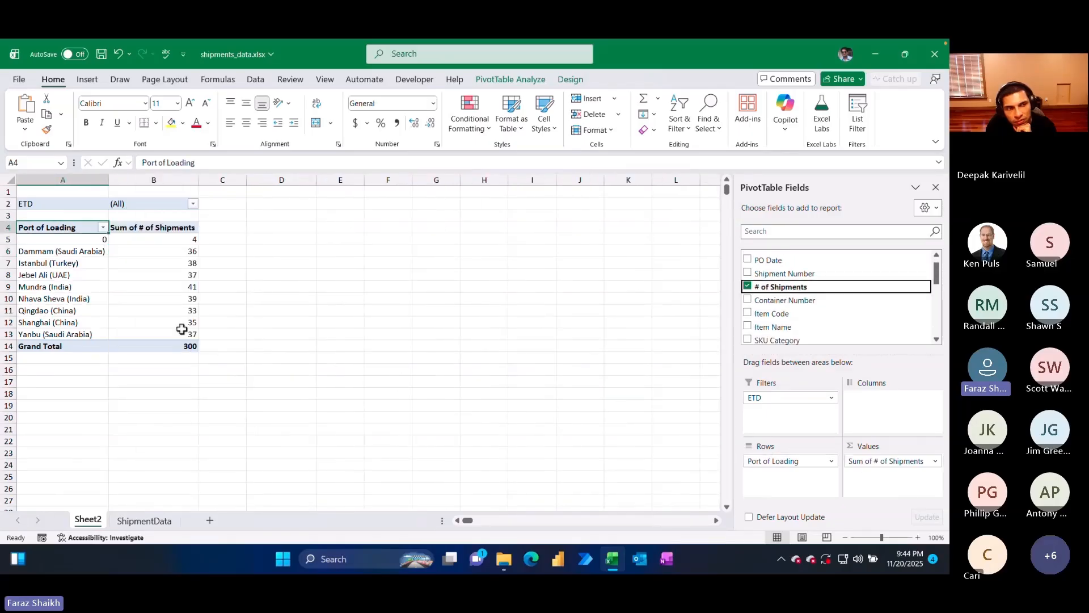
{"action": "left_click", "coordinate": [181, 348]}
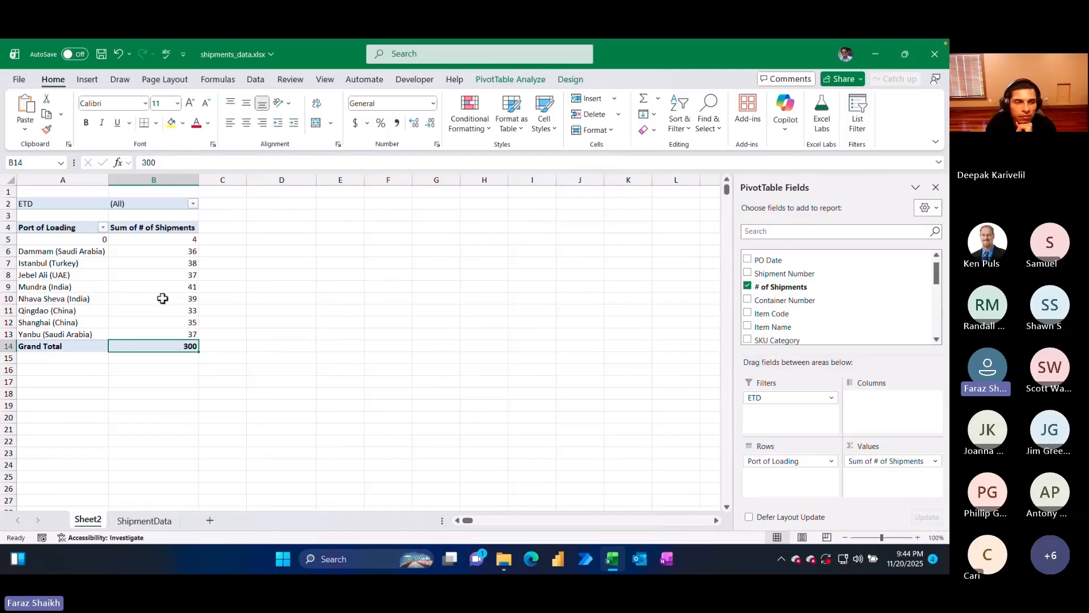
{"action": "left_click", "coordinate": [146, 251]}
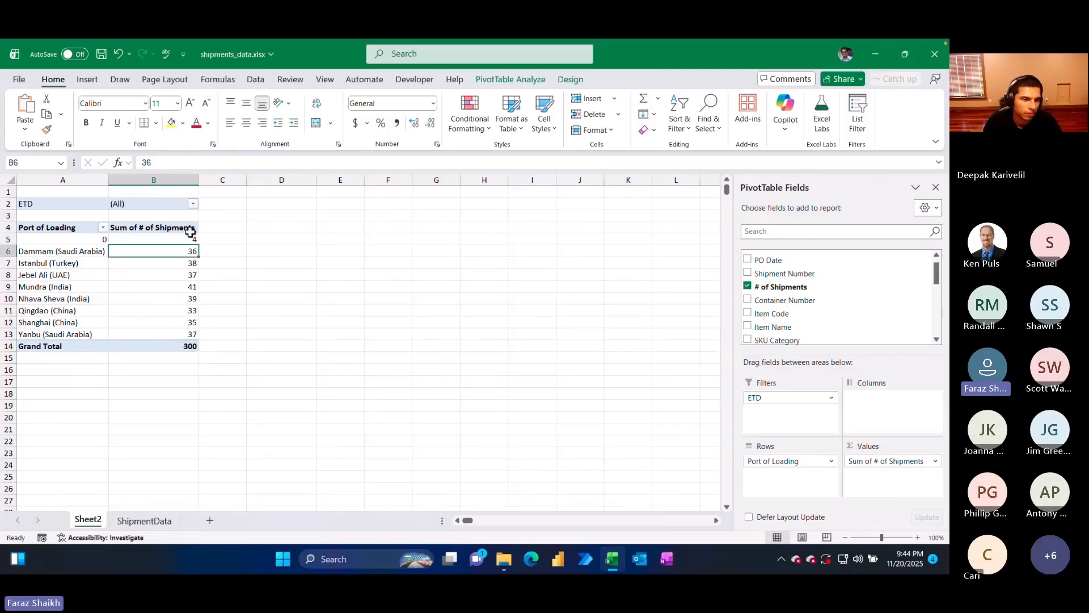
{"action": "left_click", "coordinate": [173, 239]}
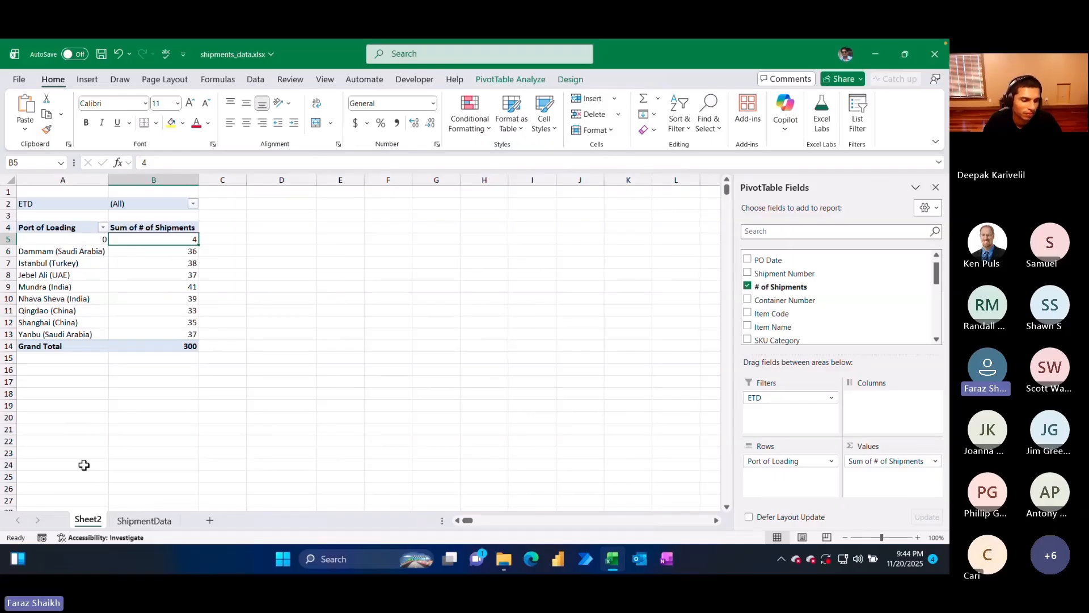
{"action": "left_click", "coordinate": [20, 251]}
{"action": "left_click", "coordinate": [23, 264]}
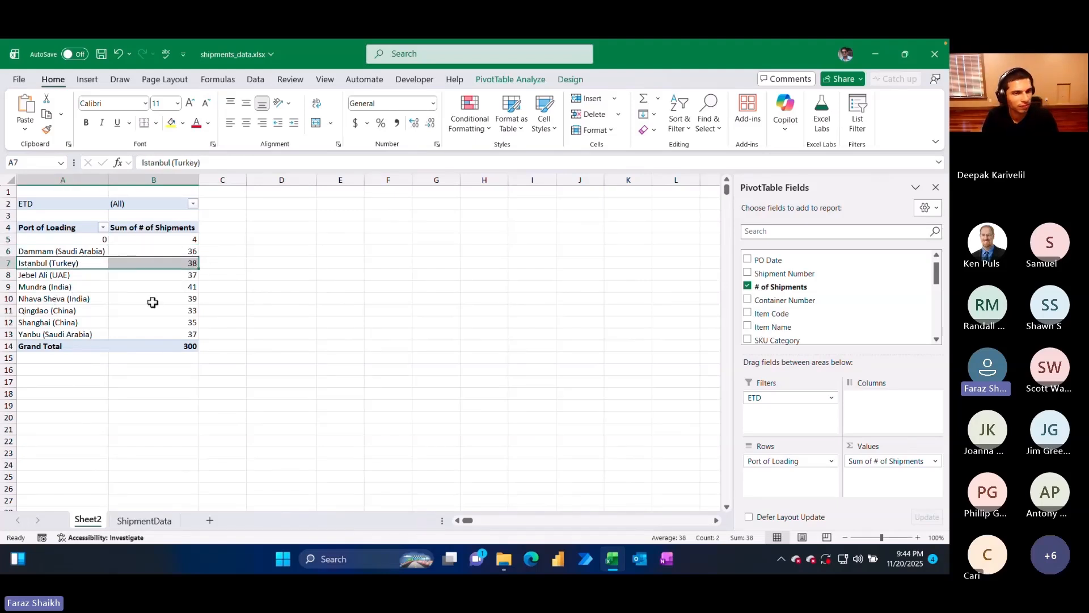
- Return to the ShipmentData sheet and create a blank query in the Power Query Editor
{"action": "left_click", "coordinate": [142, 521]}
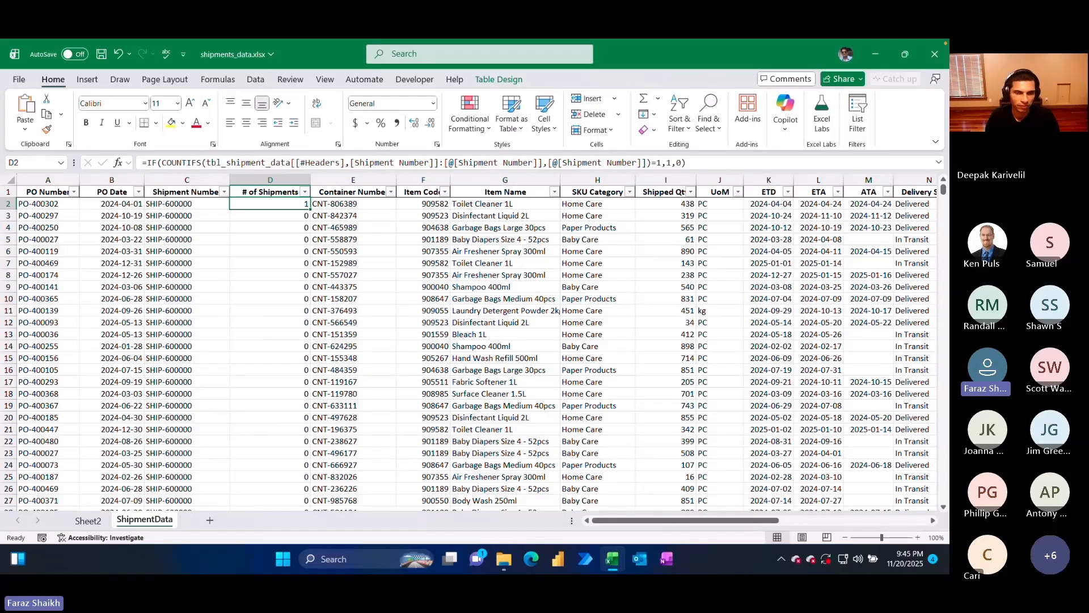
{"action": "left_click", "coordinate": [245, 239]}
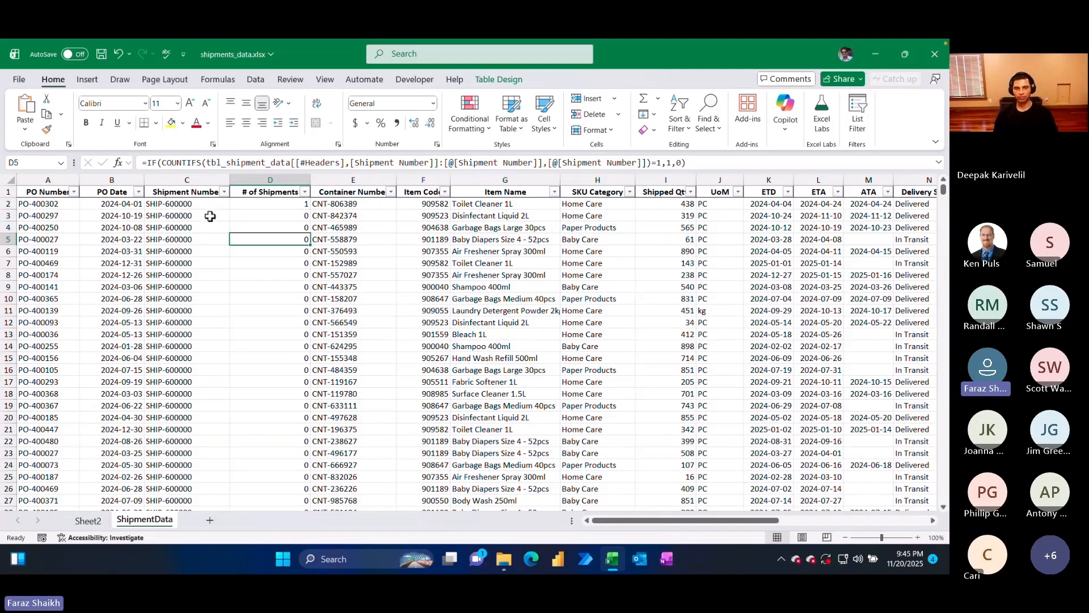
{"action": "left_click", "coordinate": [213, 216]}
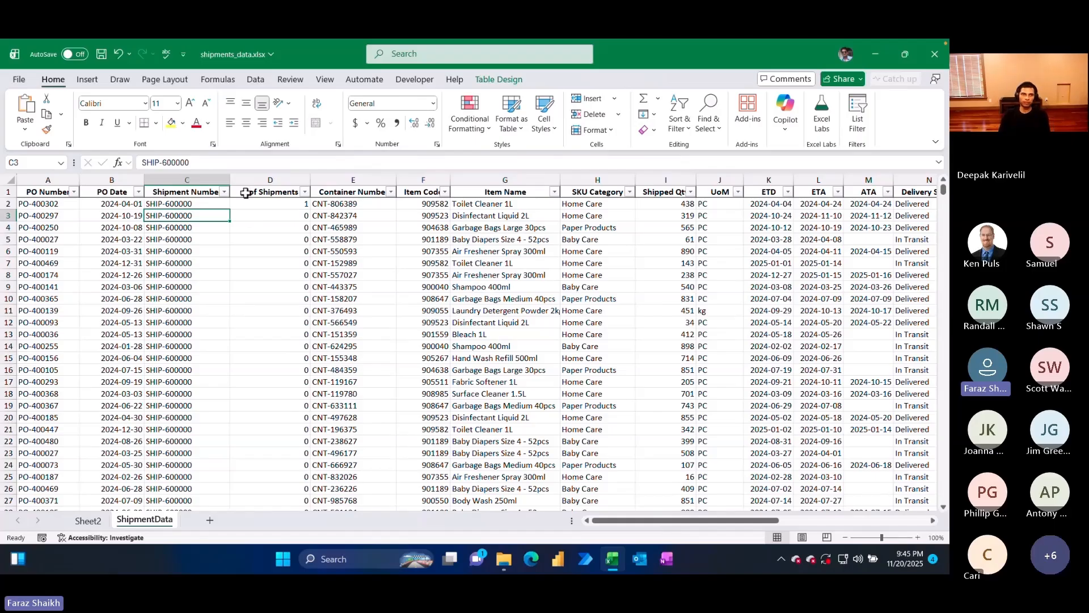
{"action": "left_click", "coordinate": [256, 79]}
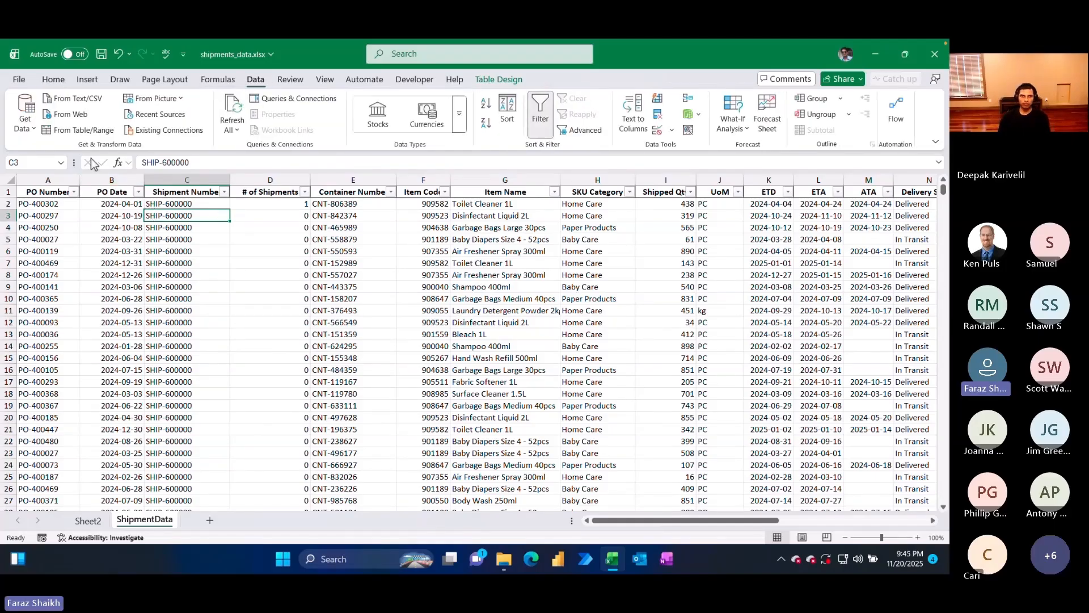
{"action": "left_click", "coordinate": [148, 289]}
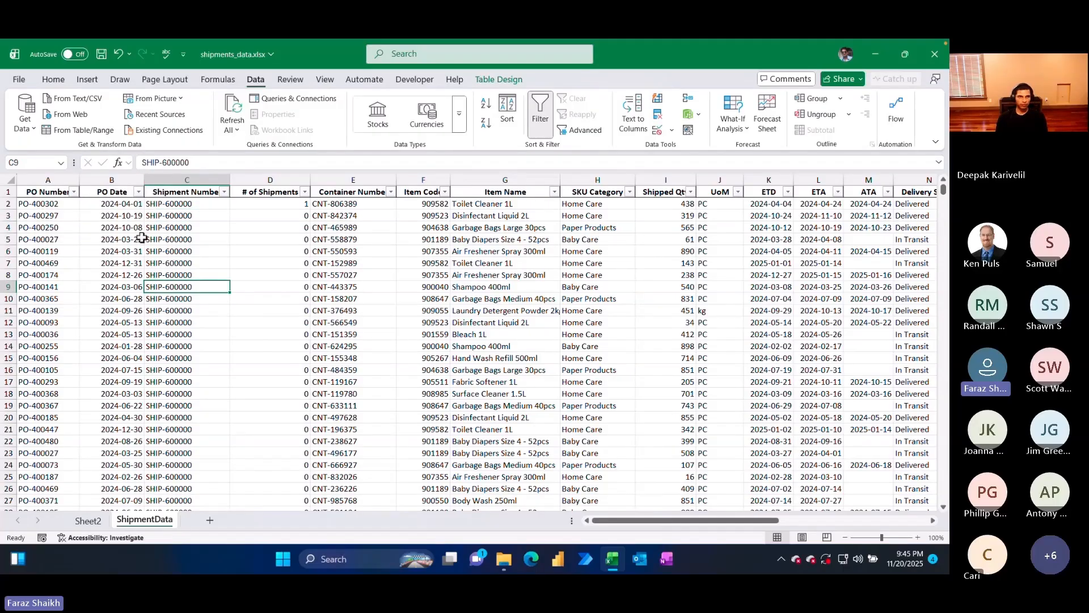
{"action": "left_click", "coordinate": [35, 131]}
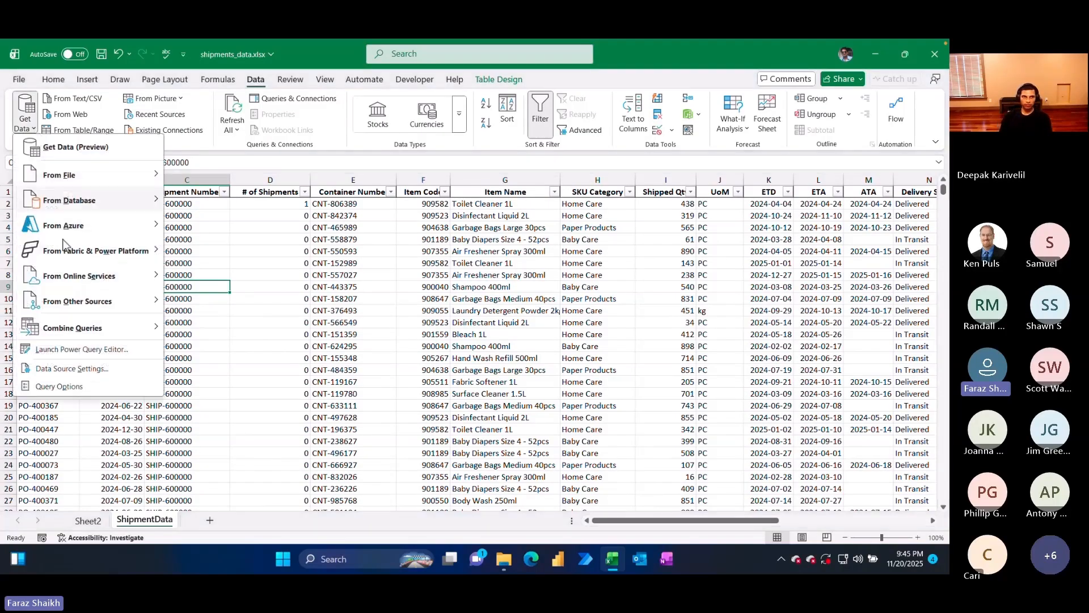
{"action": "left_click", "coordinate": [214, 228]}
{"action": "left_click", "coordinate": [27, 126]}
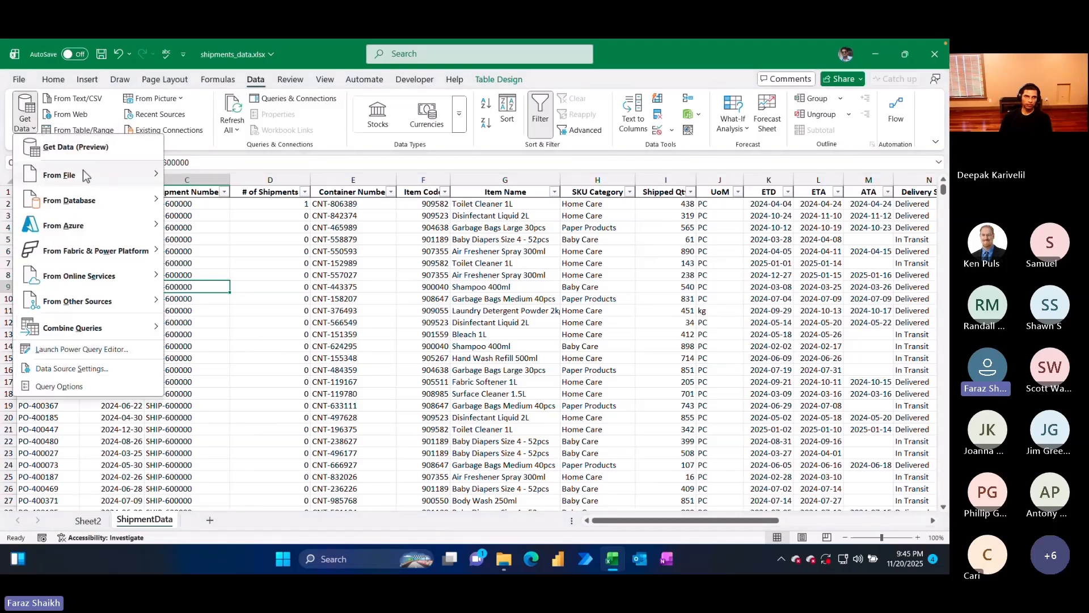
{"action": "mouse_move", "coordinate": [121, 299]}
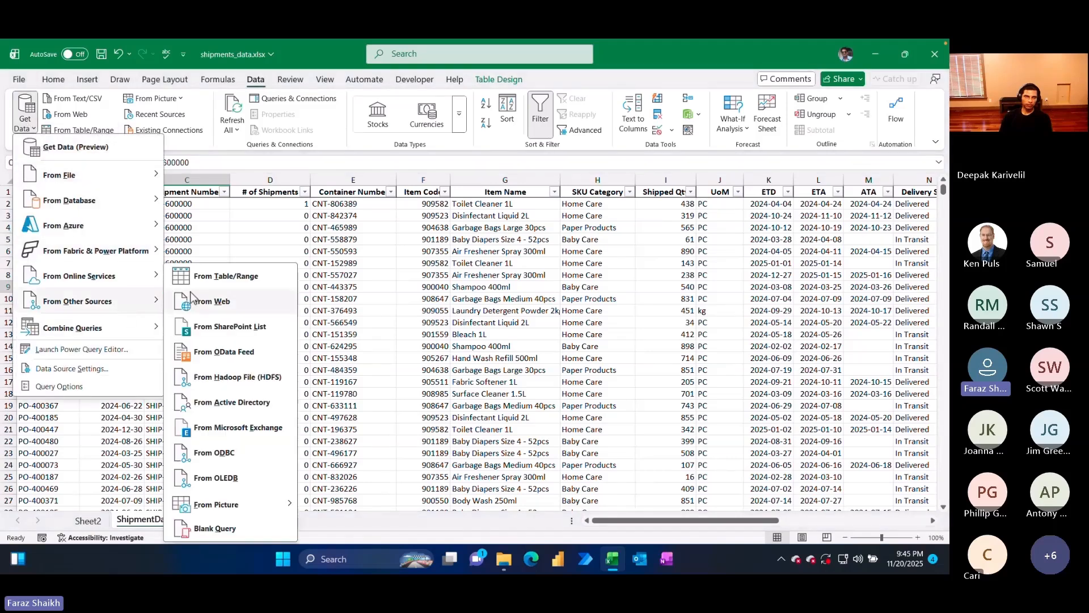
{"action": "left_click", "coordinate": [192, 528]}
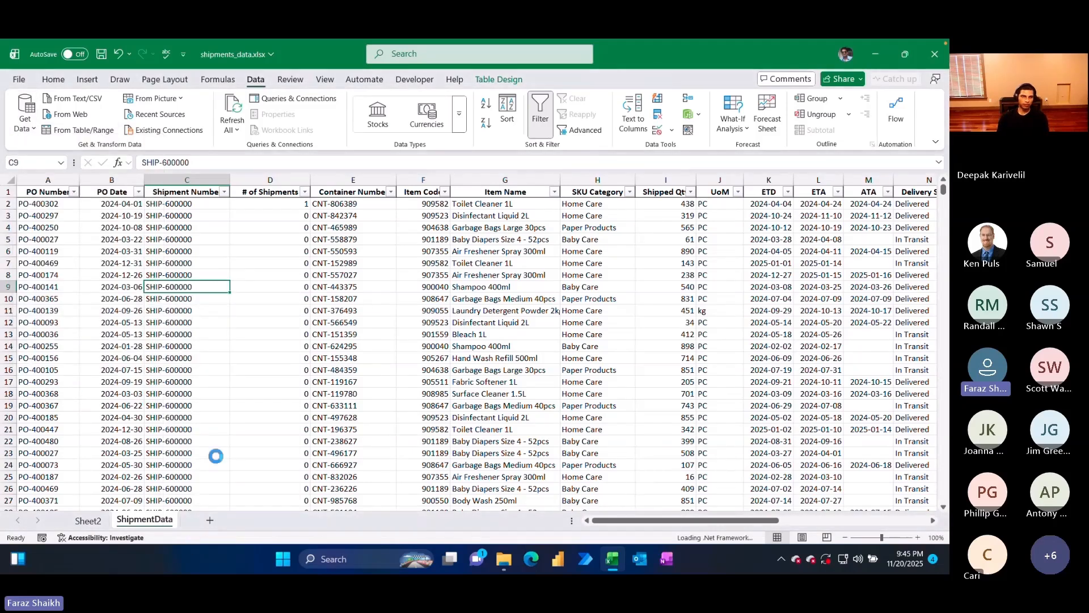
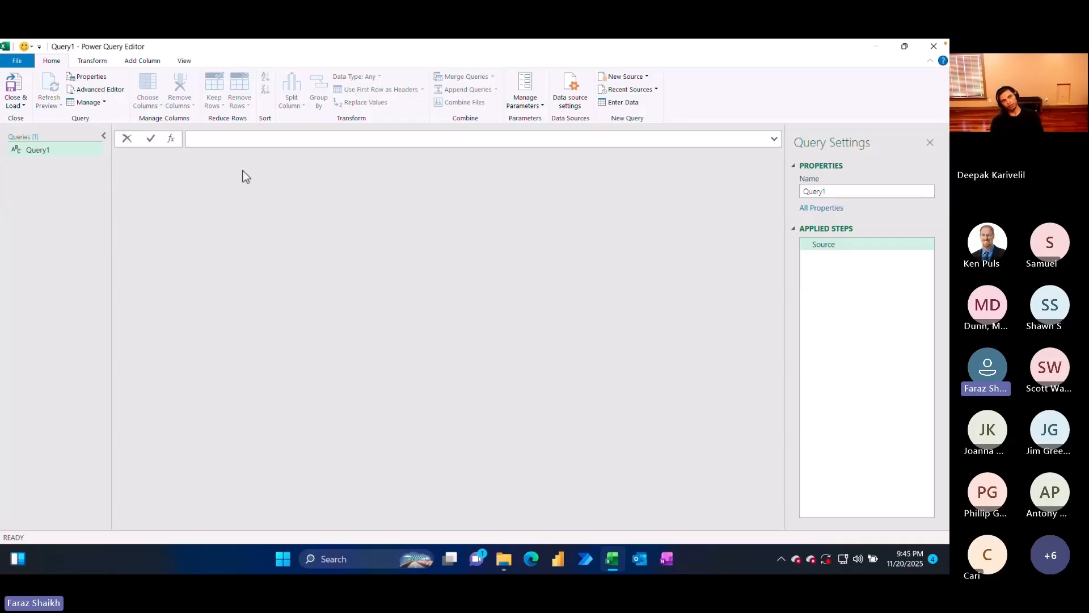
- Set the blank query's source formula to =Excel.CurrentWorkbook()
{"action": "type", "text": "=exc"}
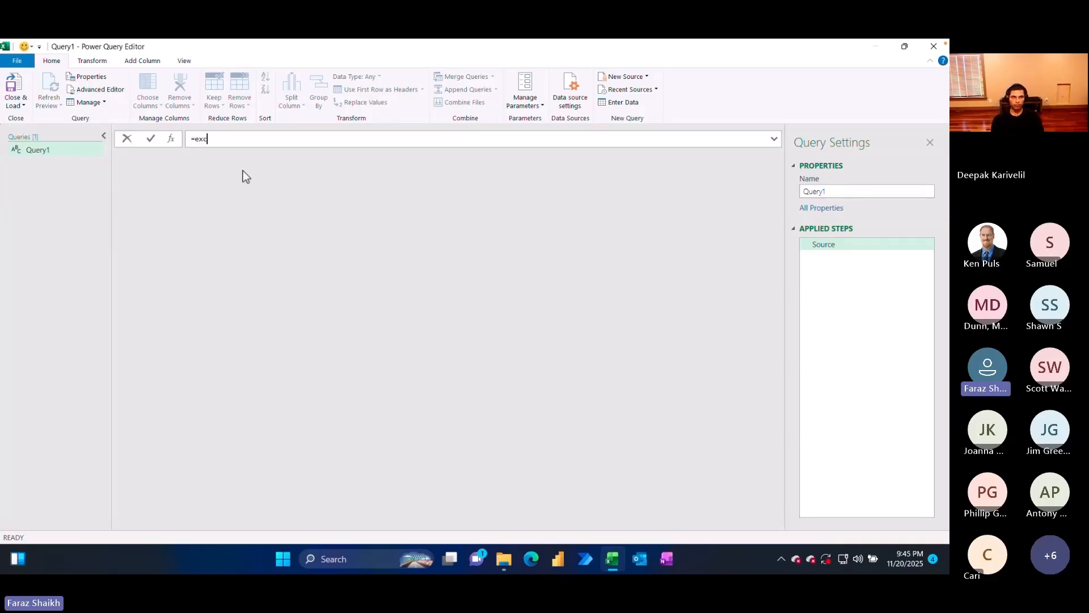
{"action": "type", "text": "el.CurrentWorkbook"}
{"action": "key", "text": "Tab"}
{"action": "type", "text": "()"}
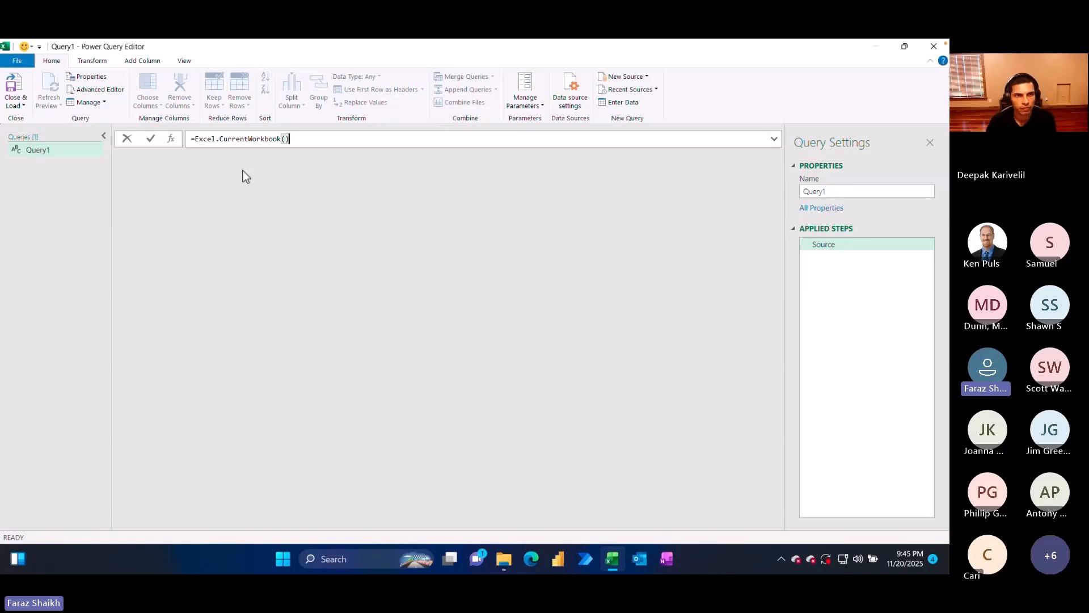
{"action": "key", "text": "Return"}
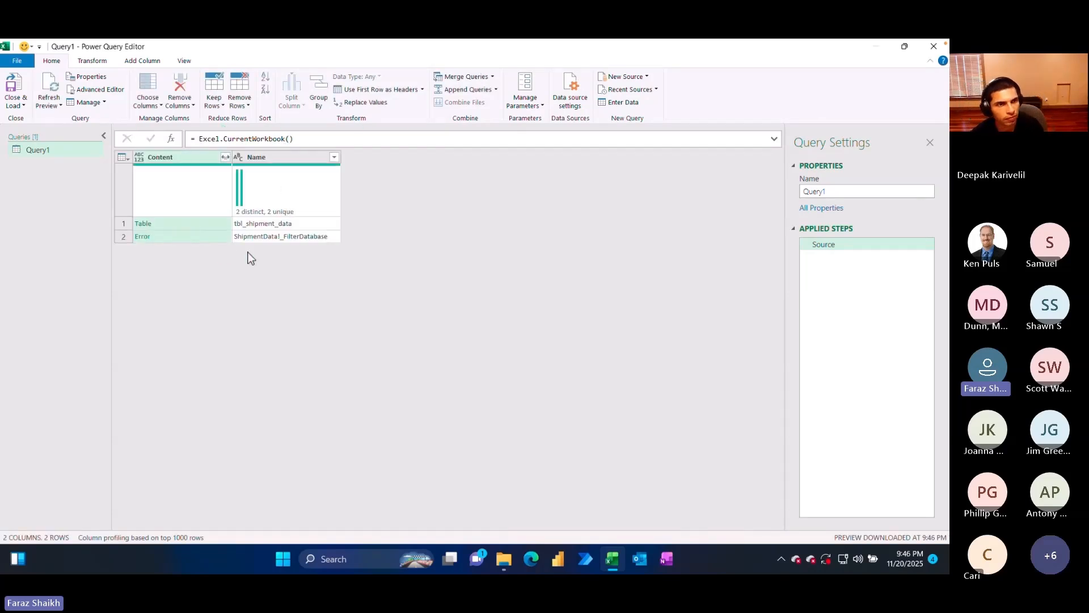
- Filter the Name column to keep only tbl_shipment_data, excluding ShipmentData!_FilterDatabase
{"action": "left_click", "coordinate": [300, 227]}
{"action": "left_click", "coordinate": [335, 157]}
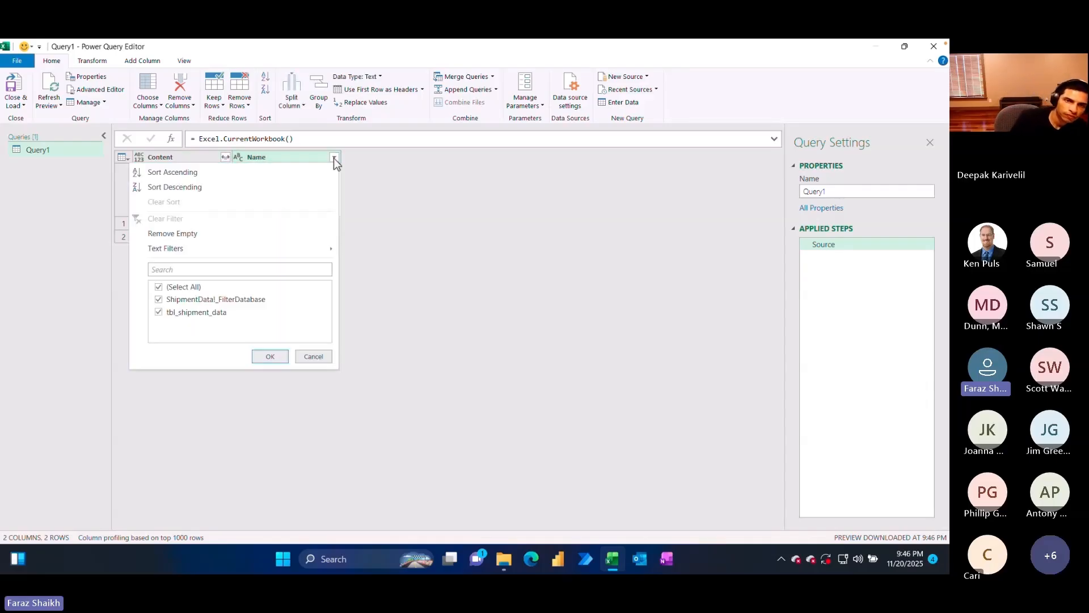
{"action": "left_click", "coordinate": [159, 299]}
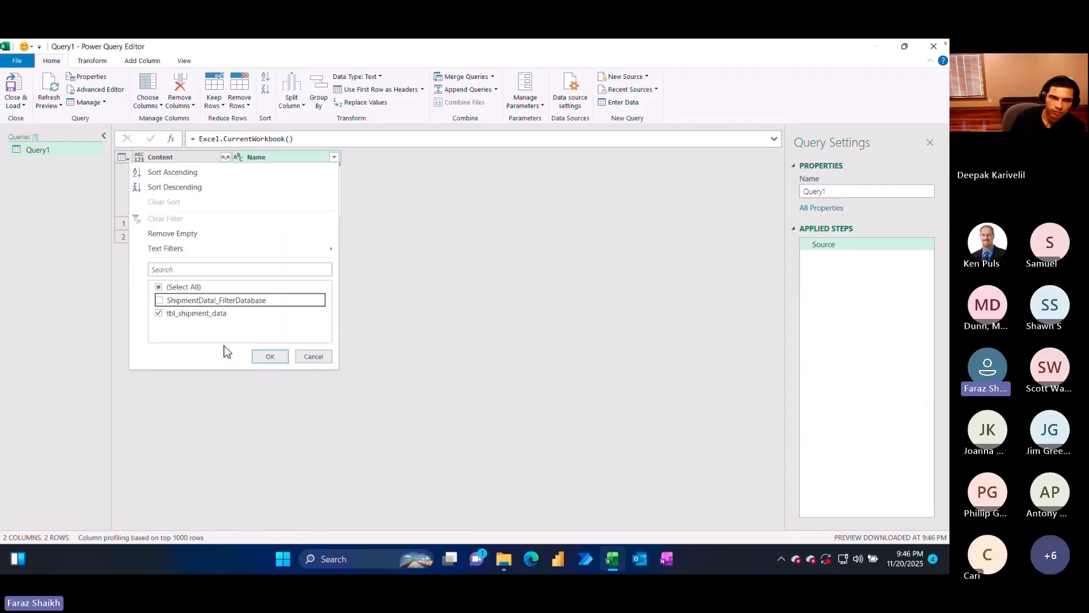
{"action": "left_click", "coordinate": [270, 356]}
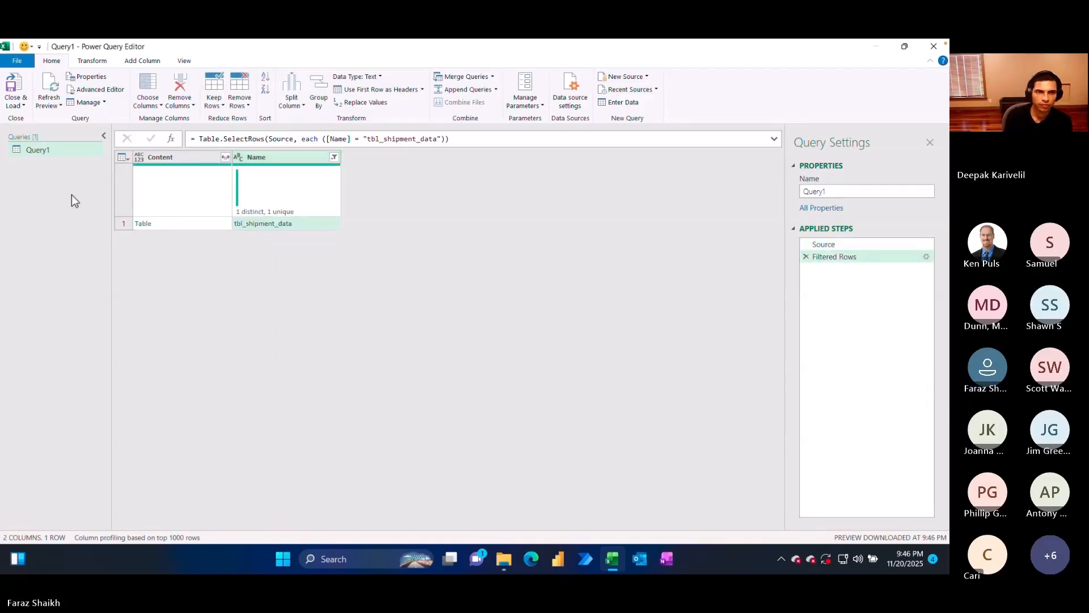
- Drill into the tbl_shipment_data table in the Content column and remove the automatic Changed Type step
{"action": "left_click", "coordinate": [144, 224]}
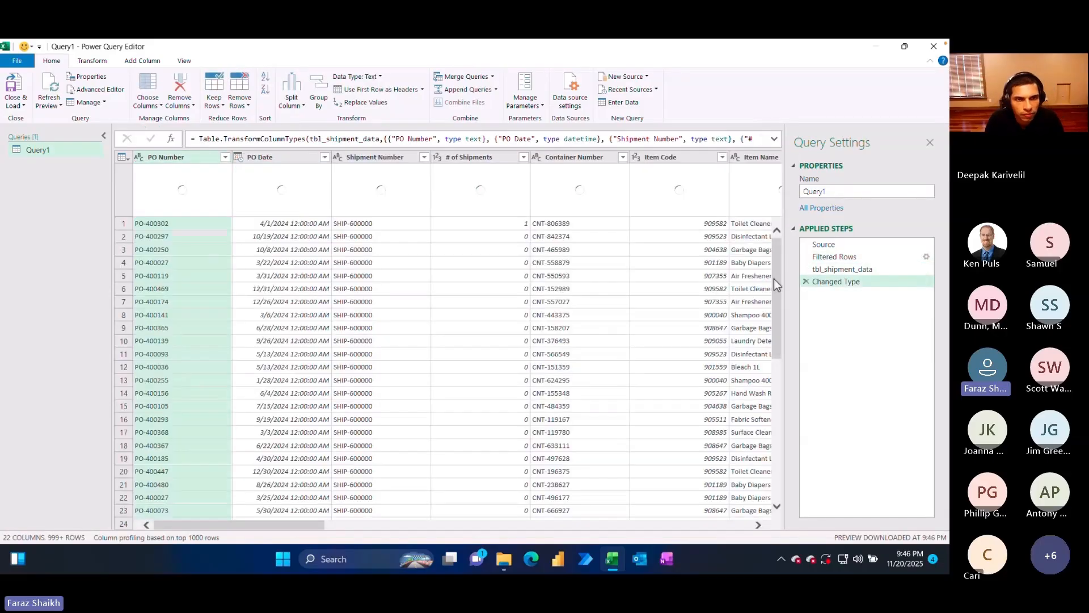
{"action": "left_click", "coordinate": [806, 282]}
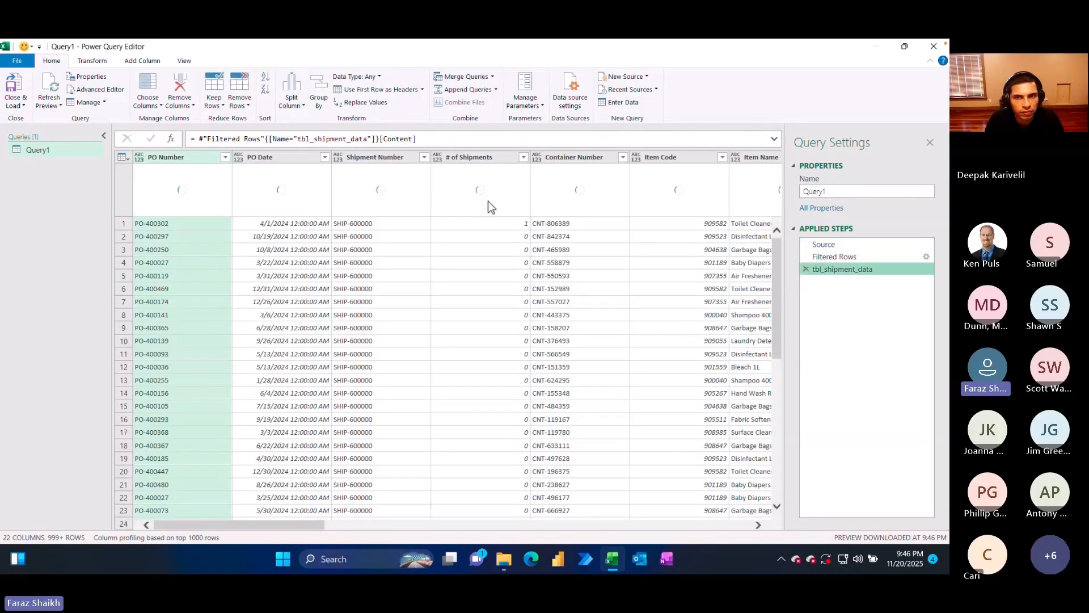
{"action": "left_click", "coordinate": [829, 244]}
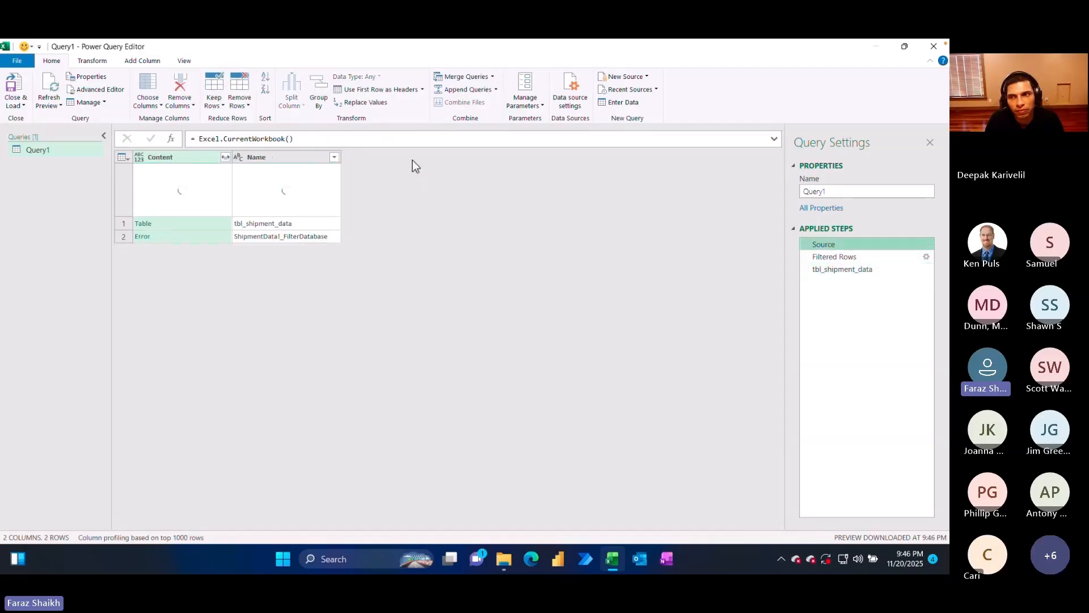
{"action": "left_click", "coordinate": [868, 270]}
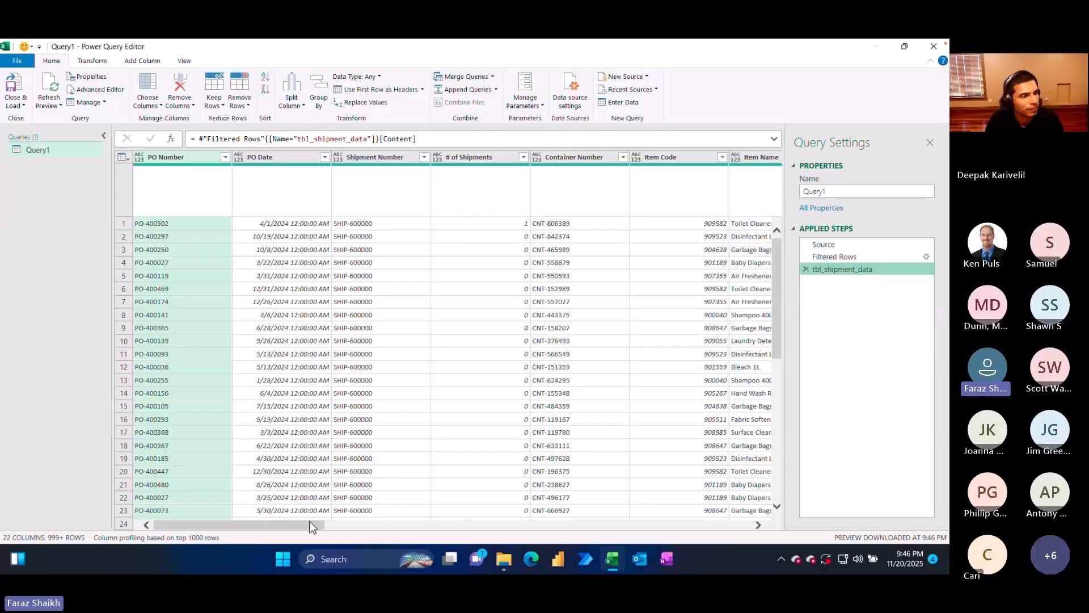
{"action": "mouse_move", "coordinate": [312, 526]}
{"action": "left_mouse_down"}
{"action": "mouse_move", "coordinate": [328, 528]}
{"action": "mouse_move", "coordinate": [296, 524]}
{"action": "left_mouse_up"}
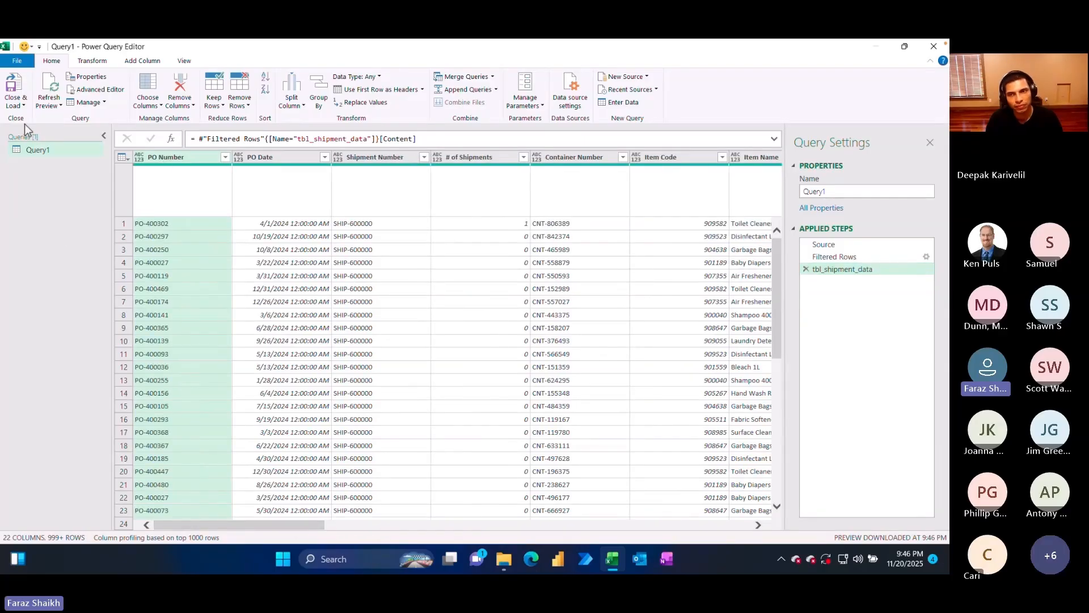
- Close the query editor and load Query1 as a connection only, adding its data to the Data Model
{"action": "left_click", "coordinate": [14, 102]}
{"action": "left_click", "coordinate": [34, 132]}
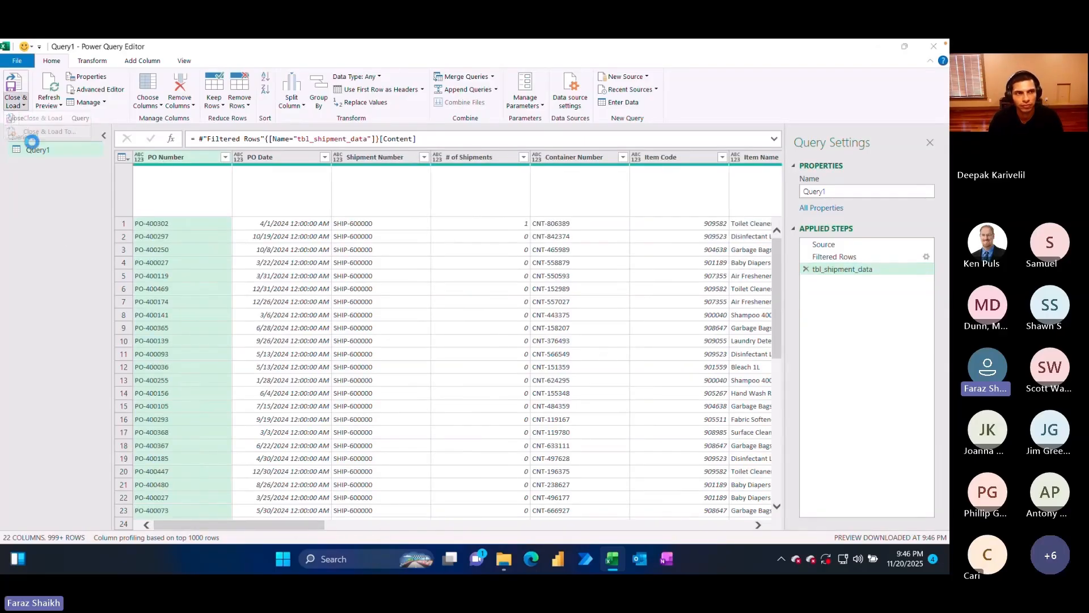
{"action": "left_click", "coordinate": [432, 365]}
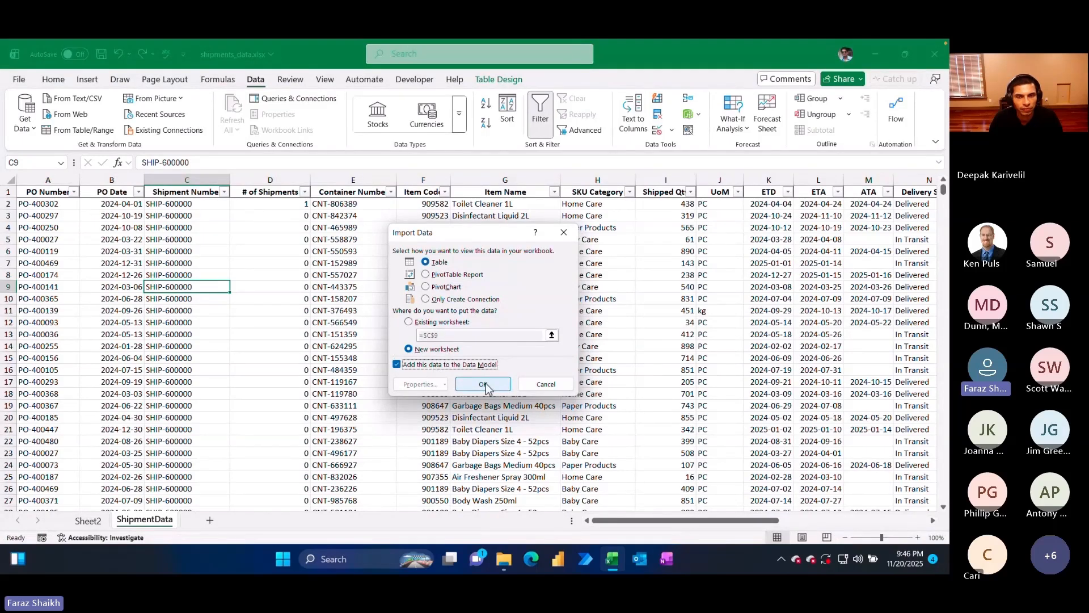
{"action": "left_click", "coordinate": [413, 324]}
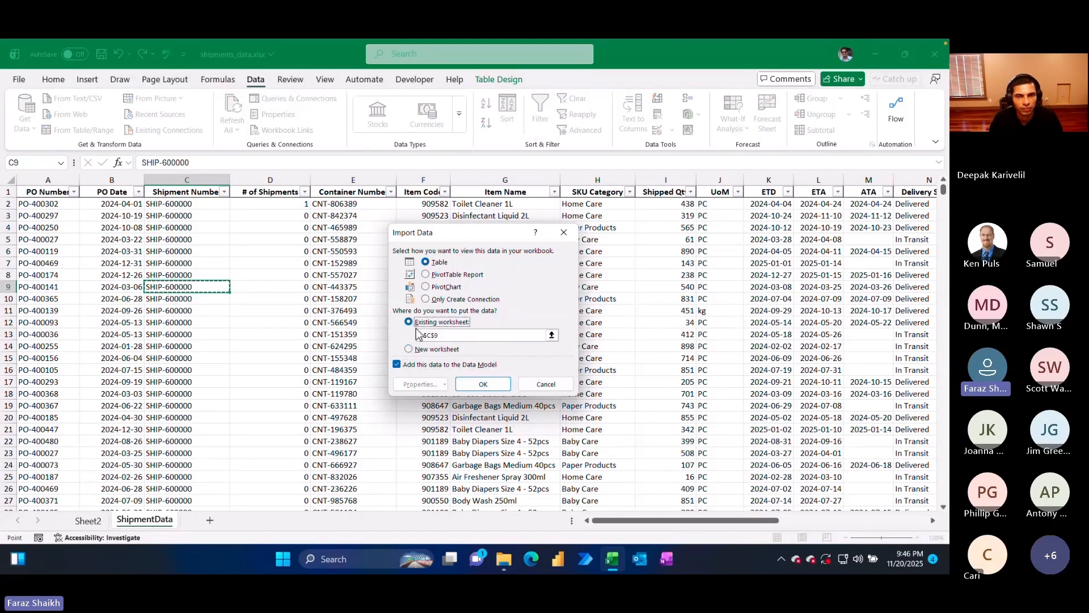
{"action": "left_click", "coordinate": [416, 352]}
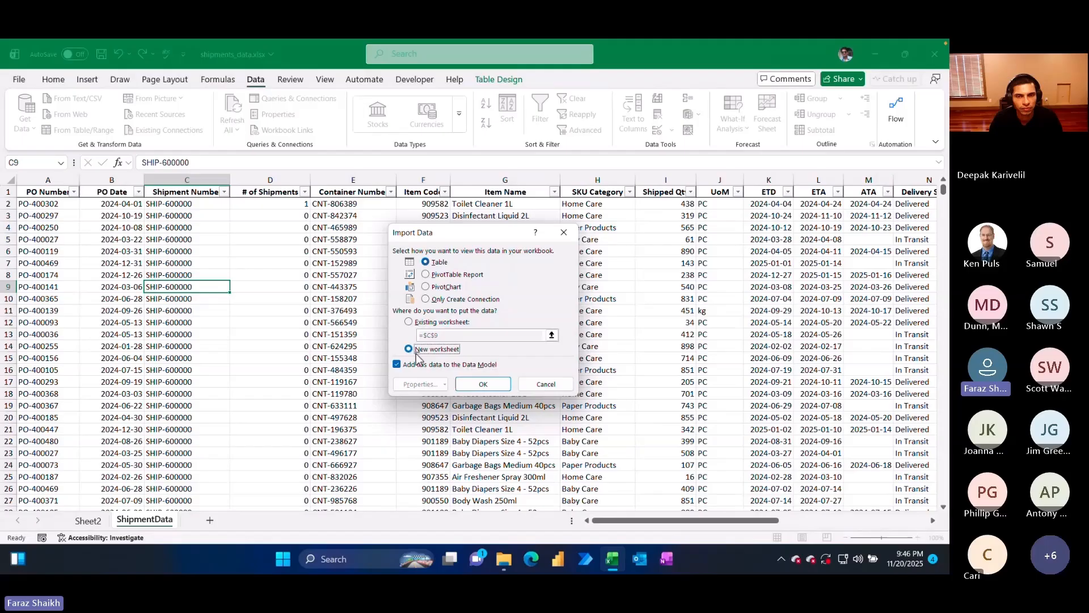
{"action": "left_click", "coordinate": [448, 299]}
{"action": "left_click", "coordinate": [484, 385]}
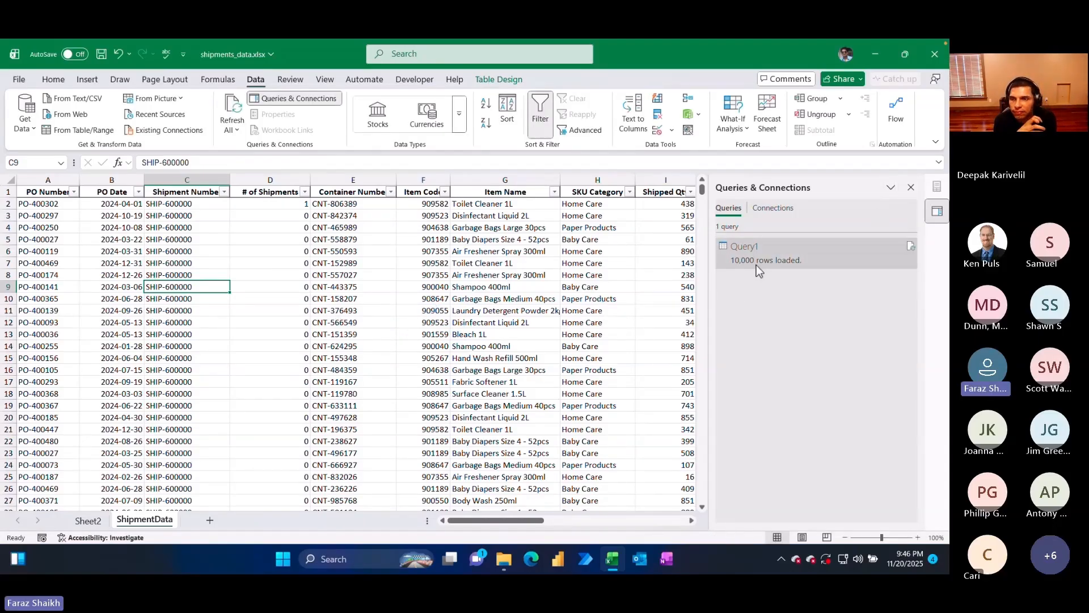
- Close the Queries & Connections pane and open the Data Model in a maximized Power Pivot window
{"action": "left_click", "coordinate": [910, 188]}
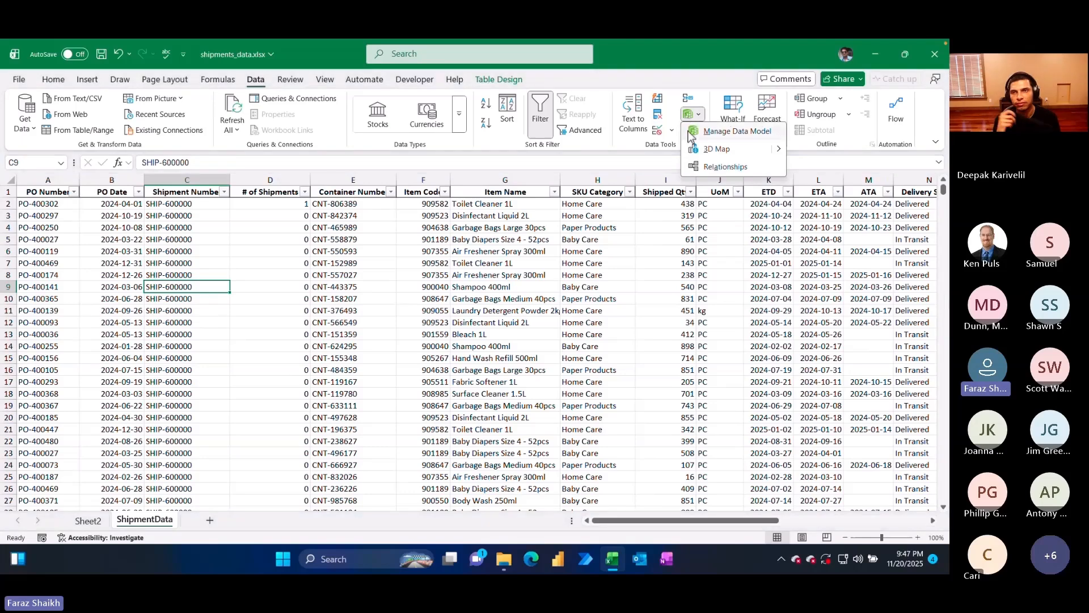
{"action": "left_click", "coordinate": [691, 130]}
{"action": "left_click", "coordinate": [492, 324]}
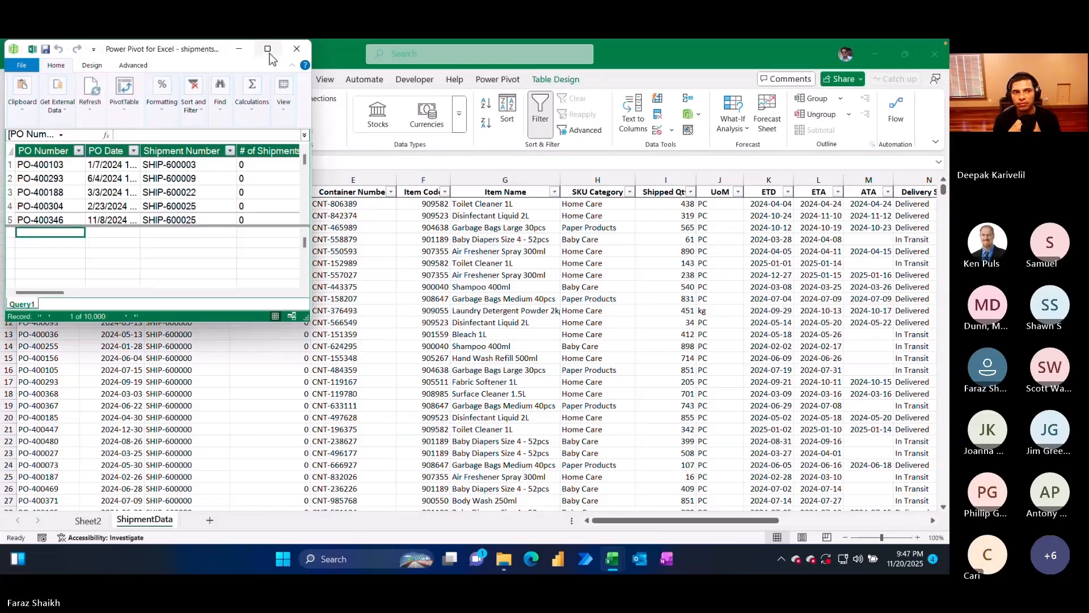
{"action": "left_click", "coordinate": [268, 50]}
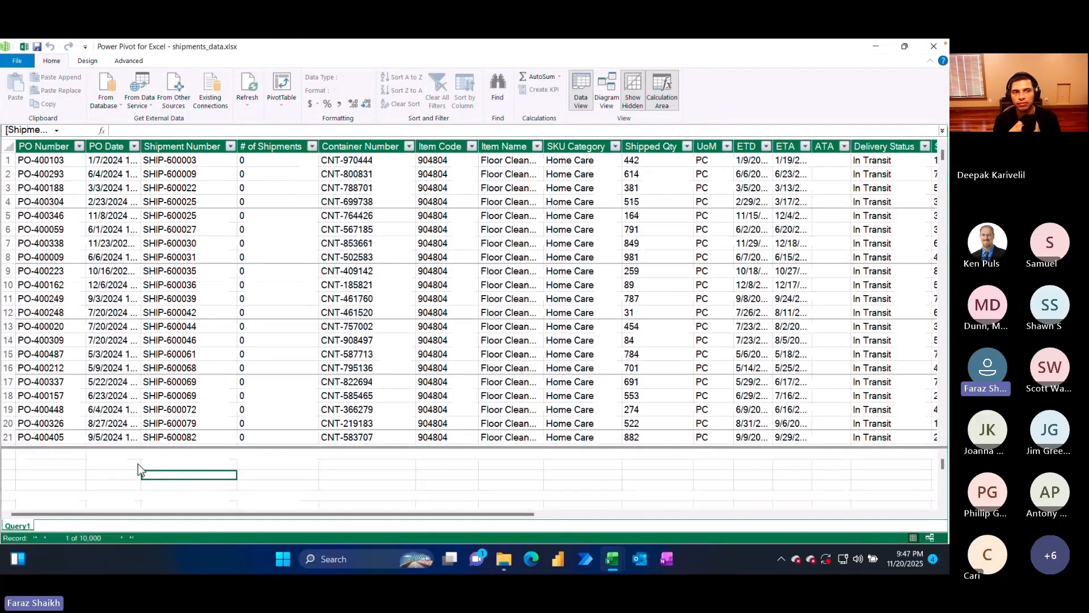
{"action": "left_click", "coordinate": [106, 467]}
{"action": "left_click", "coordinate": [76, 465]}
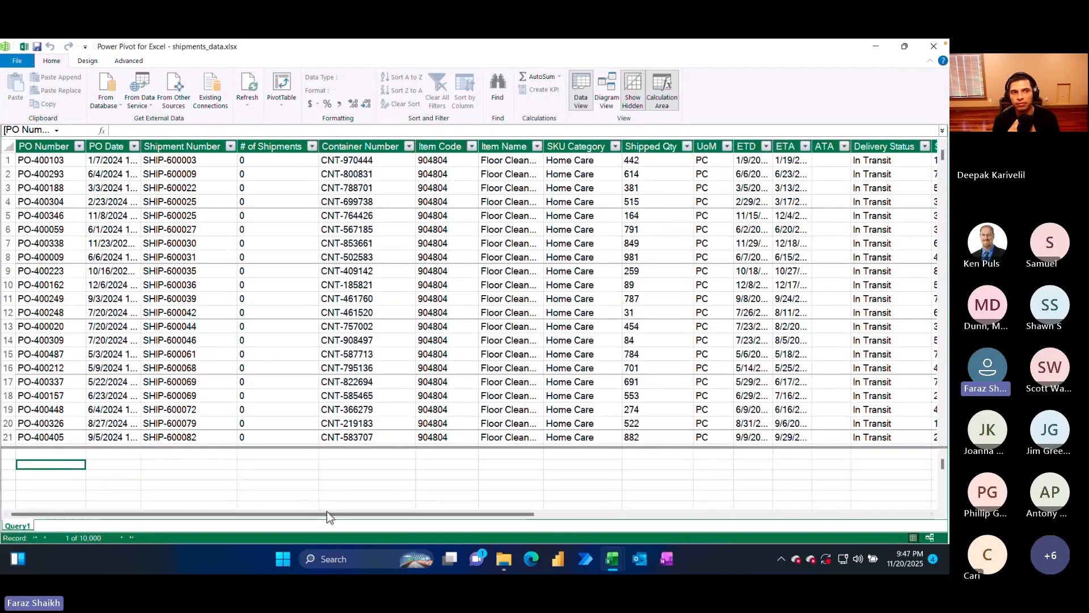
{"action": "type", "text": "#"}
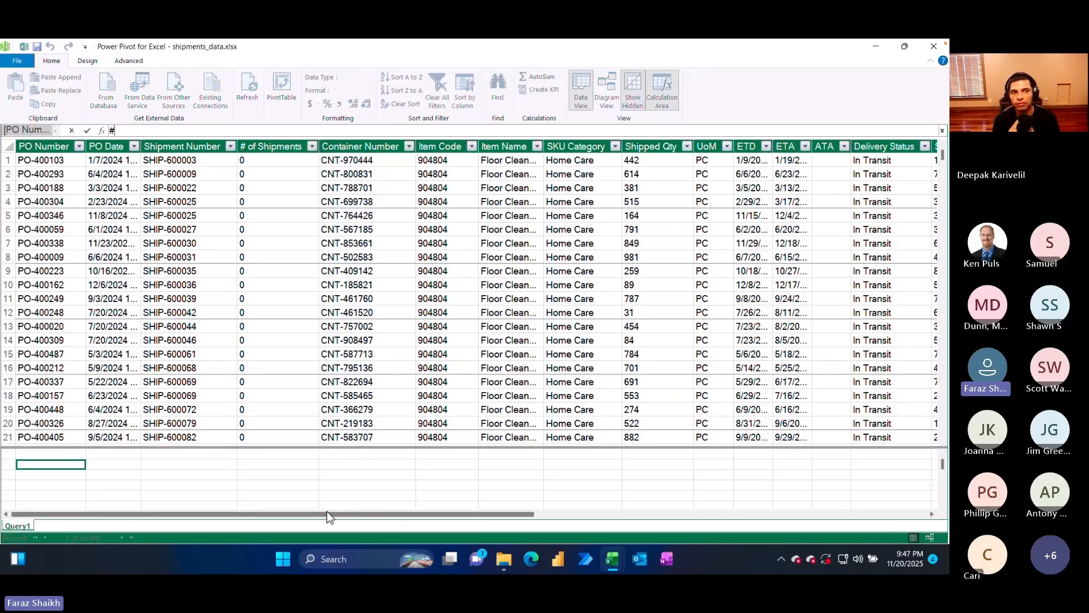
- Below the Shipment Number column, enter the measure # of Shipments:=DISTINCTCOUNT(Query1[Shipment Number]) in the calculation area
{"action": "left_click", "coordinate": [168, 467]}
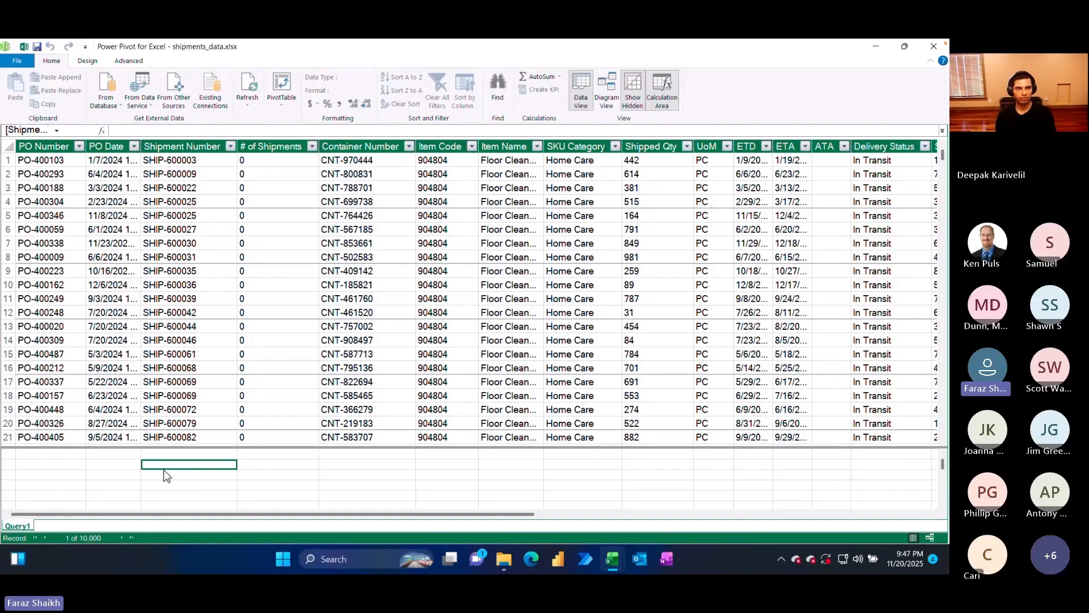
{"action": "type", "text": "#"}
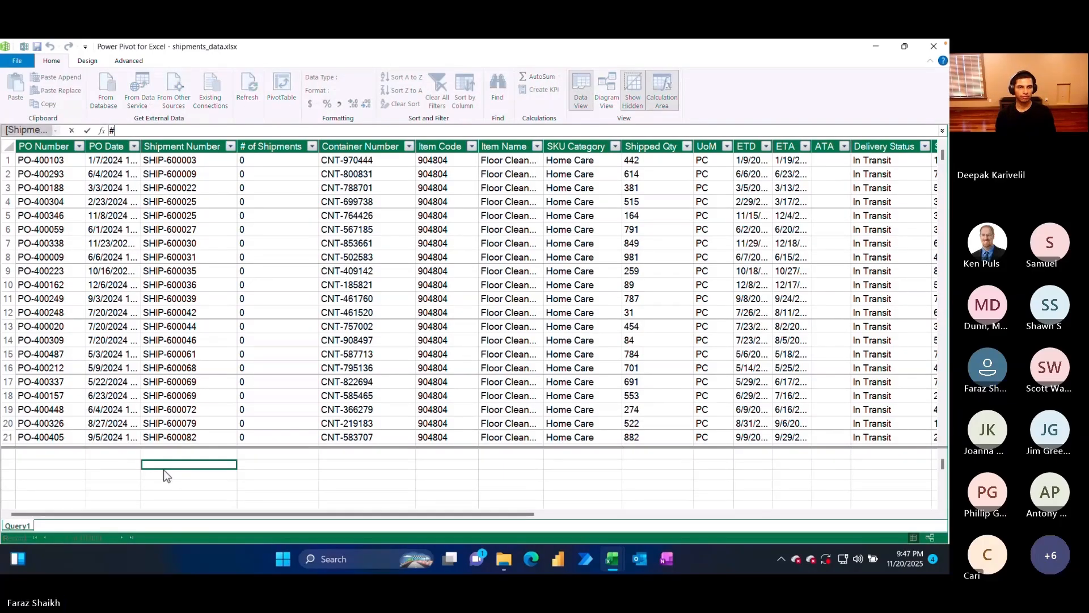
{"action": "type", "text": " of Shi"}
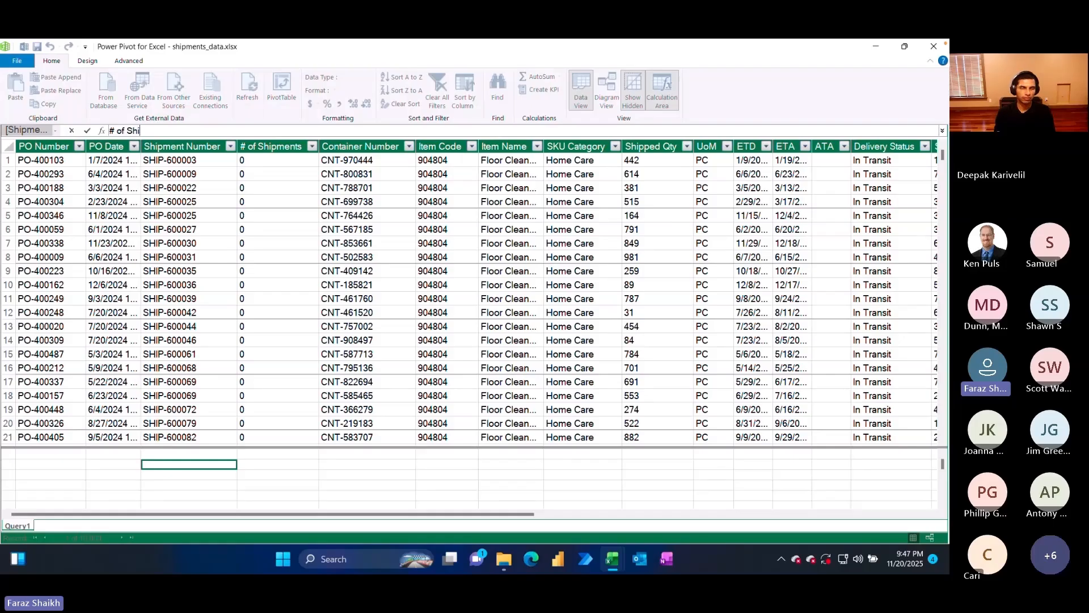
{"action": "type", "text": "o"}
{"action": "key", "text": "BackSpace"}
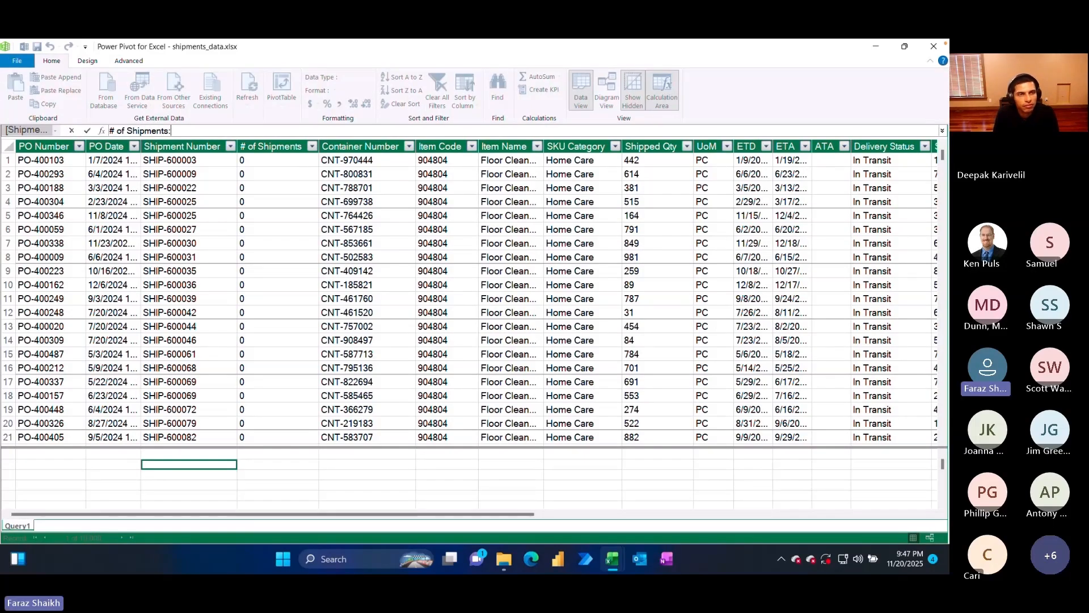
{"action": "type", "text": "pments:=dis"}
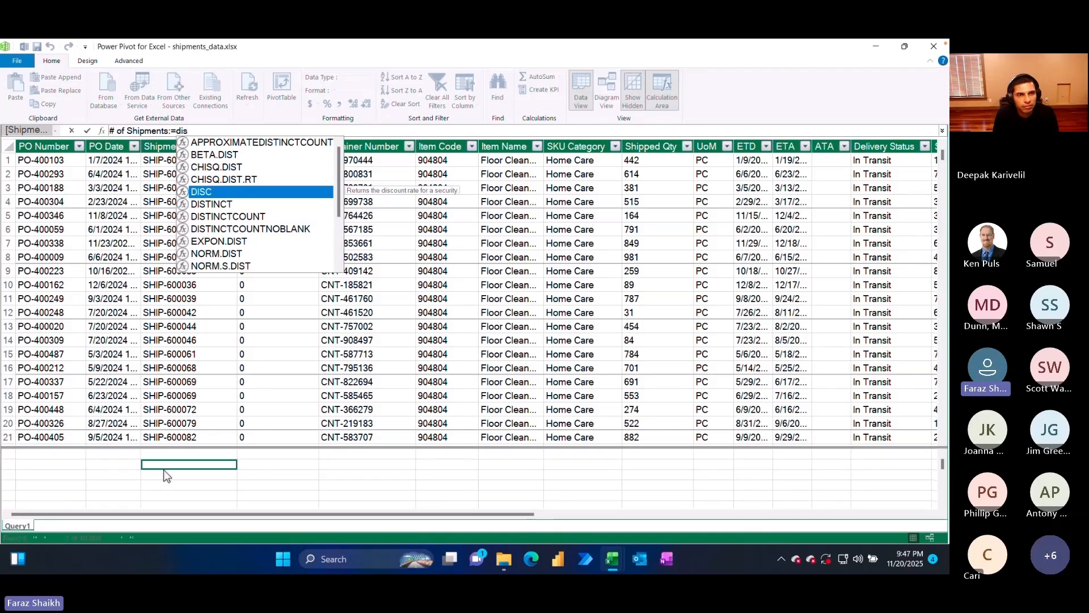
{"action": "key", "text": "Down"}
{"action": "key", "text": "Down"}
{"action": "key", "text": "Up"}
{"action": "key", "text": "Down"}
{"action": "key", "text": "Up"}
{"action": "key", "text": "Down"}
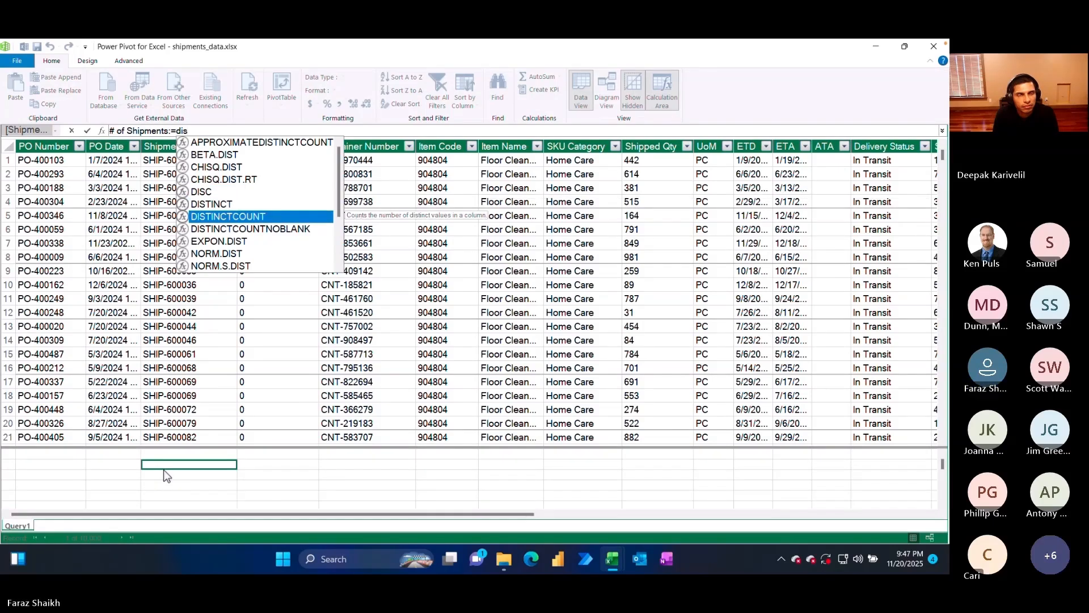
{"action": "key", "text": "Tab"}
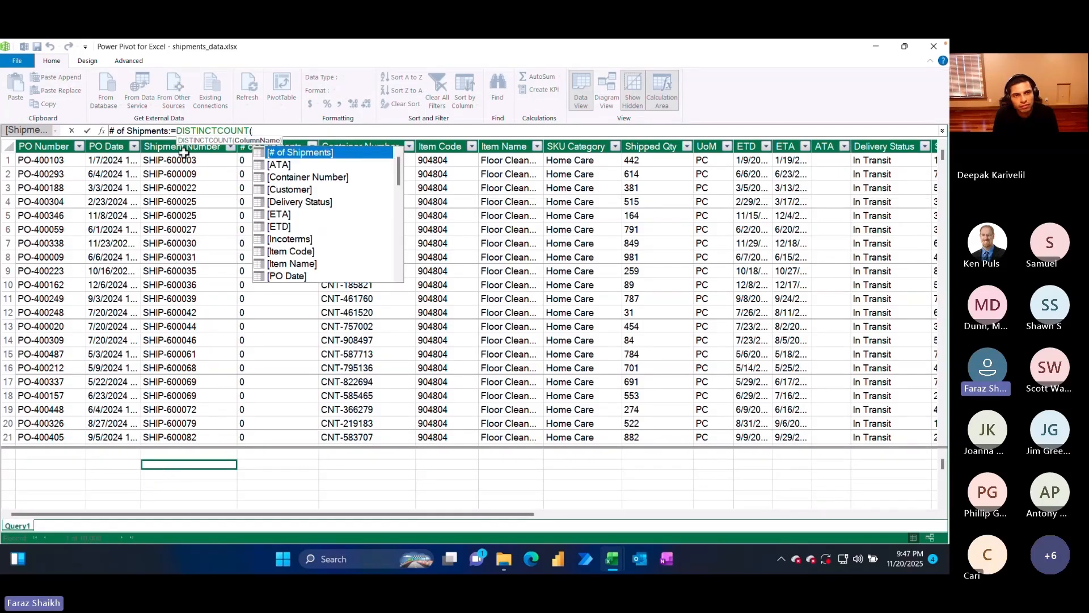
{"action": "left_click", "coordinate": [174, 148]}
{"action": "type", "text": ")"}
{"action": "key", "text": "Return"}
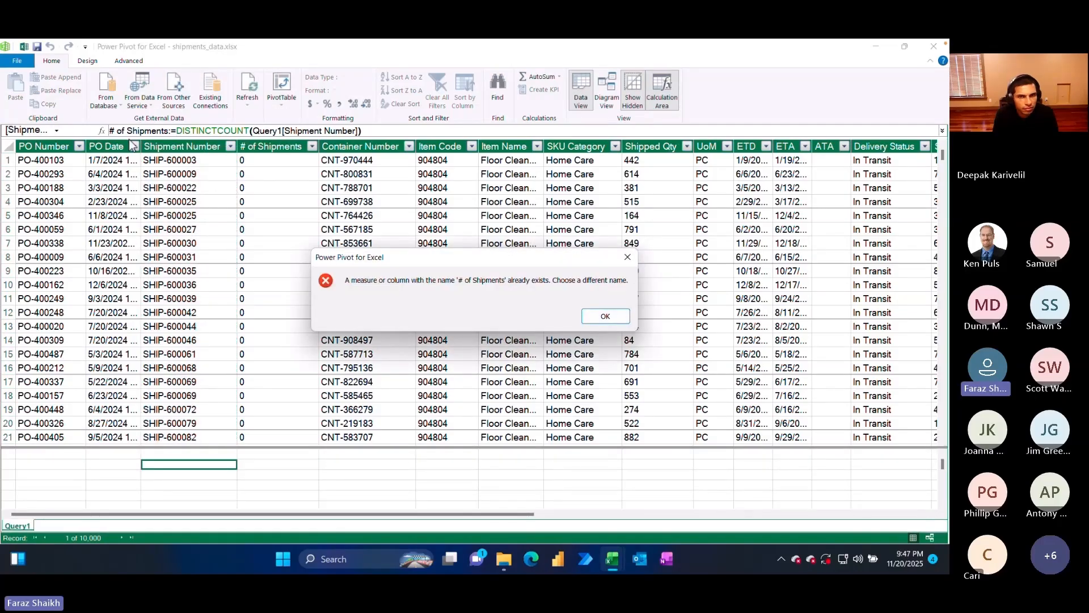
- Dismiss the error and shorten the measure's name to "# of Ship" in its formula, then commit it
{"action": "left_click", "coordinate": [603, 317]}
{"action": "left_click", "coordinate": [169, 135]}
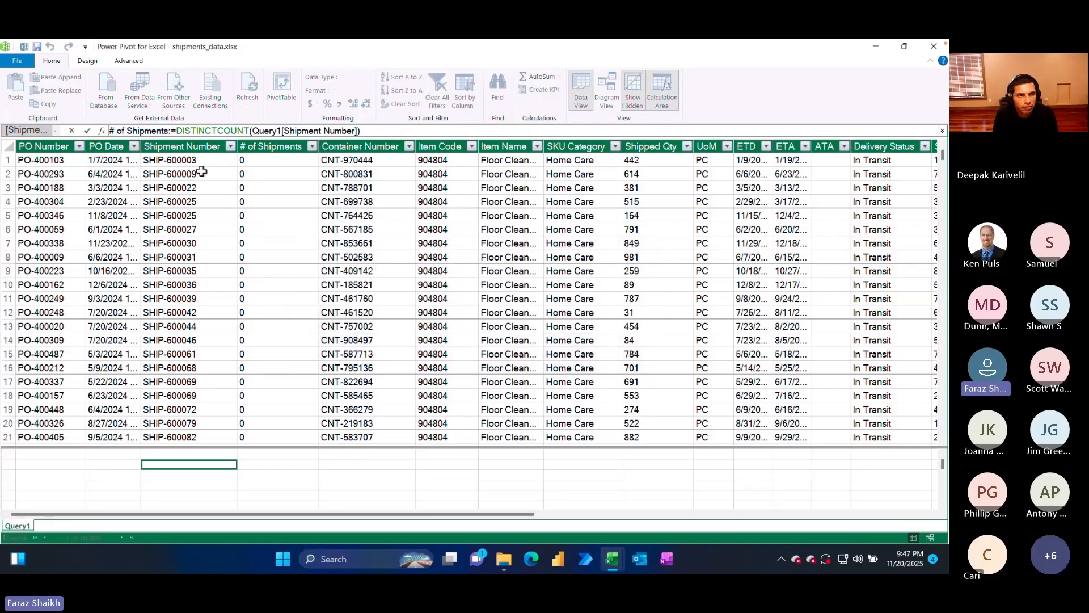
{"action": "key", "text": "Return"}
{"action": "left_click", "coordinate": [156, 130]}
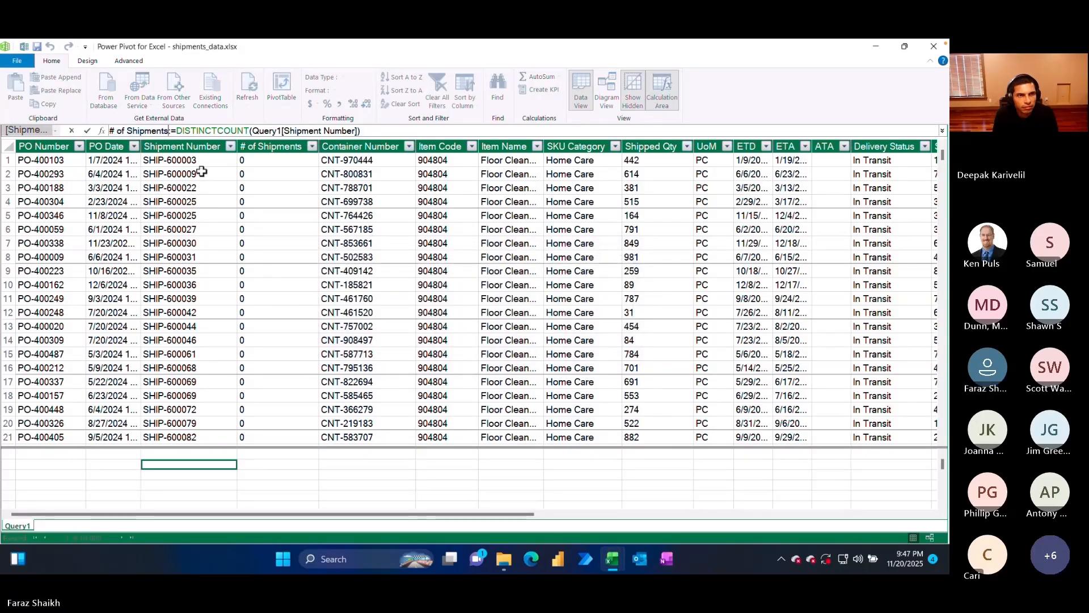
{"action": "key", "text": "Delete"}
{"action": "key", "text": "Delete"}
{"action": "key", "text": "Delete"}
{"action": "key", "text": "BackSpace"}
{"action": "key", "text": "BackSpace"}
{"action": "key", "text": "Return"}
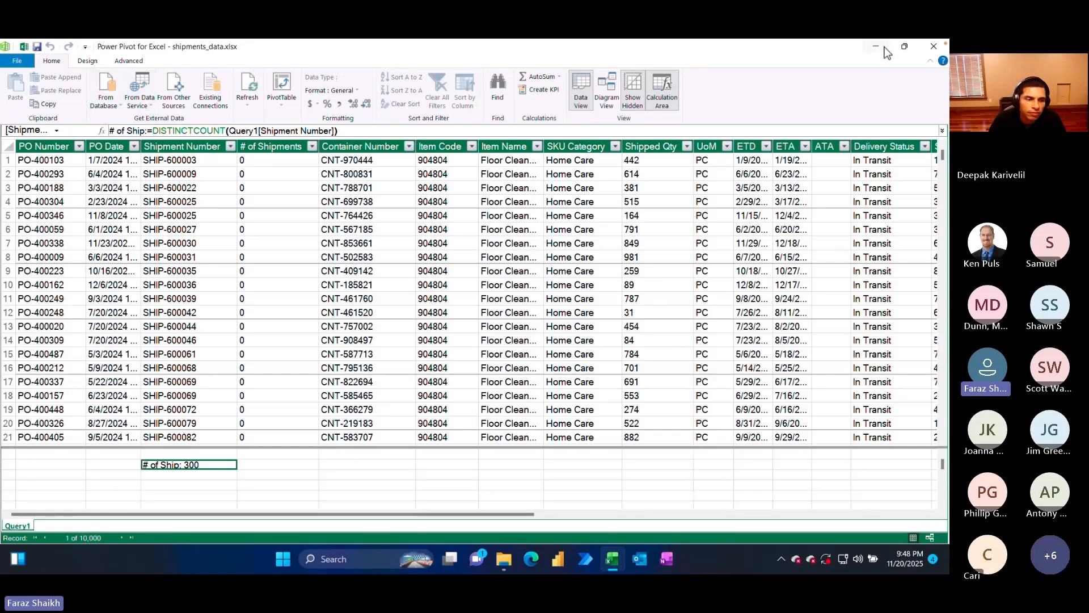
- Close the Power Pivot window and reopen the Data Model from the workbook
{"action": "left_click", "coordinate": [931, 44]}
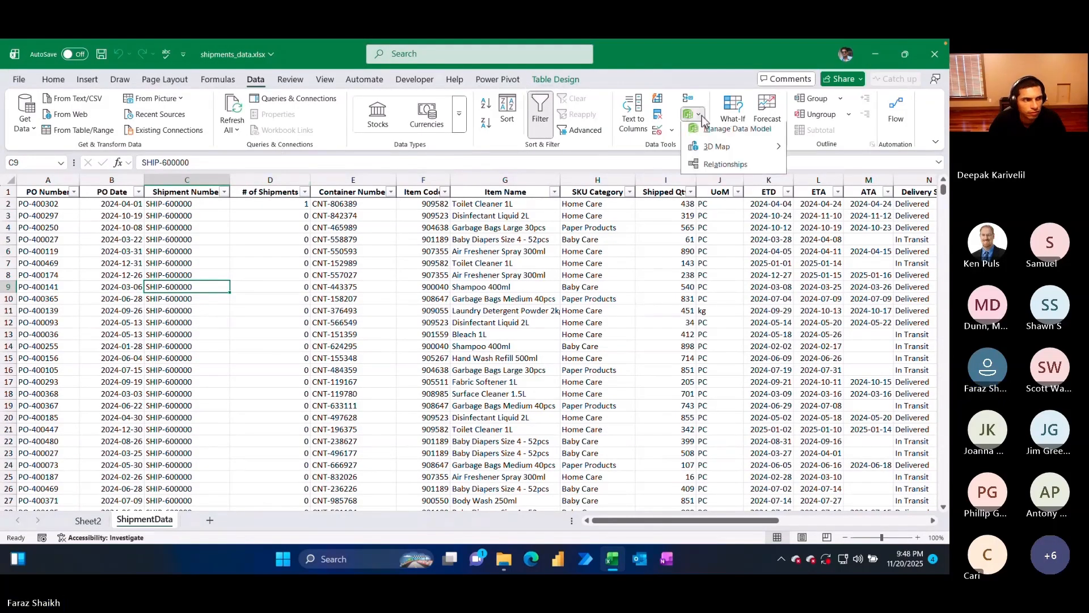
{"action": "left_click", "coordinate": [497, 80]}
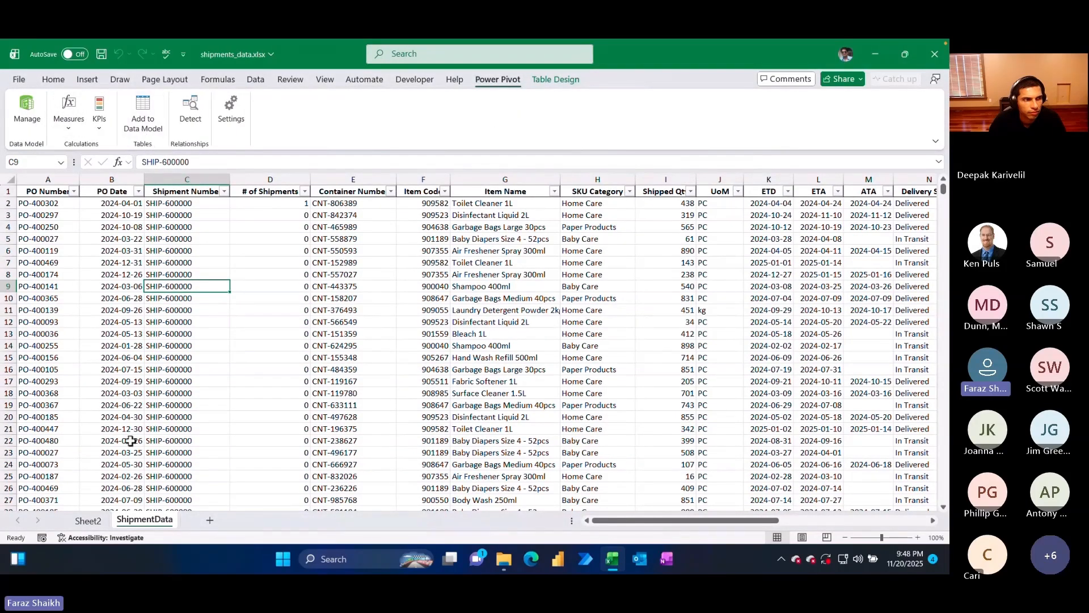
{"action": "left_click", "coordinate": [21, 118]}
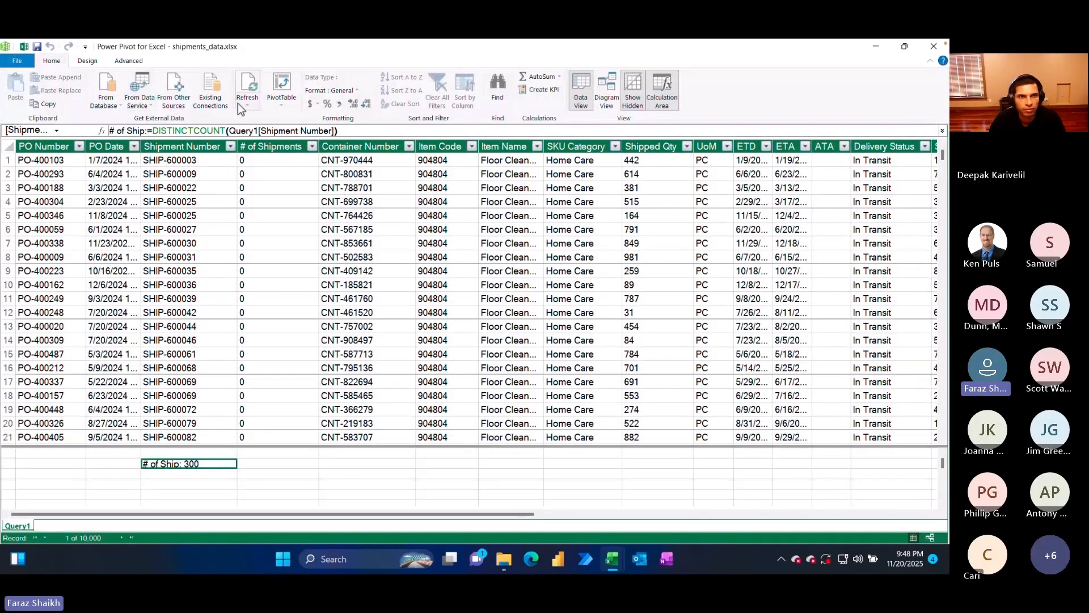
- Insert a PivotTable based on the Data Model on a new worksheet
{"action": "left_click", "coordinate": [283, 110]}
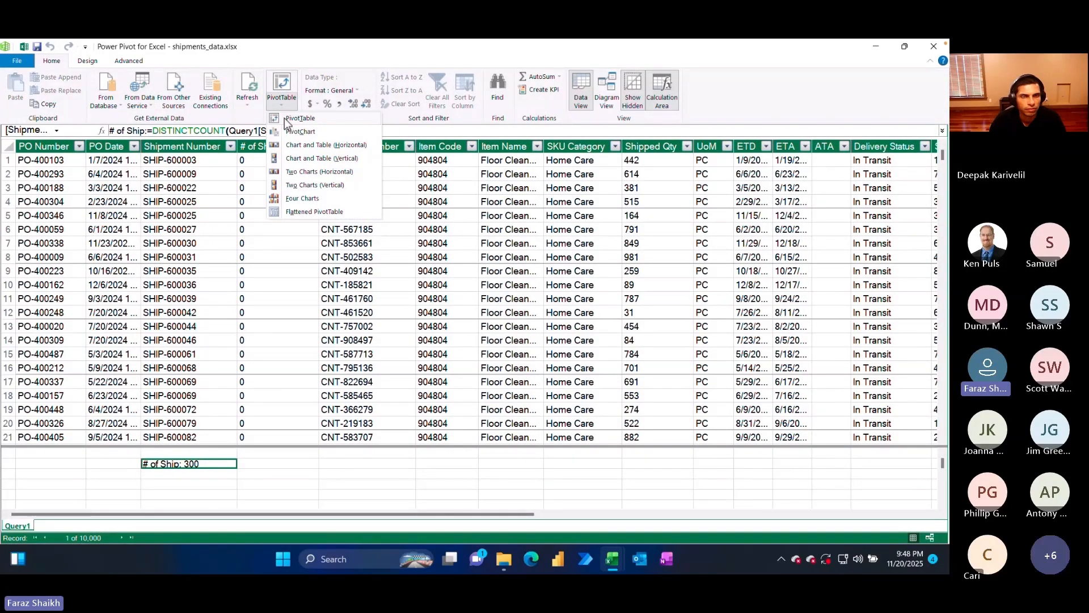
{"action": "left_click", "coordinate": [291, 118]}
{"action": "left_click", "coordinate": [379, 291]}
{"action": "left_click", "coordinate": [392, 275]}
{"action": "left_click", "coordinate": [525, 327]}
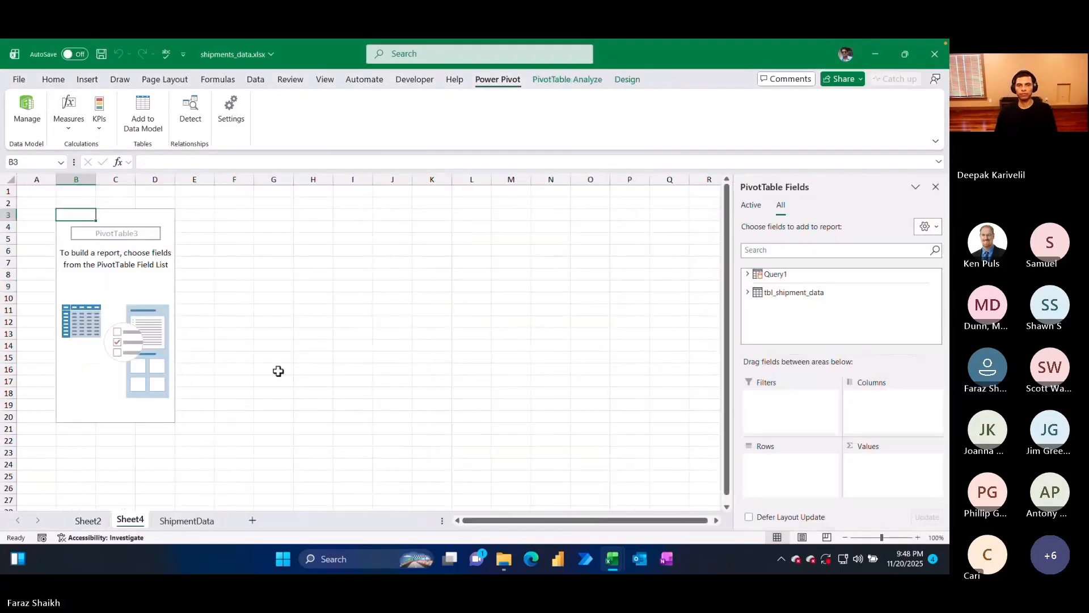
- From the Query1 table, add the # of Ship measure to the PivotTable's values and Supplier to its rows
{"action": "left_click", "coordinate": [747, 274]}
{"action": "left_click", "coordinate": [754, 278]}
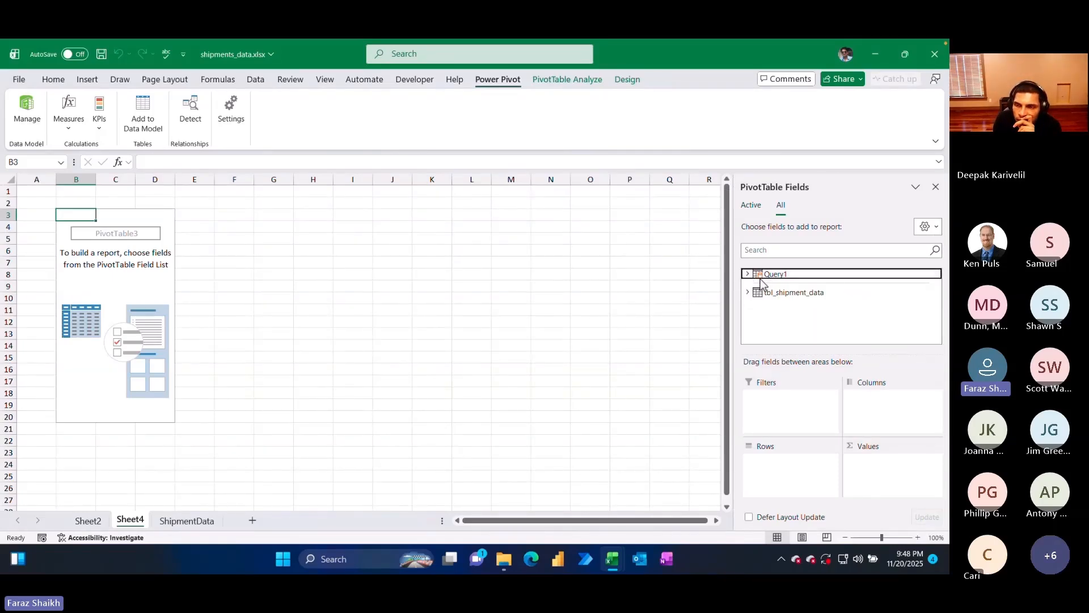
{"action": "left_click", "coordinate": [773, 289]}
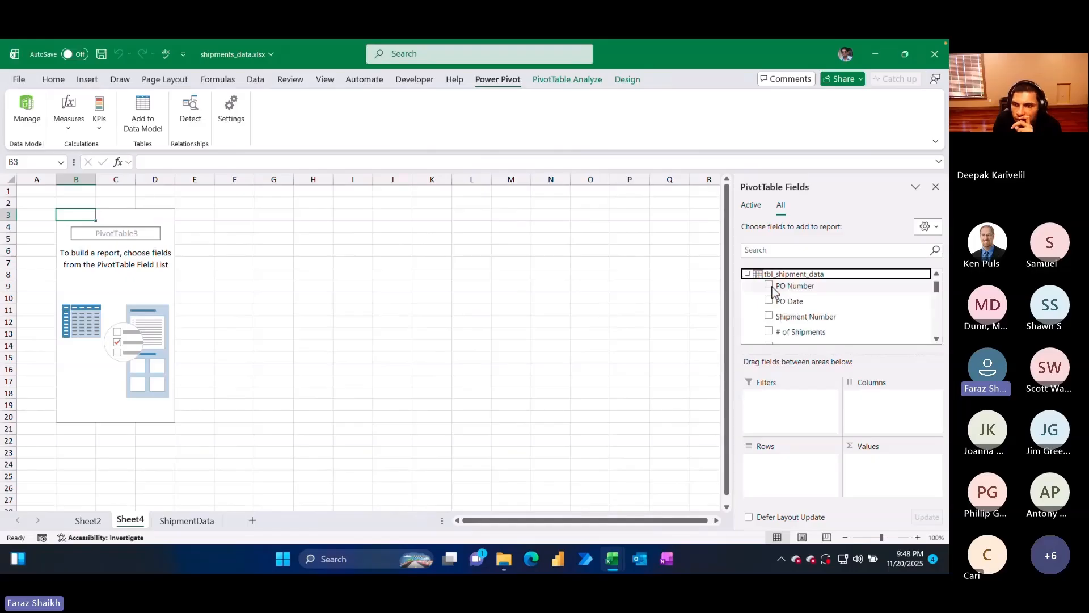
{"action": "left_click", "coordinate": [748, 276]}
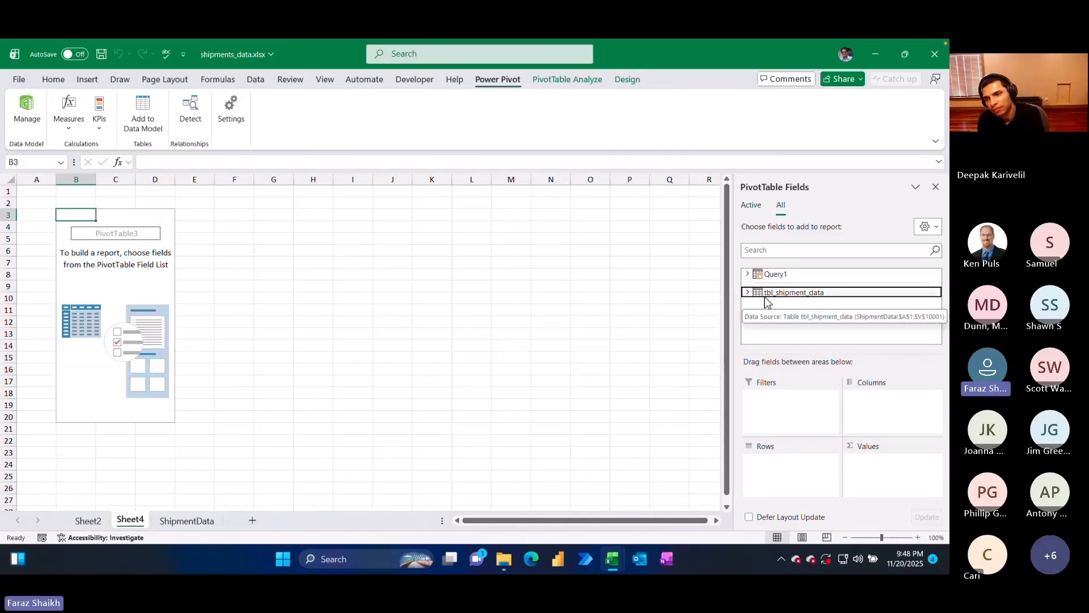
{"action": "left_click", "coordinate": [748, 274]}
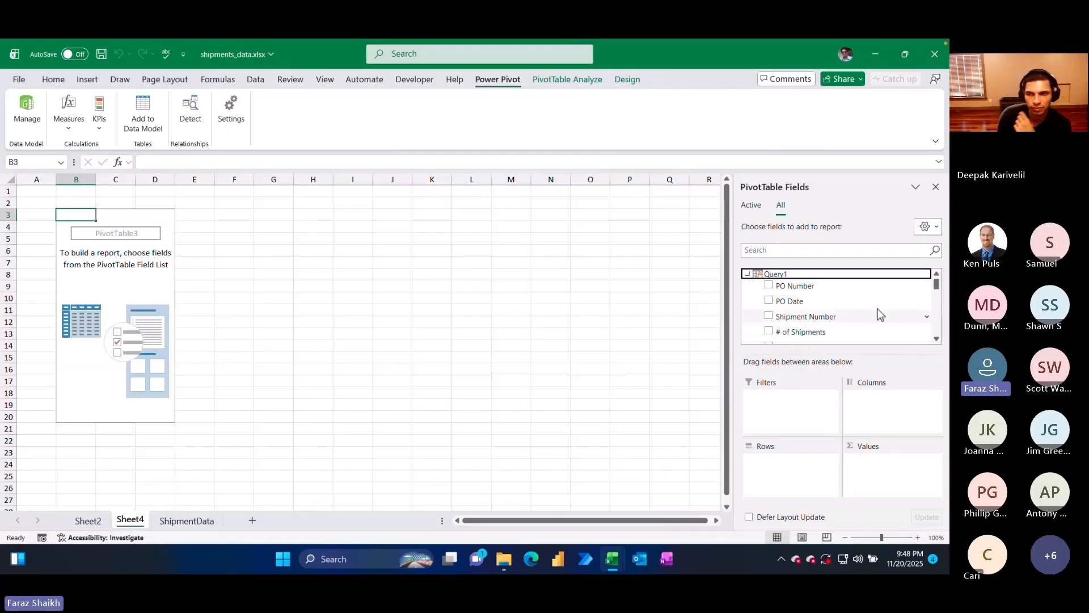
{"action": "left_click_drag", "start_coordinate": [937, 285], "coordinate": [865, 465]}
{"action": "left_click_drag", "start_coordinate": [792, 281], "coordinate": [789, 468]}
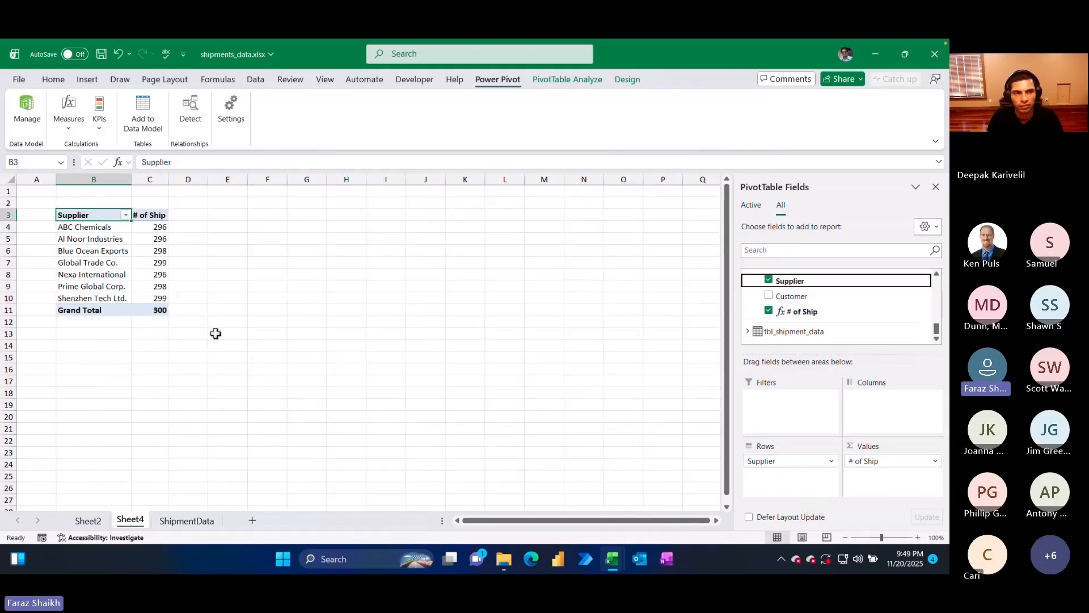
- Remove Supplier from the rows, search the fields for "port", and add Query1's Port of Loading as the row field
{"action": "left_click_drag", "start_coordinate": [788, 464], "coordinate": [936, 287]}
{"action": "left_click", "coordinate": [870, 250]}
{"action": "type", "text": "port"}
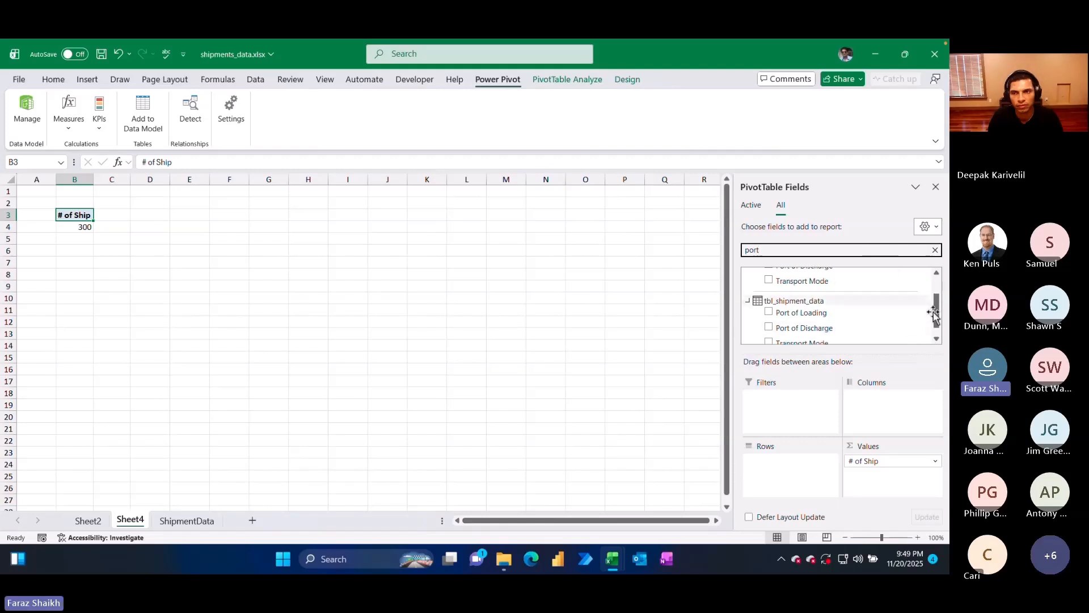
{"action": "left_click_drag", "start_coordinate": [937, 312], "coordinate": [936, 292]}
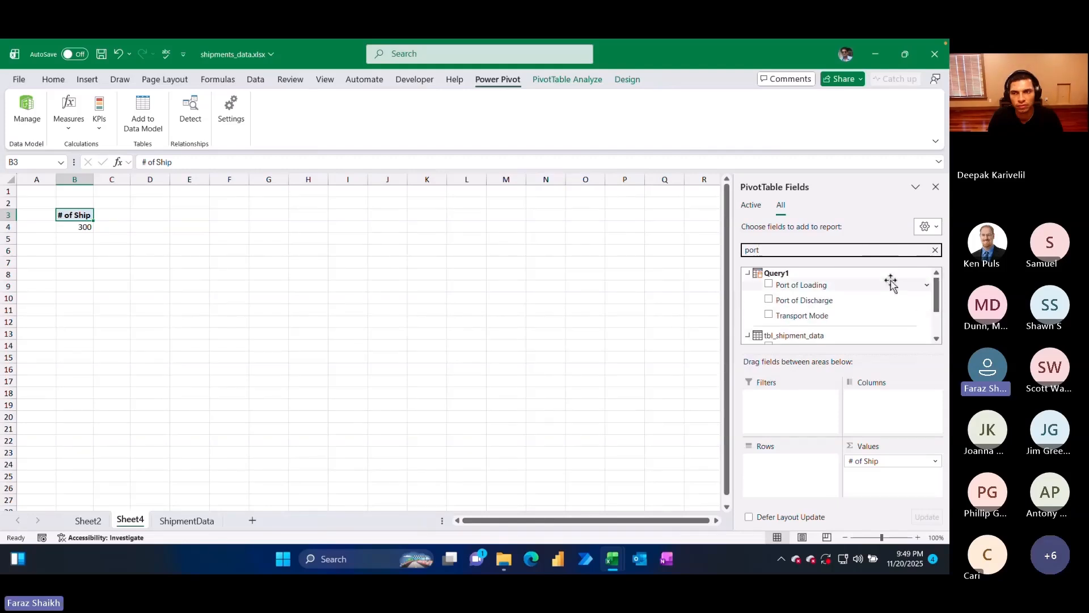
{"action": "left_click", "coordinate": [796, 287]}
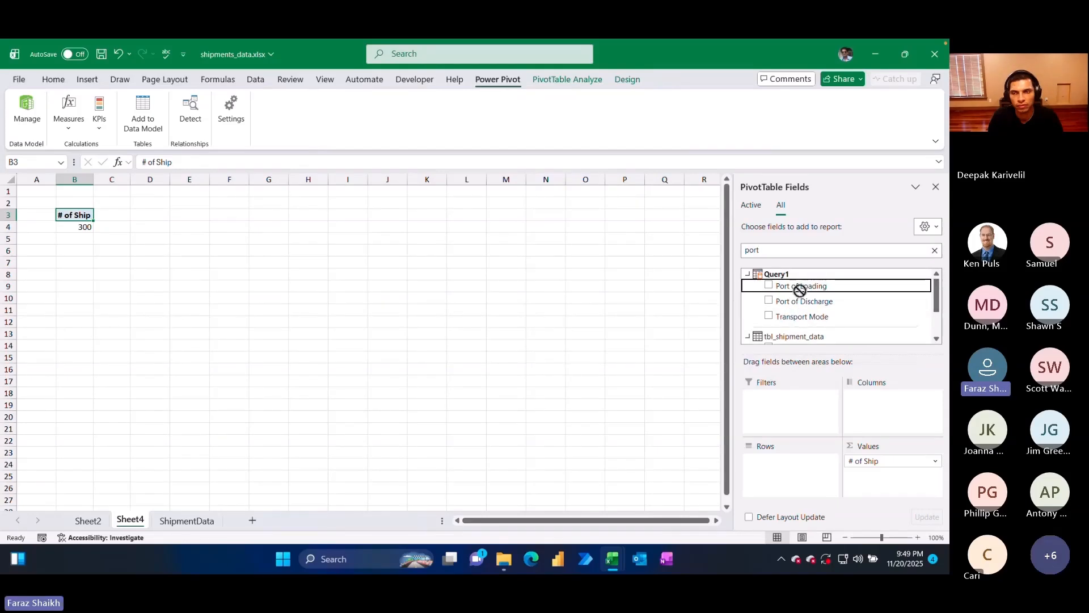
{"action": "left_click_drag", "start_coordinate": [805, 289], "coordinate": [784, 484]}
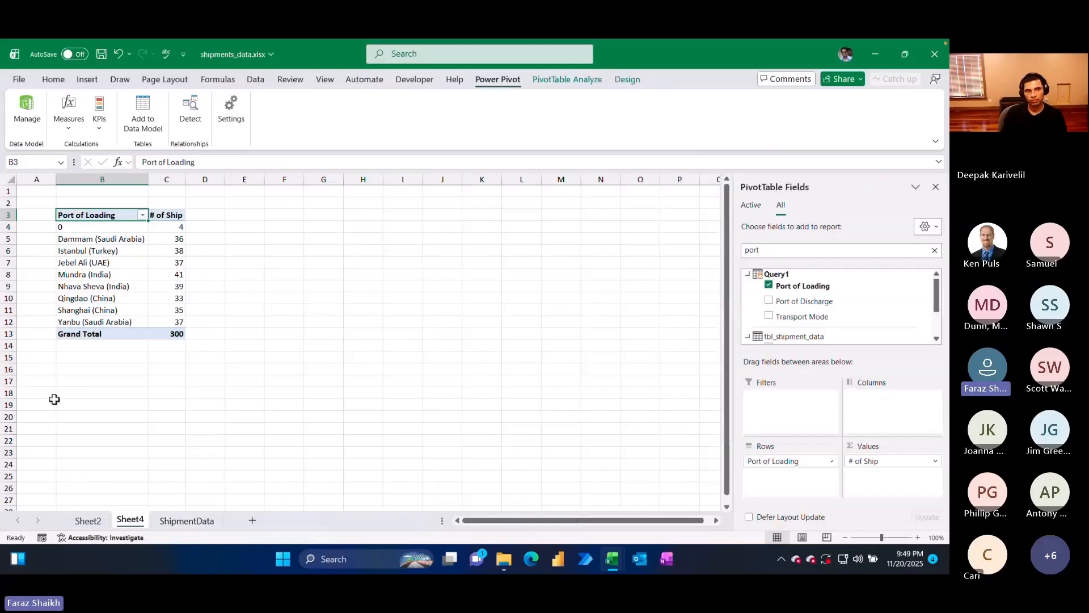
- Go to Sheet2 and select the row for port of loading 0 to compare its count in the helper-column PivotTable
{"action": "left_click", "coordinate": [89, 521]}
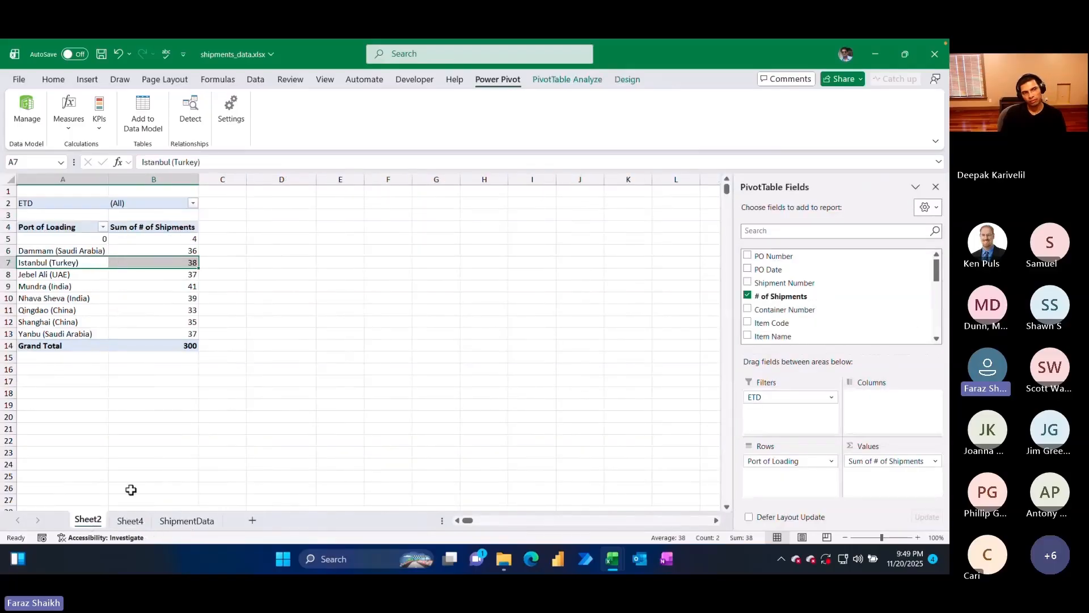
{"action": "left_click", "coordinate": [75, 245]}
{"action": "left_click", "coordinate": [104, 243]}
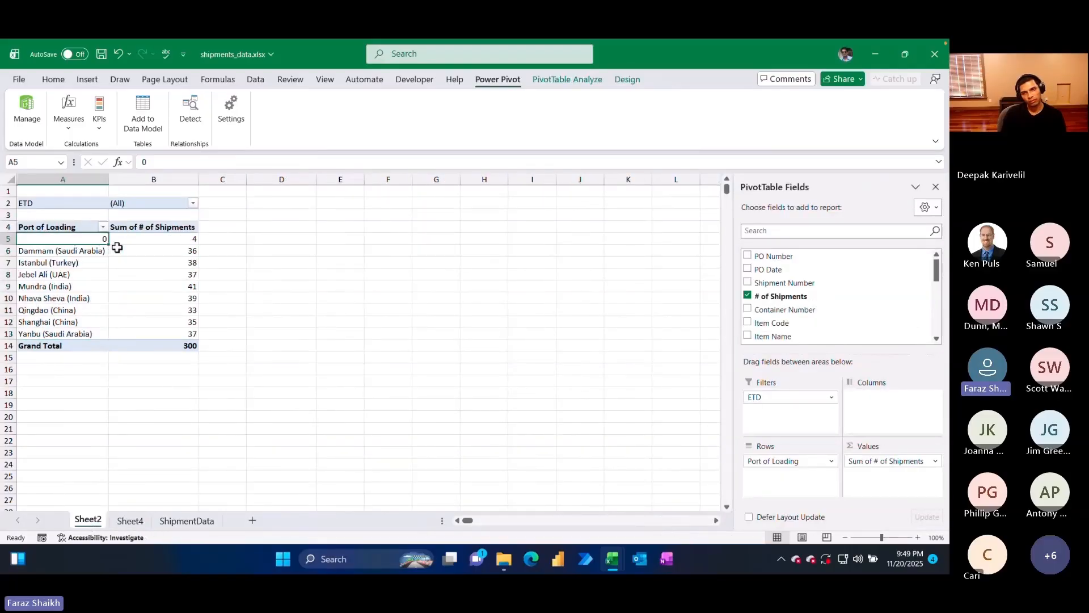
{"action": "left_click_drag", "start_coordinate": [152, 241], "coordinate": [63, 239]}
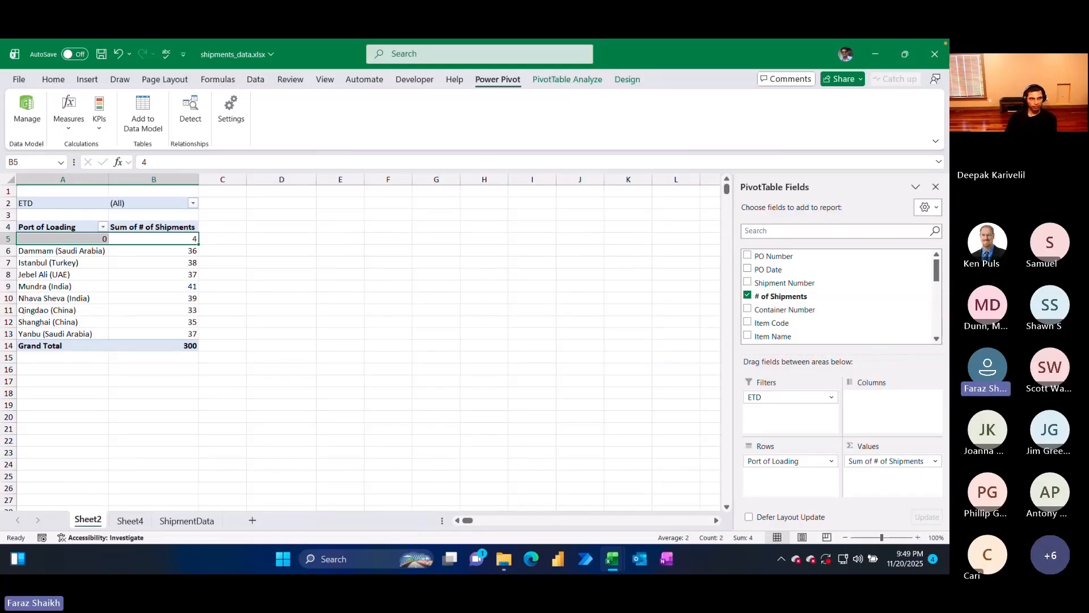
- Review the available summary functions in the value field settings of Sum of # of Shipments, and cancel without changes
{"action": "right_click", "coordinate": [161, 270]}
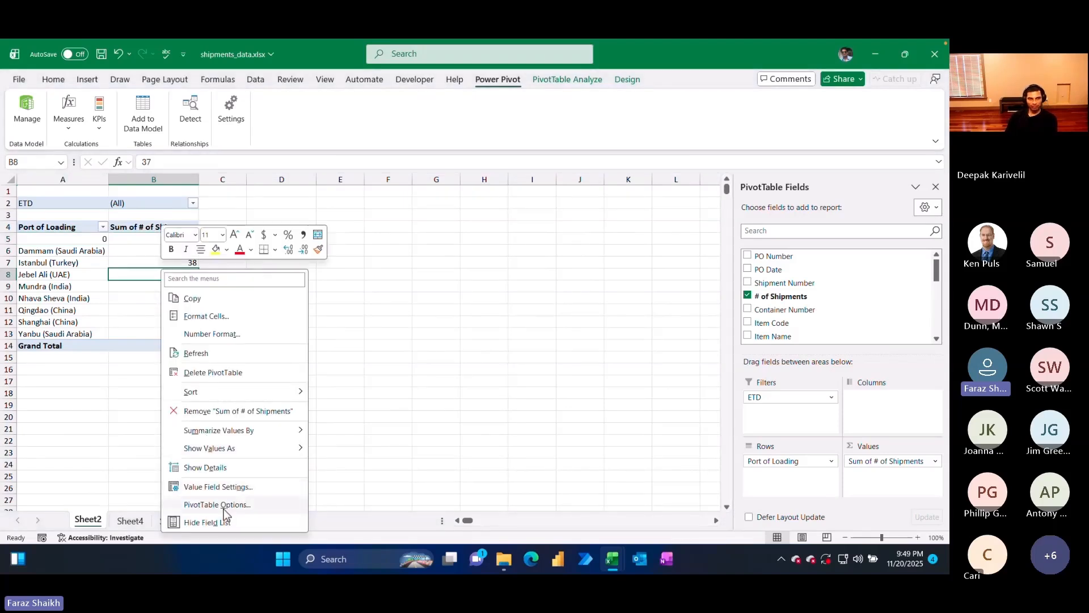
{"action": "left_click", "coordinate": [224, 487]}
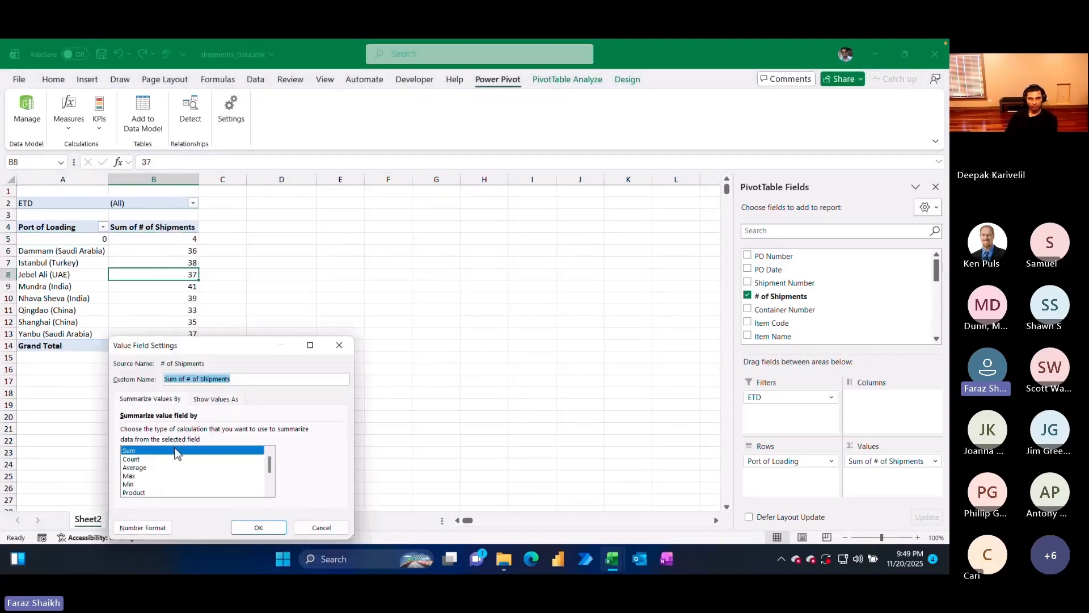
{"action": "left_click_drag", "start_coordinate": [269, 466], "coordinate": [268, 483]}
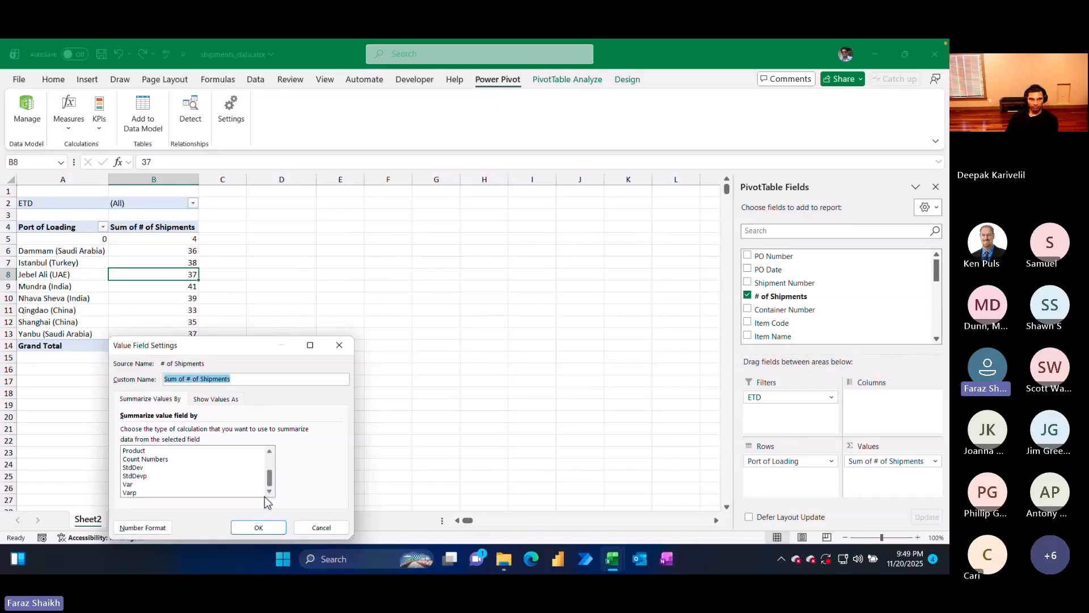
{"action": "left_click", "coordinate": [321, 527]}
- On Sheet4, inspect the # of Ship measure's value field settings, including its summary and display options, and cancel
{"action": "left_click", "coordinate": [130, 521]}
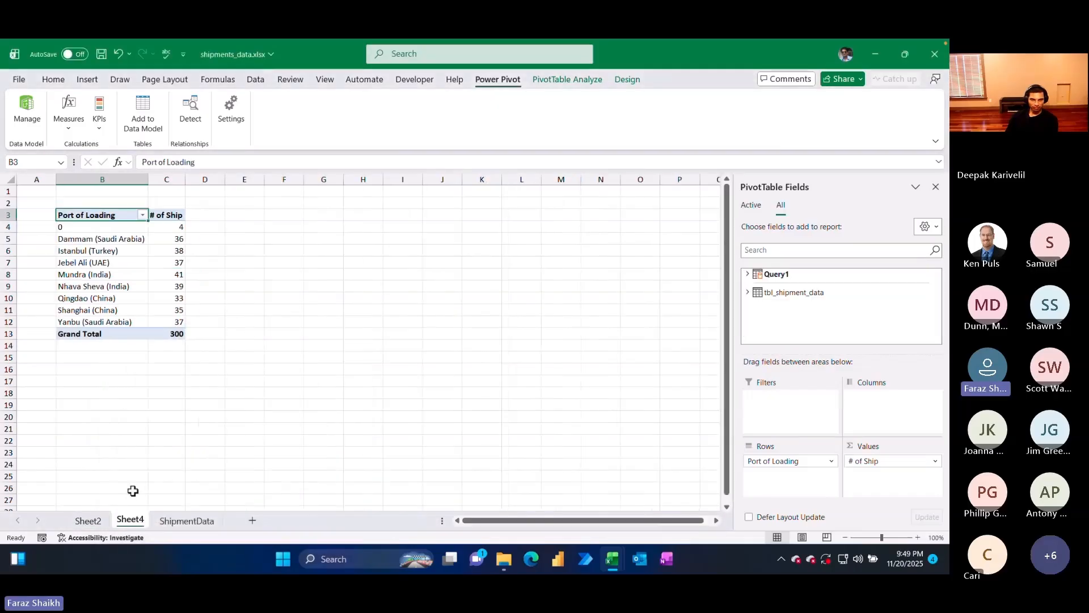
{"action": "right_click", "coordinate": [153, 273]}
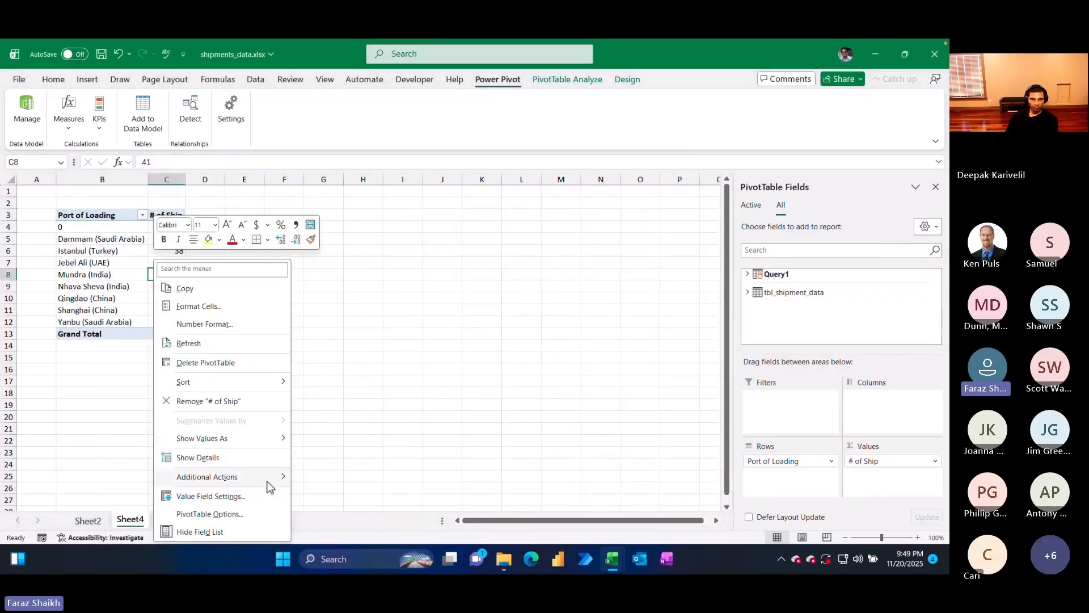
{"action": "left_click", "coordinate": [247, 515]}
{"action": "left_click", "coordinate": [368, 227]}
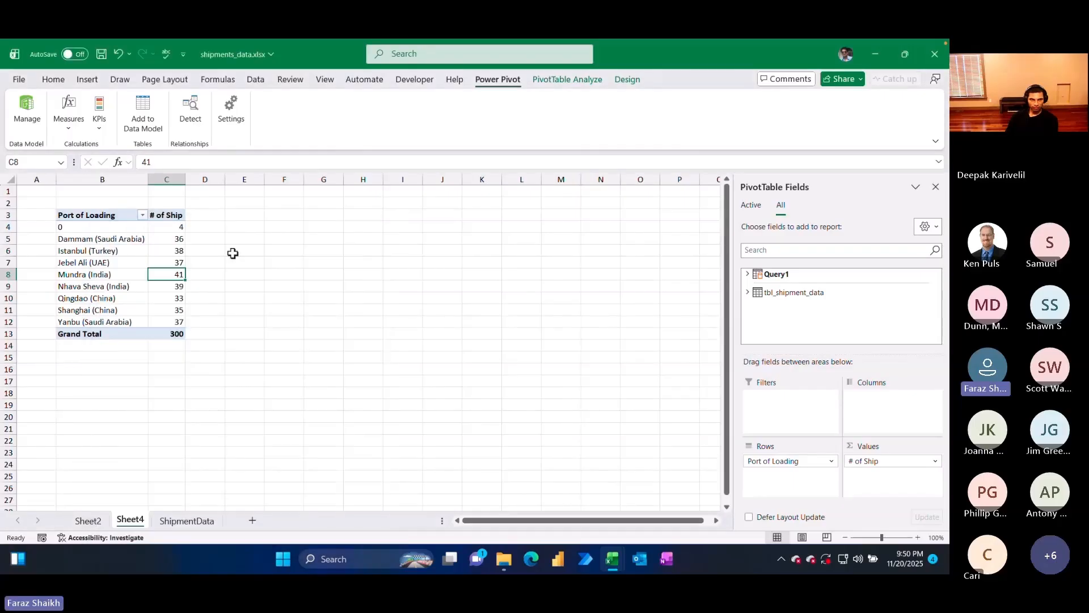
{"action": "right_click", "coordinate": [170, 261]}
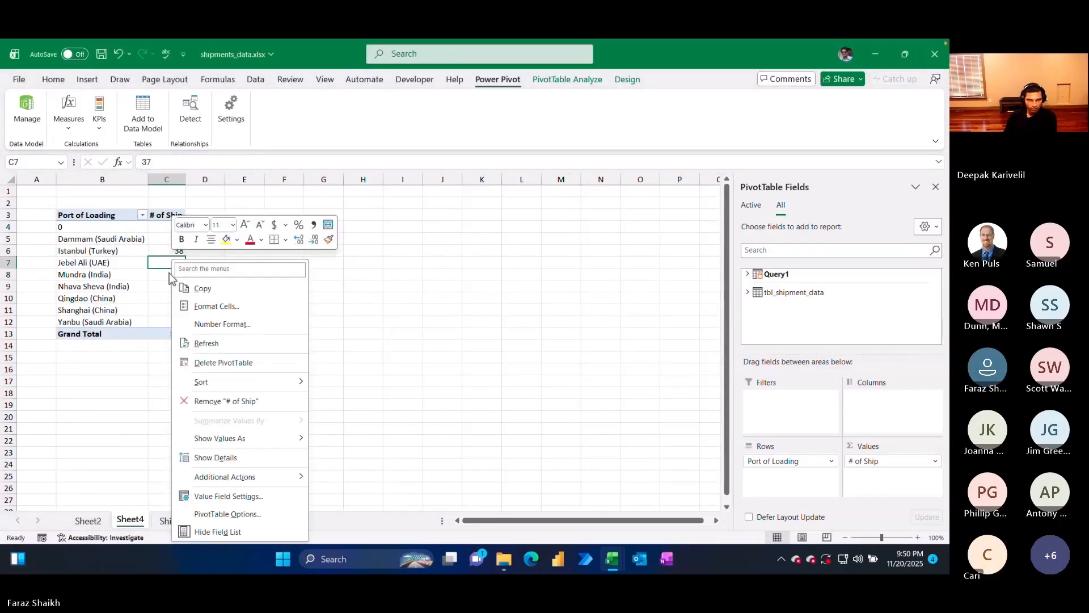
{"action": "left_click", "coordinate": [257, 496]}
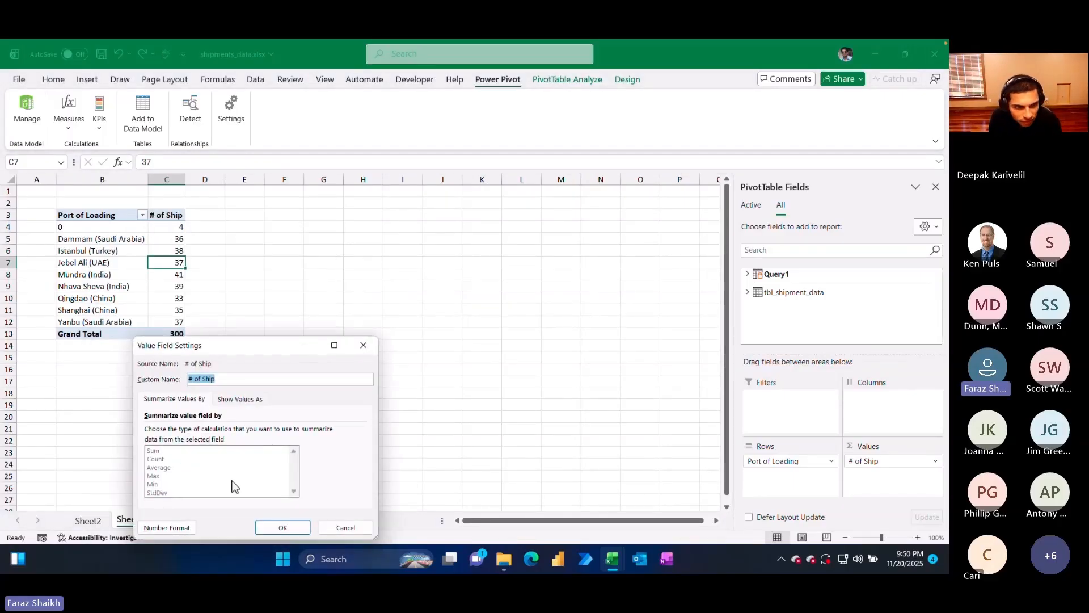
{"action": "left_click", "coordinate": [239, 399]}
{"action": "left_click", "coordinate": [181, 400]}
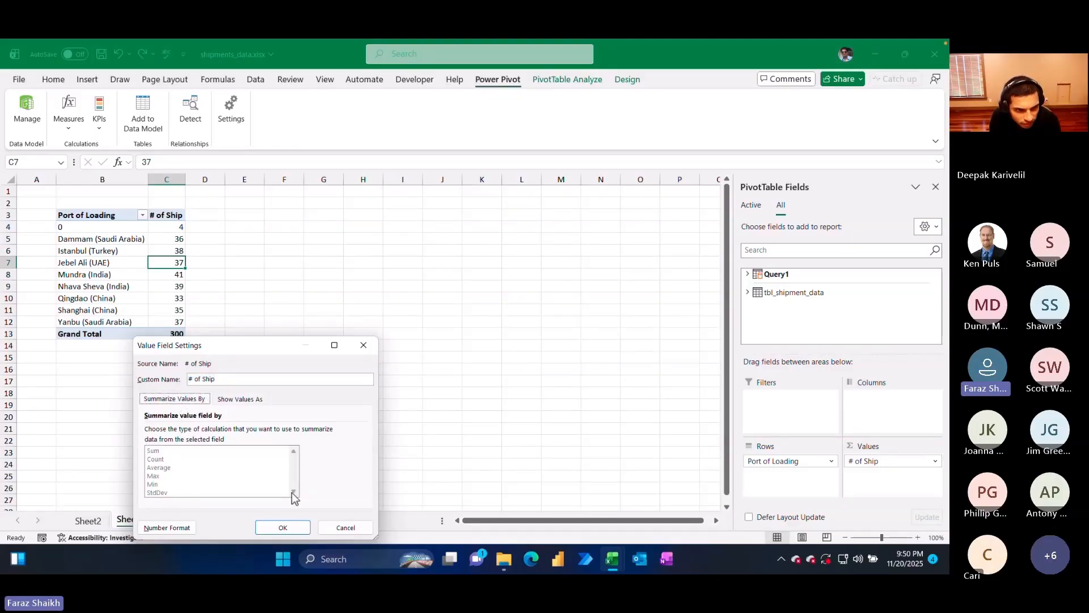
{"action": "left_click", "coordinate": [346, 527]}
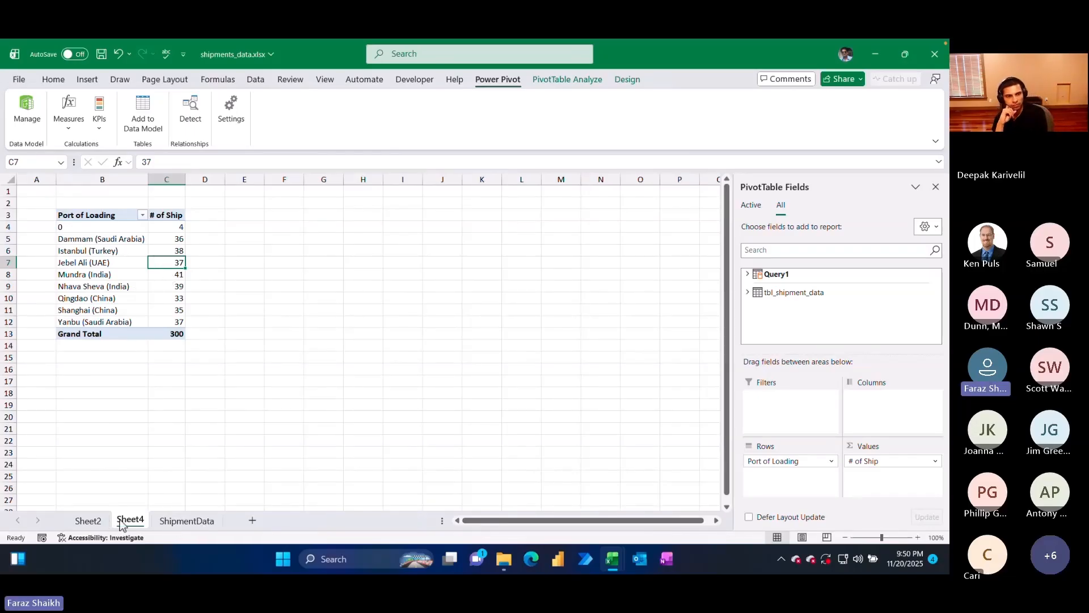
- On the ShipmentData sheet, inspect the first row's # of Shipments helper formula and its shipment number
{"action": "left_click", "coordinate": [170, 521]}
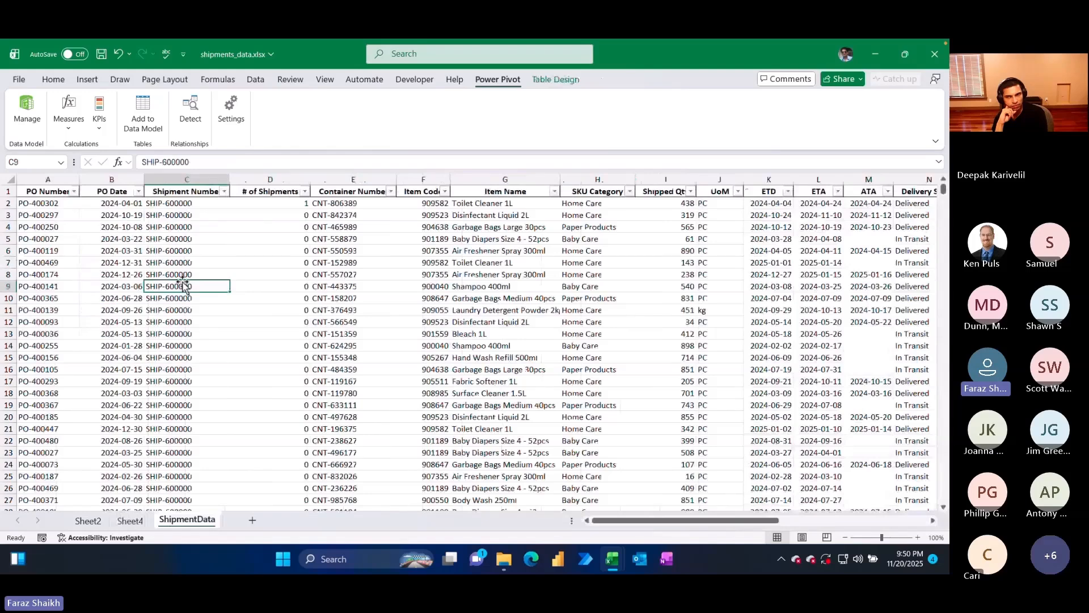
{"action": "left_click", "coordinate": [260, 203]}
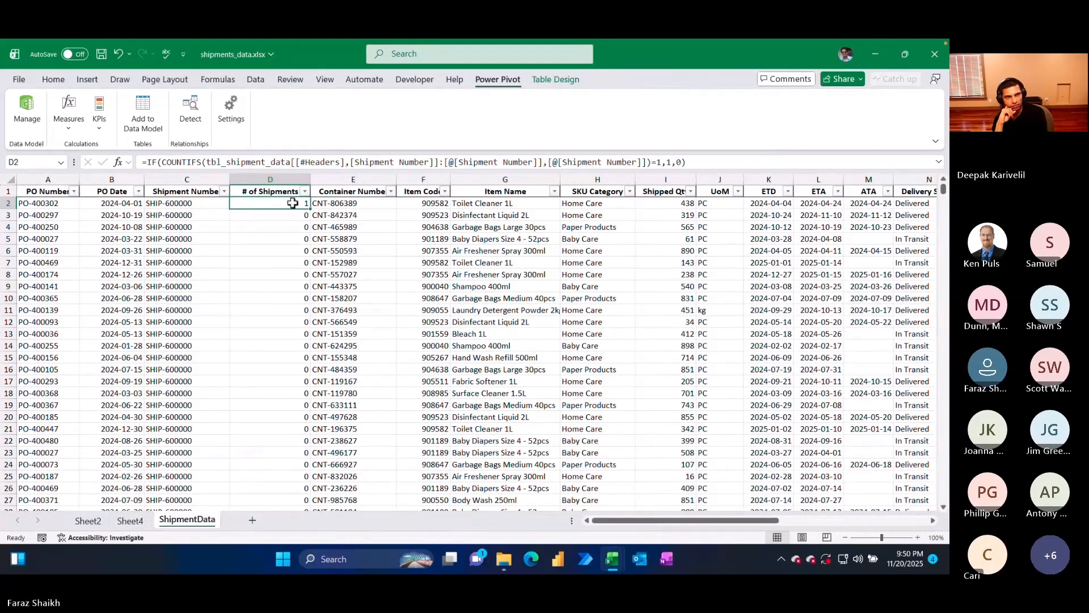
{"action": "left_click", "coordinate": [202, 202]}
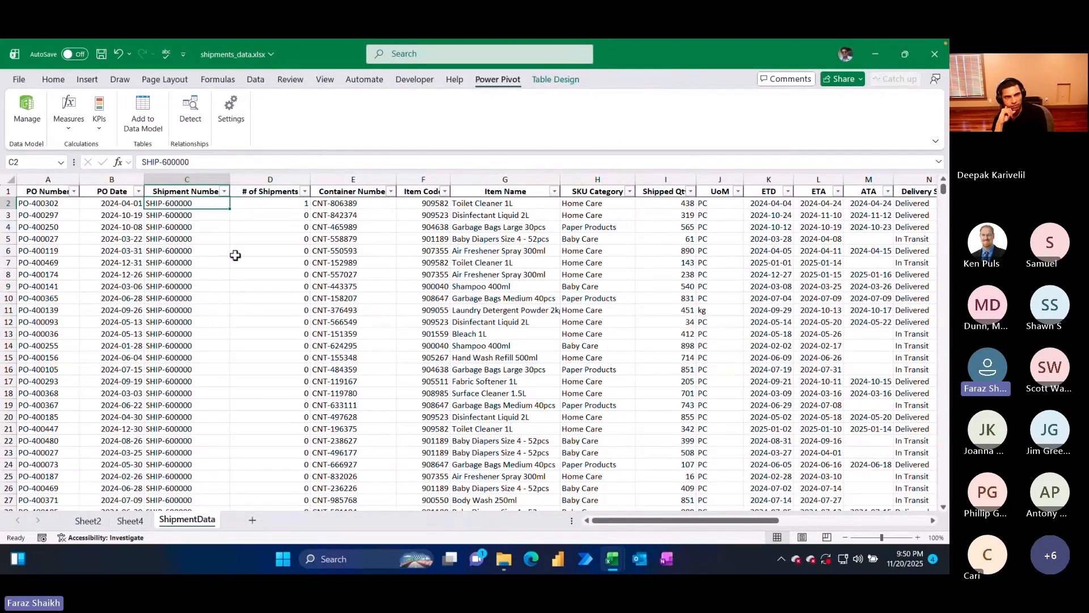
{"action": "left_click", "coordinate": [549, 81]}
{"action": "left_click", "coordinate": [502, 81]}
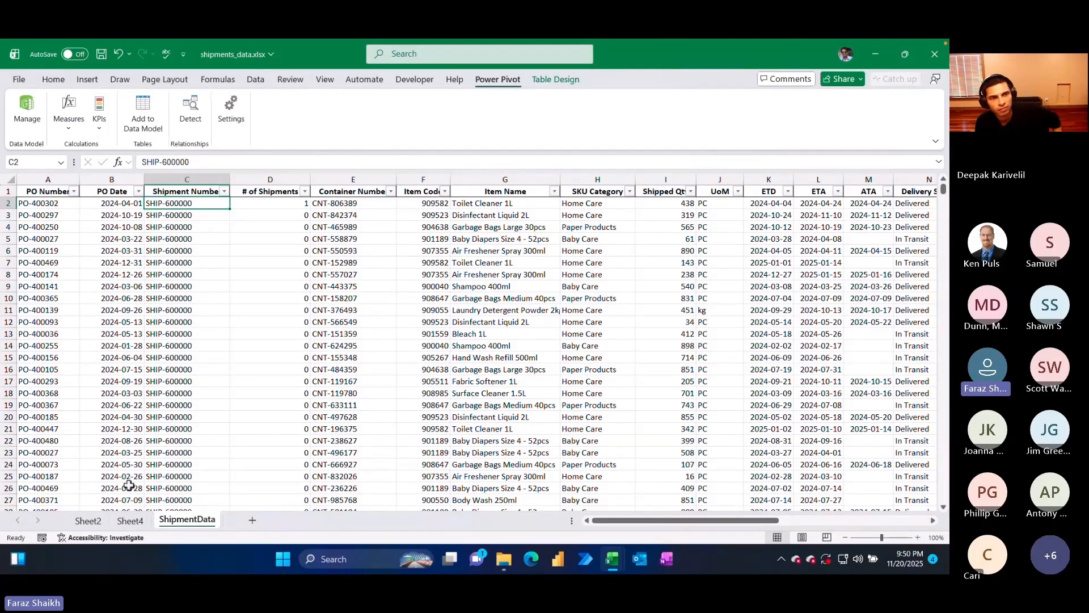
- Return to Sheet4, launch the Power Query Editor, and open Query1
{"action": "left_click", "coordinate": [130, 520]}
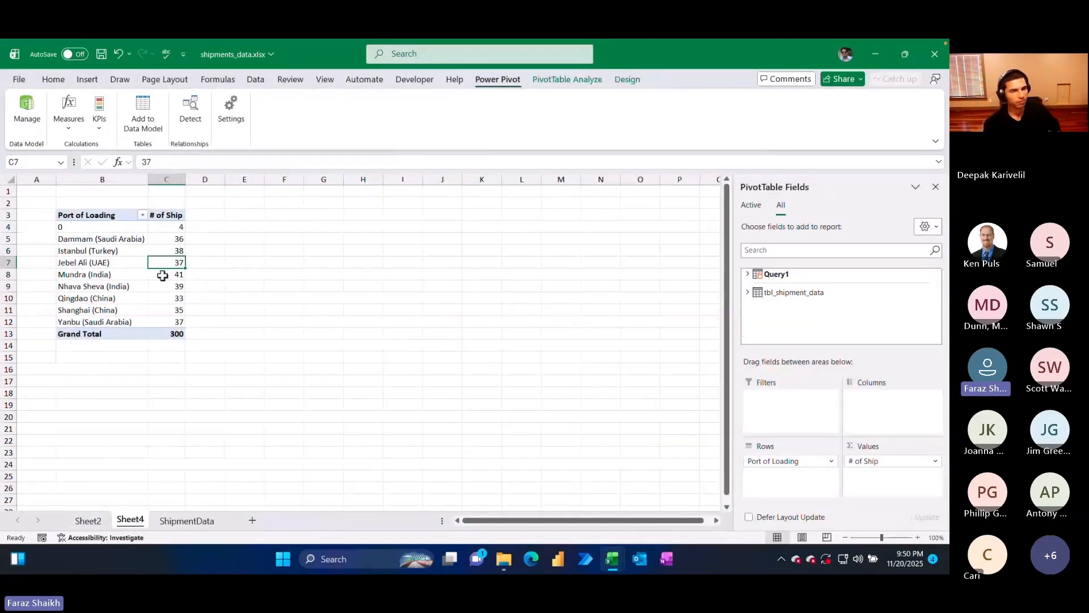
{"action": "left_click", "coordinate": [254, 79]}
{"action": "left_click", "coordinate": [38, 135]}
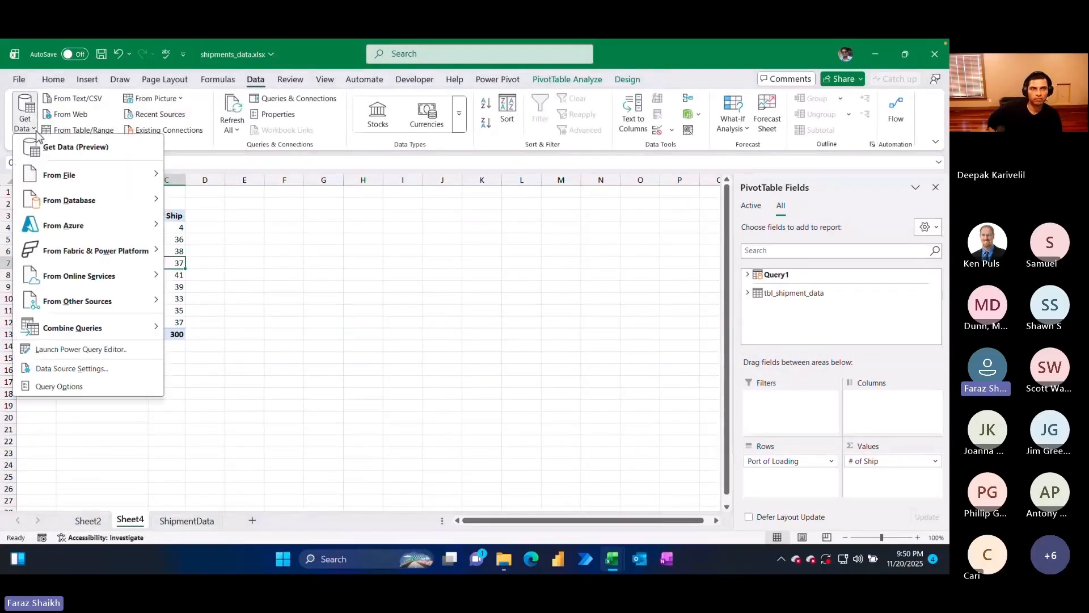
{"action": "left_click", "coordinate": [93, 349]}
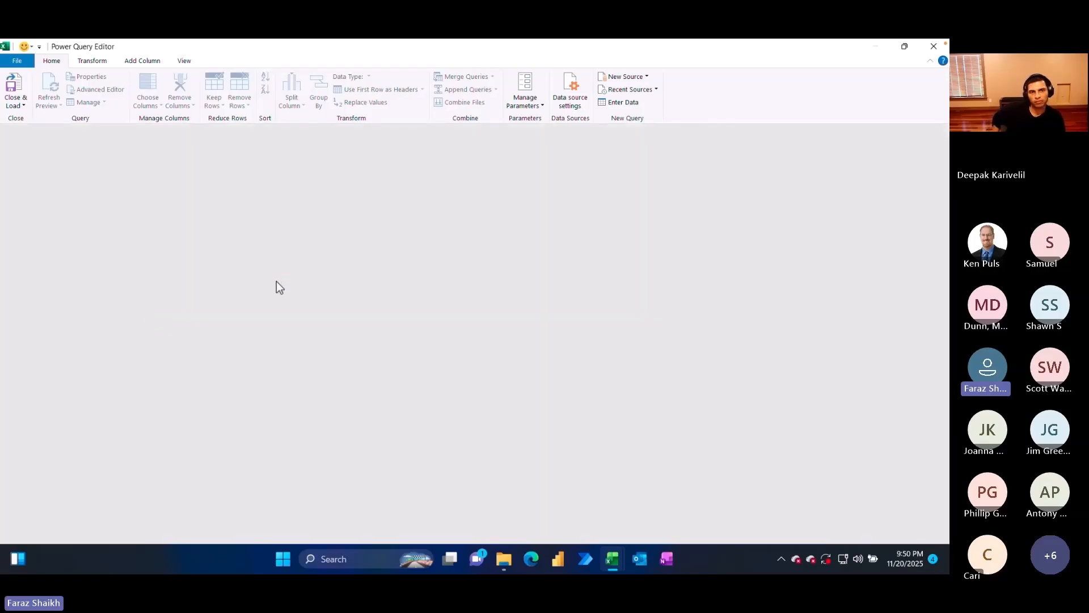
{"action": "left_click", "coordinate": [43, 149]}
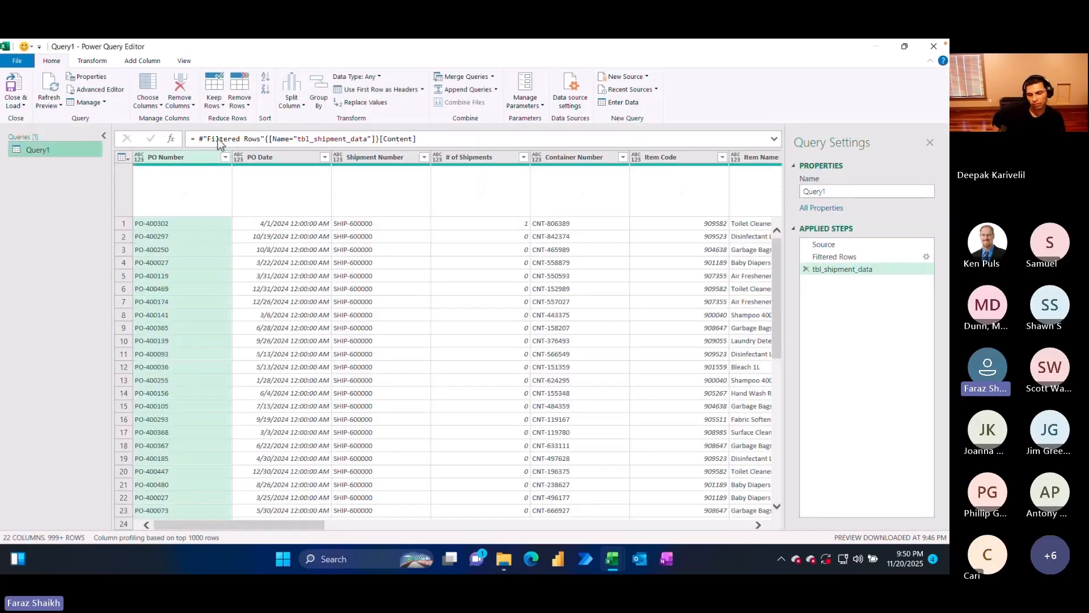
- Turn on the column quality display in Query1's data preview
{"action": "left_click", "coordinate": [134, 63]}
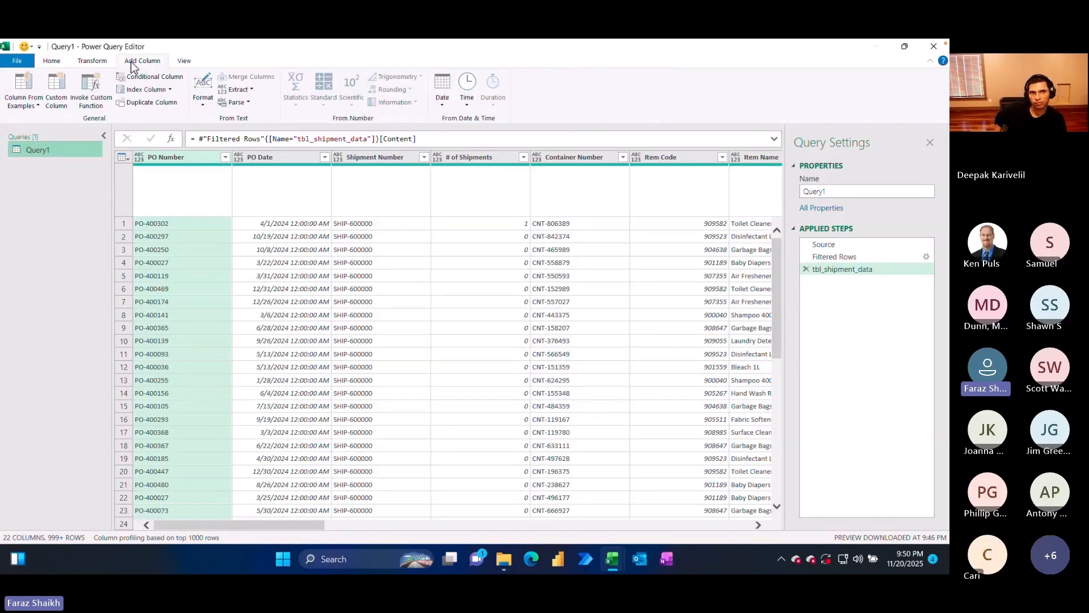
{"action": "left_click", "coordinate": [183, 61]}
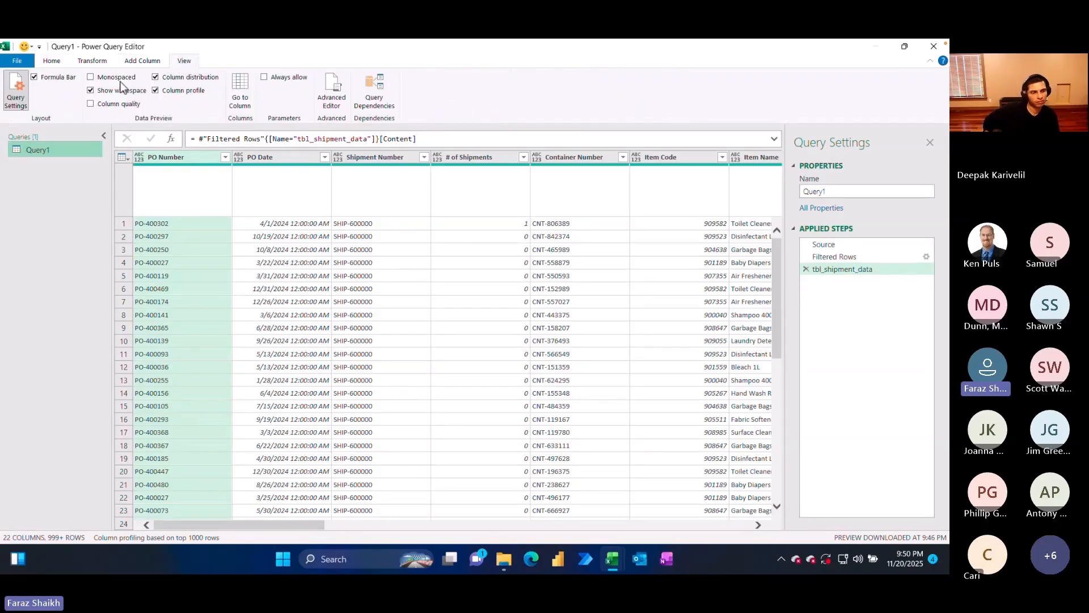
{"action": "left_click", "coordinate": [91, 104]}
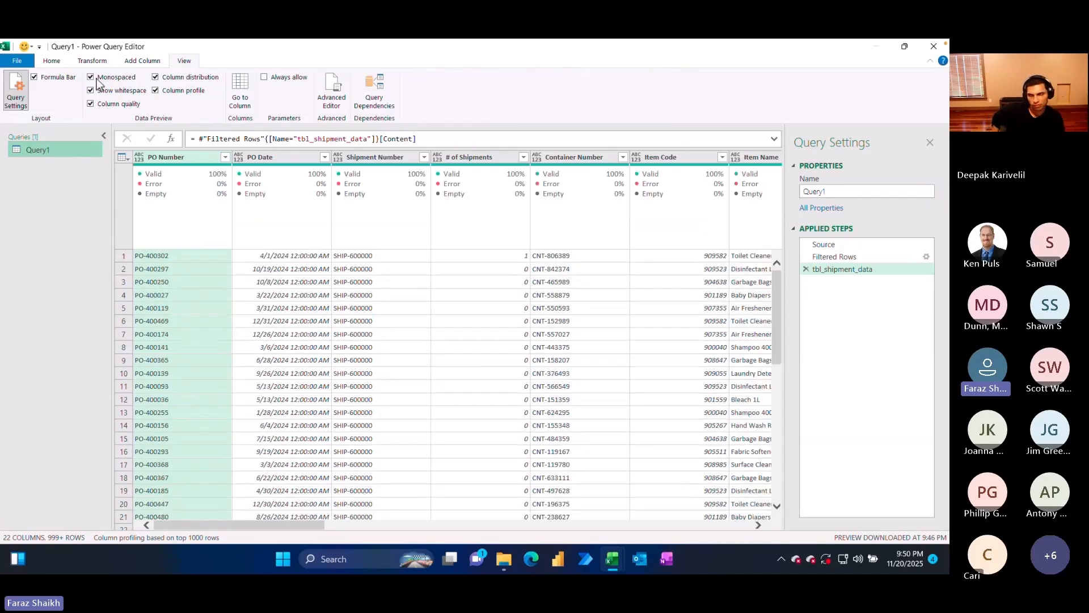
- Show the data preview in a monospaced font and select the Port of Loading column to view its column profile
{"action": "left_click", "coordinate": [91, 77]}
{"action": "left_click_drag", "start_coordinate": [279, 530], "coordinate": [678, 534]}
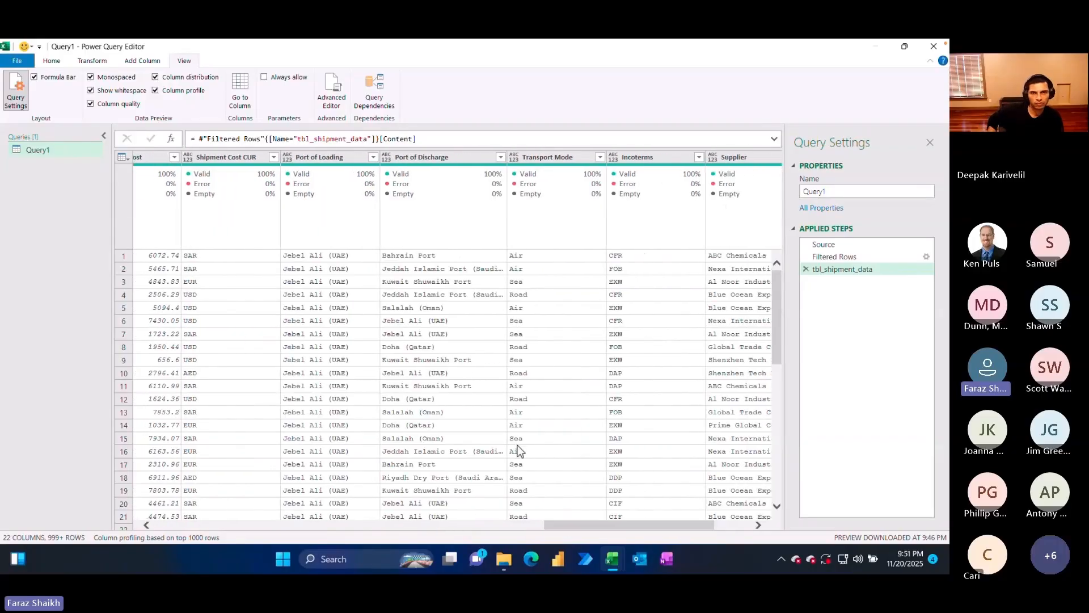
{"action": "left_click", "coordinate": [349, 221]}
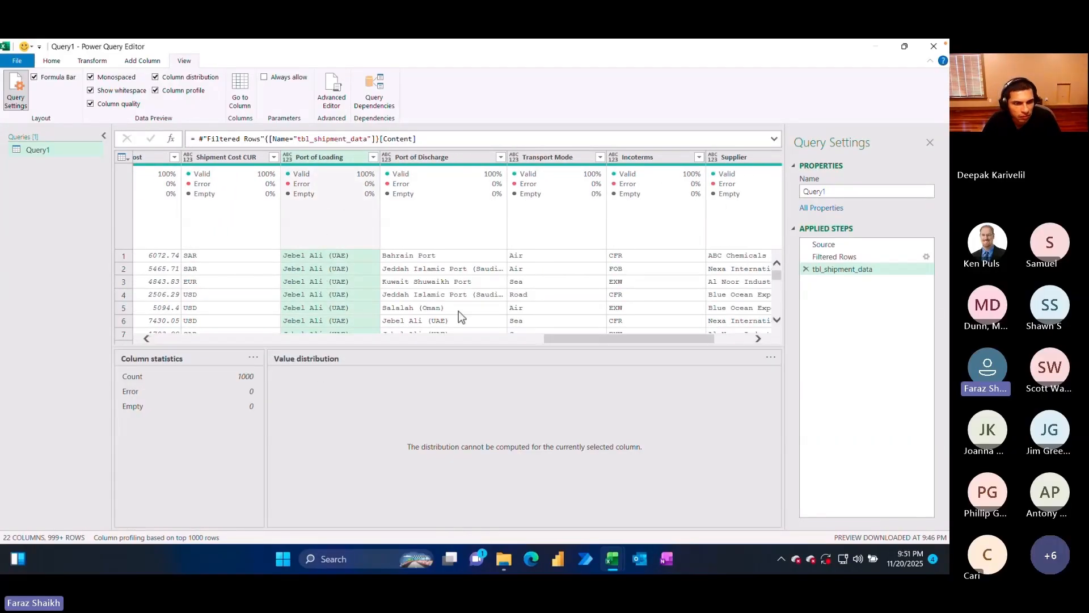
{"action": "left_click", "coordinate": [197, 91]}
{"action": "left_click", "coordinate": [196, 91]}
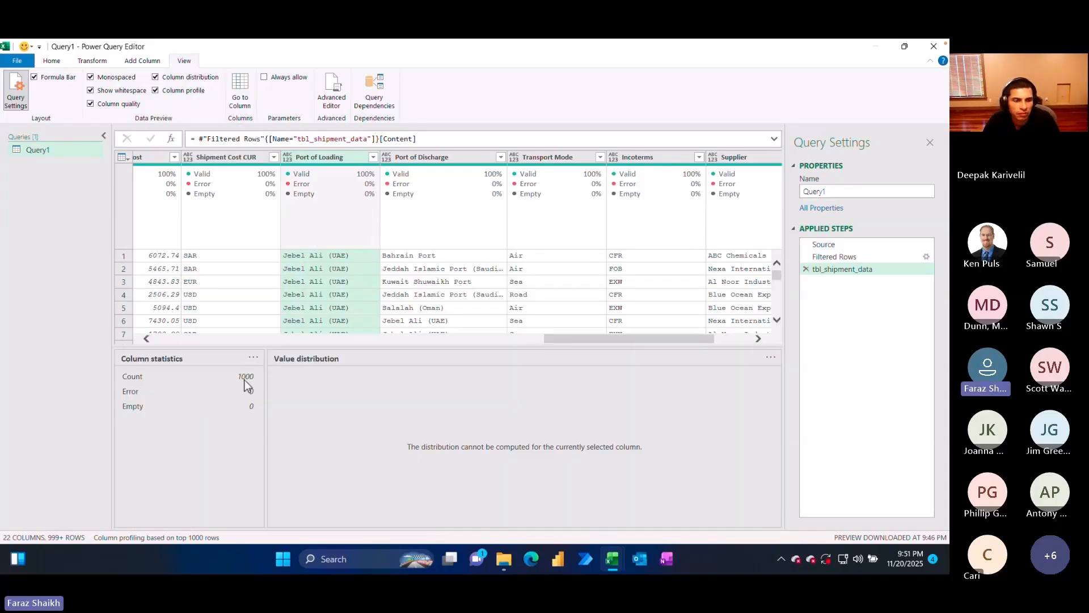
- Base Query1's column profiling on the entire data set and shrink the column profile area to show more preview rows
{"action": "left_click", "coordinate": [195, 539]}
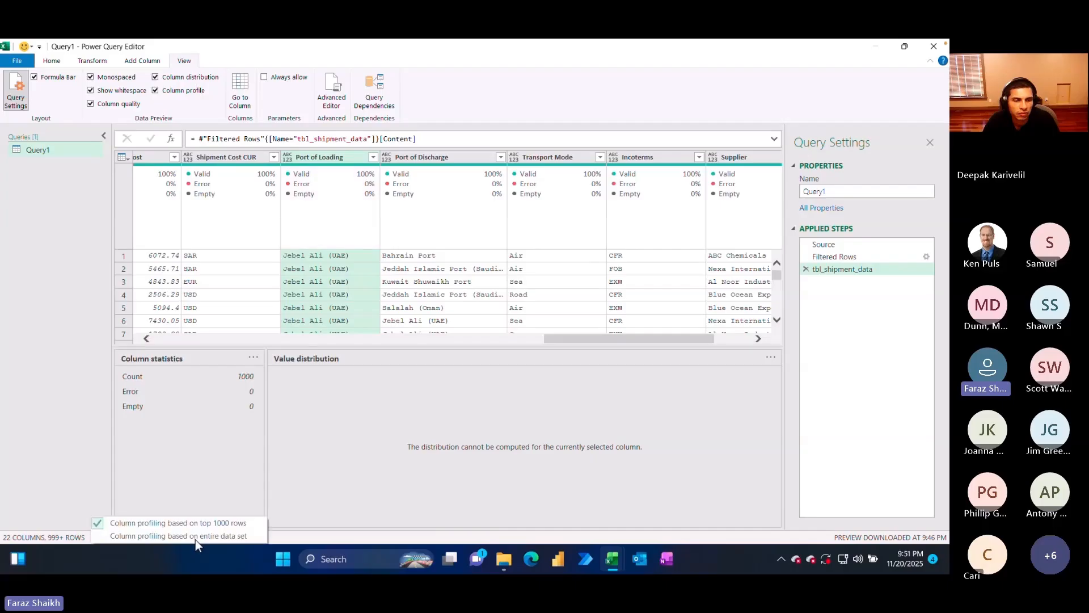
{"action": "left_click", "coordinate": [199, 537]}
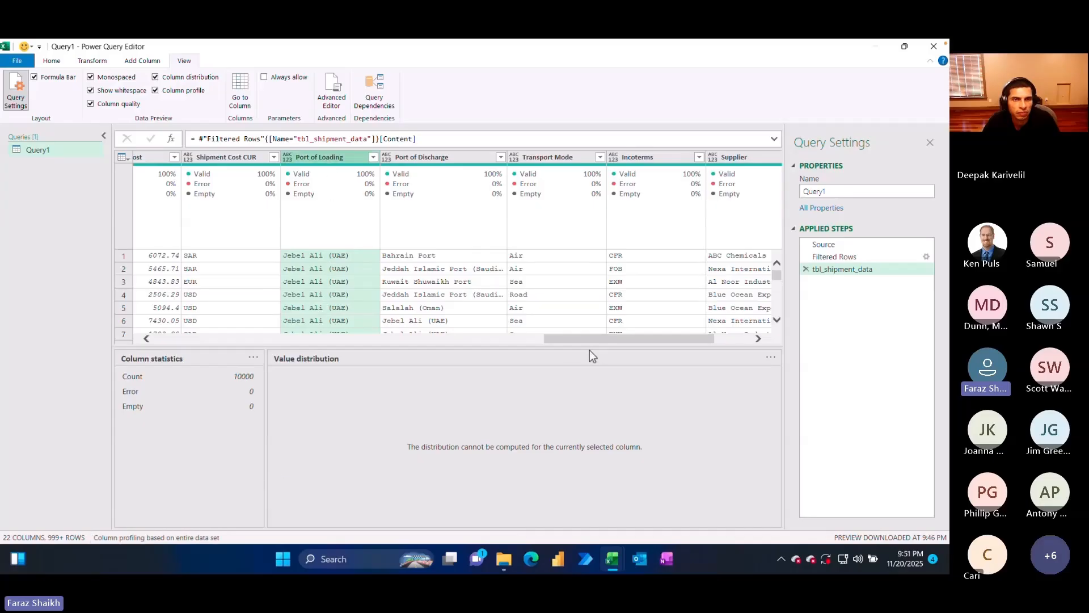
{"action": "left_click_drag", "start_coordinate": [570, 346], "coordinate": [559, 440]}
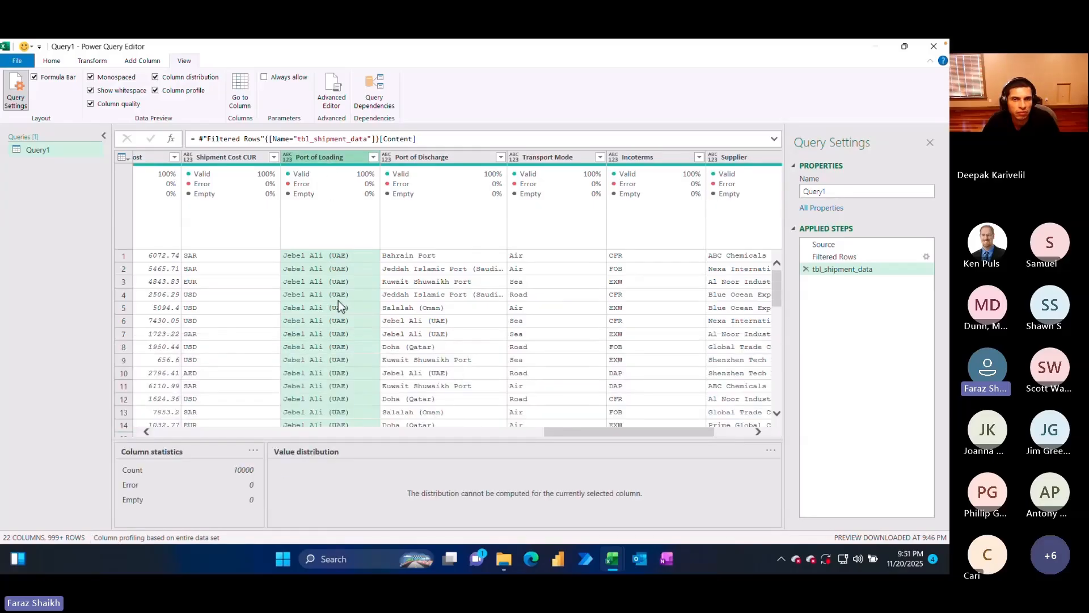
- Examine the Port of Loading column's rows and its list of distinct filter values, leaving the filter unapplied
{"action": "scroll", "coordinate": [321, 380], "scroll_direction": "down", "scroll_amount": 20}
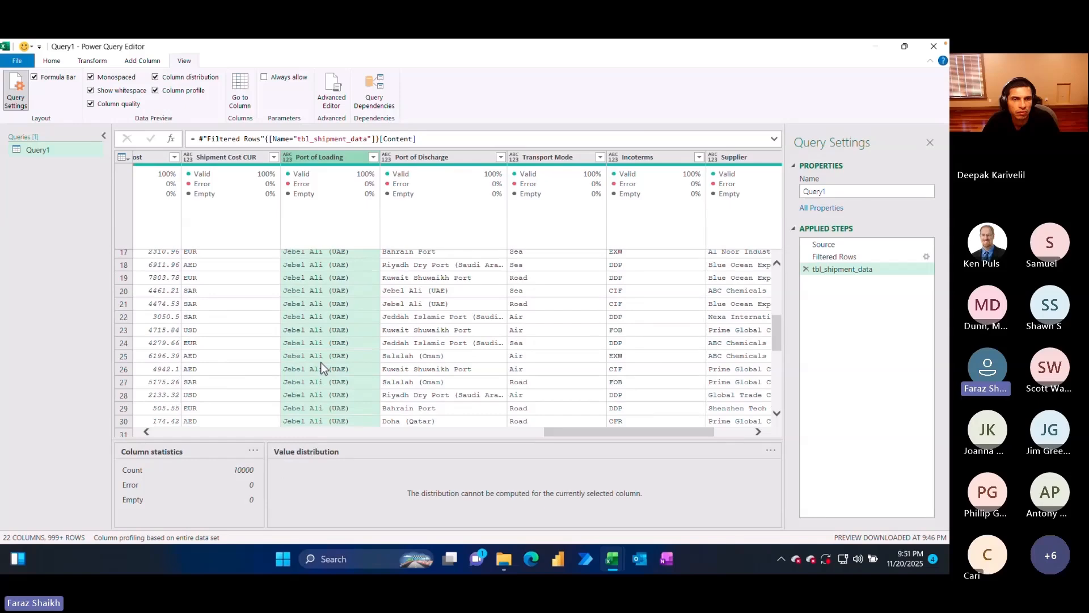
{"action": "scroll", "coordinate": [321, 367], "scroll_direction": "down", "scroll_amount": 20}
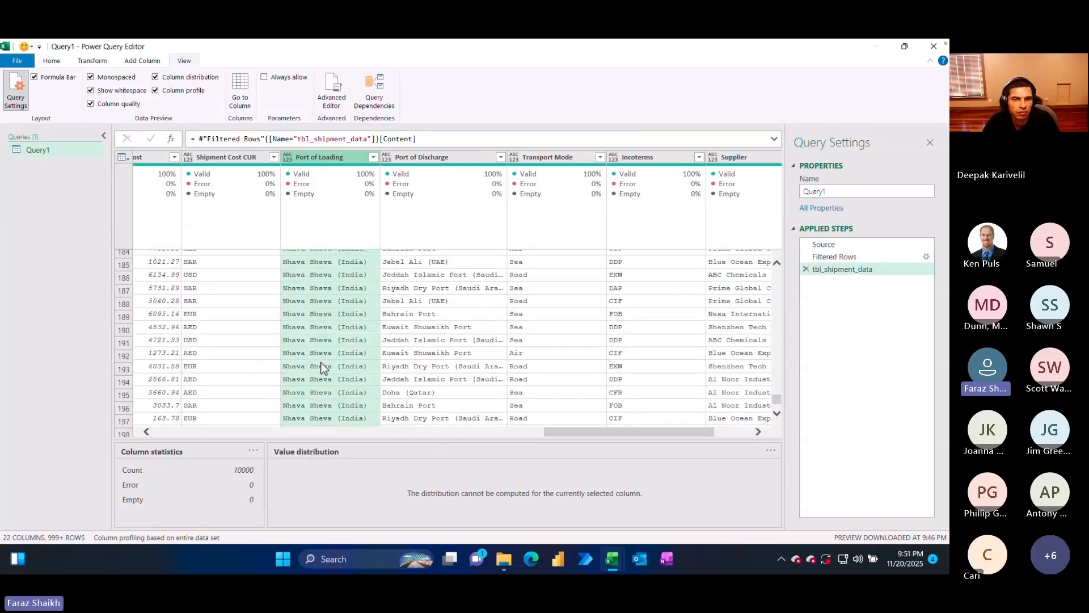
{"action": "scroll", "coordinate": [321, 368], "scroll_direction": "down", "scroll_amount": 20}
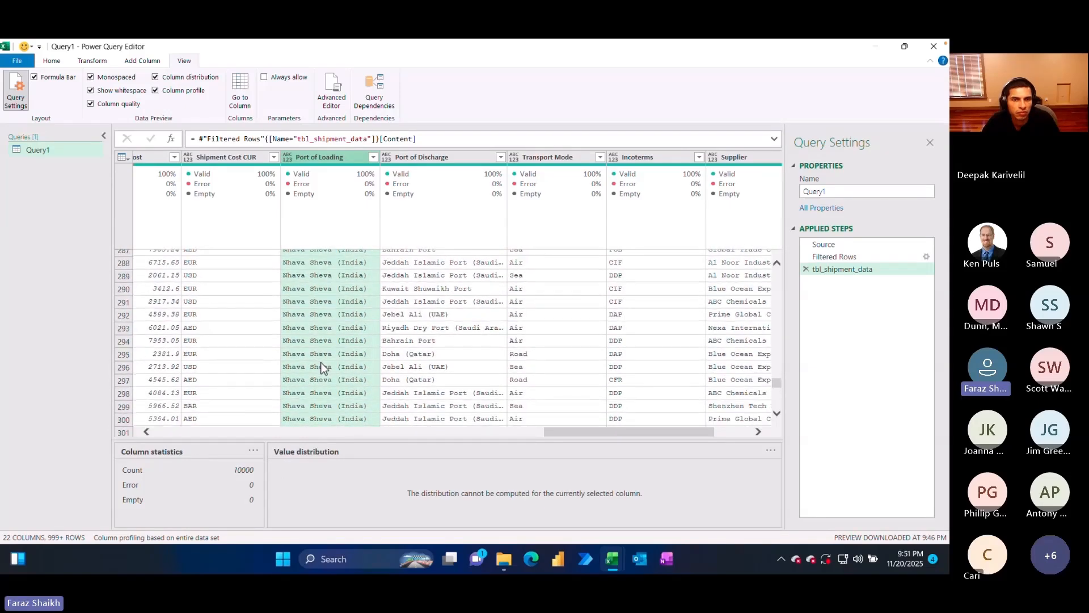
{"action": "left_click", "coordinate": [373, 157]}
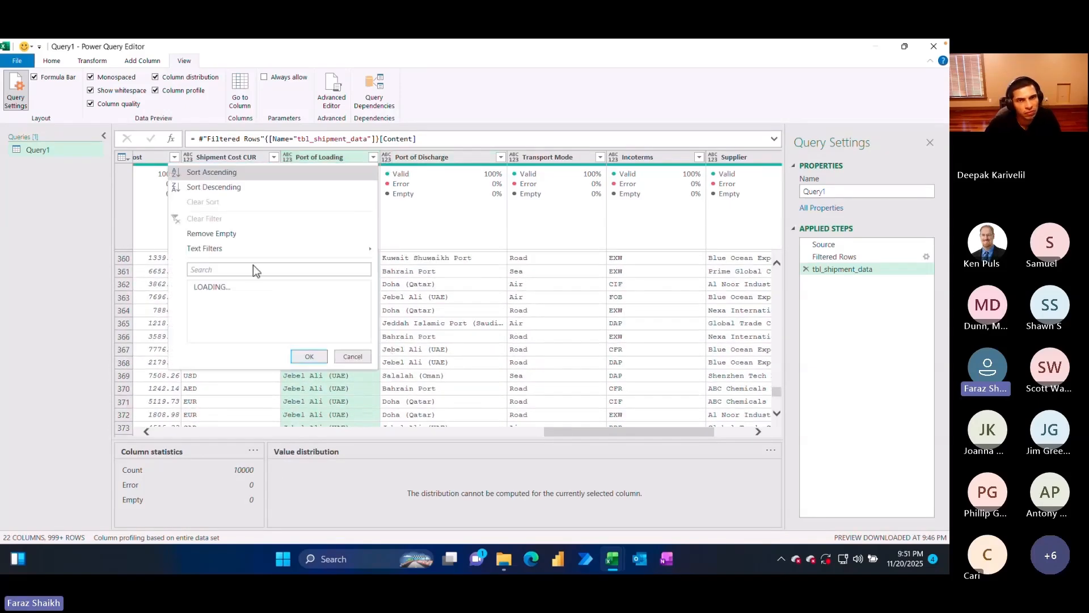
{"action": "left_click", "coordinate": [351, 404]}
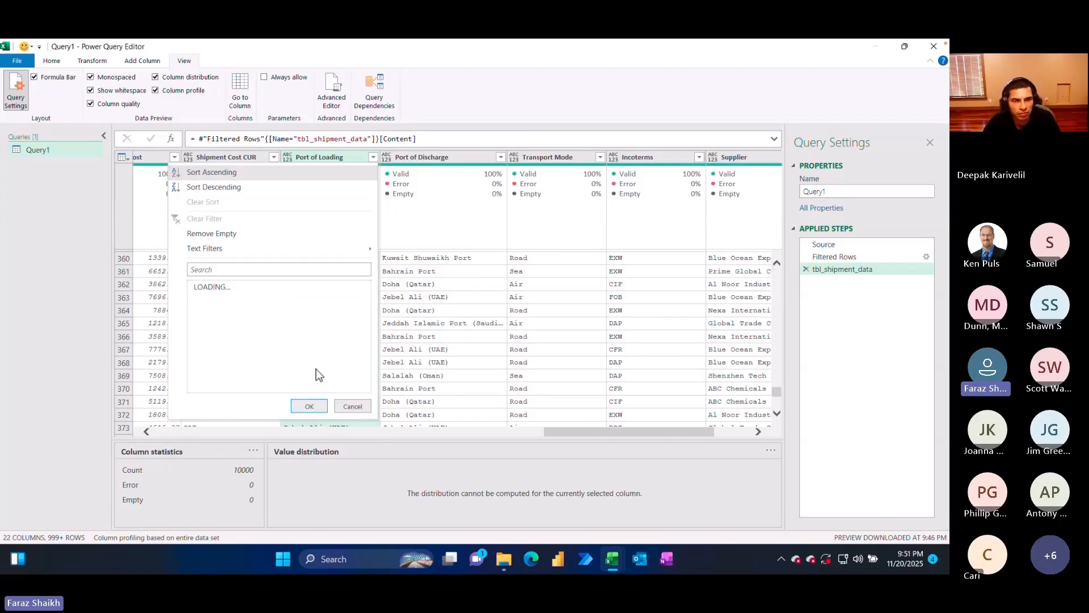
{"action": "left_click", "coordinate": [198, 288]}
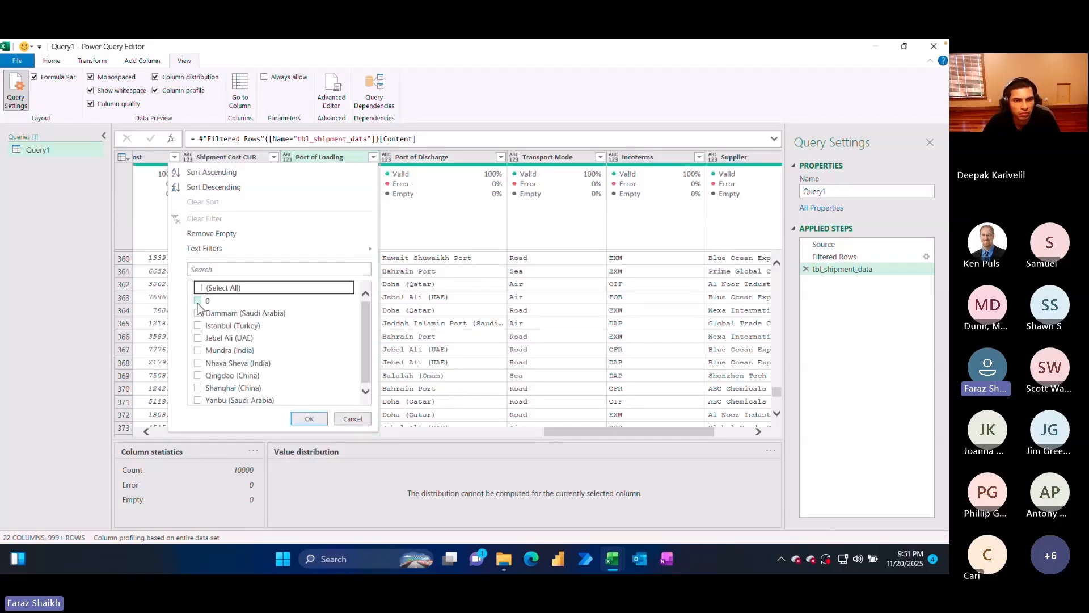
{"action": "left_click", "coordinate": [353, 420]}
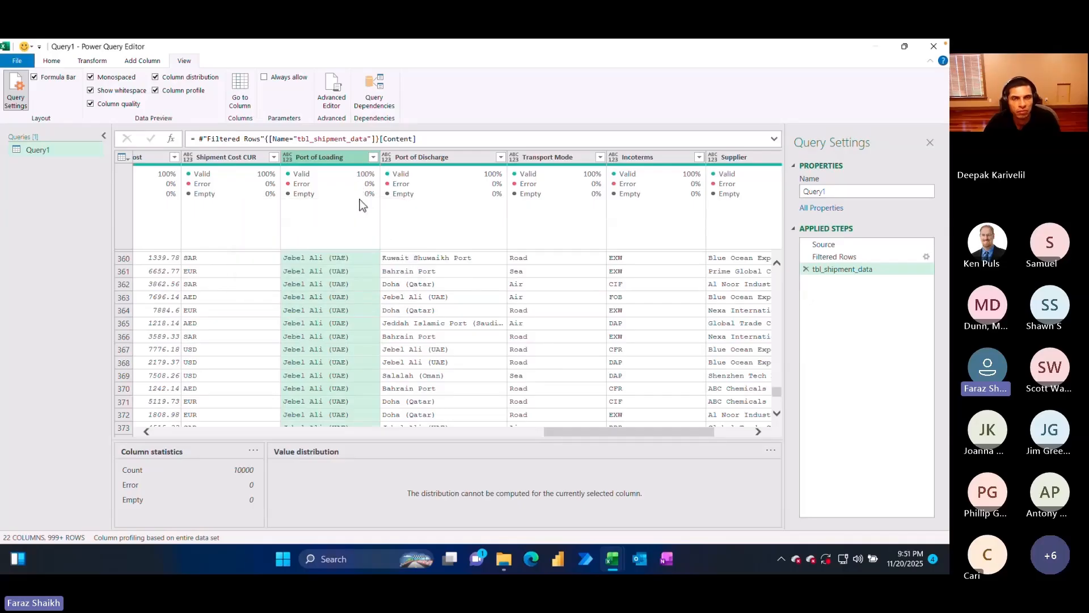
- Close and load the query, and go to the workbook's ShipmentData sheet
{"action": "left_click", "coordinate": [52, 60]}
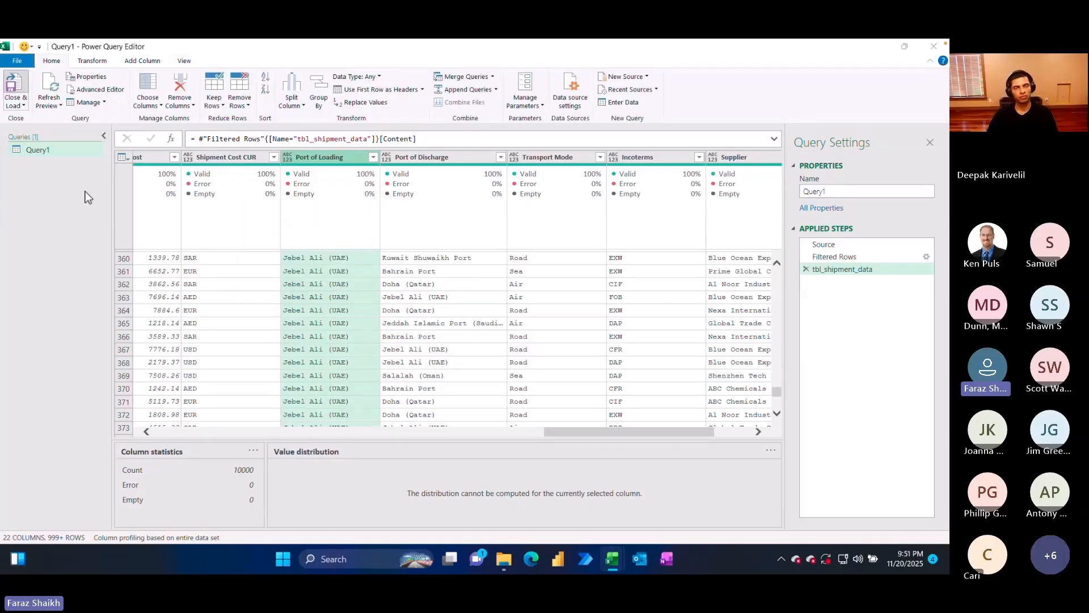
{"action": "left_click", "coordinate": [12, 85]}
{"action": "left_click", "coordinate": [165, 523]}
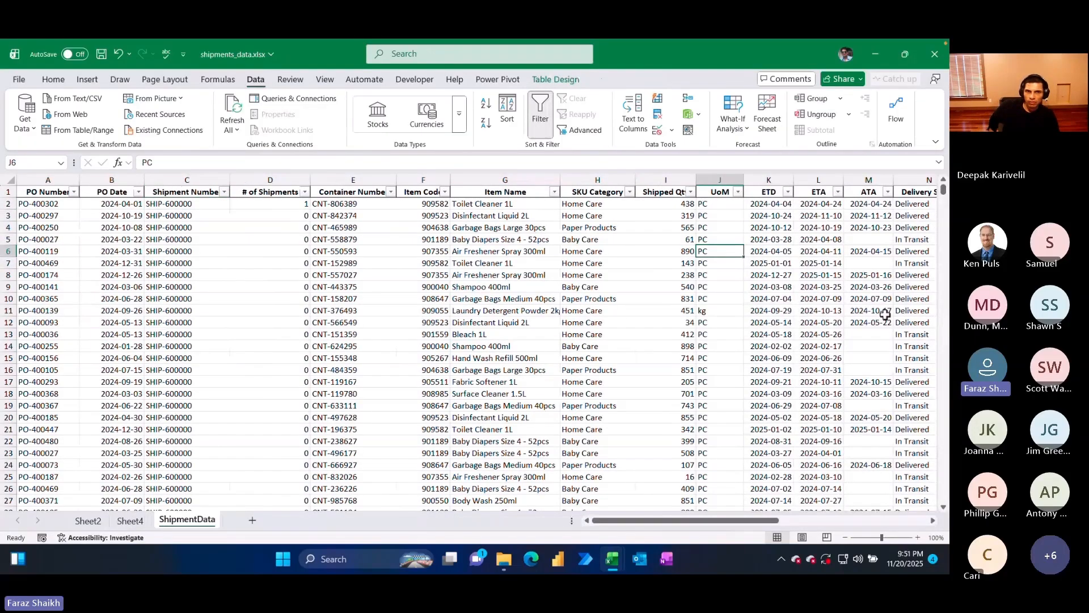
- Filter the shipment table's Port of Loading column to only the 0 values
{"action": "left_click_drag", "start_coordinate": [773, 519], "coordinate": [849, 517]}
{"action": "left_click", "coordinate": [817, 193]}
{"action": "left_click", "coordinate": [691, 351]}
{"action": "left_click", "coordinate": [691, 362]}
{"action": "left_click", "coordinate": [768, 466]}
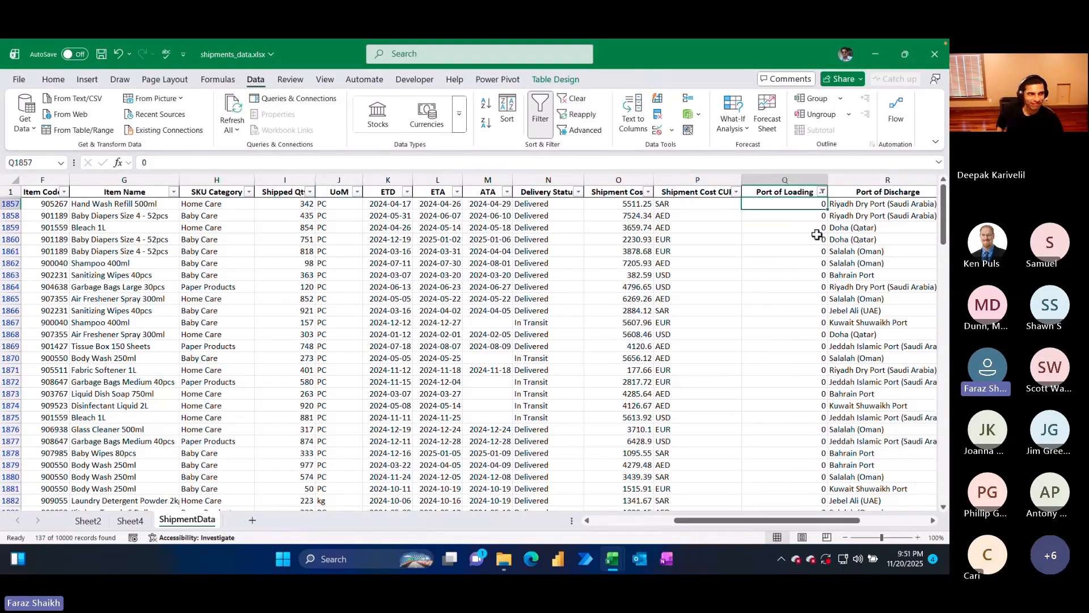
- Clear the contents of all filtered 0 cells in the Port of Loading column and remove the table's filter
{"action": "key", "text": "super+Down"}
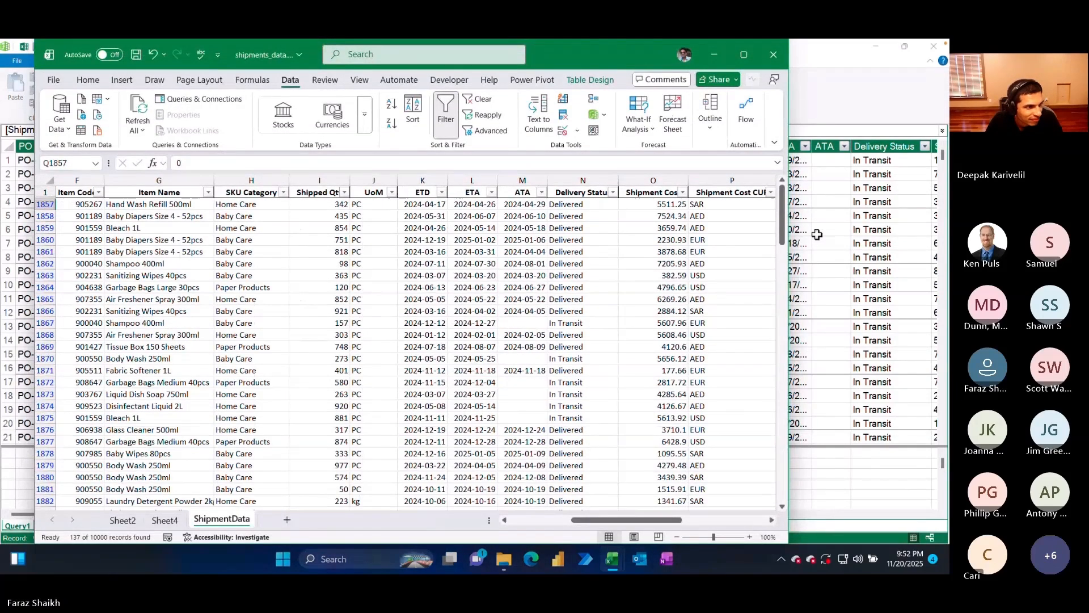
{"action": "left_click", "coordinate": [744, 54]}
{"action": "key", "text": "ctrl+shift+Down"}
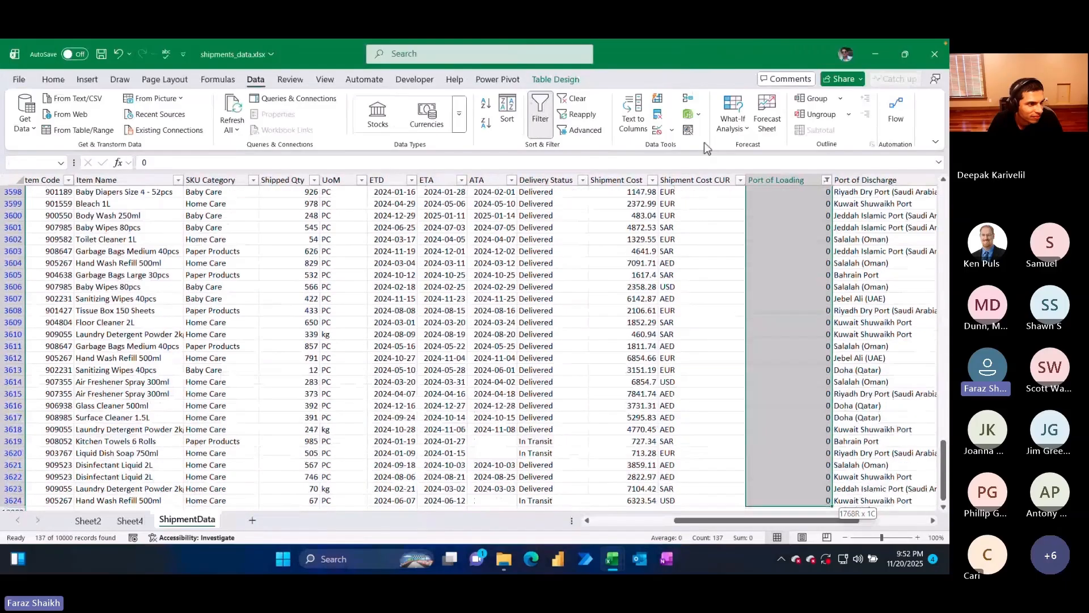
{"action": "key", "text": "Delete"}
{"action": "key", "text": "ctrl+Up"}
{"action": "left_click", "coordinate": [705, 250]}
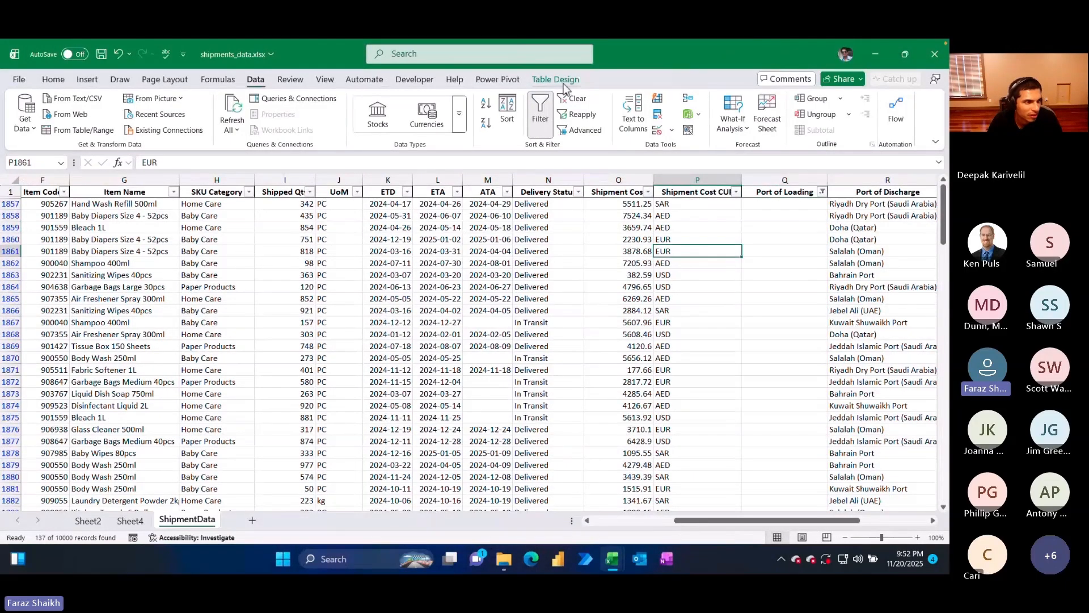
{"action": "left_click", "coordinate": [569, 101]}
{"action": "left_click", "coordinate": [610, 261]}
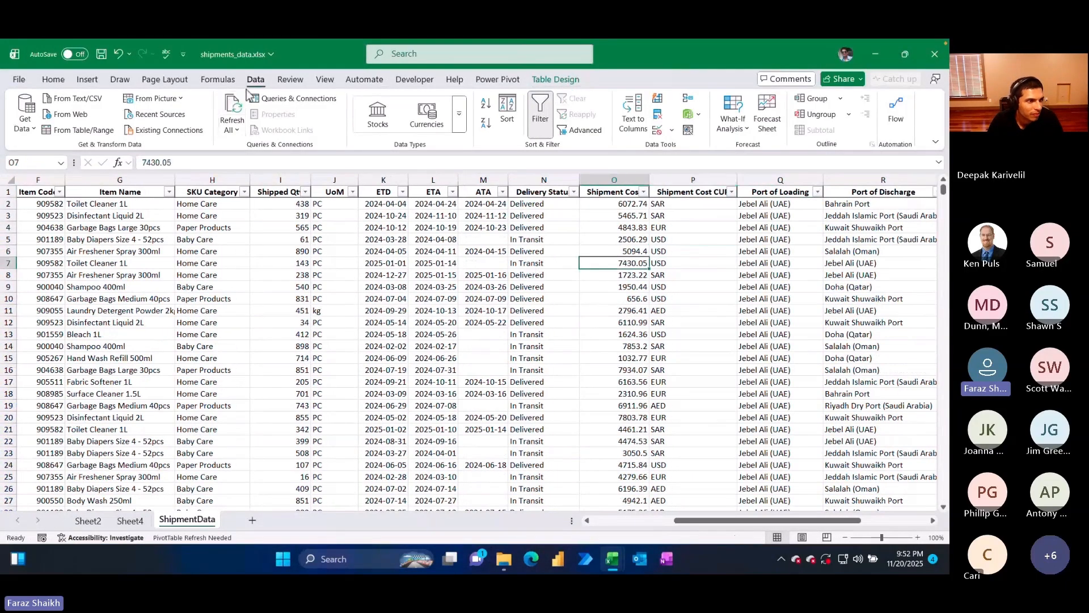
- Reopen the Power Query Editor, open Query1, and base its column profiling on the entire data set
{"action": "left_click", "coordinate": [117, 139]}
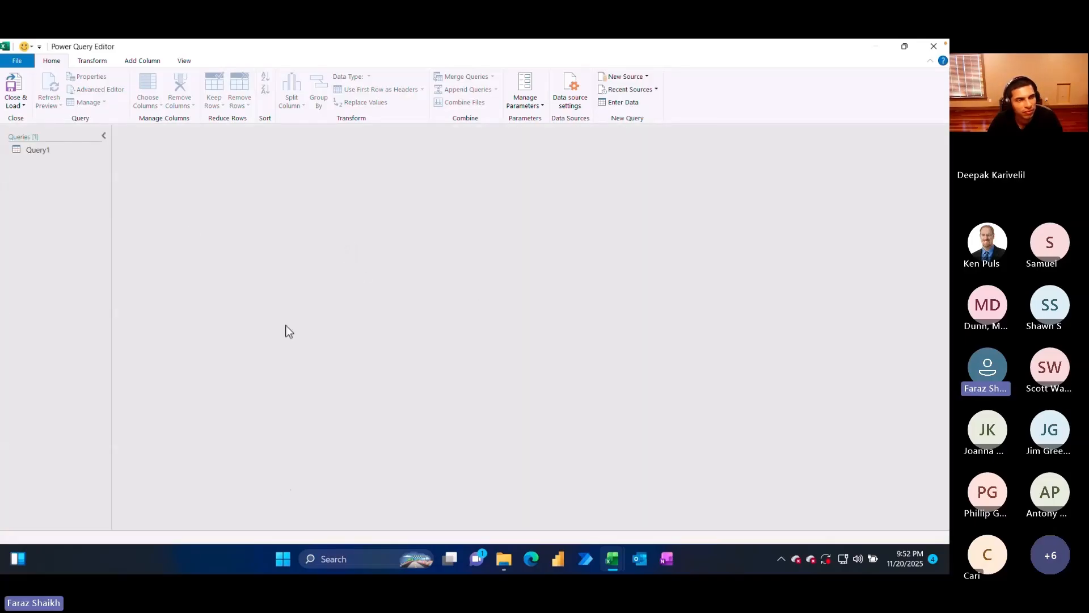
{"action": "left_click", "coordinate": [75, 148]}
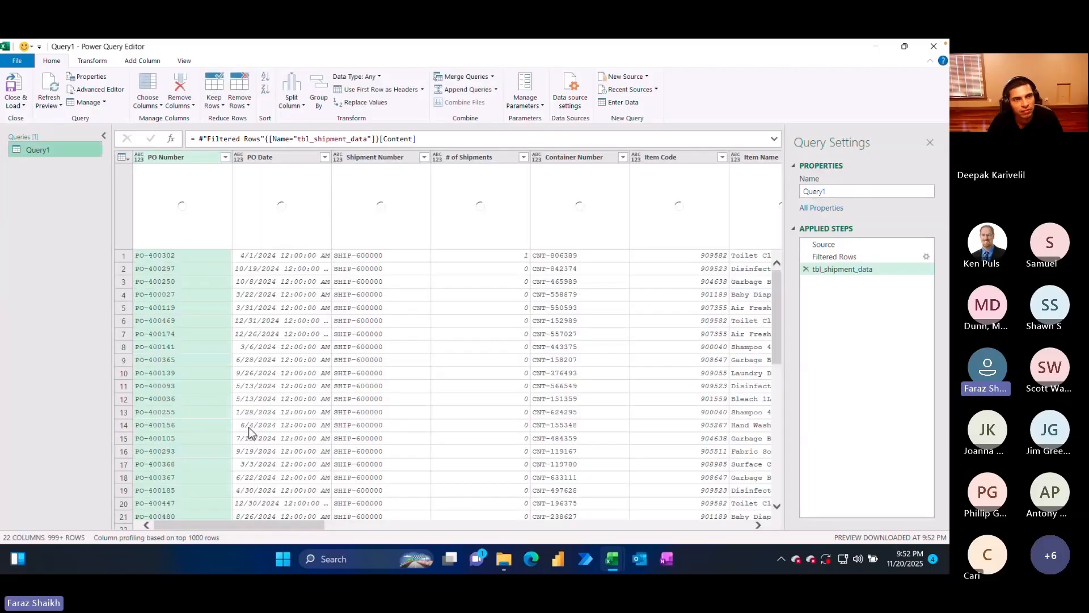
{"action": "left_click_drag", "start_coordinate": [372, 527], "coordinate": [674, 526]}
{"action": "left_click", "coordinate": [159, 540]}
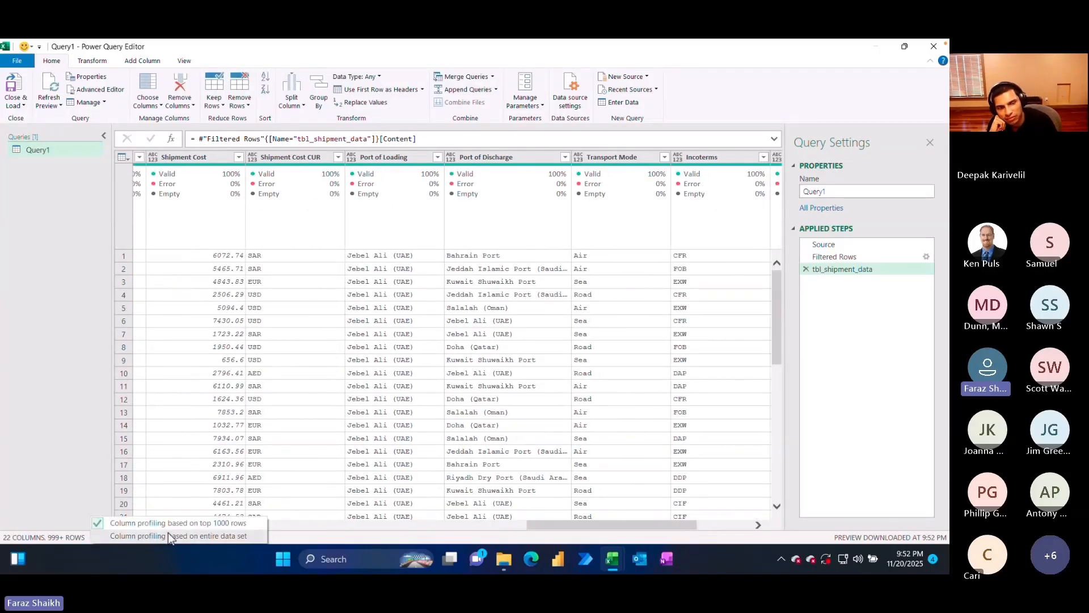
{"action": "left_click", "coordinate": [168, 532]}
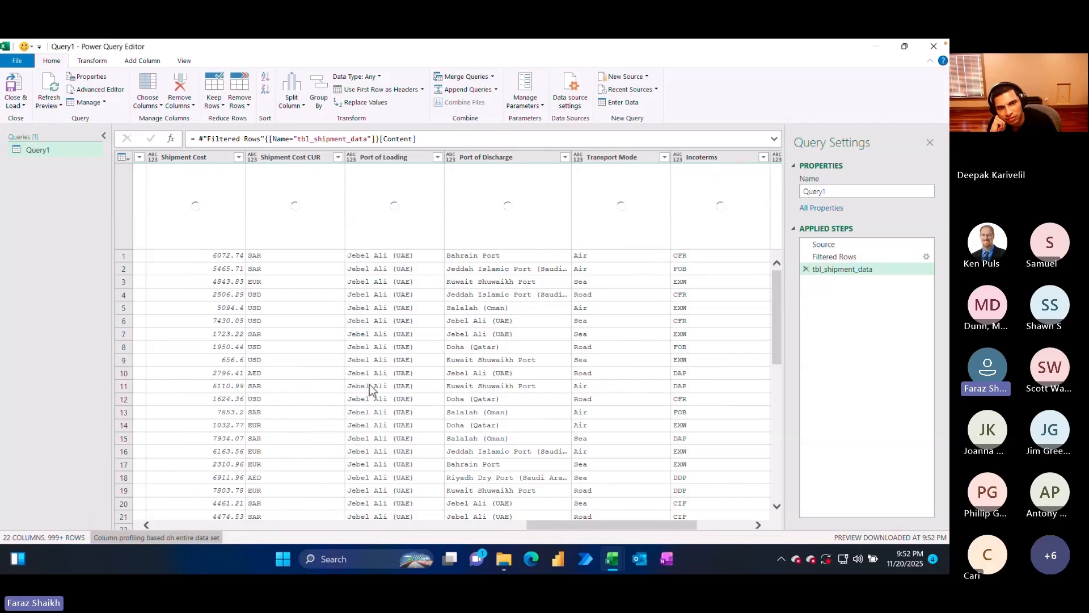
- Examine the Port of Loading column's quality percentages and column statistics, and close the Power Query Editor
{"action": "left_click", "coordinate": [394, 213]}
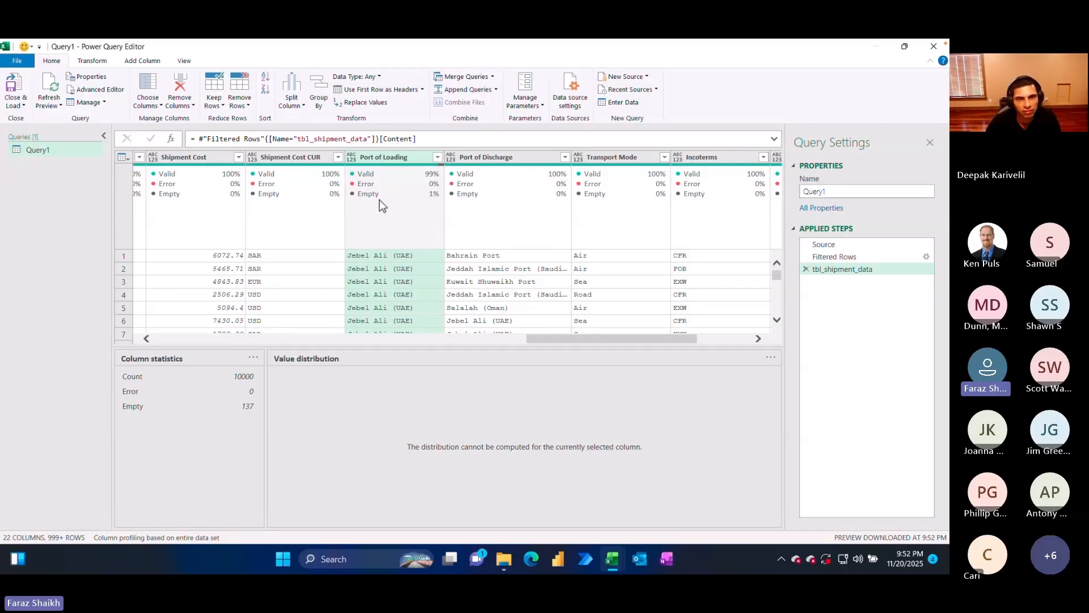
{"action": "mouse_move", "coordinate": [370, 195]}
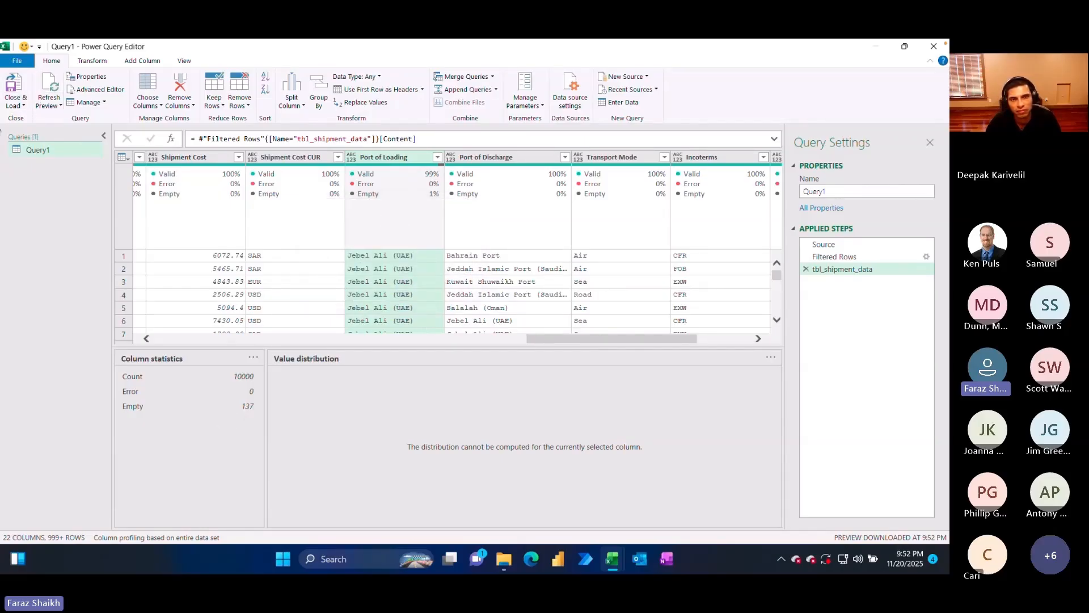
{"action": "left_click", "coordinate": [934, 46]}
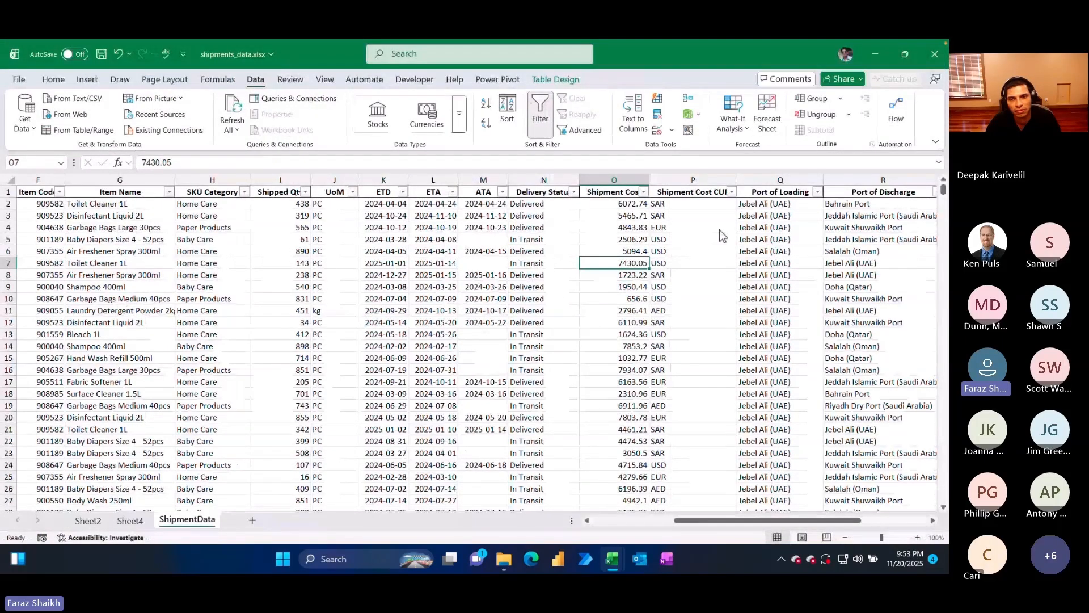
- Filter the ShipmentData table's Port of Loading column to only the blank entries
{"action": "left_click", "coordinate": [433, 228]}
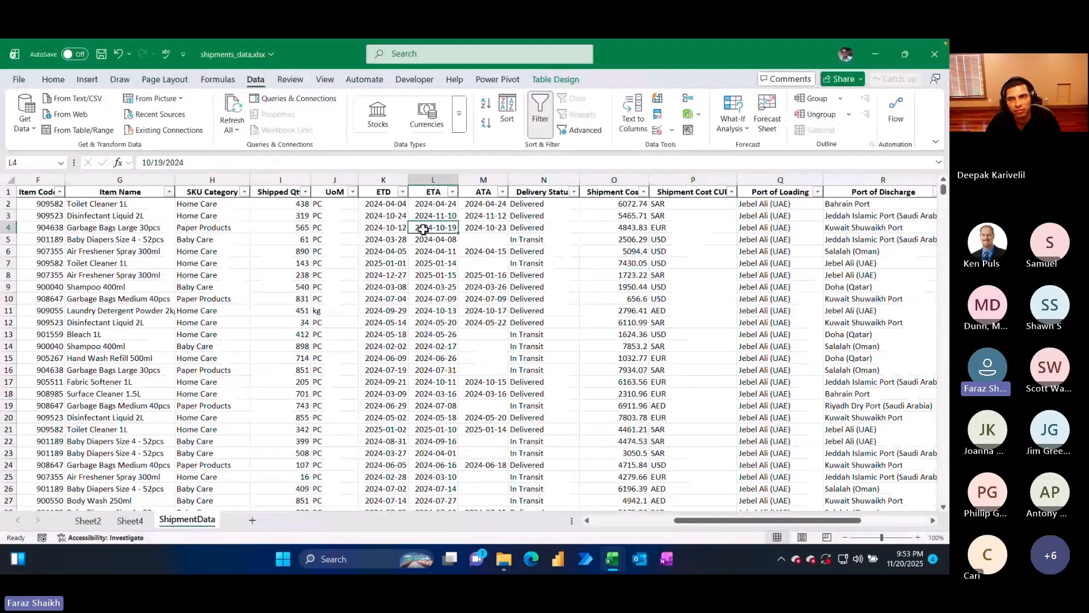
{"action": "left_click", "coordinate": [716, 215]}
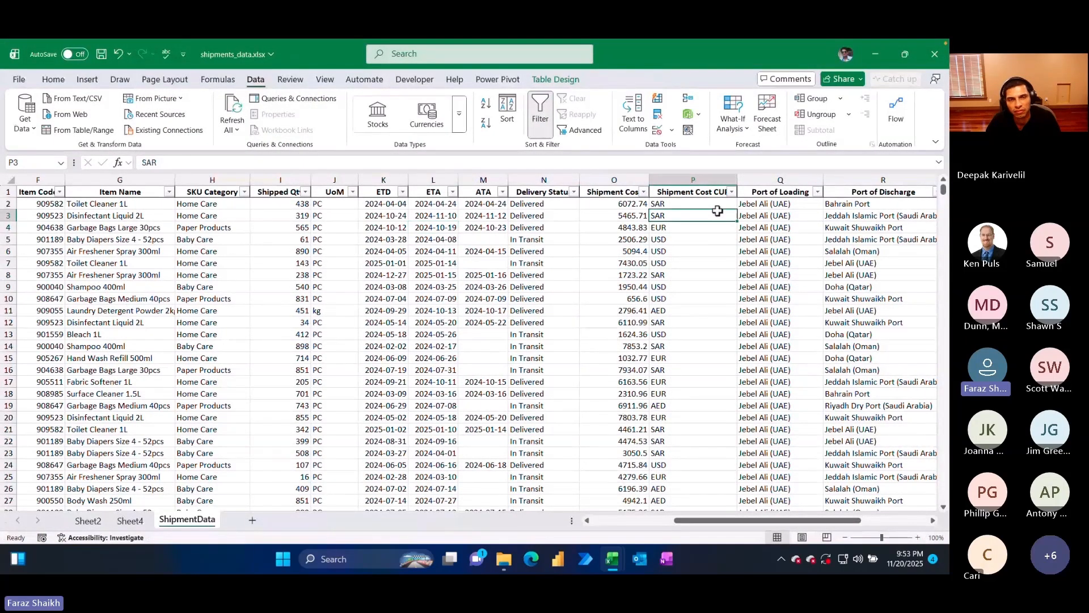
{"action": "left_click", "coordinate": [817, 194]}
{"action": "left_click", "coordinate": [703, 352]}
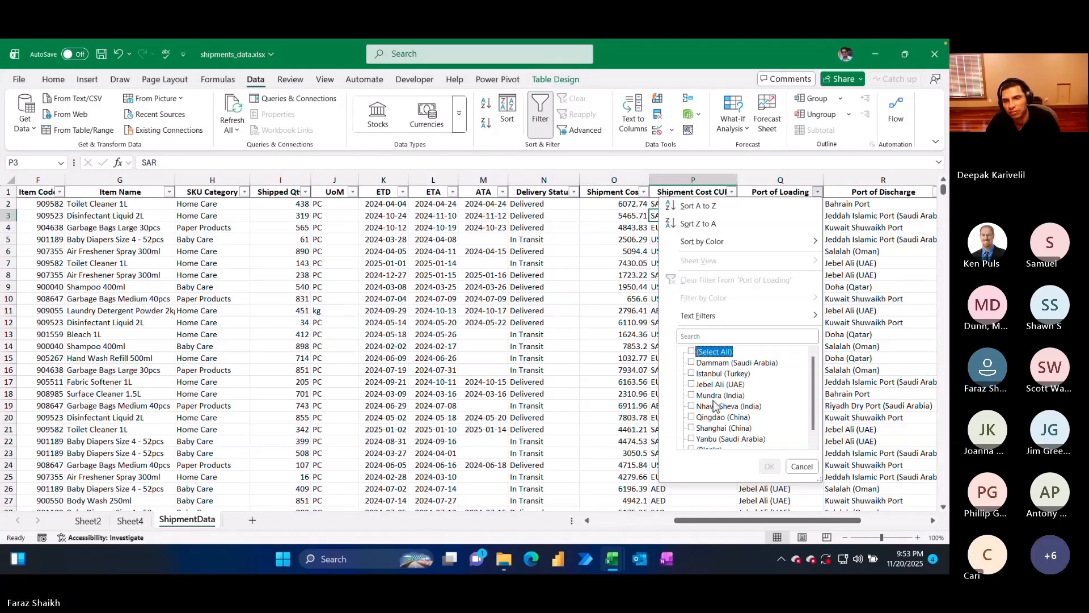
{"action": "scroll", "coordinate": [708, 435], "scroll_direction": "down", "scroll_amount": 1}
{"action": "left_click", "coordinate": [692, 439]}
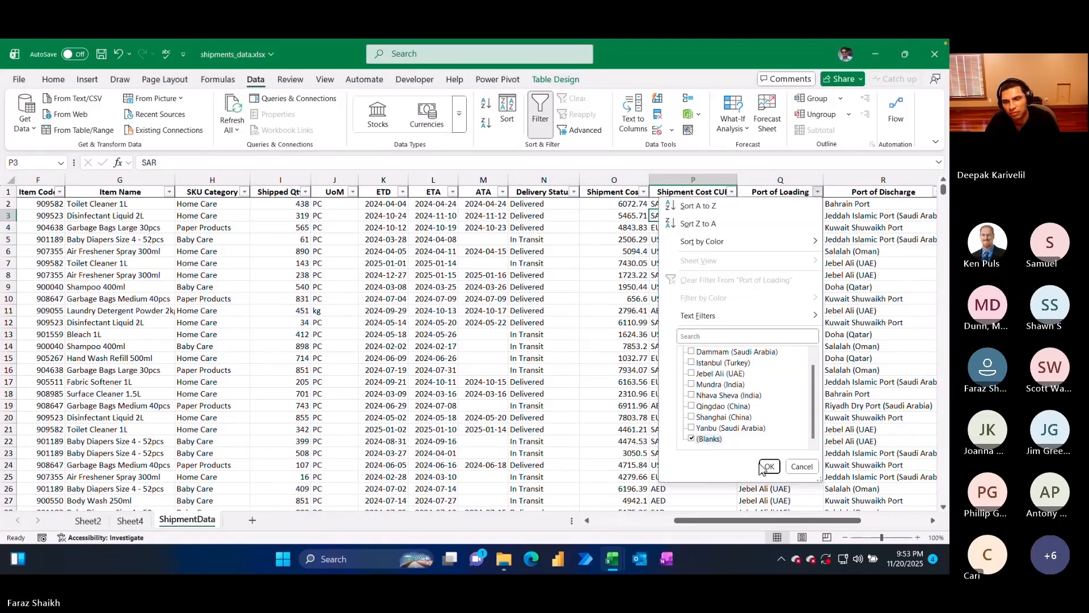
{"action": "left_click", "coordinate": [771, 466]}
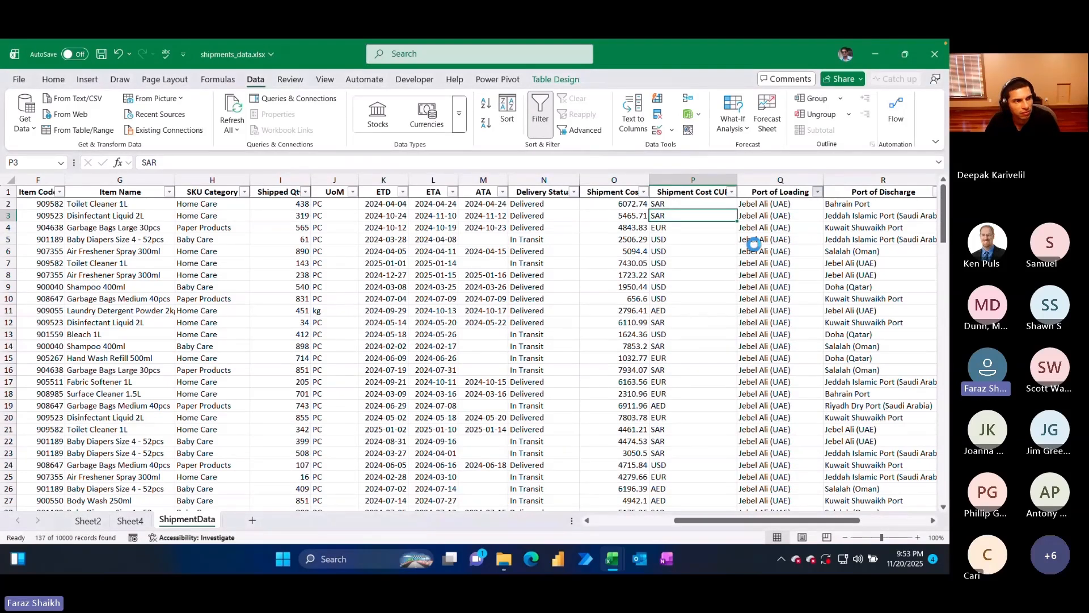
- Examine the rows with a blank Port of Loading alongside their shipment numbers at 80% zoom
{"action": "left_click", "coordinate": [761, 252]}
{"action": "left_click", "coordinate": [48, 205]}
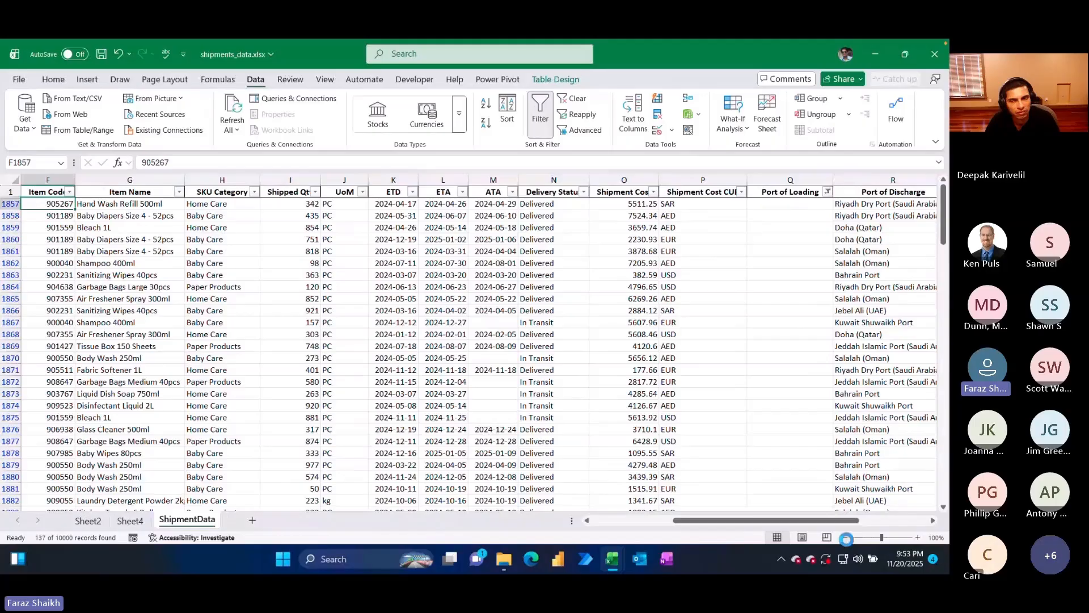
{"action": "left_click", "coordinate": [846, 538]}
{"action": "left_click", "coordinate": [845, 538]}
{"action": "left_click", "coordinate": [481, 310]}
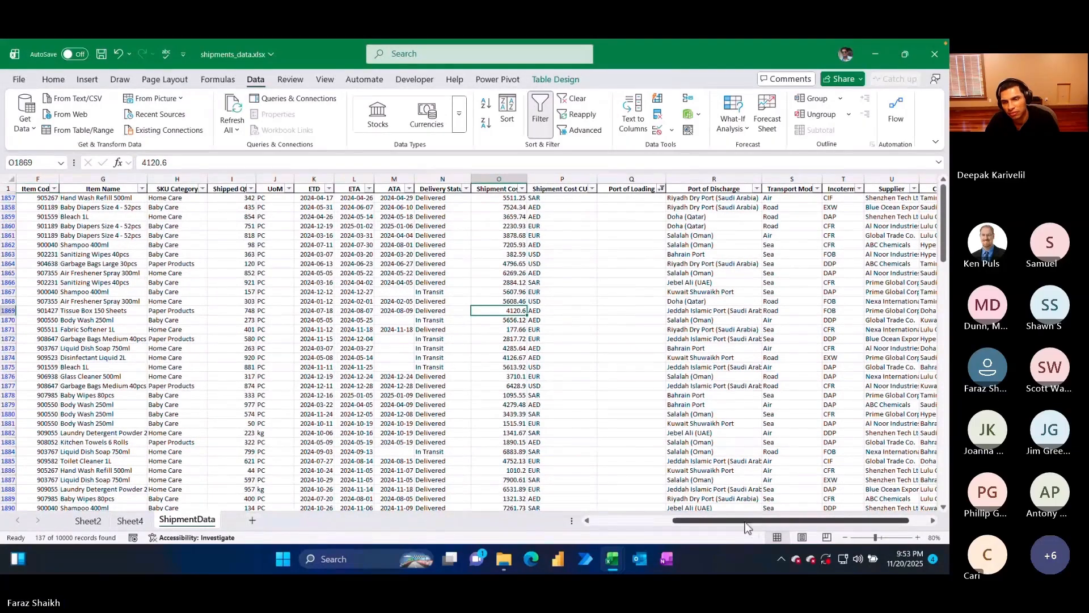
{"action": "left_click_drag", "start_coordinate": [746, 523], "coordinate": [678, 518]}
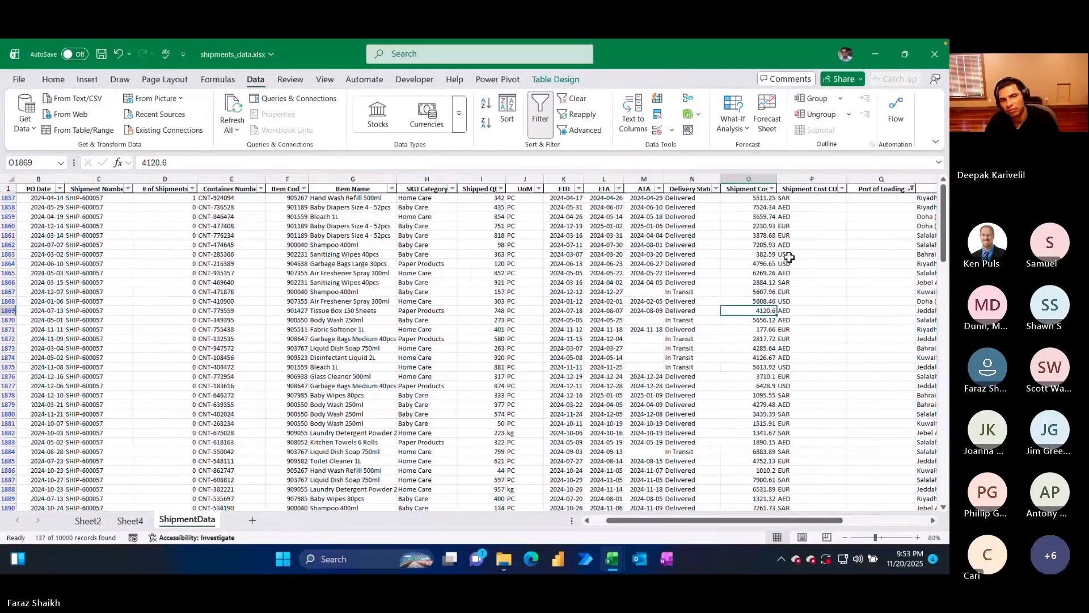
- Copy Riyadh Dry Port (Saudi Arabia) from Port of Discharge into SHIP-600057's first blank Port of Loading cell and fill it down the shipment's rows
{"action": "left_click", "coordinate": [686, 264]}
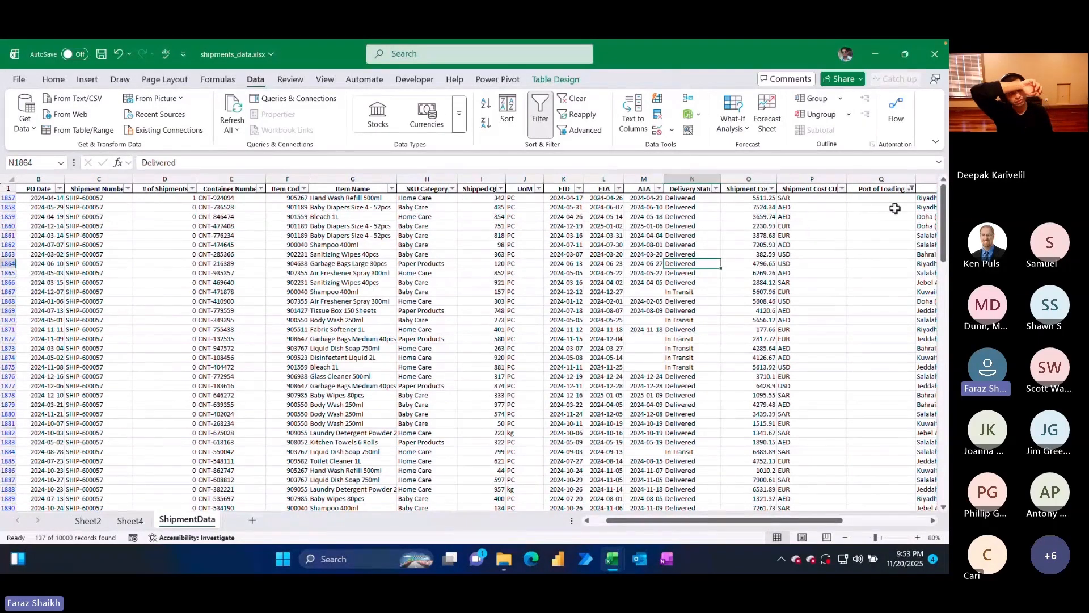
{"action": "left_click", "coordinate": [920, 197]}
{"action": "key", "text": "ctrl+c"}
{"action": "left_click", "coordinate": [871, 197]}
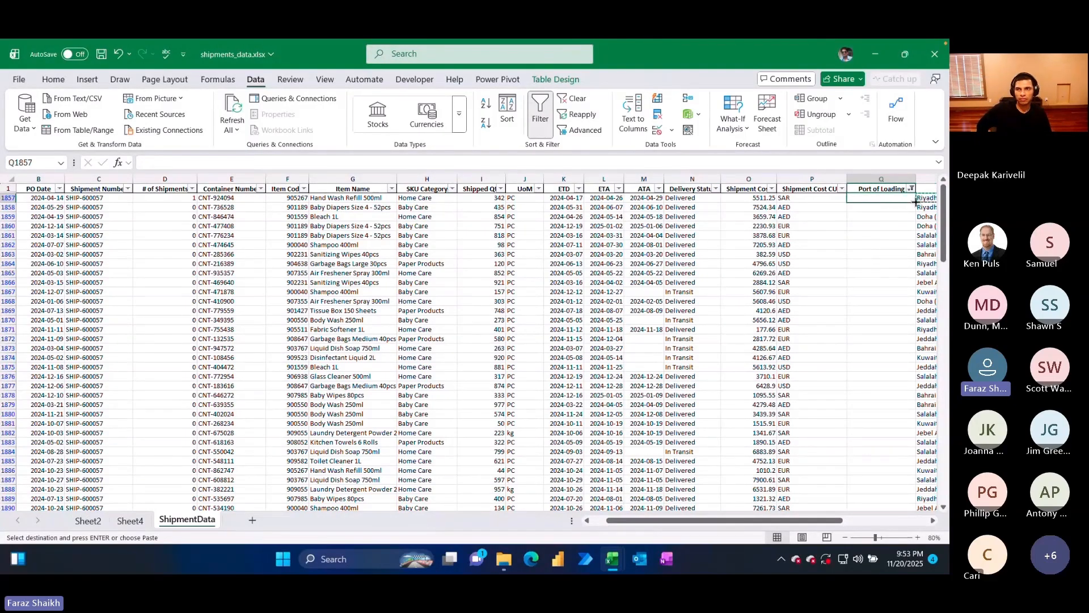
{"action": "key", "text": "ctrl+v"}
{"action": "left_click", "coordinate": [906, 227]}
{"action": "left_click", "coordinate": [900, 198]}
{"action": "double_click", "coordinate": [915, 201]}
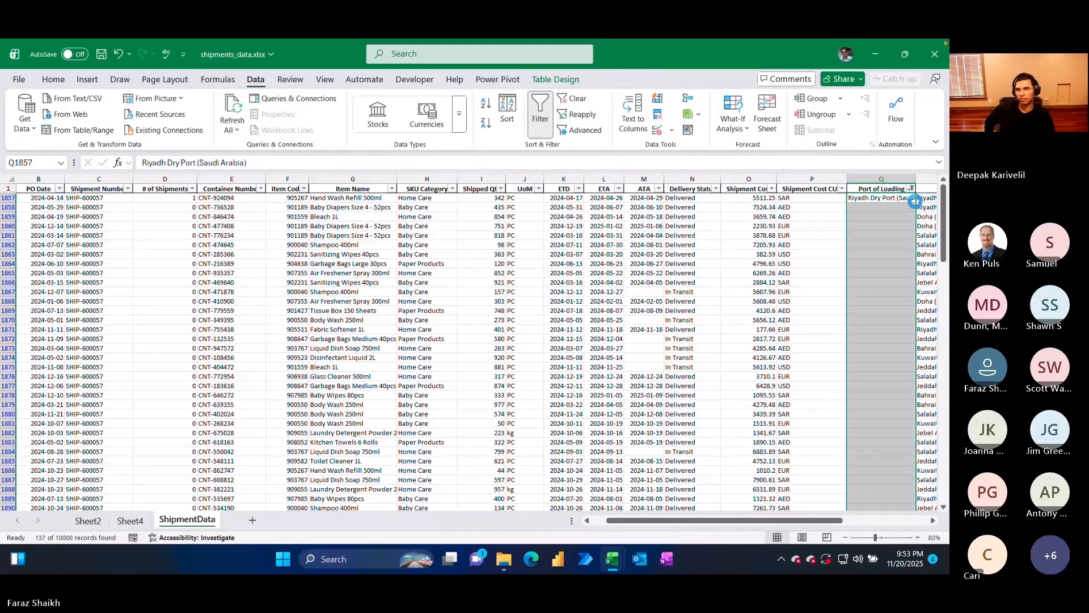
{"action": "left_click", "coordinate": [866, 282]}
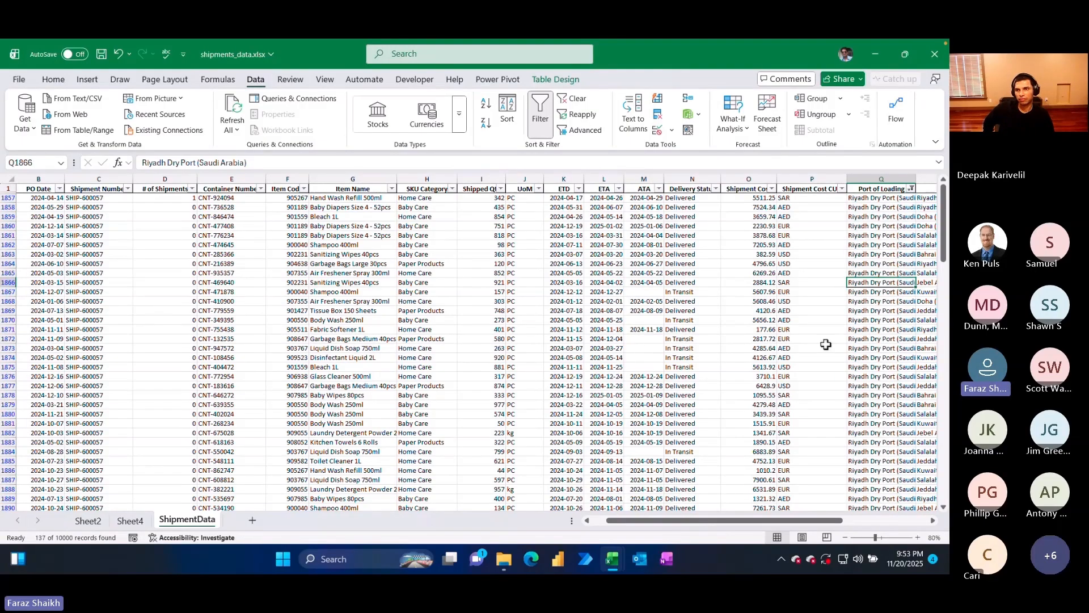
{"action": "left_click", "coordinate": [165, 292]}
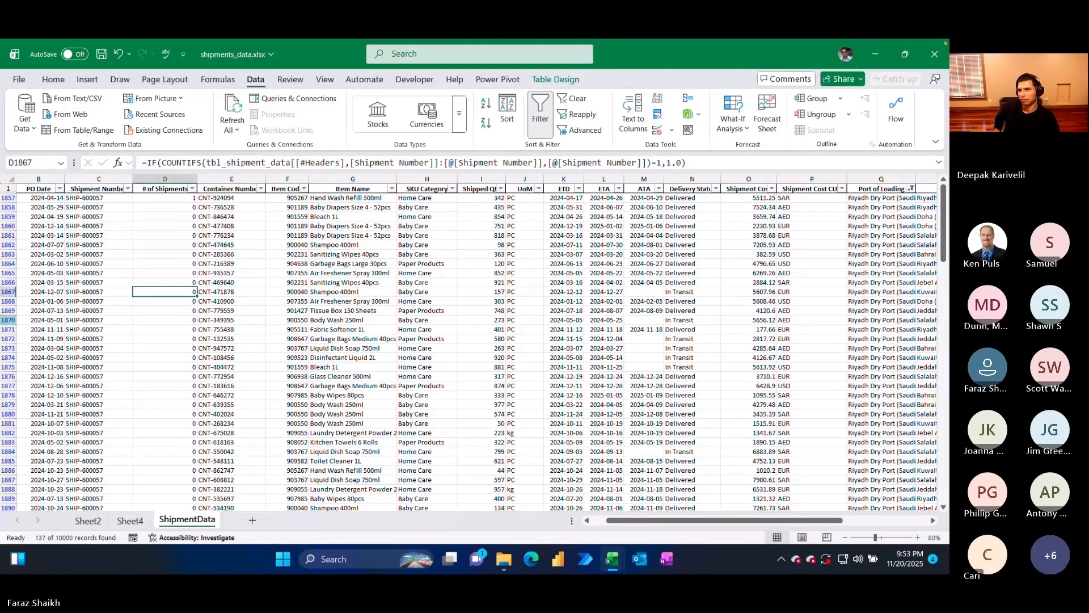
{"action": "left_click", "coordinate": [277, 291]}
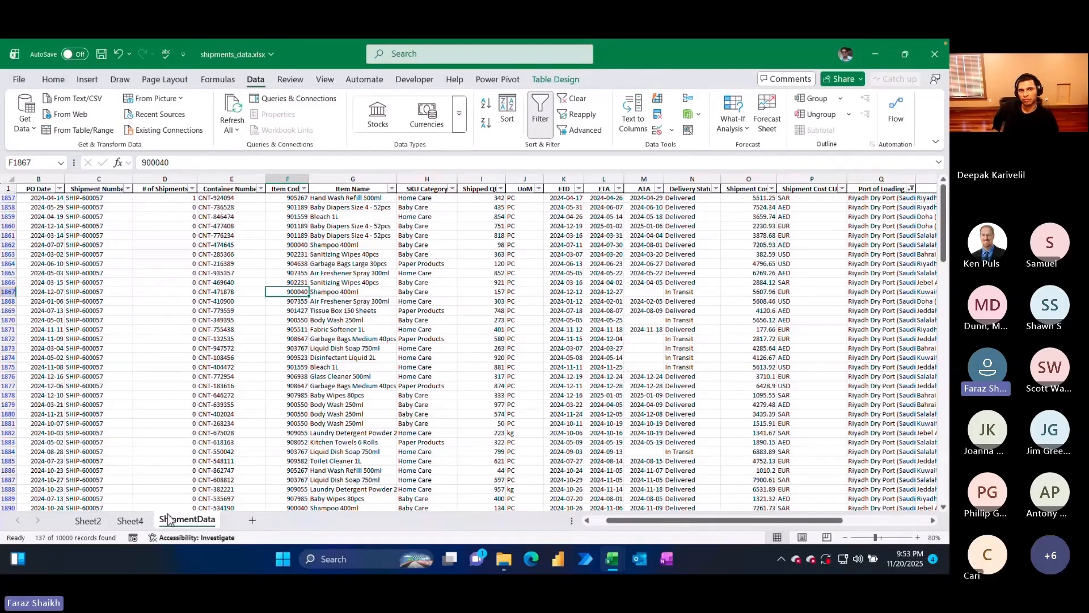
- Check the shipment counts per port in the Sheet2 PivotTable and refresh all workbook data from Sheet4
{"action": "left_click", "coordinate": [91, 521]}
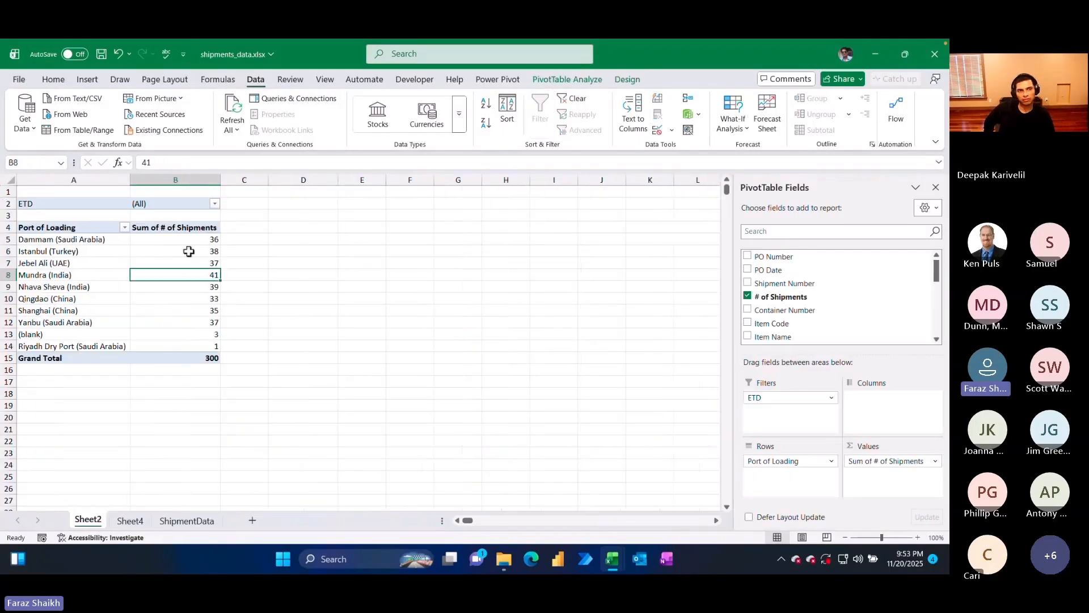
{"action": "left_click", "coordinate": [69, 237]}
{"action": "left_click", "coordinate": [125, 521]}
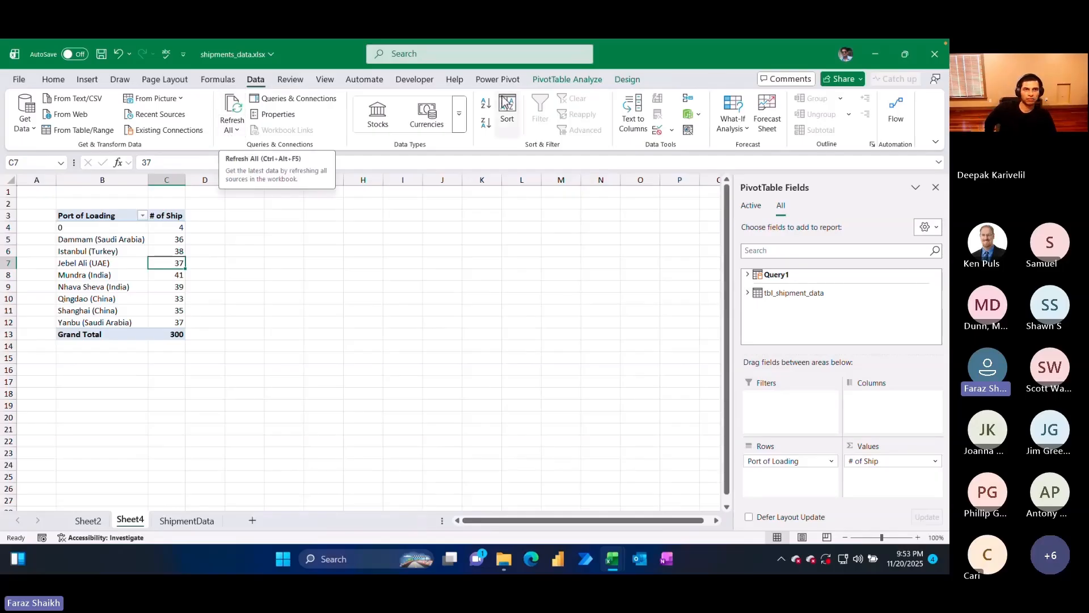
{"action": "left_click", "coordinate": [232, 130]}
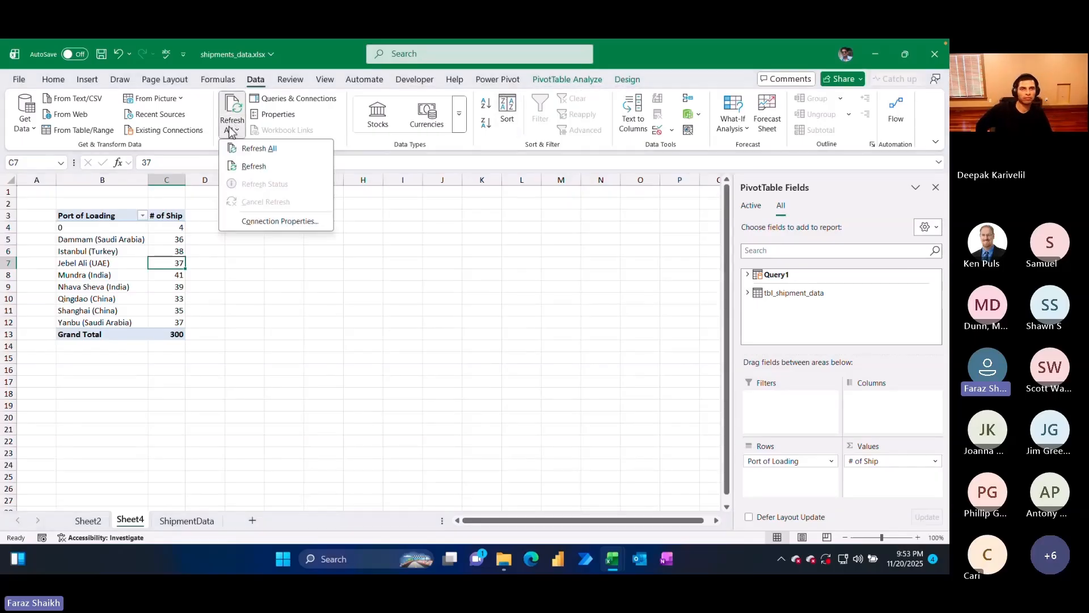
{"action": "left_click", "coordinate": [244, 145]}
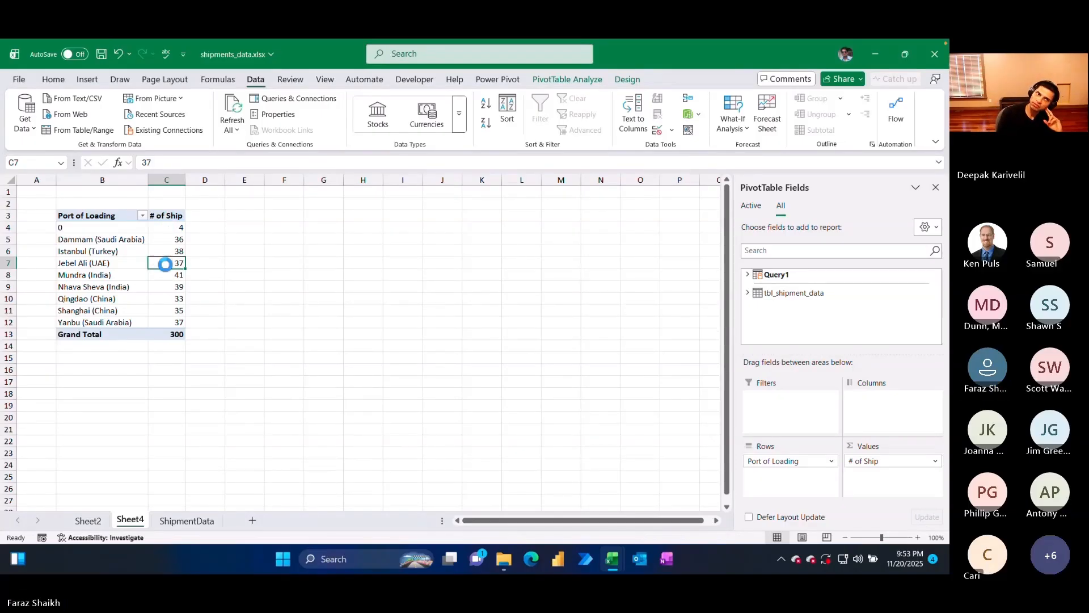
- Refresh the Sheet4 PivotTable and check its Riyadh Dry Port (Saudi Arabia) row
{"action": "left_click", "coordinate": [161, 238]}
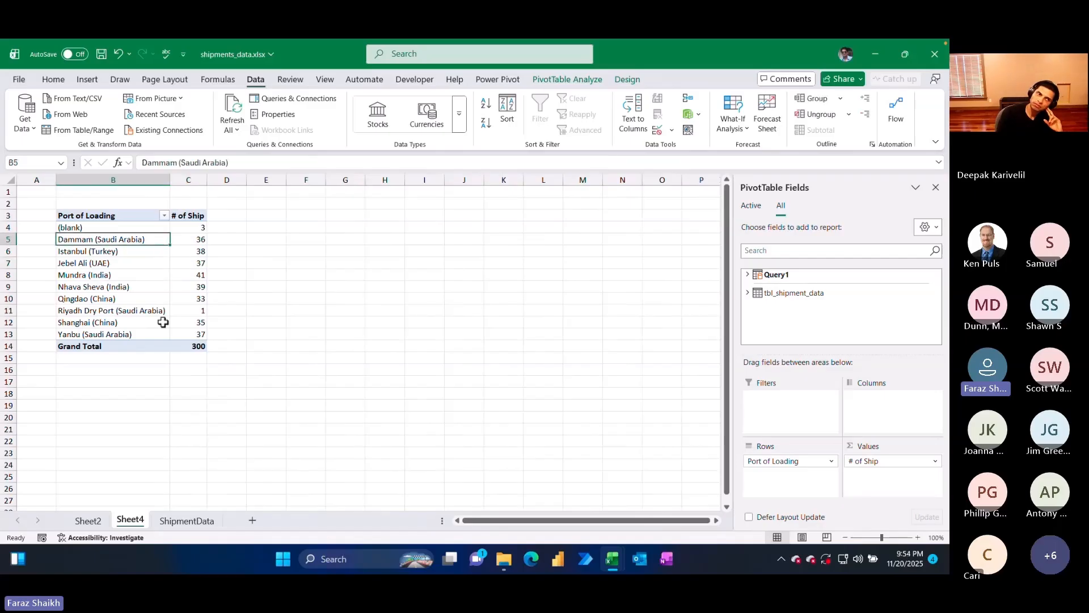
{"action": "right_click", "coordinate": [134, 263]}
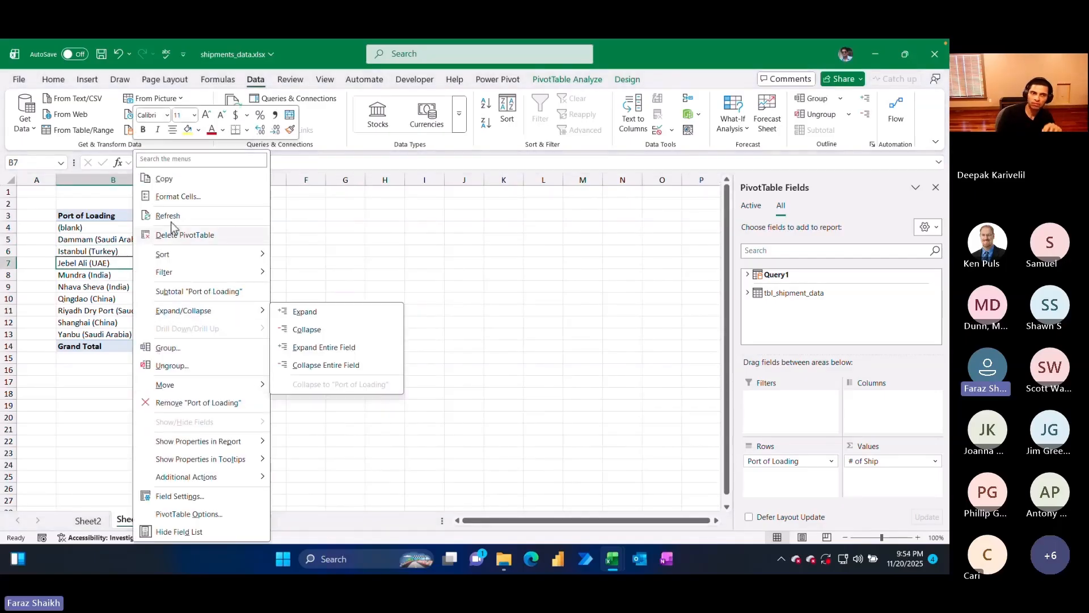
{"action": "left_click", "coordinate": [164, 218]}
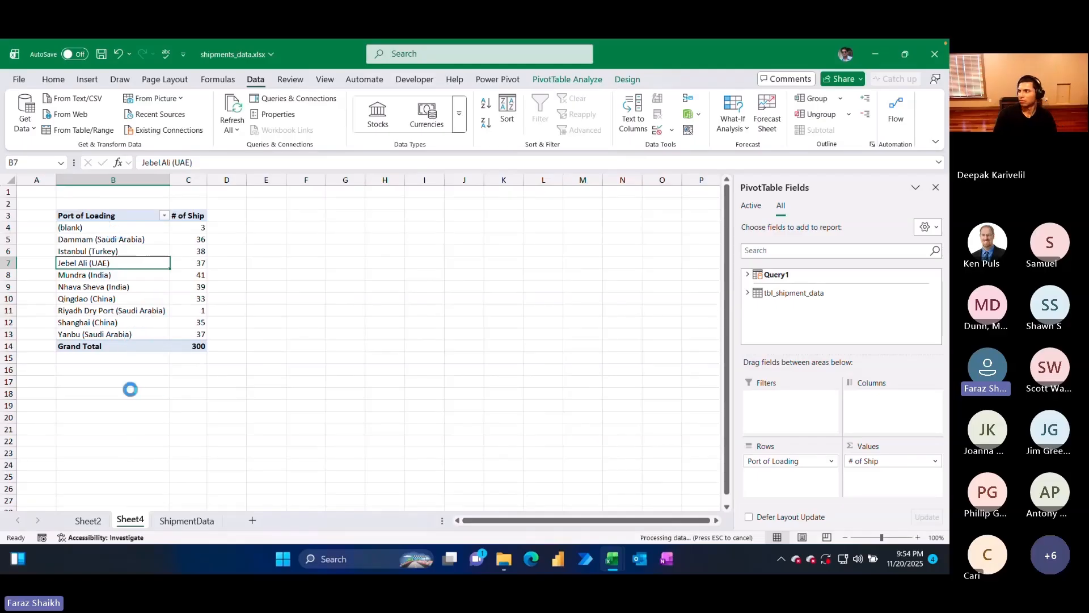
{"action": "left_click", "coordinate": [139, 311]}
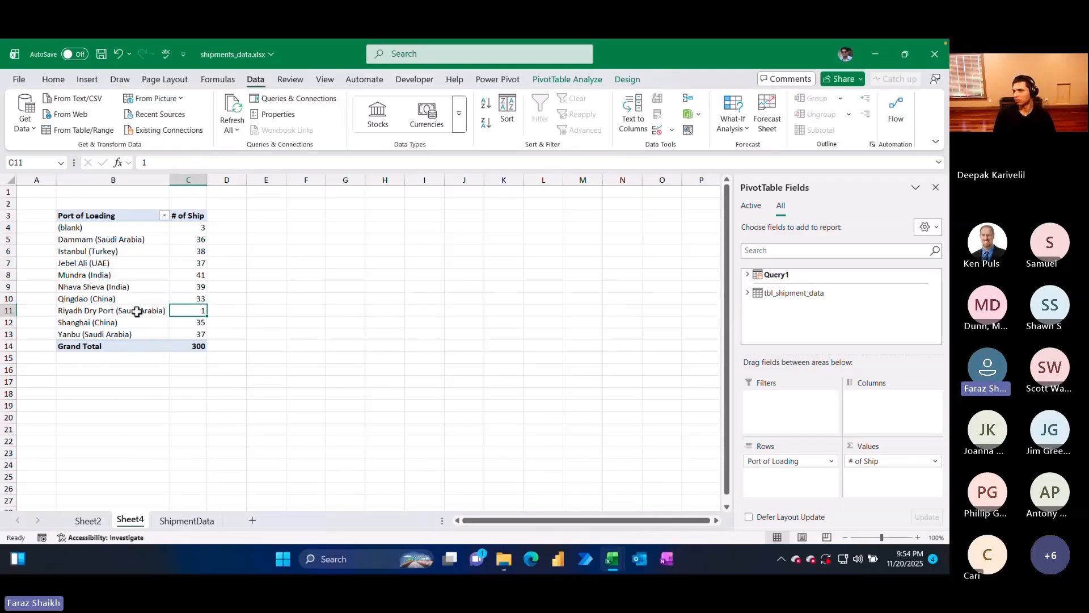
- Copy Salalah (Oman) from Port of Discharge into the first blank Port of Loading cell of SHIP-600071 on the ShipmentData sheet
{"action": "left_click", "coordinate": [187, 521]}
{"action": "left_click", "coordinate": [631, 357]}
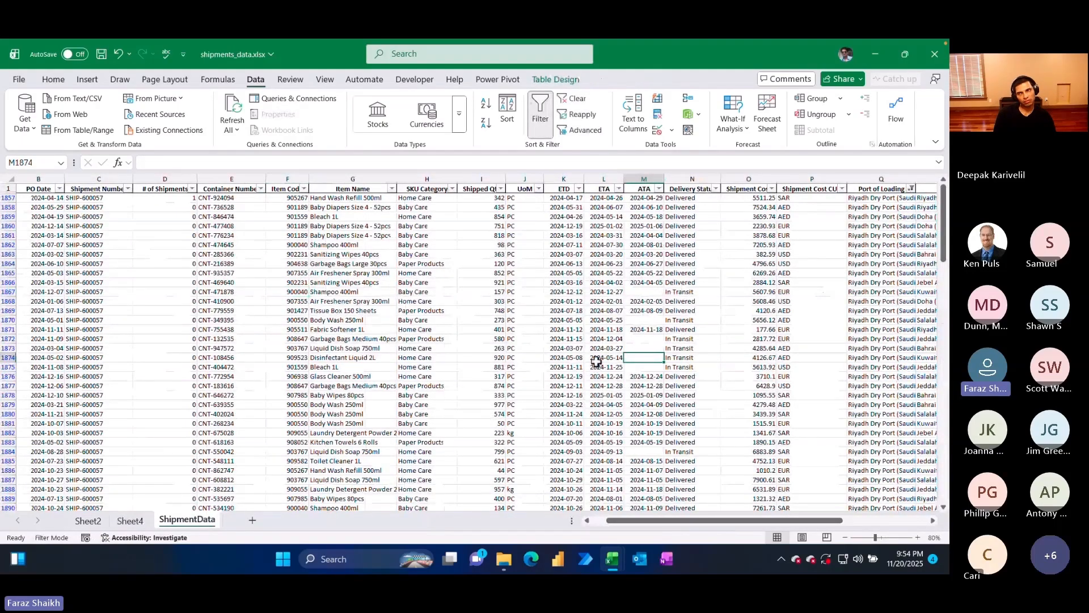
{"action": "left_click_drag", "start_coordinate": [941, 230], "coordinate": [941, 305]}
{"action": "left_click", "coordinate": [911, 261]}
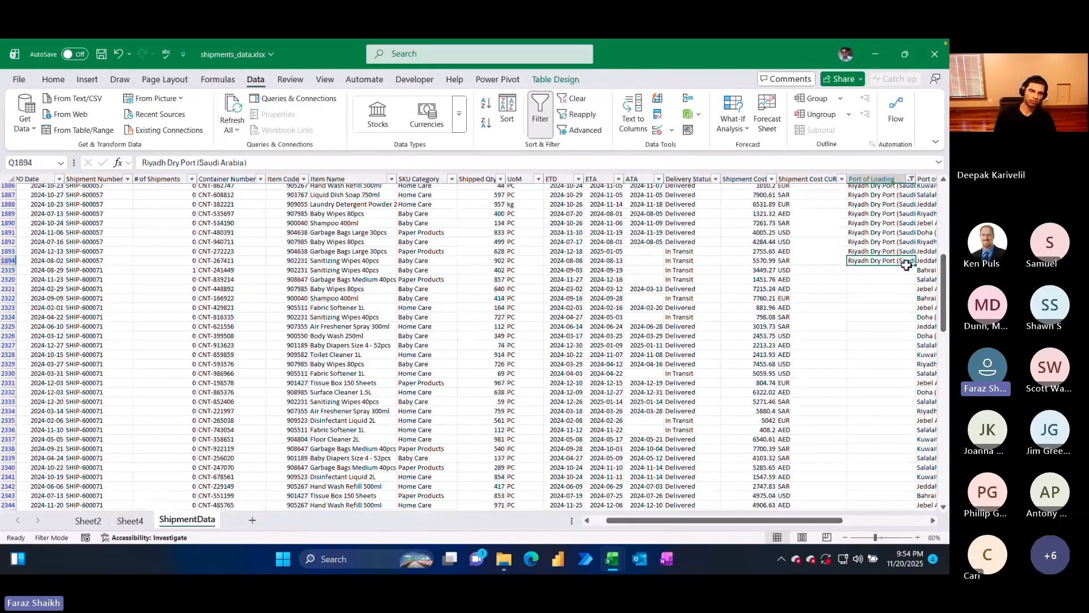
{"action": "left_click_drag", "start_coordinate": [916, 265], "coordinate": [914, 263]}
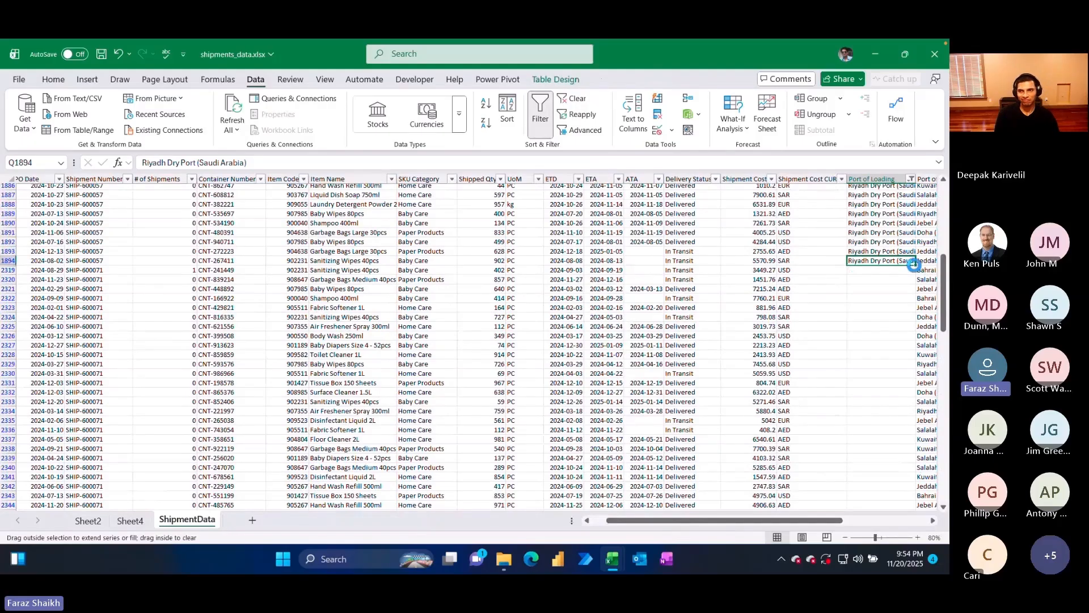
{"action": "left_click", "coordinate": [919, 271]}
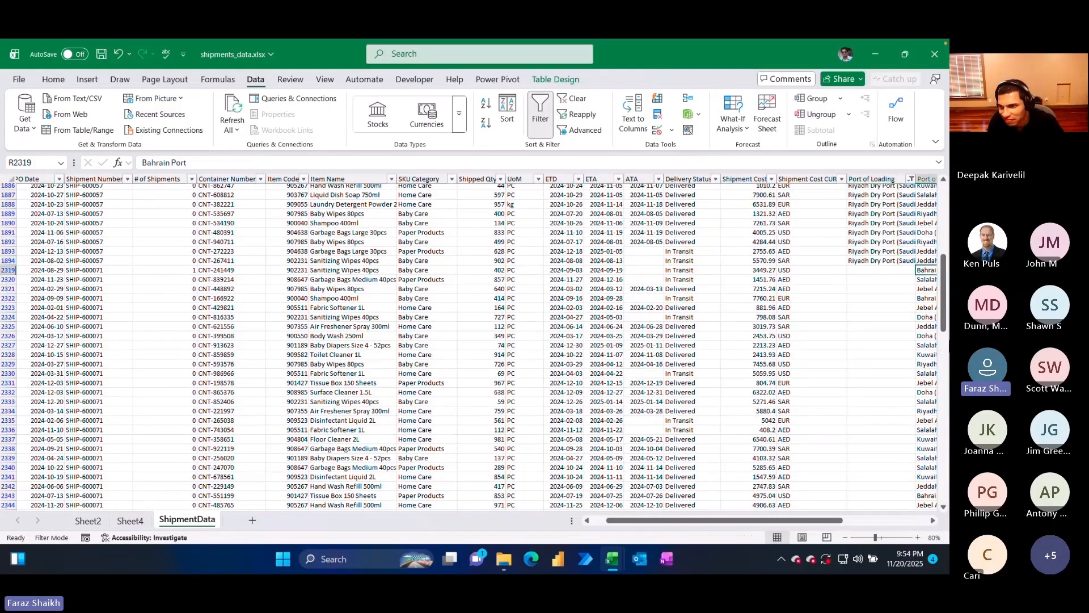
{"action": "key", "text": "Right"}
{"action": "key", "text": "Left"}
{"action": "key", "text": "Down"}
{"action": "key", "text": "ctrl+c"}
{"action": "key", "text": "Left"}
{"action": "key", "text": "Up"}
{"action": "key", "text": "Return"}
{"action": "key", "text": "Down"}
{"action": "key", "text": "Up"}
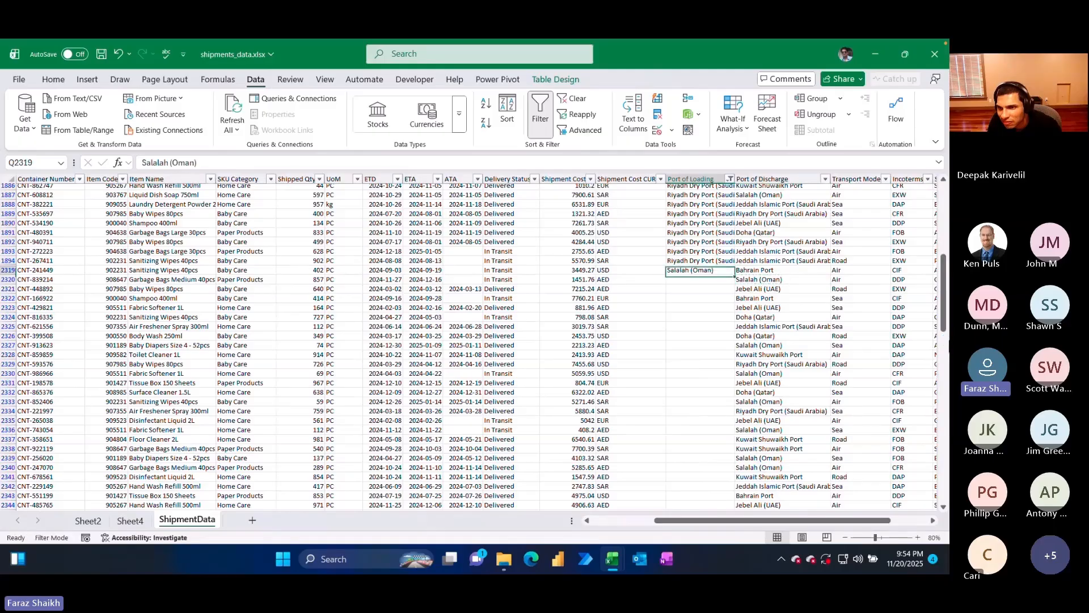
- Fill Salalah (Oman) down the remaining blank Port of Loading cells of SHIP-600071
{"action": "double_click", "coordinate": [736, 276]}
{"action": "left_click", "coordinate": [384, 298]}
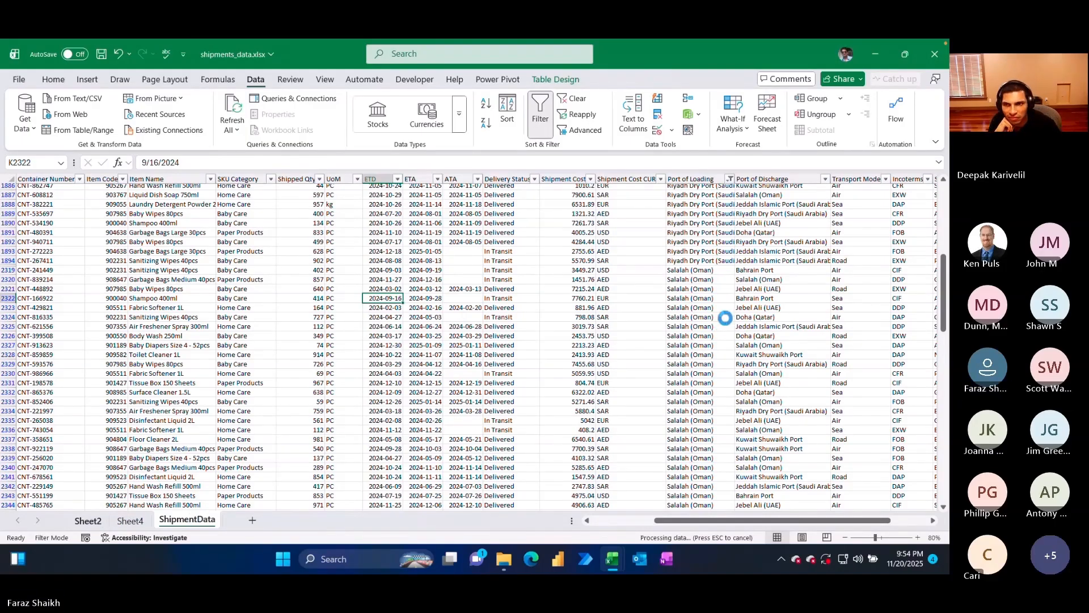
{"action": "left_click", "coordinate": [704, 261]}
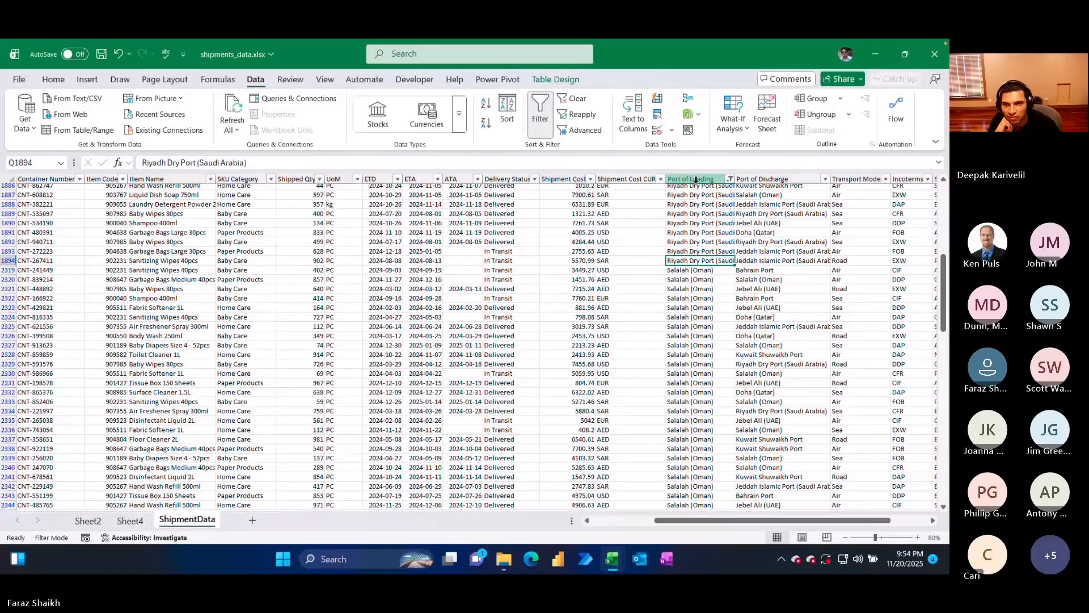
- Refresh the Sheet4 PivotTable and check the blank and newly filled ports in the Sheet2 PivotTable
{"action": "left_click", "coordinate": [130, 521]}
{"action": "right_click", "coordinate": [190, 287]}
{"action": "left_click", "coordinate": [214, 344]}
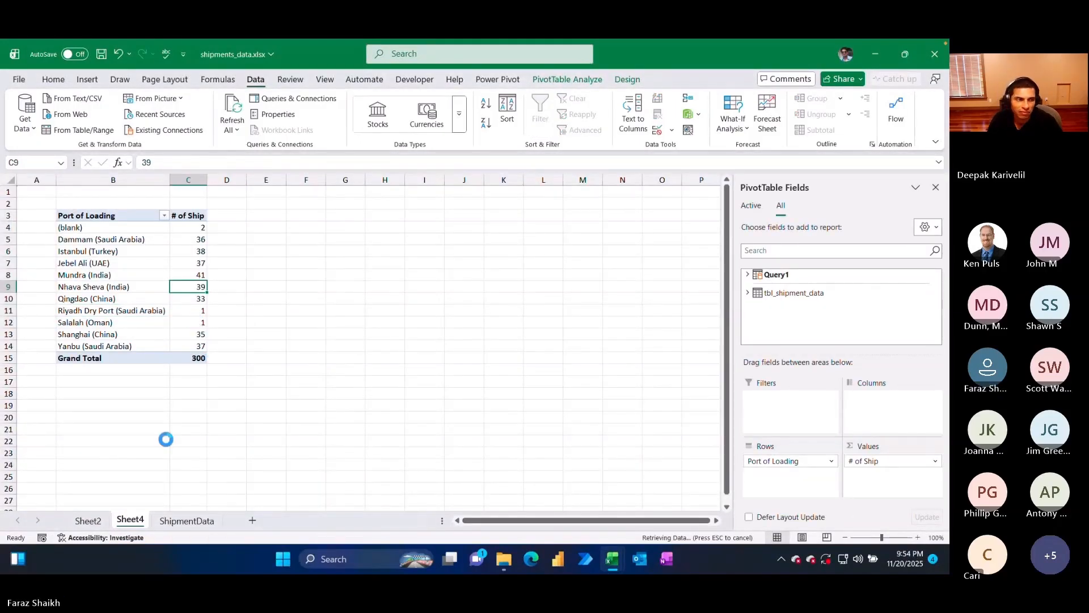
{"action": "left_click", "coordinate": [102, 520]}
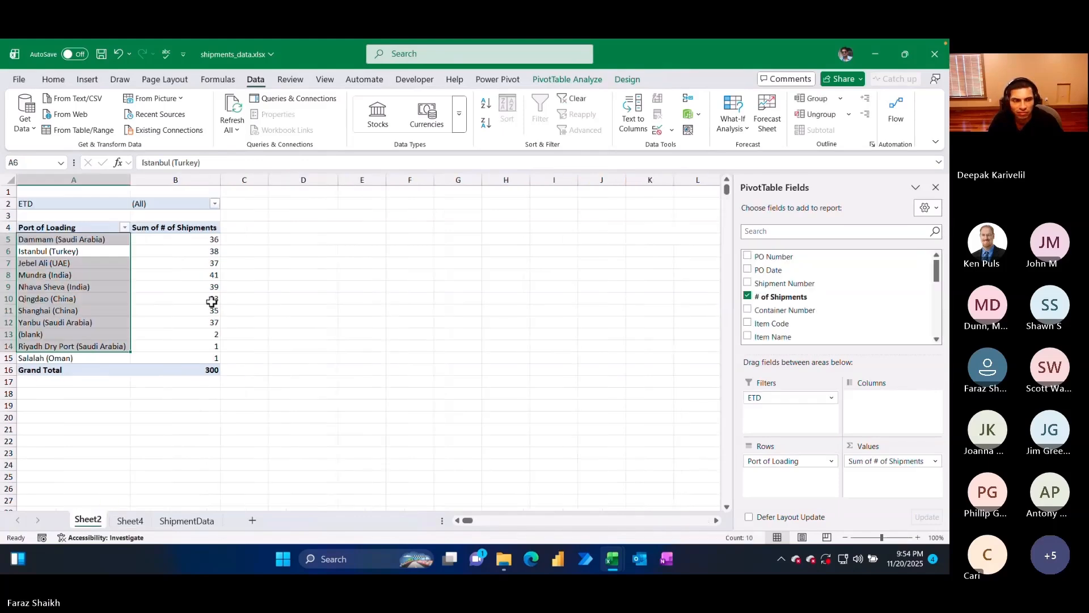
{"action": "right_click", "coordinate": [181, 278]}
{"action": "left_click", "coordinate": [106, 398]}
{"action": "left_click", "coordinate": [189, 339]}
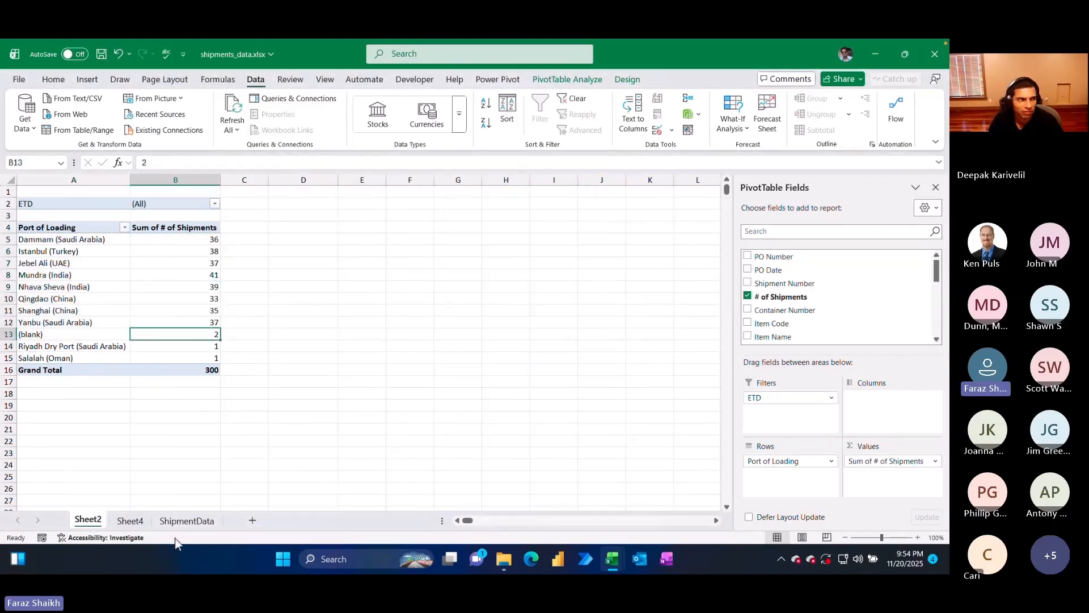
- Compare the filled ShipmentData rows with the Sheet4 PivotTable, and clear the filter from the Port of Loading column
{"action": "left_click", "coordinate": [187, 521]}
{"action": "left_click_drag", "start_coordinate": [945, 346], "coordinate": [942, 253]}
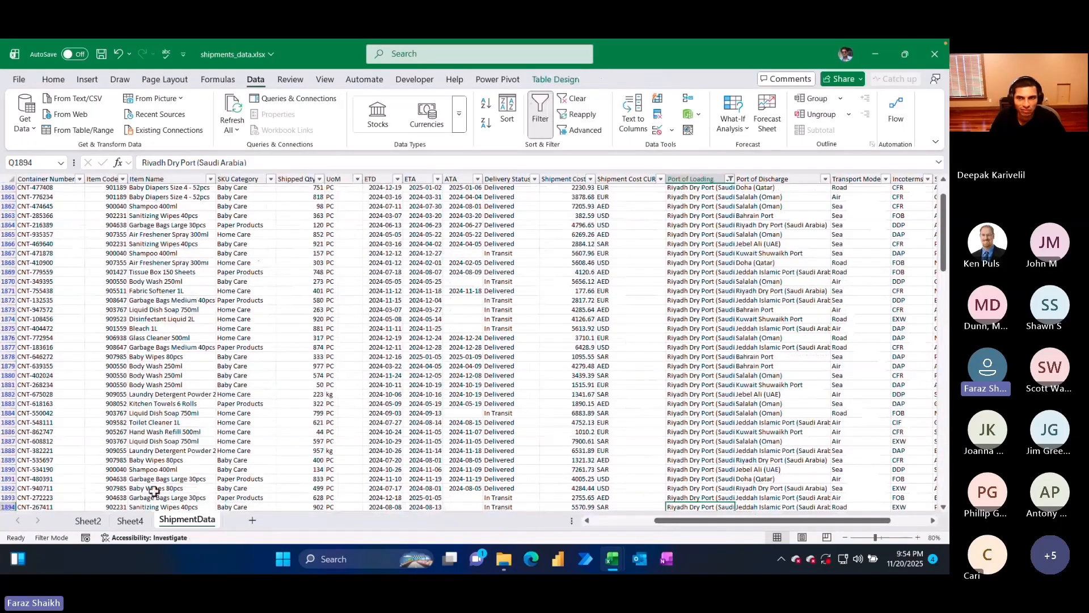
{"action": "left_click", "coordinate": [131, 521]}
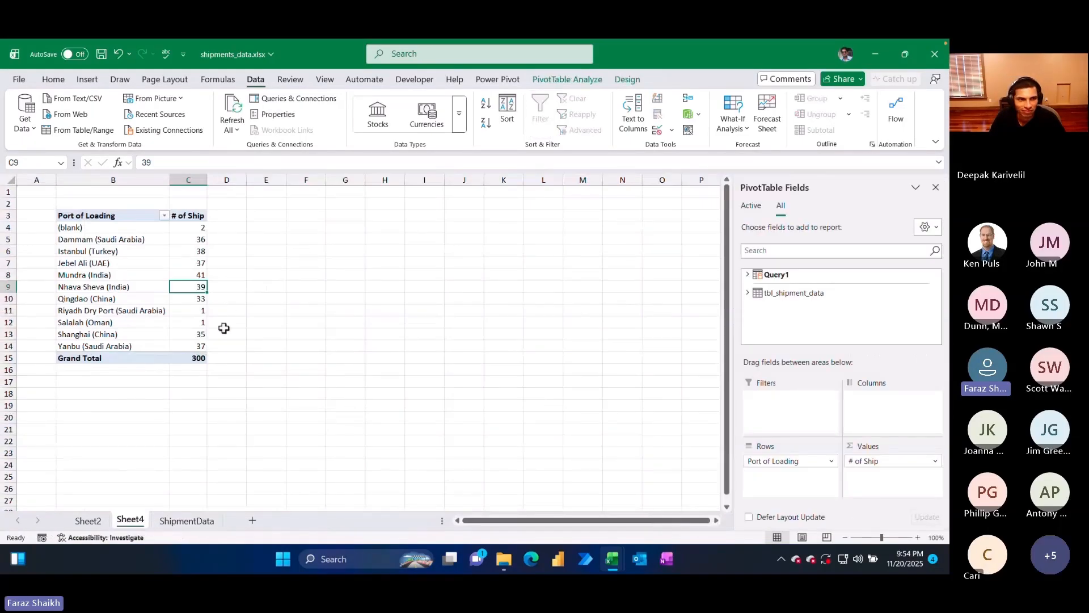
{"action": "left_click", "coordinate": [188, 522]}
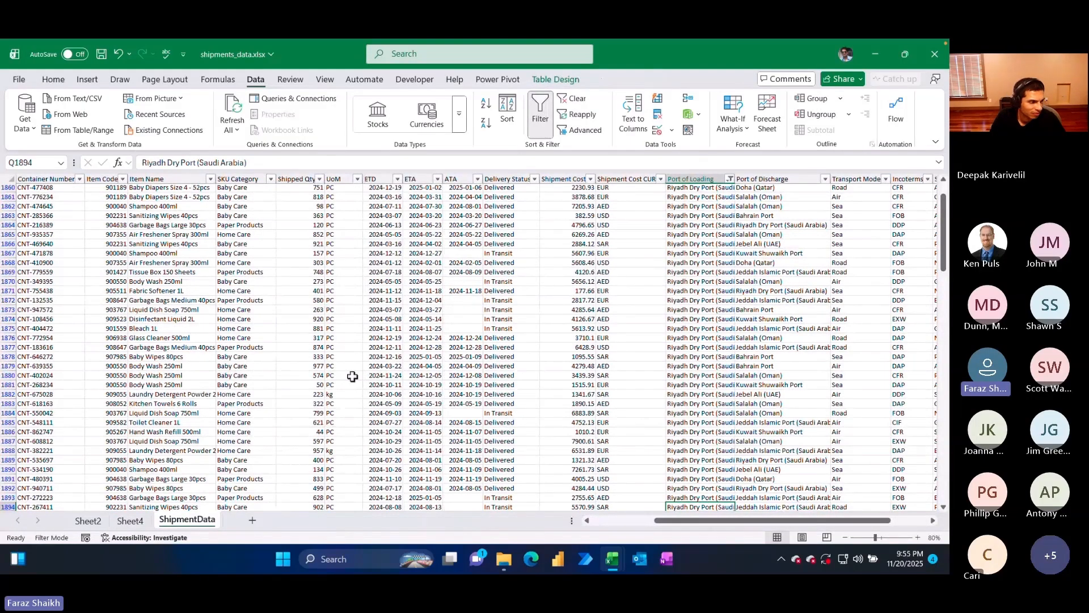
{"action": "left_click", "coordinate": [553, 252]}
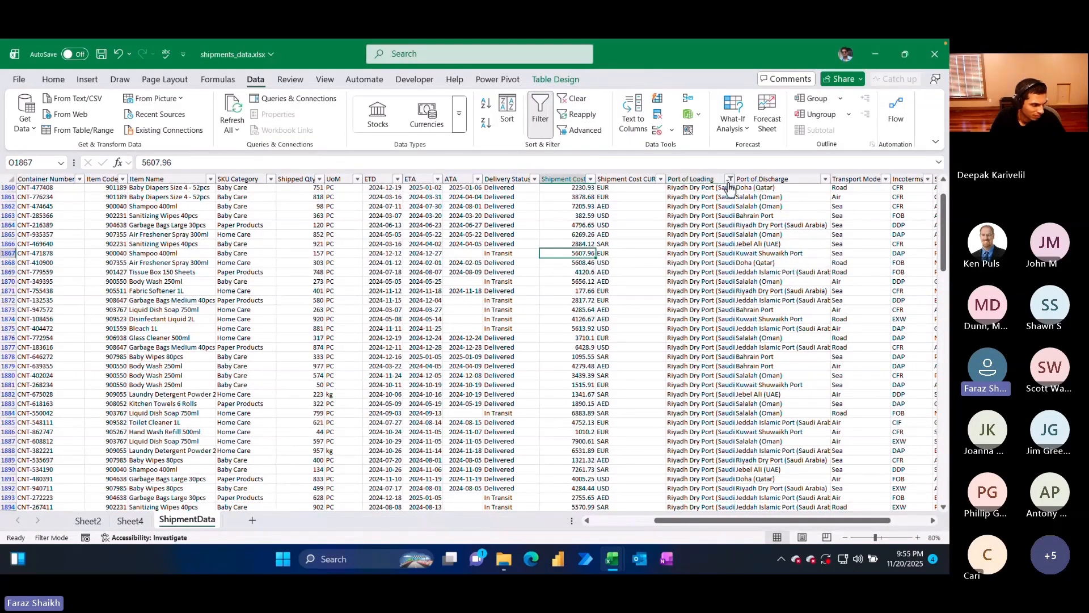
{"action": "left_click", "coordinate": [730, 180]}
{"action": "left_click", "coordinate": [754, 265]}
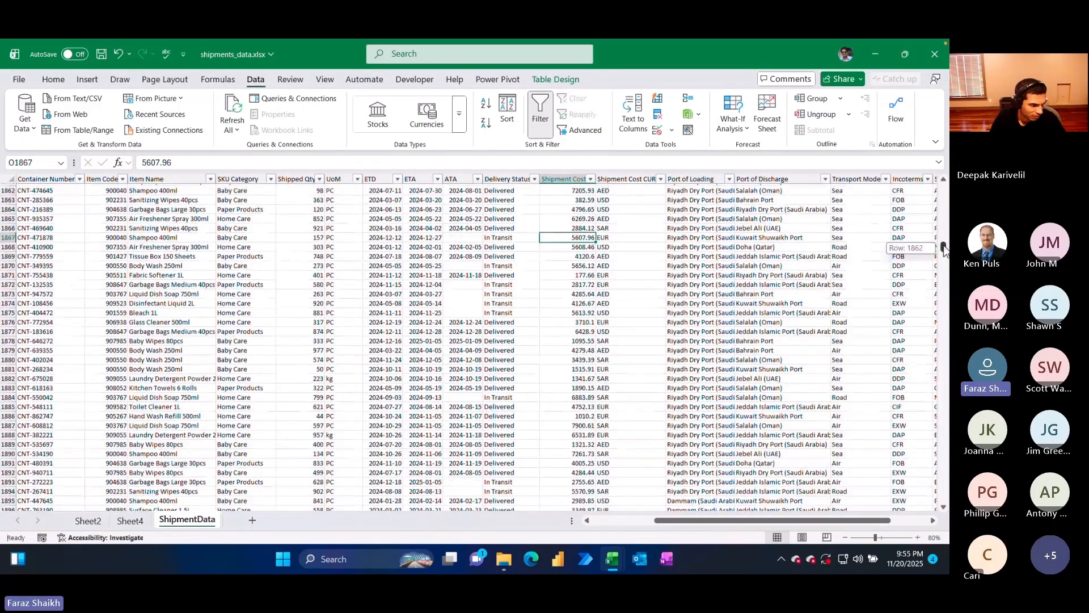
- Return to the first ShipmentData rows and open the filter list of the Shipment Cost CUR column to examine its currencies
{"action": "left_click_drag", "start_coordinate": [944, 248], "coordinate": [943, 204]}
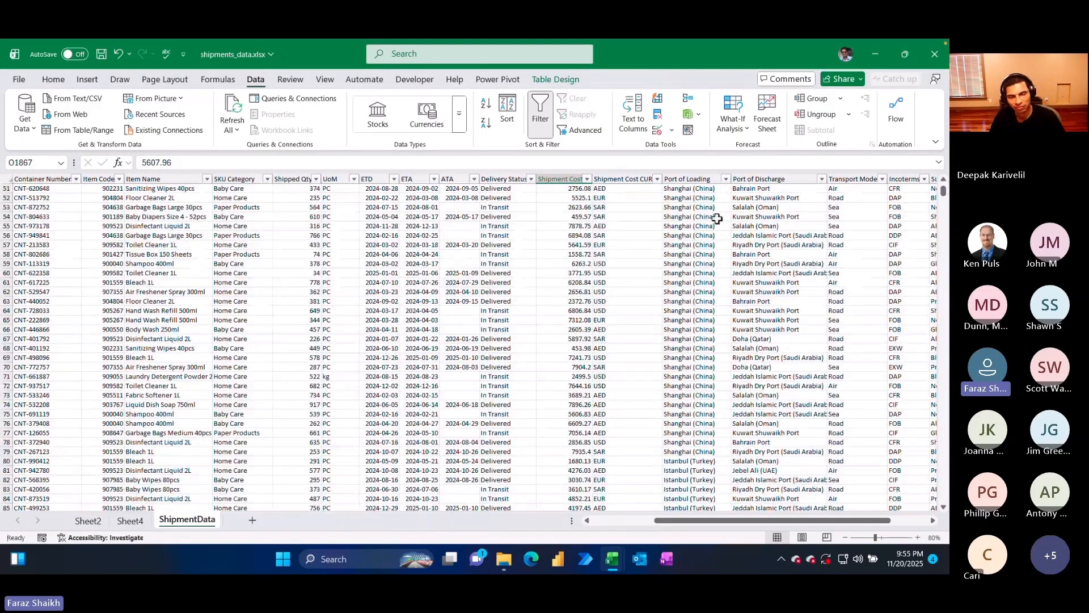
{"action": "left_click", "coordinate": [652, 216]}
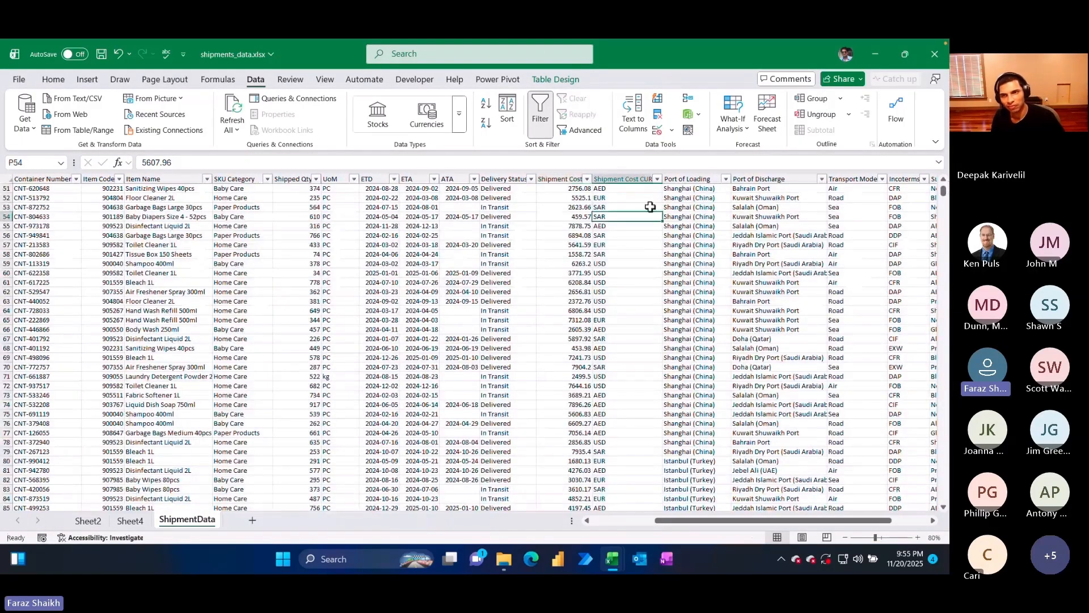
{"action": "scroll", "coordinate": [650, 211], "scroll_direction": "up", "scroll_amount": 9}
{"action": "scroll", "coordinate": [652, 221], "scroll_direction": "up", "scroll_amount": 8}
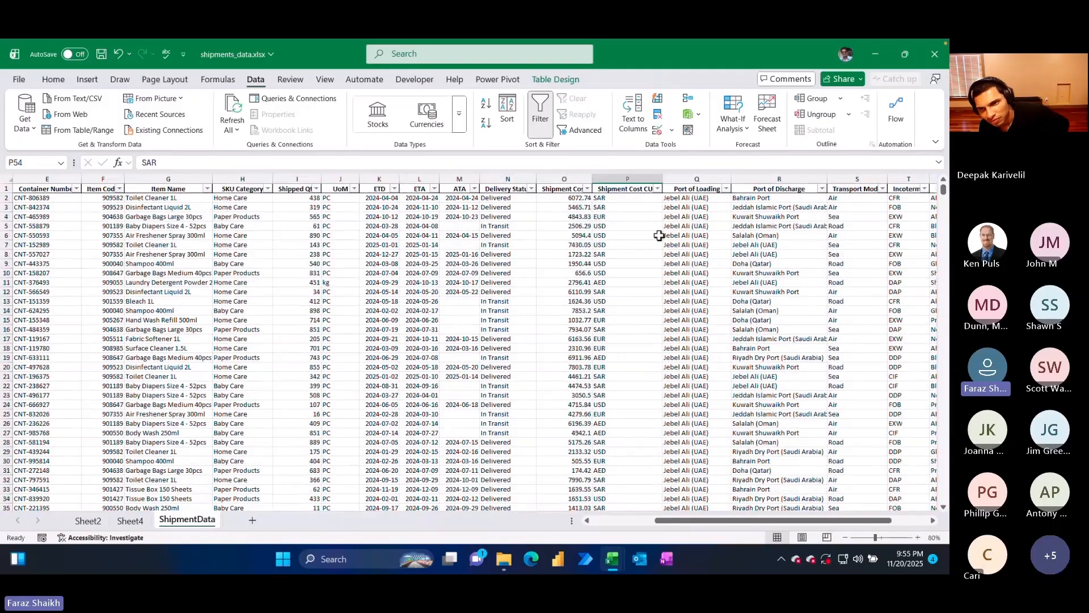
{"action": "left_click", "coordinate": [566, 197]}
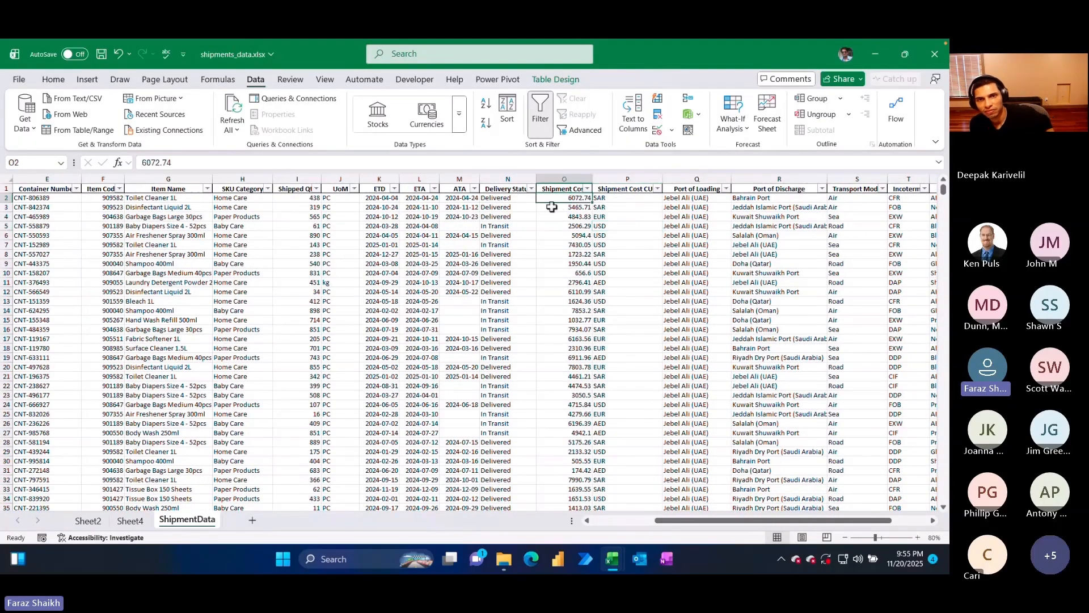
{"action": "left_click", "coordinate": [602, 197]}
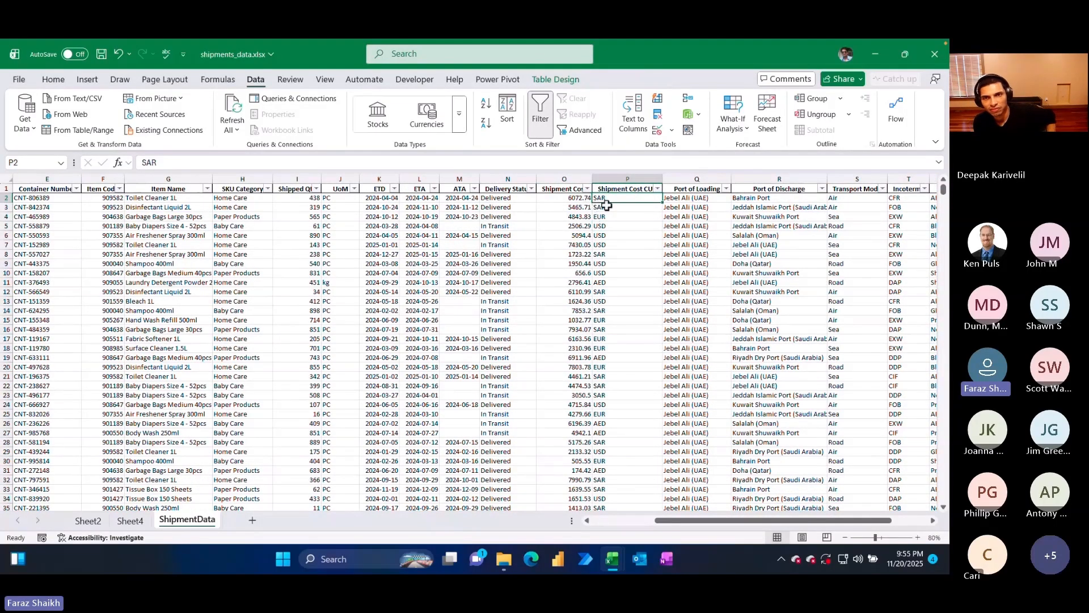
{"action": "left_click", "coordinate": [658, 189]}
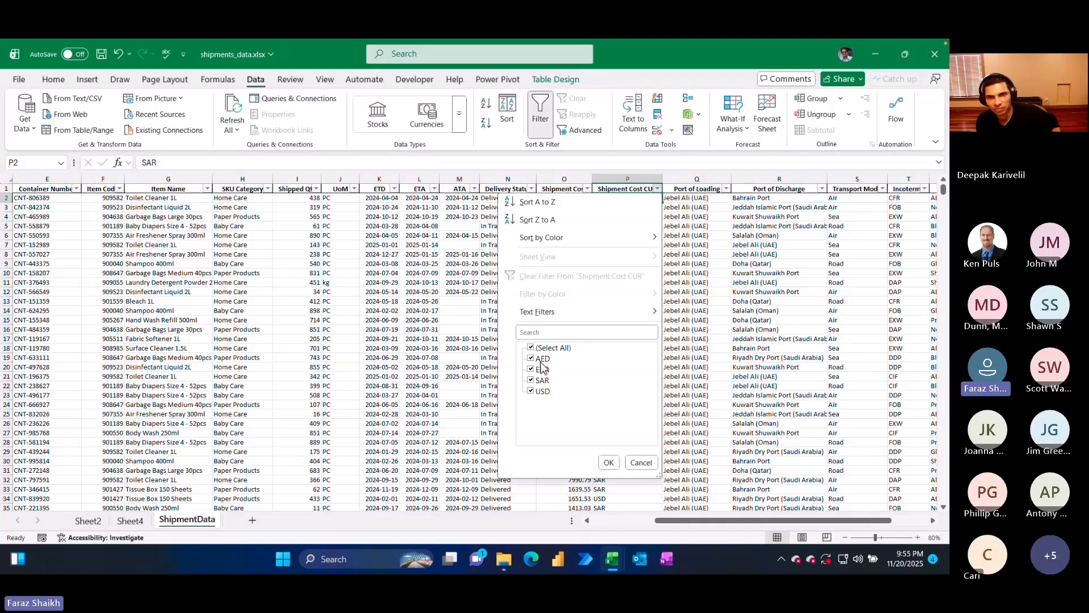
- Close the currency filter list without filtering and insert a blank table column before Port of Loading
{"action": "left_click", "coordinate": [641, 462]}
{"action": "left_click", "coordinate": [635, 245]}
{"action": "right_click", "coordinate": [678, 177]}
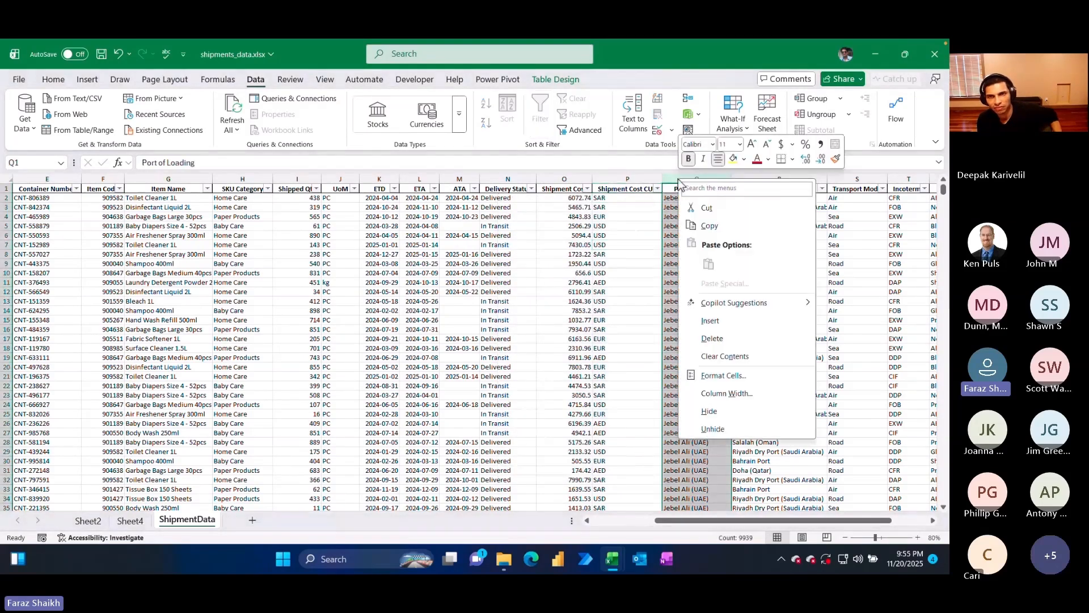
{"action": "left_click", "coordinate": [706, 321]}
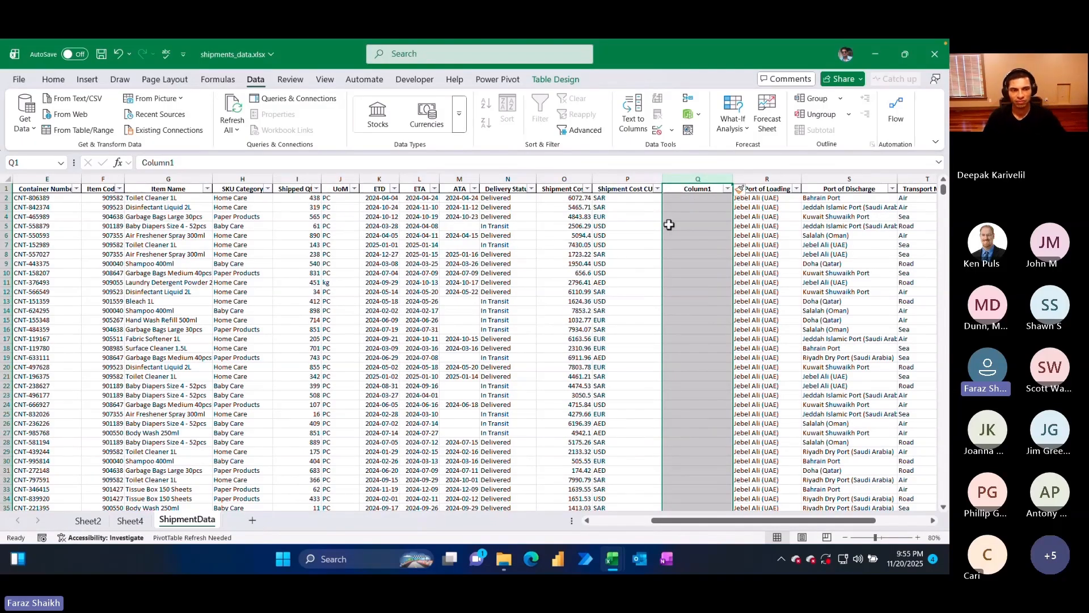
- Fill the new column with the formula =[@[Shipment Cost CUR]]&"USD" to build currency pair codes
{"action": "left_click", "coordinate": [682, 199]}
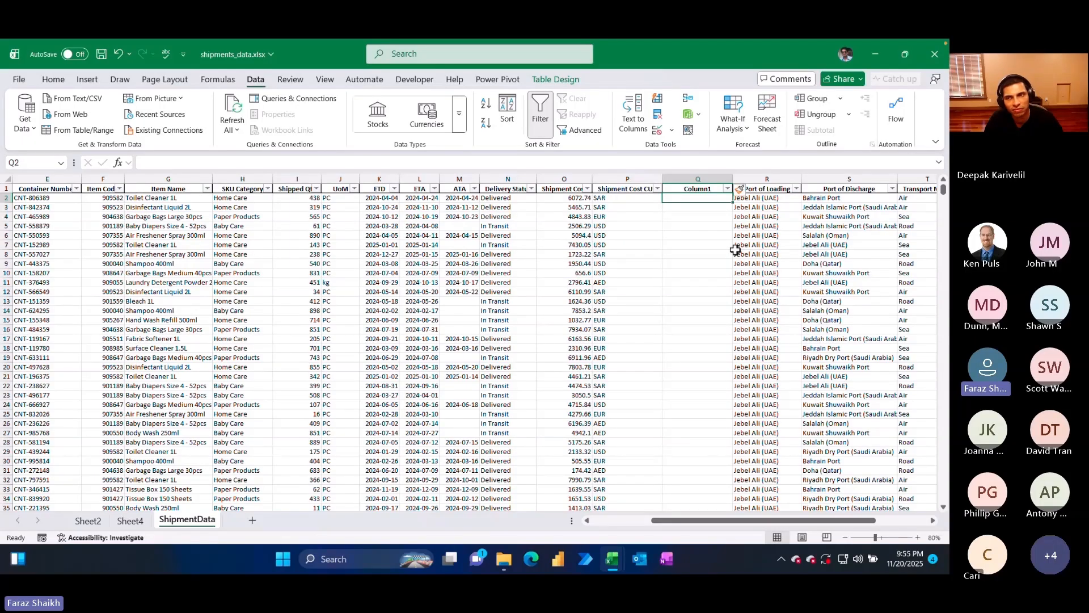
{"action": "type", "text": "="}
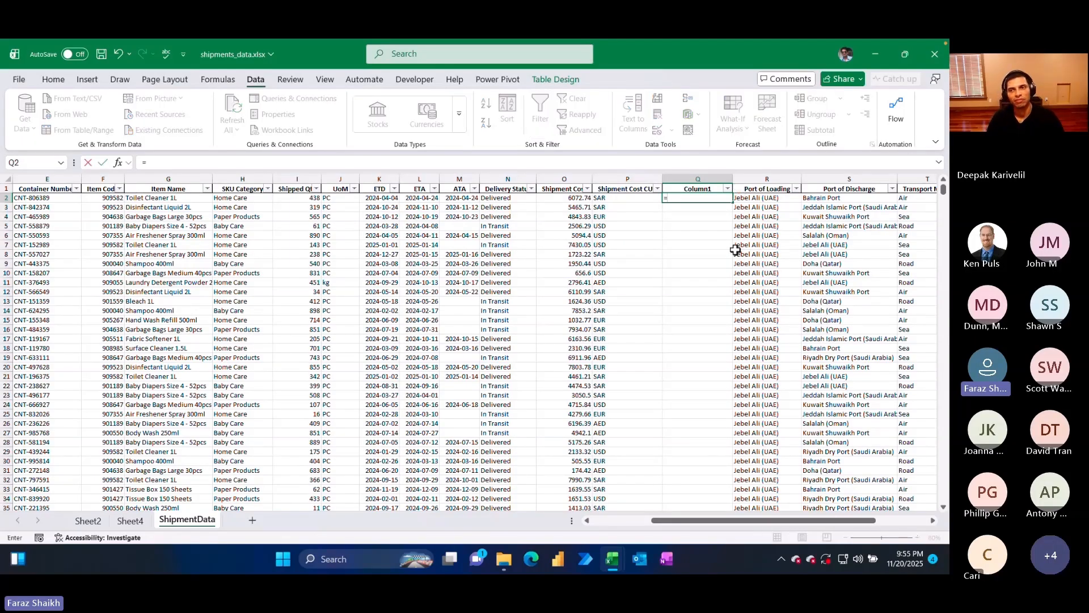
{"action": "key", "text": "Left"}
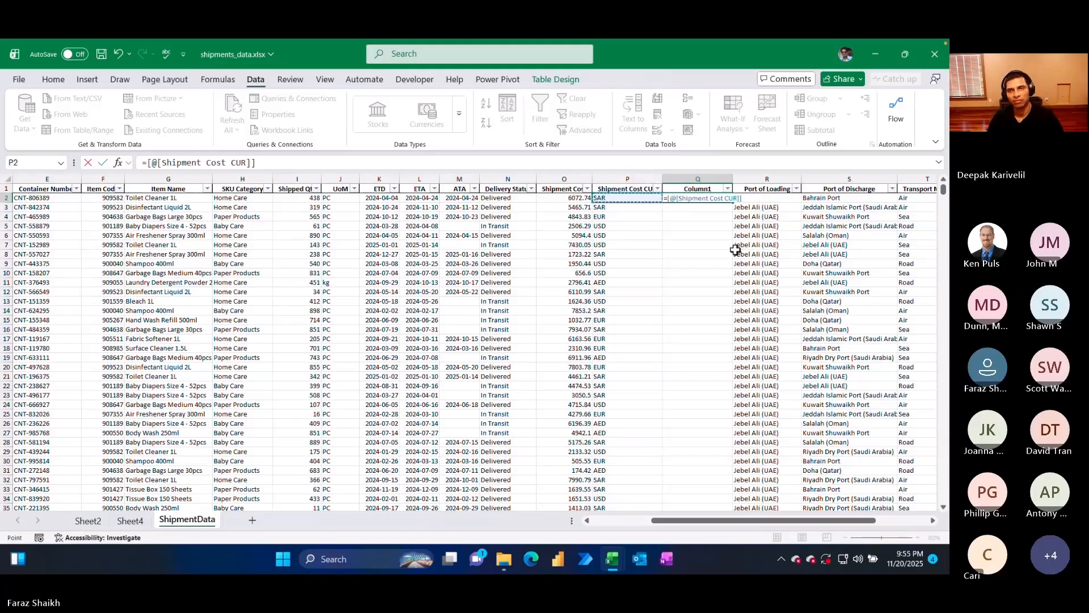
{"action": "type", "text": "&"}
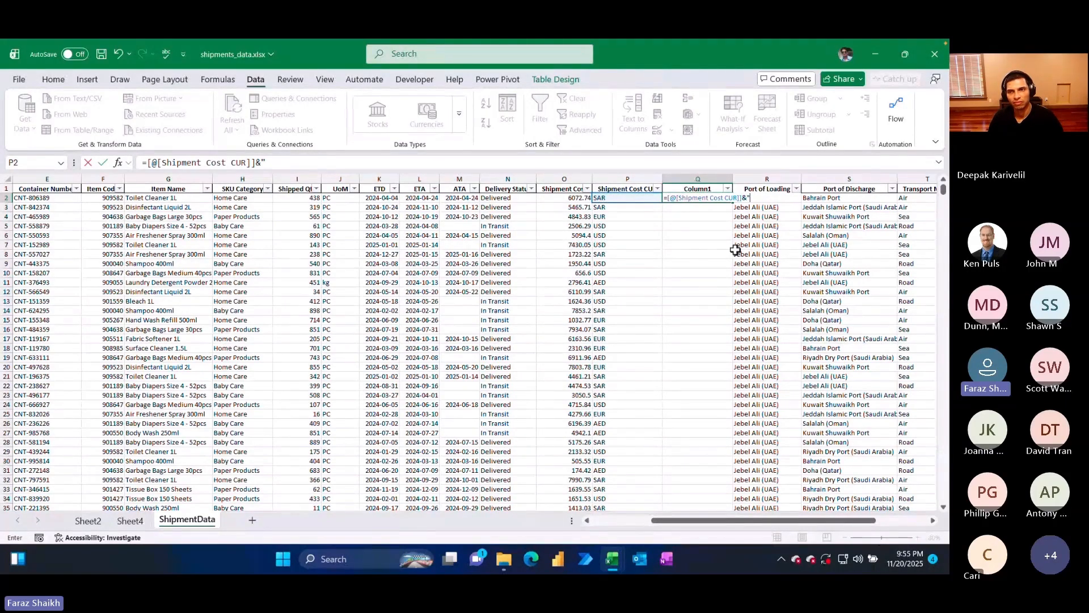
{"action": "type", "text": "\"USD\""}
{"action": "key", "text": "Return"}
- Rename the new column header to CUR and narrow the column
{"action": "left_click", "coordinate": [699, 189]}
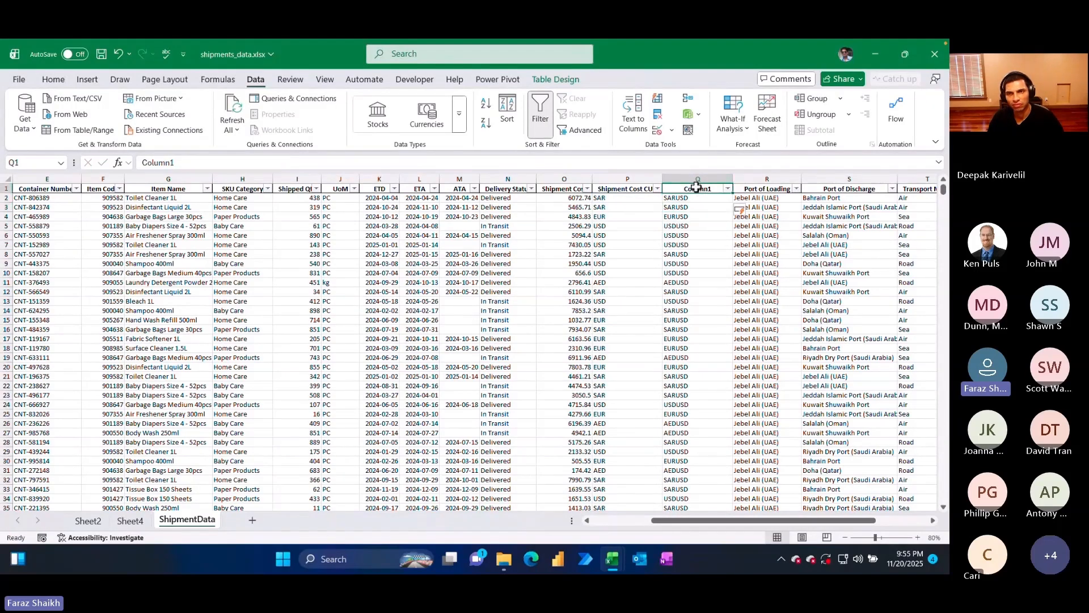
{"action": "type", "text": "CUR"}
{"action": "left_click", "coordinate": [700, 203]}
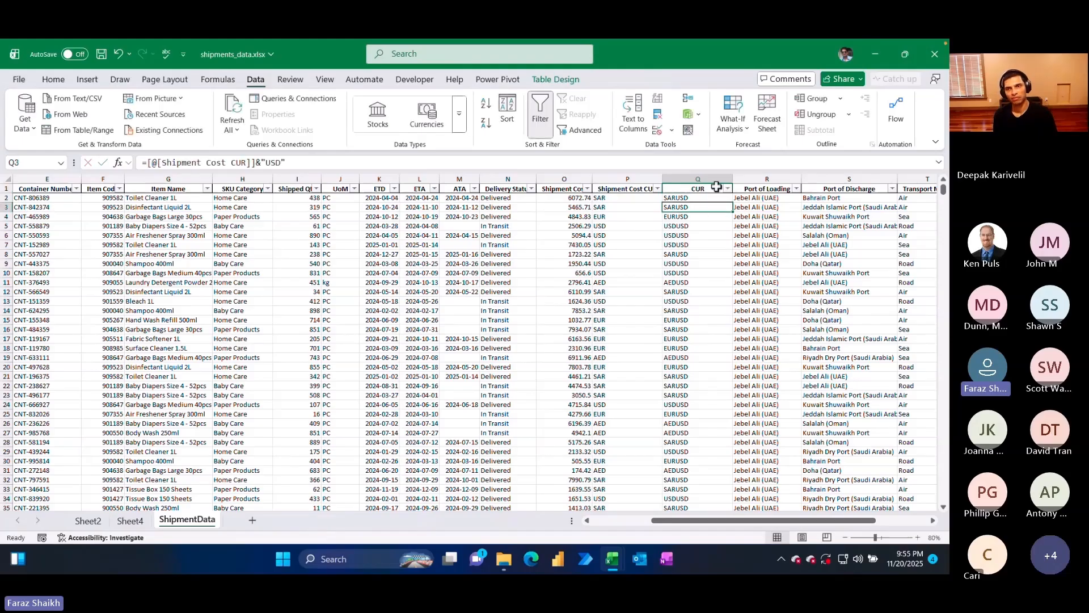
{"action": "left_click_drag", "start_coordinate": [732, 179], "coordinate": [699, 257]}
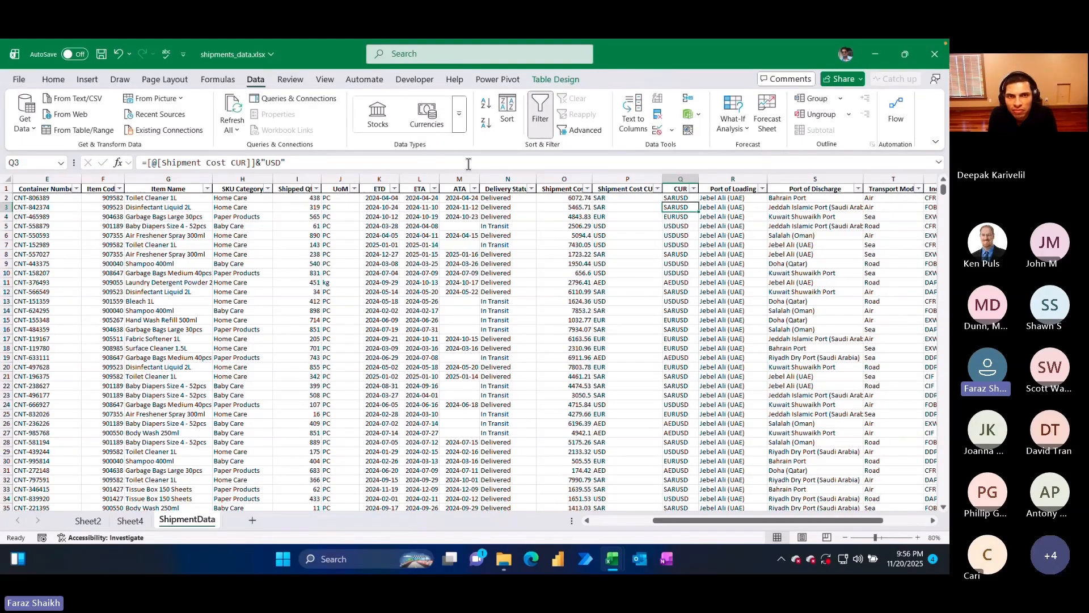
- Try to convert the formula-based CUR column to the Currencies data type
{"action": "left_click", "coordinate": [681, 198]}
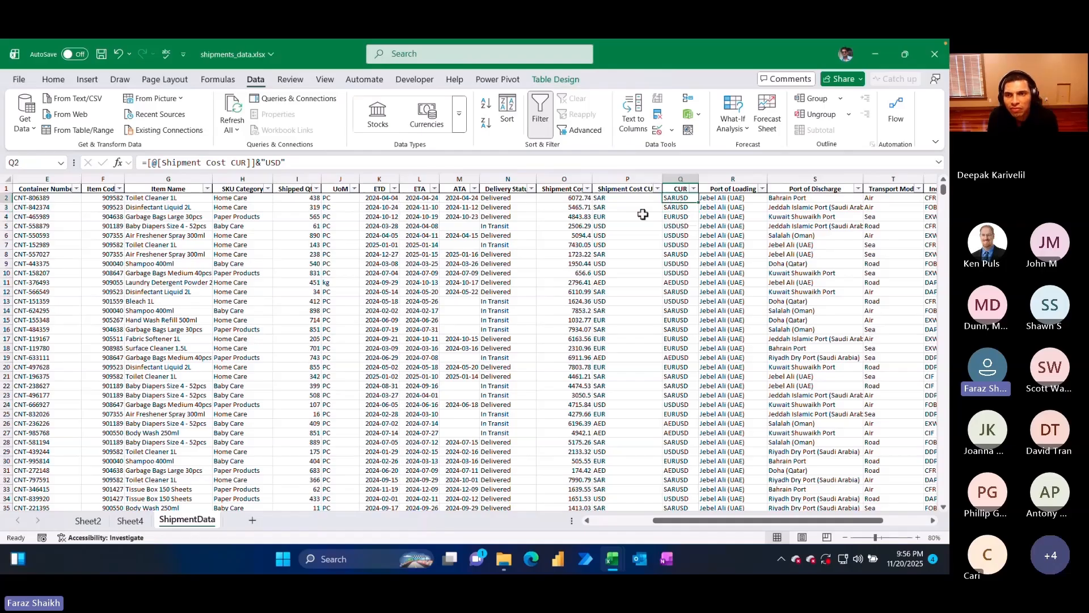
{"action": "left_click", "coordinate": [630, 200]}
{"action": "left_click", "coordinate": [677, 197]}
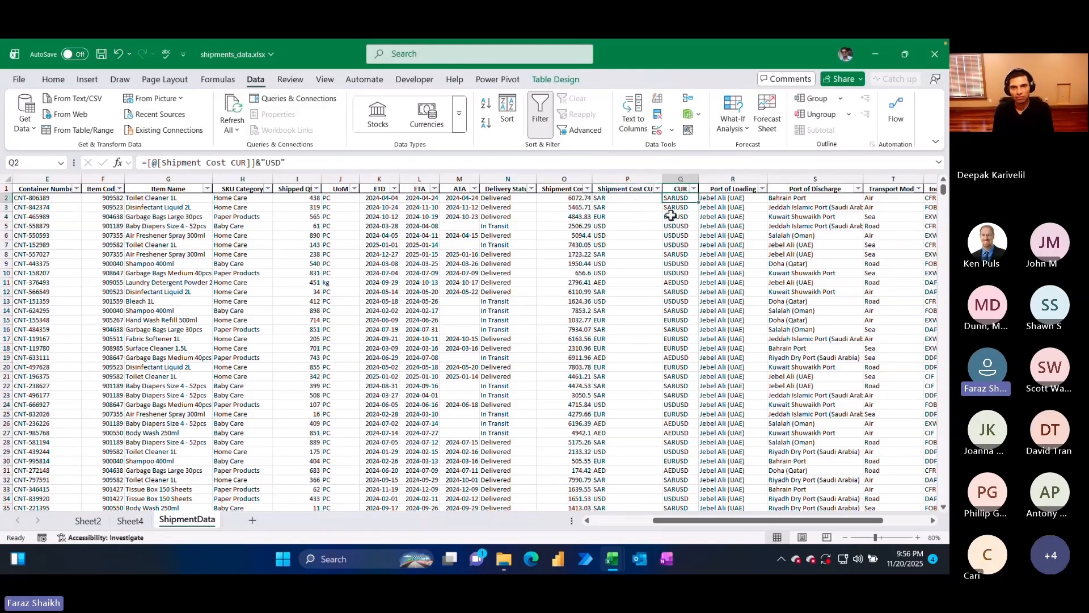
{"action": "left_click", "coordinate": [683, 180]}
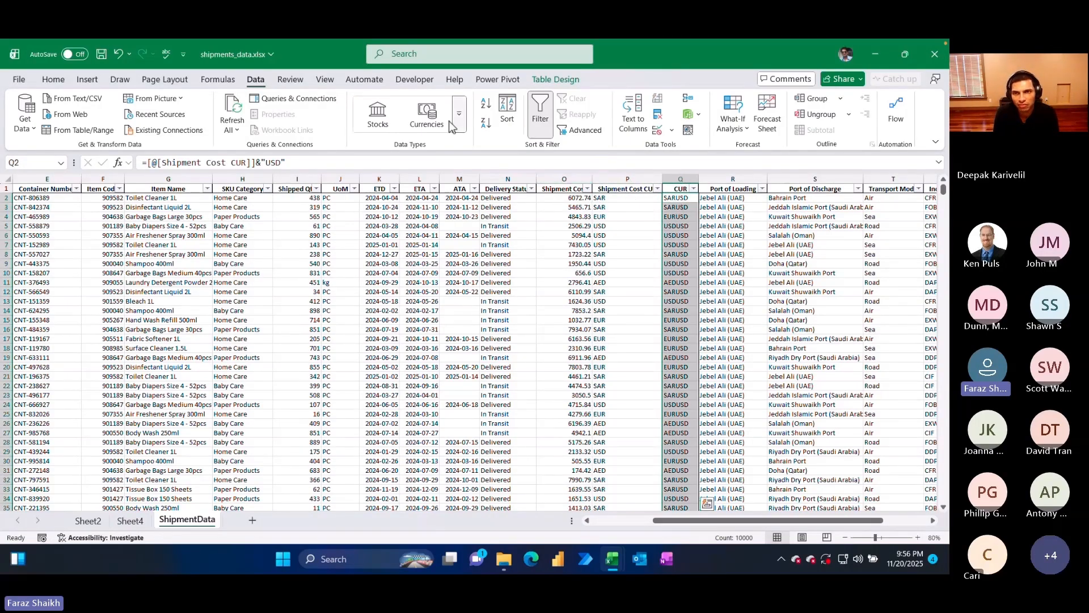
{"action": "left_click", "coordinate": [429, 120]}
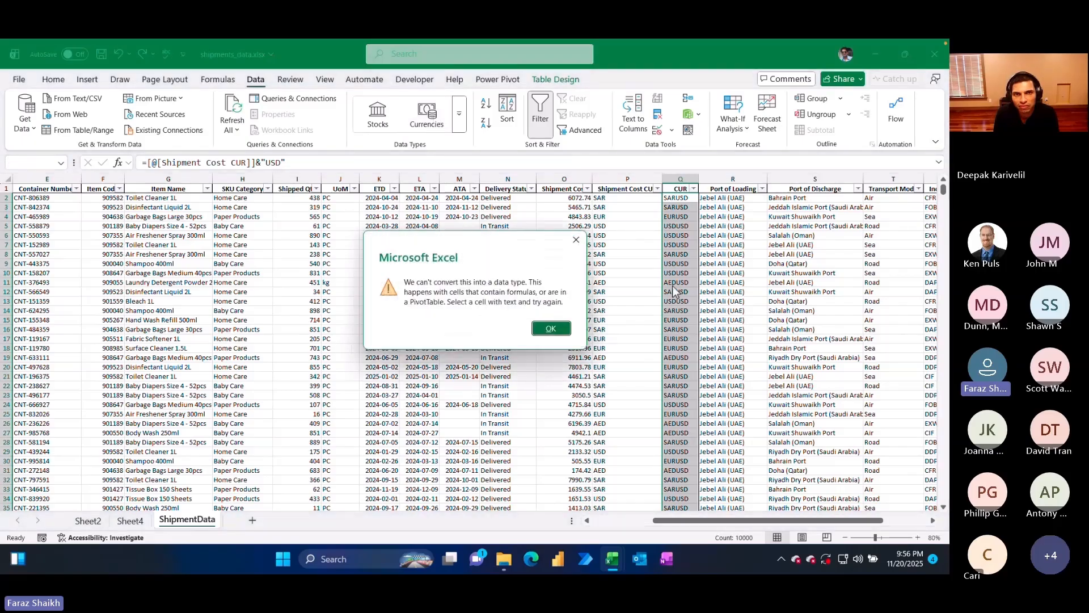
{"action": "left_click", "coordinate": [550, 335]}
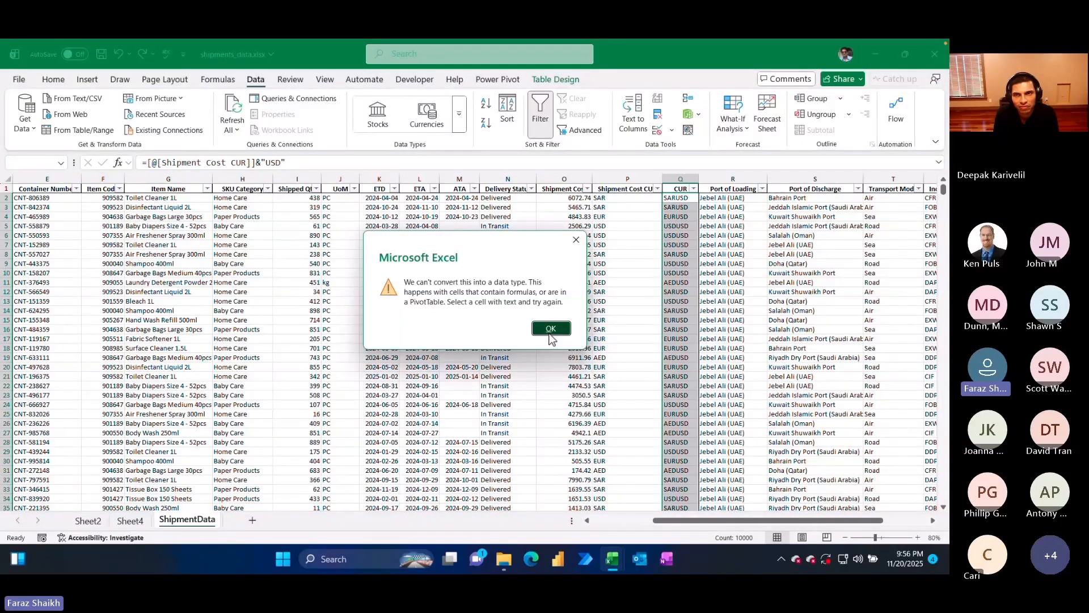
{"action": "left_click", "coordinate": [550, 331]}
- Copy the CUR column and paste it over itself as values to replace the formulas
{"action": "left_click", "coordinate": [681, 198]}
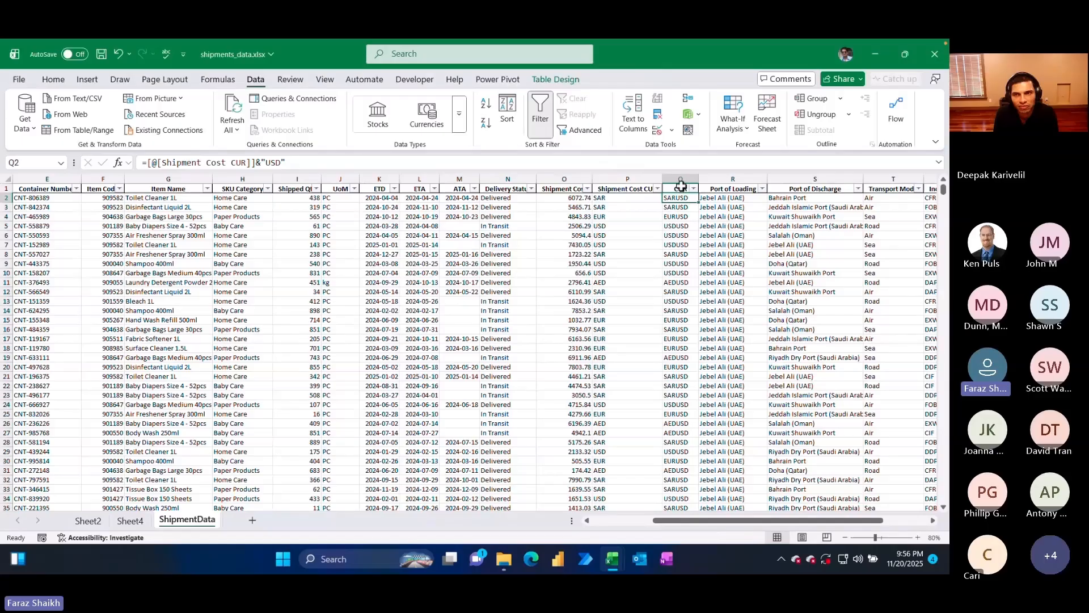
{"action": "left_click", "coordinate": [682, 185]}
{"action": "left_click", "coordinate": [53, 82]}
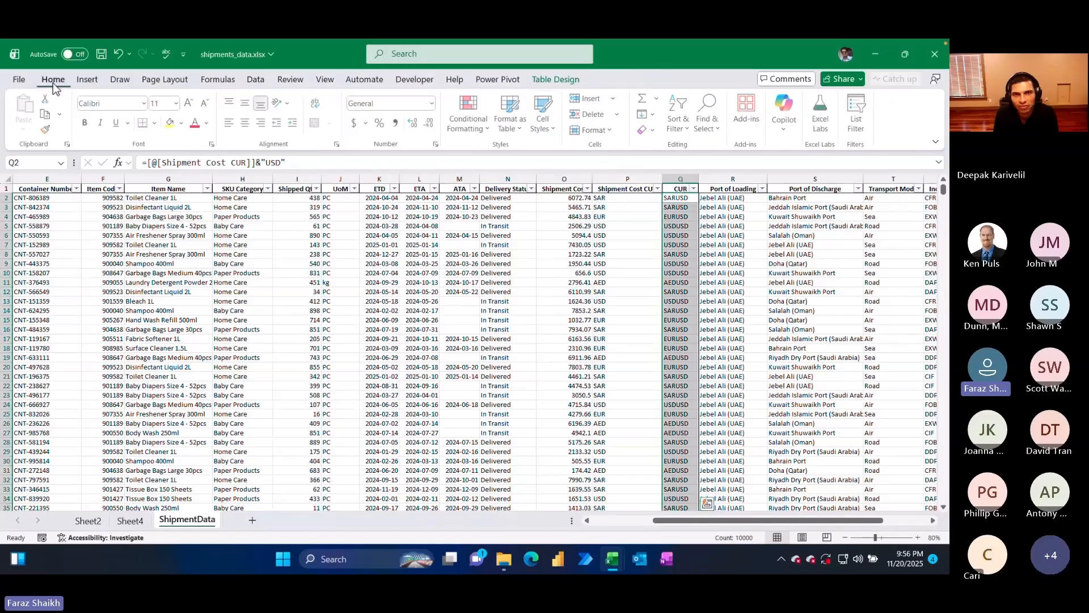
{"action": "left_click", "coordinate": [45, 113]}
{"action": "left_click", "coordinate": [25, 129]}
{"action": "left_click", "coordinate": [22, 227]}
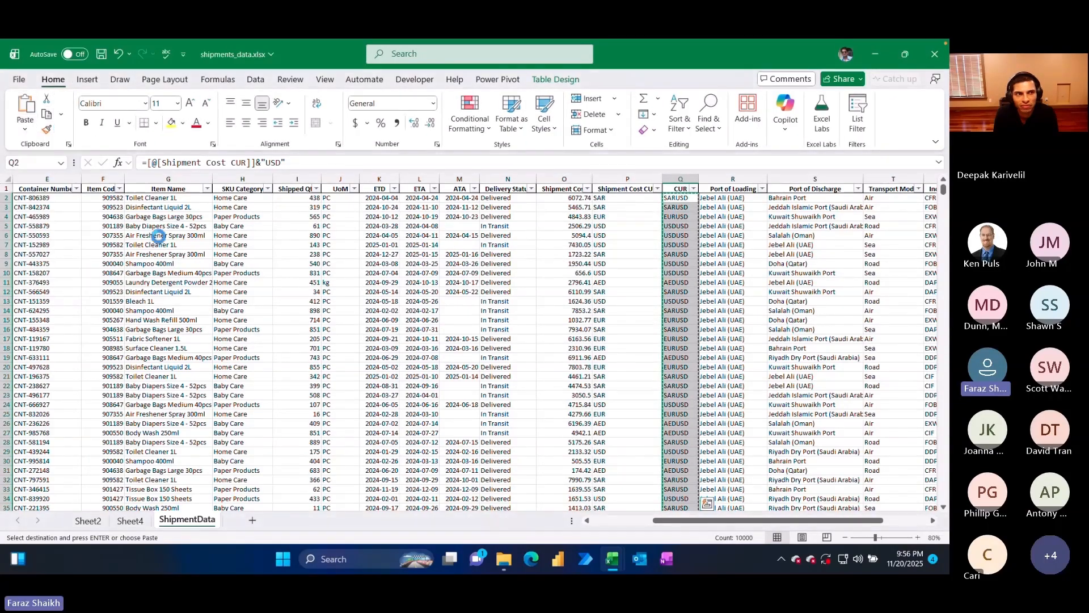
- Try to convert all the pasted CUR text values to the Currencies data type
{"action": "left_click", "coordinate": [676, 235]}
{"action": "key", "text": "ctrl+a"}
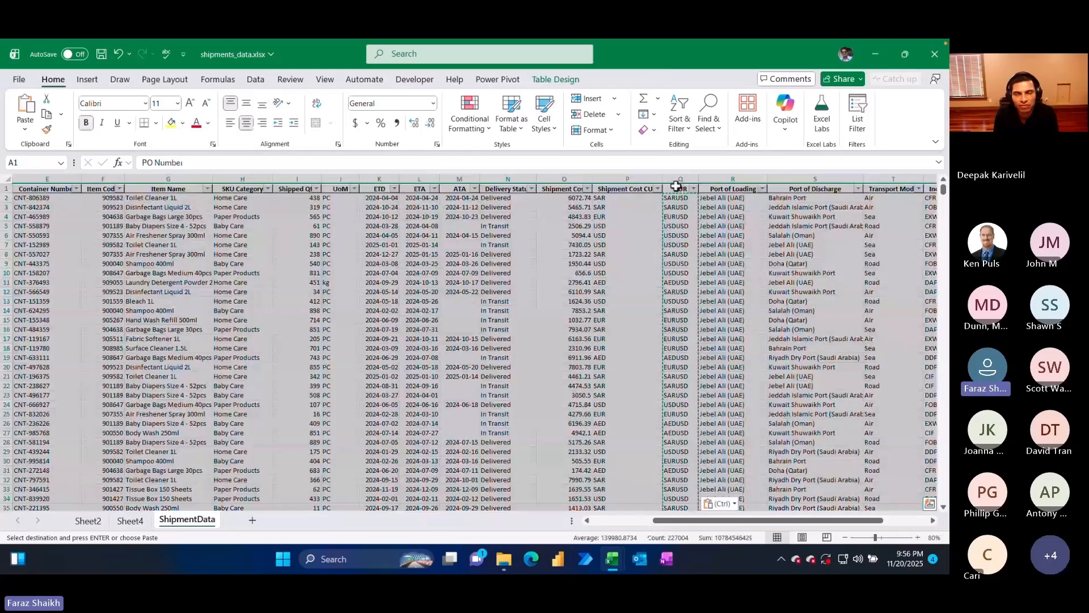
{"action": "left_click", "coordinate": [677, 185]}
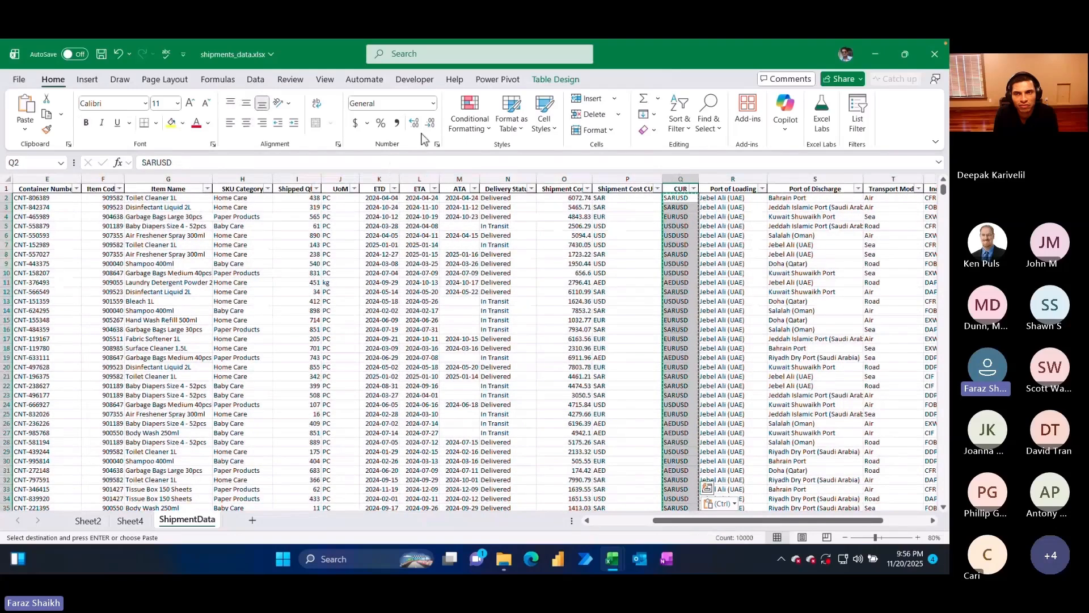
{"action": "left_click", "coordinate": [554, 79]}
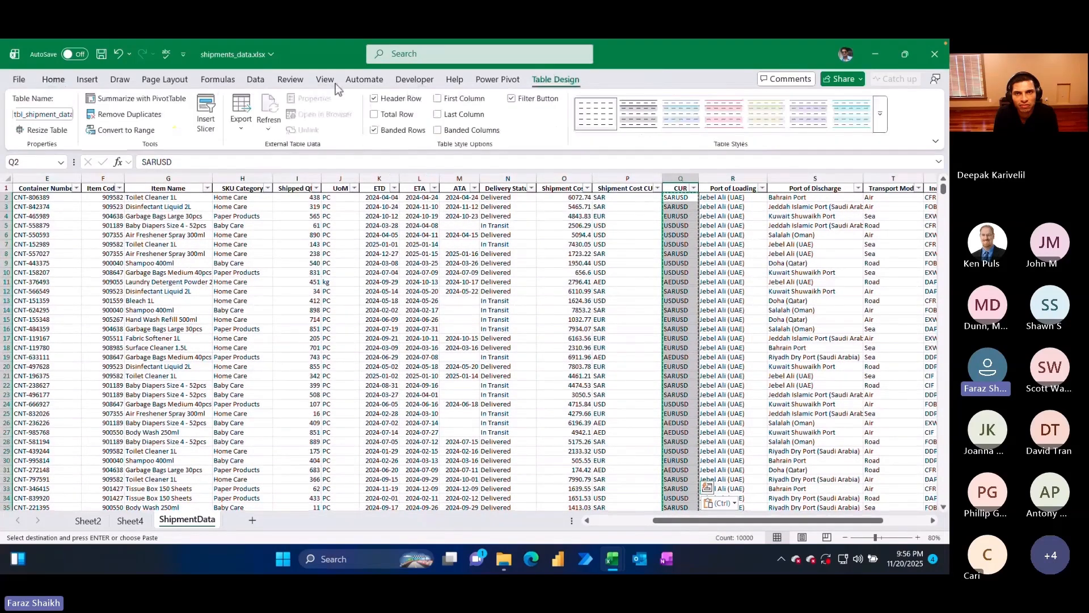
{"action": "left_click", "coordinate": [255, 79]}
{"action": "left_click", "coordinate": [427, 114]}
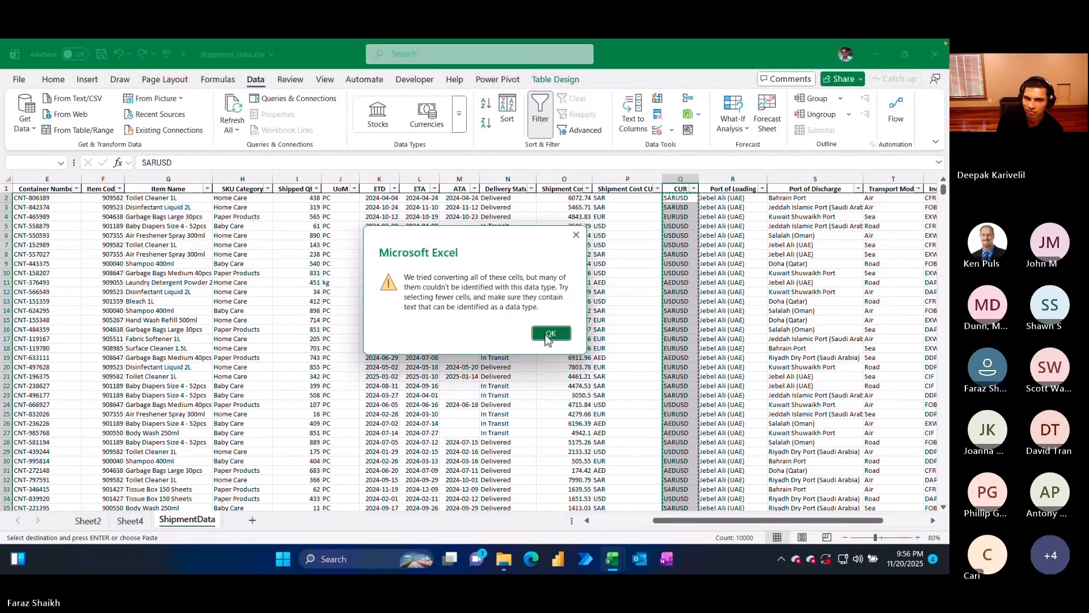
{"action": "left_click", "coordinate": [549, 336]}
- Cancel the copy selection and convert only the first three CUR cells, Q2 to Q4, to the Currencies data type
{"action": "left_click", "coordinate": [712, 309]}
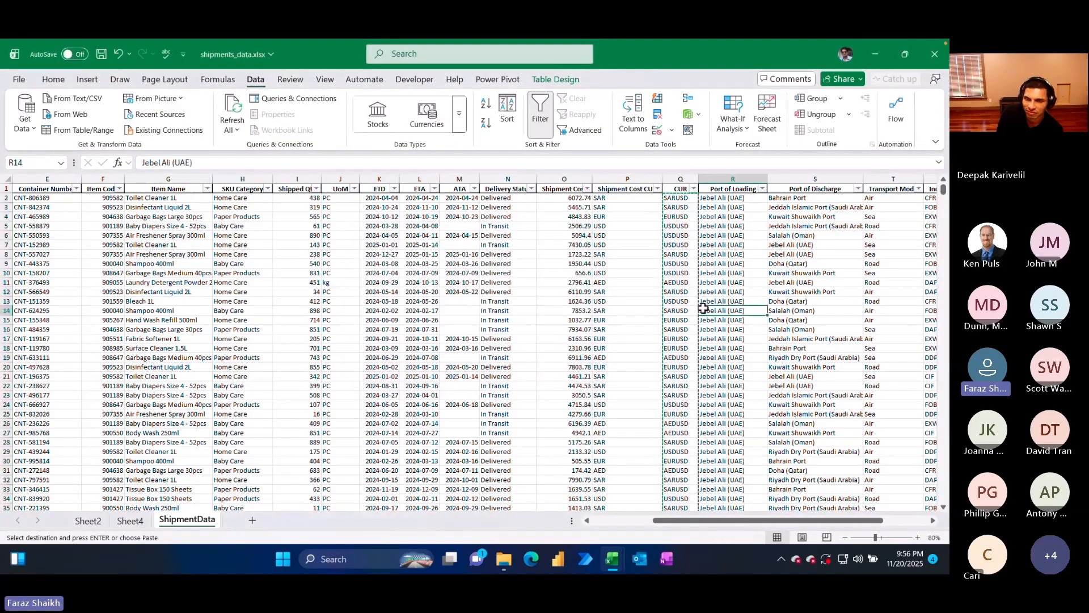
{"action": "left_click", "coordinate": [678, 327]}
{"action": "left_click", "coordinate": [677, 254]}
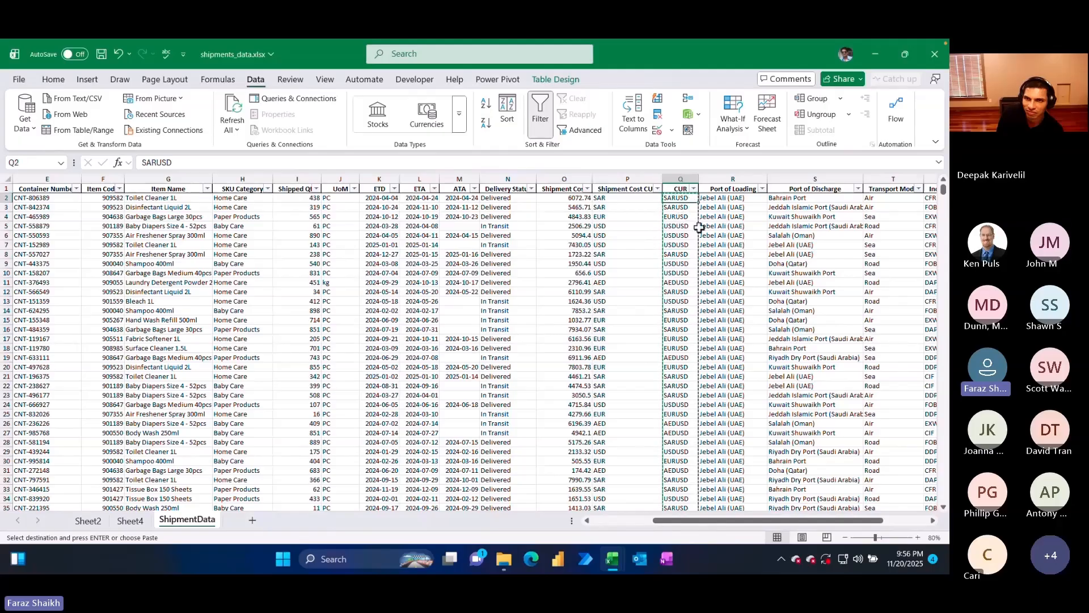
{"action": "left_click", "coordinate": [682, 198]}
{"action": "key", "text": "Escape"}
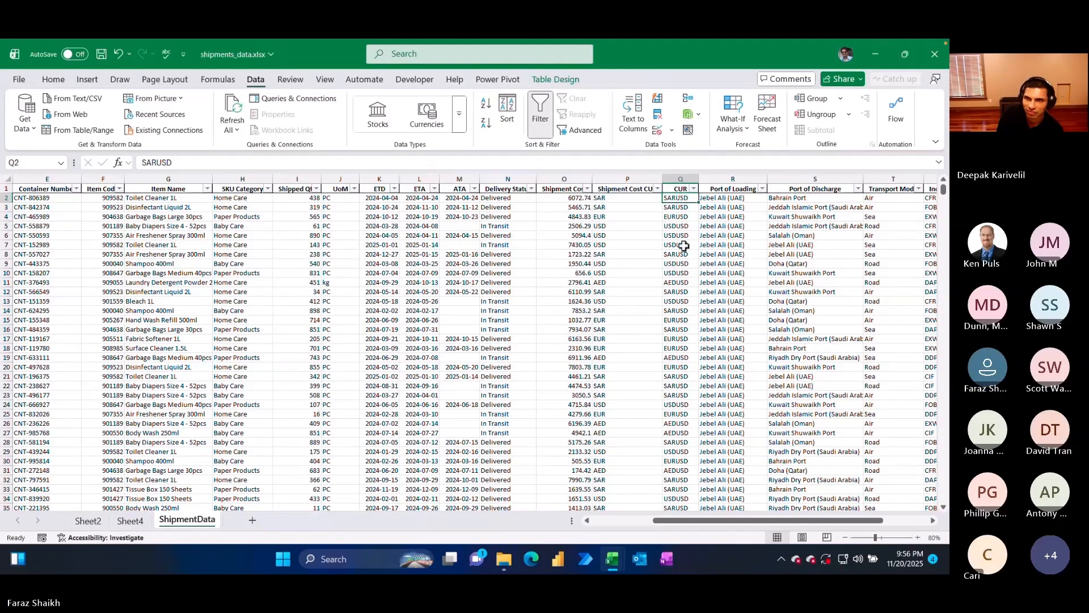
{"action": "left_click_drag", "start_coordinate": [675, 216], "coordinate": [675, 197]}
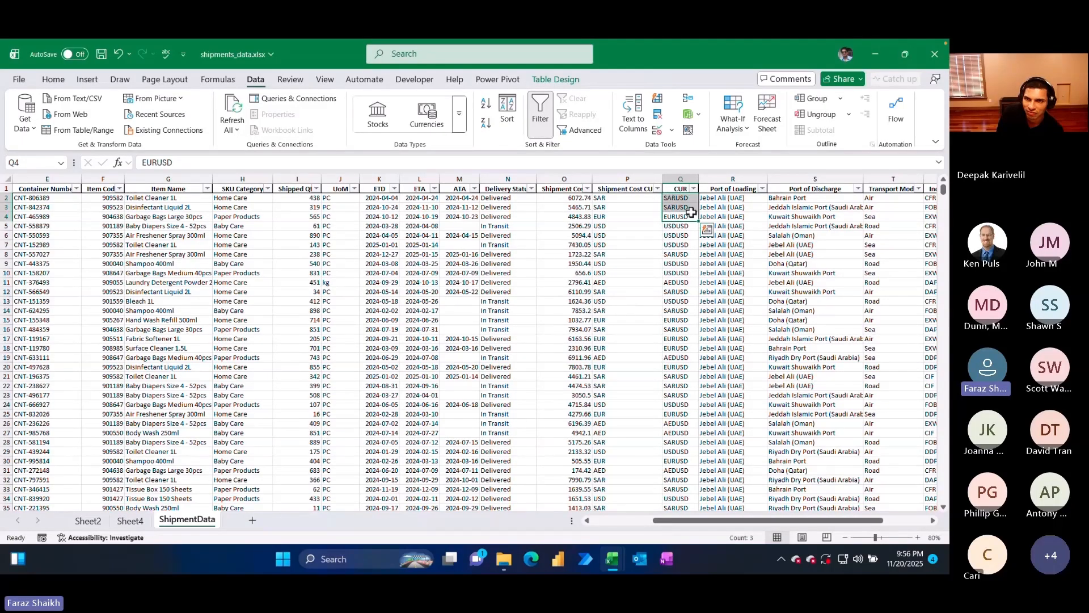
{"action": "left_click", "coordinate": [426, 115]}
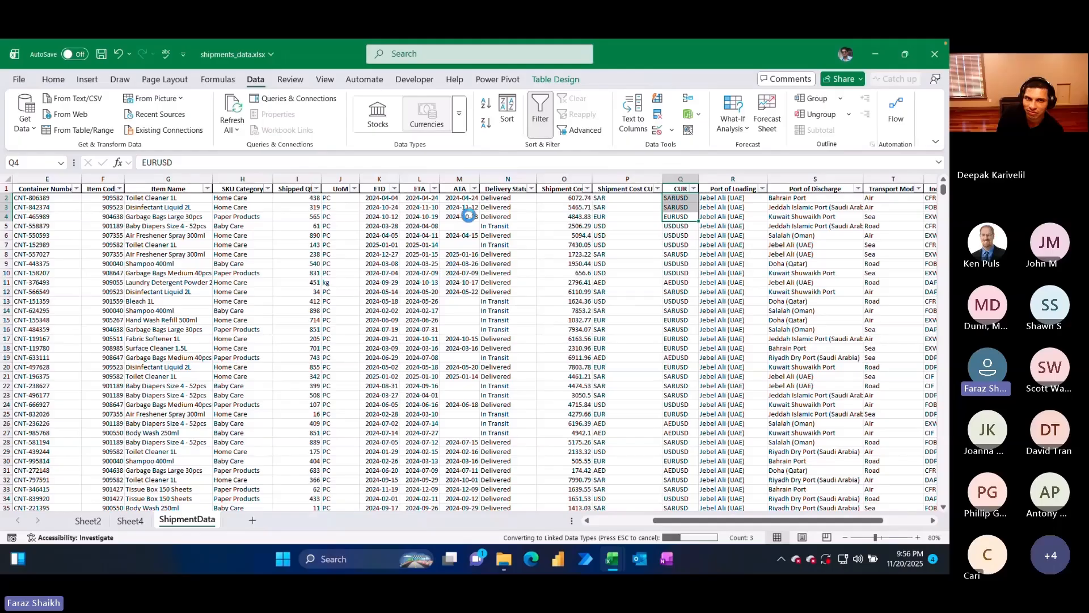
- Widen the CUR column slightly and check the currency match of the USDUSD cell Q5 in the Data Selector
{"action": "left_click", "coordinate": [680, 224]}
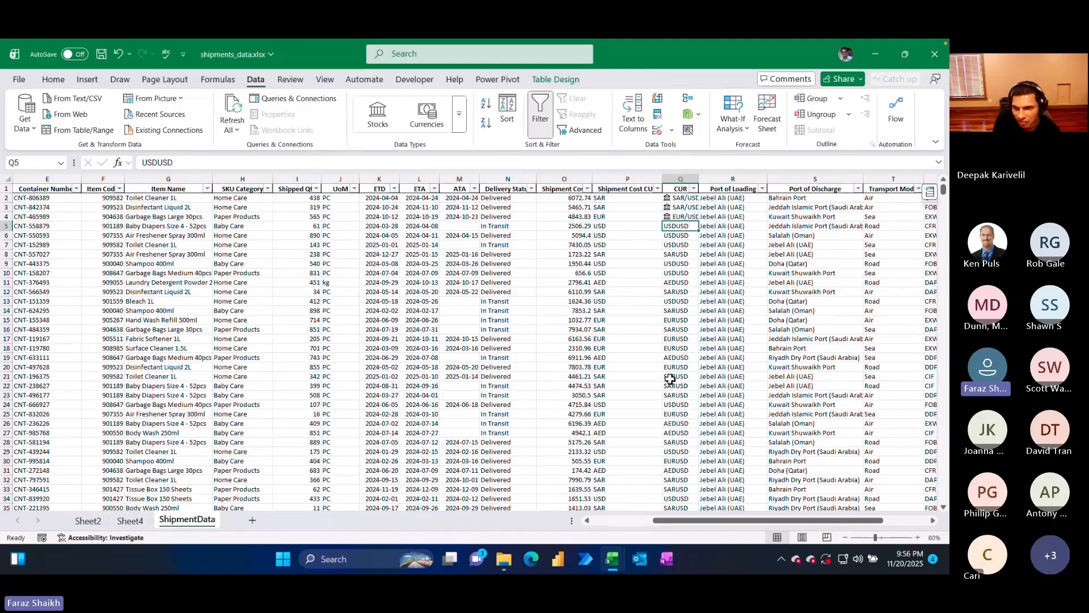
{"action": "left_click_drag", "start_coordinate": [696, 180], "coordinate": [699, 179]}
{"action": "double_click", "coordinate": [683, 226]}
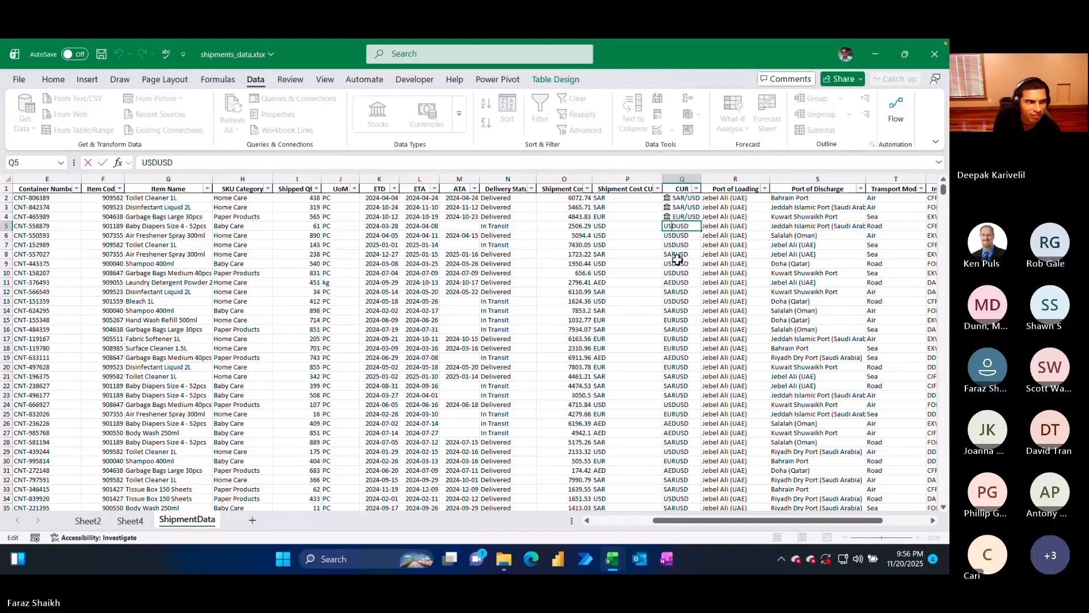
{"action": "left_click", "coordinate": [683, 208]}
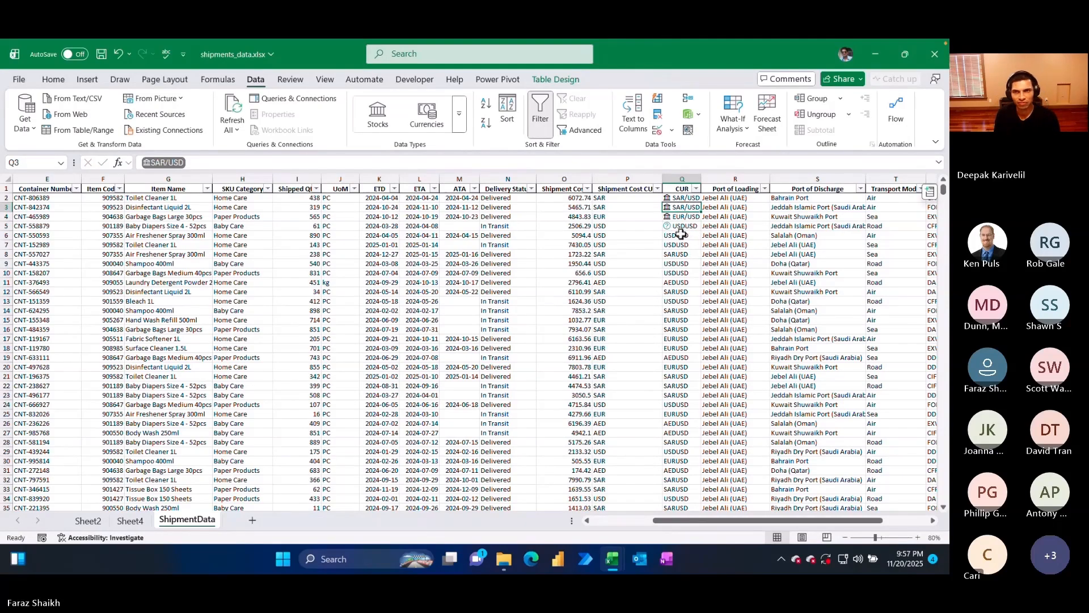
{"action": "left_click", "coordinate": [668, 226]}
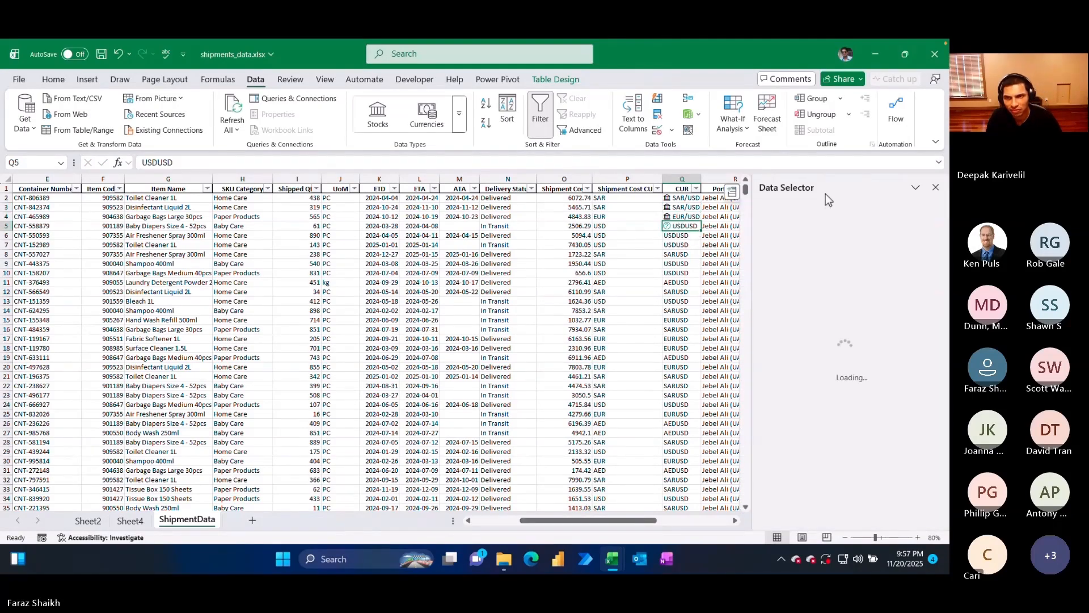
{"action": "left_click", "coordinate": [935, 187]}
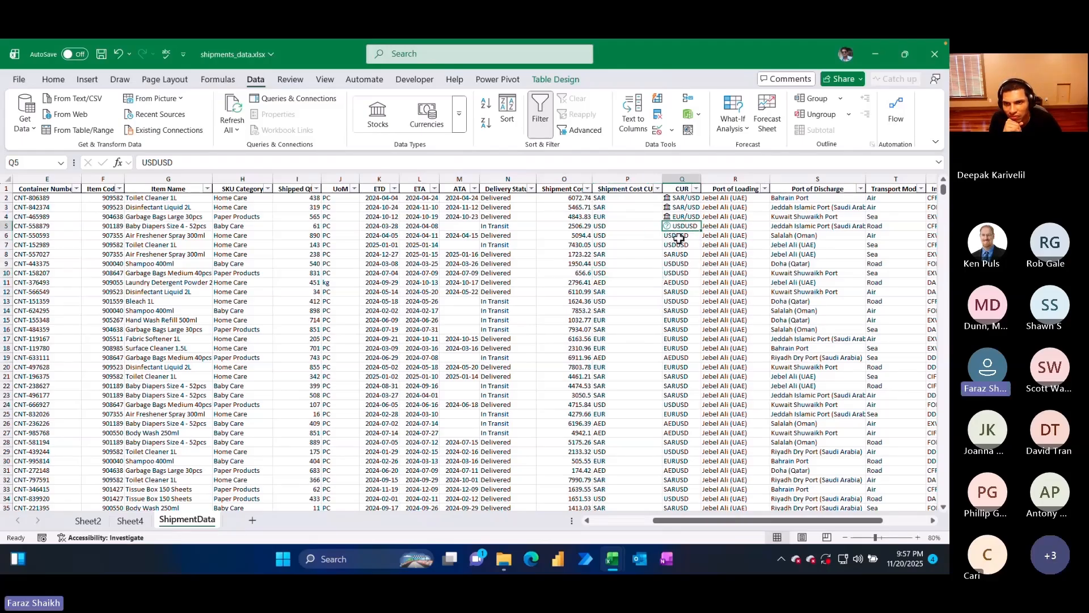
- Clear the first five CUR cells, Q2 to Q6
{"action": "left_click_drag", "start_coordinate": [683, 197], "coordinate": [682, 216]}
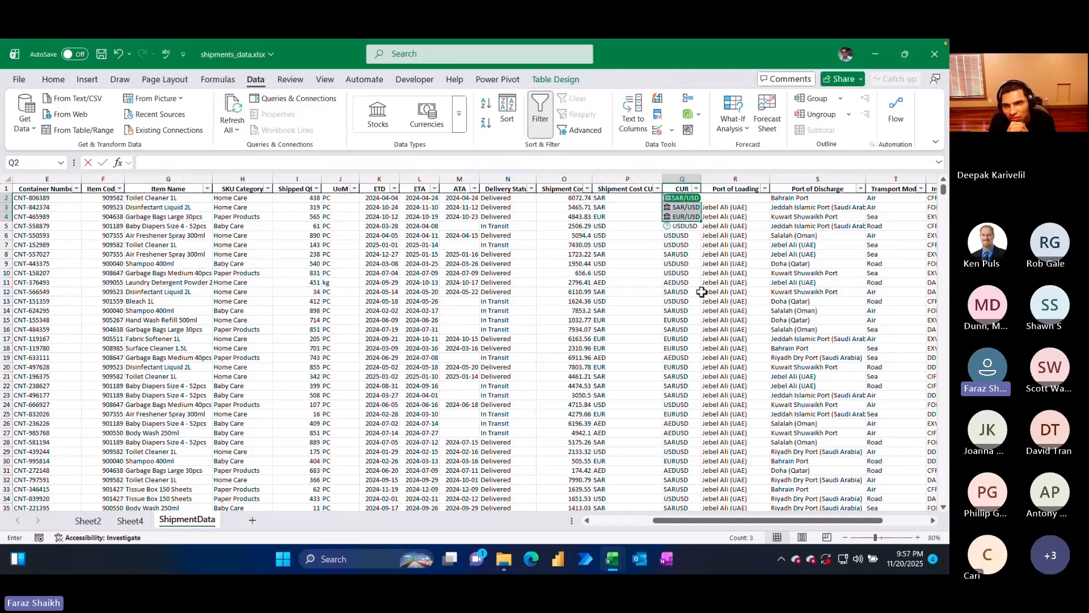
{"action": "key", "text": "Up"}
{"action": "key", "text": "Down"}
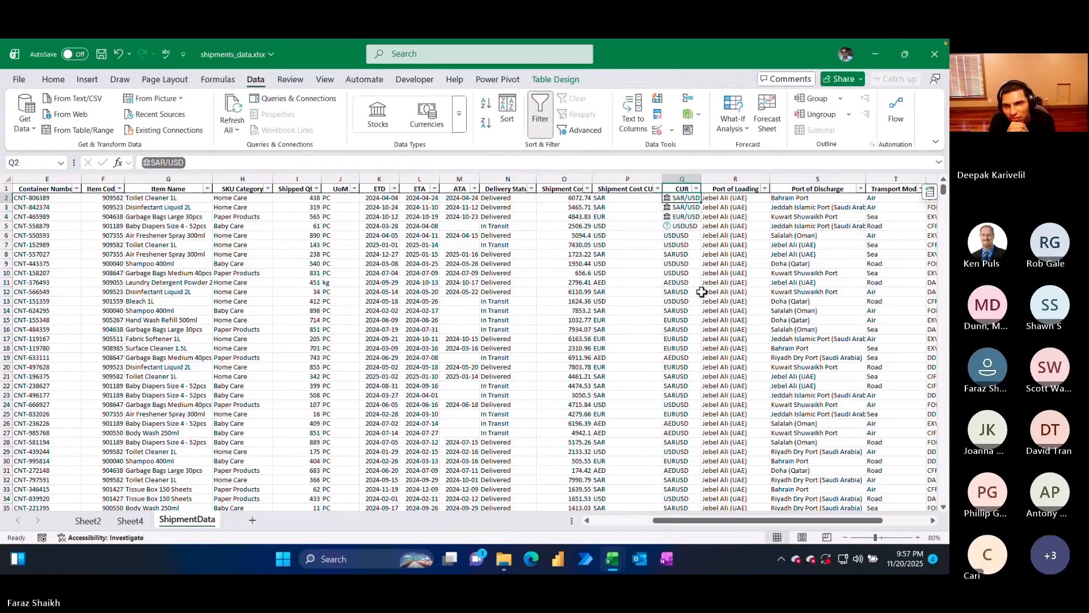
{"action": "key", "text": "shift+Down"}
{"action": "key", "text": "shift+Down"}
{"action": "key", "text": "shift+Down"}
{"action": "key", "text": "shift+Down"}
{"action": "key", "text": "Delete"}
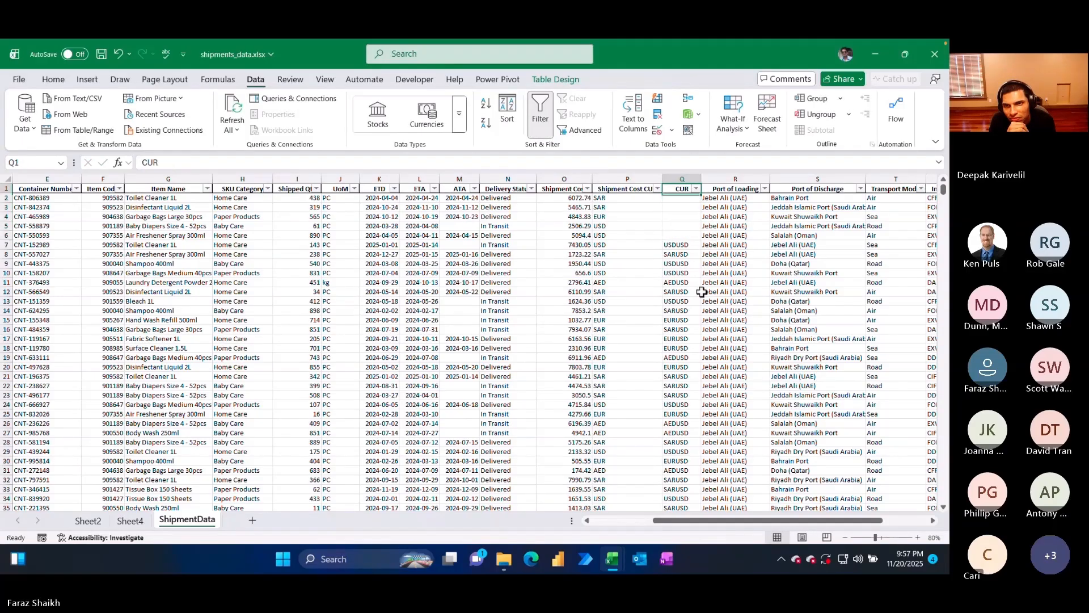
- Enter the formula =IF([@[Shipment Cost CUR]]="USD","",[@[Shipment Cost CUR]]&"USD") in the first CUR cell, Q2
{"action": "type", "text": "=IF("}
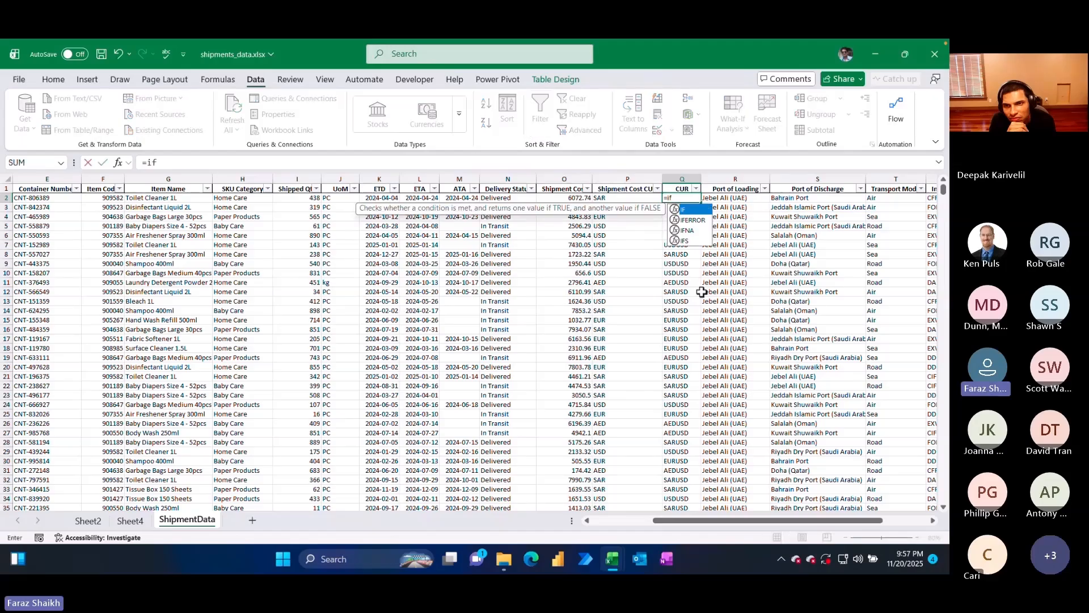
{"action": "key", "text": "Left"}
{"action": "type", "text": "="}
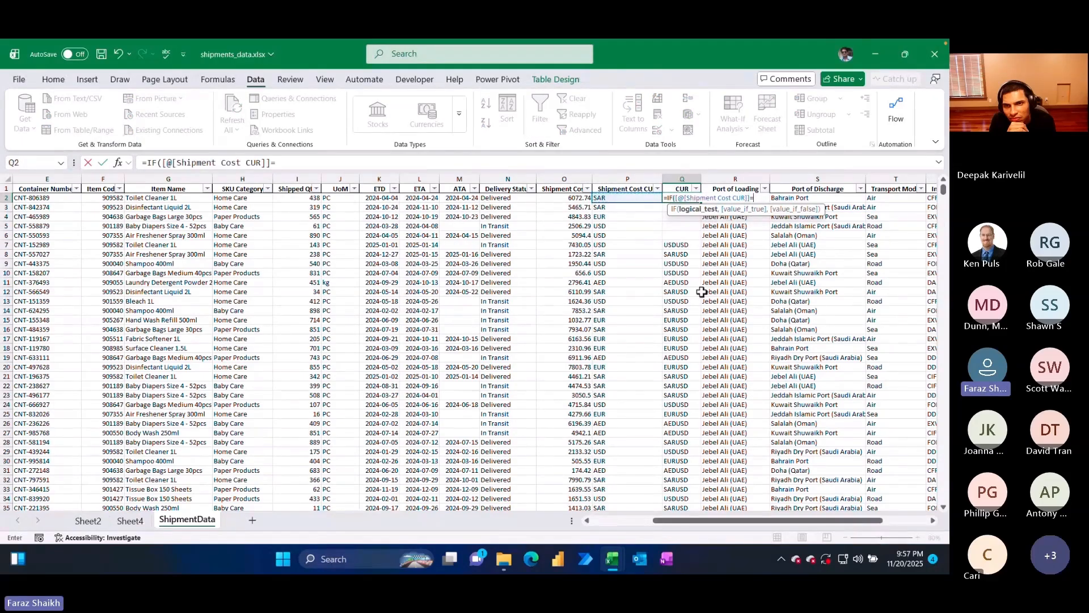
{"action": "type", "text": "\"USD:"}
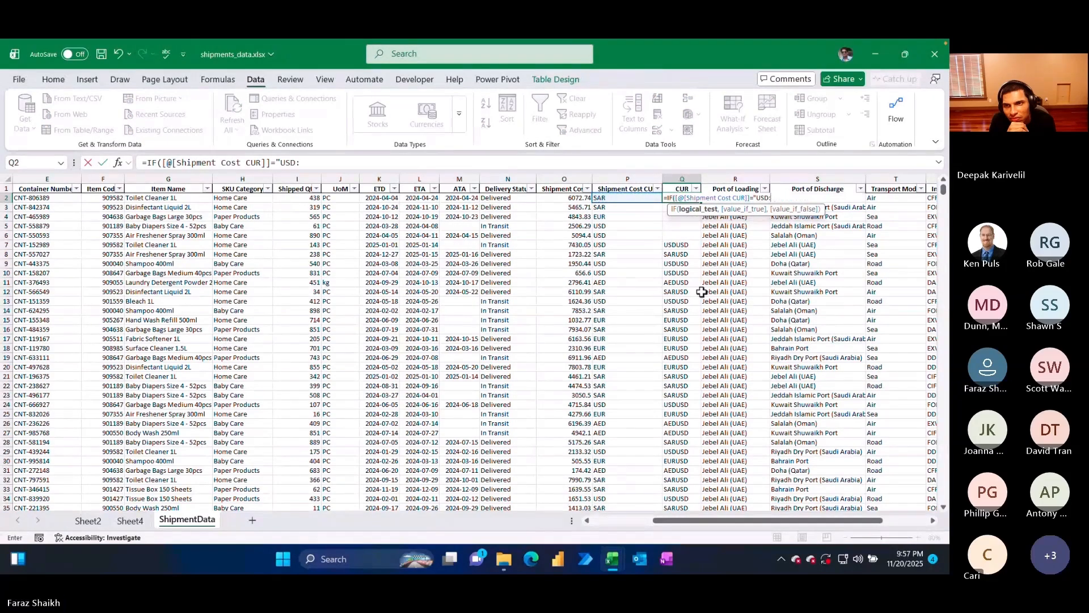
{"action": "key", "text": "BackSpace"}
{"action": "type", "text": "\","}
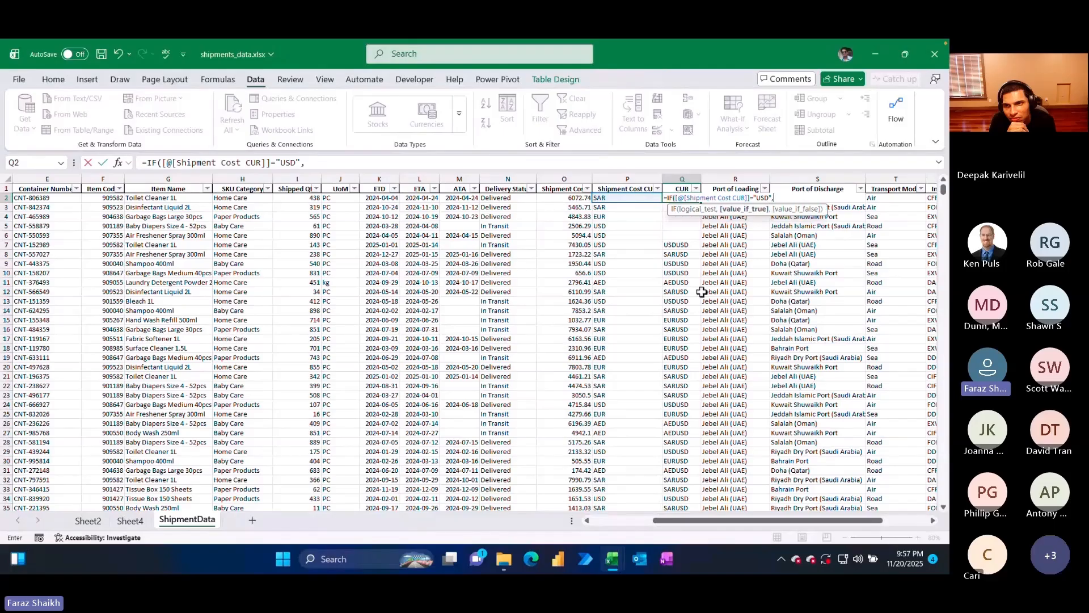
{"action": "type", "text": "\"\","}
{"action": "left_click", "coordinate": [614, 196]}
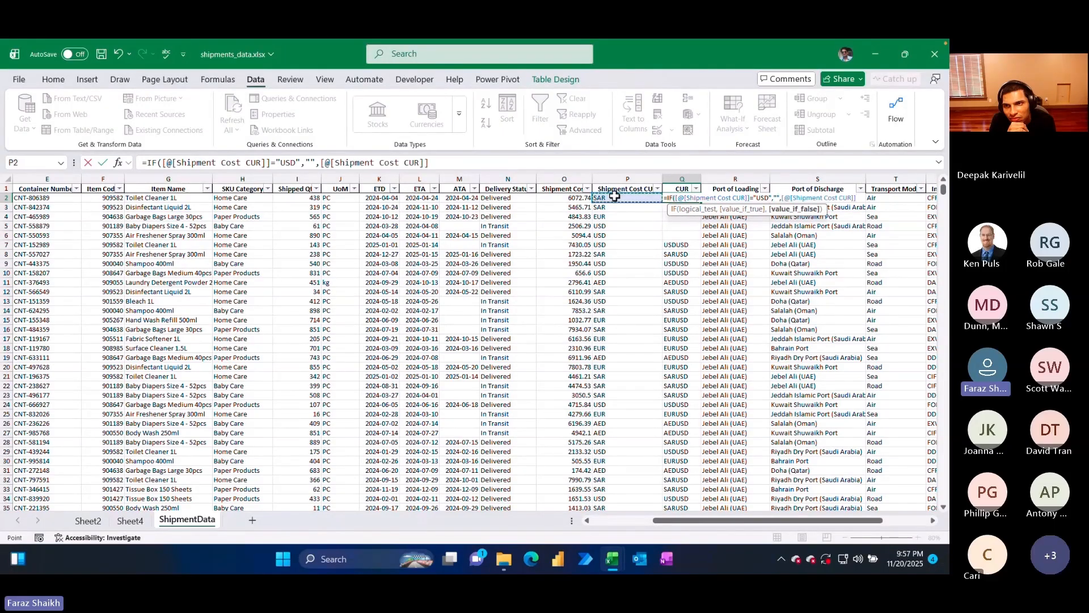
{"action": "type", "text": "&\"USD\")"}
{"action": "key", "text": "Return"}
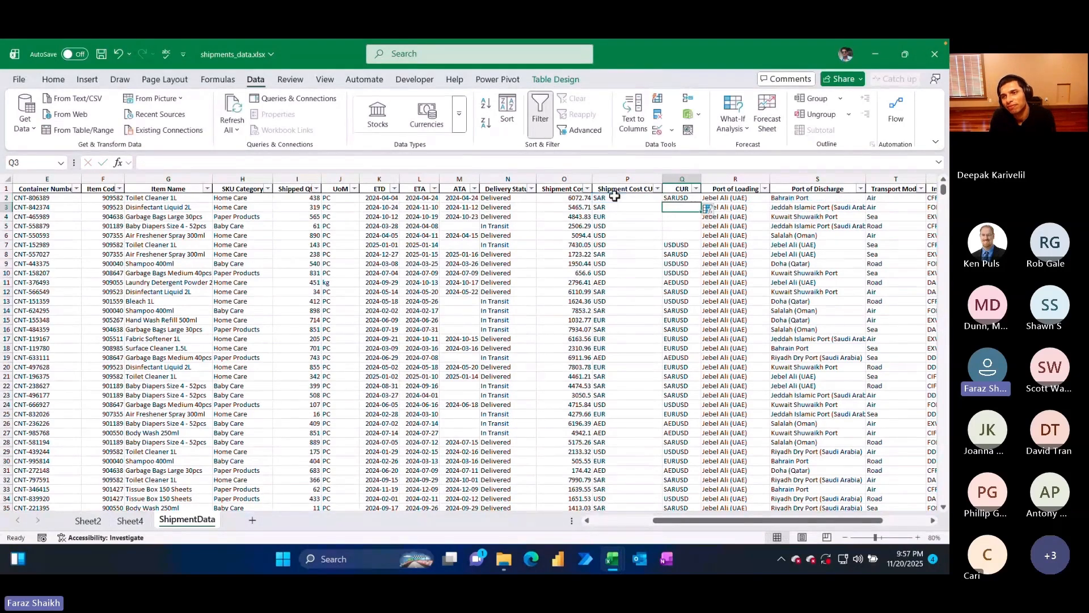
- Overwrite all cells of the CUR column with the new IF formula and check the filled cells
{"action": "left_click", "coordinate": [710, 209]}
{"action": "left_click", "coordinate": [729, 228]}
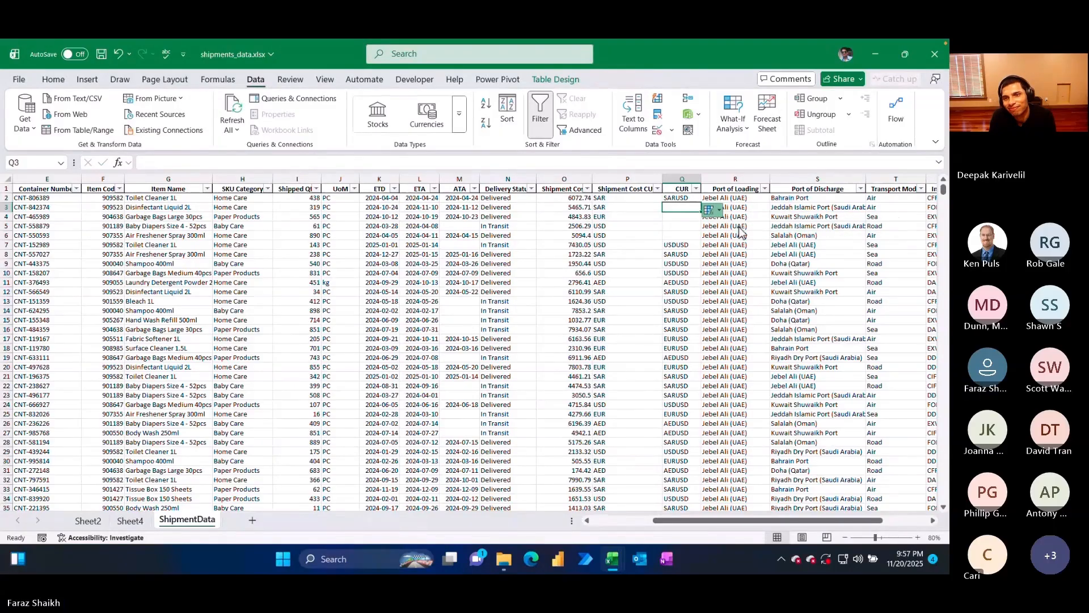
{"action": "left_click", "coordinate": [679, 245]}
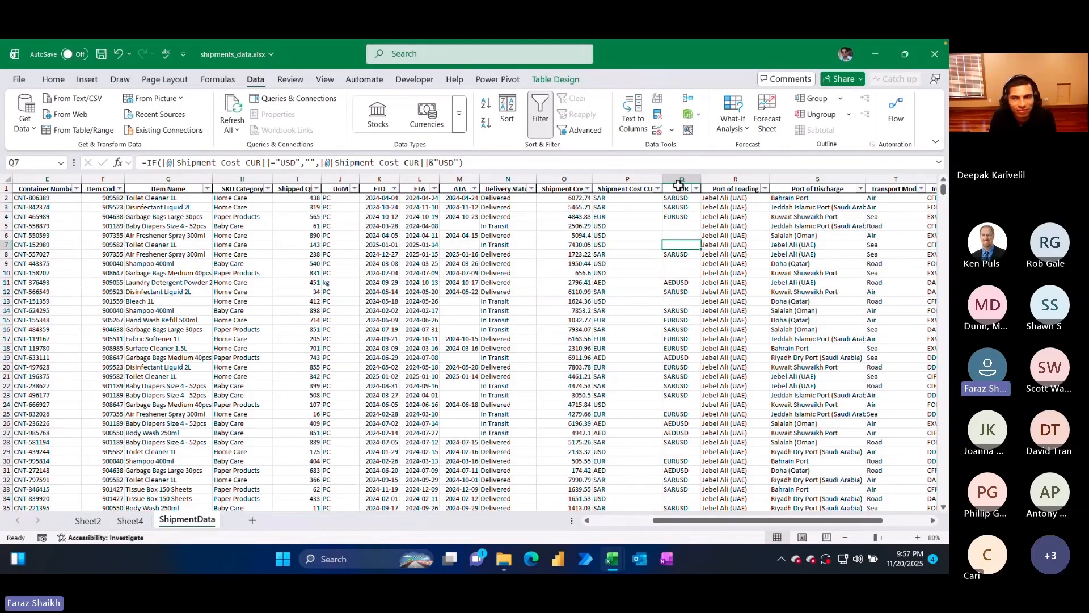
{"action": "left_click", "coordinate": [679, 180]}
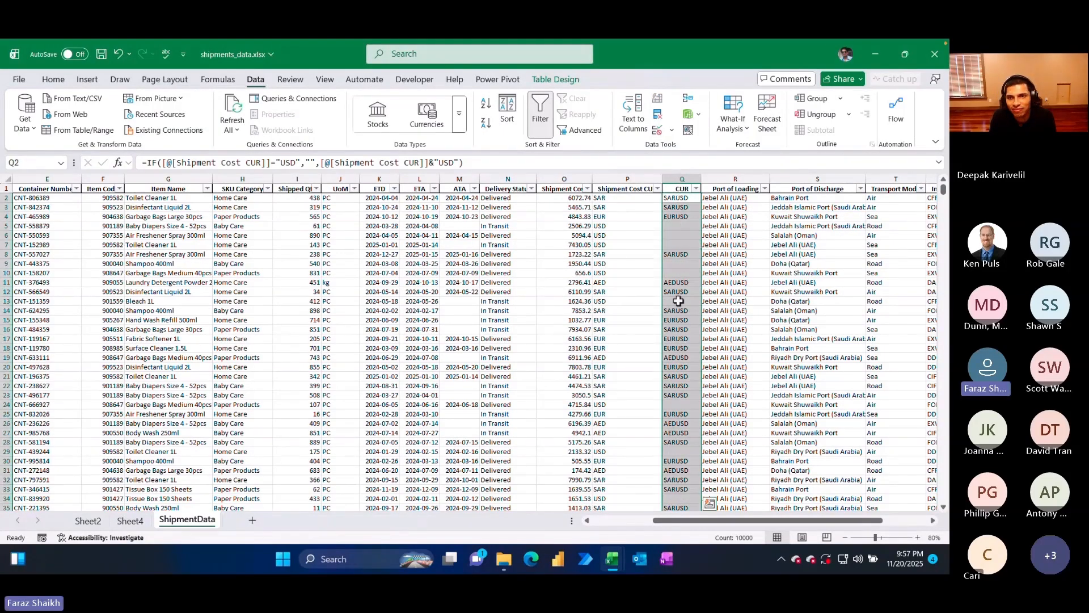
{"action": "left_click", "coordinate": [683, 206]}
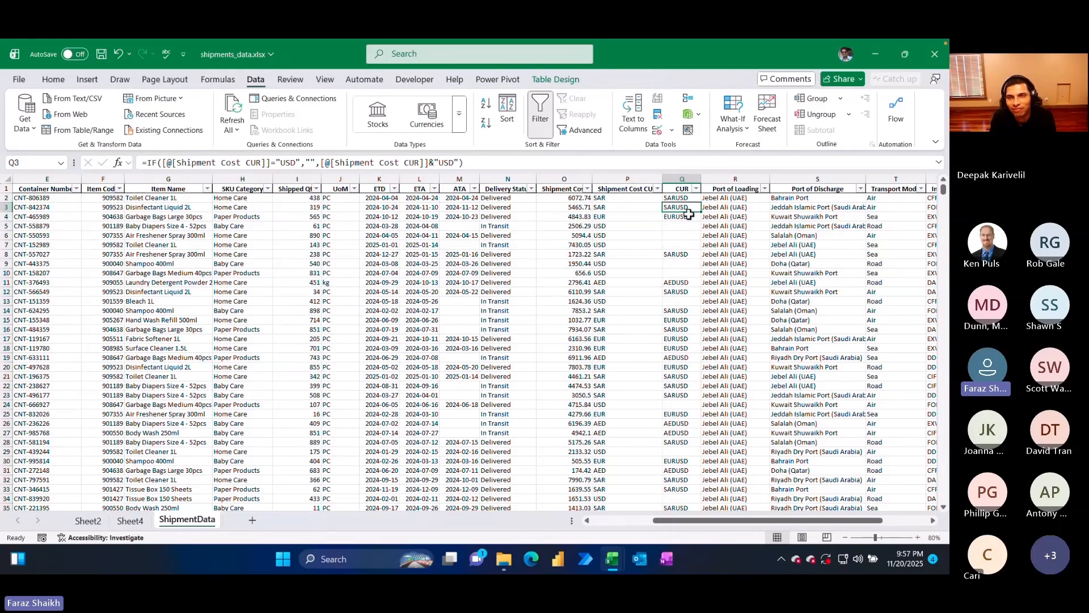
{"action": "left_click", "coordinate": [689, 197]}
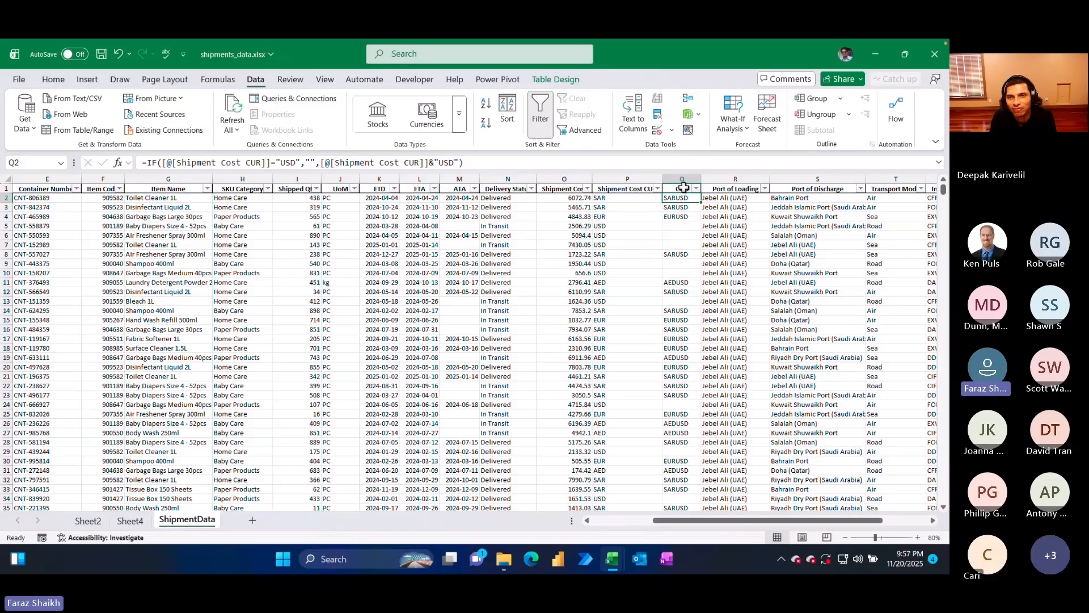
- Copy the CUR column data and paste it over itself as values only
{"action": "left_click", "coordinate": [684, 181]}
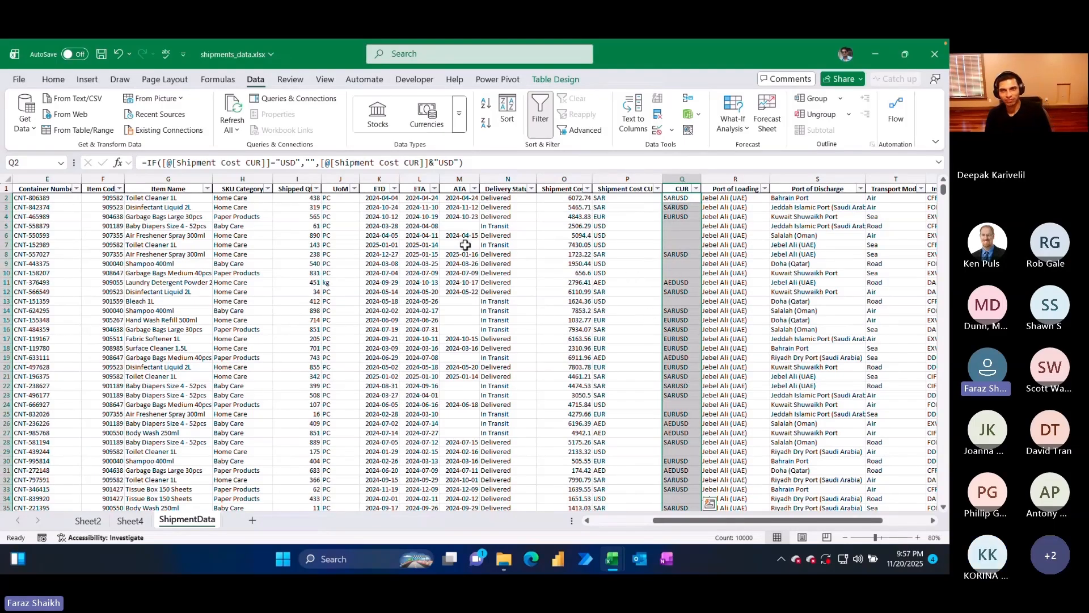
{"action": "left_click", "coordinate": [53, 80]}
{"action": "left_click", "coordinate": [47, 114]}
{"action": "left_click", "coordinate": [23, 131]}
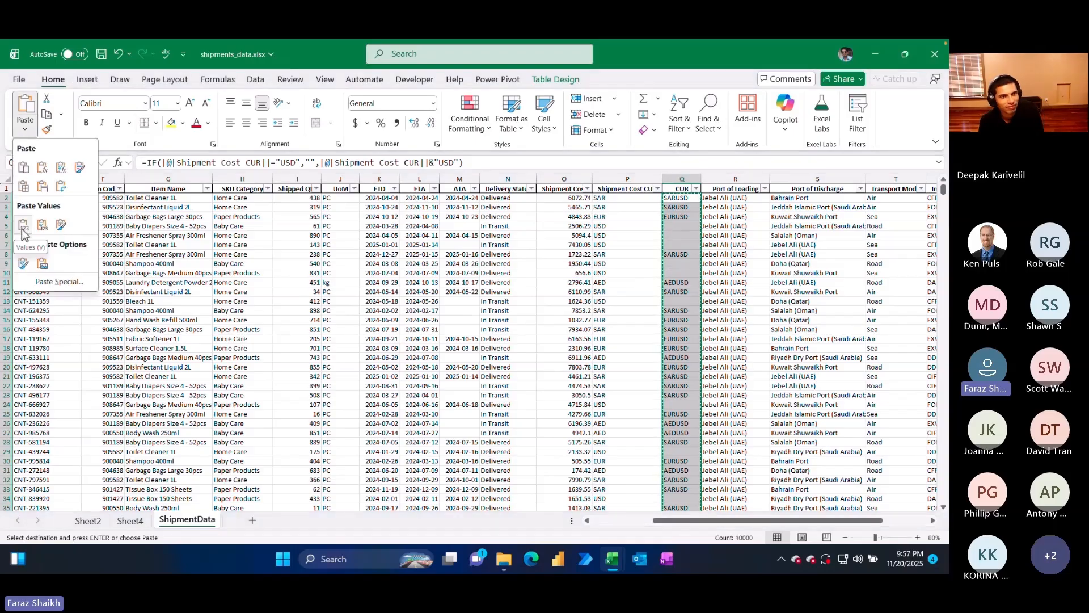
{"action": "left_click", "coordinate": [17, 226]}
- Convert all the CUR column values to the Currencies data type
{"action": "left_click", "coordinate": [675, 189]}
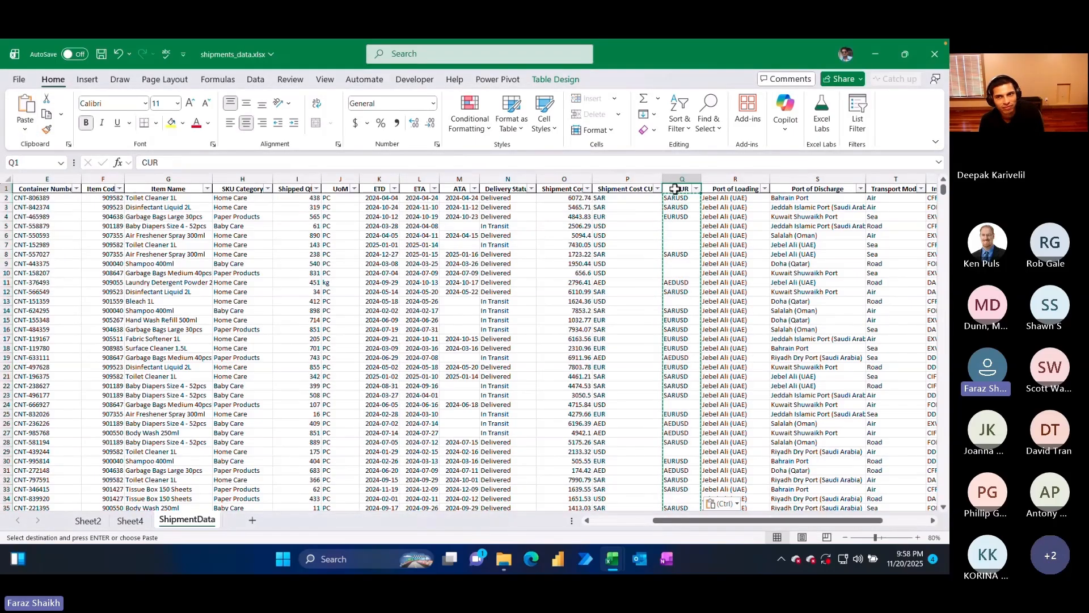
{"action": "left_click", "coordinate": [677, 182]}
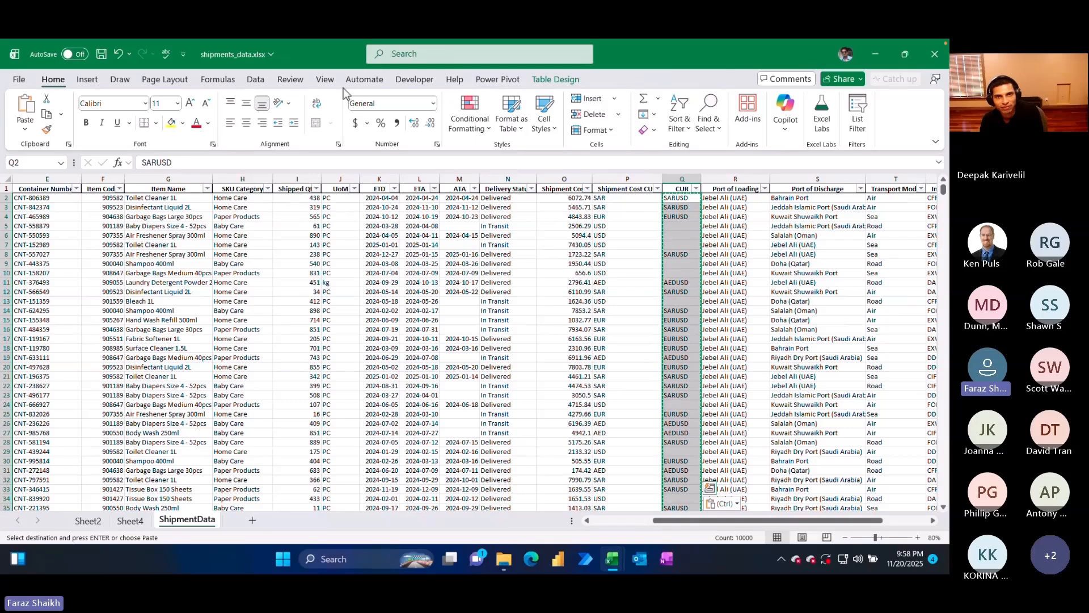
{"action": "left_click", "coordinate": [256, 80]}
{"action": "left_click", "coordinate": [427, 113]}
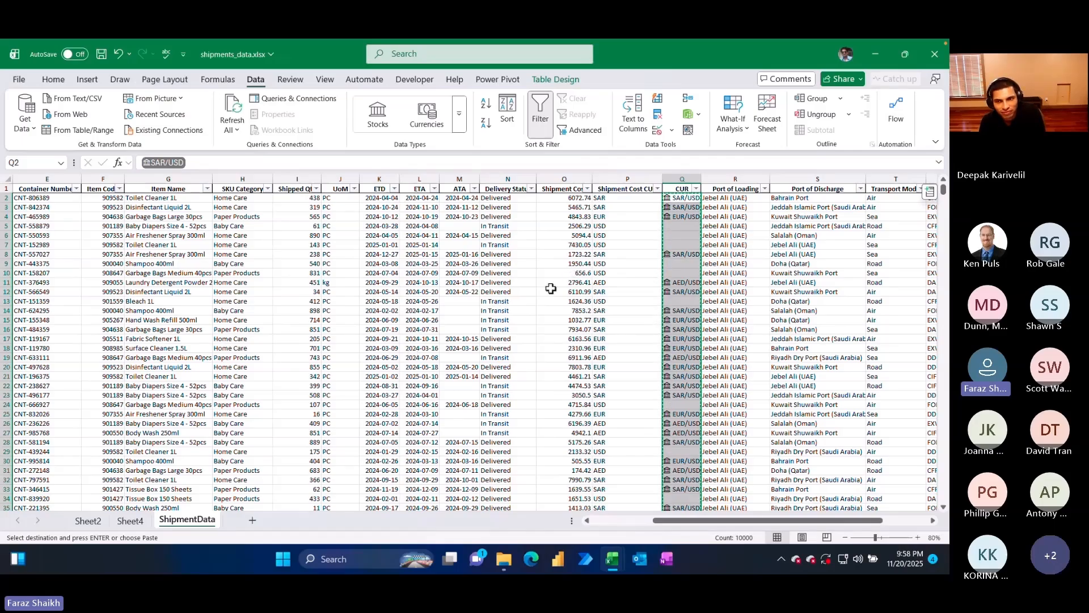
{"action": "left_click", "coordinate": [579, 255]}
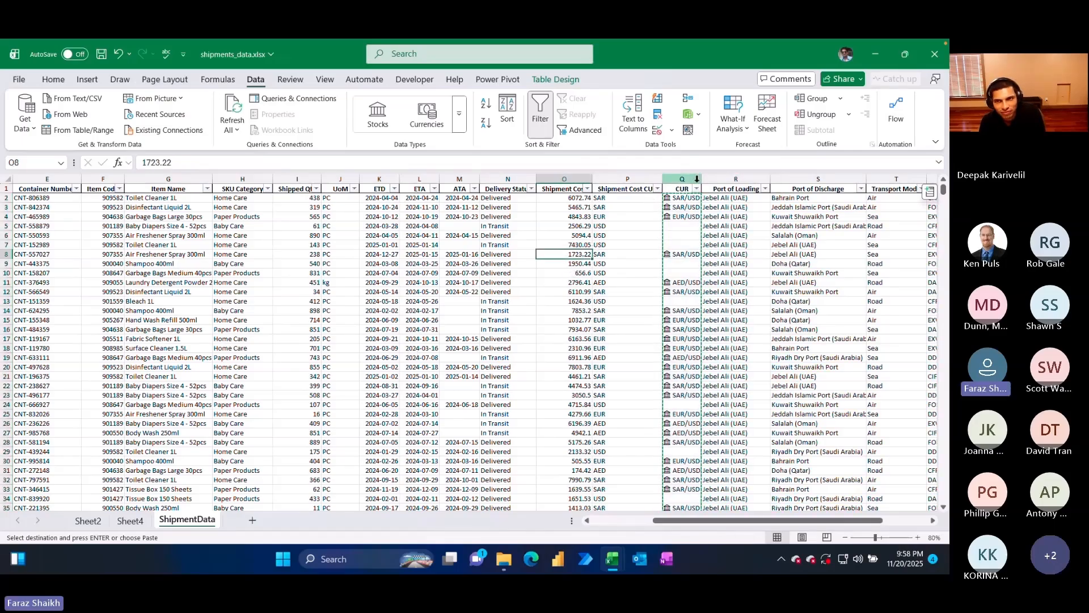
- Insert a new column between CUR and Port of Loading
{"action": "left_click", "coordinate": [727, 225]}
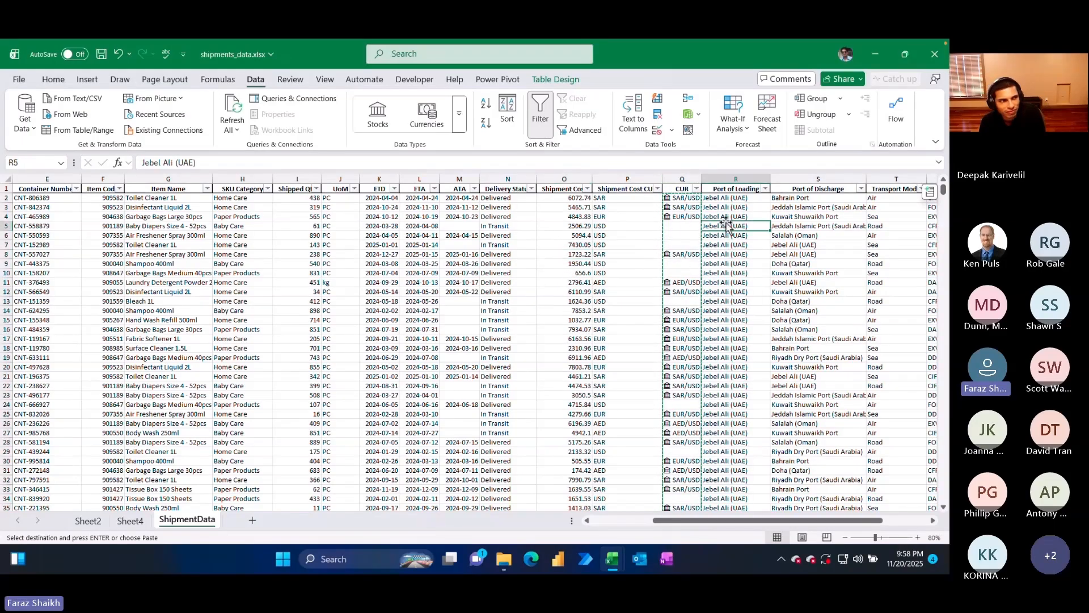
{"action": "right_click", "coordinate": [723, 180]}
{"action": "left_click", "coordinate": [754, 324]}
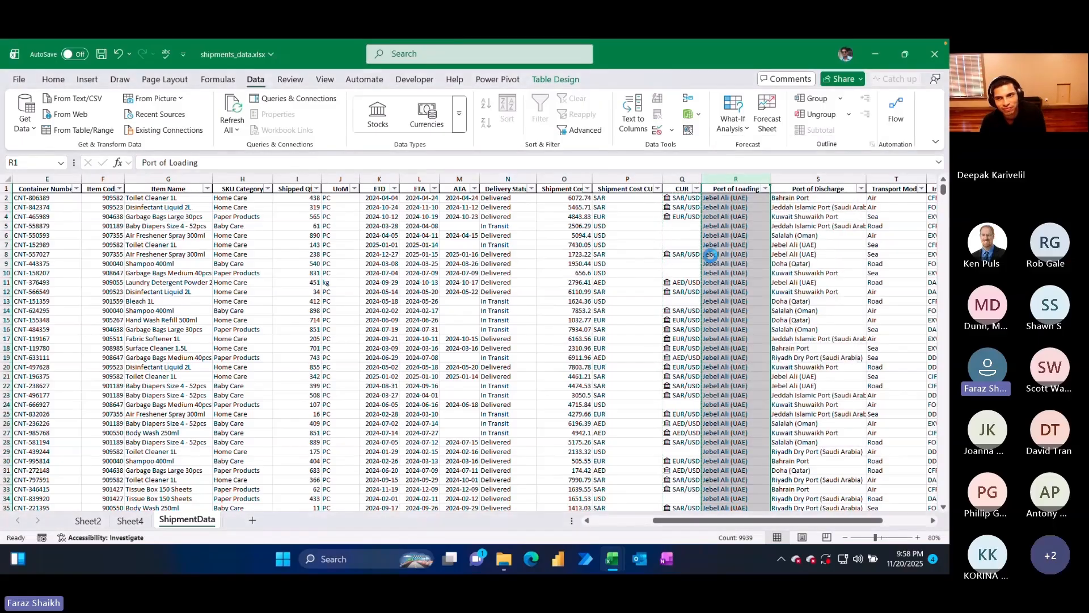
{"action": "left_click", "coordinate": [713, 198]}
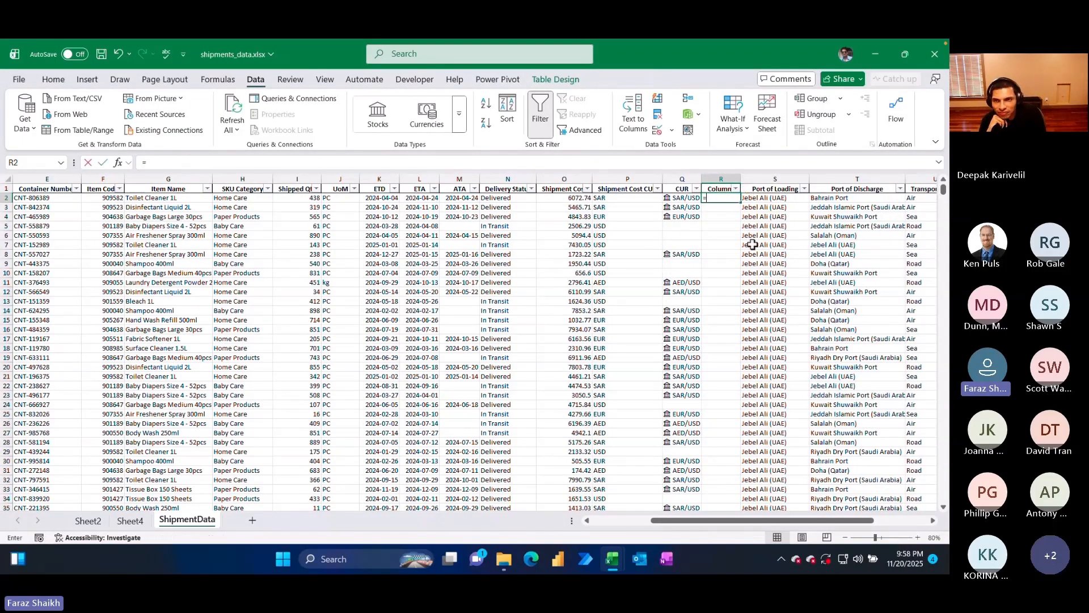
{"action": "type", "text": "="}
{"action": "key", "text": "Left"}
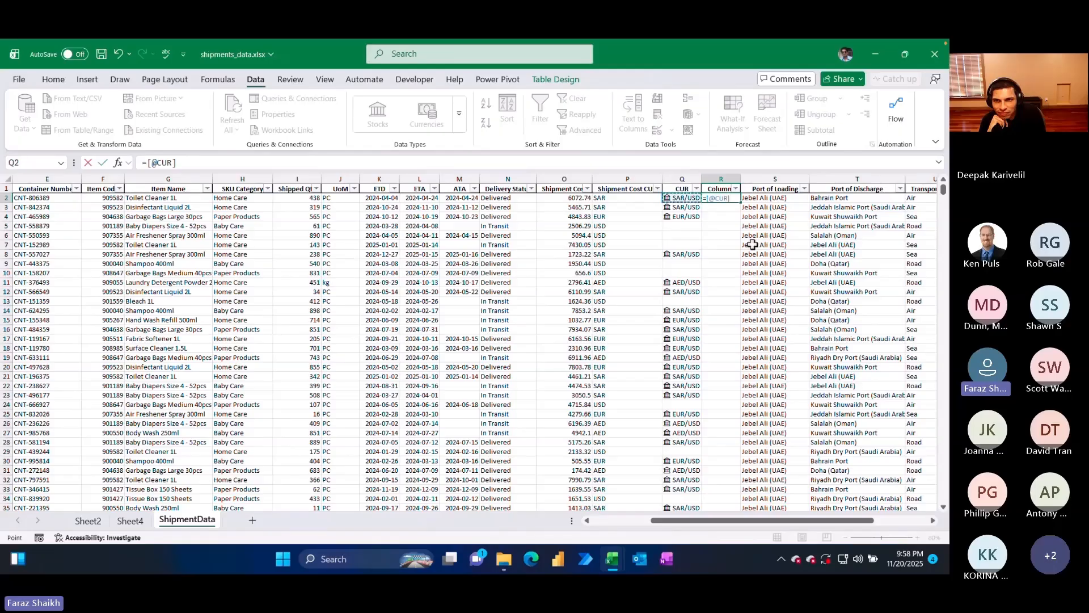
{"action": "key", "text": "Escape"}
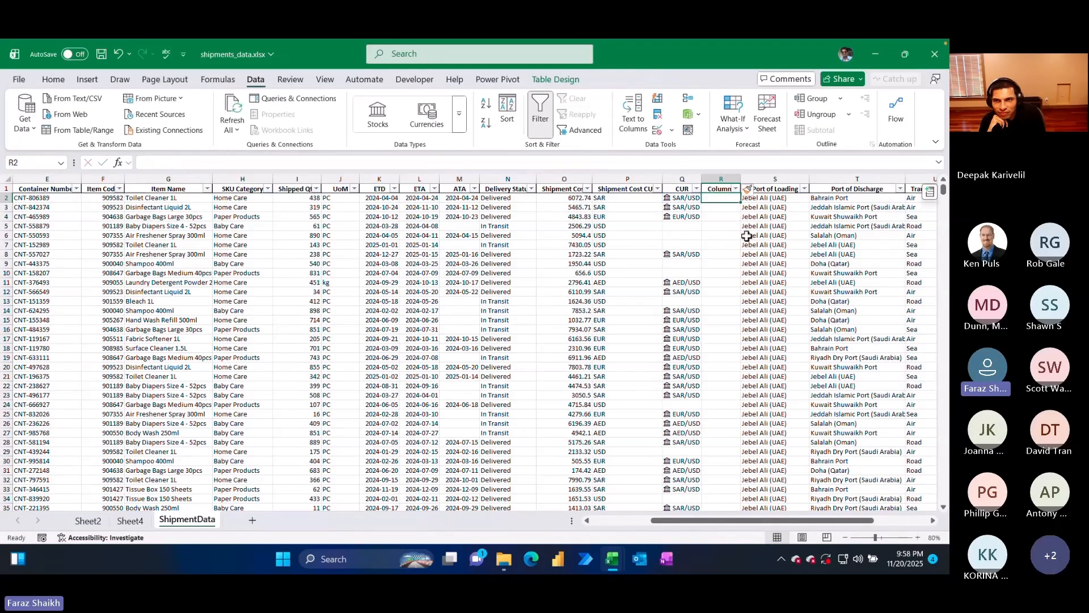
- Open the data card of the SAR/USD currency in Q2 and look through its available fields
{"action": "left_click", "coordinate": [669, 198]}
{"action": "left_click", "coordinate": [665, 197]}
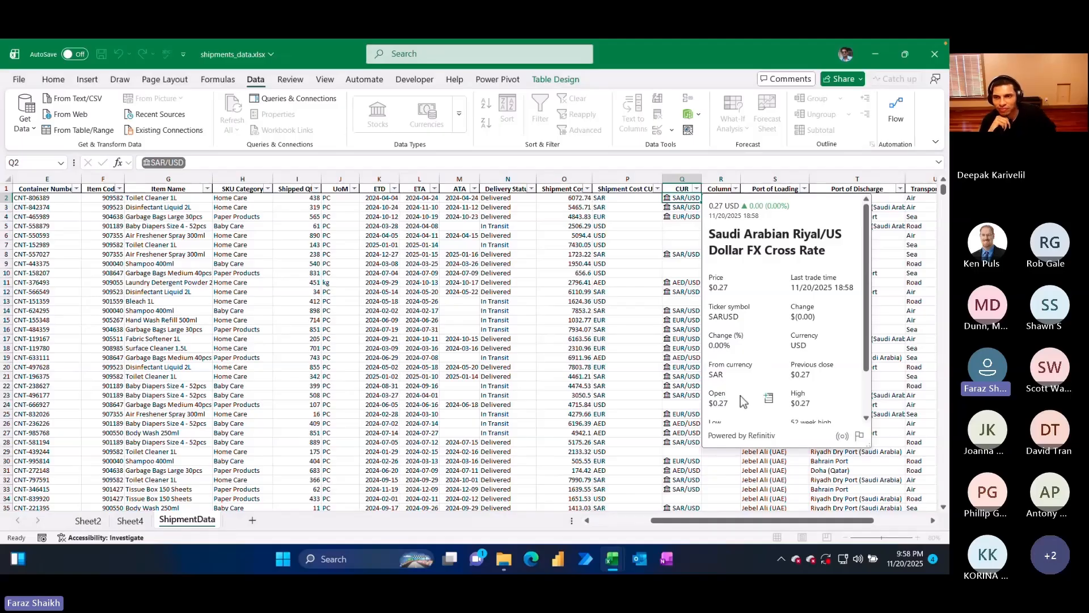
{"action": "left_click_drag", "start_coordinate": [869, 339], "coordinate": [866, 383]}
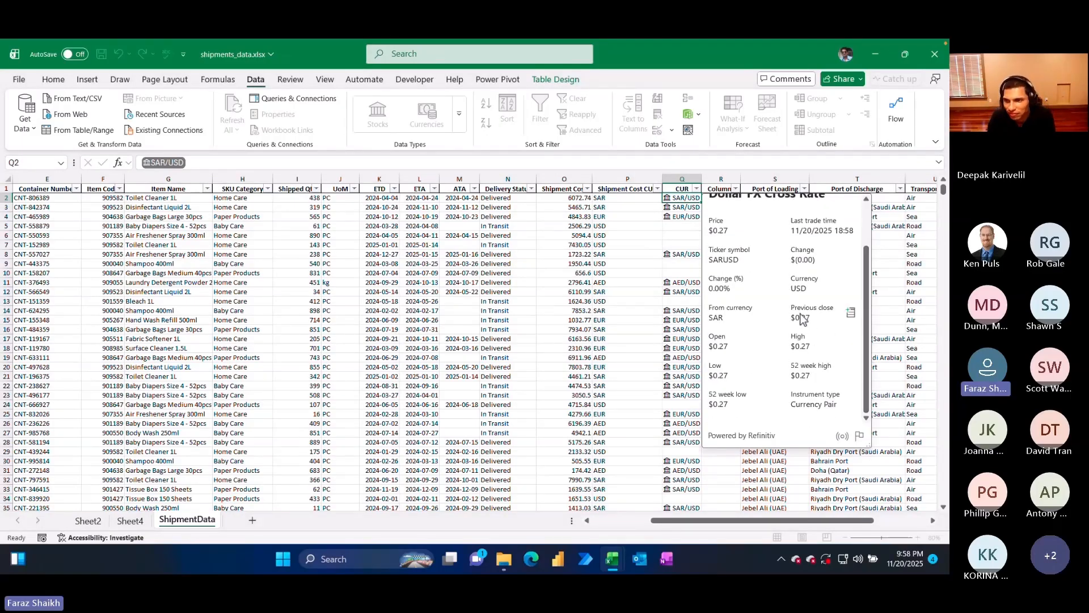
{"action": "left_click", "coordinate": [692, 203]}
{"action": "key", "text": "Right"}
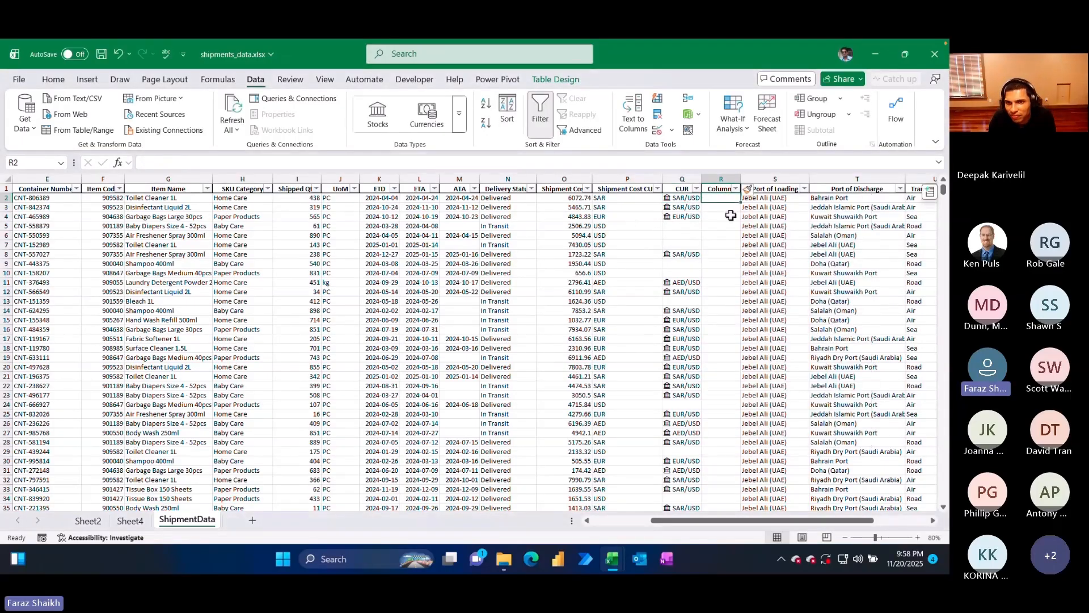
{"action": "type", "text": "="}
{"action": "key", "text": "Left"}
{"action": "type", "text": ".price"}
{"action": "key", "text": "Return"}
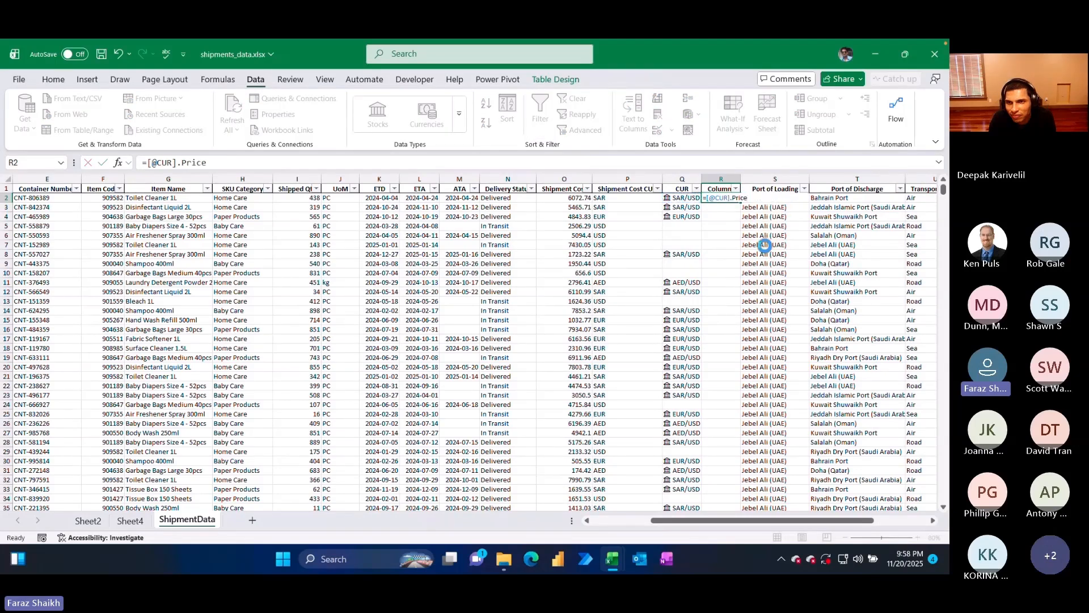
{"action": "double_click", "coordinate": [713, 197]}
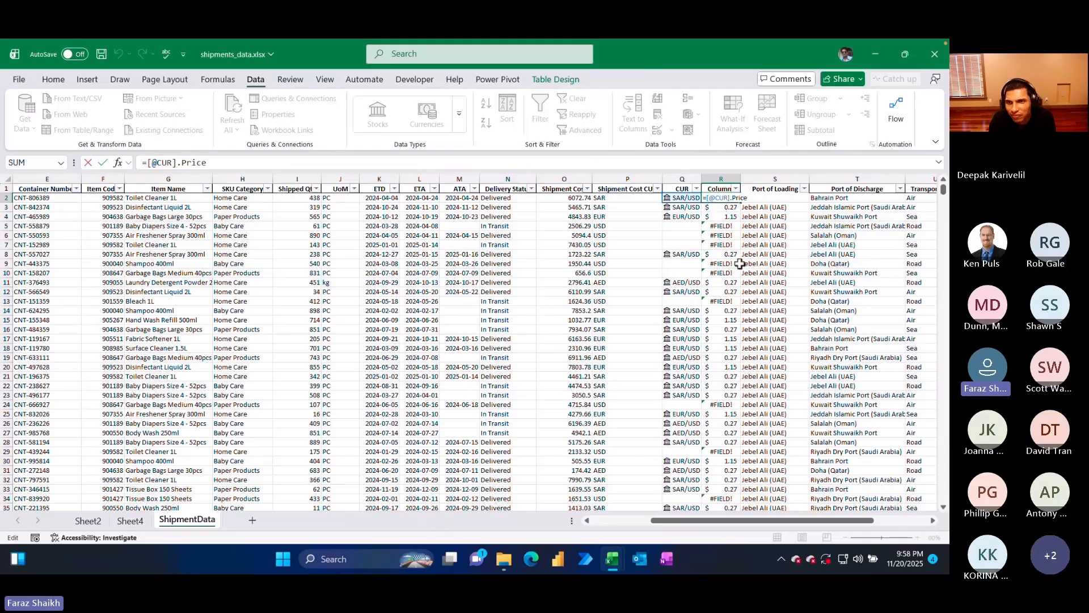
{"action": "key", "text": "shift+End"}
{"action": "key", "text": "ctrl+c"}
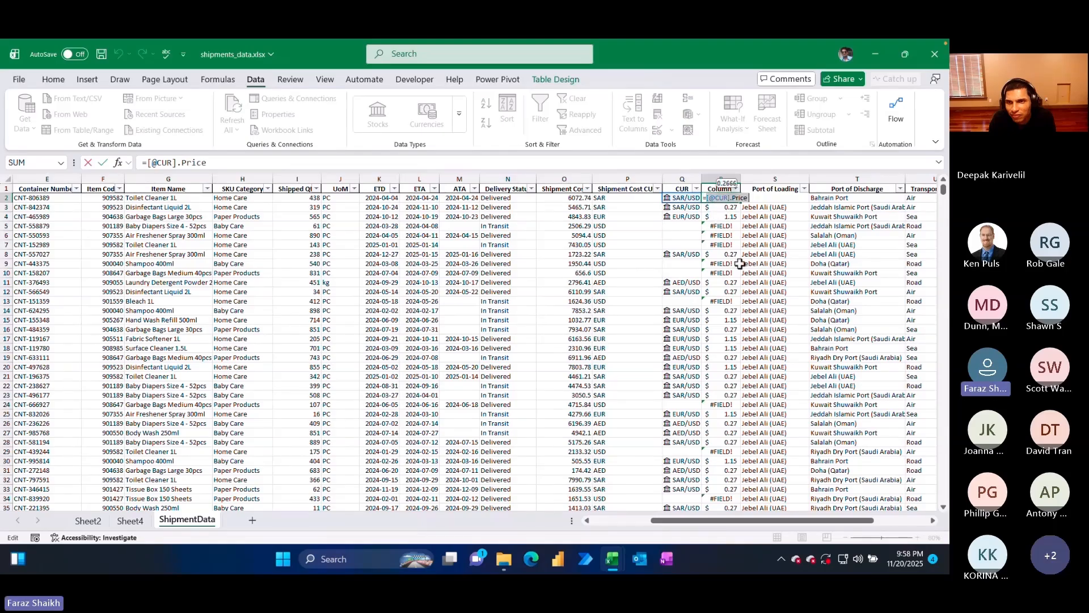
{"action": "type", "text": "if"}
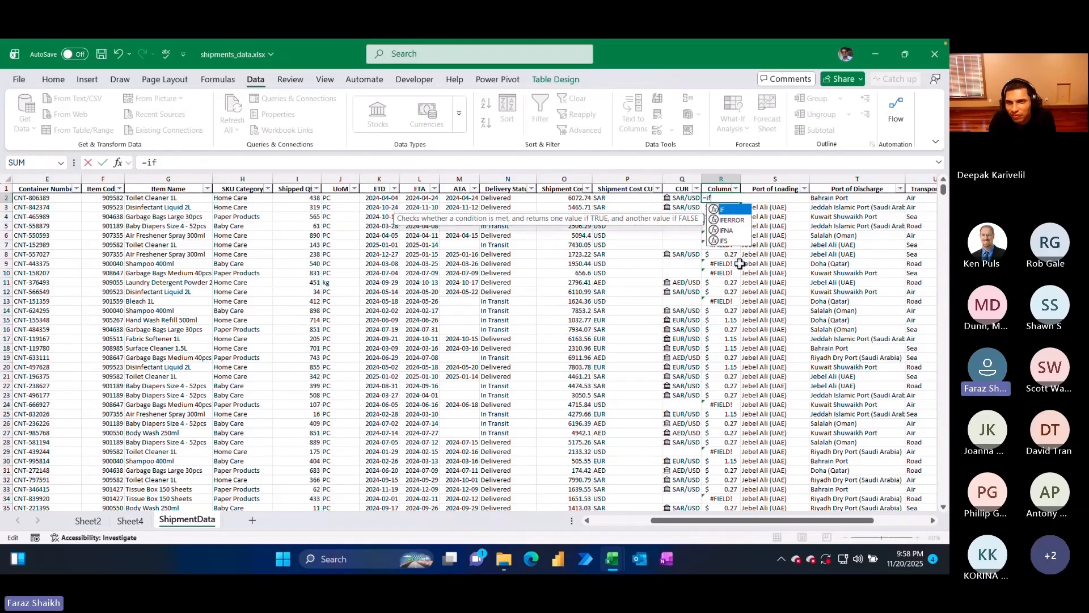
{"action": "key", "text": "Tab"}
{"action": "key", "text": "ctrl+v"}
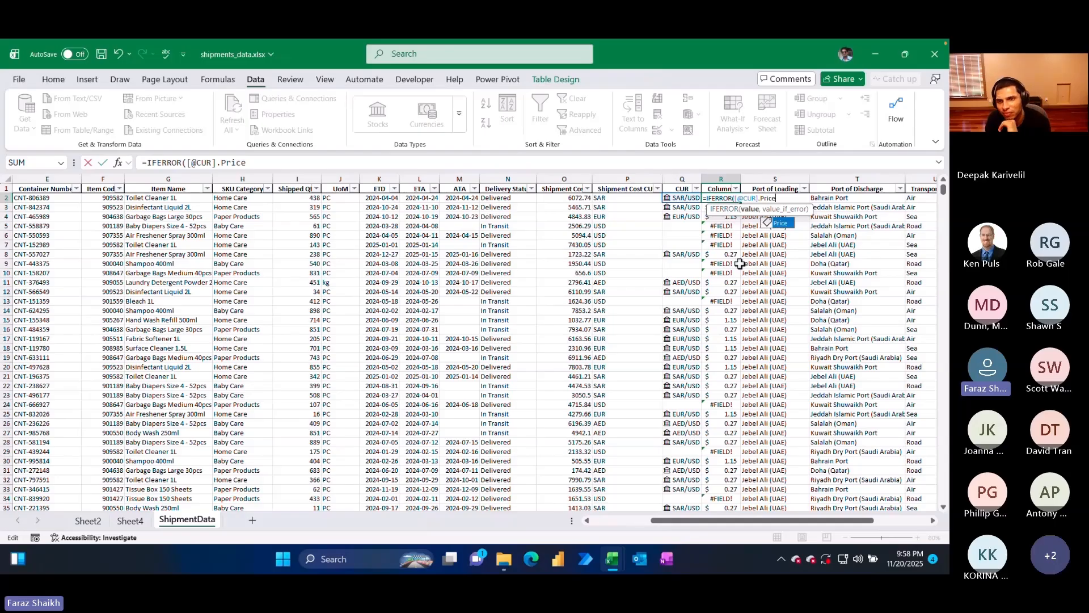
{"action": "type", "text": ",1"}
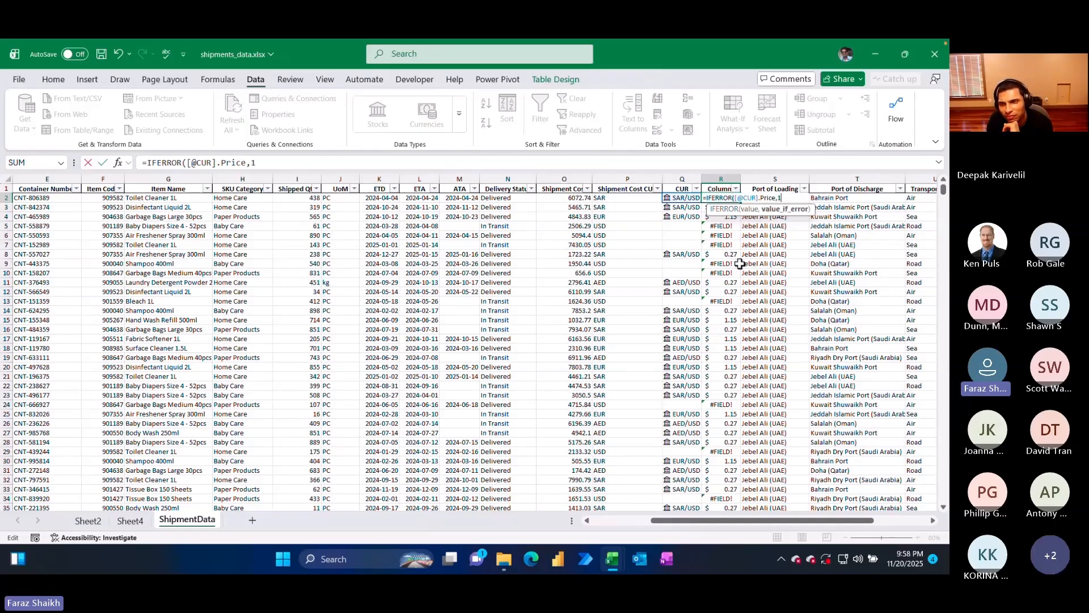
{"action": "key", "text": "Return"}
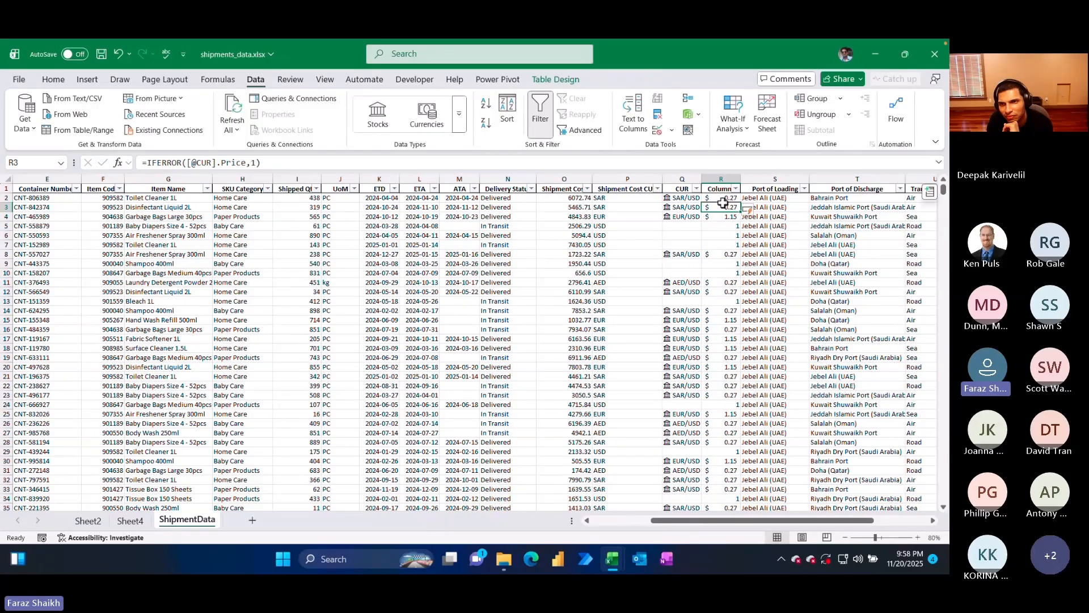
- Apply the Accounting number format to all data in the new price column
{"action": "left_click", "coordinate": [721, 189]}
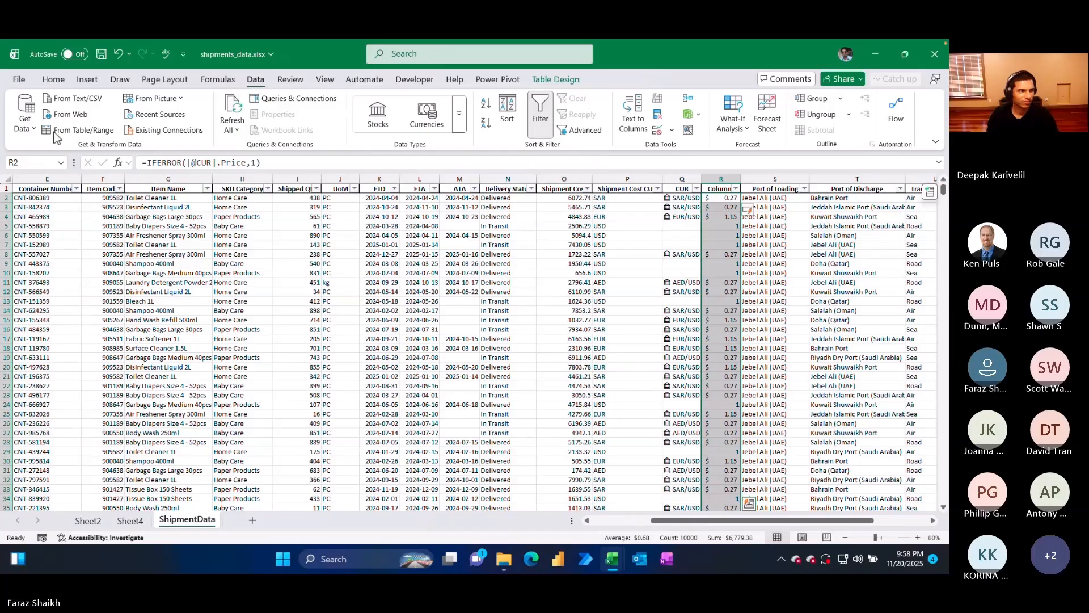
{"action": "left_click", "coordinate": [53, 79]}
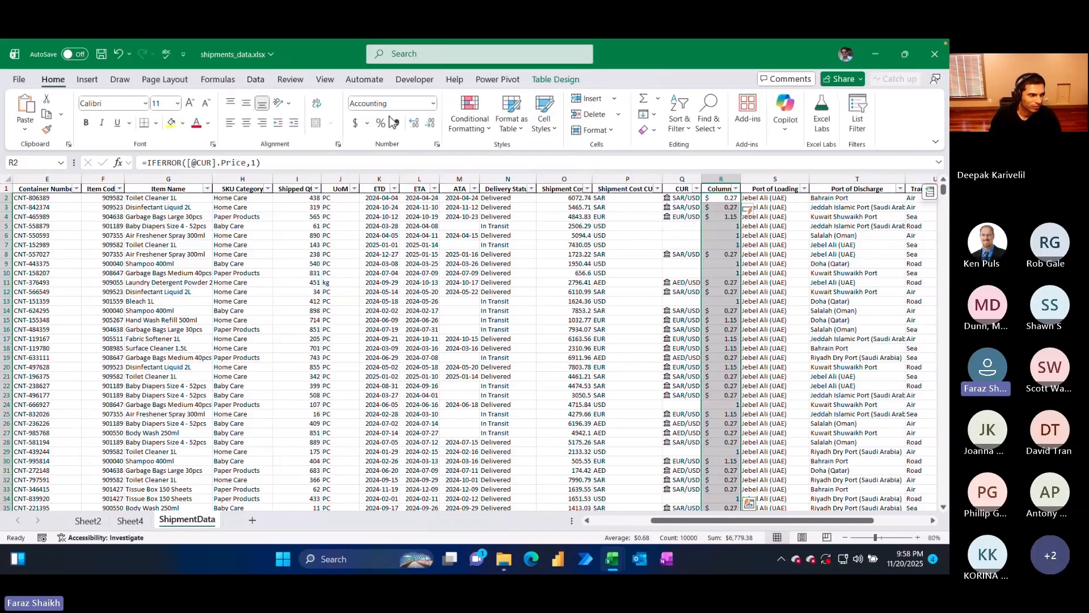
{"action": "left_click", "coordinate": [356, 123]}
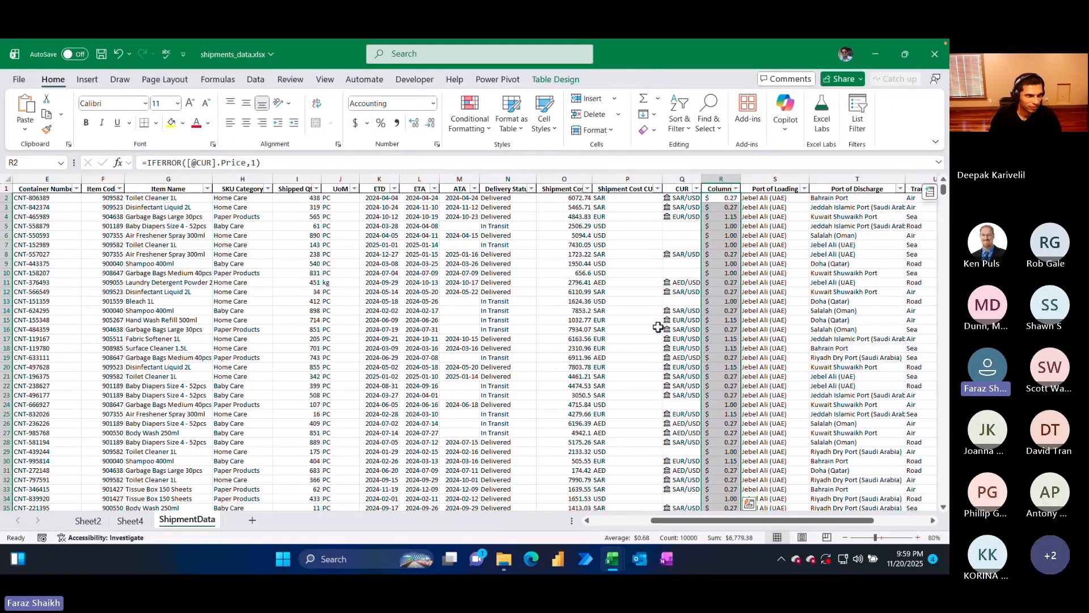
- Insert a table column before Port of Loading and name it Shipment Cost USD
{"action": "left_click", "coordinate": [718, 196]}
{"action": "left_click", "coordinate": [751, 179]}
{"action": "right_click", "coordinate": [751, 179]}
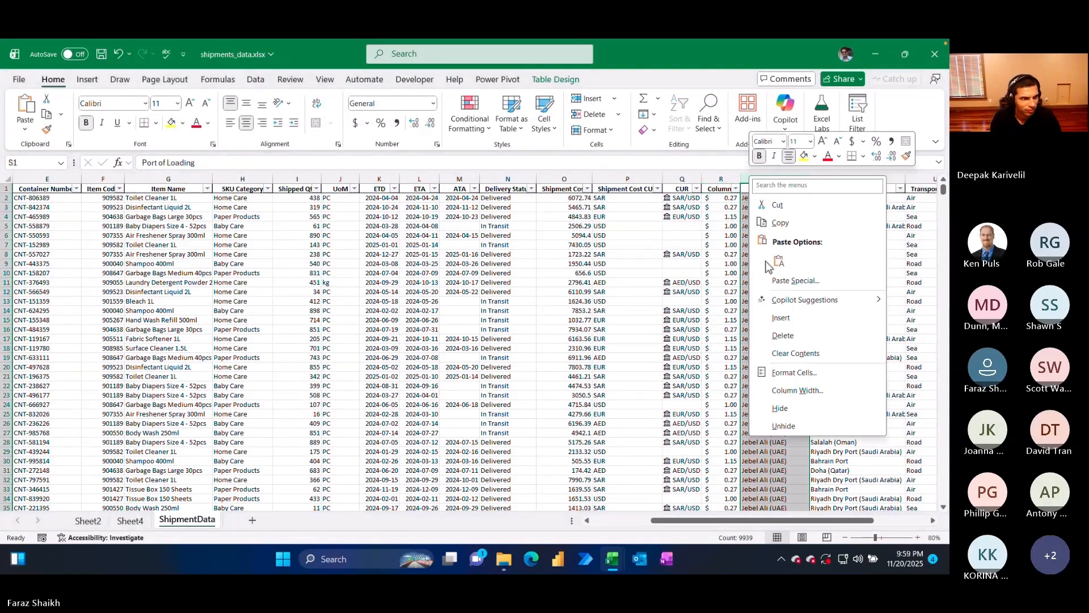
{"action": "left_click", "coordinate": [780, 318]}
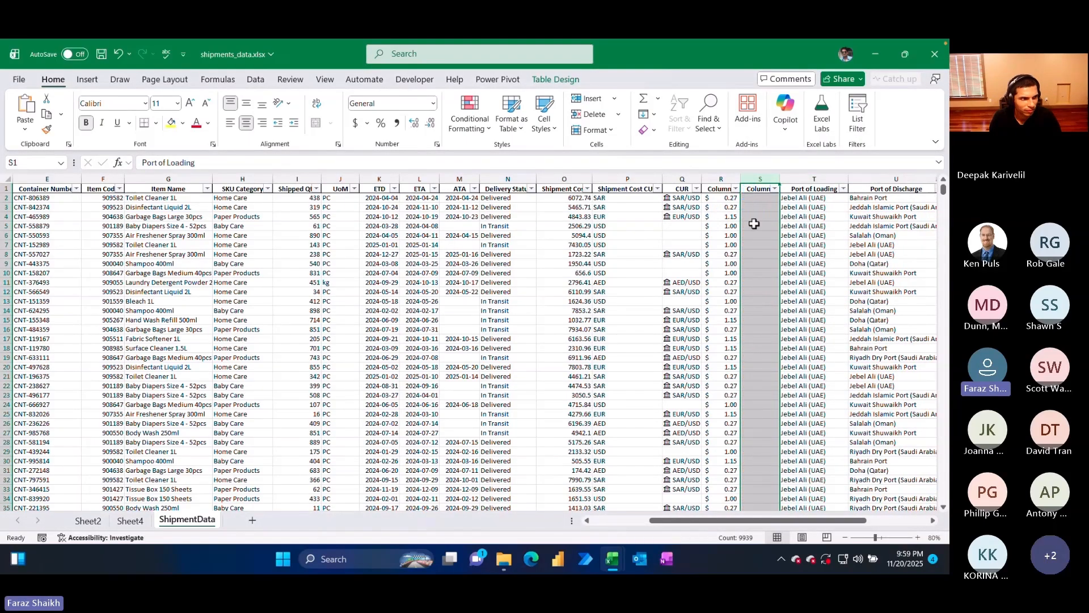
{"action": "type", "text": "Shipment Cost USD"}
{"action": "key", "text": "Return"}
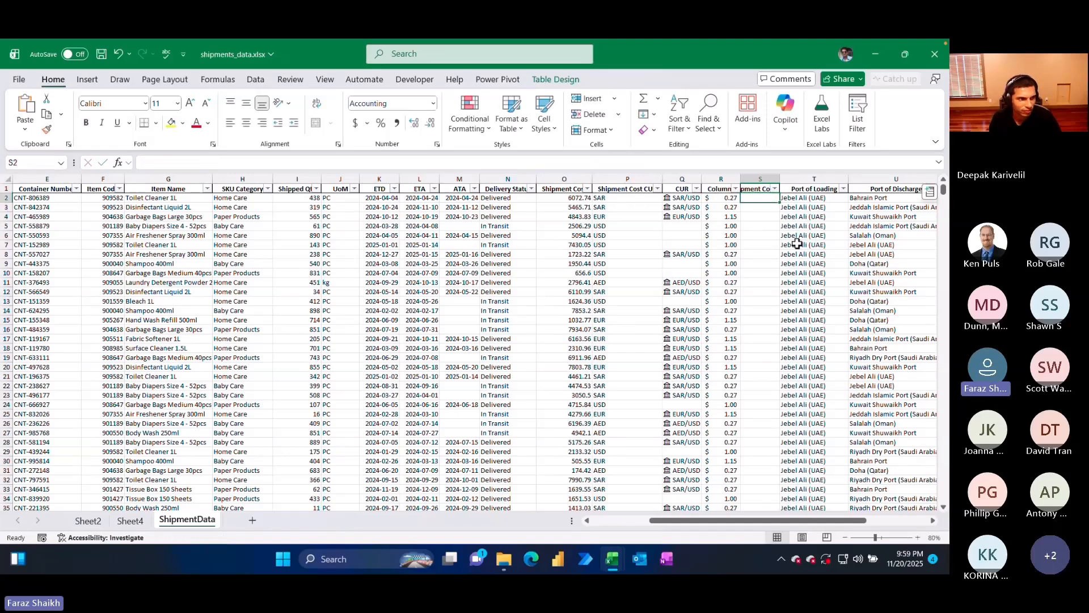
{"action": "type", "text": "="}
{"action": "key", "text": "Left"}
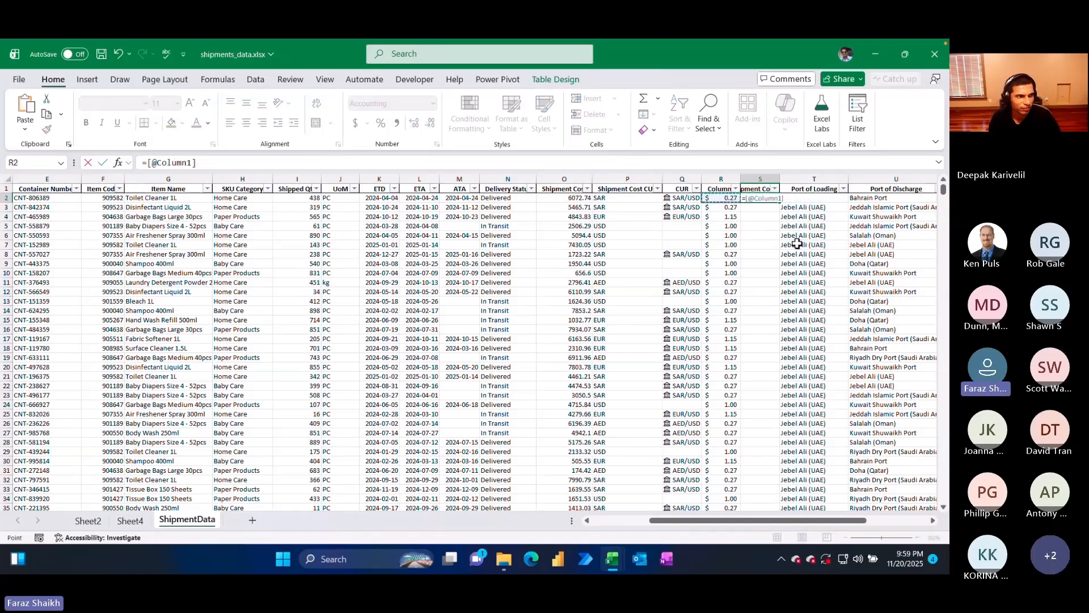
{"action": "type", "text": "*"}
{"action": "key", "text": "Left"}
{"action": "key", "text": "Left"}
{"action": "key", "text": "Left"}
{"action": "key", "text": "Left"}
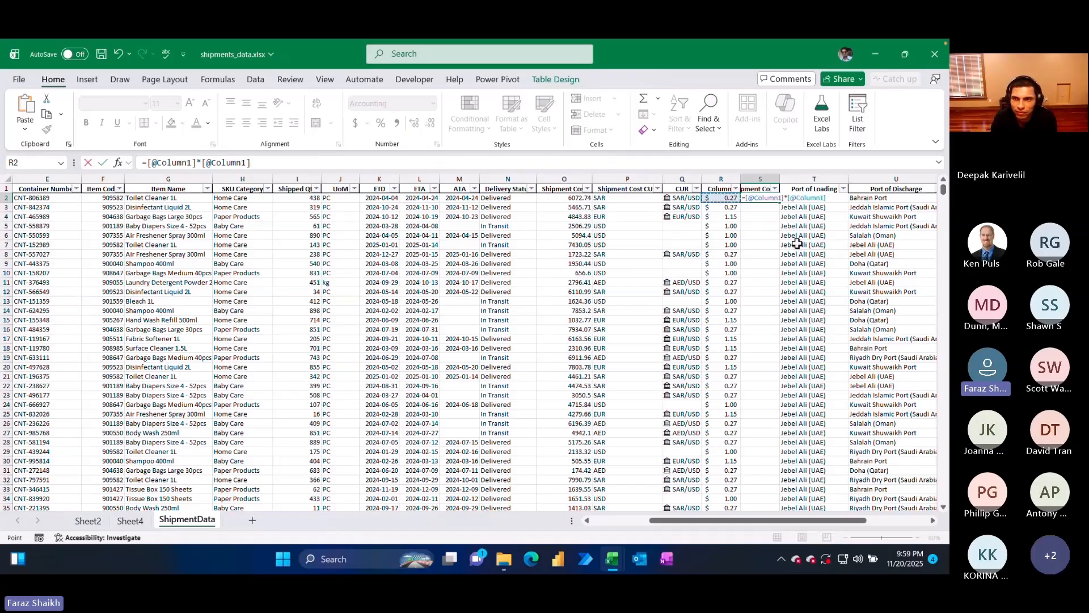
{"action": "key", "text": "Return"}
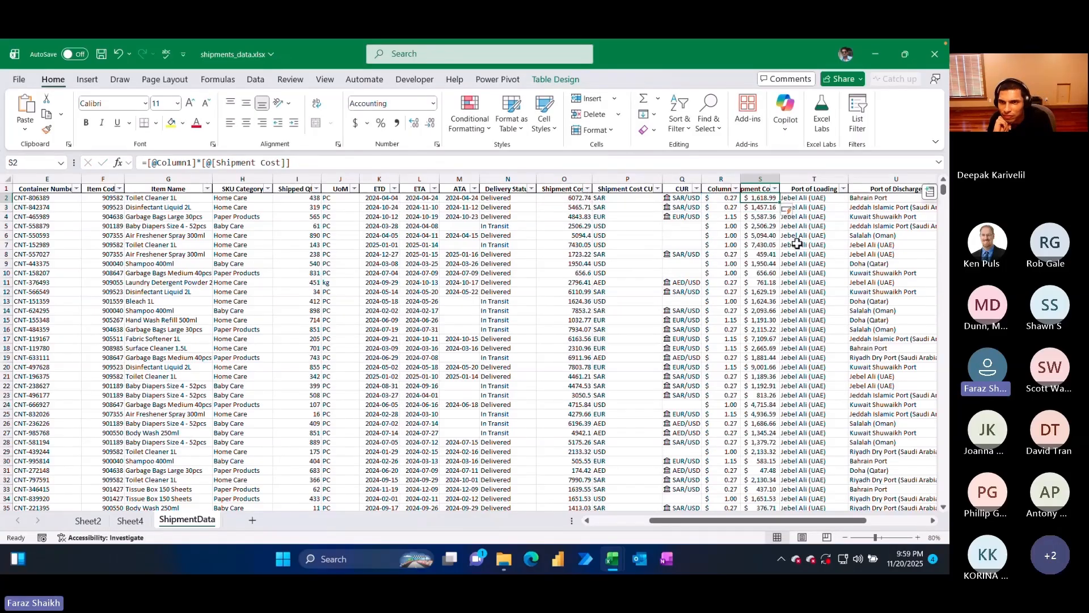
- Rename the price column's header in R1 to Conversion
{"action": "key", "text": "Up"}
{"action": "key", "text": "Up"}
{"action": "key", "text": "Left"}
{"action": "type", "text": "Co"}
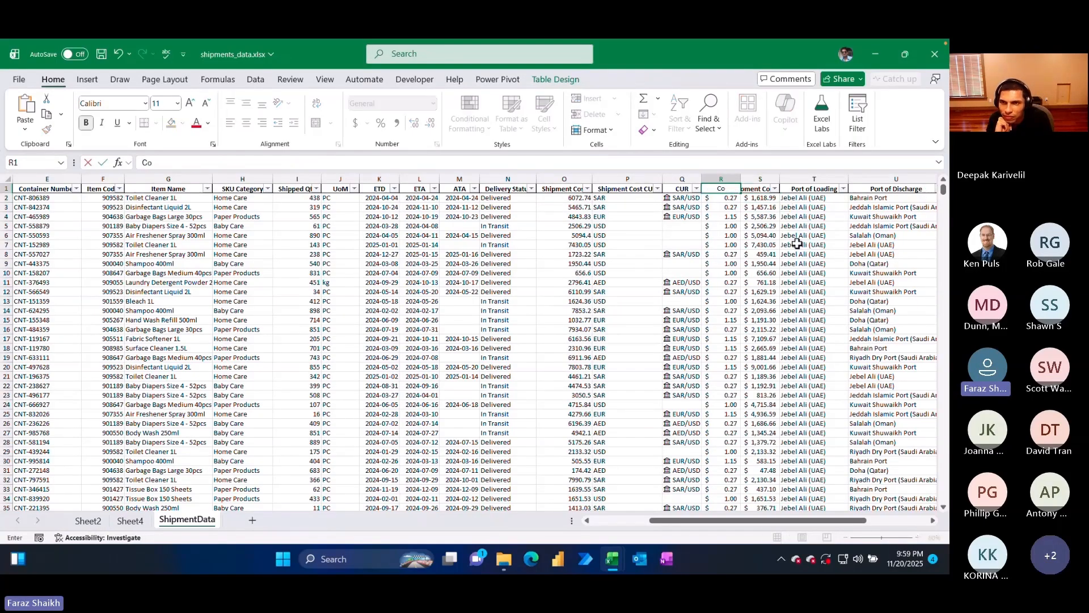
{"action": "type", "text": "nversion"}
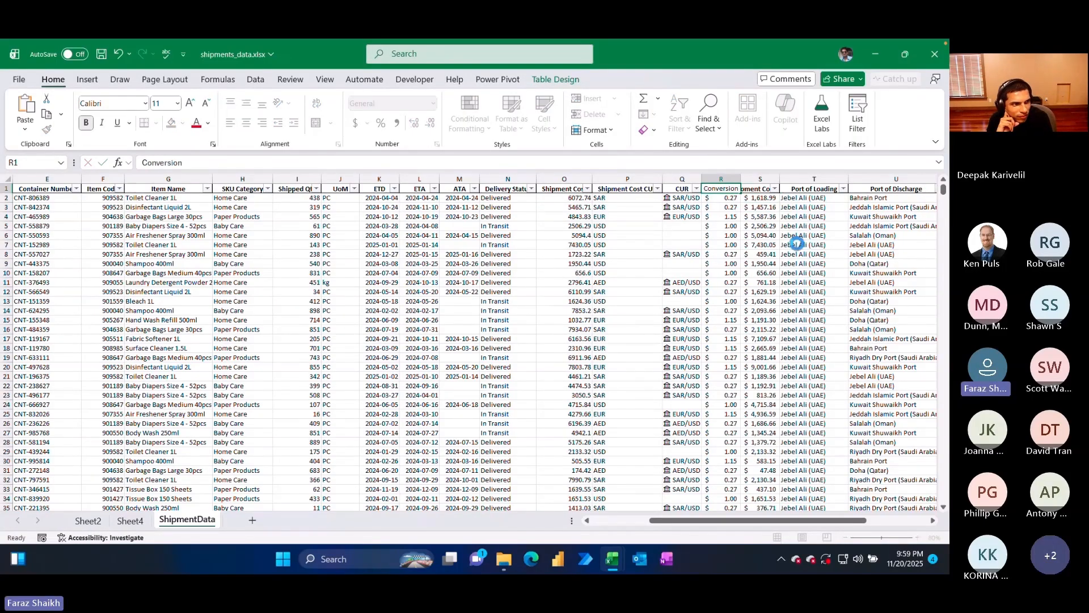
{"action": "key", "text": "Return"}
- Check the Shipment Cost USD and Conversion formulas against each row's original currency
{"action": "left_click", "coordinate": [773, 234]}
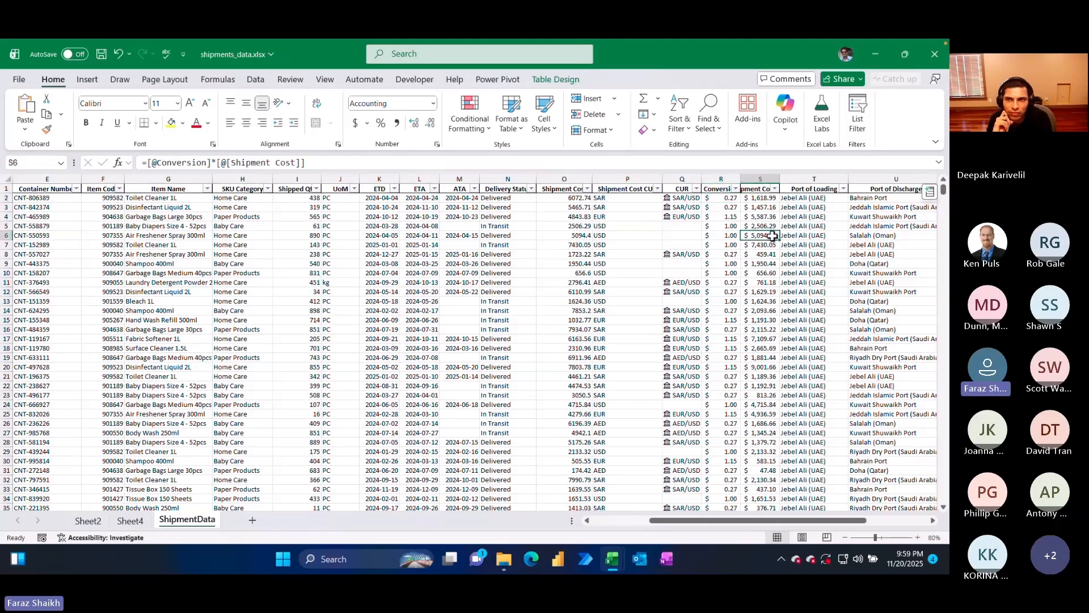
{"action": "left_click", "coordinate": [759, 186]}
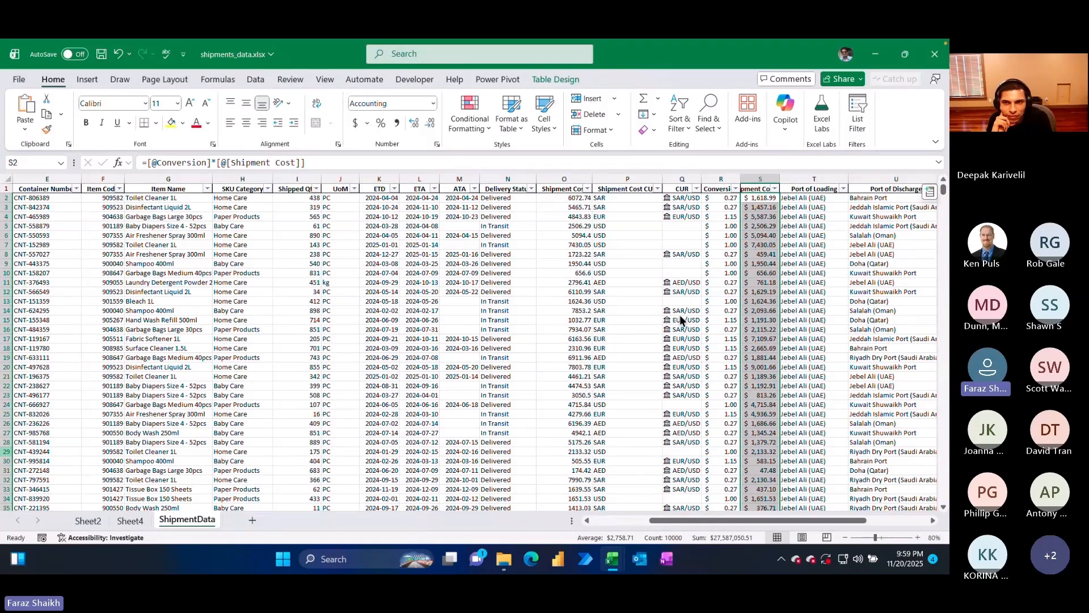
{"action": "left_click", "coordinate": [624, 226]}
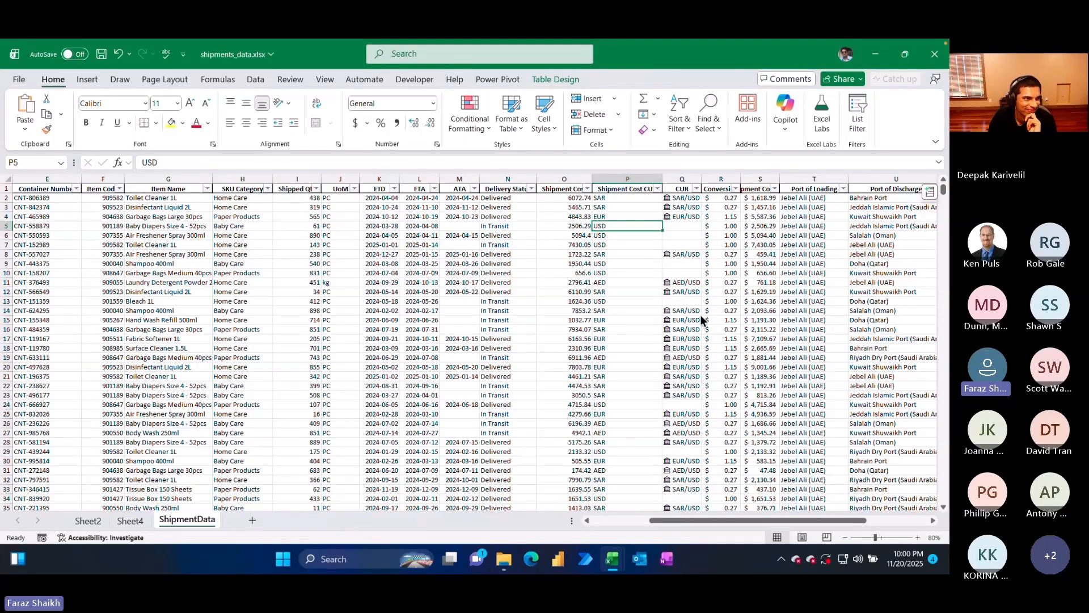
{"action": "left_click", "coordinate": [735, 273]}
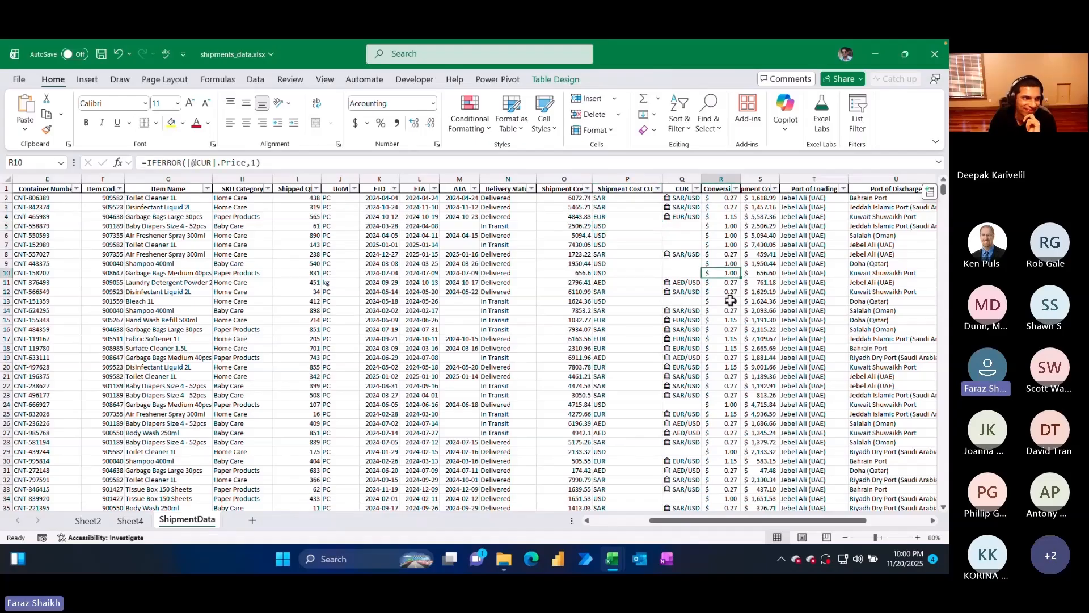
{"action": "left_click", "coordinate": [761, 254]}
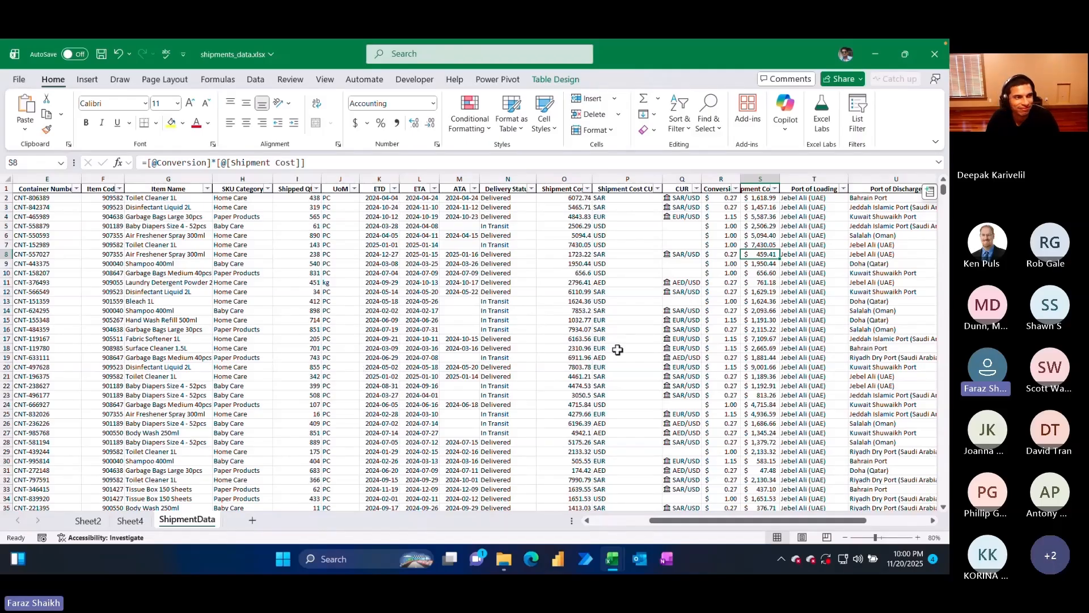
{"action": "left_click", "coordinate": [789, 238]}
{"action": "left_click", "coordinate": [797, 206]}
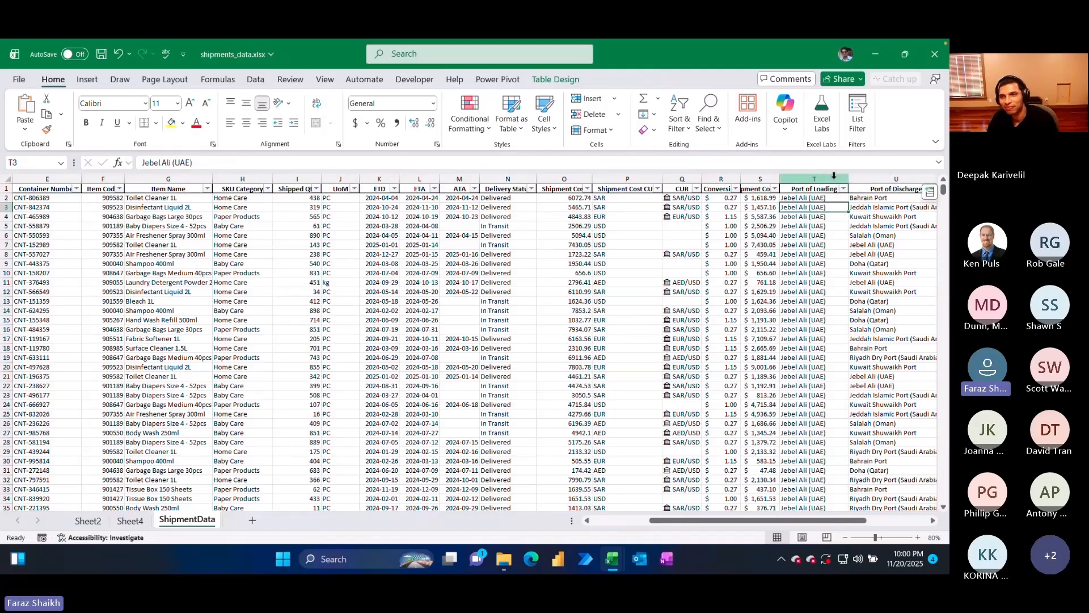
- Insert a new table column between Port of Loading and Port of Discharge
{"action": "left_click", "coordinate": [856, 185]}
{"action": "right_click", "coordinate": [856, 185]}
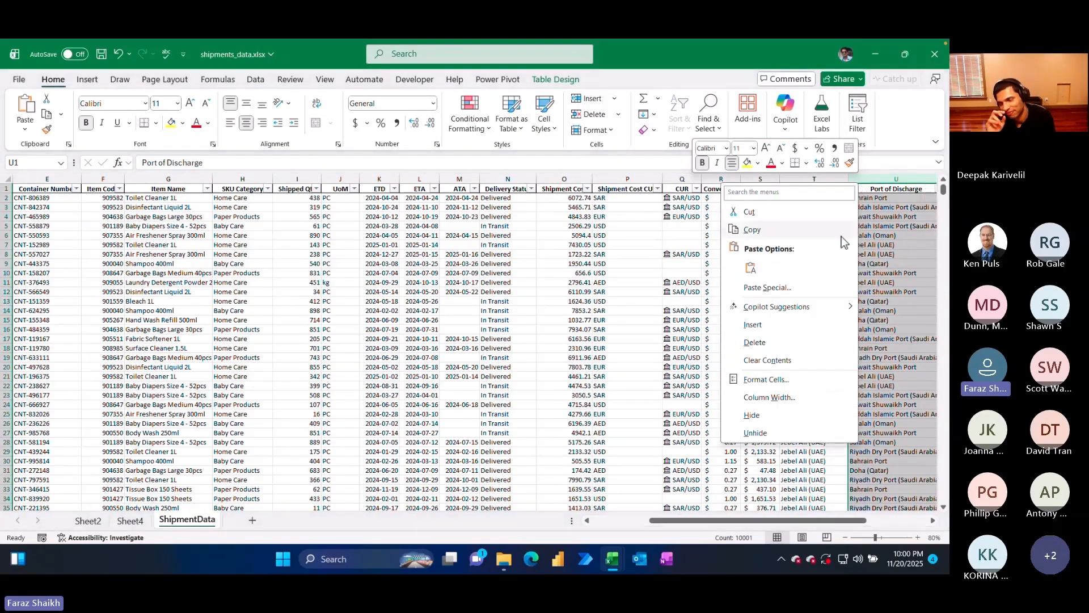
{"action": "left_click", "coordinate": [774, 322]}
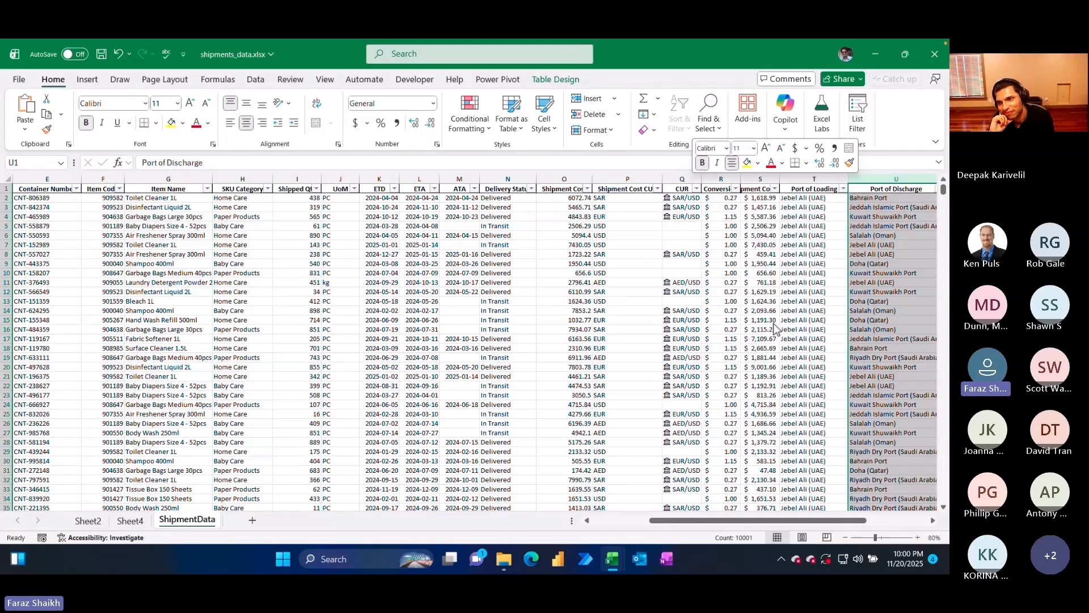
{"action": "scroll", "coordinate": [774, 323], "scroll_direction": "right", "scroll_amount": 3}
{"action": "left_click", "coordinate": [493, 198]}
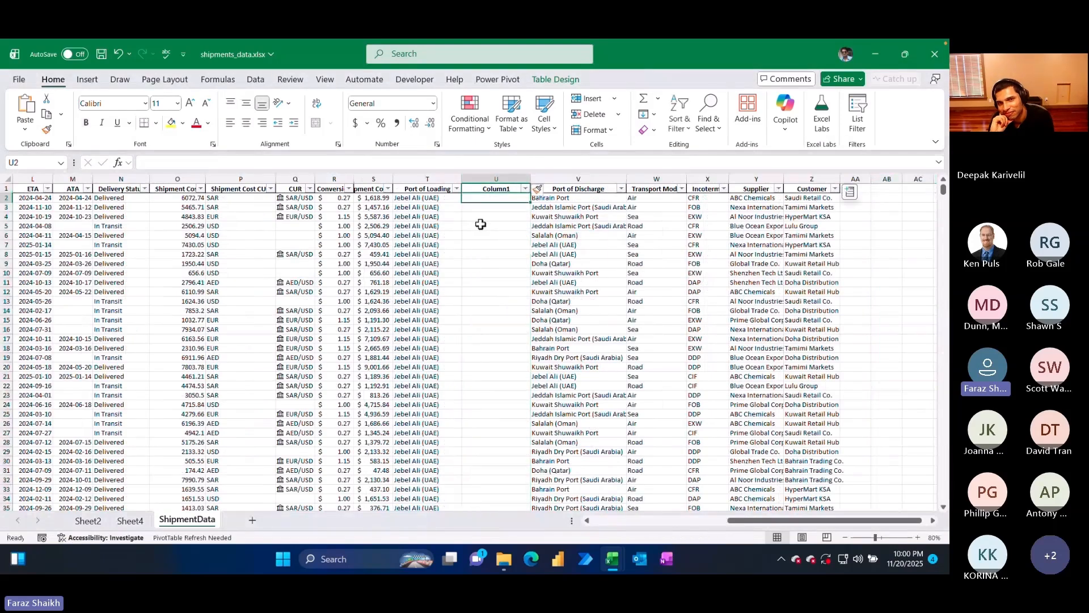
- Copy the Port of Loading header into the new column's header cell and try editing its ending
{"action": "left_click", "coordinate": [494, 190]}
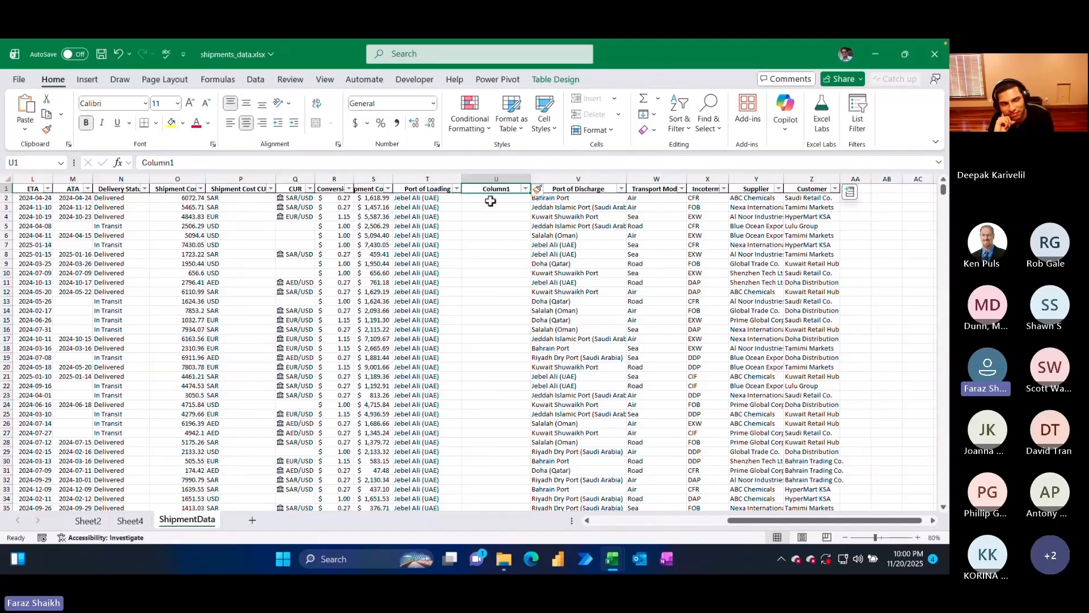
{"action": "key", "text": "Left"}
{"action": "key", "text": "ctrl+c"}
{"action": "key", "text": "Right"}
{"action": "key", "text": "ctrl+v"}
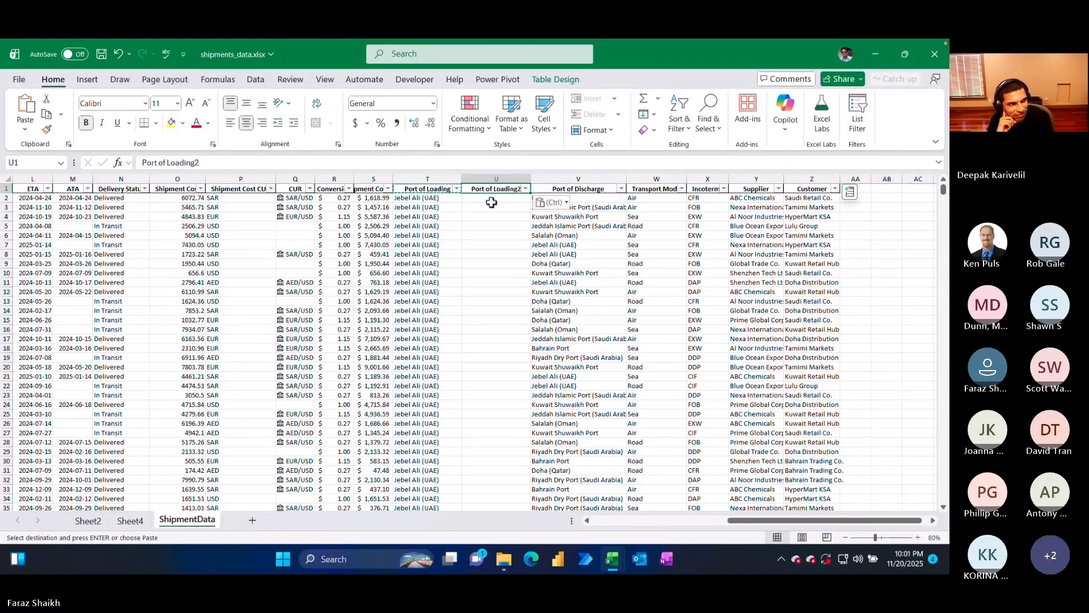
{"action": "type", "text": "Port of C"}
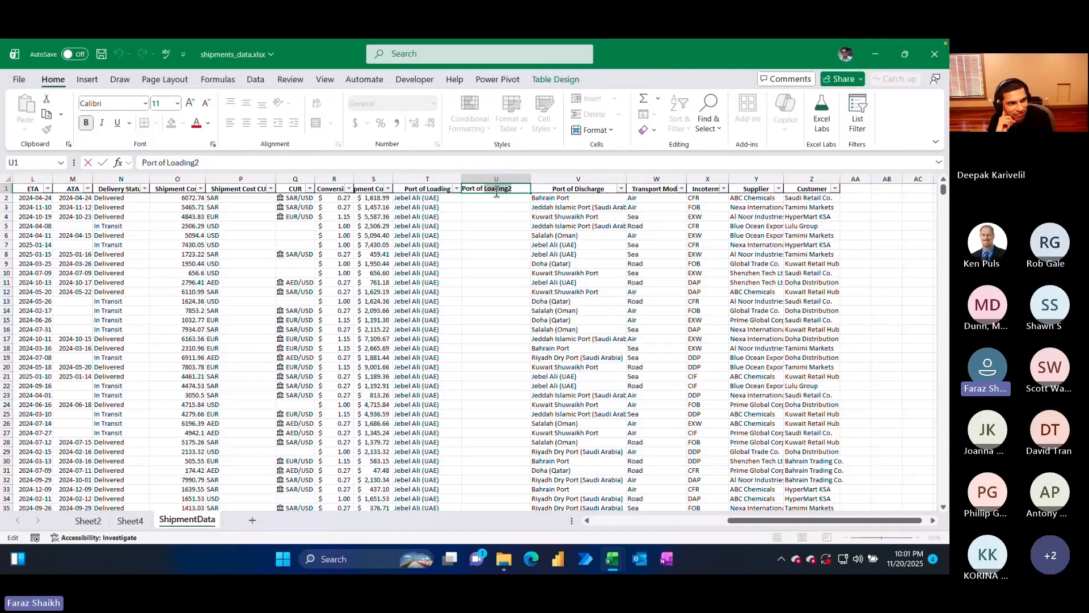
{"action": "key", "text": "Escape"}
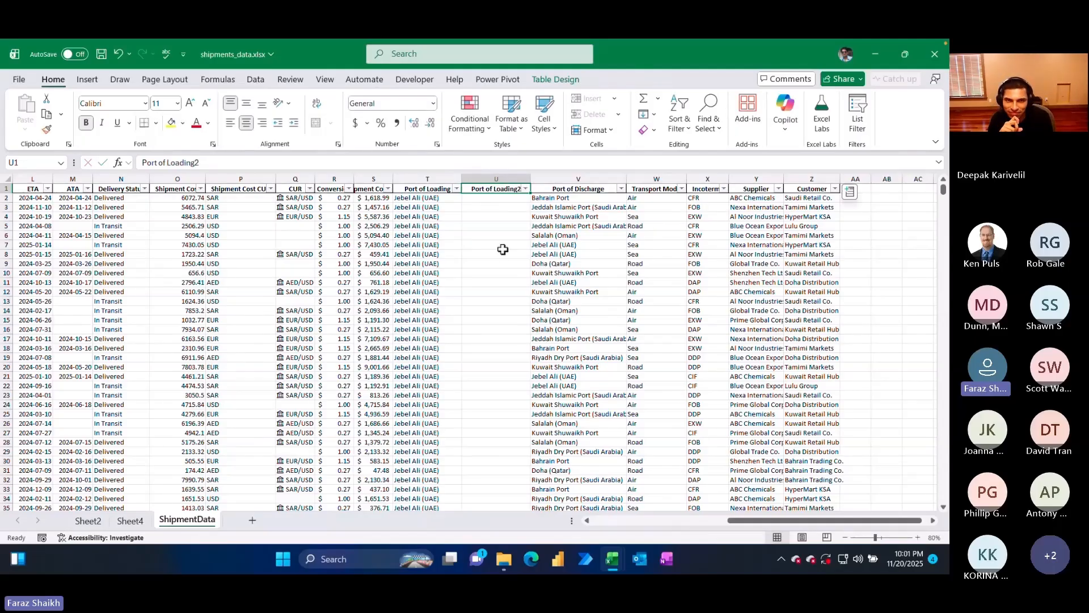
- Name the new column in U1 POL Country
{"action": "type", "text": "POL C"}
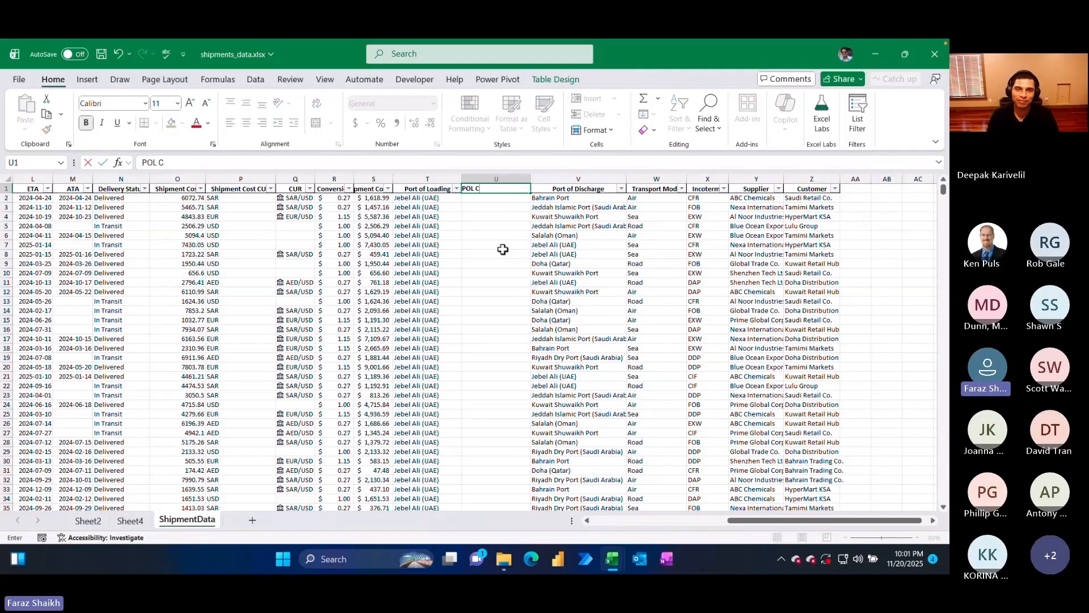
{"action": "type", "text": "ountry"}
{"action": "key", "text": "Return"}
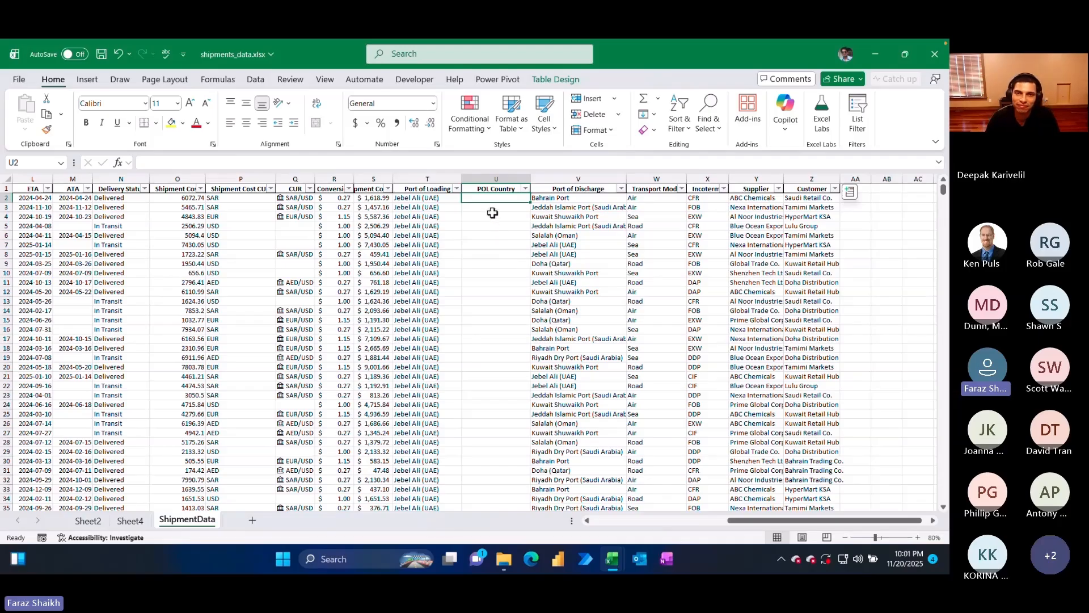
- Ask Copilot: "hey just go to the Port of loading and extract the count name in the POL Country column"
{"action": "left_click", "coordinate": [785, 110]}
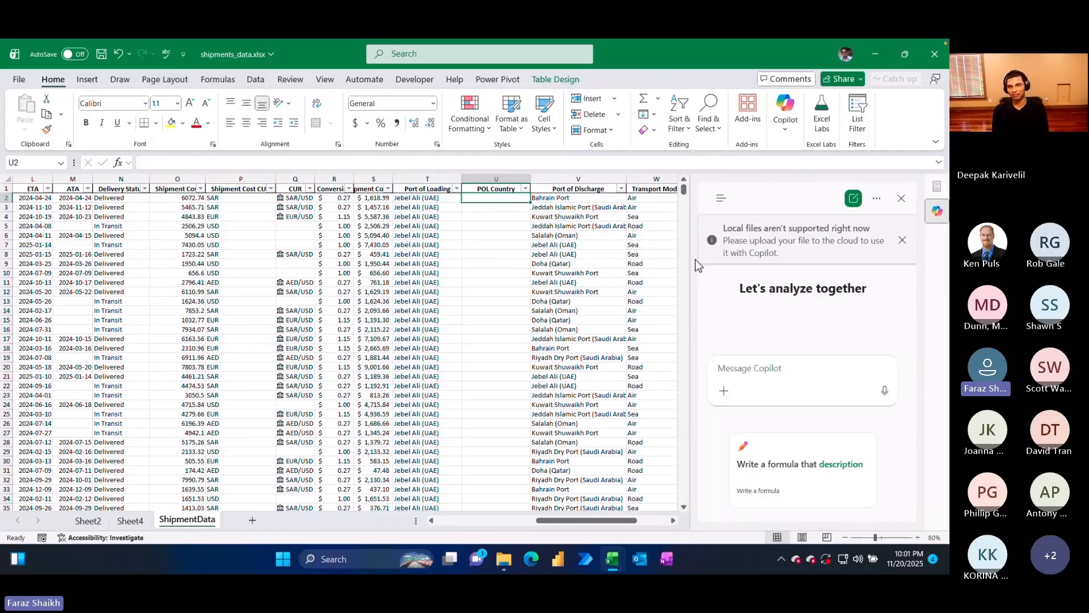
{"action": "left_click", "coordinate": [756, 370]}
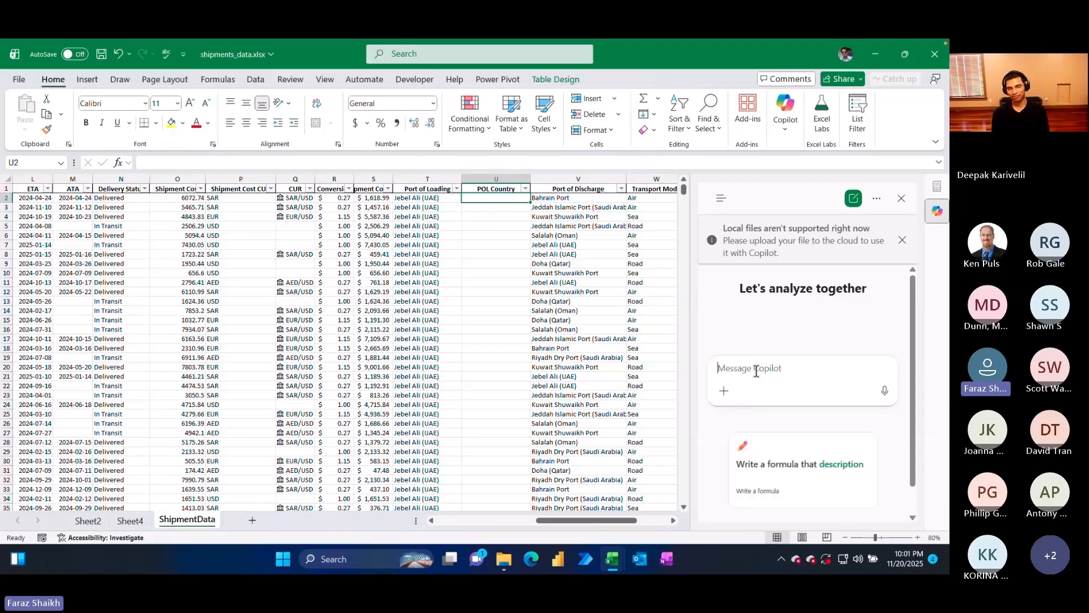
{"action": "type", "text": "hey just "}
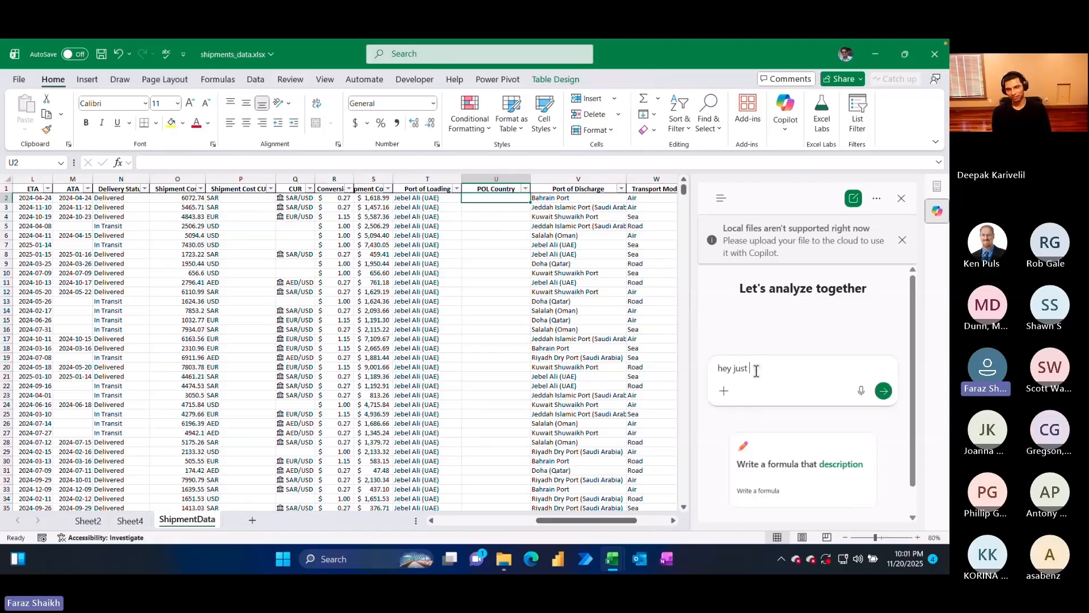
{"action": "type", "text": "go to the"}
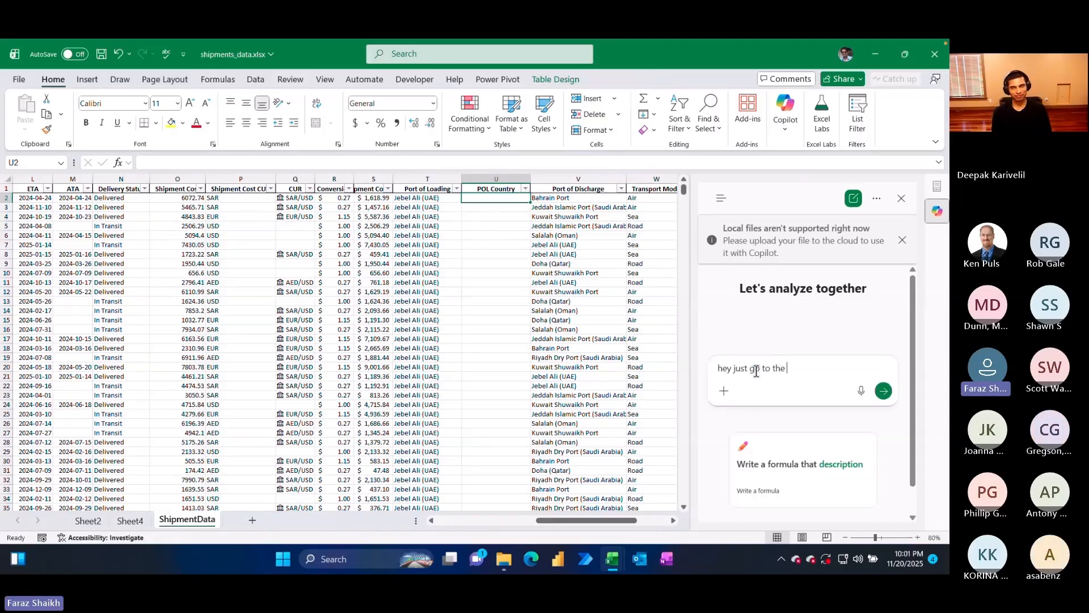
{"action": "type", "text": " Port of load"}
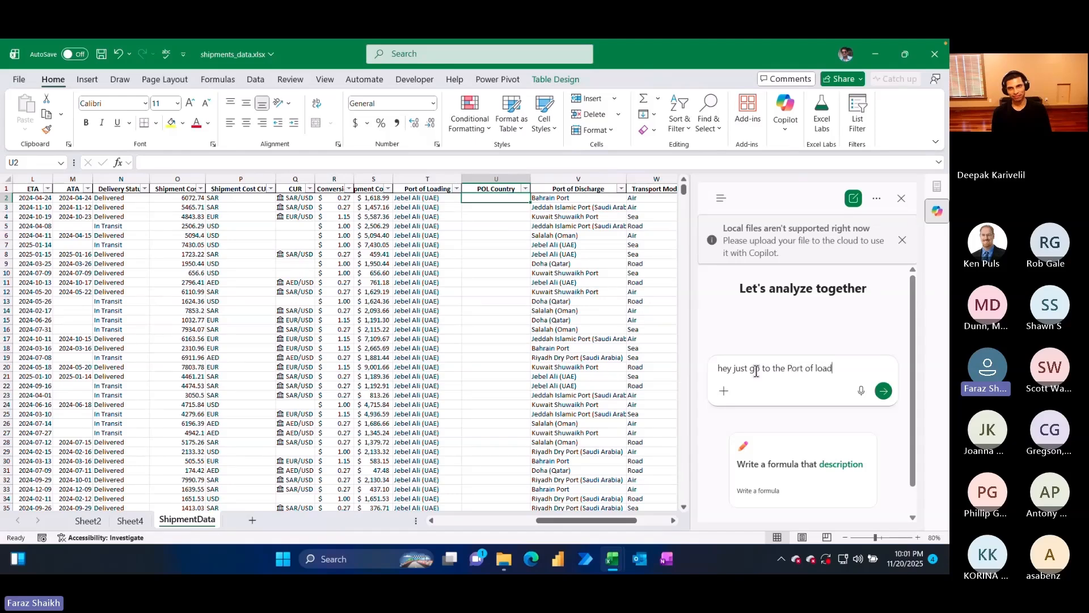
{"action": "type", "text": "ing and extract the count name in th"}
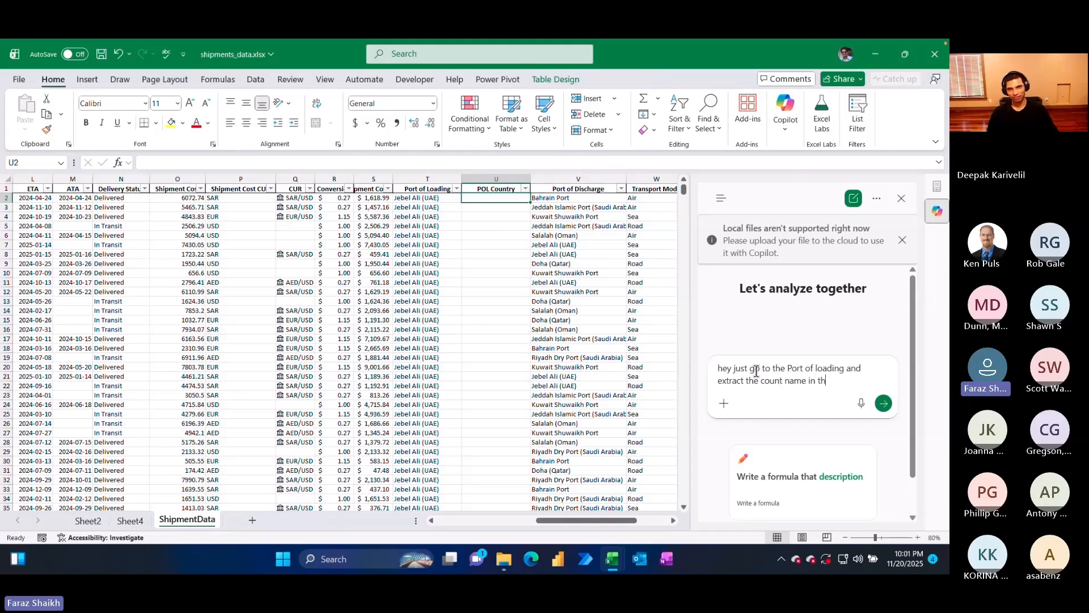
{"action": "type", "text": "e POL Country "}
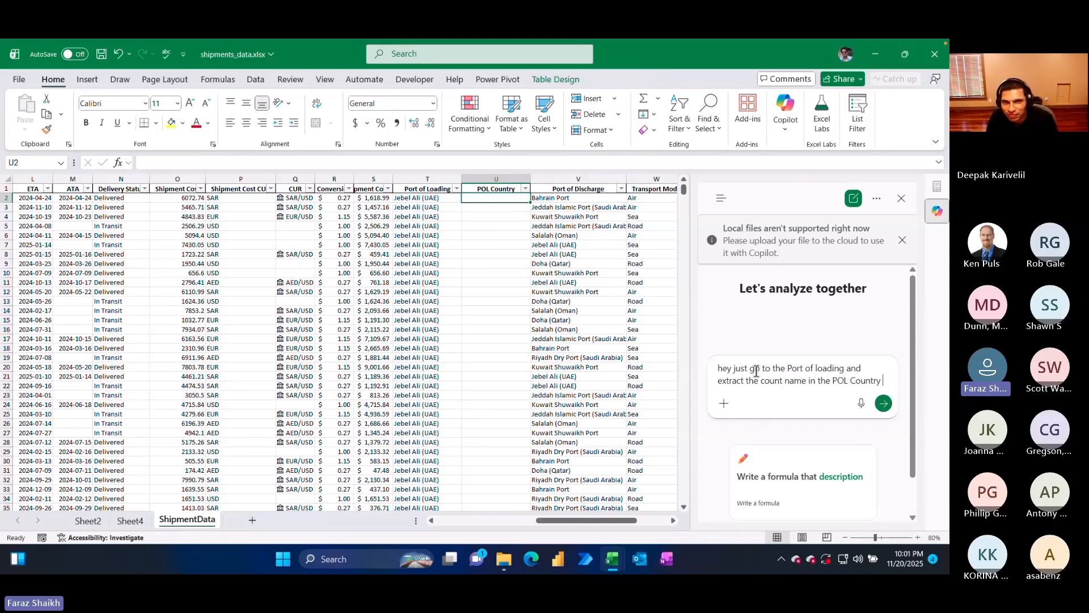
{"action": "type", "text": "column"}
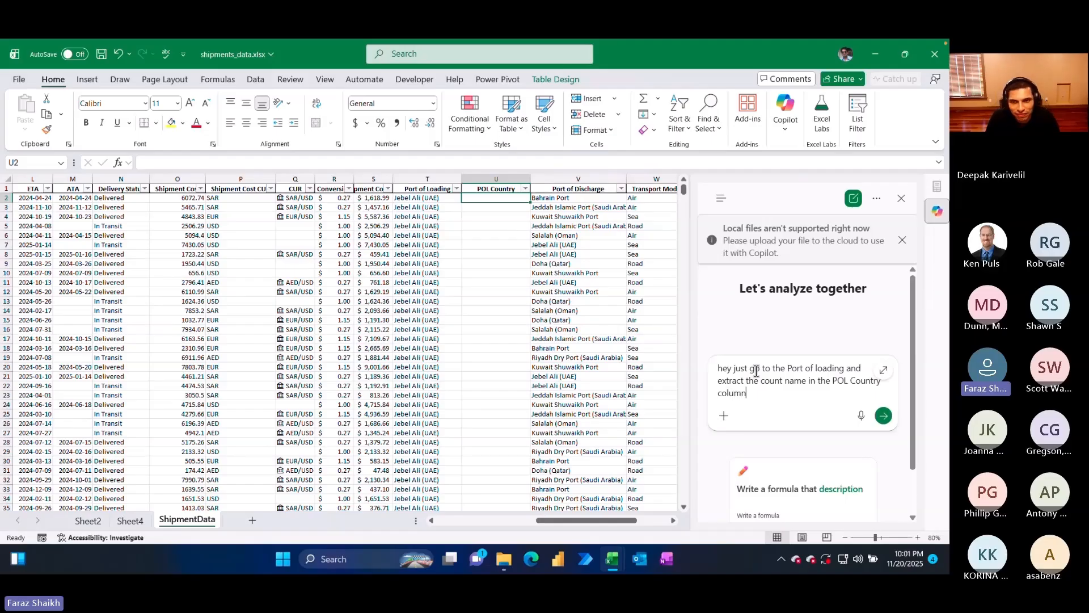
{"action": "left_click", "coordinate": [883, 416]}
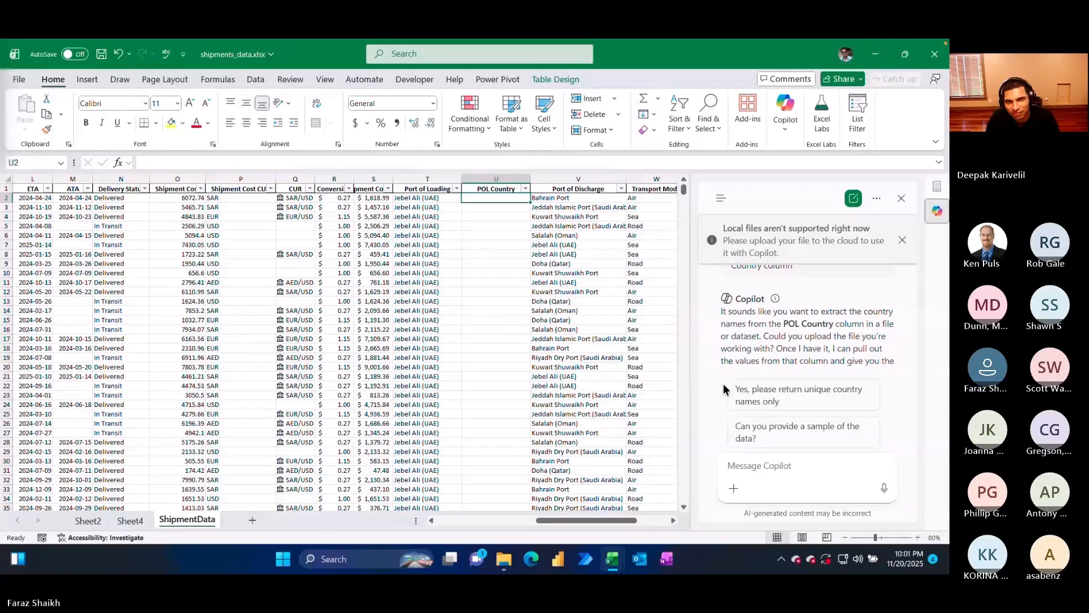
- Read through Copilot's reply and dismiss the notice about local files
{"action": "left_click", "coordinate": [756, 318]}
{"action": "scroll", "coordinate": [907, 314], "scroll_direction": "down", "scroll_amount": 2}
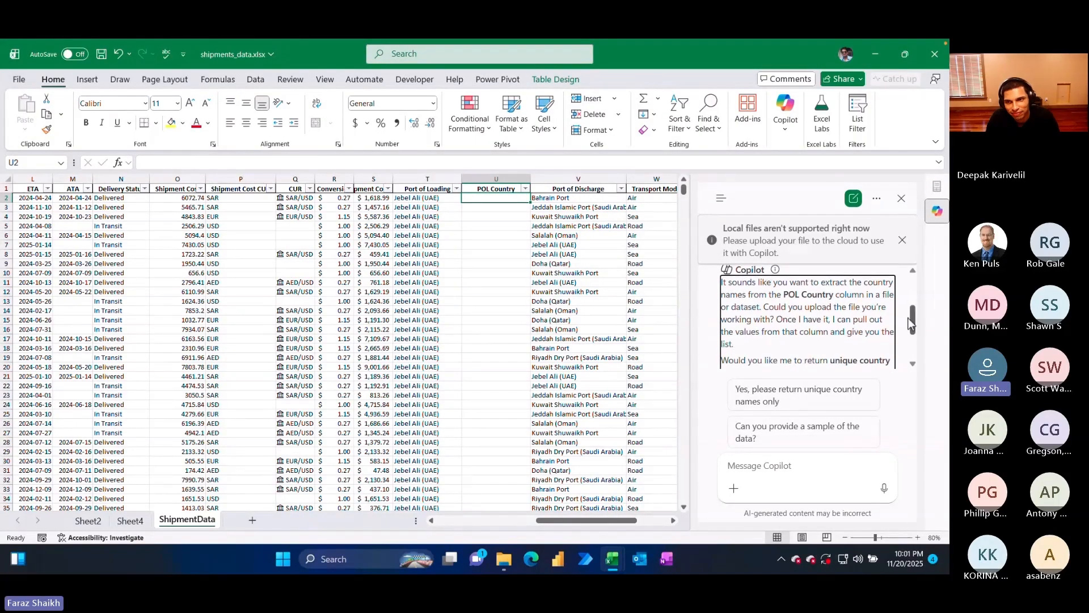
{"action": "left_click", "coordinate": [902, 240]}
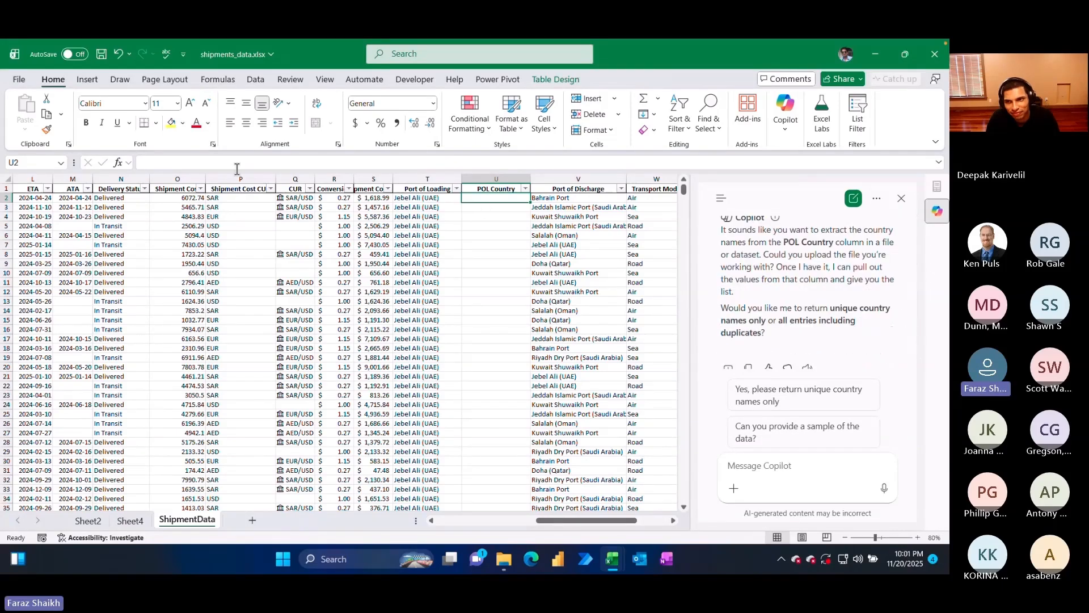
- Upload shipments_data.xlsx from the Desktop to the cloud so that AutoSave is turned on
{"action": "left_click", "coordinate": [76, 55]}
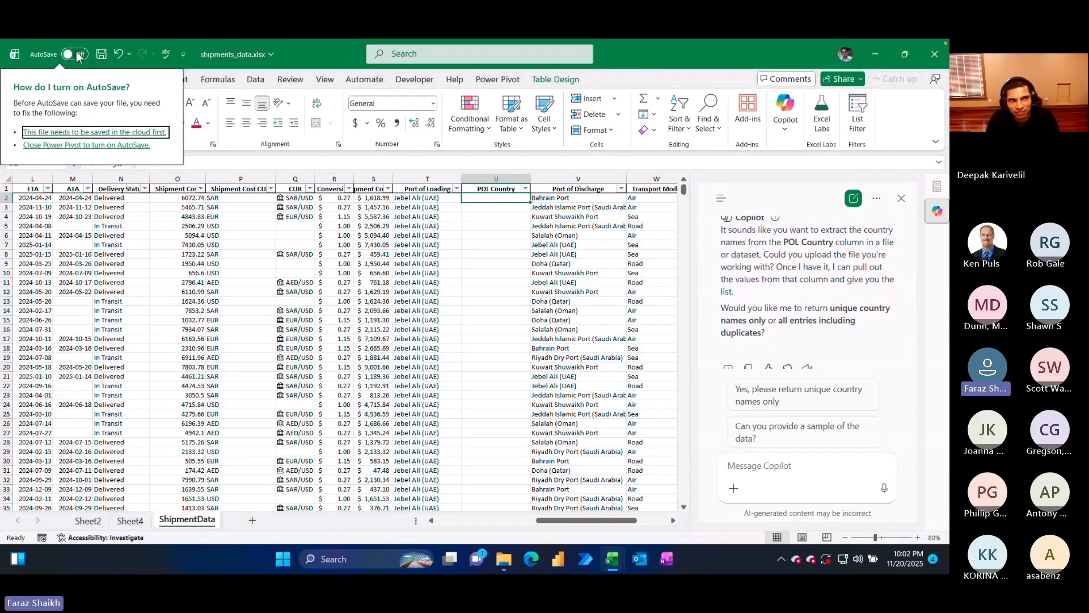
{"action": "left_click", "coordinate": [266, 64]}
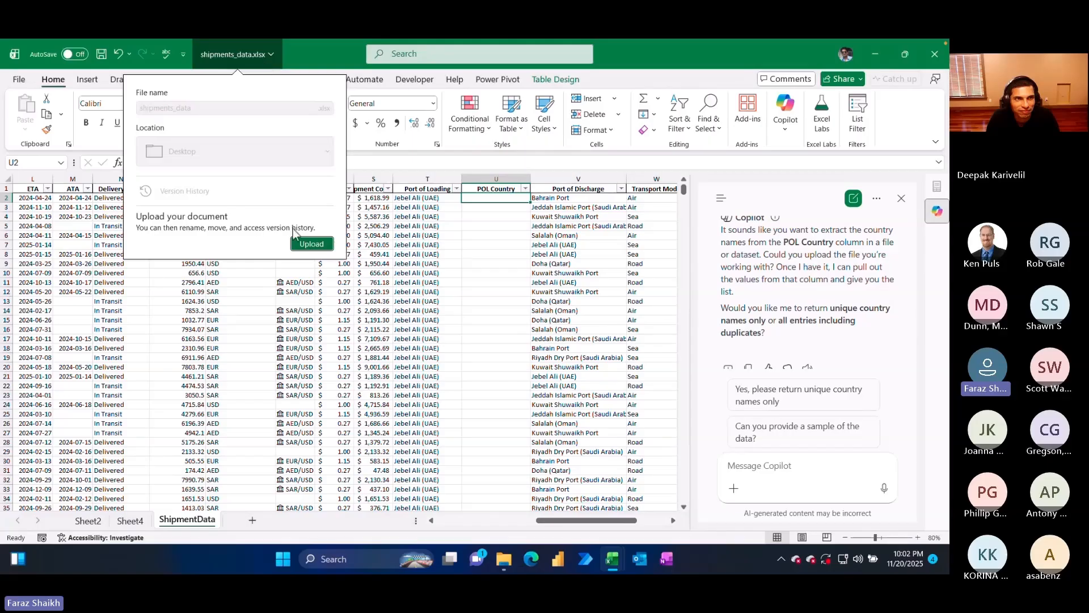
{"action": "left_click", "coordinate": [312, 244]}
{"action": "left_click", "coordinate": [435, 248]}
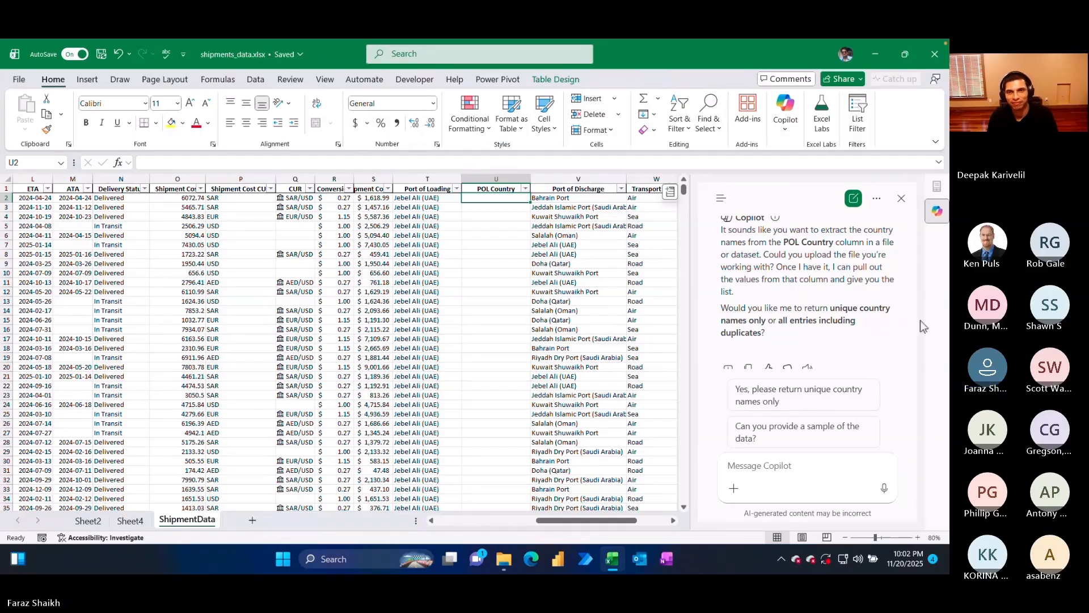
- Reread Copilot's reply and copy the text "Jebel Ali (UAE)" from Port of Loading cell T2
{"action": "scroll", "coordinate": [910, 305], "scroll_direction": "up", "scroll_amount": 2}
{"action": "scroll", "coordinate": [909, 300], "scroll_direction": "up", "scroll_amount": 1}
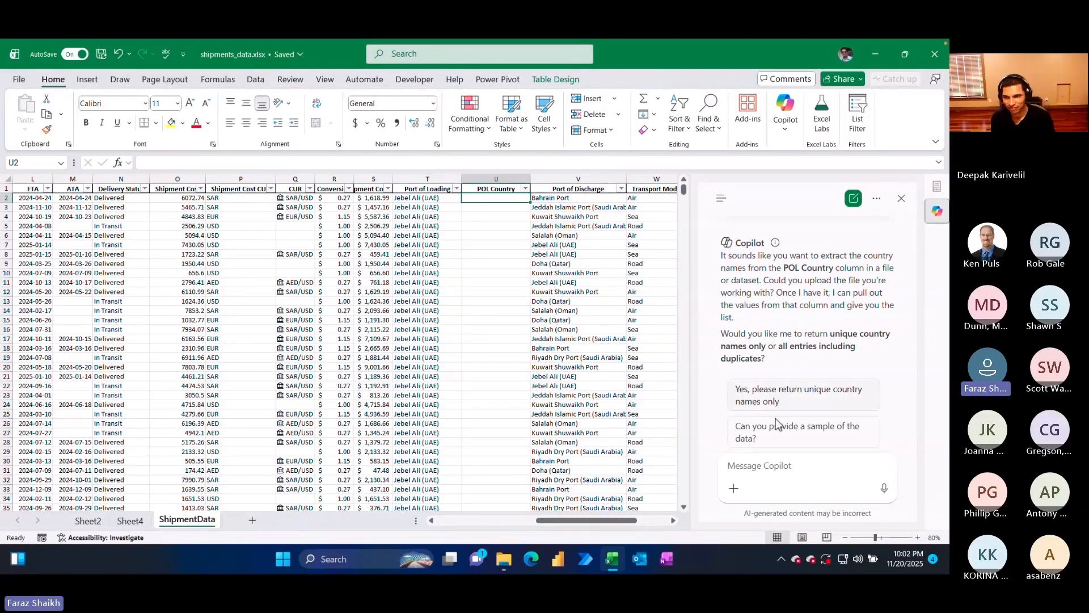
{"action": "left_click", "coordinate": [783, 464]}
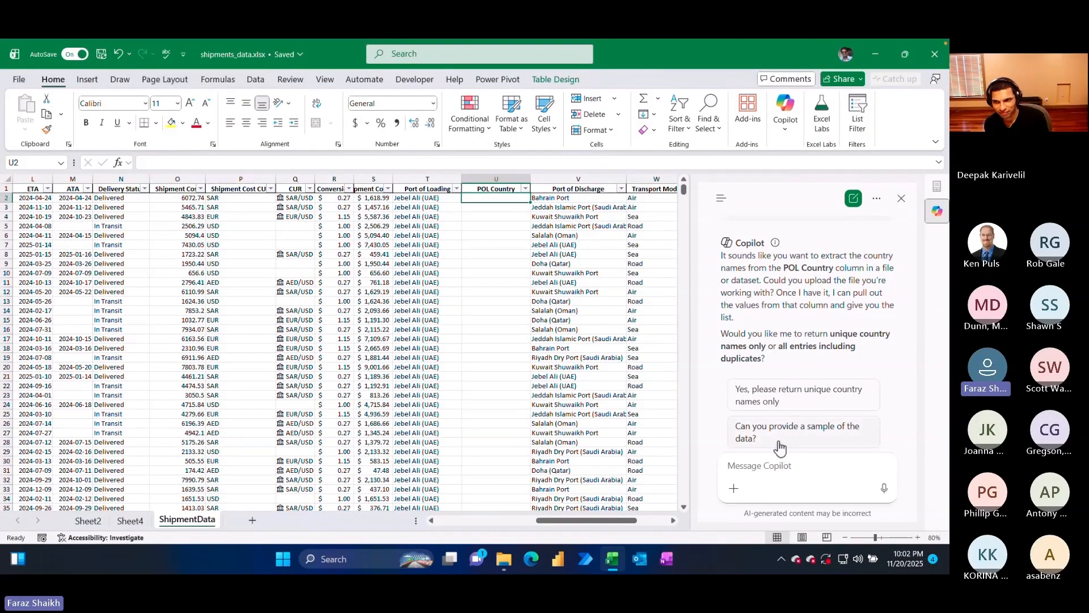
{"action": "left_click", "coordinate": [434, 199]}
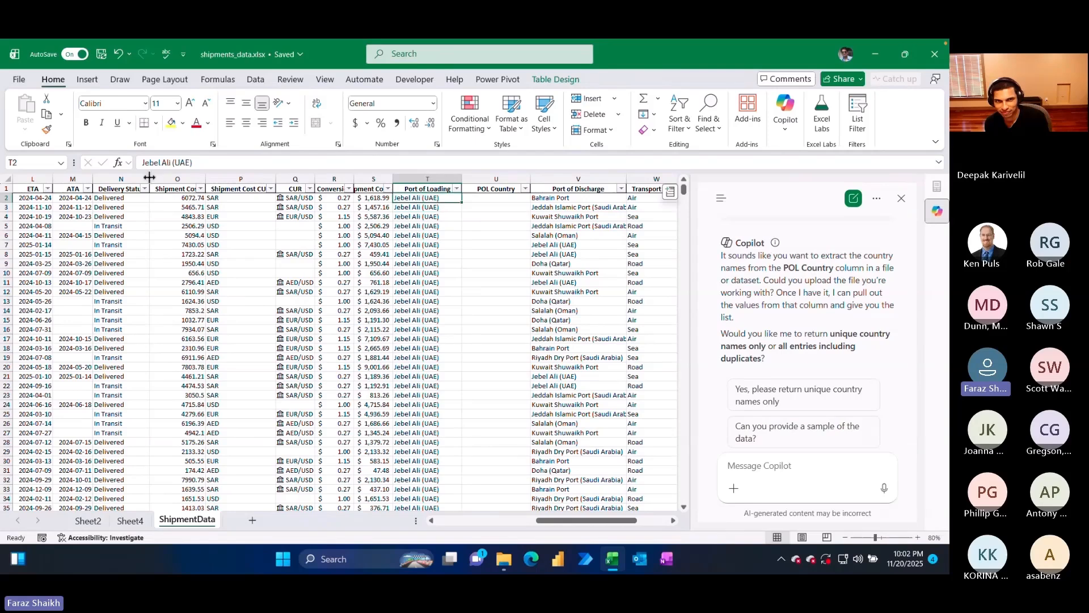
{"action": "left_click", "coordinate": [214, 164]}
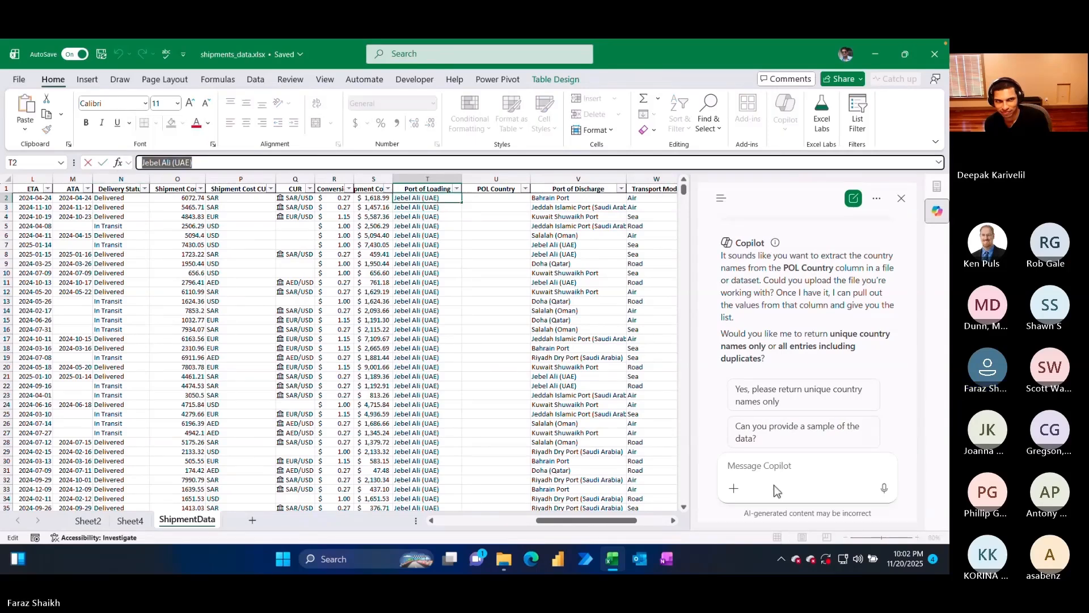
- Send Copilot "Jebel Ali (UAE) i need you to extract only UAE, this is the example" and review the formula it suggests
{"action": "left_click", "coordinate": [762, 465]}
{"action": "type", "text": "Jebel Ali (UAE)"}
{"action": "type", "text": "i"}
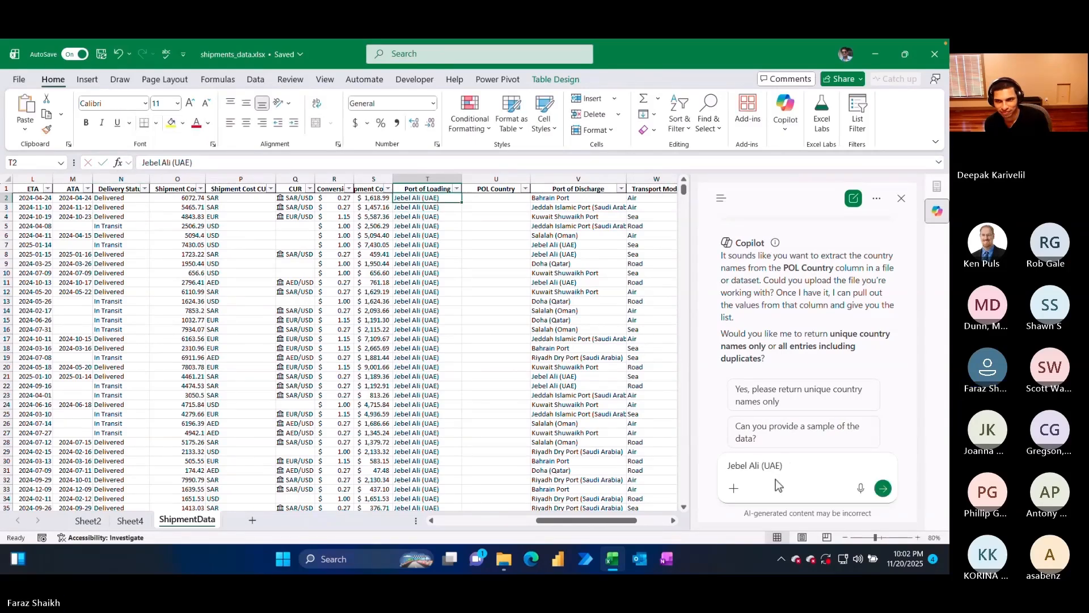
{"action": "type", "text": " need you "}
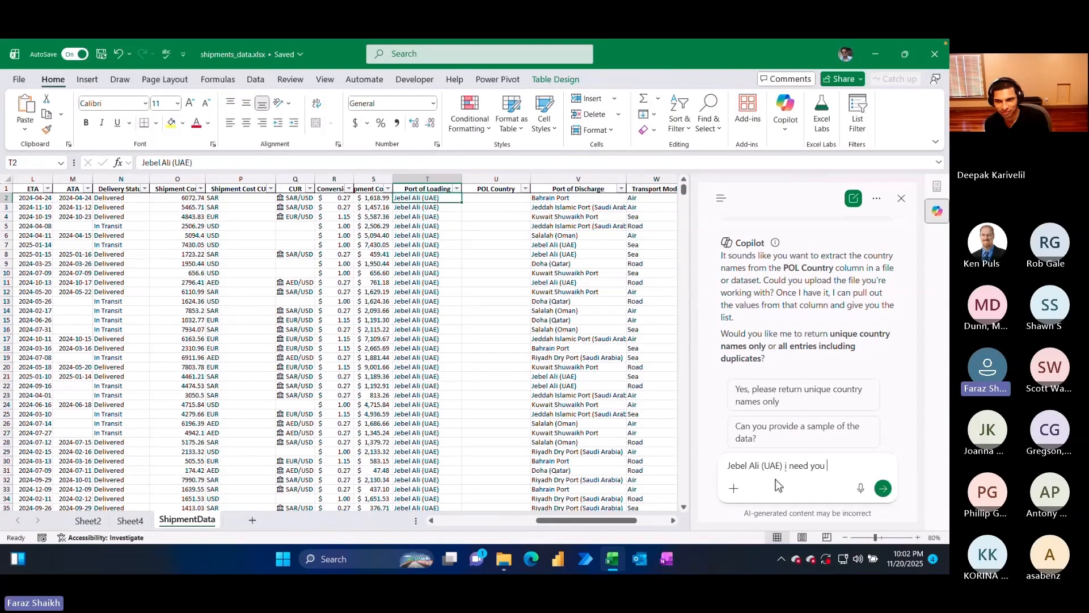
{"action": "type", "text": "to extract only UAR"}
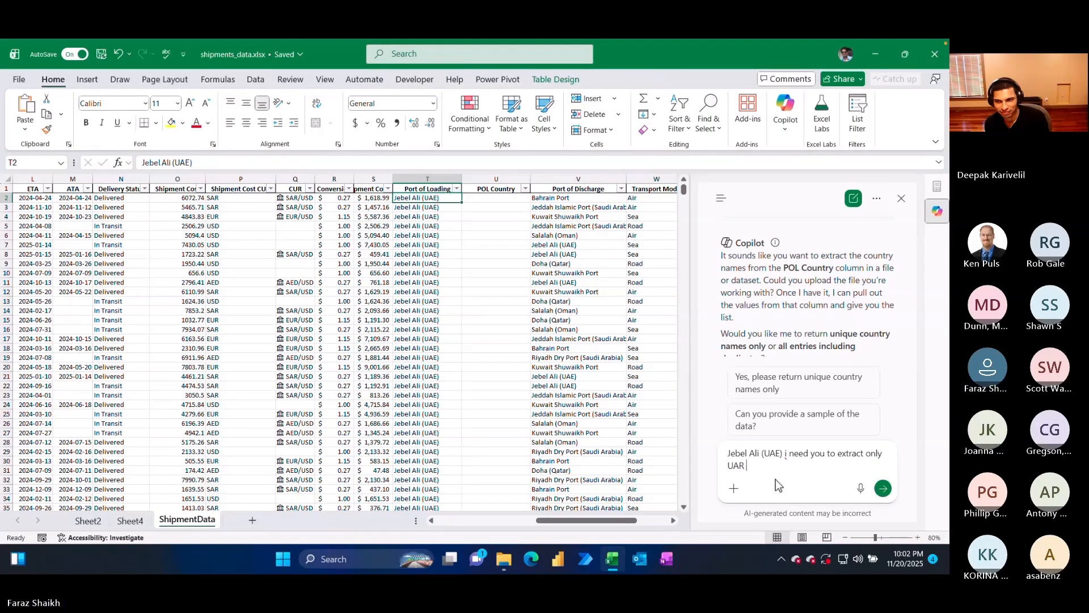
{"action": "key", "text": "BackSpace"}
{"action": "type", "text": "E"}
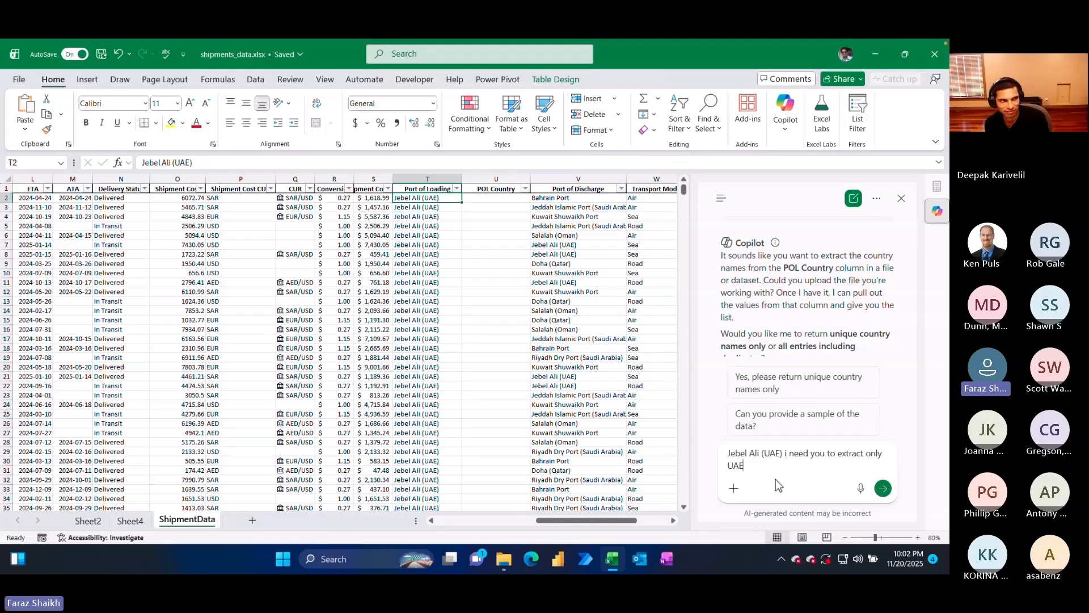
{"action": "type", "text": ", this is"}
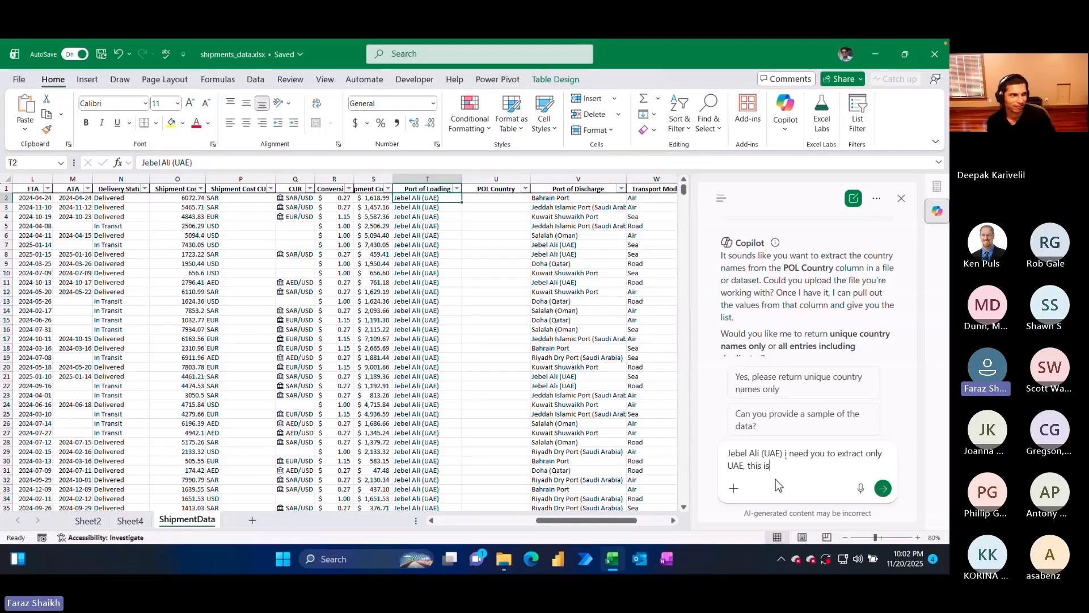
{"action": "type", "text": " the example"}
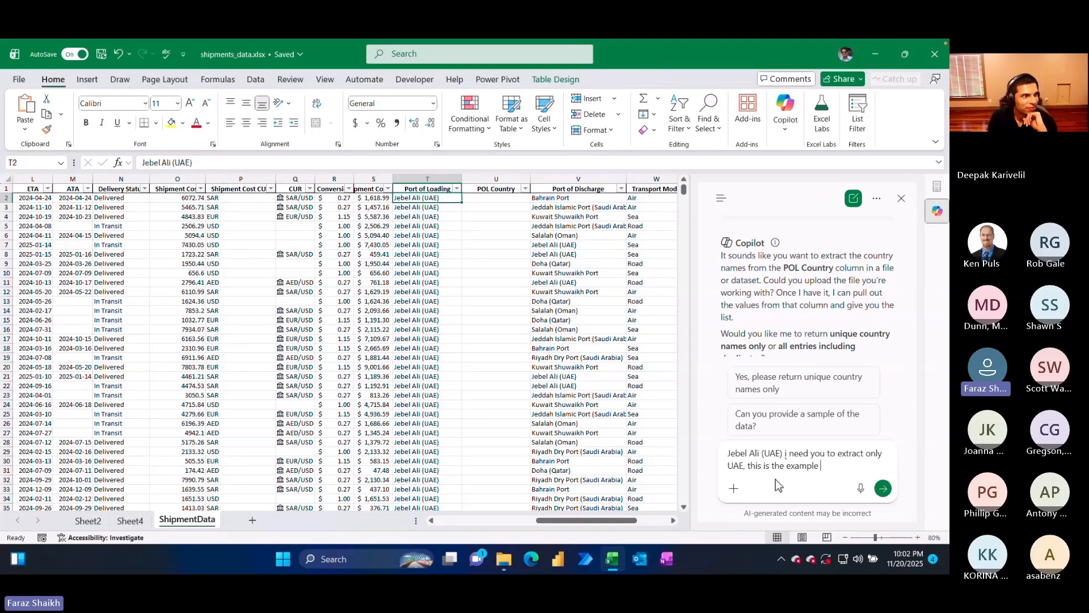
{"action": "key", "text": "Return"}
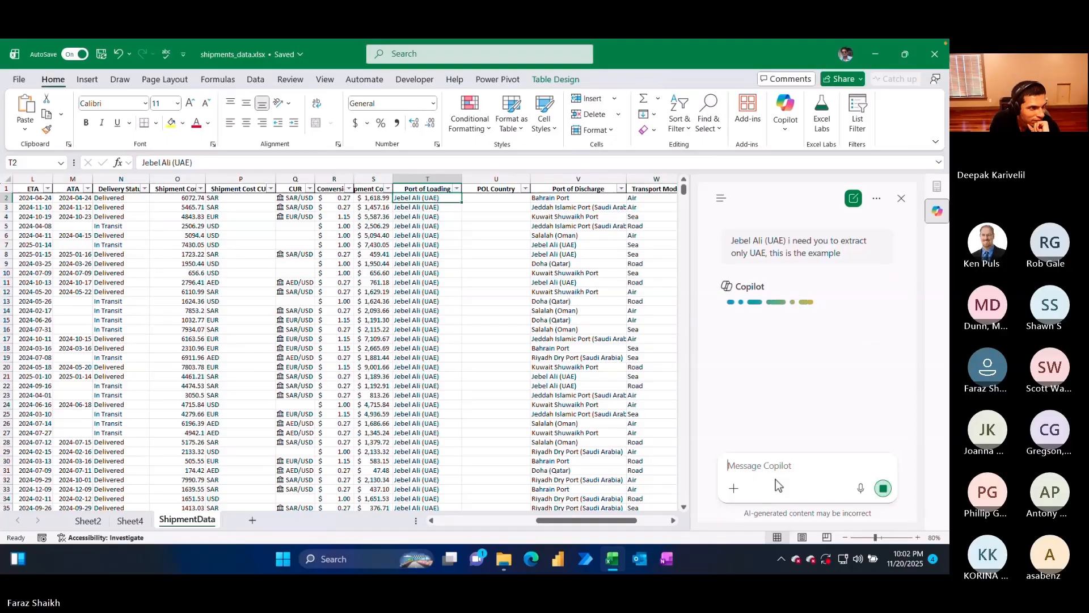
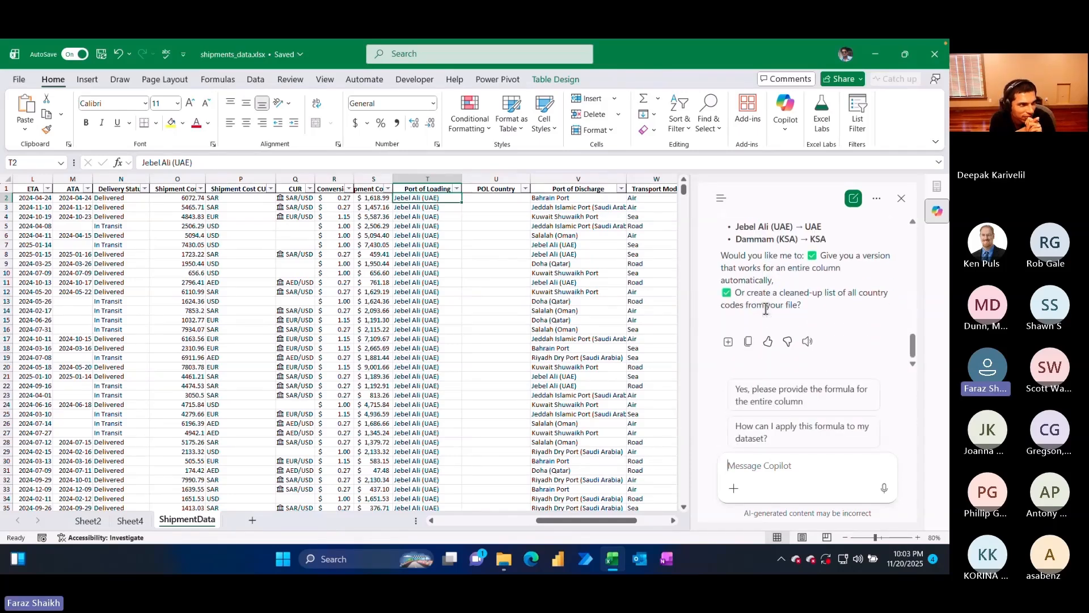
{"action": "scroll", "coordinate": [763, 304], "scroll_direction": "up", "scroll_amount": 3}
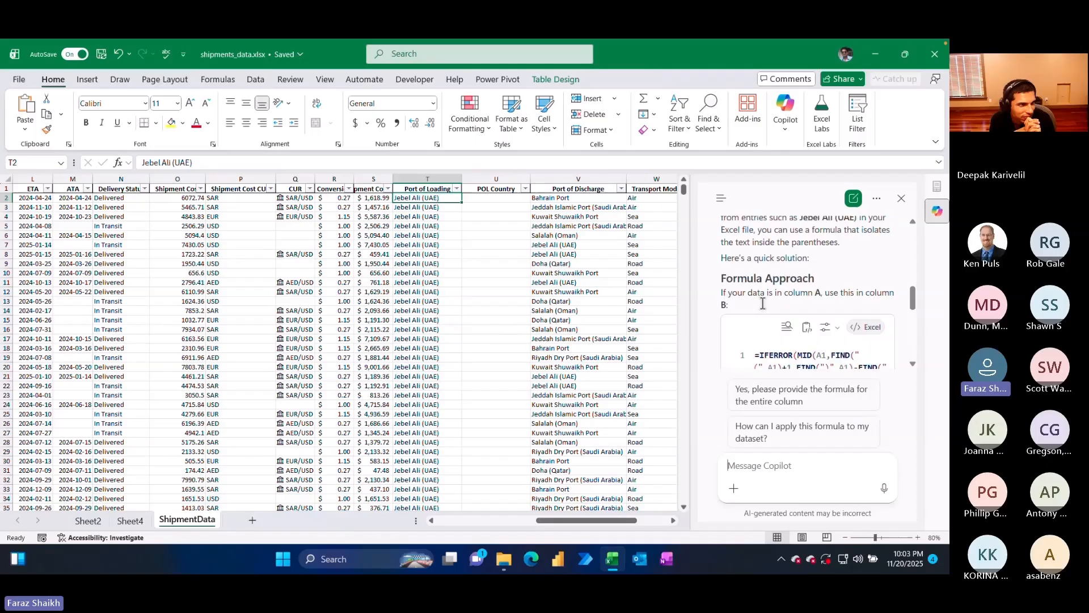
{"action": "left_click", "coordinate": [502, 199]}
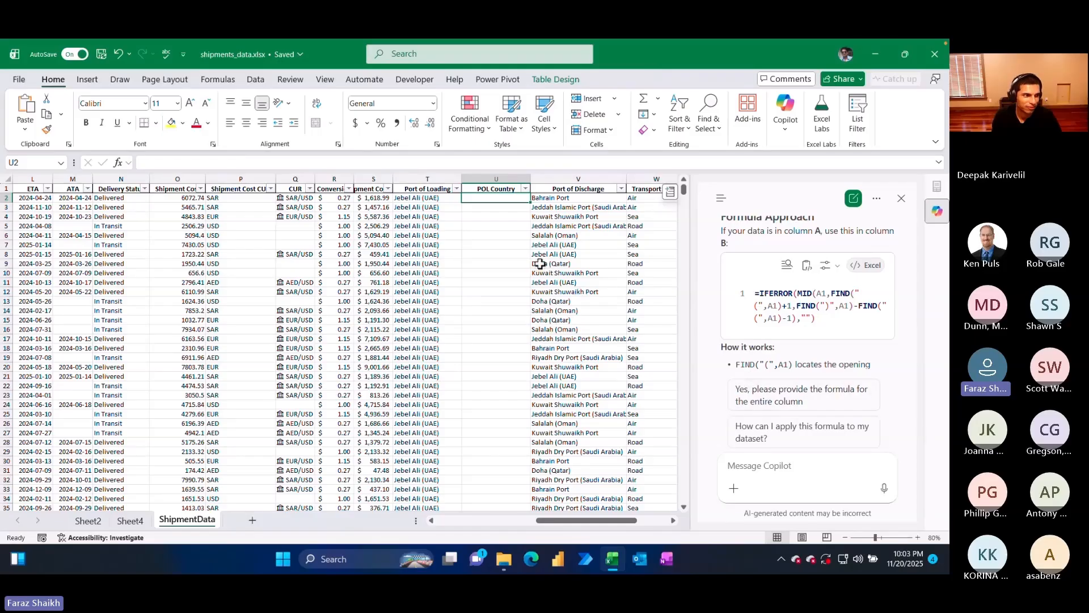
{"action": "type", "text": "=te"}
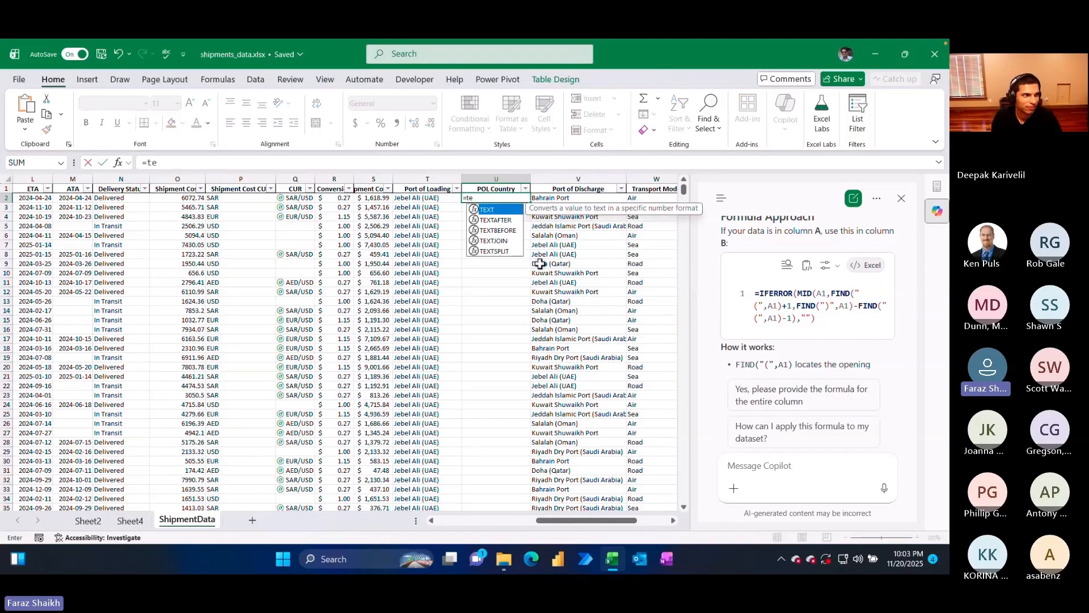
{"action": "key", "text": "Escape"}
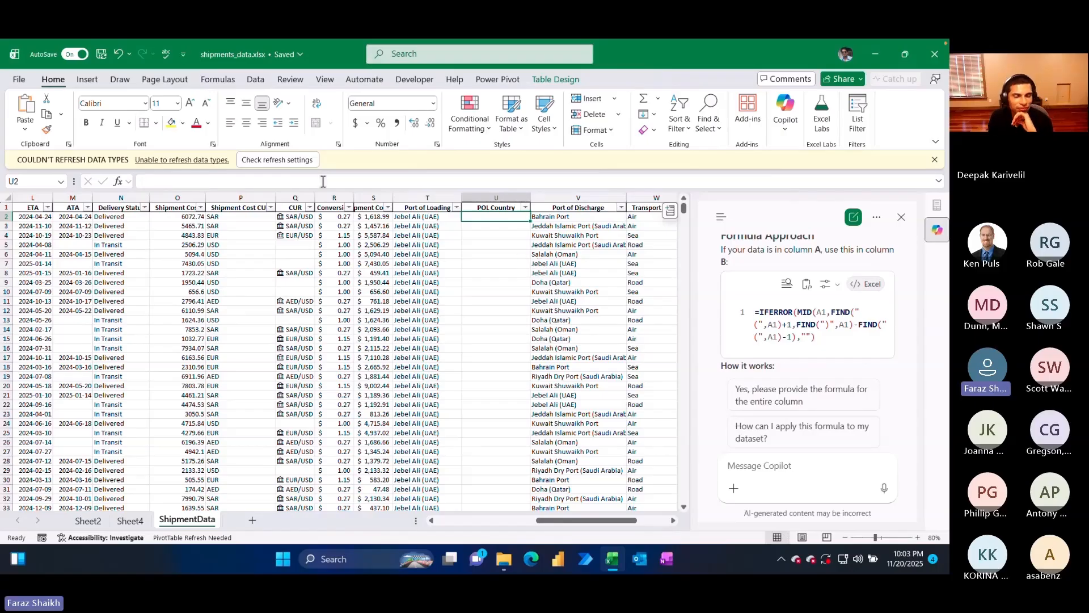
- Dismiss the data types refresh notice and enter UAE in U2 as the first POL Country value
{"action": "left_click", "coordinate": [284, 160]}
{"action": "left_click", "coordinate": [912, 211]}
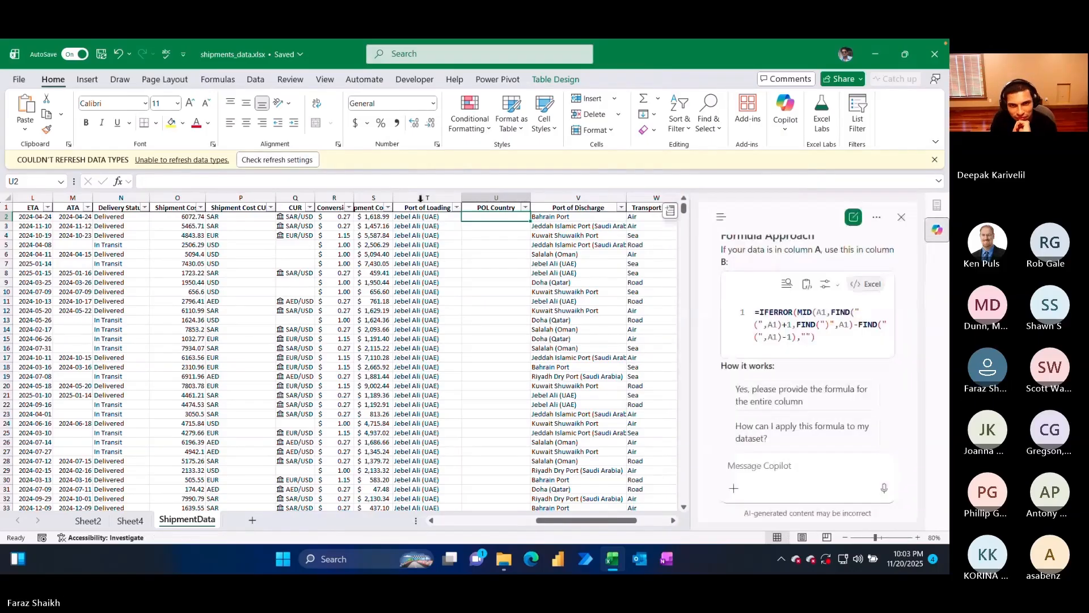
{"action": "left_click", "coordinate": [935, 160]}
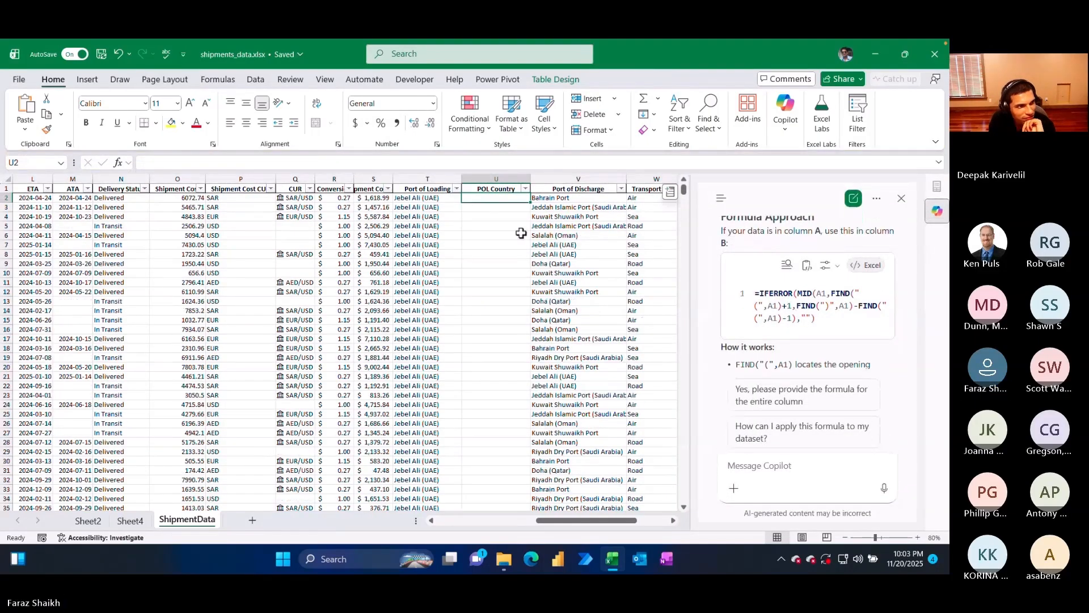
{"action": "type", "text": "UAE"}
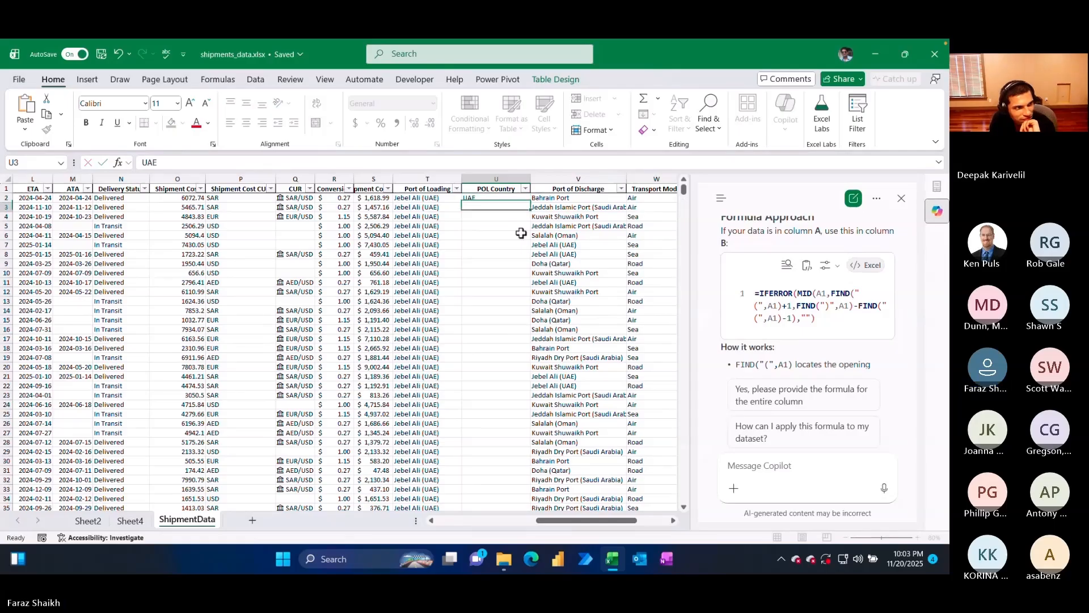
- Enter UAE as the first POL Country value, Flash Fill the rest of the column, and review the filled rows
{"action": "key", "text": "Return"}
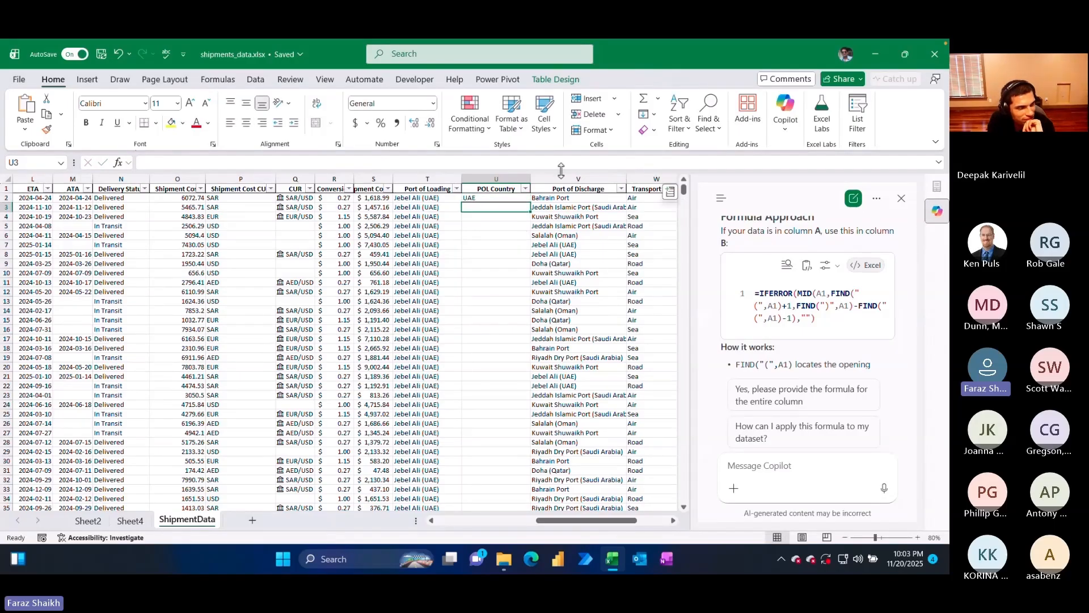
{"action": "key", "text": "ctrl+e"}
{"action": "scroll", "coordinate": [484, 276], "scroll_direction": "down", "scroll_amount": 2}
{"action": "scroll", "coordinate": [484, 276], "scroll_direction": "down", "scroll_amount": 20}
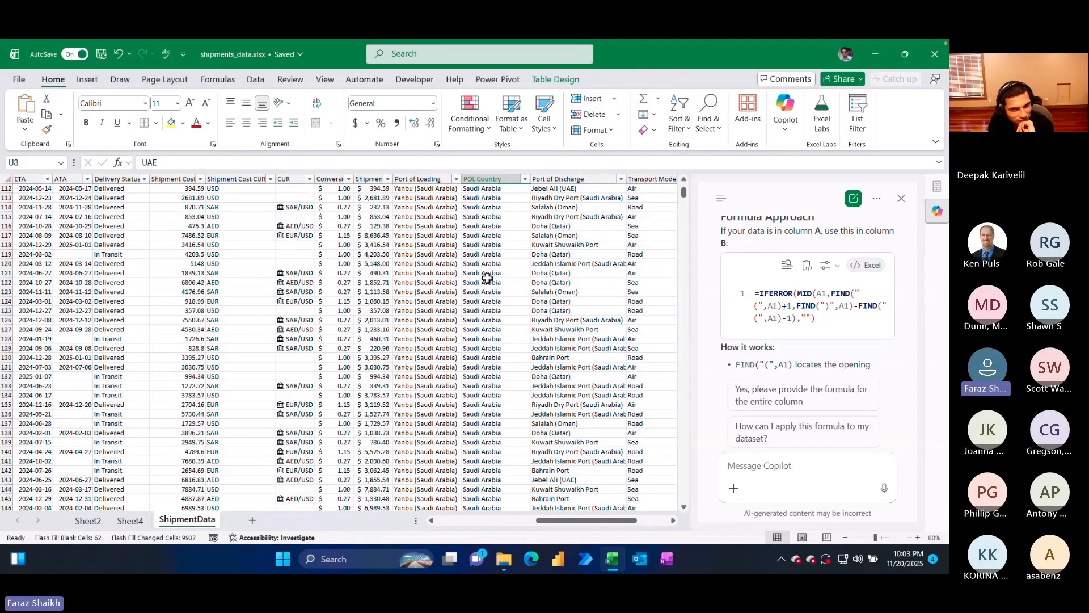
{"action": "scroll", "coordinate": [487, 278], "scroll_direction": "down", "scroll_amount": 20}
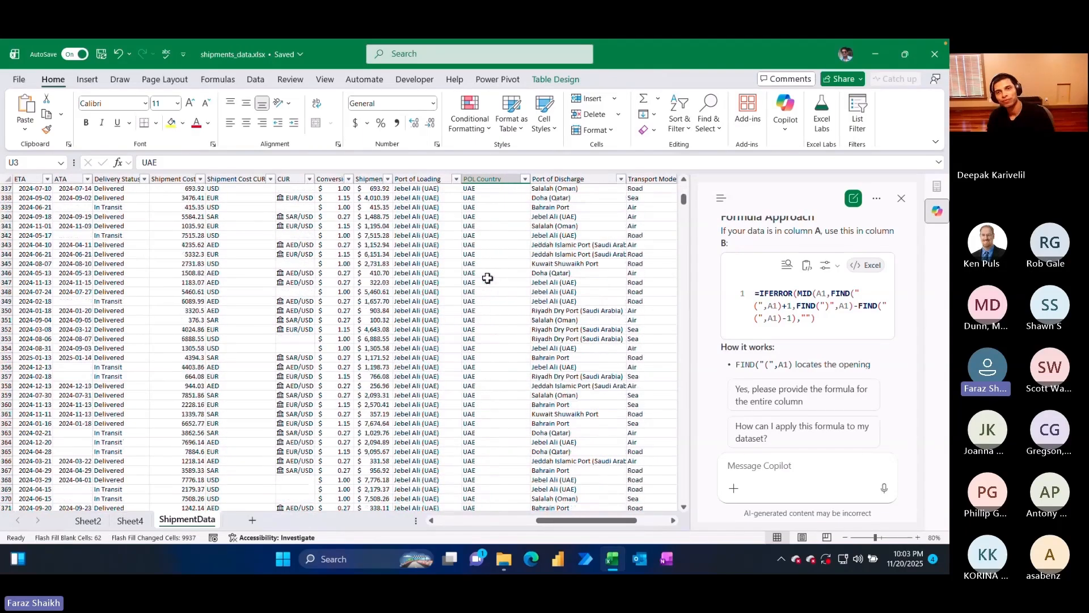
{"action": "scroll", "coordinate": [488, 277], "scroll_direction": "down", "scroll_amount": 20}
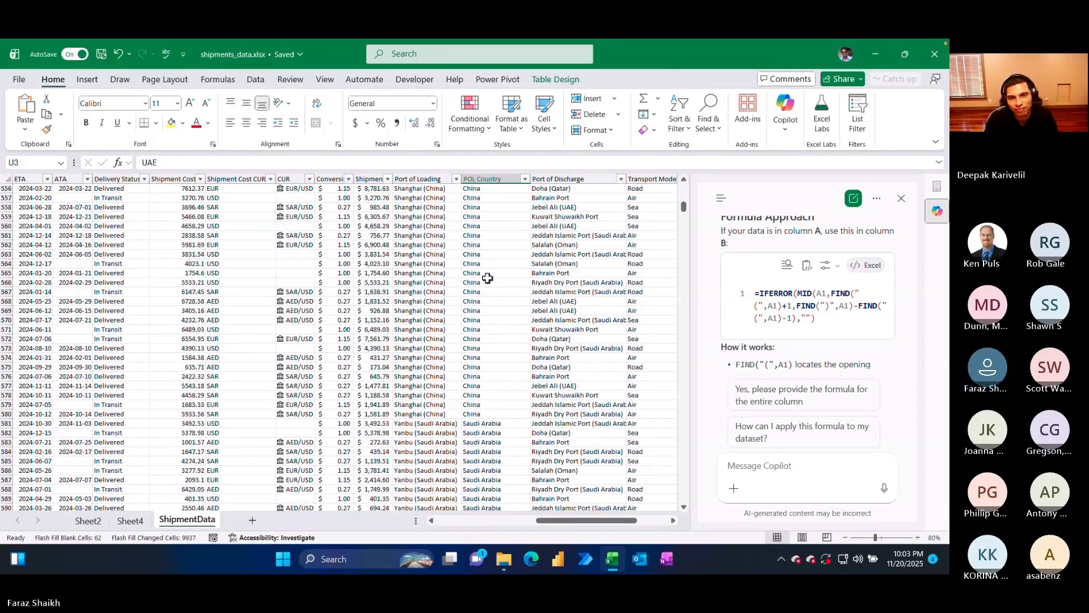
- Close the Copilot pane and slightly narrow the POL Country column
{"action": "left_click_drag", "start_coordinate": [684, 206], "coordinate": [685, 181]}
{"action": "scroll", "coordinate": [744, 238], "scroll_direction": "up", "scroll_amount": 4}
{"action": "scroll", "coordinate": [744, 238], "scroll_direction": "up", "scroll_amount": 3}
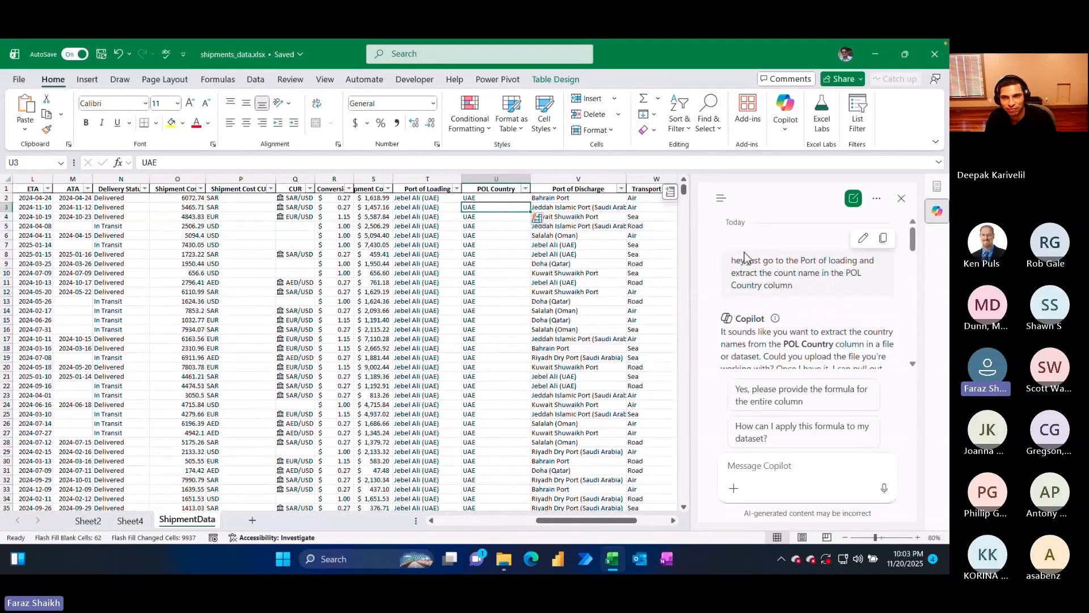
{"action": "left_click", "coordinate": [901, 199]}
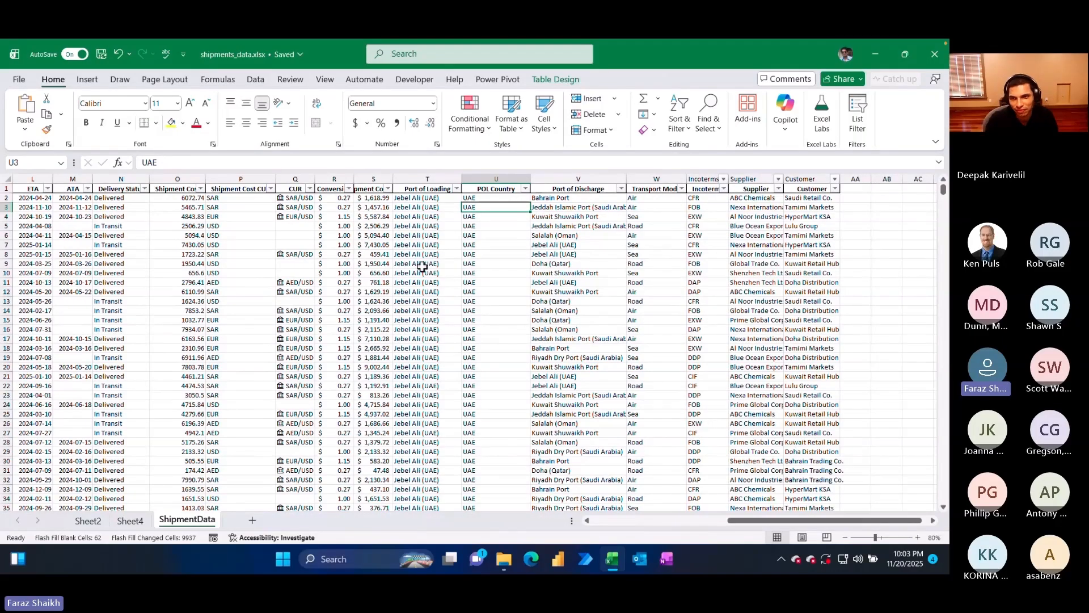
{"action": "left_click_drag", "start_coordinate": [531, 181], "coordinate": [523, 180]}
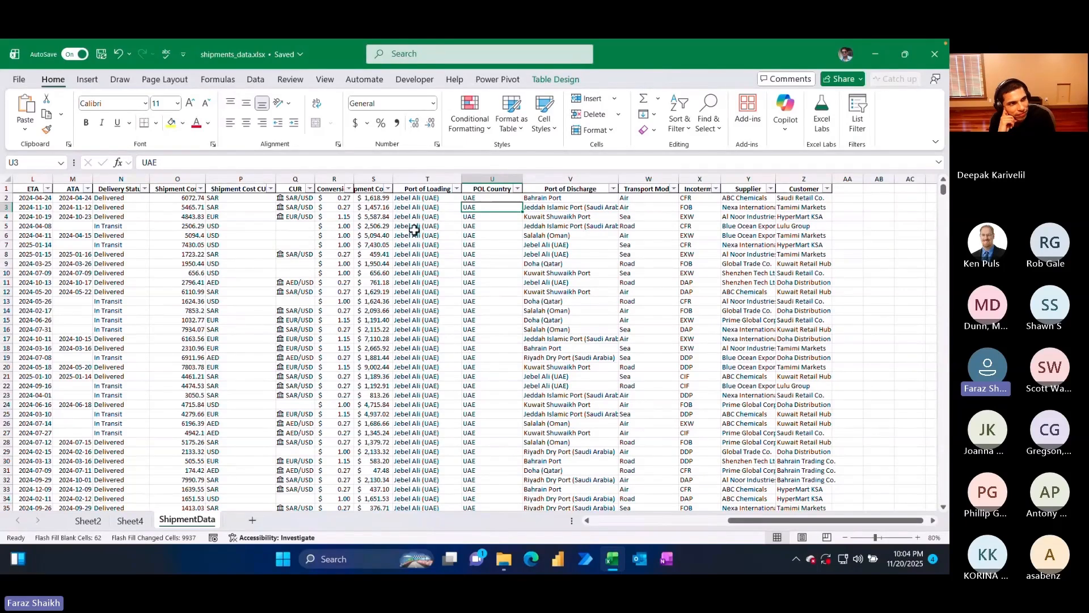
- Insert a blank table column before Shipment Cost in ShipmentData and select its first data cell
{"action": "left_click", "coordinate": [171, 235]}
{"action": "left_click", "coordinate": [174, 180]}
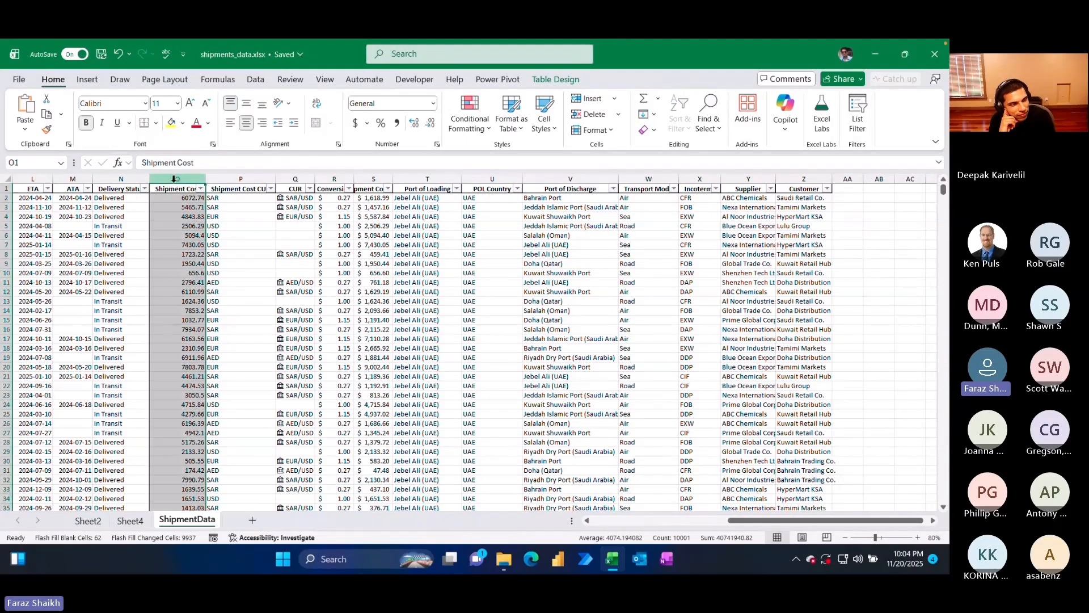
{"action": "right_click", "coordinate": [174, 179]}
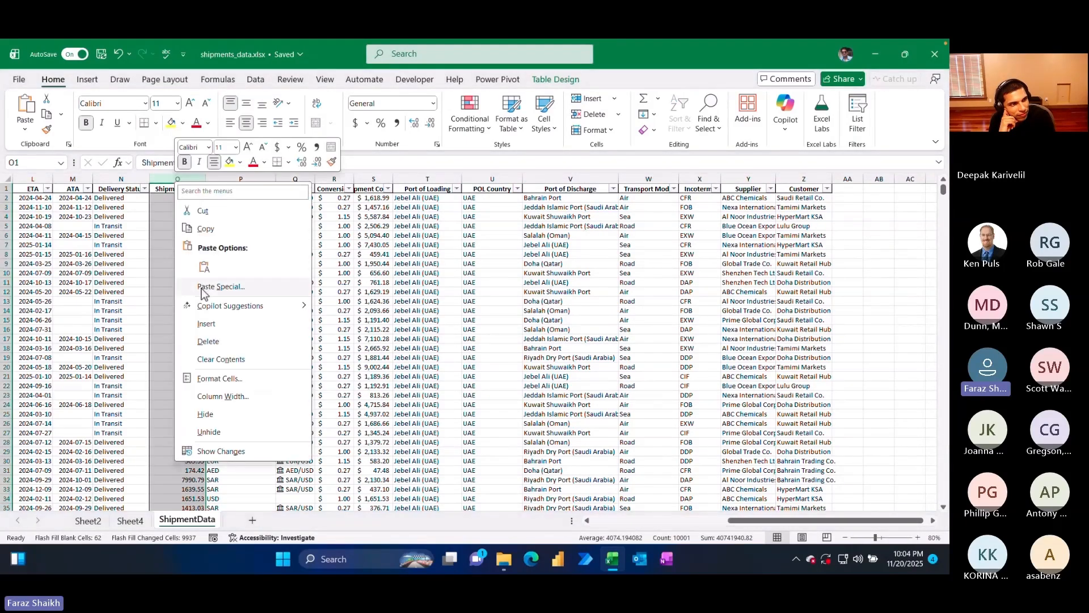
{"action": "left_click", "coordinate": [206, 324]}
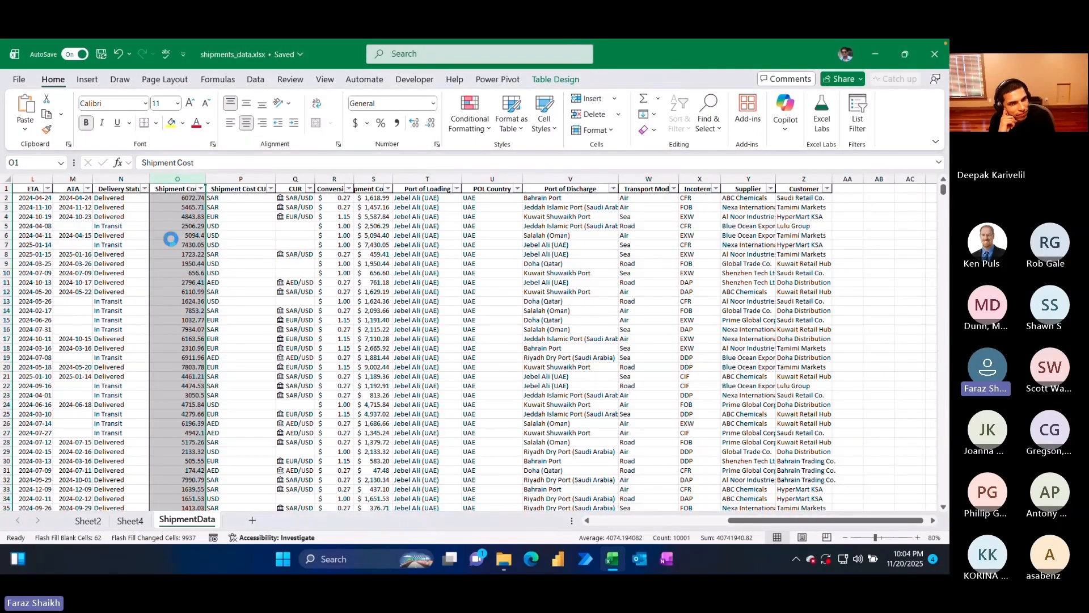
{"action": "left_click", "coordinate": [130, 519]}
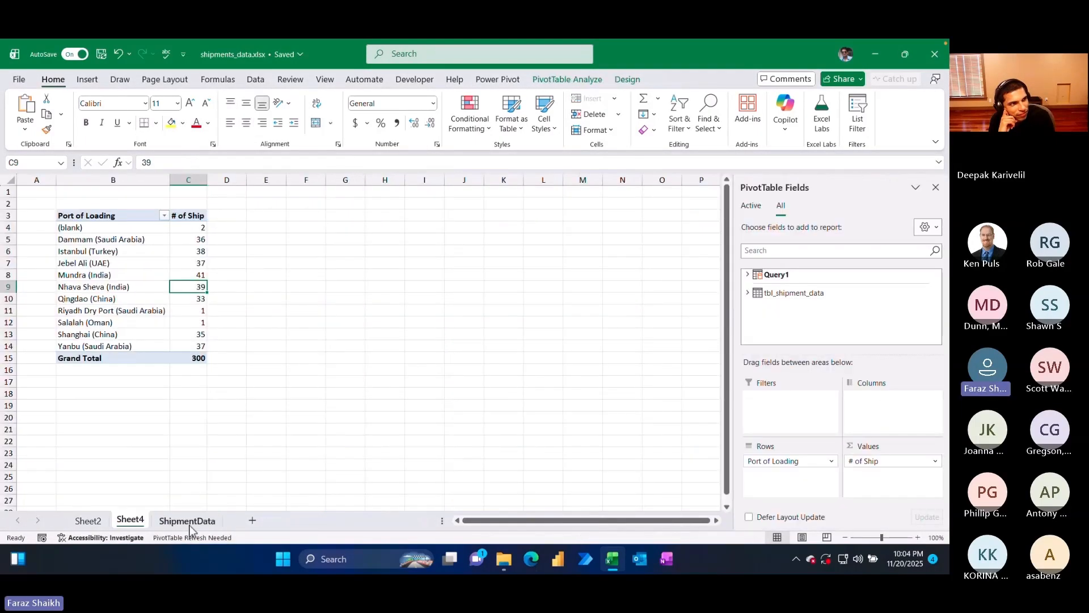
{"action": "left_click", "coordinate": [188, 520]}
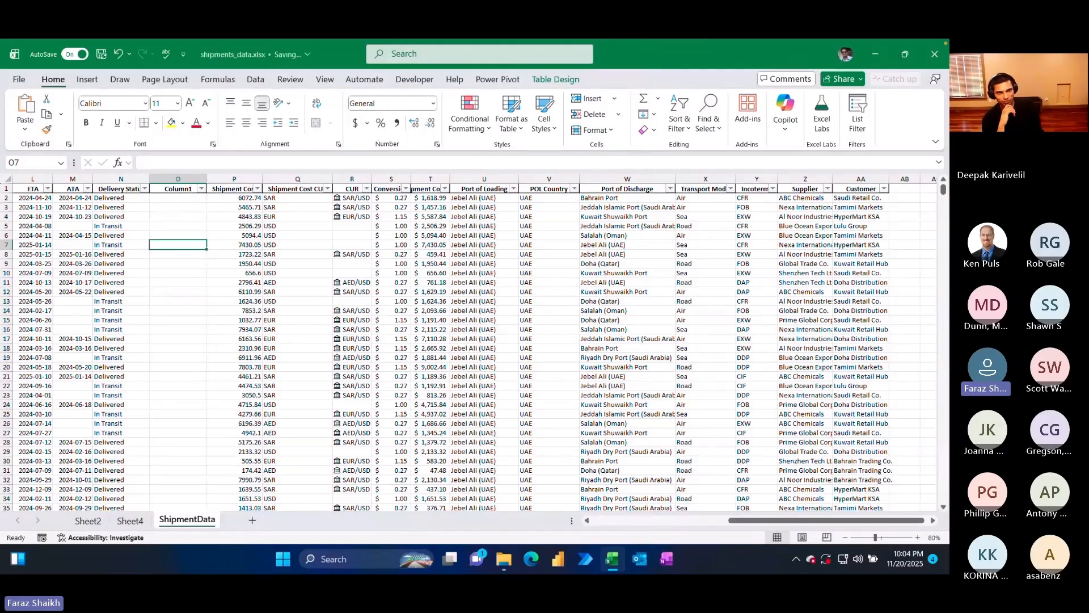
{"action": "left_click", "coordinate": [166, 200]}
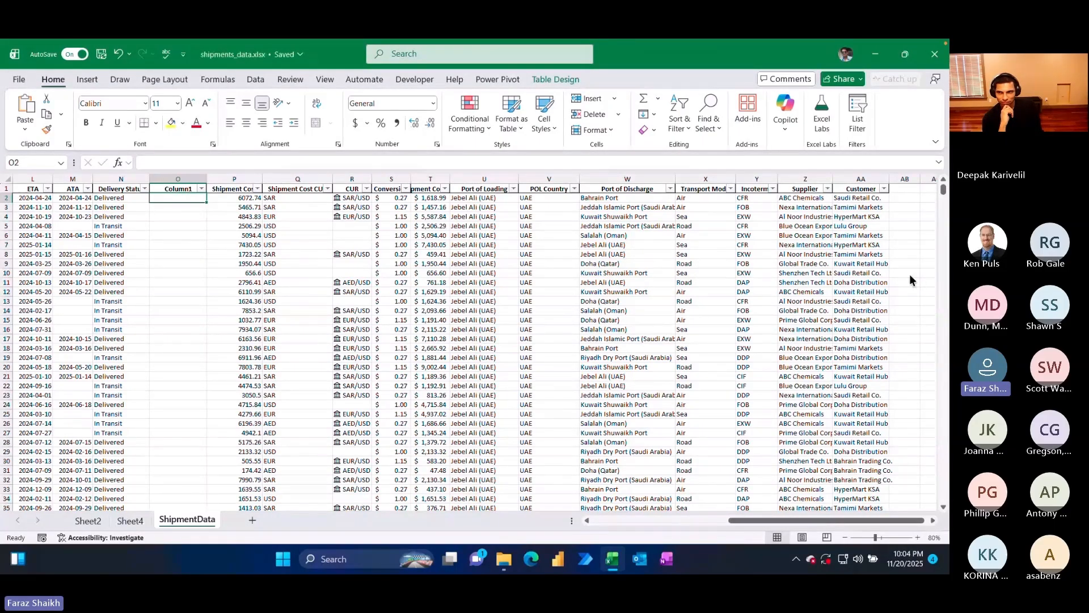
- Open the Advanced formula environment in Excel Labs and dismiss its introductory tour
{"action": "left_click", "coordinate": [856, 130]}
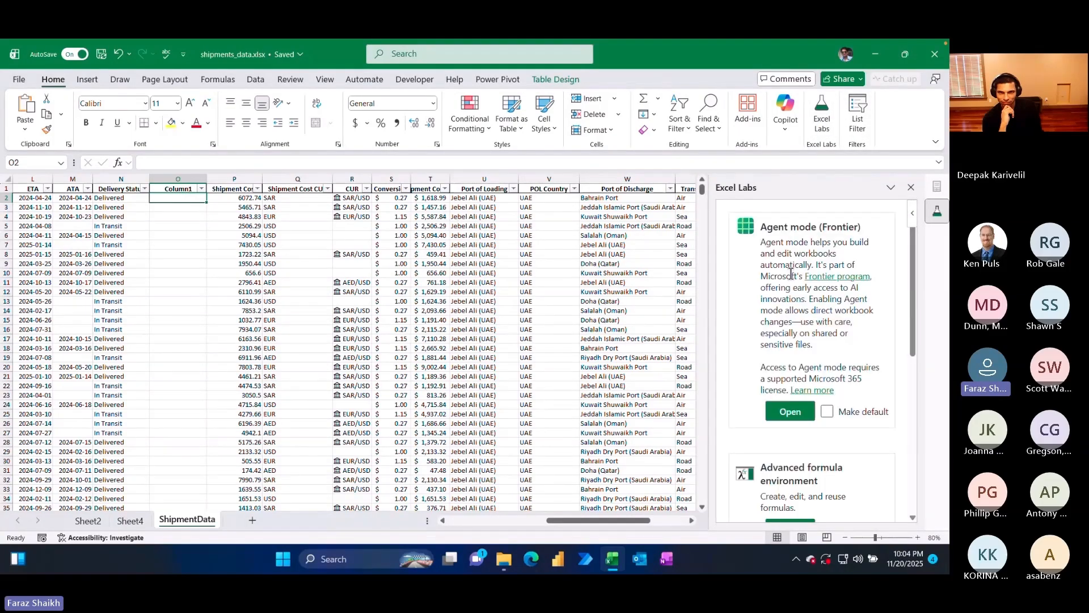
{"action": "scroll", "coordinate": [792, 319], "scroll_direction": "down", "scroll_amount": 7}
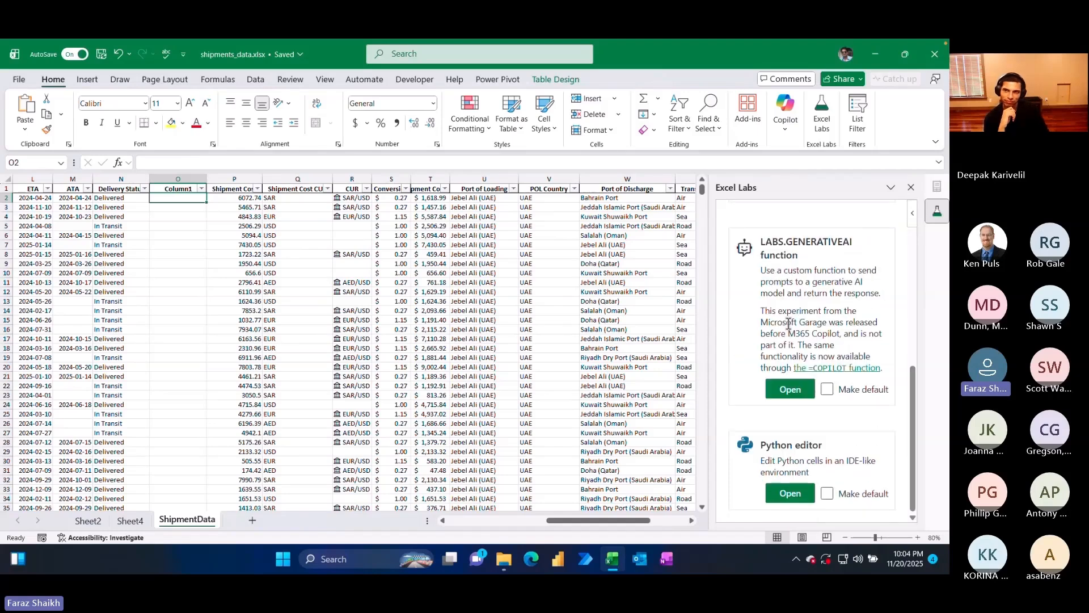
{"action": "scroll", "coordinate": [787, 315], "scroll_direction": "up", "scroll_amount": 3}
{"action": "left_click", "coordinate": [786, 311]}
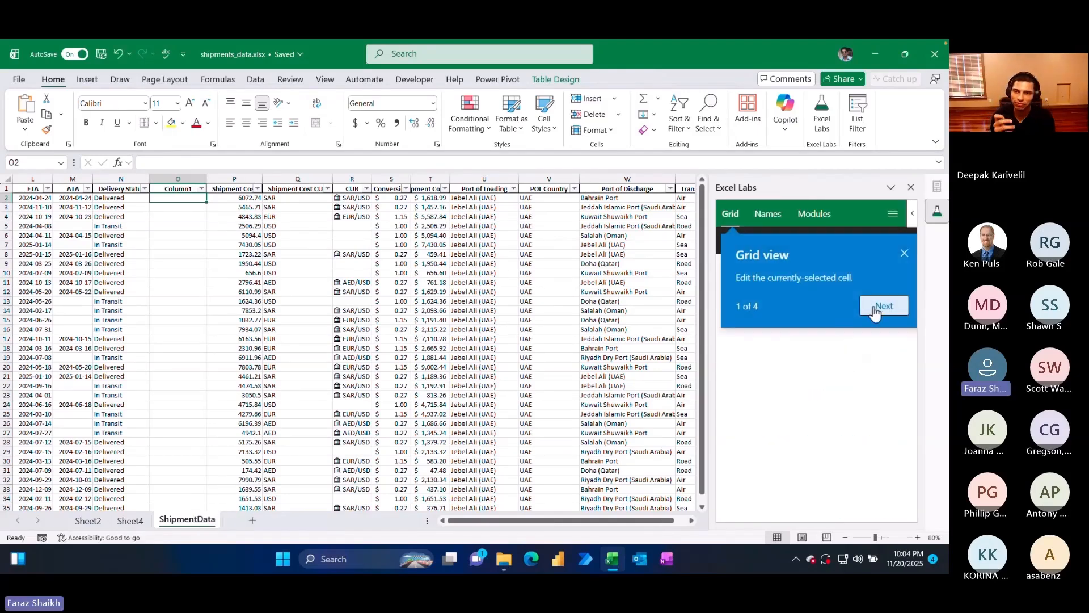
{"action": "left_click", "coordinate": [879, 305]}
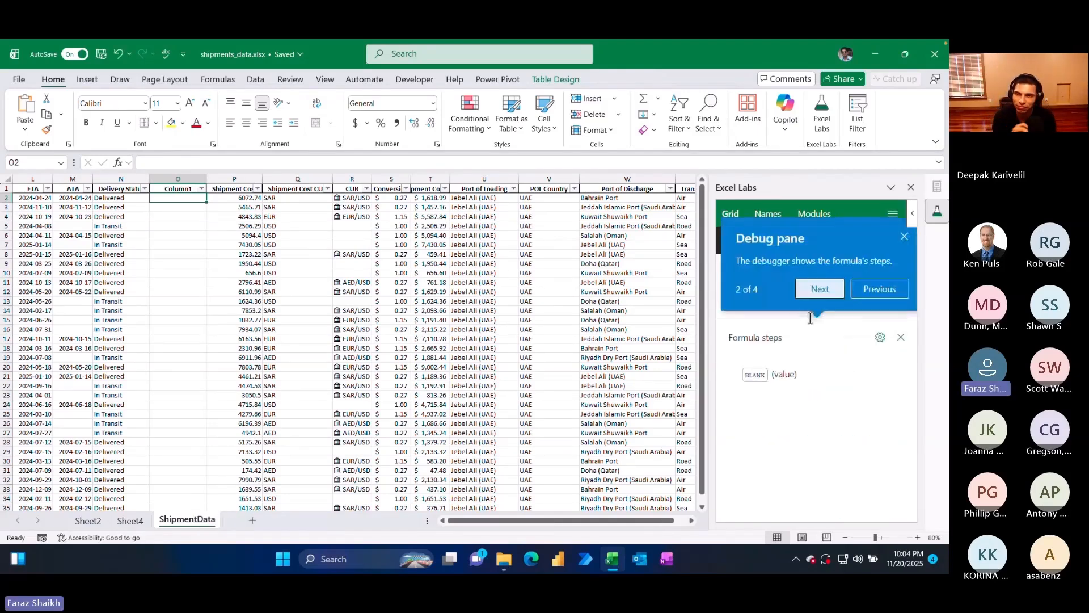
{"action": "left_click", "coordinate": [905, 237]}
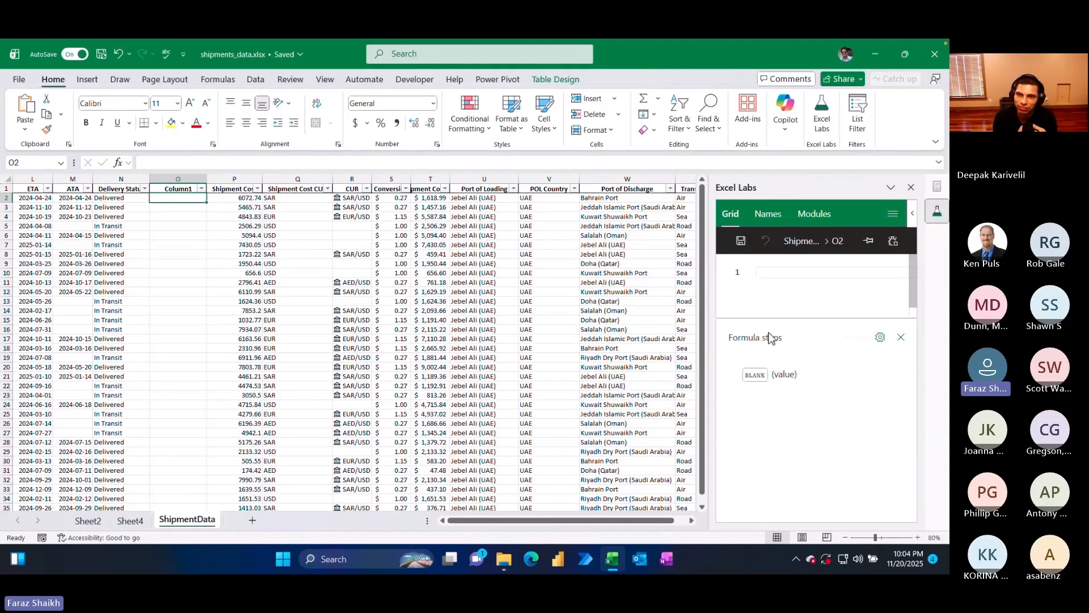
- Start a LAMBDA definition named Check_Ship in the Workbook module and widen the Excel Labs pane
{"action": "left_click", "coordinate": [814, 215]}
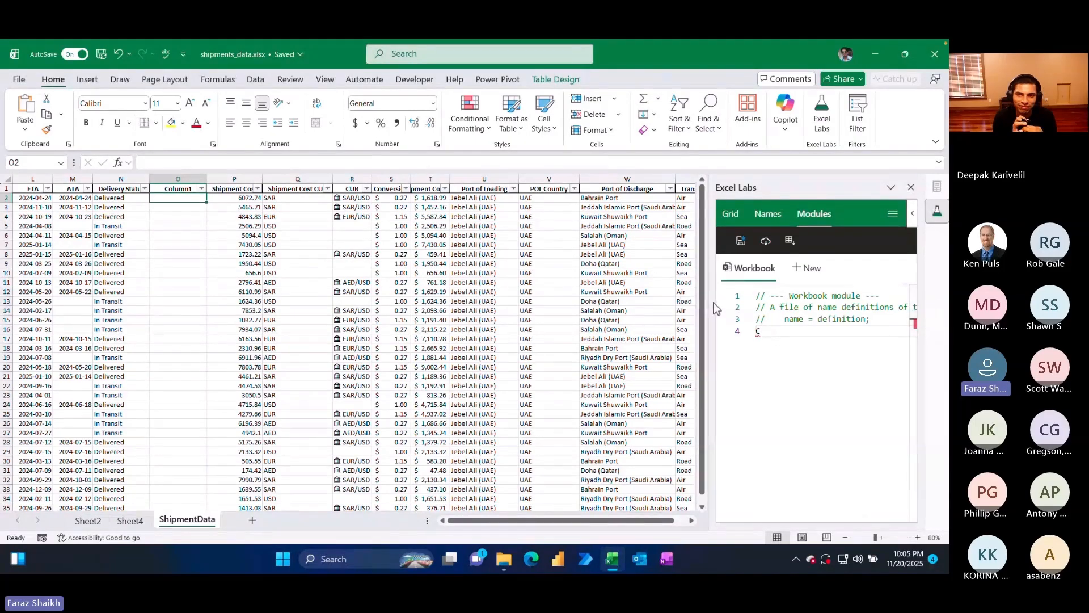
{"action": "left_click_drag", "start_coordinate": [713, 303], "coordinate": [448, 332]}
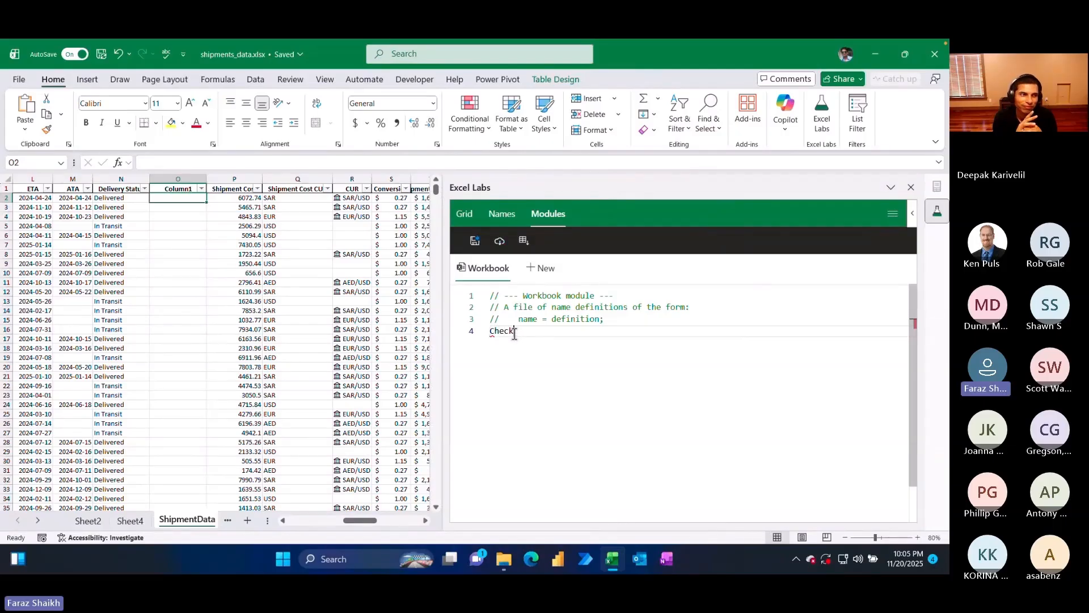
{"action": "type", "text": "hip"}
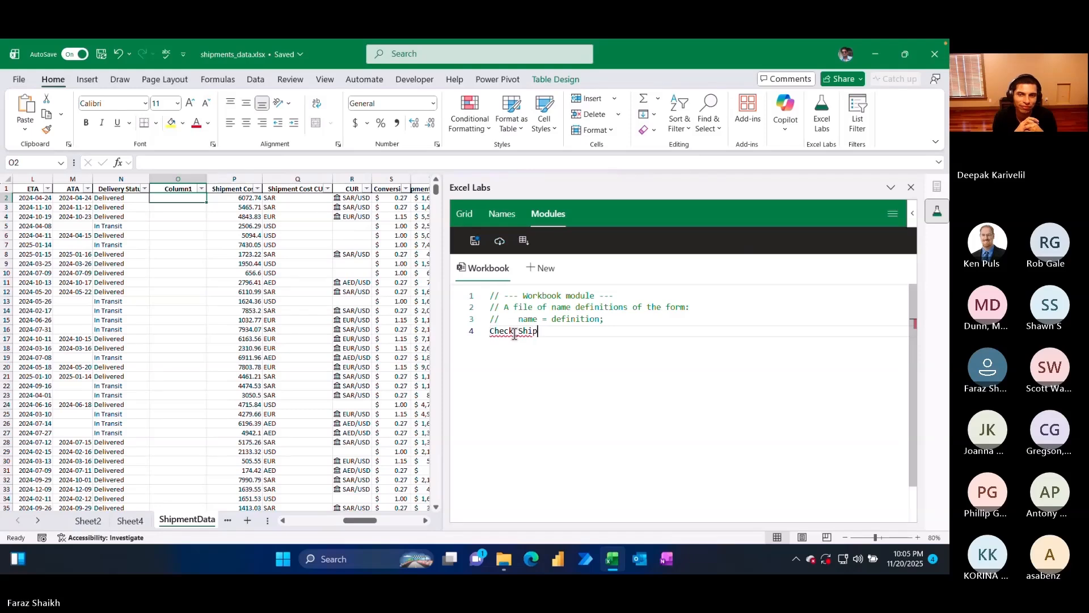
{"action": "type", "text": "=LAMBDA("}
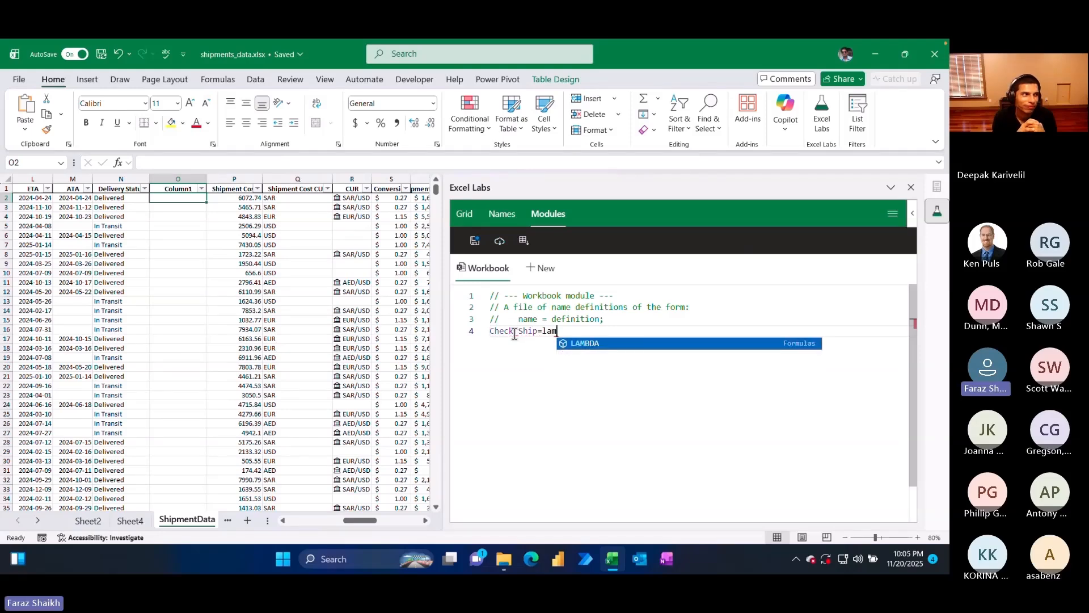
{"action": "key", "text": "Return"}
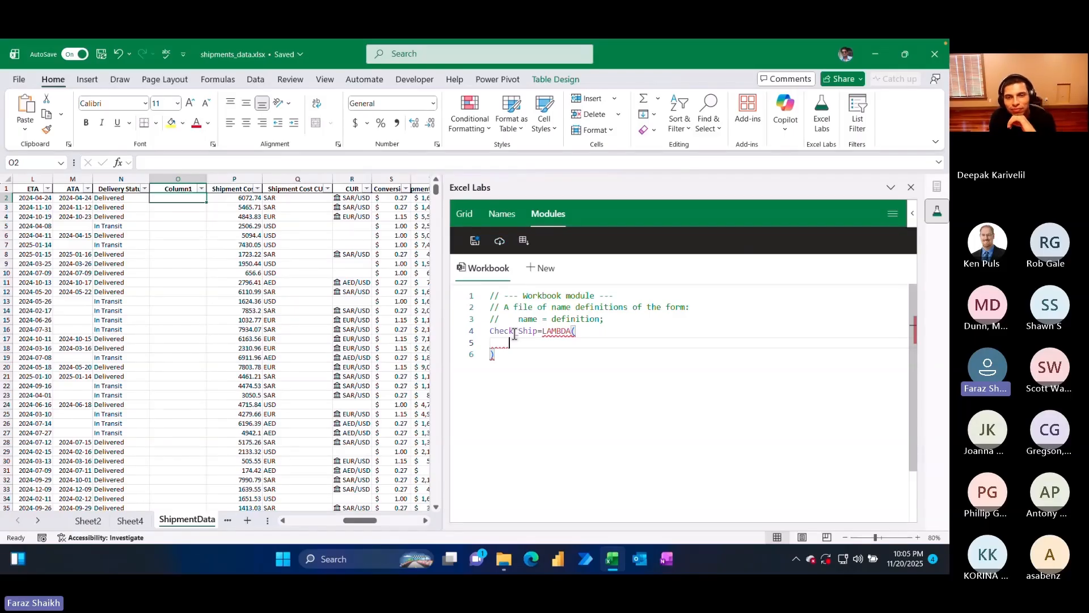
- Add ETA and ATA as the parameters of the Check_Ship LAMBDA
{"action": "type", "text": "ETA"}
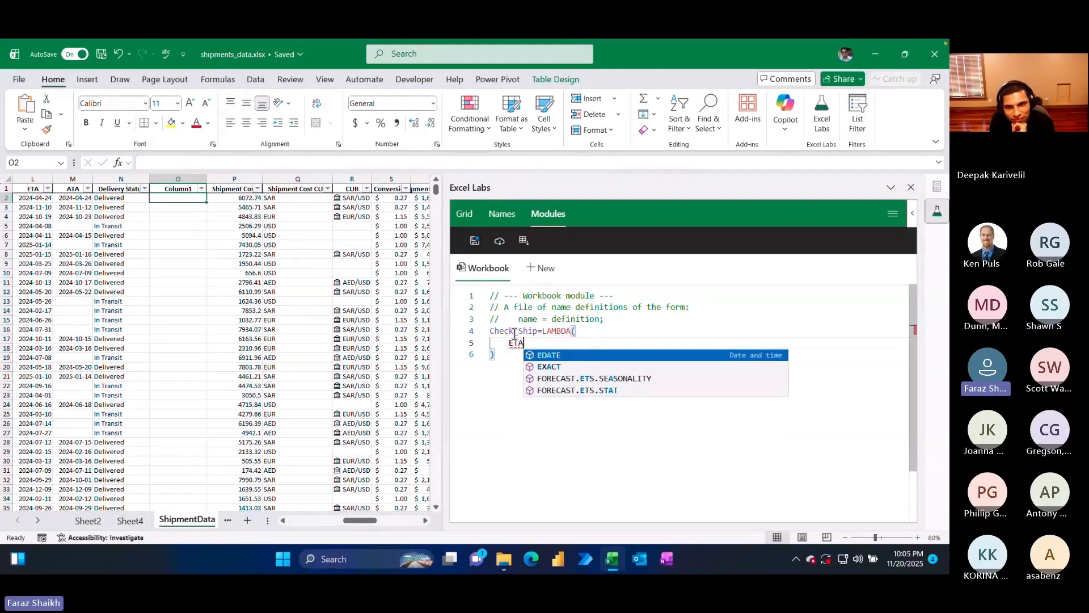
{"action": "type", "text": ","}
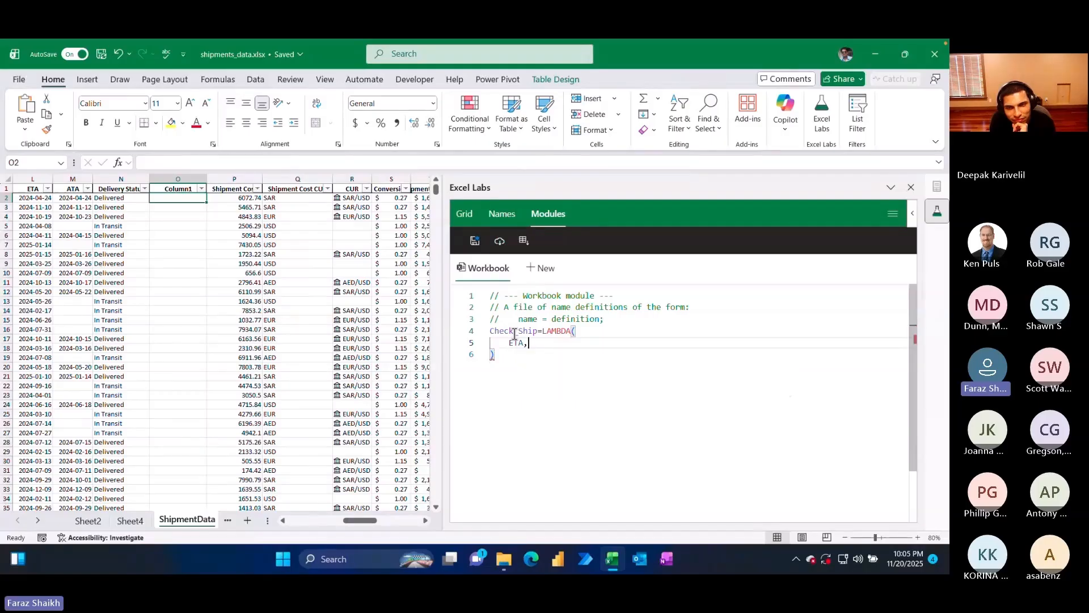
{"action": "type", "text": "ATA"}
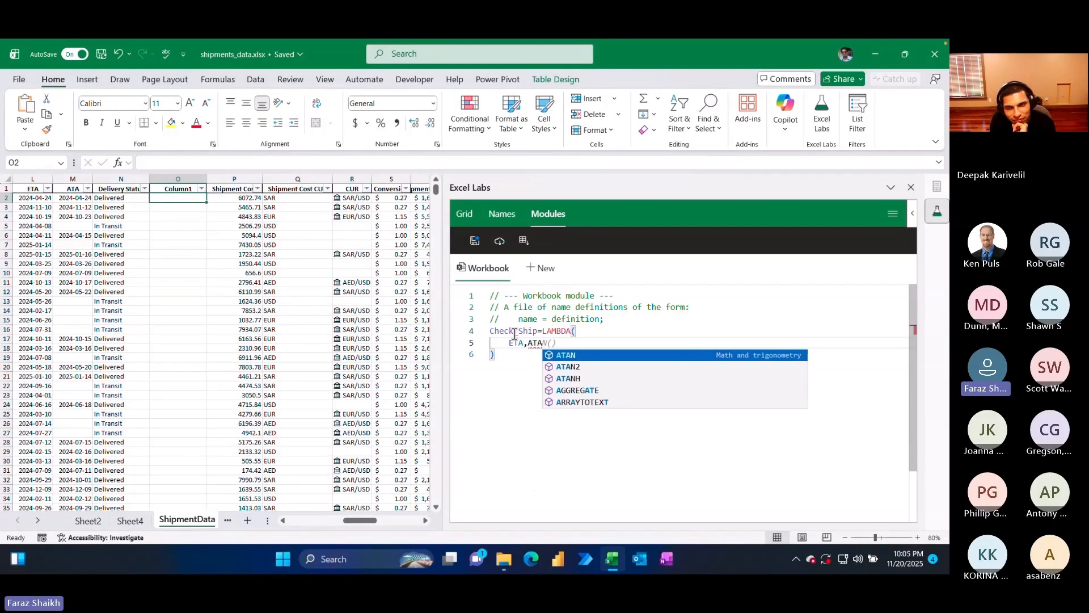
{"action": "key", "text": "BackSpace"}
{"action": "key", "text": "BackSpace"}
{"action": "key", "text": "BackSpace"}
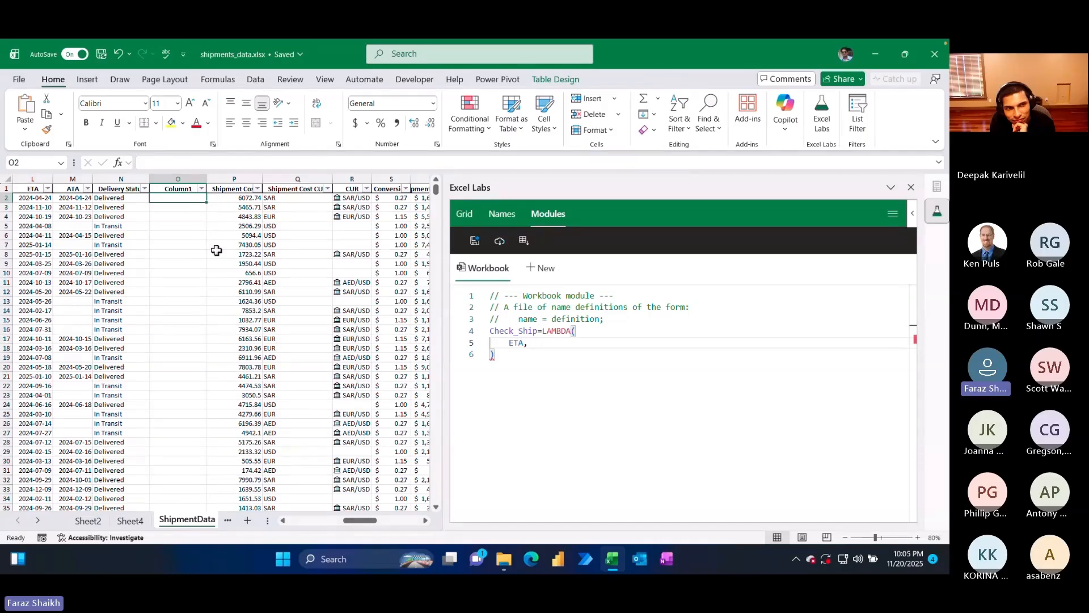
{"action": "type", "text": "ATA"}
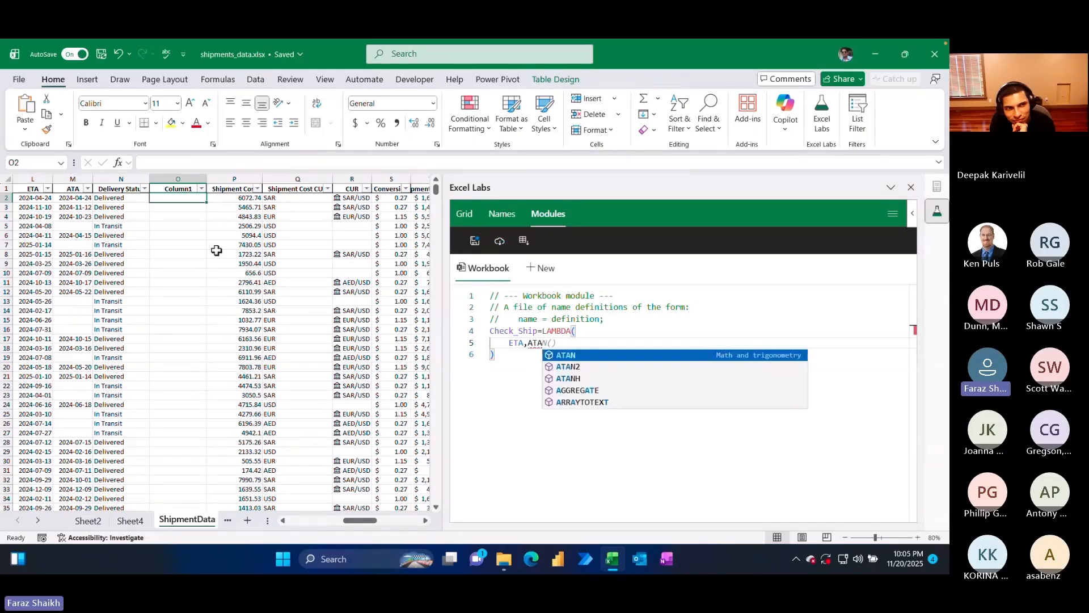
{"action": "type", "text": ","}
- Add a LET function inside the Check_Ship LAMBDA and define the variable _eta as ETA
{"action": "key", "text": "Return"}
{"action": "type", "text": "LET("}
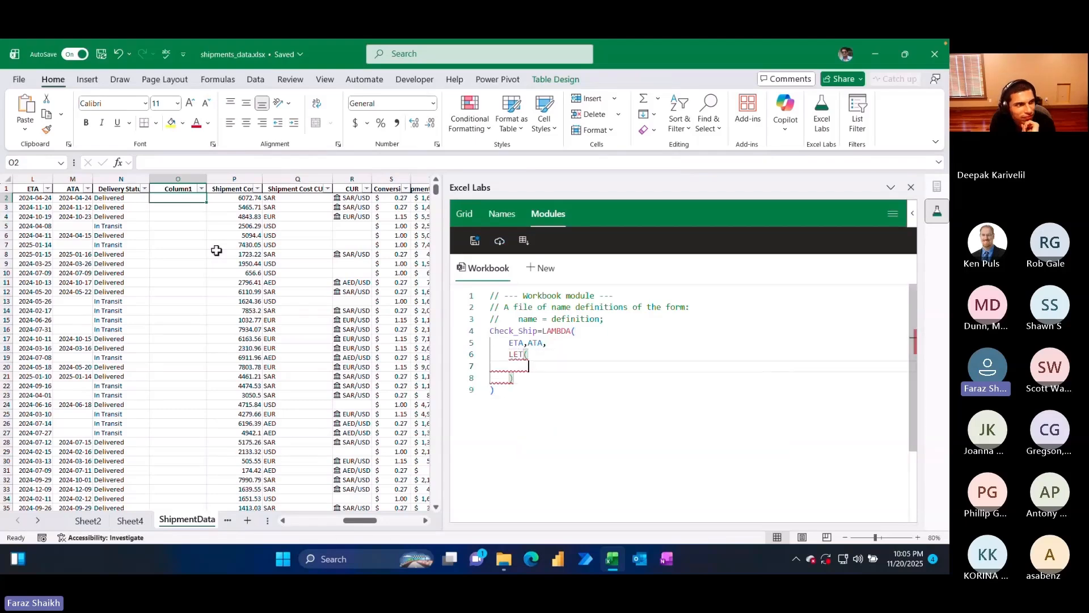
{"action": "key", "text": "Return"}
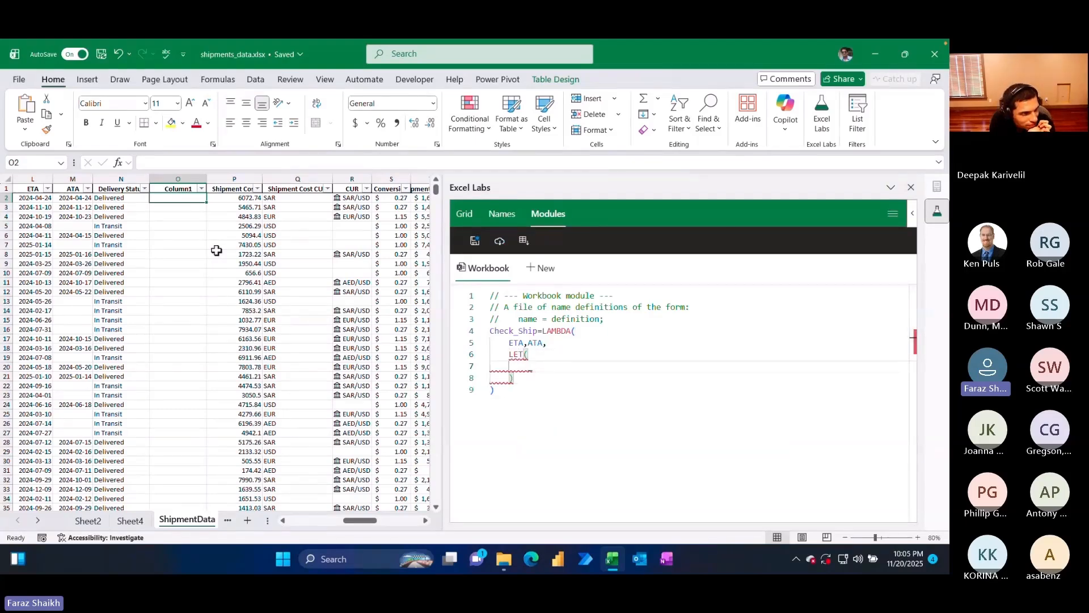
{"action": "type", "text": "eta"}
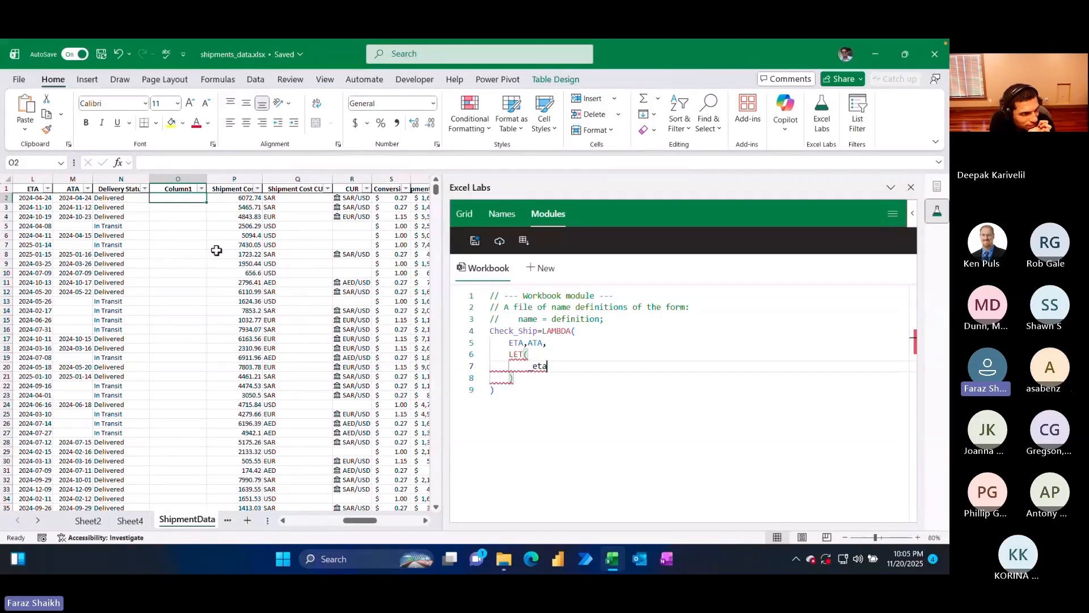
{"action": "type", "text": ",eta"}
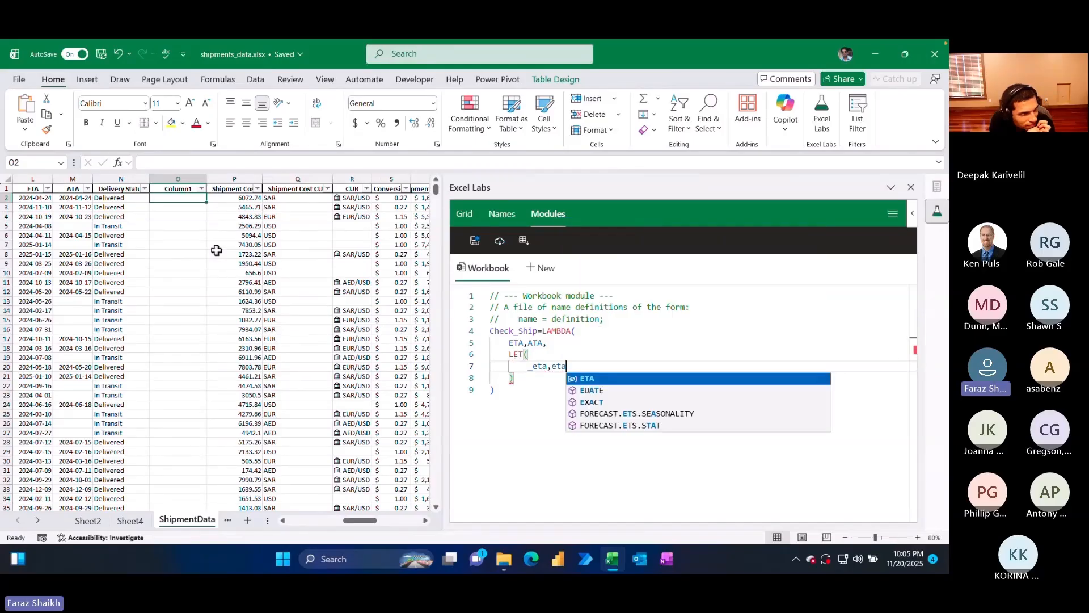
{"action": "key", "text": "Tab"}
{"action": "key", "text": "Return"}
- Define a second LET variable _ata as ATA in the Check_Ship LAMBDA
{"action": "type", "text": "_"}
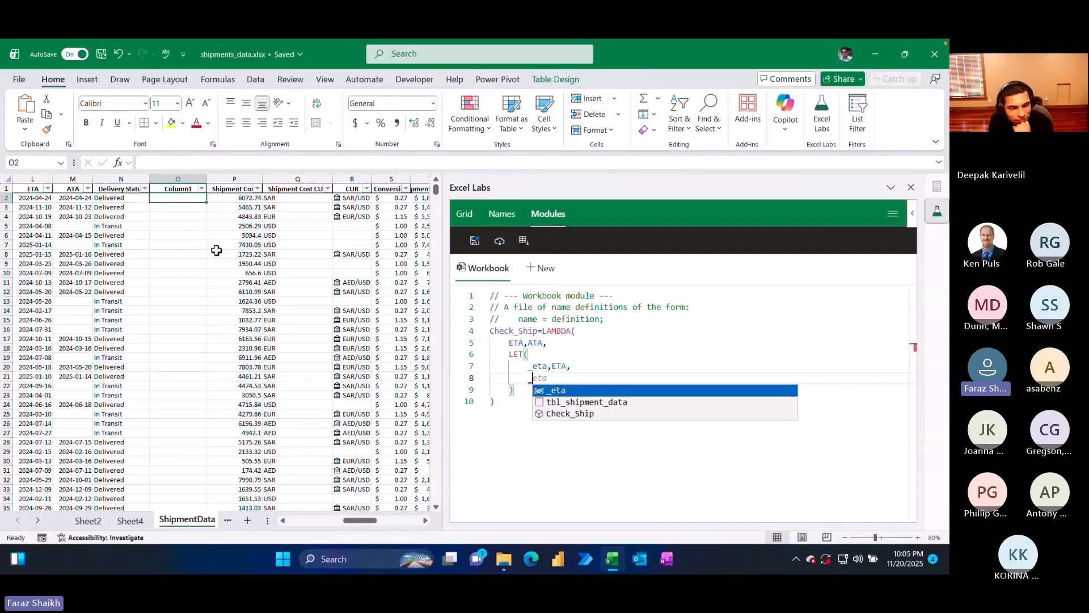
{"action": "type", "text": "ata,"}
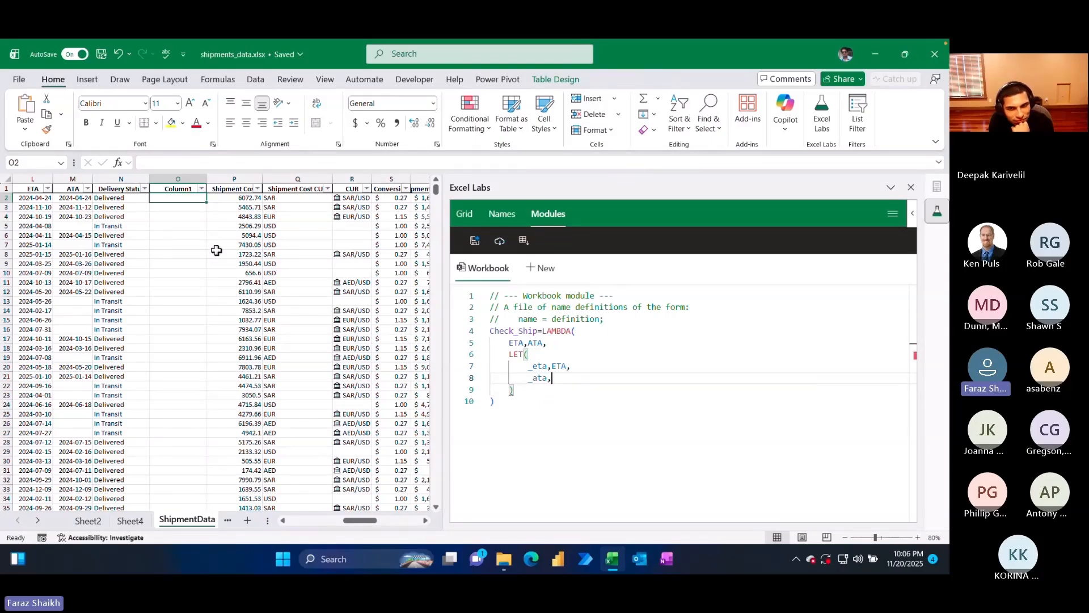
{"action": "type", "text": "A"}
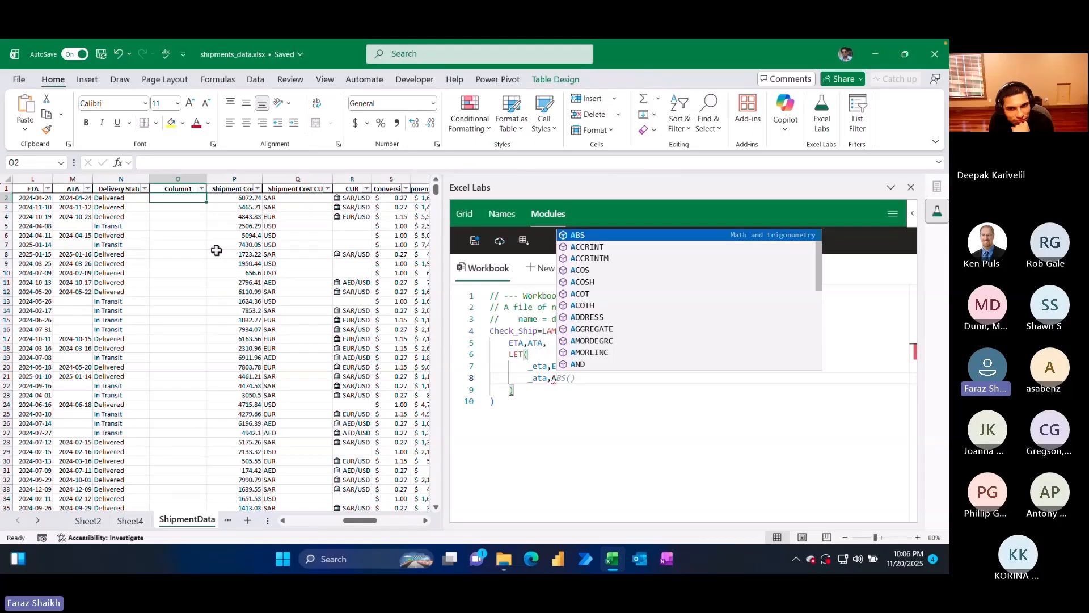
{"action": "type", "text": "TA"}
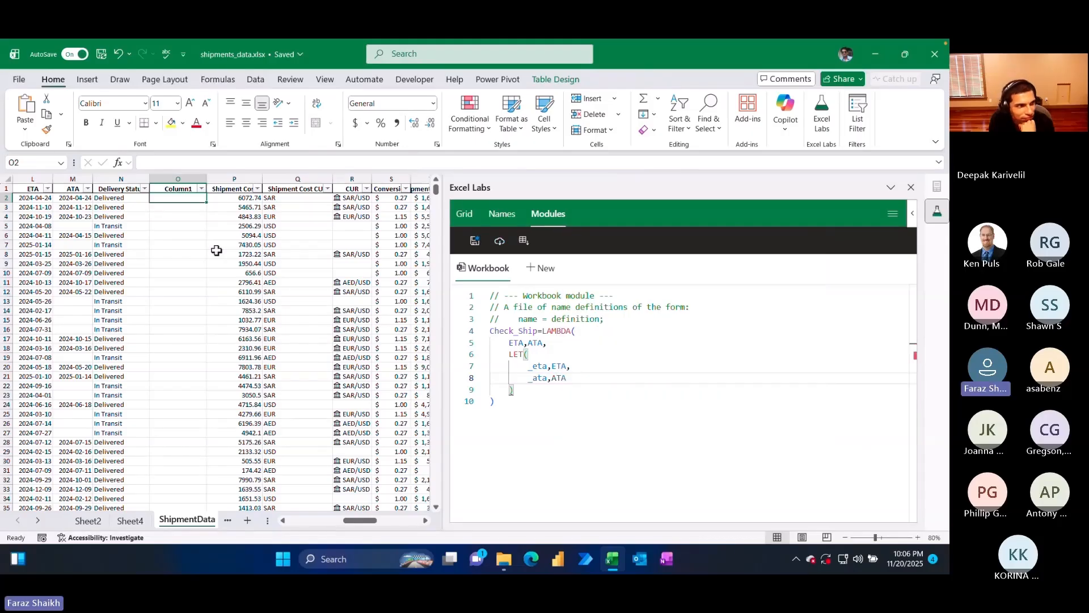
{"action": "type", "text": ","}
{"action": "key", "text": "Return"}
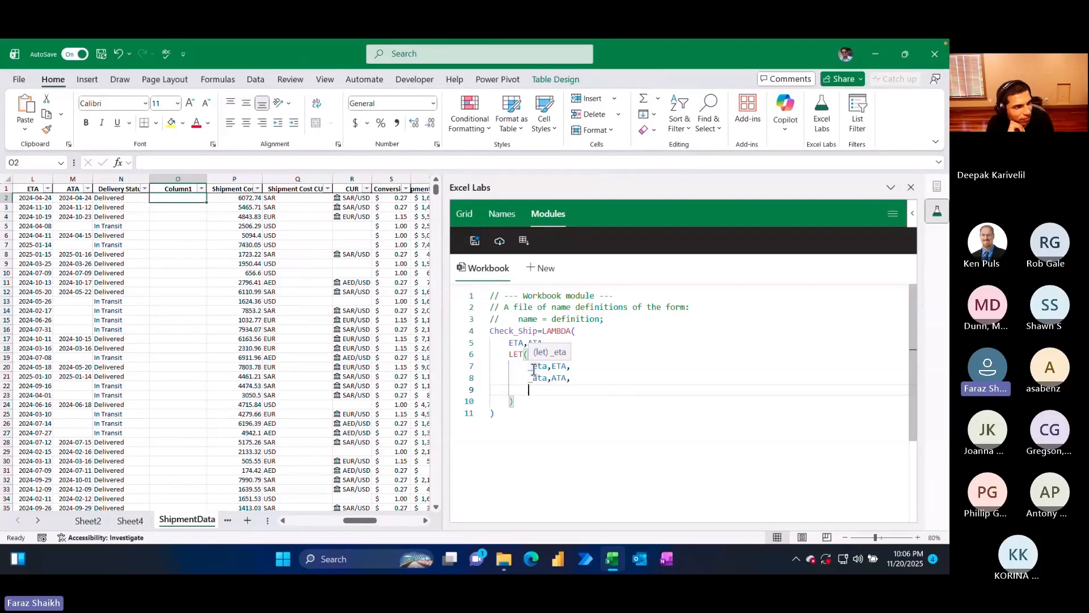
- Add a LET variable named _cal that starts with an IF function
{"action": "type", "text": "cal"}
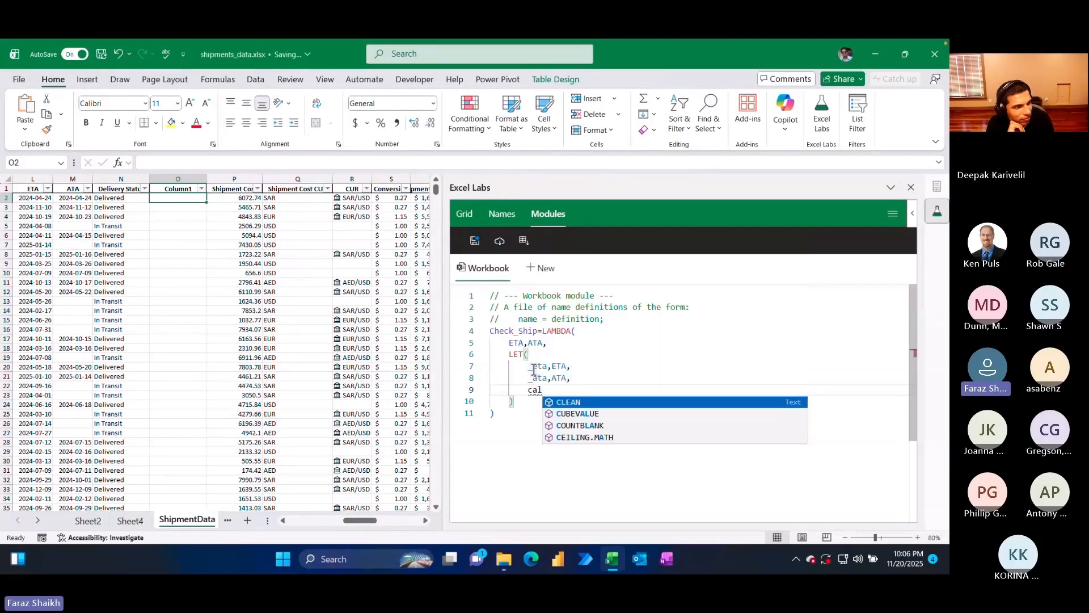
{"action": "key", "text": "BackSpace"}
{"action": "key", "text": "BackSpace"}
{"action": "key", "text": "BackSpace"}
{"action": "type", "text": "_cal;"}
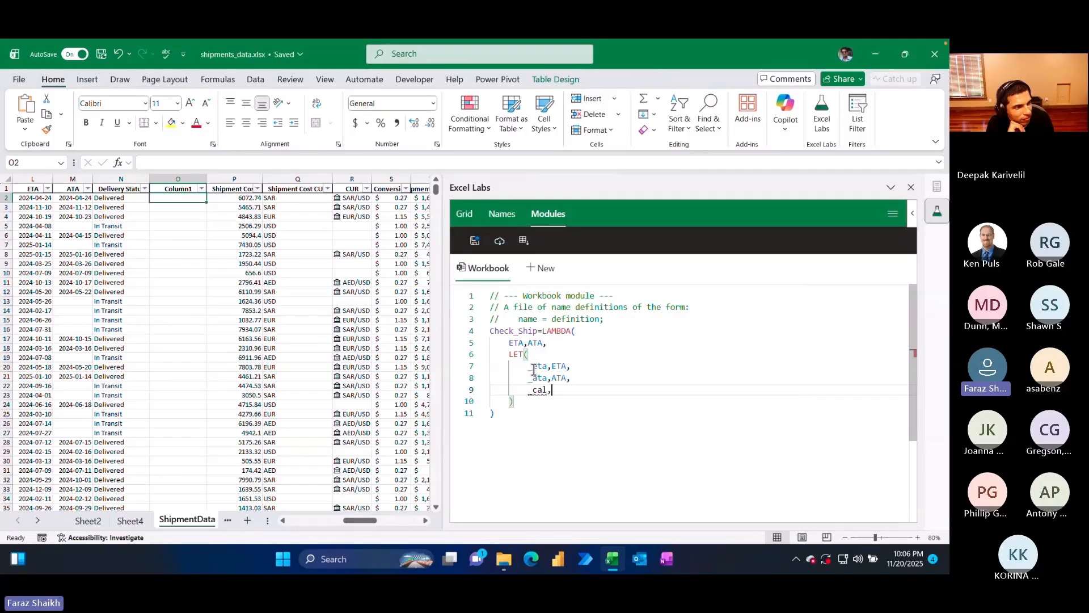
{"action": "type", "text": "IF("}
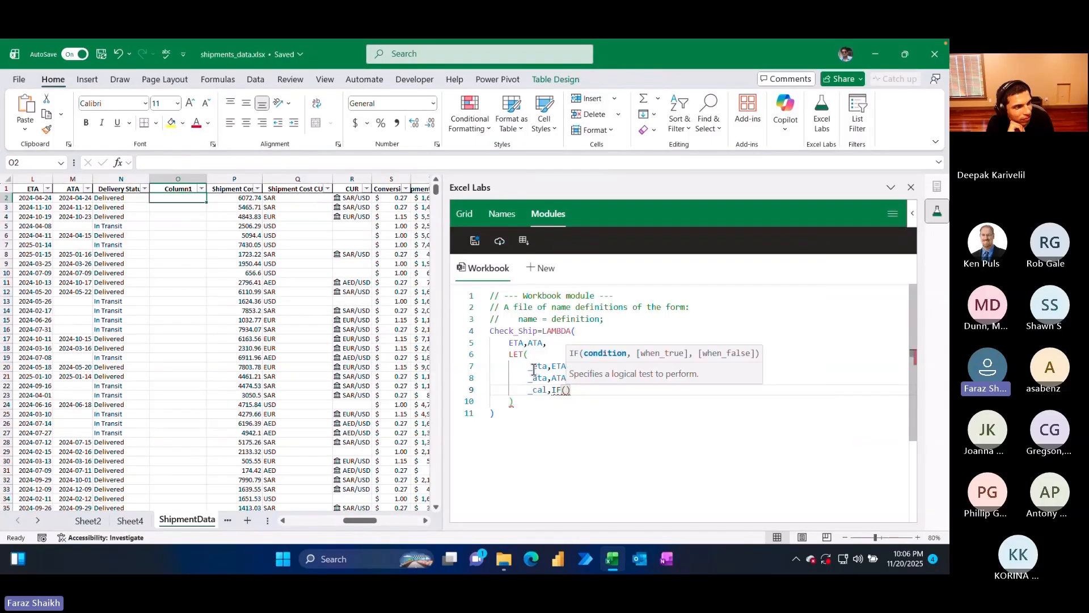
- Set the condition of the IF function in _cal to _ata<=_eta
{"action": "type", "text": "_e"}
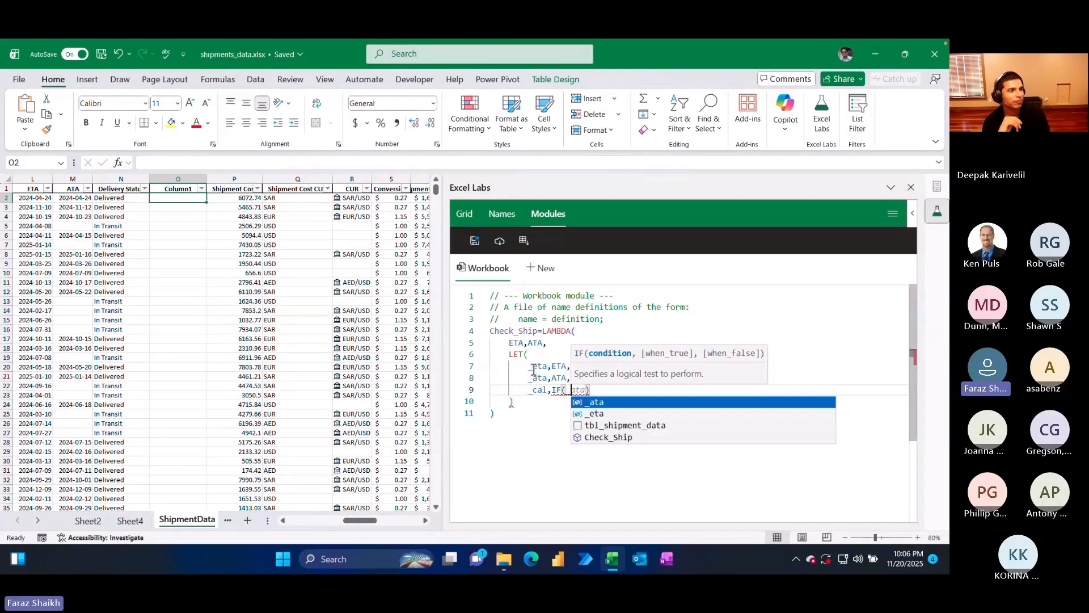
{"action": "key", "text": "Tab"}
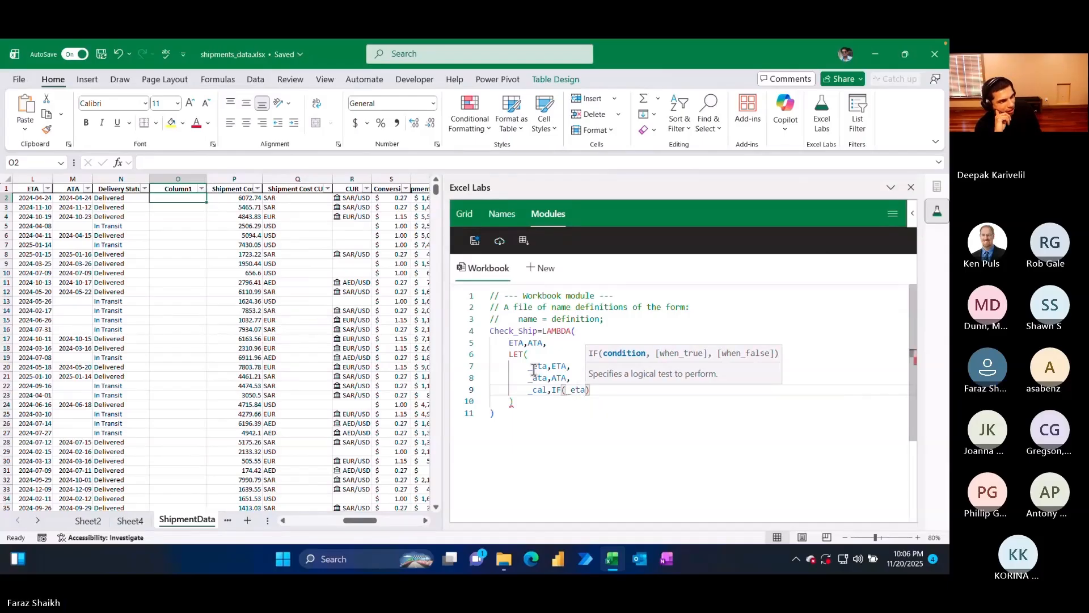
{"action": "key", "text": "ctrl+Left"}
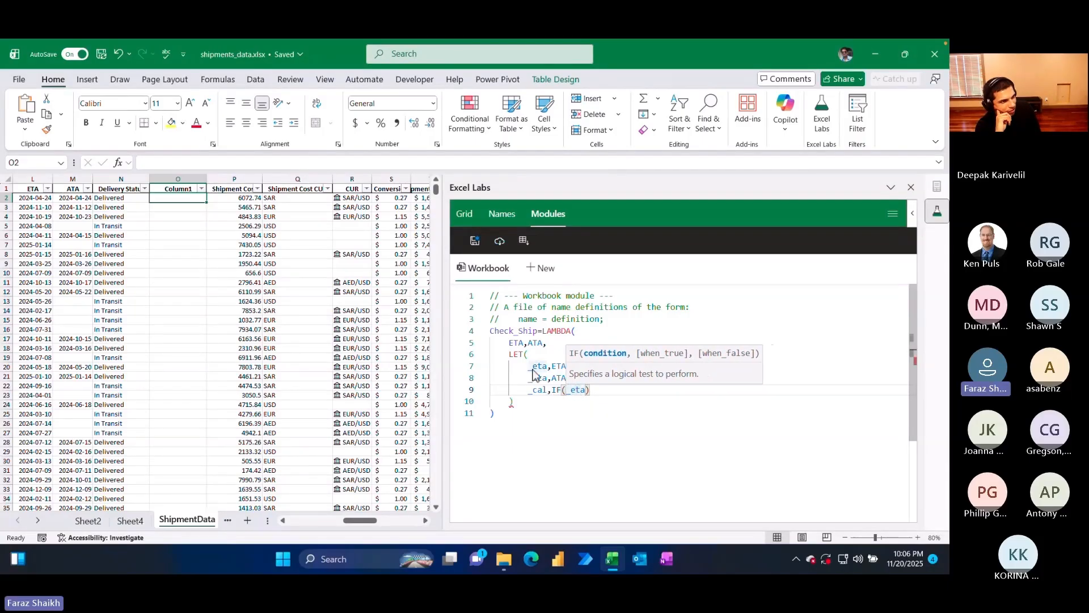
{"action": "key", "text": "shift+Right"}
{"action": "key", "text": "shift+Right"}
{"action": "key", "text": "shift+Right"}
{"action": "key", "text": "shift+Right"}
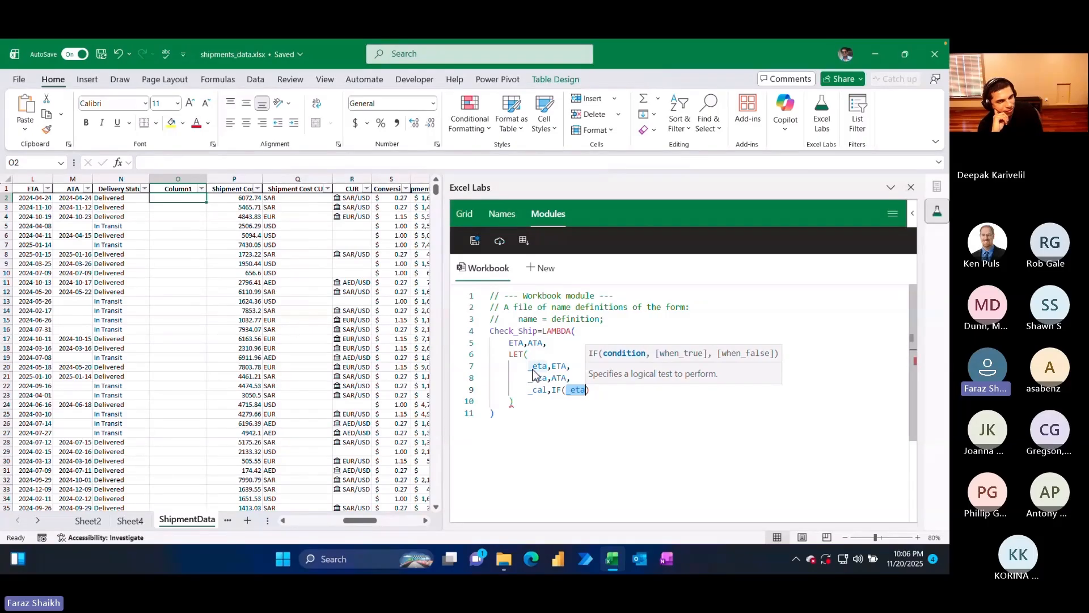
{"action": "type", "text": "_at"}
{"action": "key", "text": "Tab"}
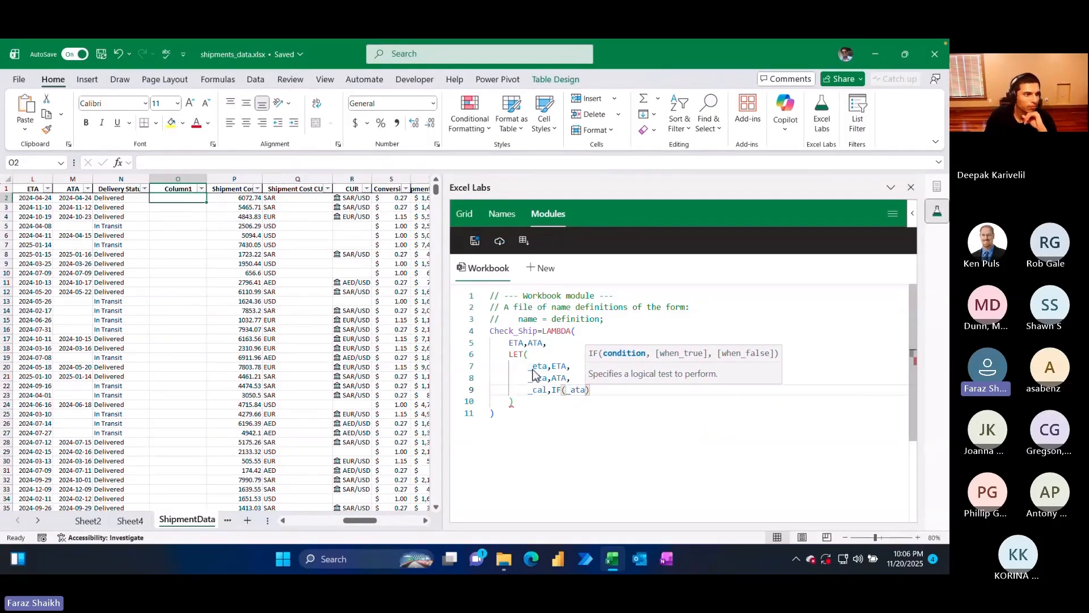
{"action": "type", "text": "<="}
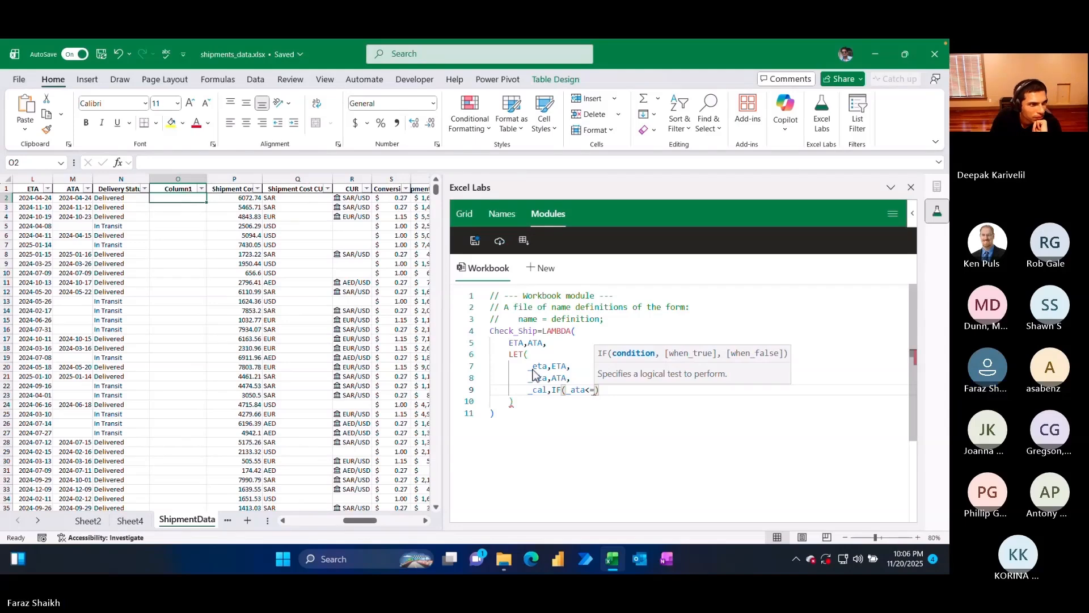
{"action": "type", "text": "_et"}
{"action": "key", "text": "Tab"}
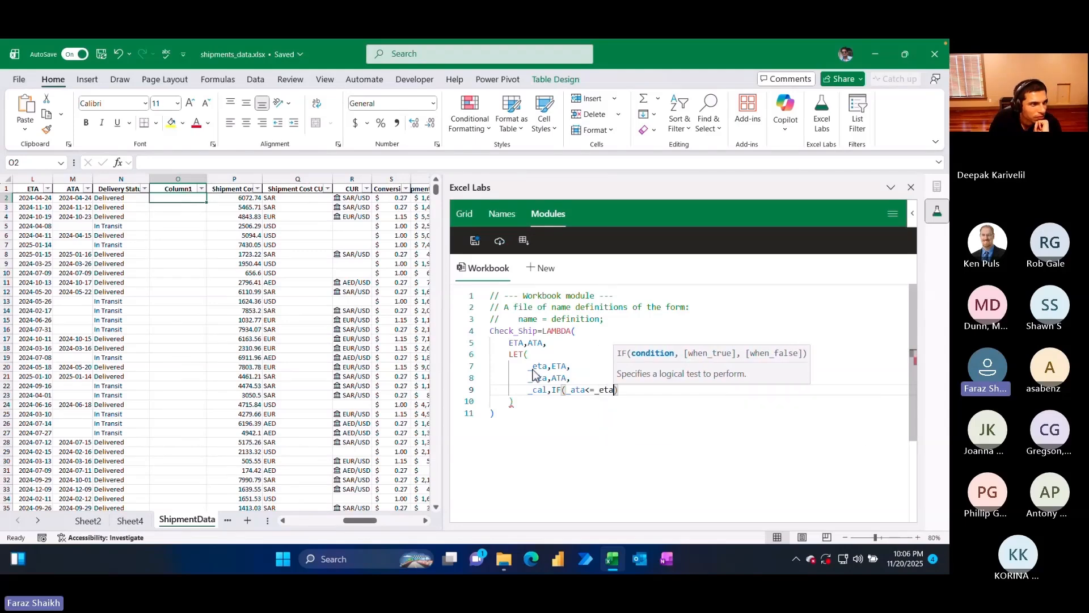
- Make the IF function in _cal return "On Time" when true and "Delayed" when false, and close it
{"action": "type", "text": ",\""}
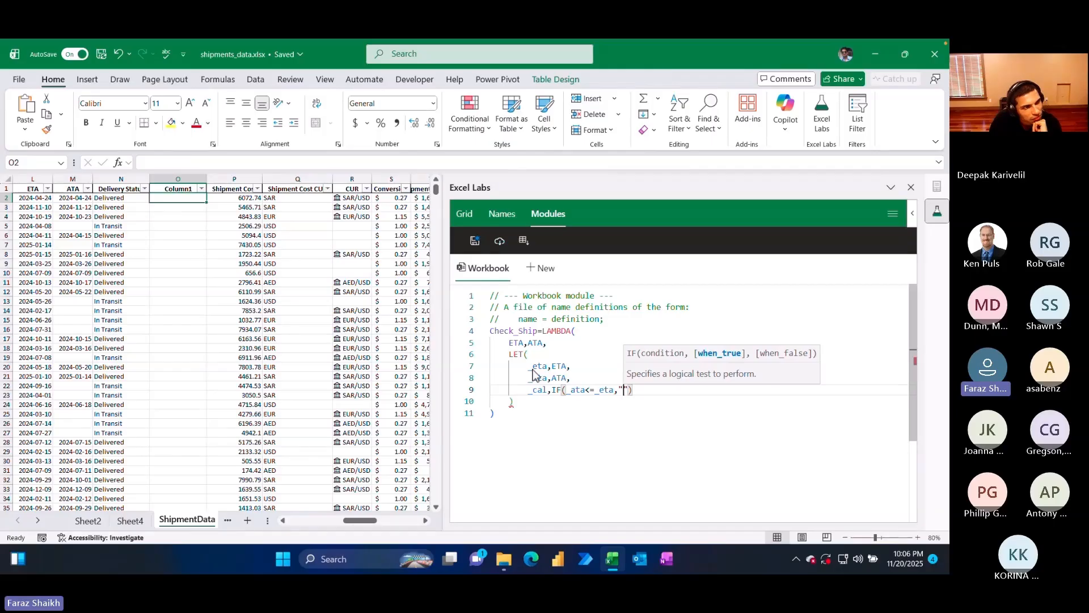
{"action": "type", "text": "On Time"}
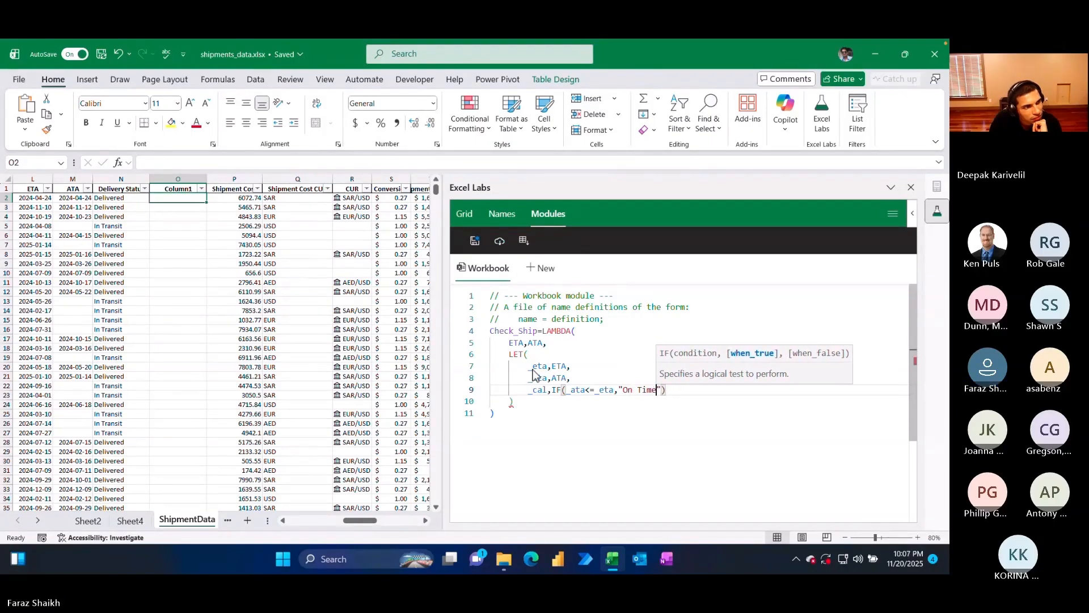
{"action": "type", "text": "\","}
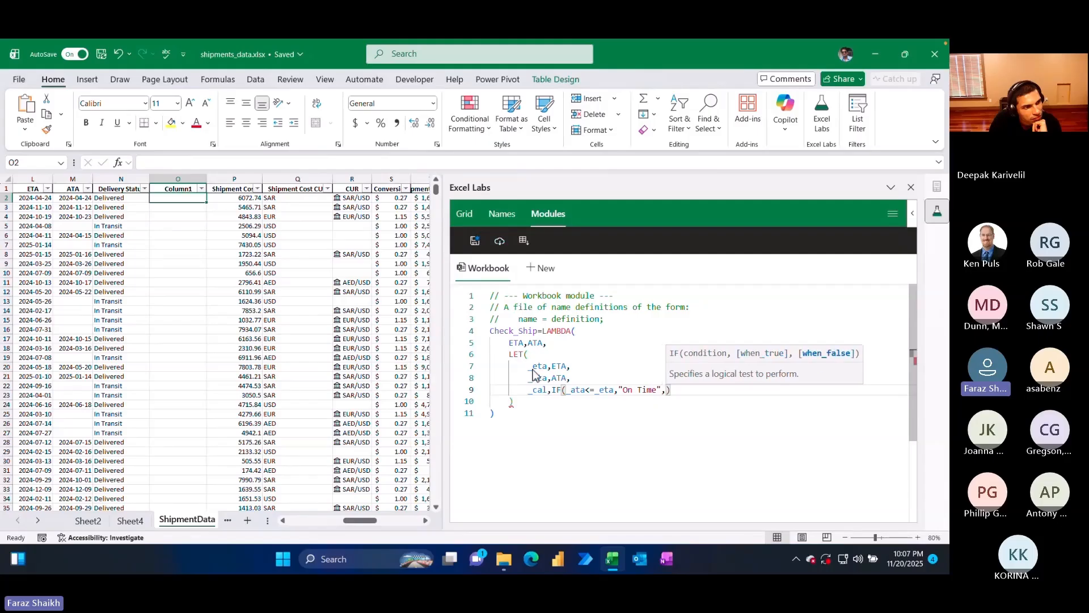
{"action": "type", "text": "m"}
{"action": "key", "text": "BackSpace"}
{"action": "type", "text": "no"}
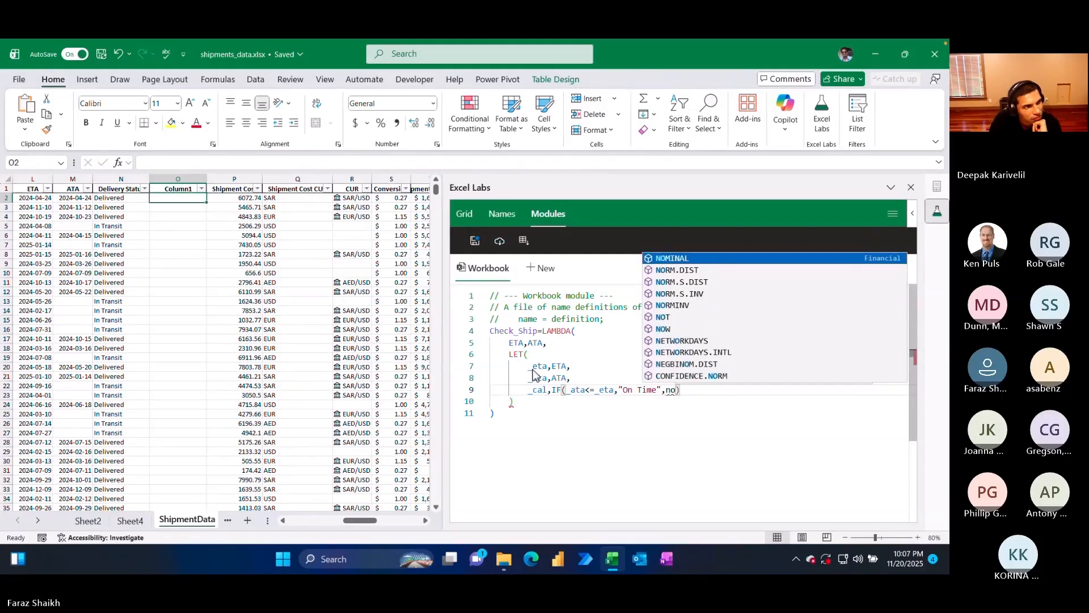
{"action": "key", "text": "BackSpace"}
{"action": "key", "text": "BackSpace"}
{"action": "type", "text": "\",\""}
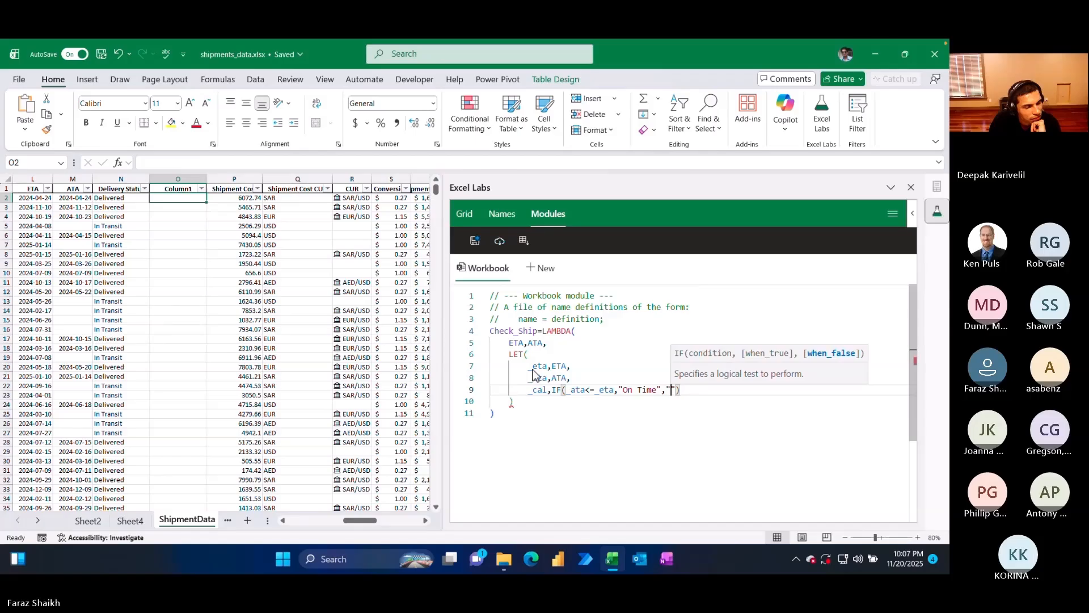
{"action": "type", "text": "Delayed"}
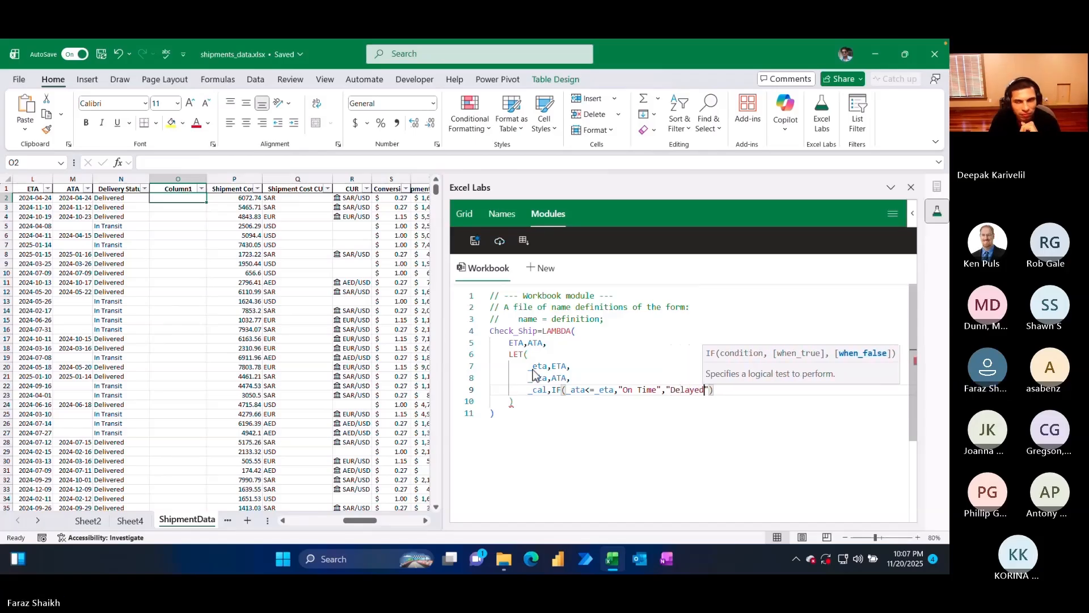
{"action": "type", "text": "\"),"}
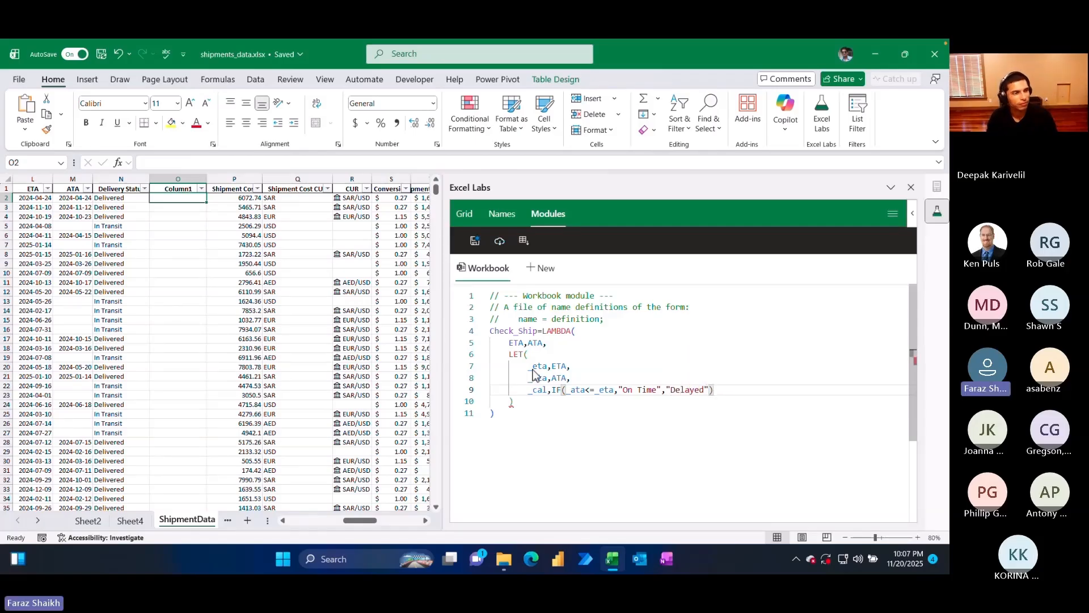
- Define the LET variable _result as _cal and return _result as the final output of the function
{"action": "key", "text": "Return"}
{"action": "type", "text": "_result,"}
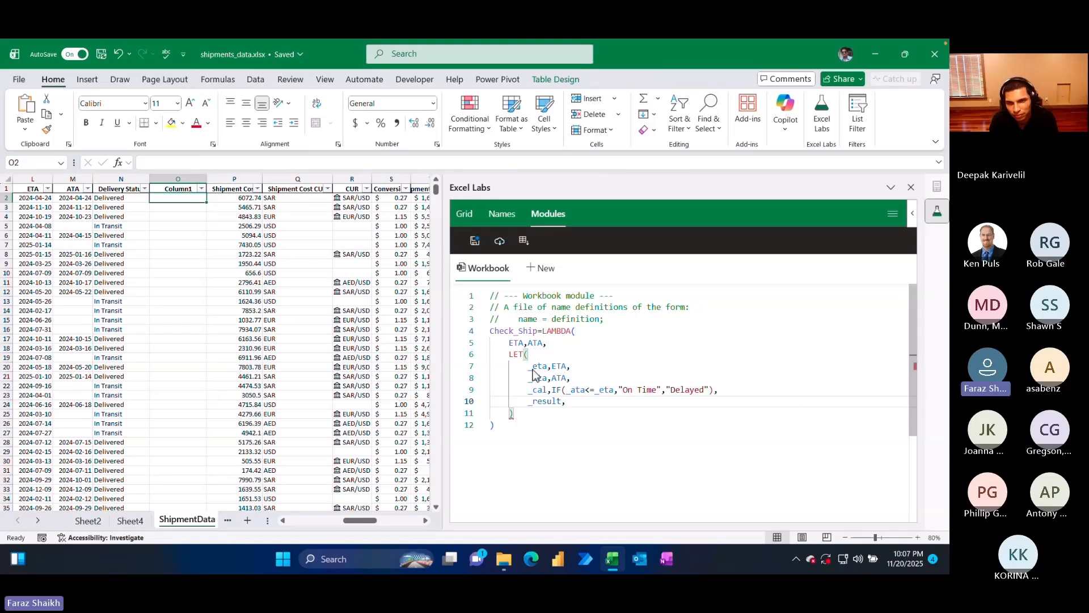
{"action": "type", "text": " _c"}
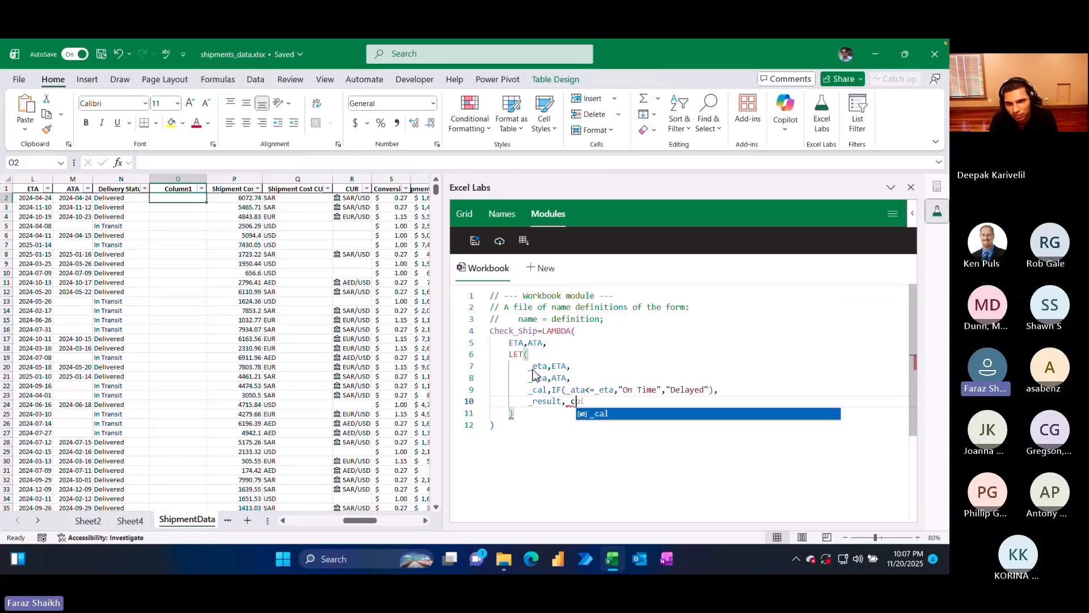
{"action": "type", "text": "al,"}
{"action": "key", "text": "Return"}
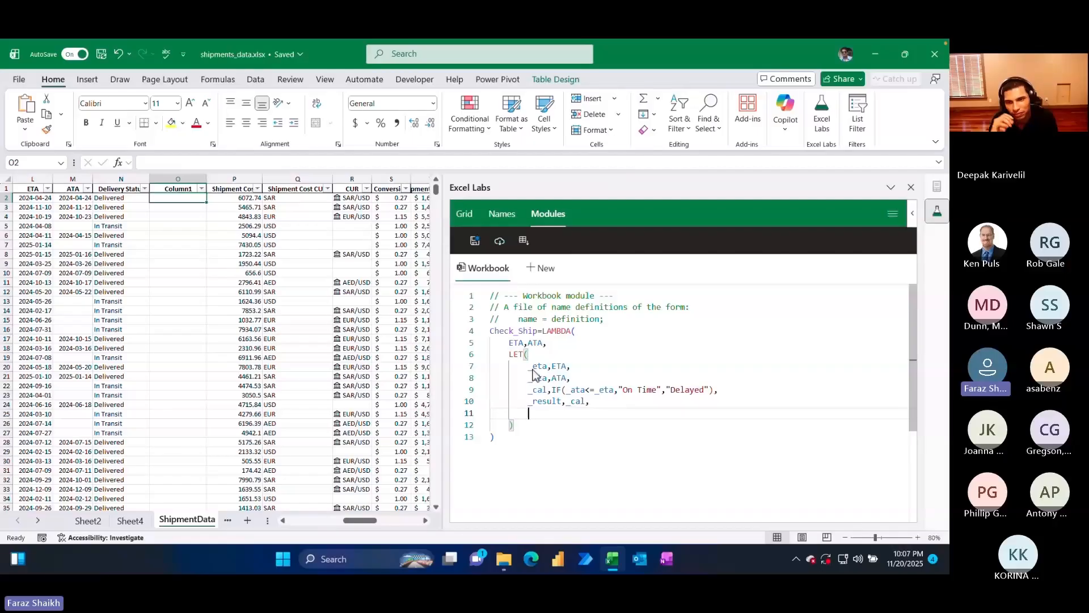
{"action": "type", "text": "_r"}
{"action": "key", "text": "Tab"}
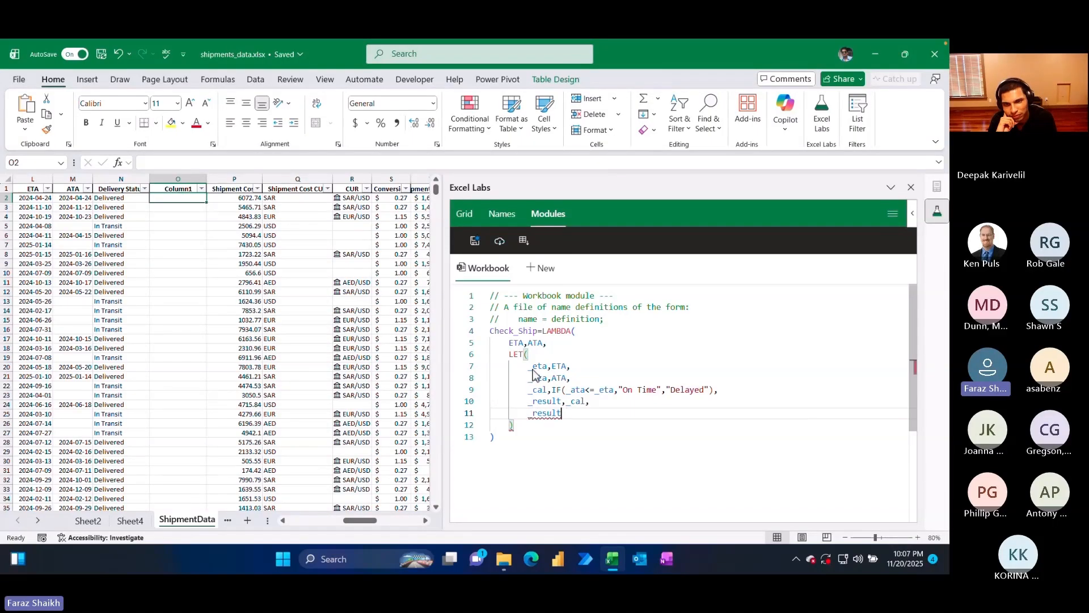
{"action": "key", "text": "Return"}
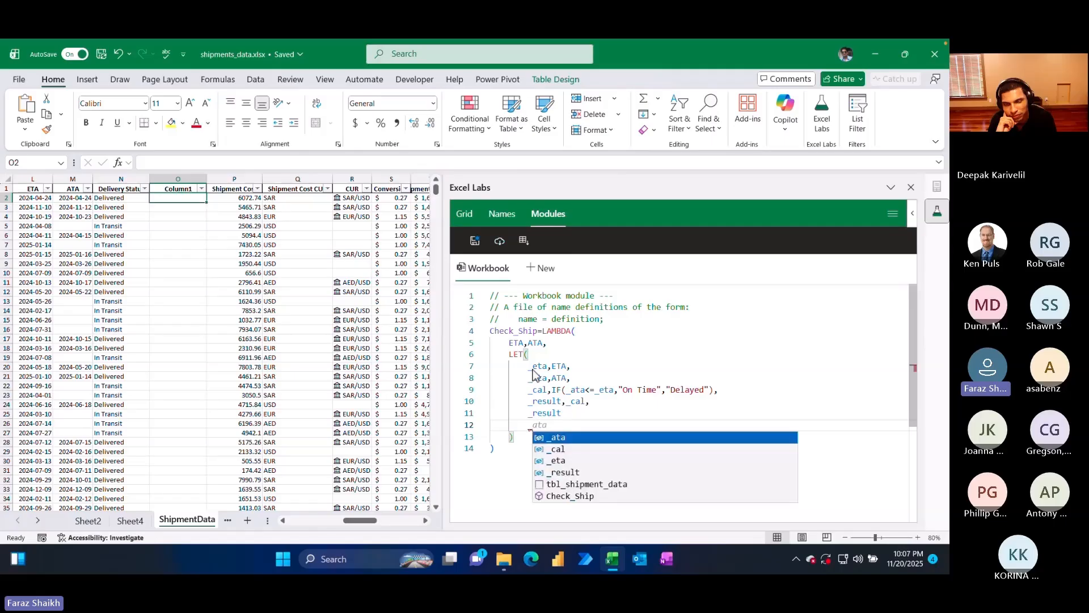
{"action": "key", "text": "Down"}
{"action": "key", "text": "Down"}
{"action": "key", "text": "Down"}
{"action": "key", "text": "Up"}
{"action": "key", "text": "Up"}
{"action": "key", "text": "Up"}
{"action": "key", "text": "Down"}
{"action": "key", "text": "Down"}
{"action": "key", "text": "Down"}
{"action": "key", "text": "Down"}
{"action": "key", "text": "Down"}
{"action": "key", "text": "Up"}
{"action": "key", "text": "Up"}
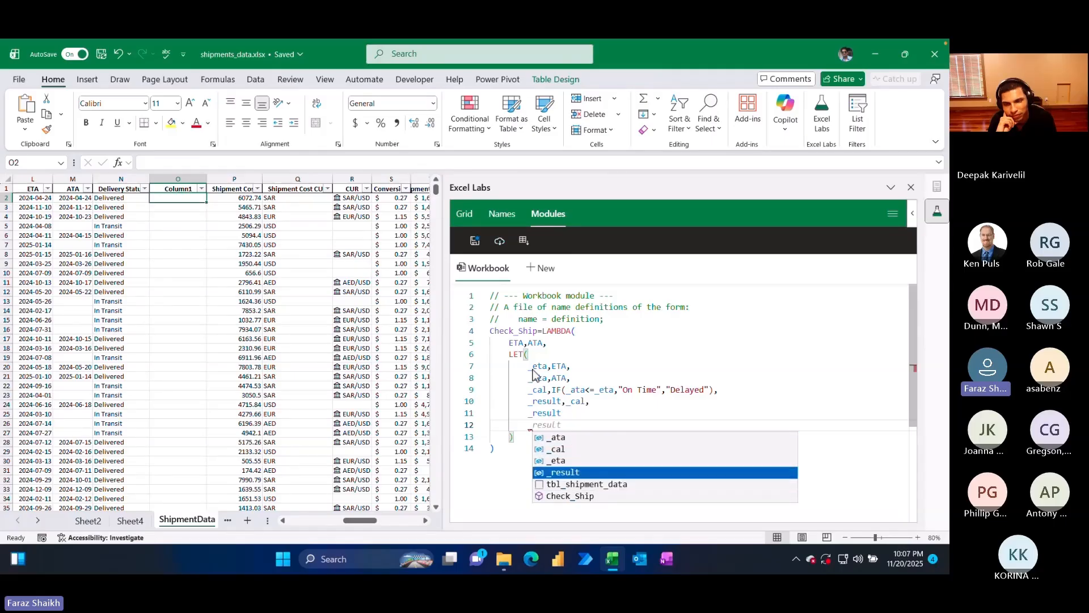
{"action": "key", "text": "Up"}
{"action": "key", "text": "Up"}
{"action": "key", "text": "BackSpace"}
{"action": "key", "text": "BackSpace"}
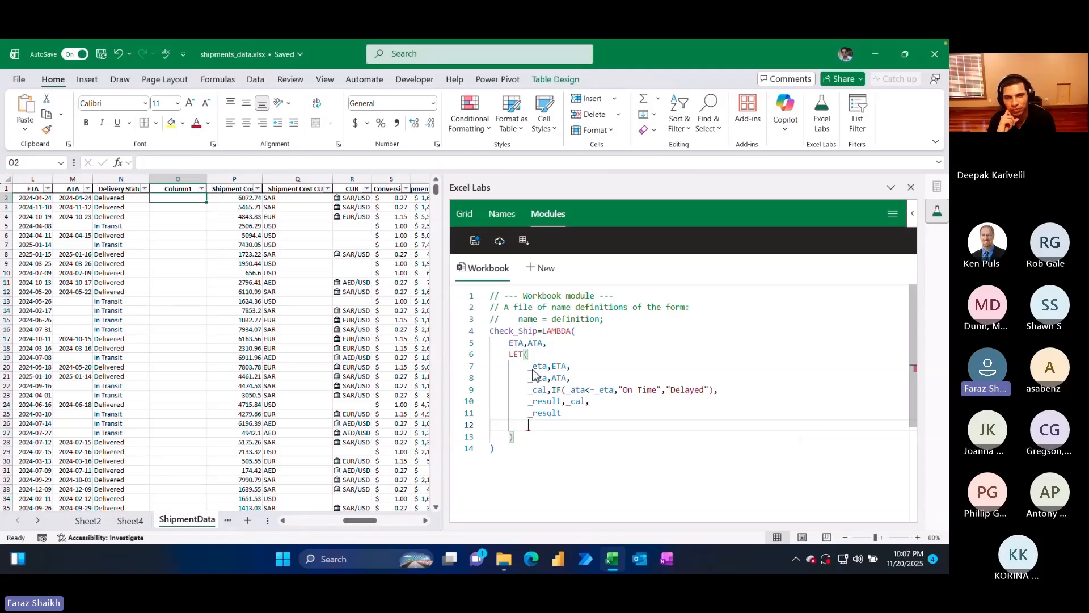
{"action": "key", "text": "BackSpace"}
{"action": "key", "text": "BackSpace"}
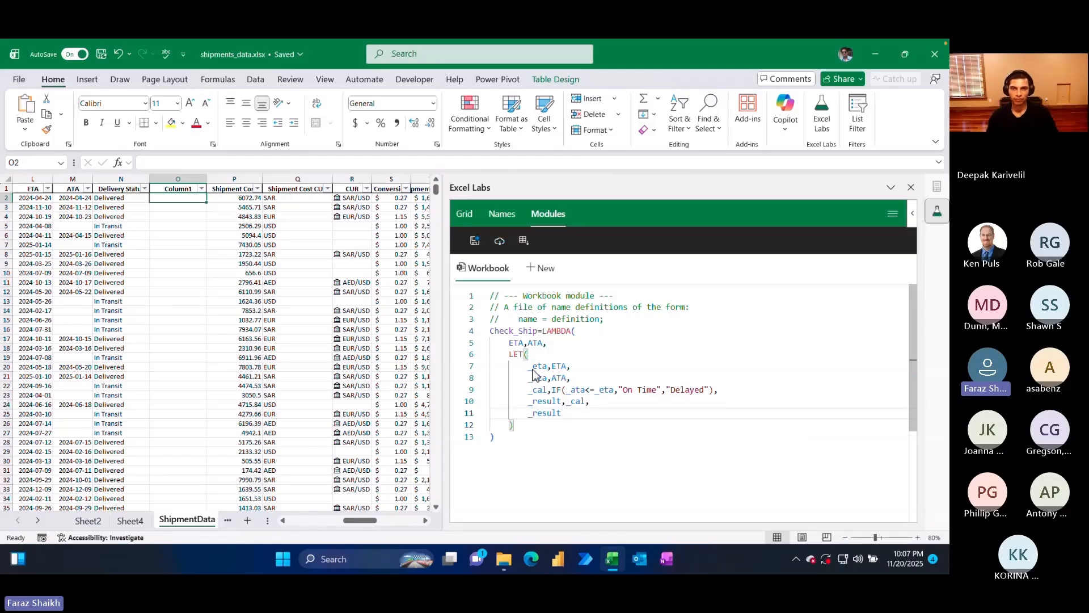
{"action": "left_click", "coordinate": [475, 241]}
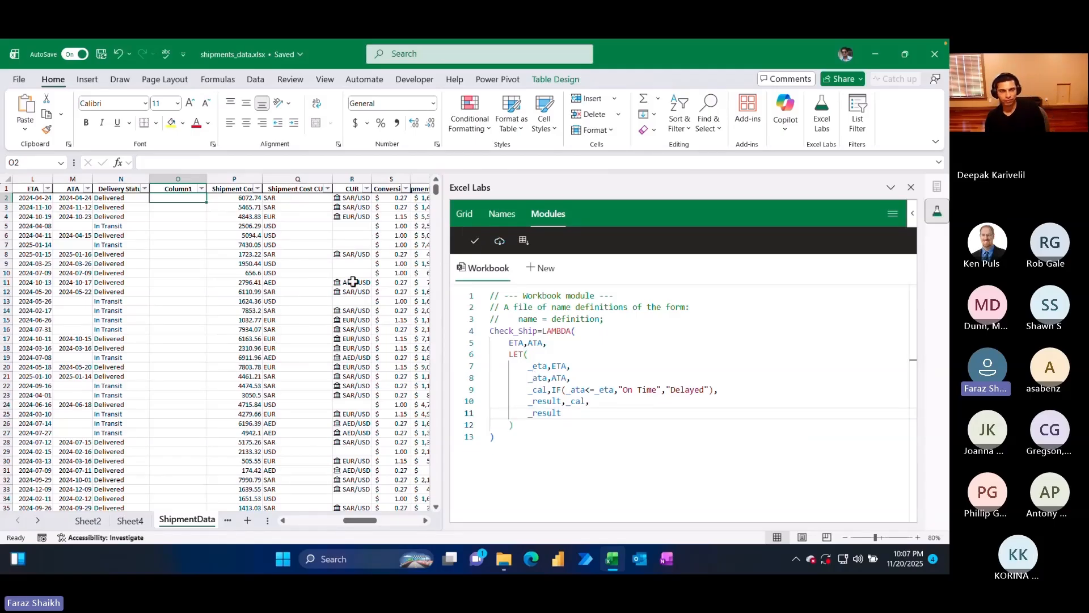
{"action": "double_click", "coordinate": [194, 198]}
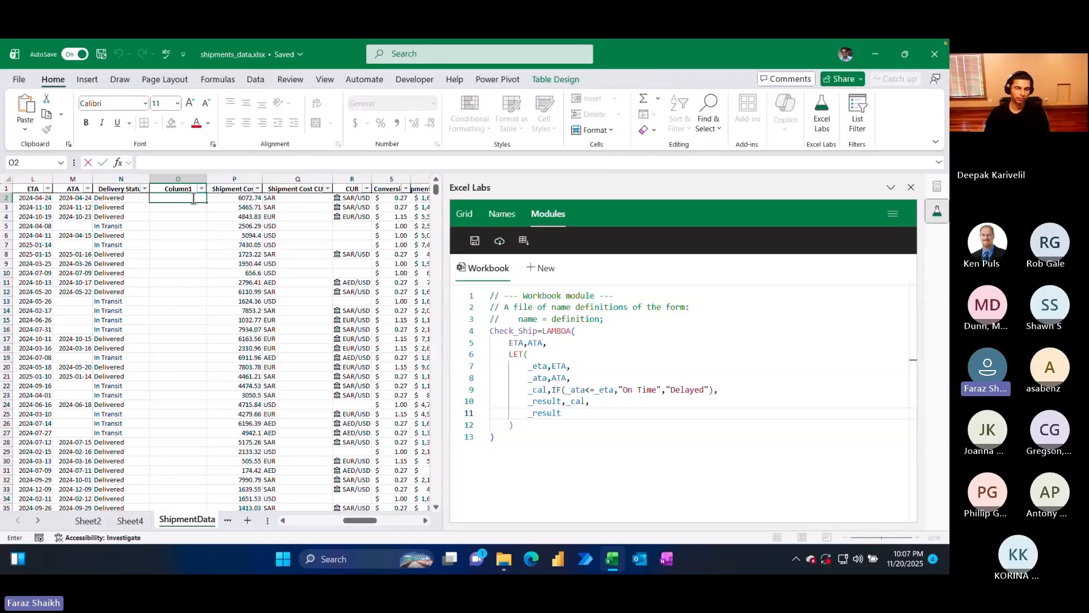
{"action": "type", "text": "=Check_Ship("}
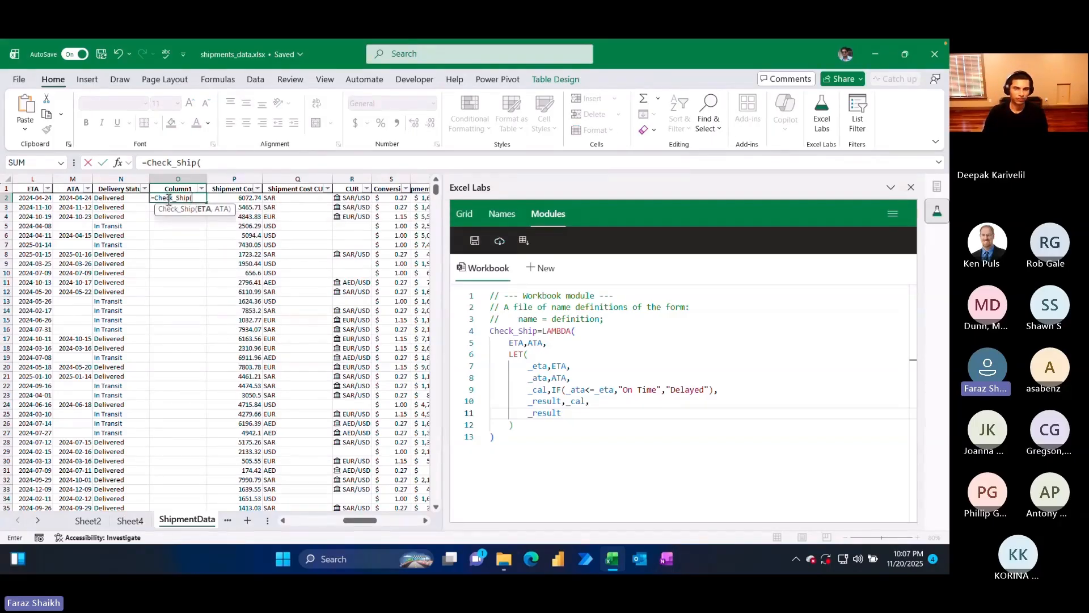
{"action": "left_click", "coordinate": [23, 199]}
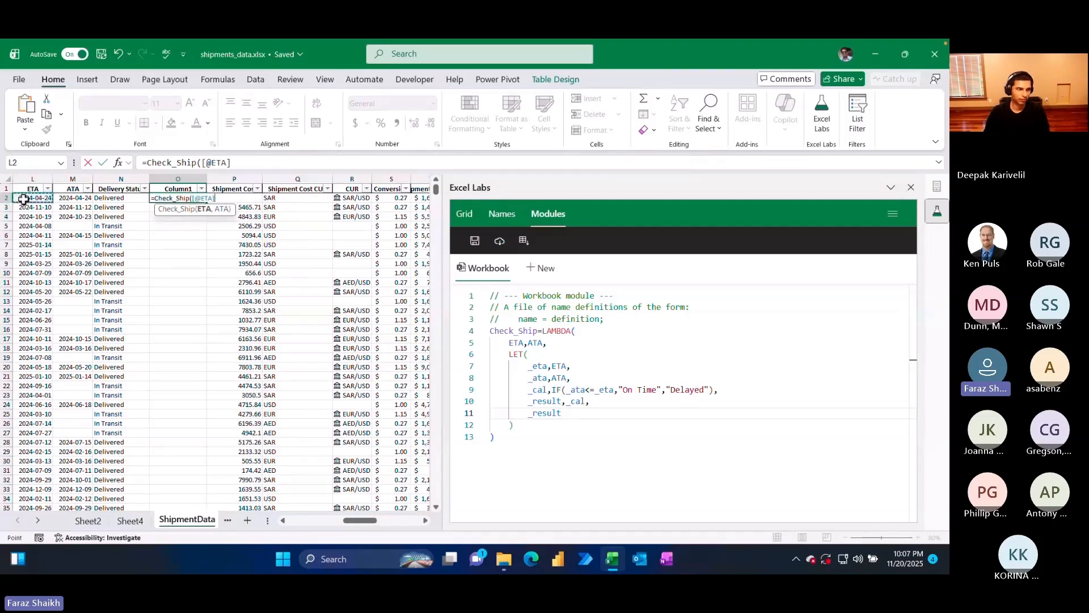
{"action": "type", "text": ","}
{"action": "left_click", "coordinate": [70, 198]}
{"action": "key", "text": "Return"}
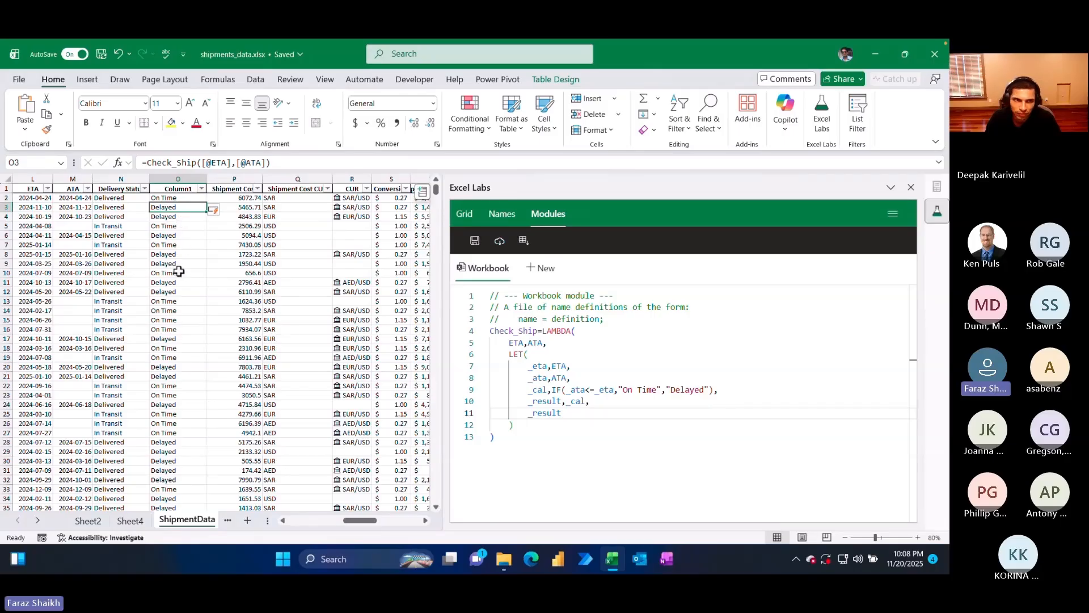
- Fit Column1's width to its contents in the shipment table and save the workbook
{"action": "double_click", "coordinate": [206, 179]}
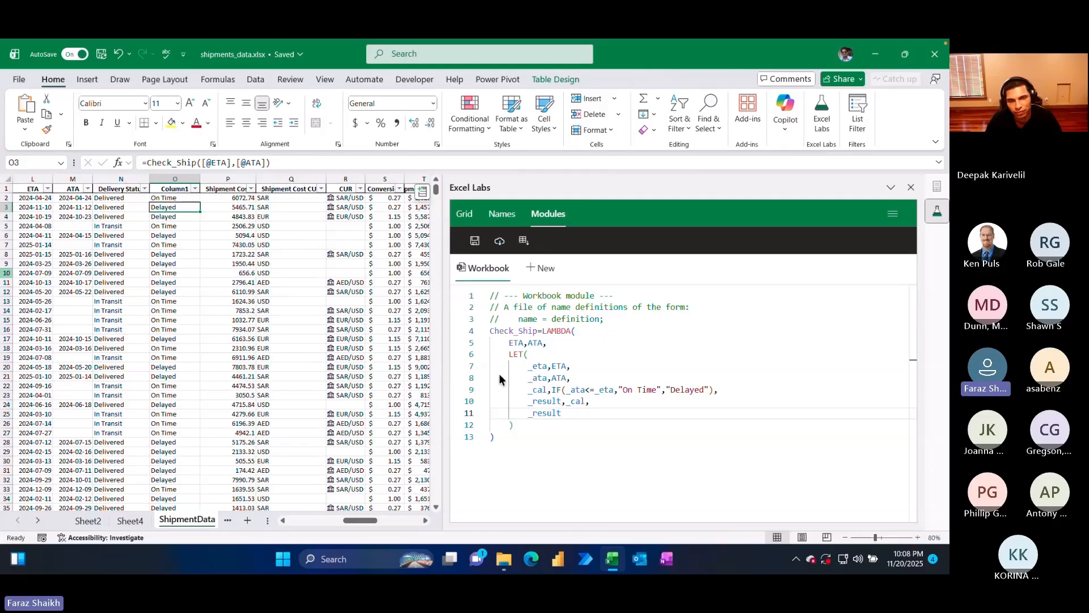
{"action": "left_click", "coordinate": [101, 56]}
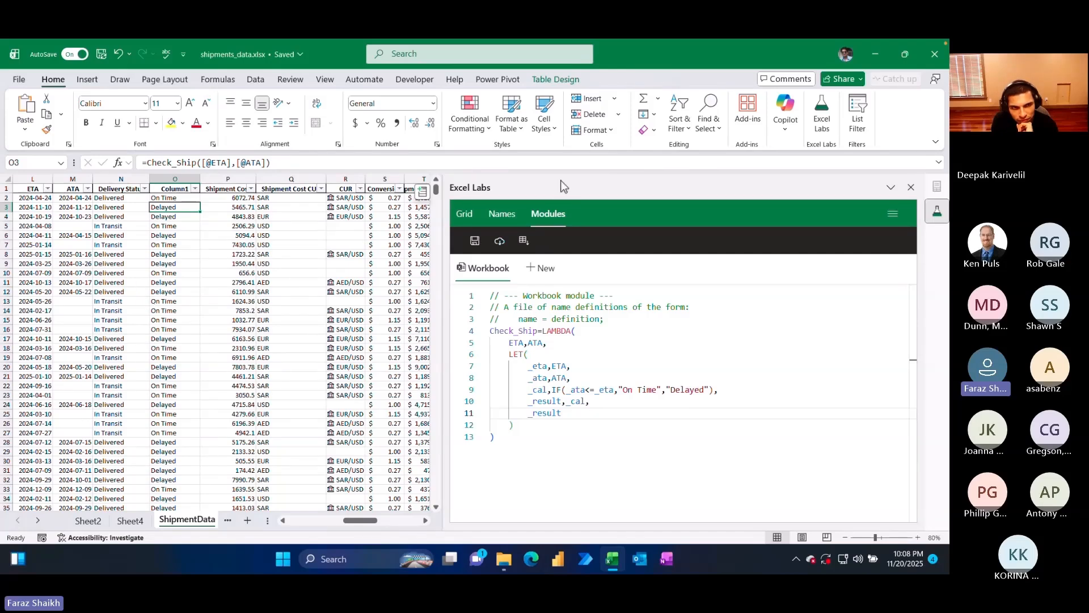
{"action": "left_click", "coordinate": [912, 188]}
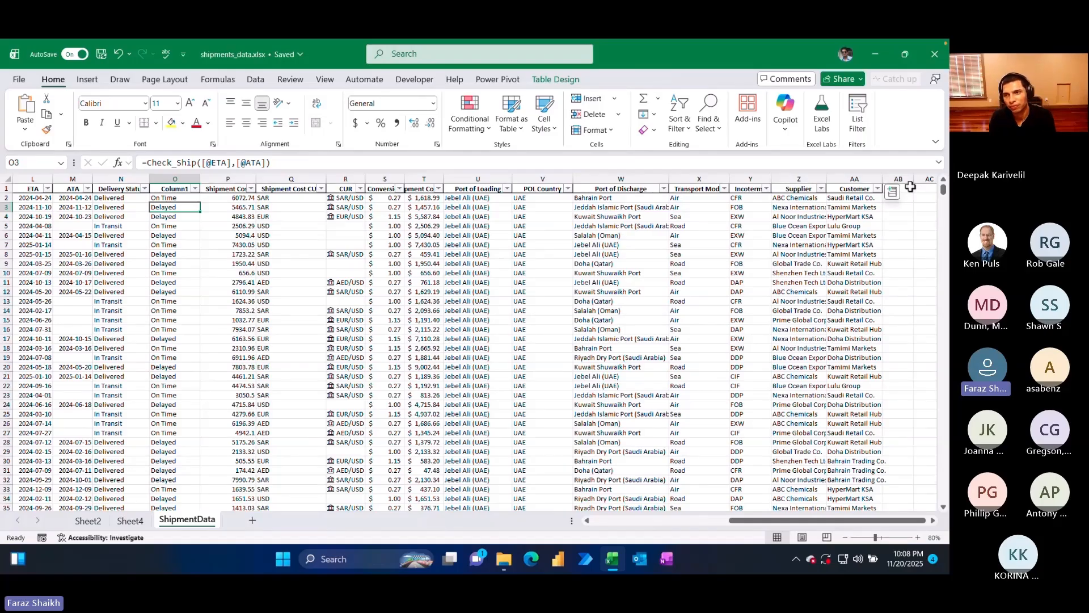
{"action": "left_click", "coordinate": [169, 197]}
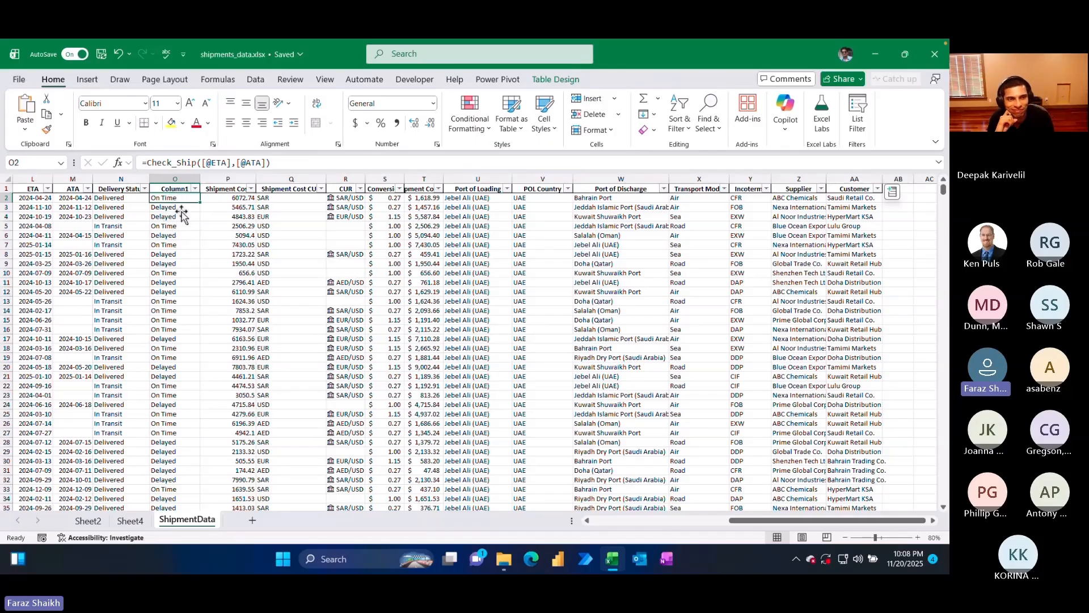
- Replace "On Time" in the IF function of Check_Ship with a thumbs-down emoji found by searching for "wrong"
{"action": "left_click", "coordinate": [839, 122]}
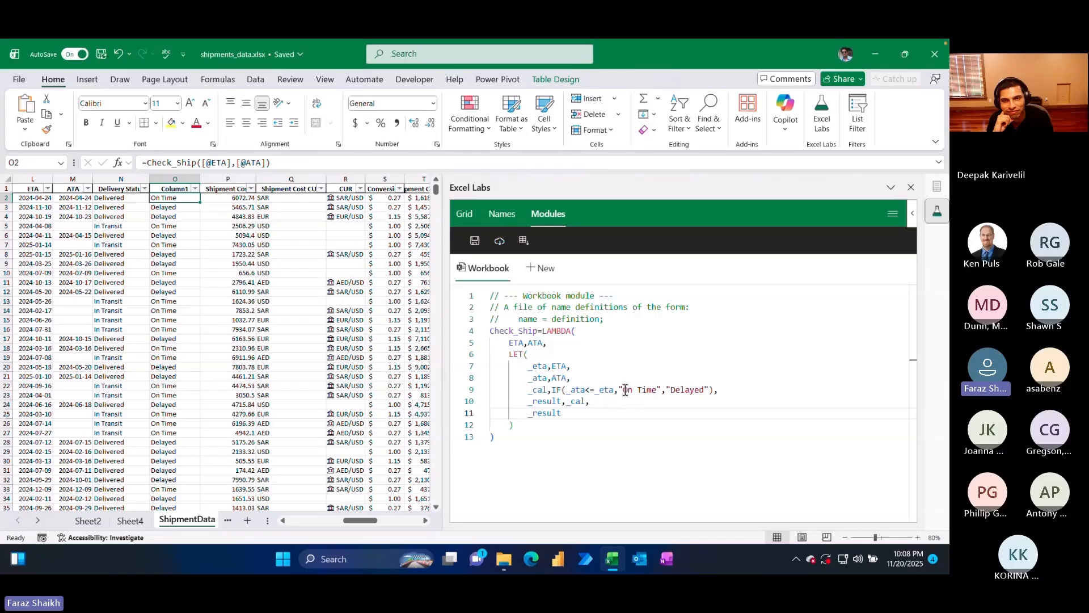
{"action": "left_click", "coordinate": [626, 391]}
{"action": "mouse_move", "coordinate": [624, 391]}
{"action": "left_mouse_down"}
{"action": "mouse_move", "coordinate": [655, 390]}
{"action": "mouse_move", "coordinate": [629, 389]}
{"action": "left_mouse_up"}
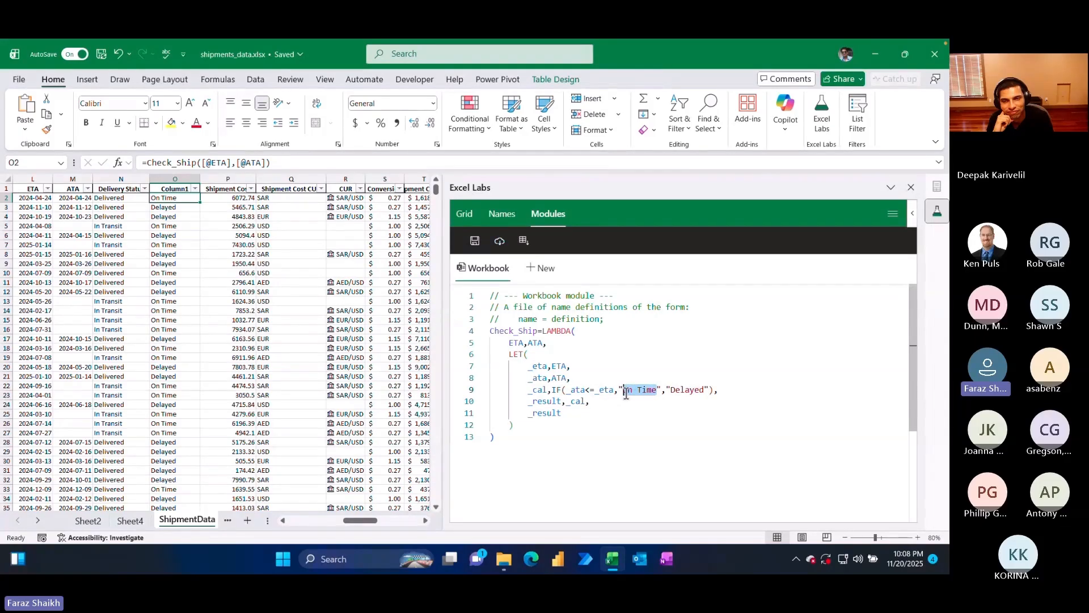
{"action": "key", "text": "super+period"}
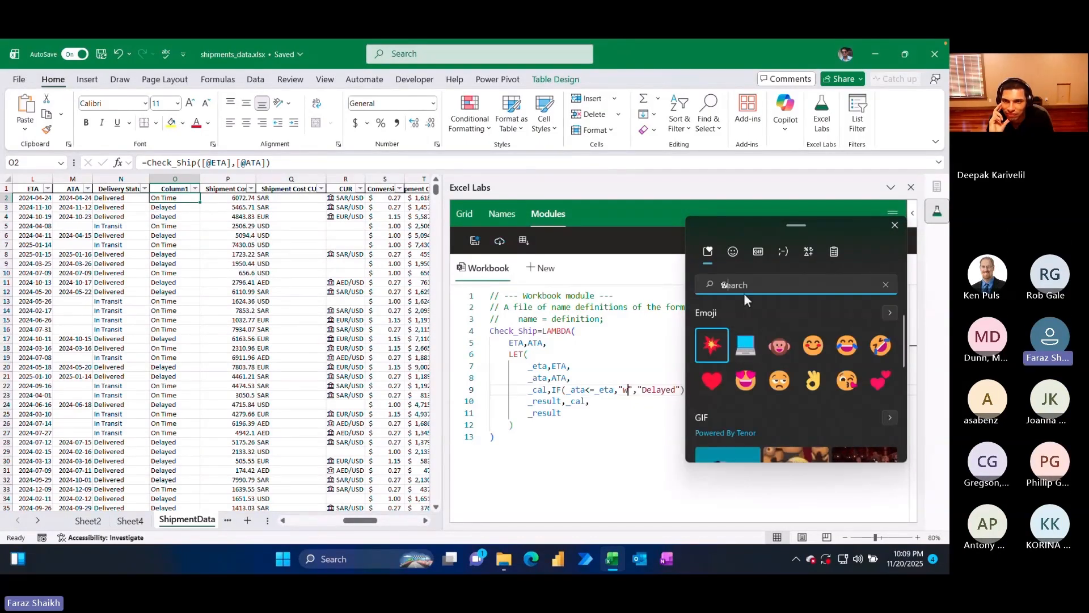
{"action": "type", "text": "wrong"}
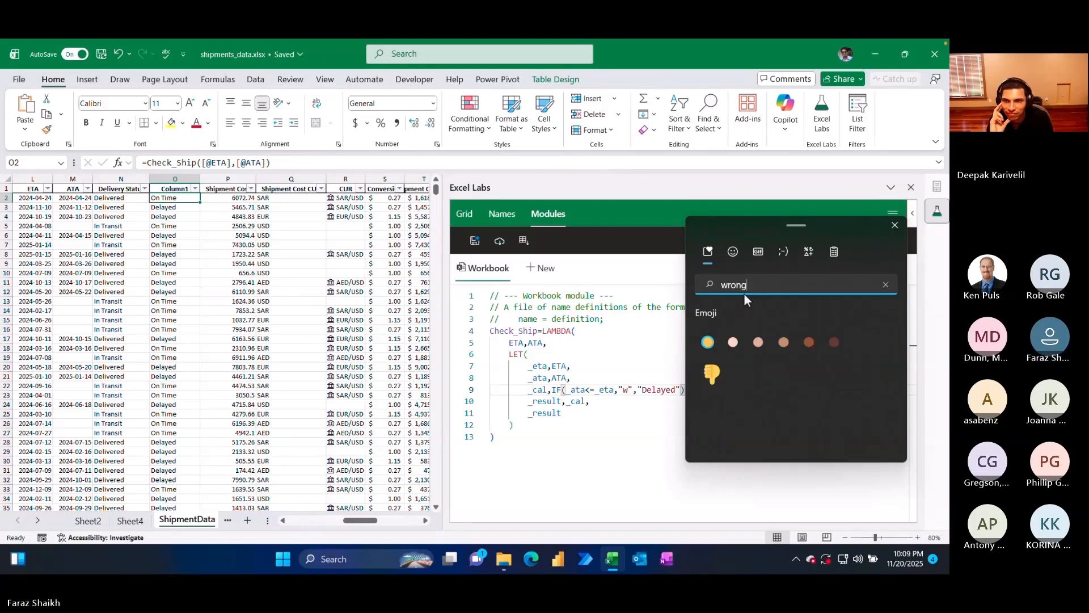
{"action": "left_click", "coordinate": [709, 374]}
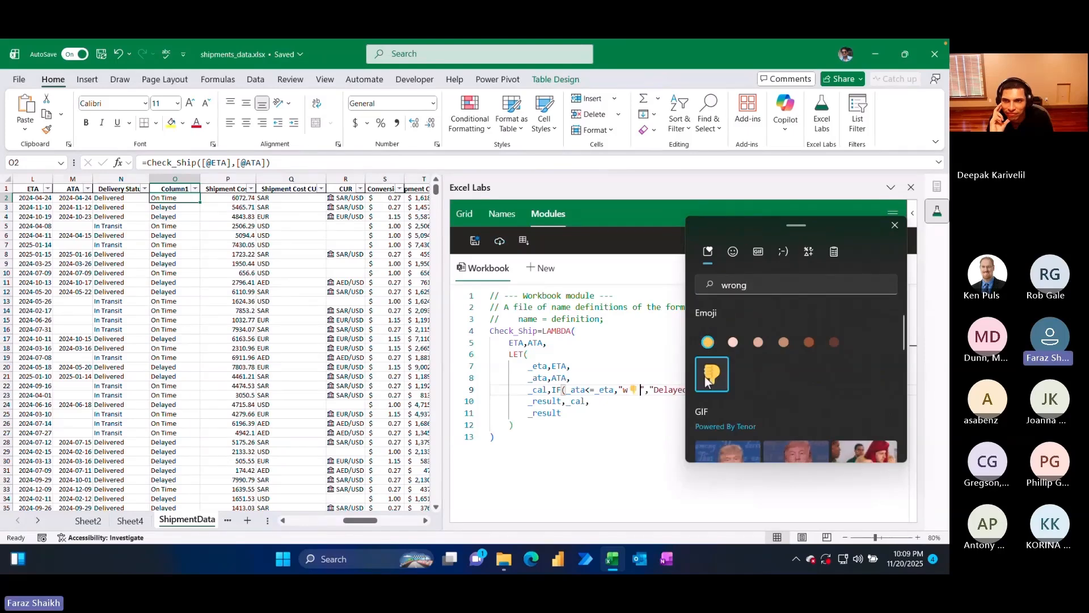
{"action": "left_click", "coordinate": [626, 392]}
{"action": "key", "text": "BackSpace"}
- Move the thumbs-down emoji from the IF function's true result to its false result, replacing "Delayed"
{"action": "double_click", "coordinate": [662, 390]}
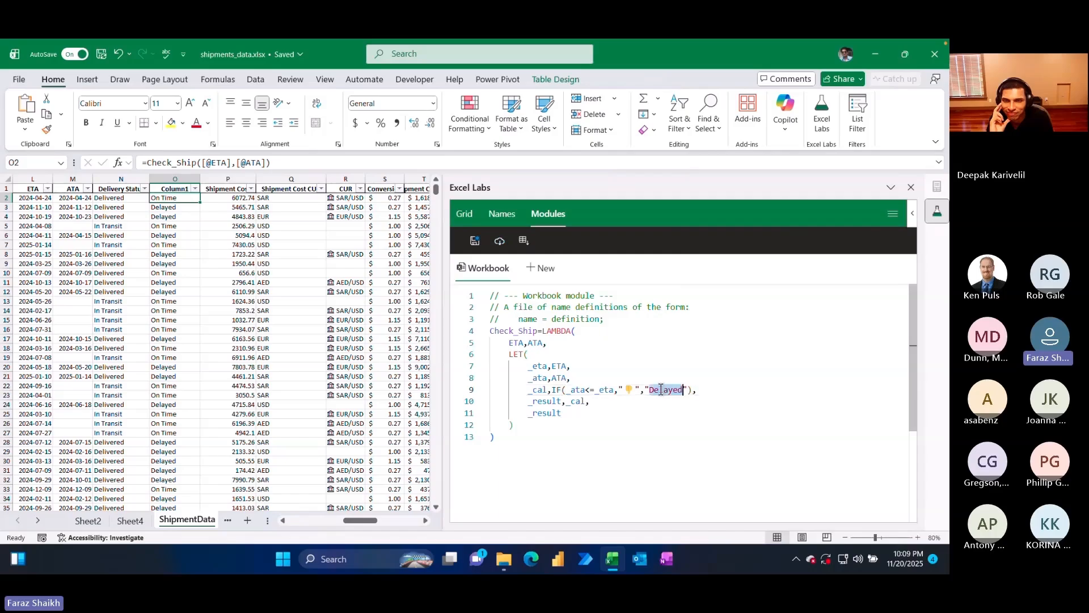
{"action": "double_click", "coordinate": [632, 391]}
{"action": "key", "text": "ctrl+c"}
{"action": "key", "text": "BackSpace"}
{"action": "key", "text": "Right"}
{"action": "key", "text": "shift+Right"}
{"action": "key", "text": "shift+Right"}
{"action": "key", "text": "shift+Right"}
{"action": "key", "text": "shift+Right"}
{"action": "key", "text": "shift+Right"}
{"action": "key", "text": "shift+Right"}
{"action": "key", "text": "shift+Right"}
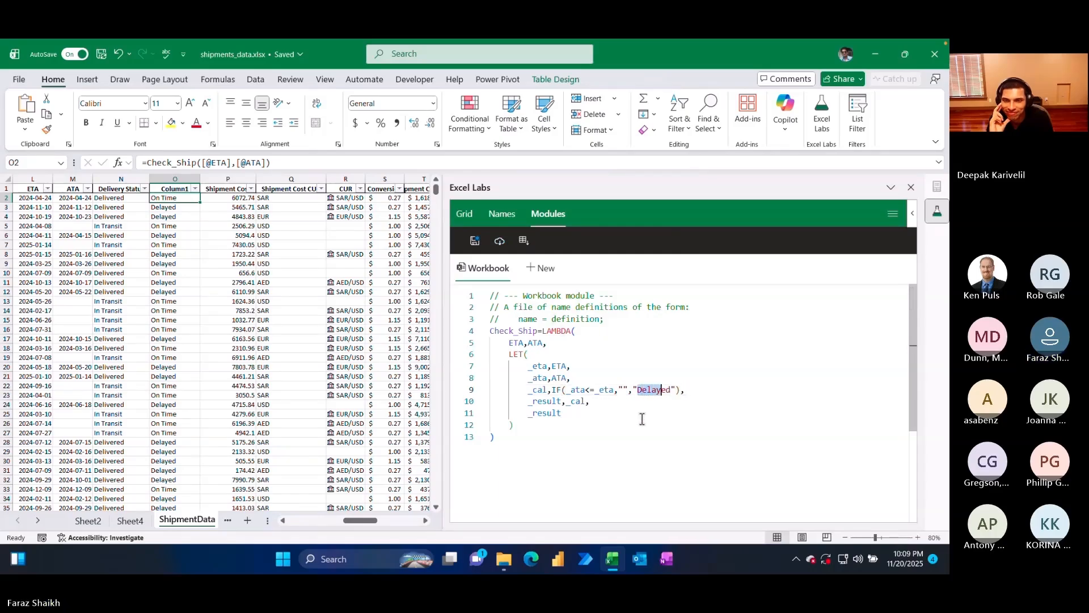
{"action": "key", "text": "ctrl+v"}
- Insert a thumbs-up emoji as the IF function's true result and save the Workbook module
{"action": "key", "text": "Left"}
{"action": "key", "text": "Left"}
{"action": "key", "text": "Left"}
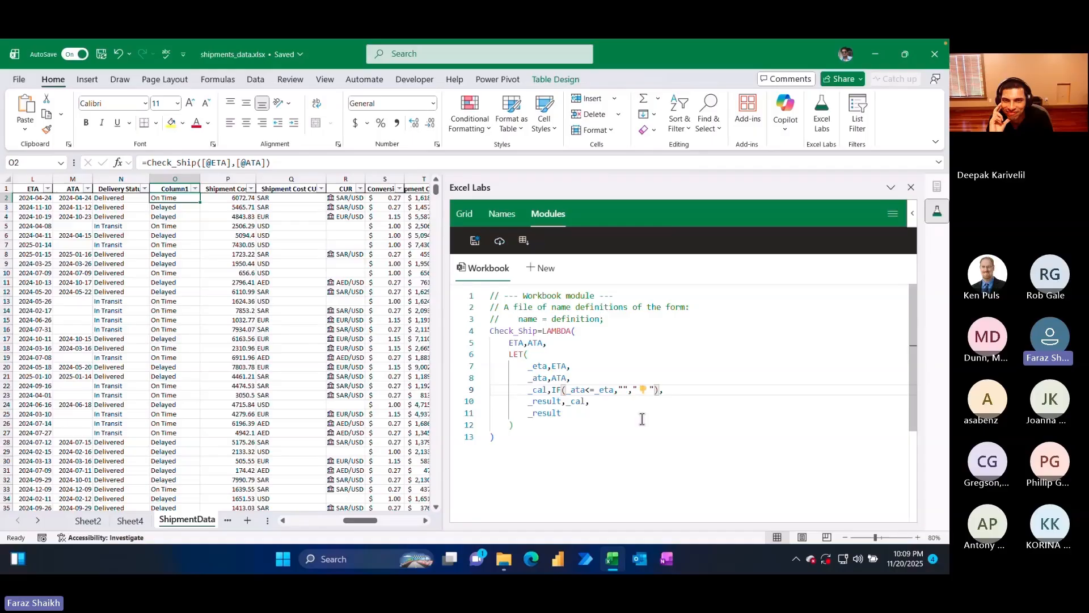
{"action": "key", "text": "super+period"}
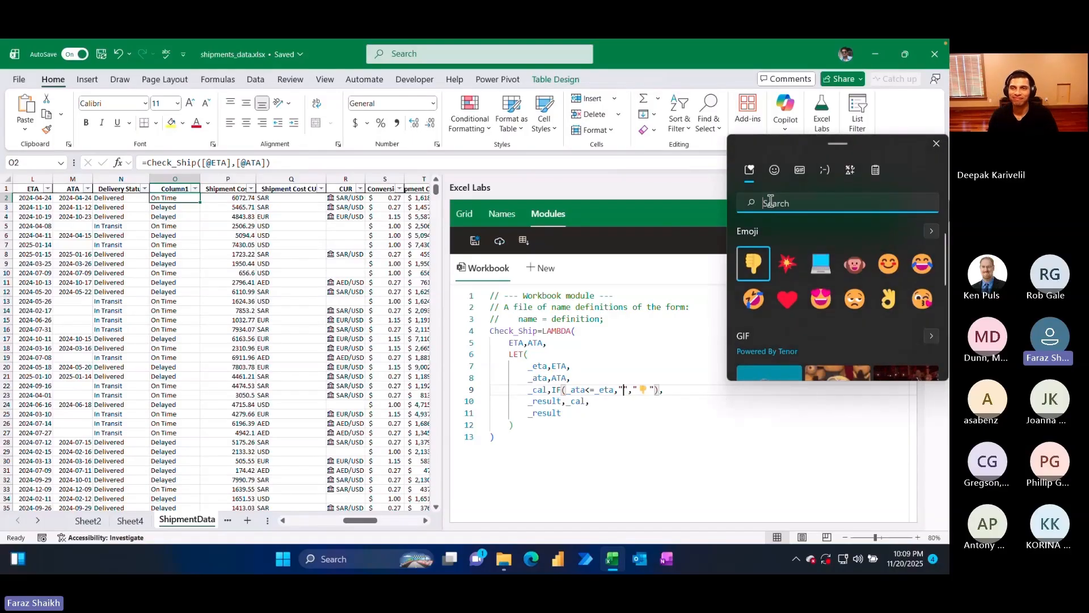
{"action": "type", "text": "t"}
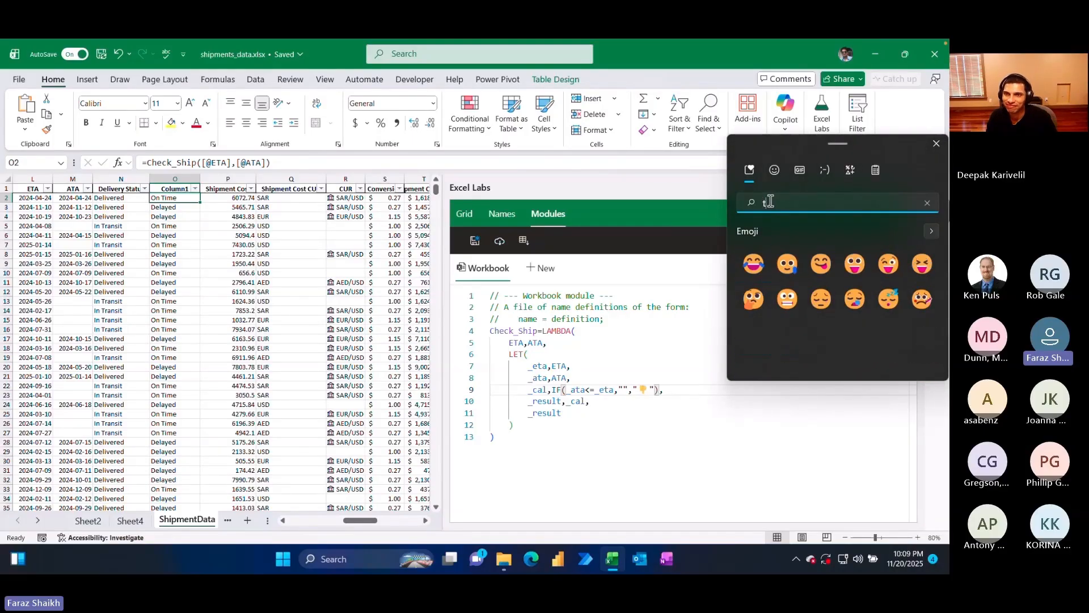
{"action": "type", "text": "hum"}
{"action": "left_click", "coordinate": [753, 293]}
{"action": "key", "text": "Escape"}
{"action": "left_click", "coordinate": [475, 240]}
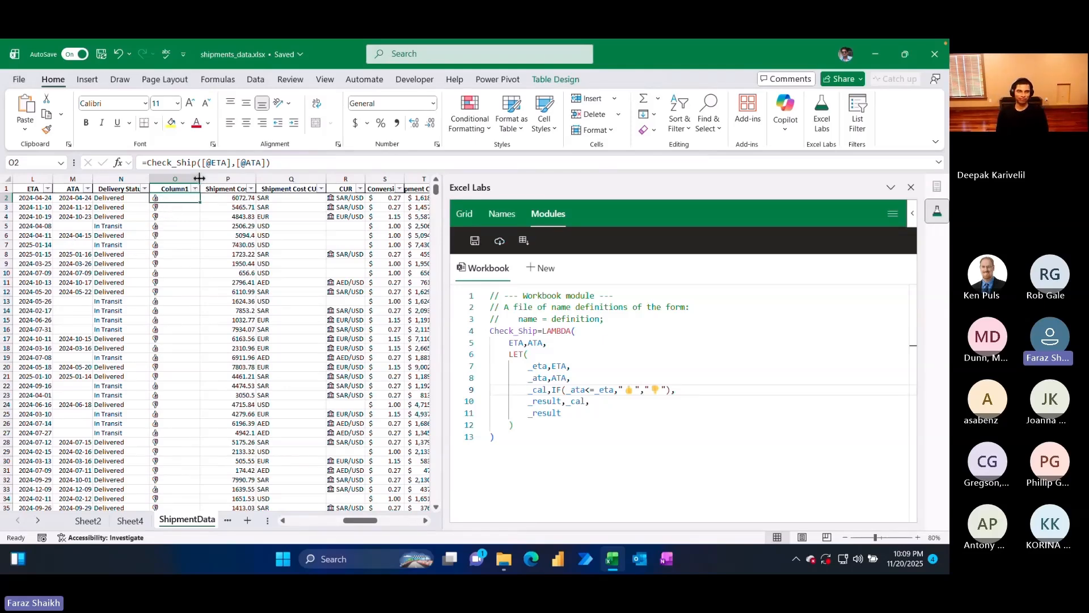
{"action": "left_click", "coordinate": [911, 189]}
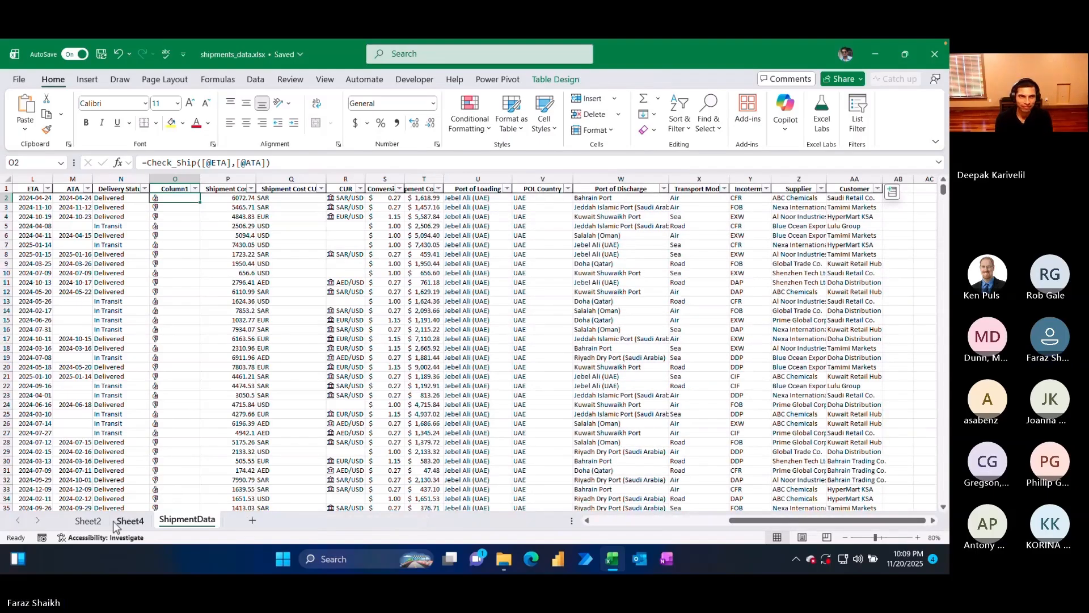
- Delete the Sheet4 worksheet from the workbook
{"action": "left_click", "coordinate": [115, 521]}
{"action": "left_click", "coordinate": [86, 520]}
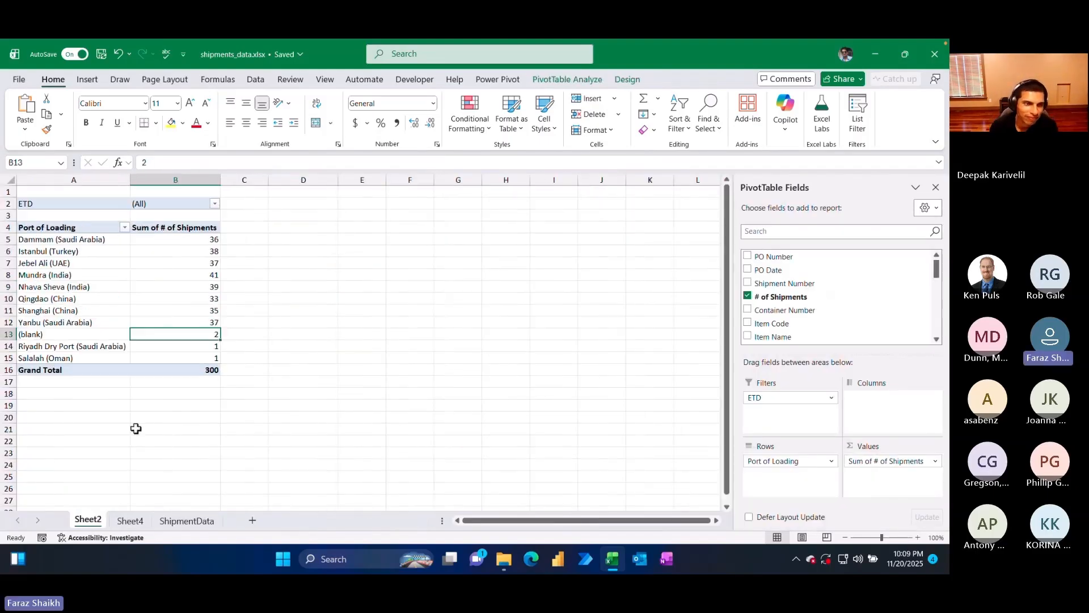
{"action": "left_click_drag", "start_coordinate": [936, 272], "coordinate": [937, 319]}
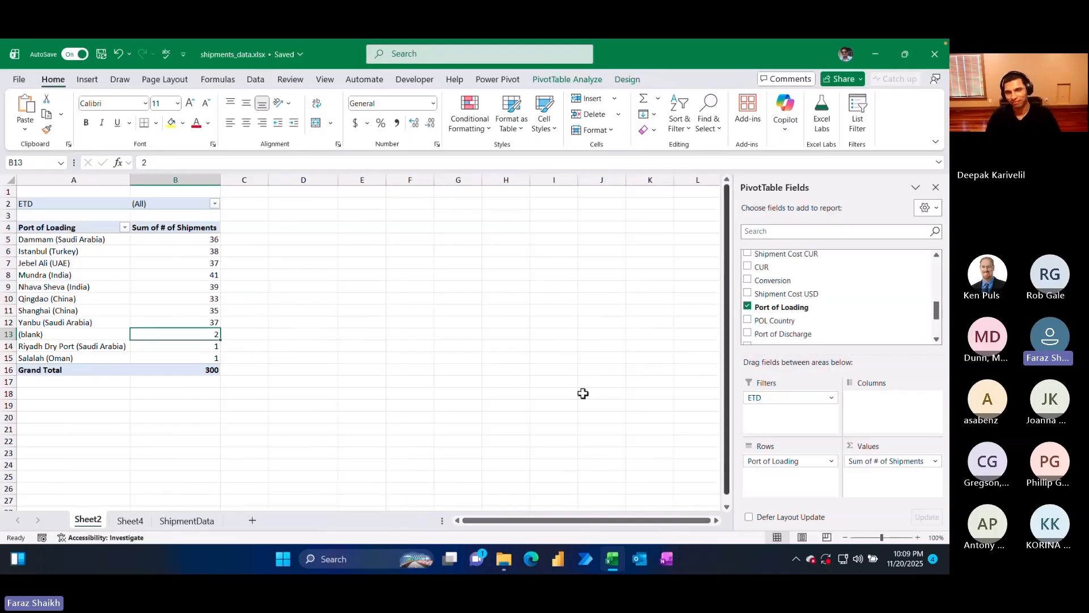
{"action": "left_click", "coordinate": [131, 520]}
{"action": "right_click", "coordinate": [131, 520]}
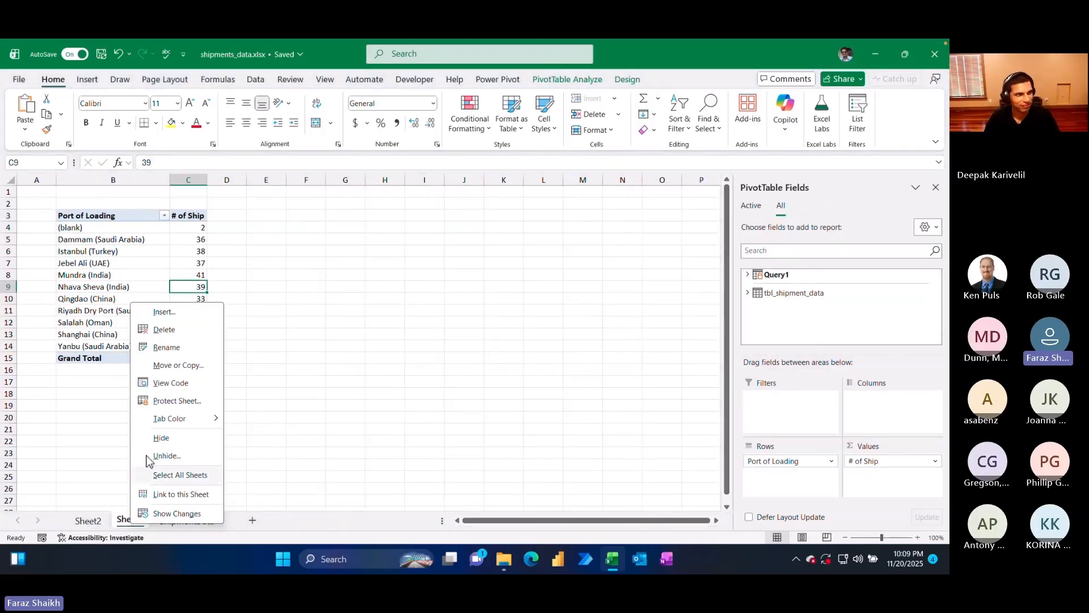
{"action": "left_click", "coordinate": [177, 329]}
{"action": "left_click", "coordinate": [502, 327]}
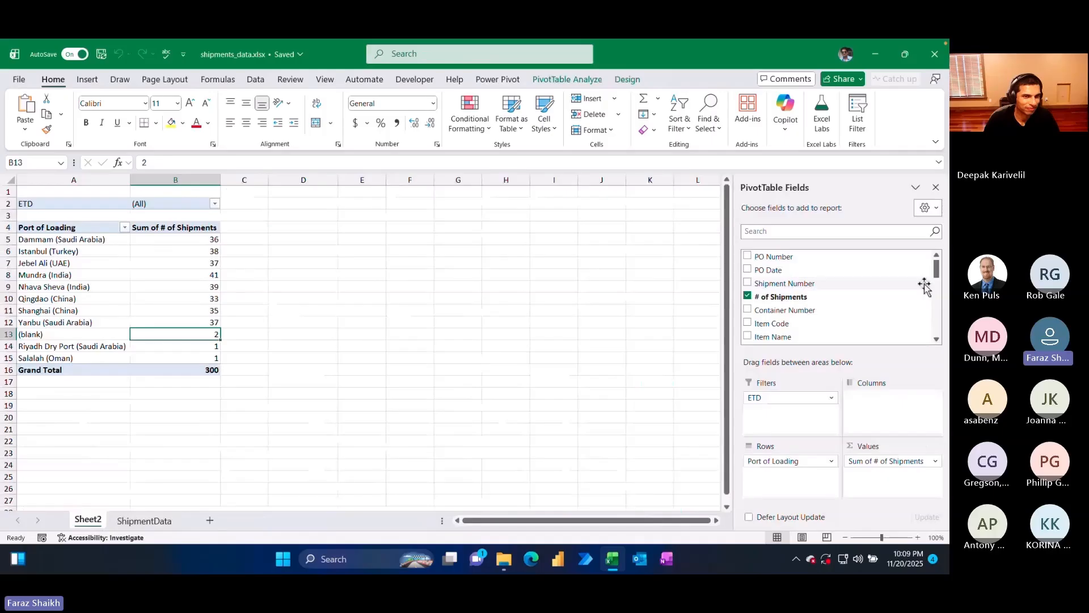
- Rename the Column1 header of the table on ShipmentData to Perfor
{"action": "left_click_drag", "start_coordinate": [937, 275], "coordinate": [939, 306]}
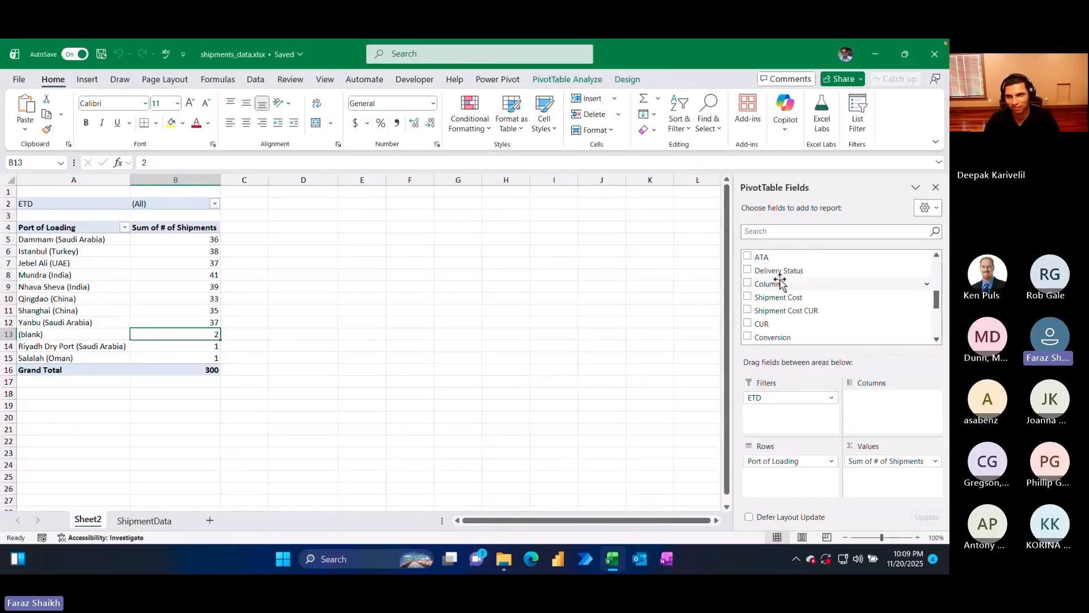
{"action": "left_click", "coordinate": [130, 521]}
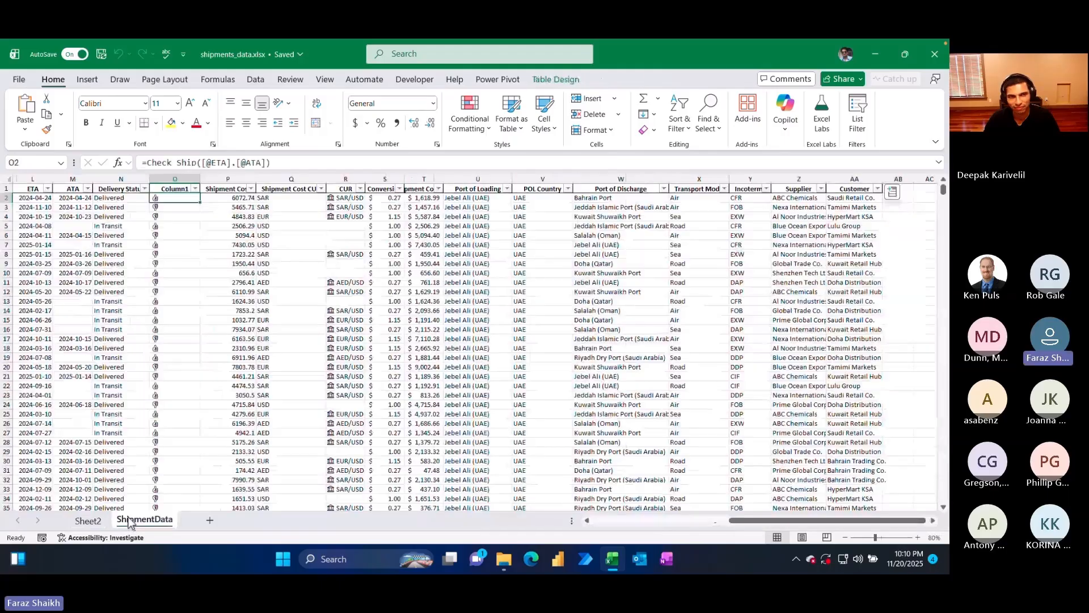
{"action": "left_click", "coordinate": [180, 190]}
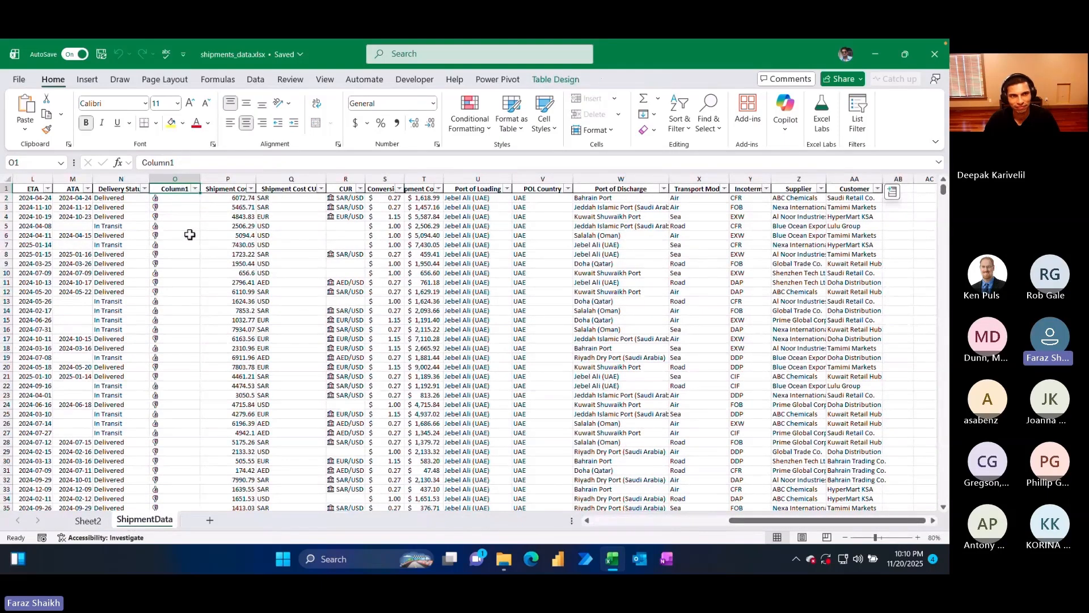
{"action": "type", "text": "S"}
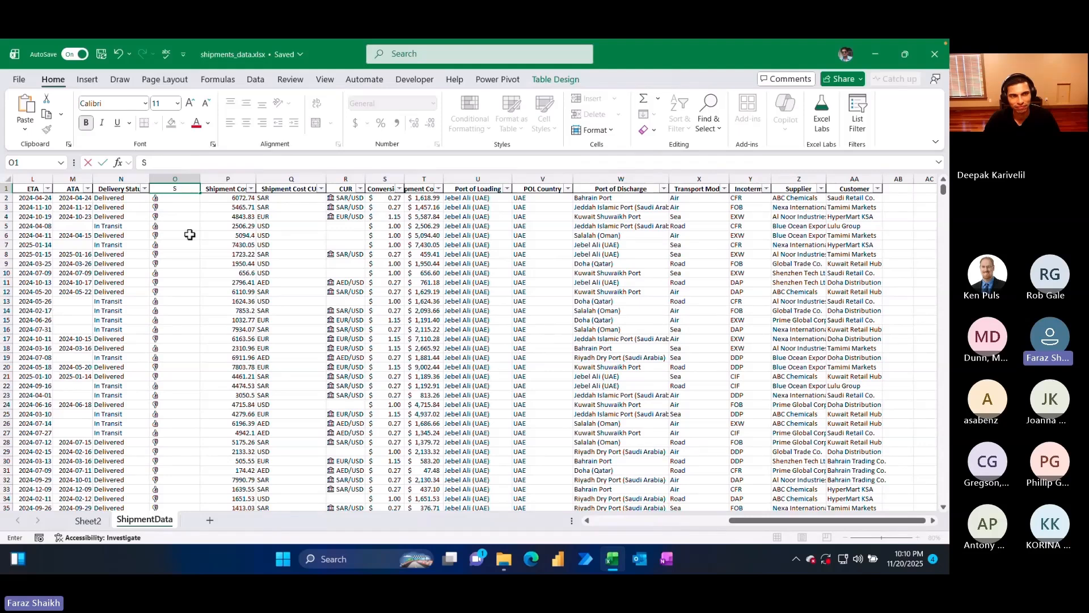
{"action": "type", "text": "hPe"}
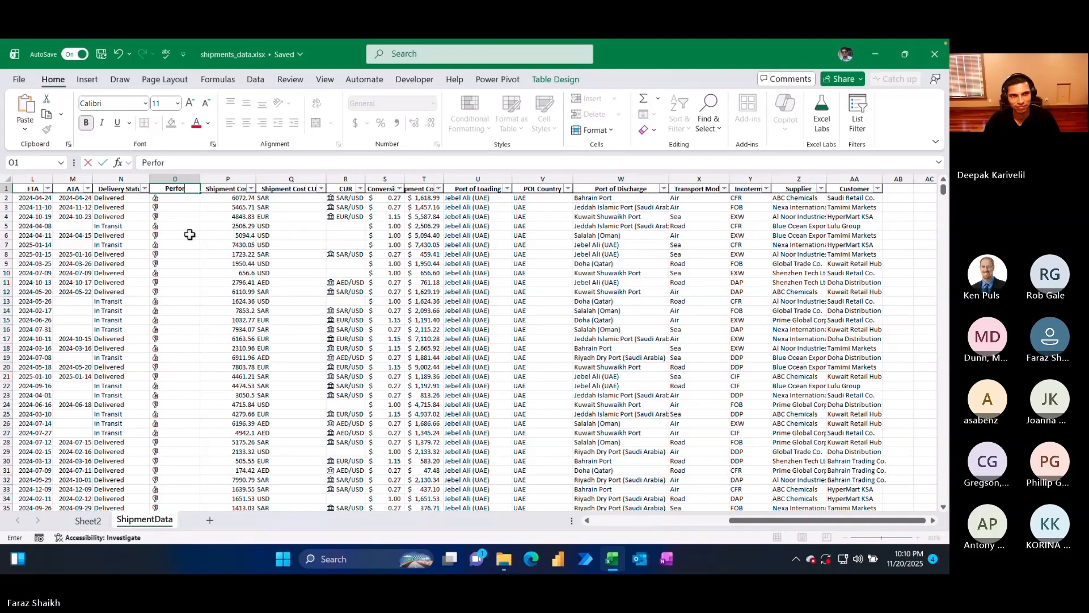
{"action": "type", "text": "rfor"}
{"action": "key", "text": "Return"}
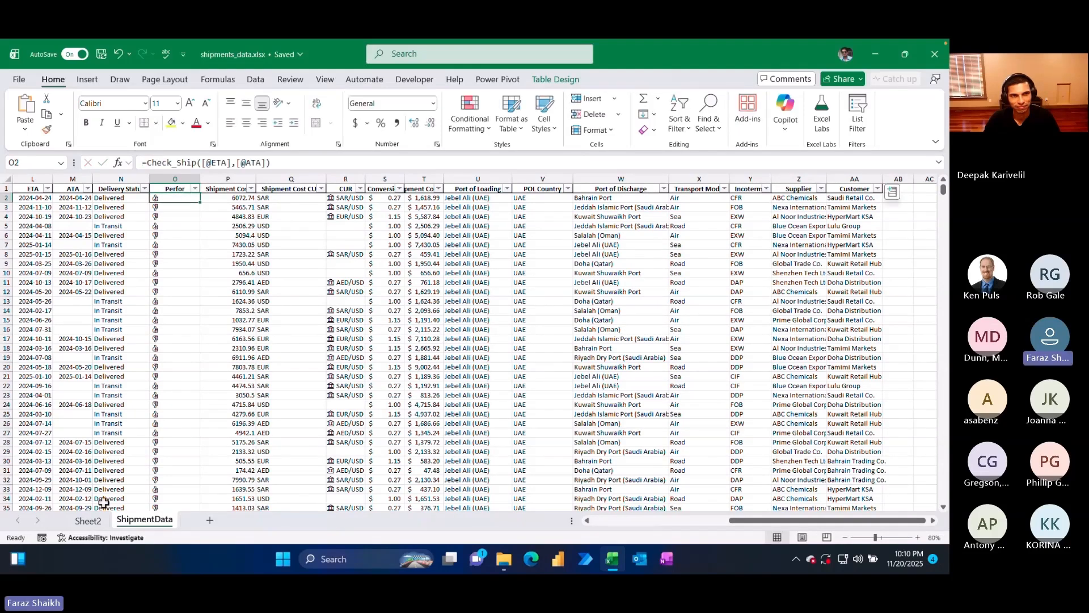
- Add a slicer for the Perfor field to the PivotTable on Sheet2 and place it beside the PivotTable
{"action": "left_click", "coordinate": [108, 521]}
{"action": "mouse_move", "coordinate": [795, 285]}
{"action": "left_mouse_down"}
{"action": "mouse_move", "coordinate": [781, 294]}
{"action": "mouse_move", "coordinate": [898, 430]}
{"action": "mouse_move", "coordinate": [756, 280]}
{"action": "mouse_move", "coordinate": [779, 277]}
{"action": "left_mouse_up"}
{"action": "left_click", "coordinate": [766, 278]}
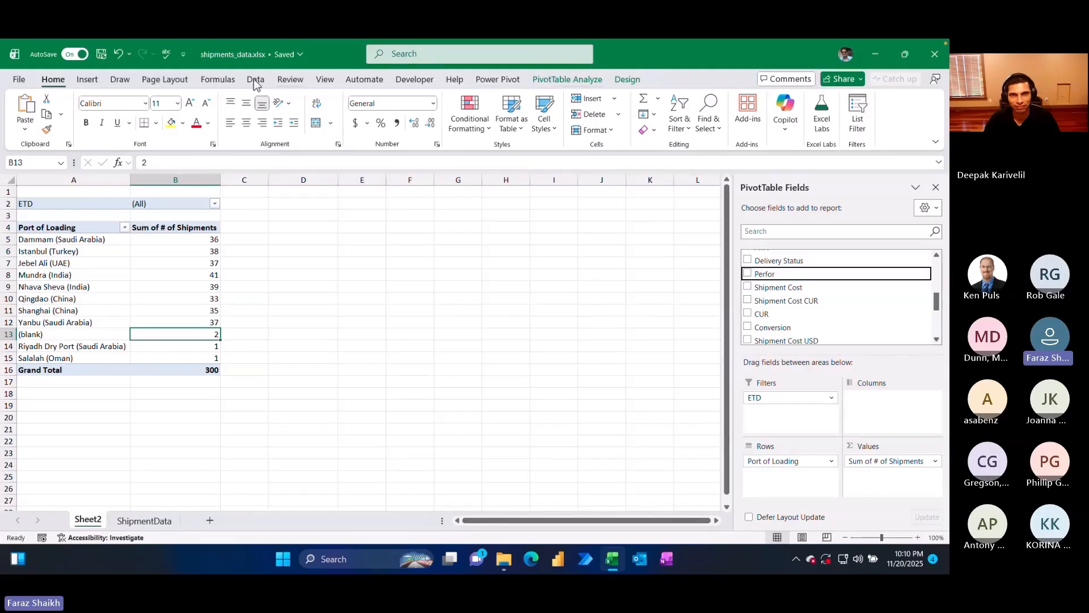
{"action": "left_click", "coordinate": [87, 79]}
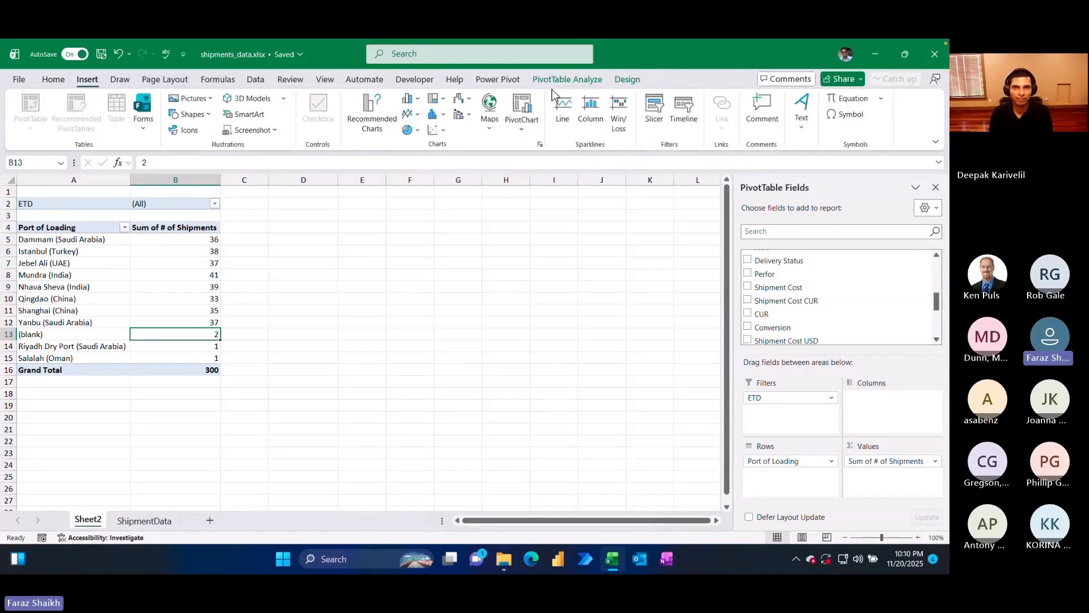
{"action": "left_click", "coordinate": [566, 79]}
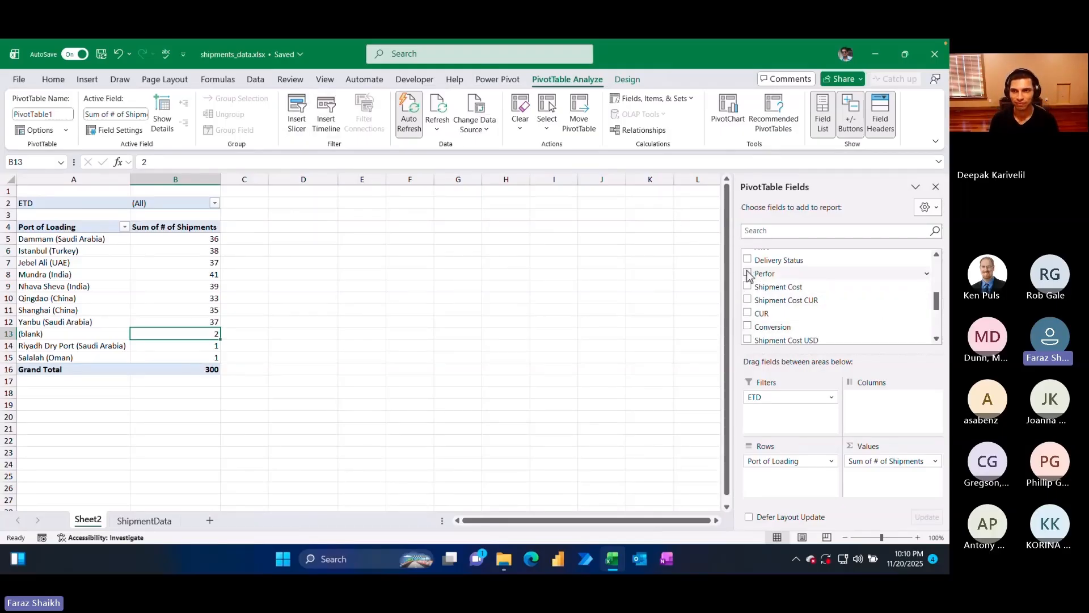
{"action": "left_click", "coordinate": [770, 275]}
{"action": "right_click", "coordinate": [770, 275]}
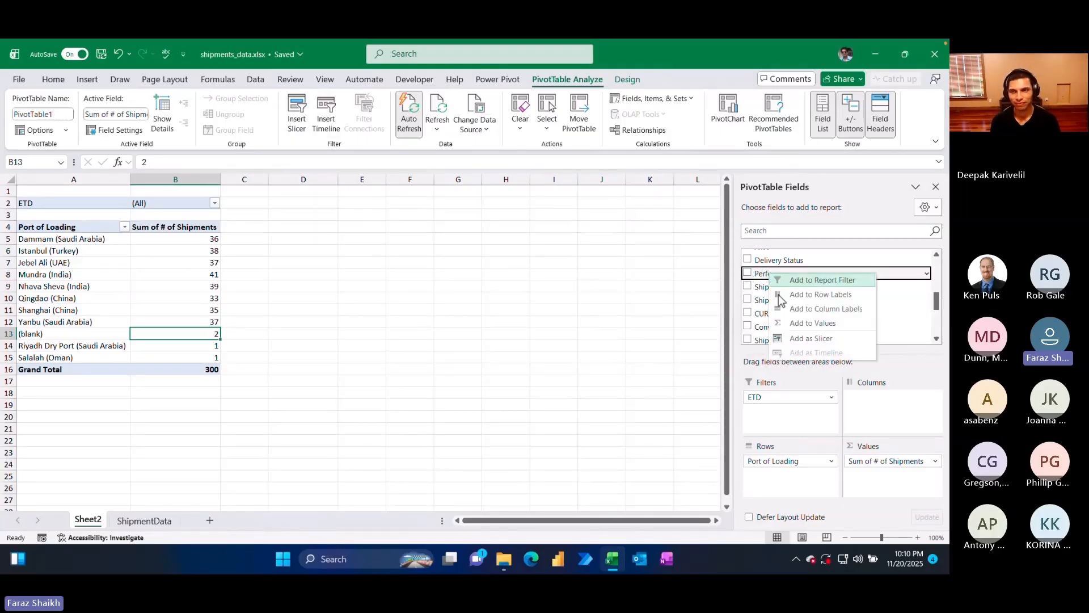
{"action": "left_click", "coordinate": [795, 338]}
{"action": "left_click_drag", "start_coordinate": [344, 281], "coordinate": [317, 251]}
- Filter the PivotTable by the thumbs-up and thumbs-down items of the Perfor slicer and clear the filter
{"action": "left_click", "coordinate": [321, 265]}
{"action": "left_click", "coordinate": [321, 282]}
{"action": "left_click", "coordinate": [322, 281]}
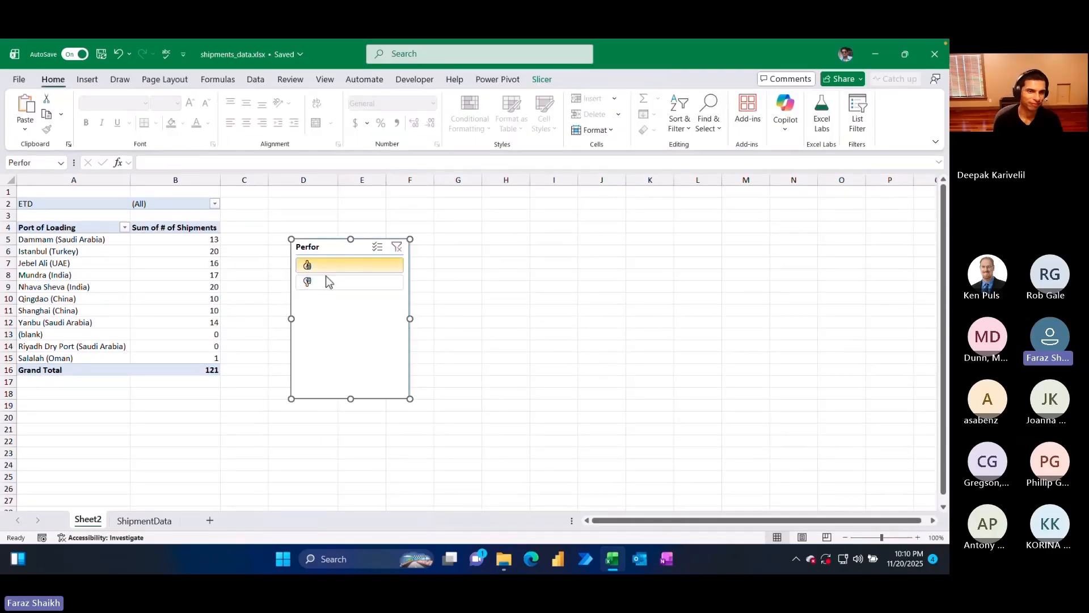
{"action": "left_click", "coordinate": [397, 248]}
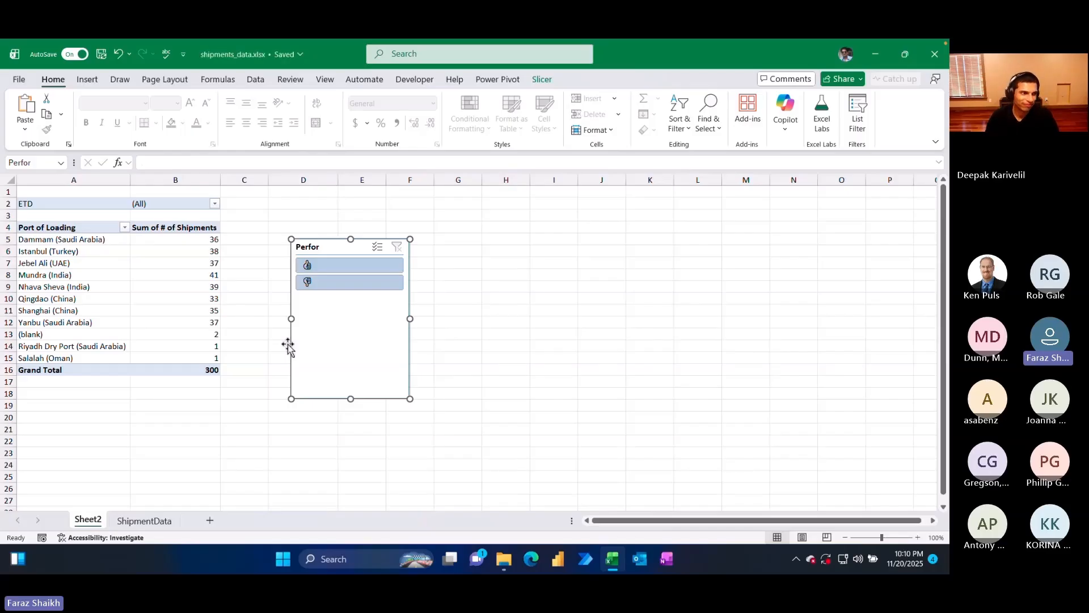
- Go back to cell A1 of the ShipmentData sheet and open the emoji picker
{"action": "left_click", "coordinate": [149, 521]}
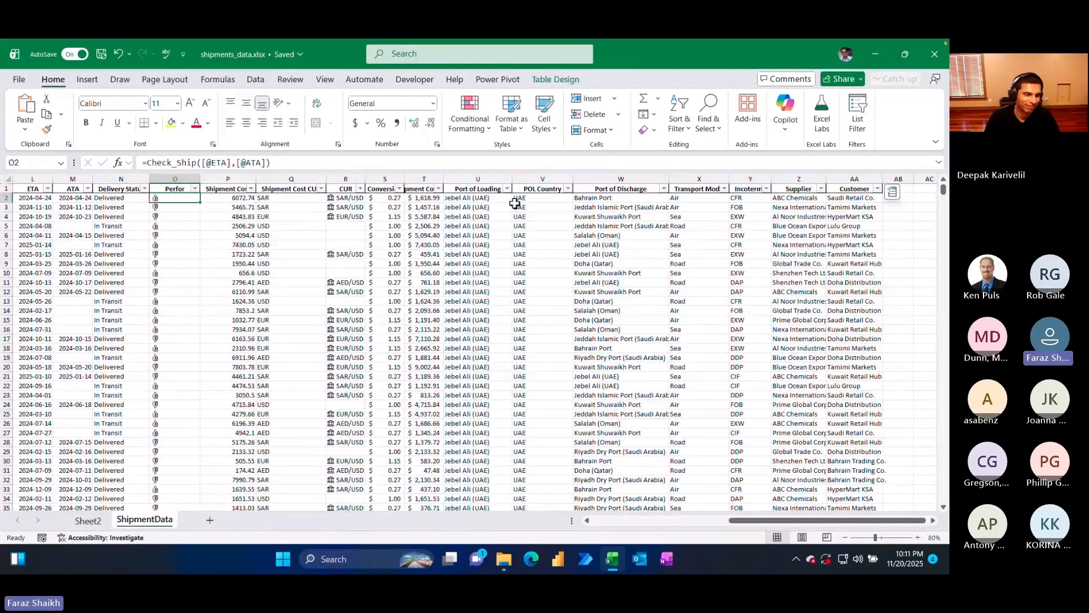
{"action": "left_click", "coordinate": [391, 206]}
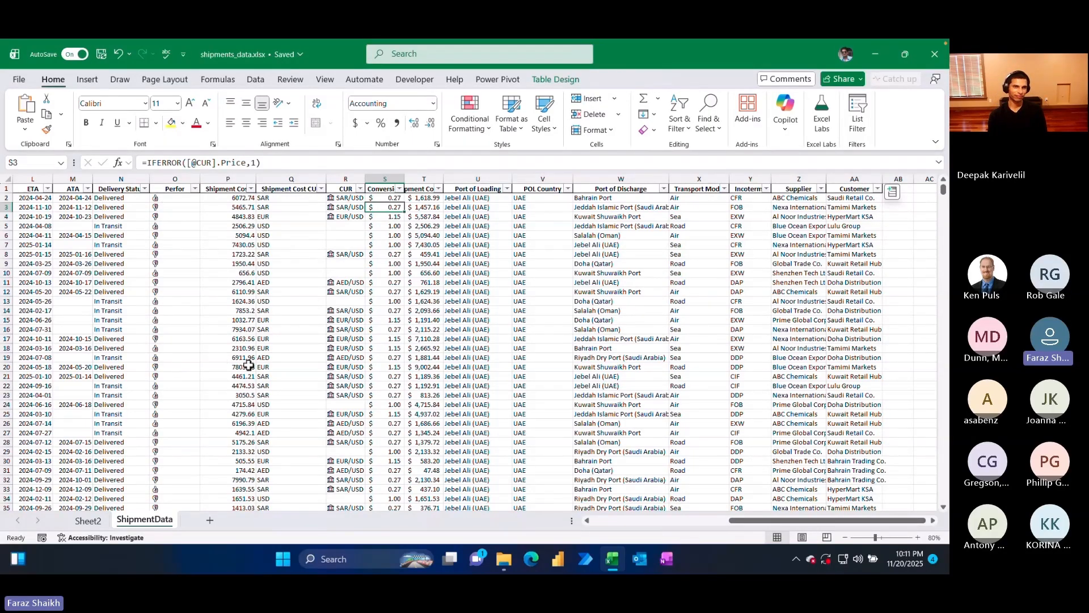
{"action": "key", "text": "ctrl+Home"}
{"action": "key", "text": "super+period"}
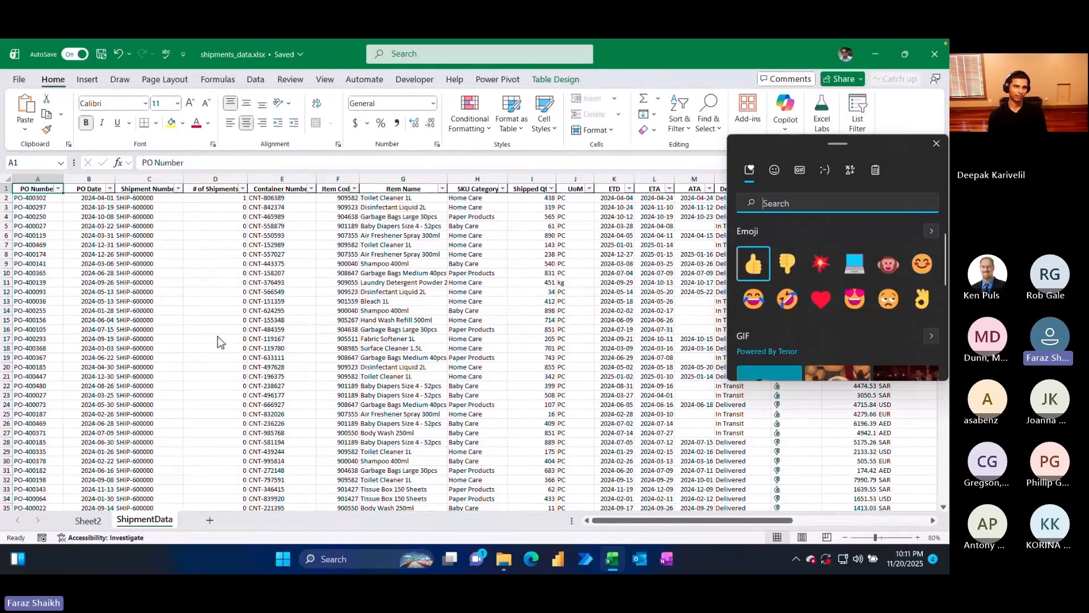
- Search the emoji picker for "war", point out the warning sign emoji and close the picker
{"action": "type", "text": "war"}
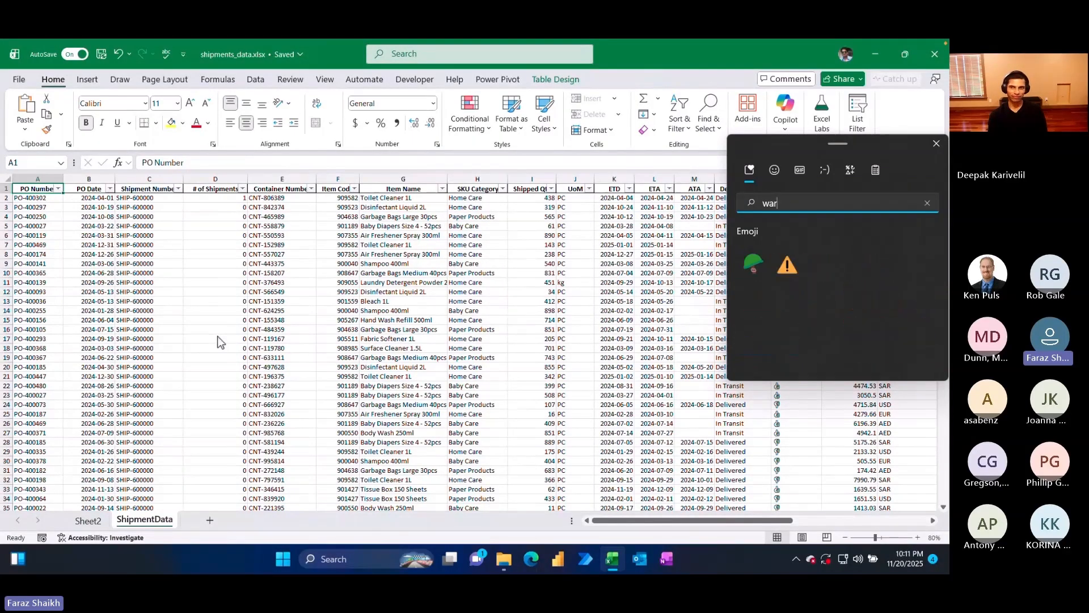
{"action": "left_click", "coordinate": [793, 269]}
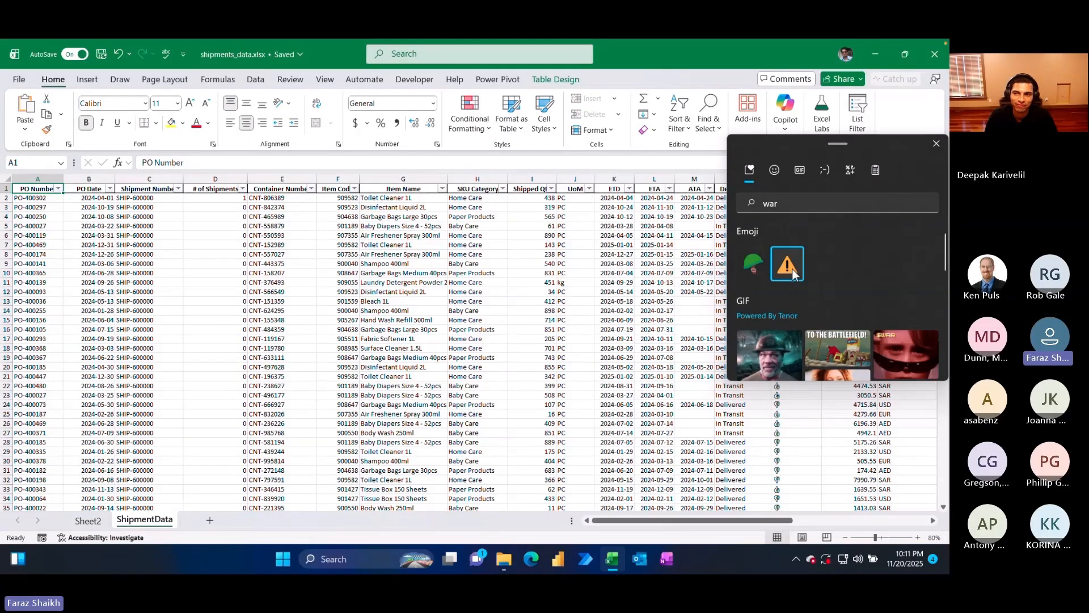
{"action": "left_click", "coordinate": [936, 144]}
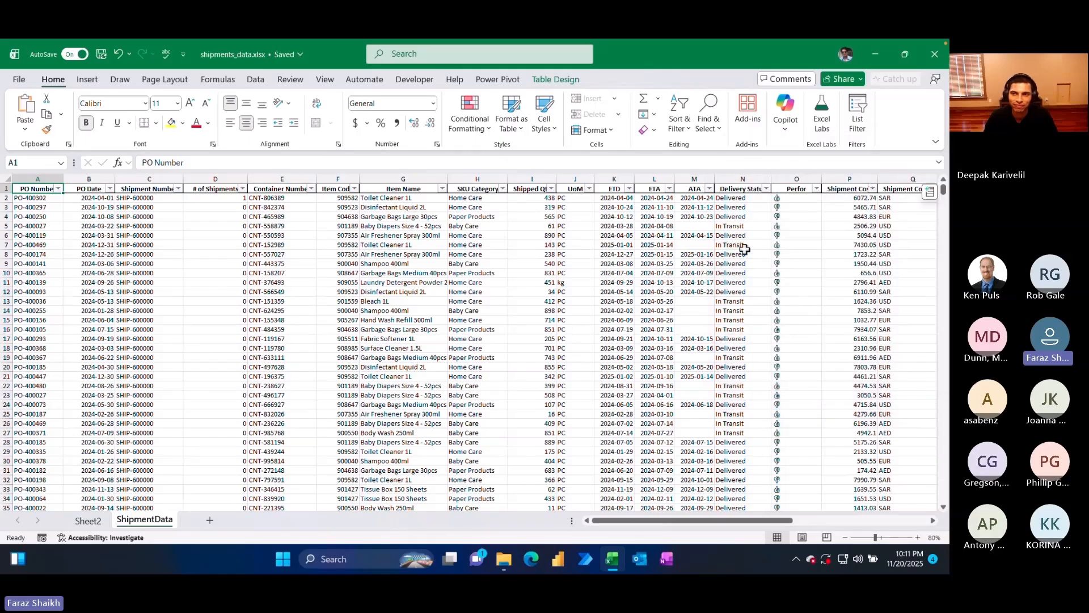
- Examine the CUR and Conversion columns of the ShipmentData table in row 5, including the Conversion formula
{"action": "left_click_drag", "start_coordinate": [775, 523], "coordinate": [849, 520]}
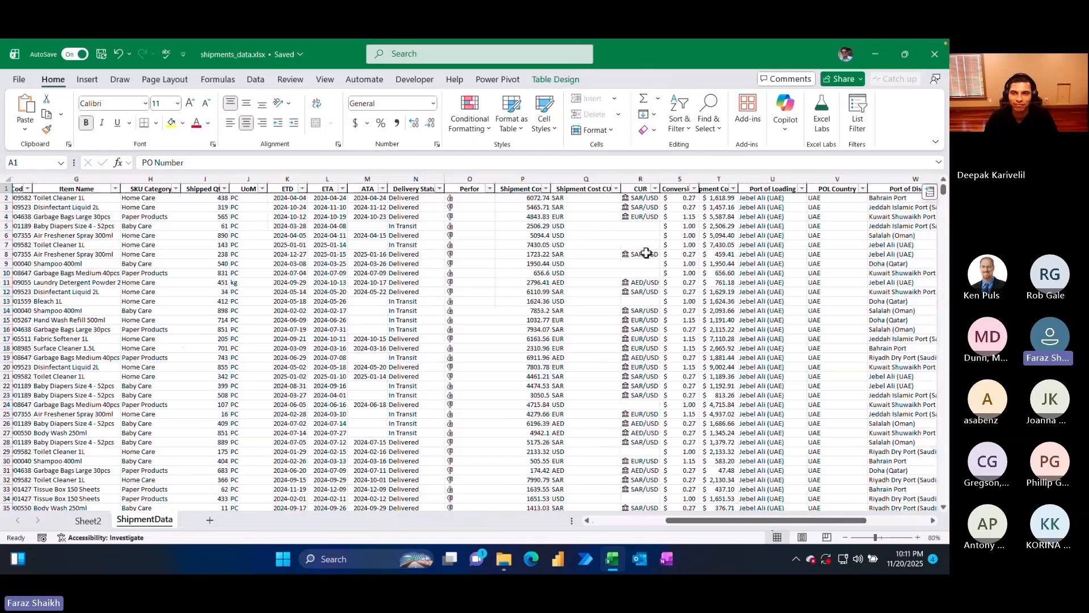
{"action": "left_click", "coordinate": [652, 227]}
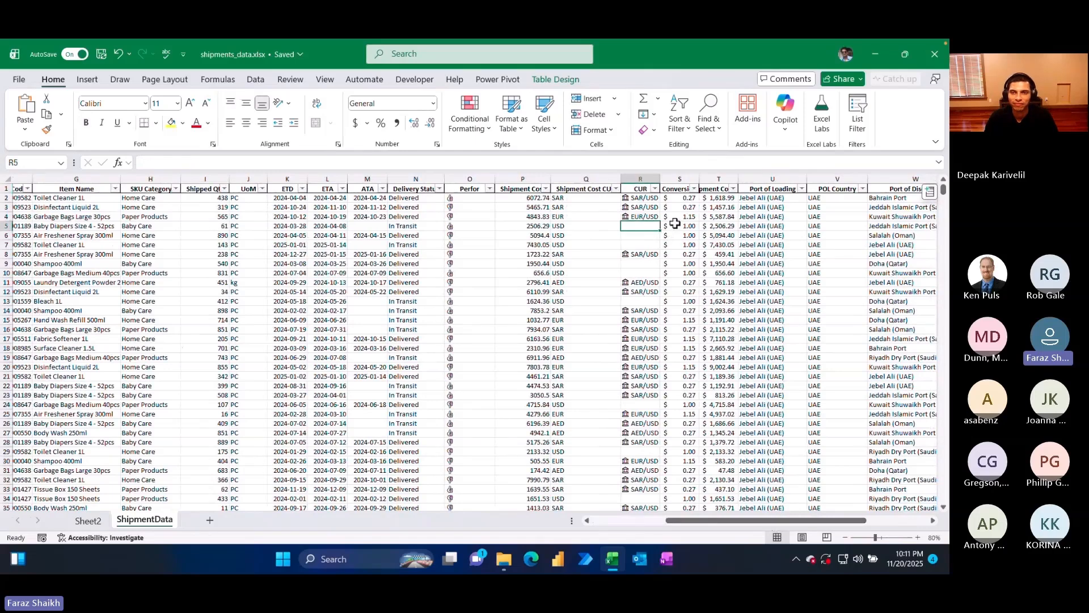
{"action": "left_click", "coordinate": [674, 225]}
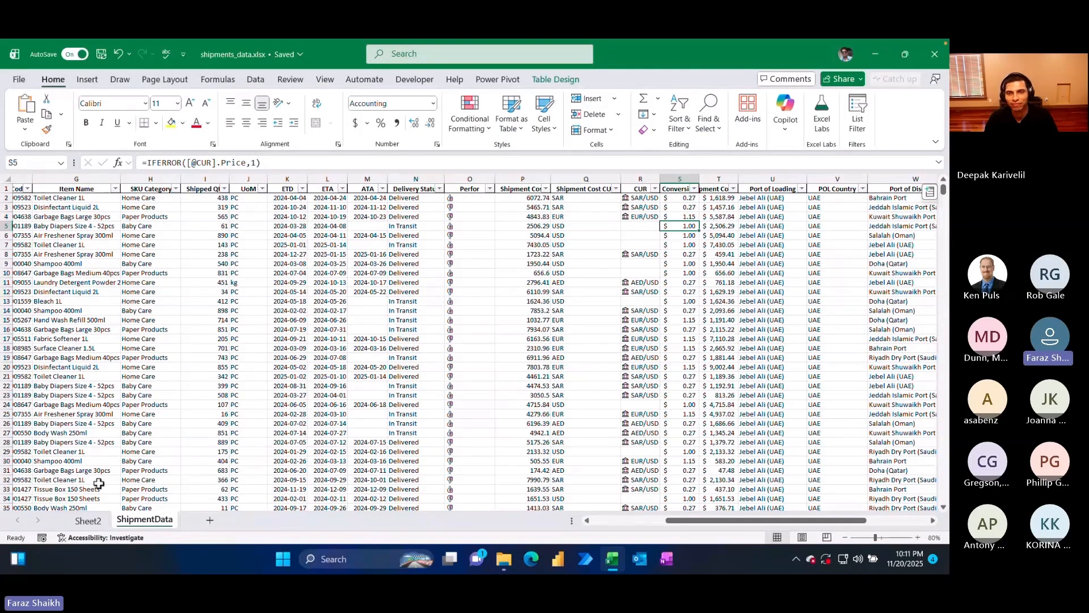
- Return to Sheet2 and delete the Perfor slicer beside the PivotTable
{"action": "left_click", "coordinate": [95, 521]}
{"action": "left_click", "coordinate": [174, 324]}
{"action": "left_click", "coordinate": [338, 252]}
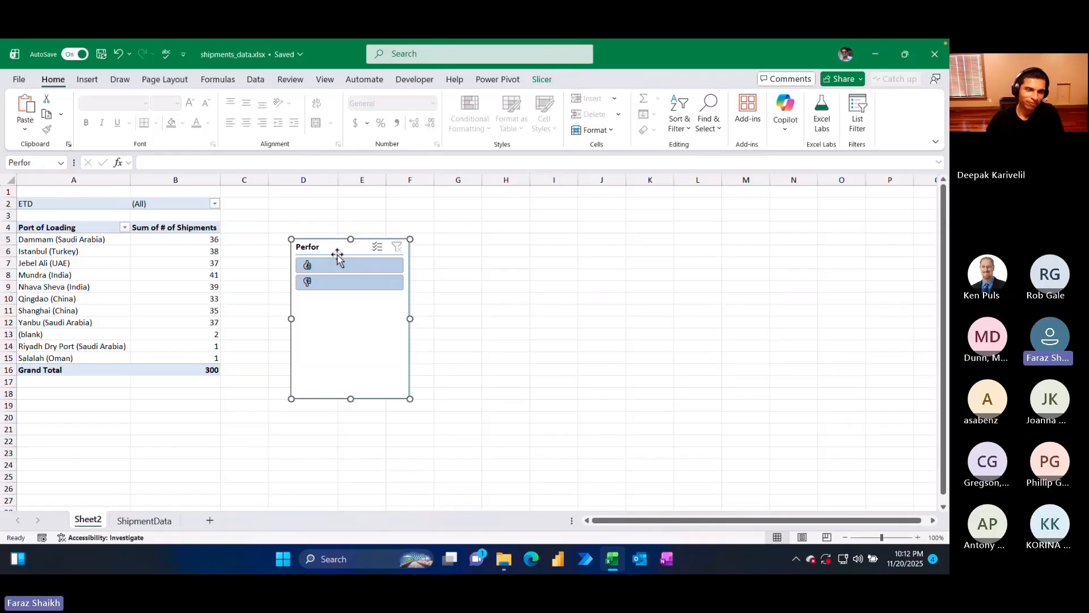
{"action": "key", "text": "Delete"}
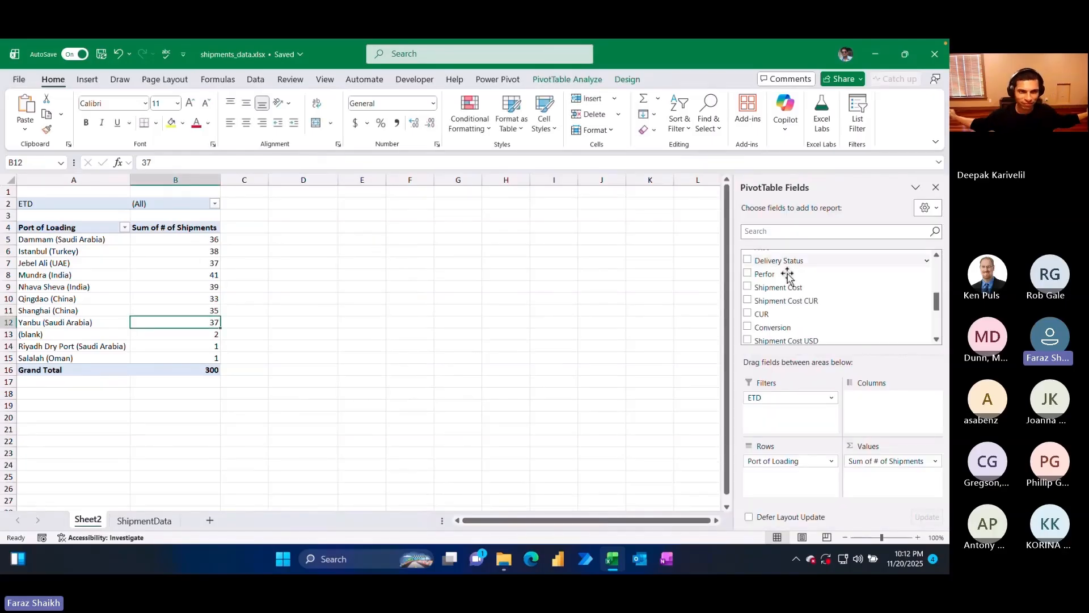
- Add Shipment Number to the PivotTable rows below Port of Loading, and collapse and re-expand the Dammam (Saudi Arabia) group
{"action": "scroll", "coordinate": [795, 284], "scroll_direction": "up", "scroll_amount": 6}
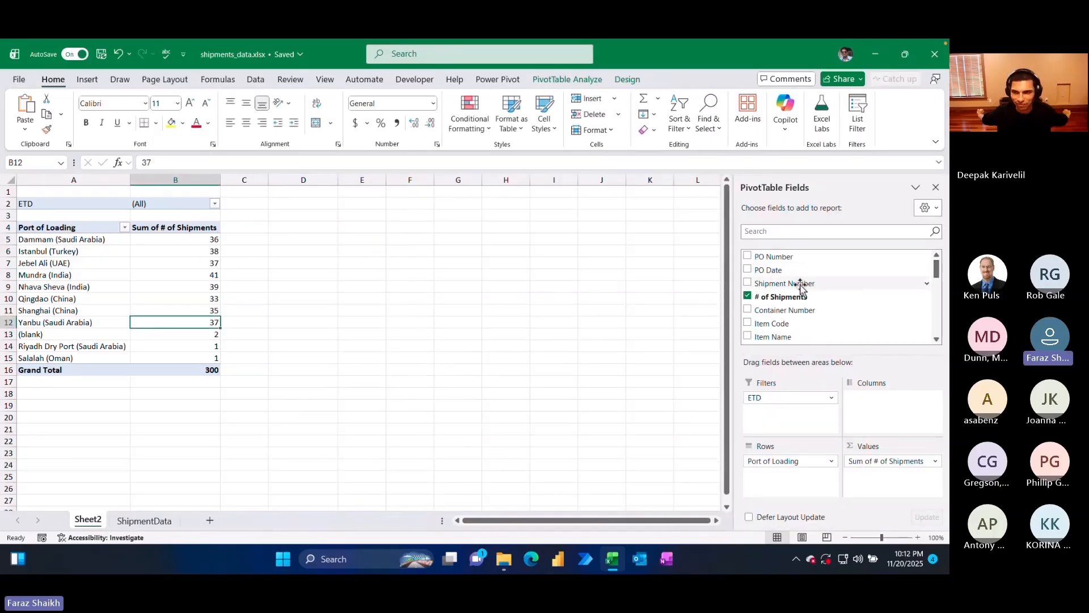
{"action": "left_click_drag", "start_coordinate": [803, 282], "coordinate": [780, 476]}
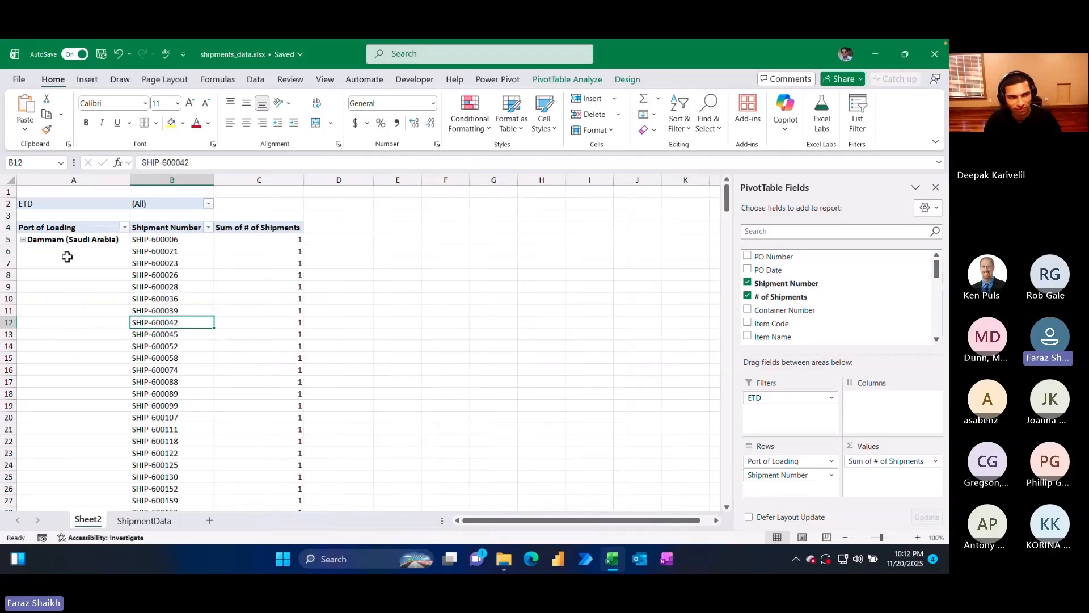
{"action": "left_click", "coordinate": [24, 240]}
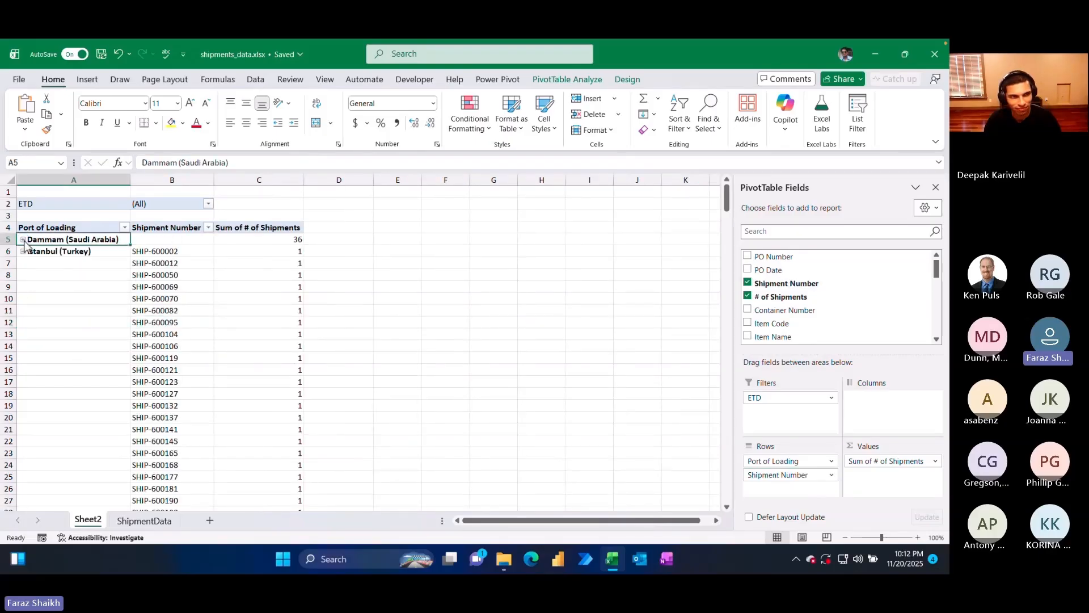
{"action": "left_click", "coordinate": [24, 240]}
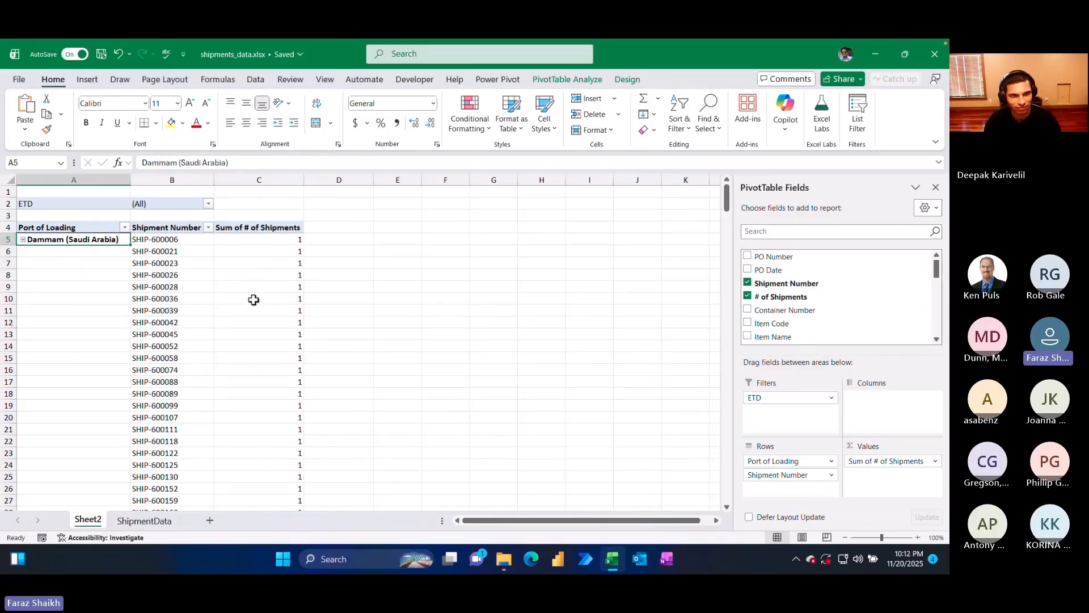
{"action": "scroll", "coordinate": [254, 300], "scroll_direction": "down", "scroll_amount": 7}
{"action": "scroll", "coordinate": [176, 303], "scroll_direction": "up", "scroll_amount": 7}
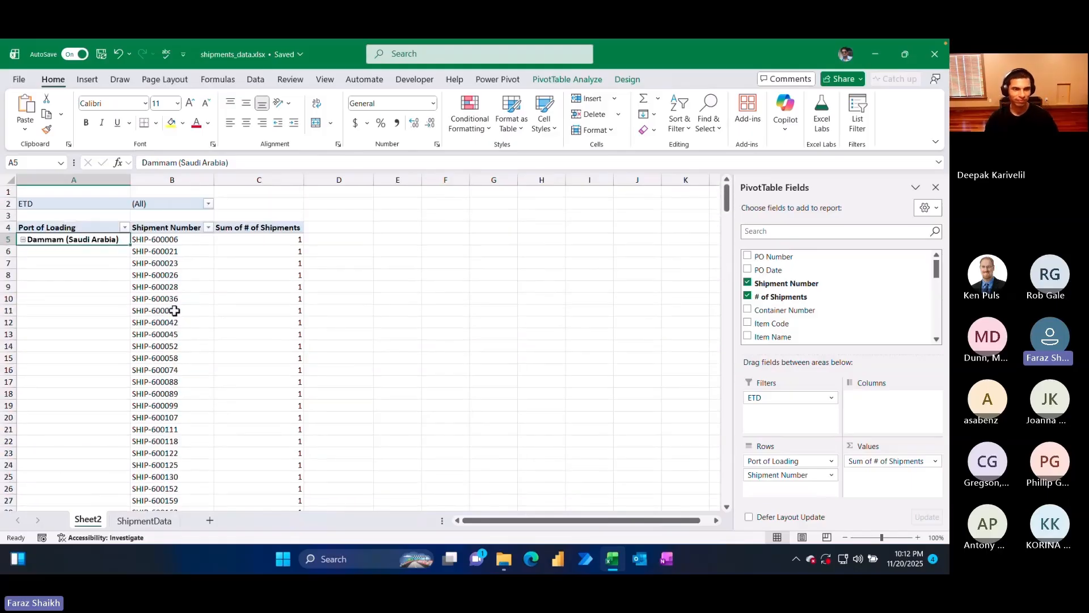
- Set the Port of Loading field's subtotals to Custom with the Sum function
{"action": "left_click", "coordinate": [26, 241]}
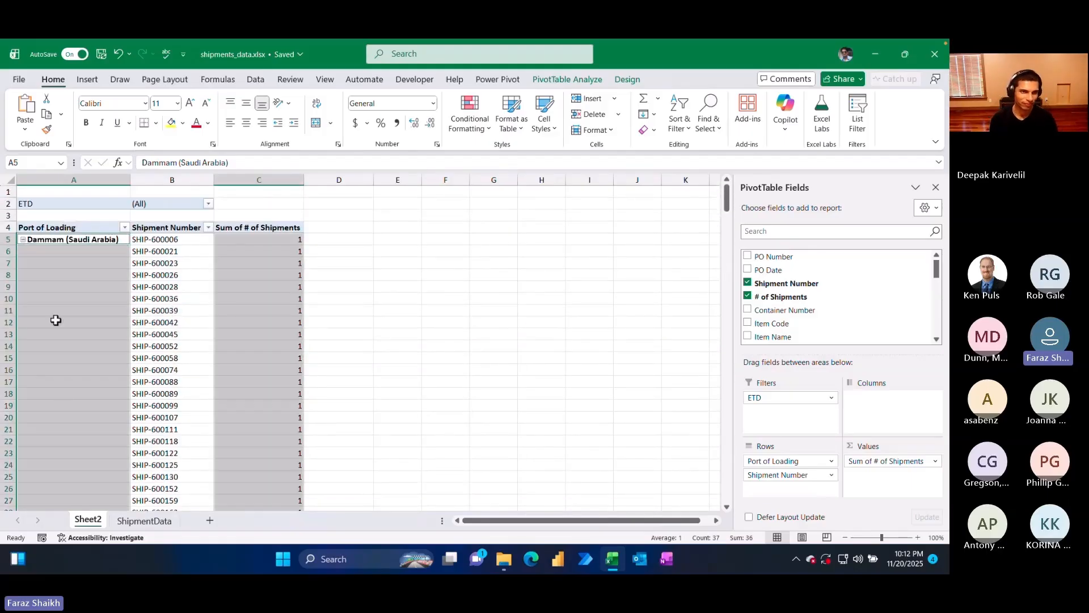
{"action": "right_click", "coordinate": [41, 259]}
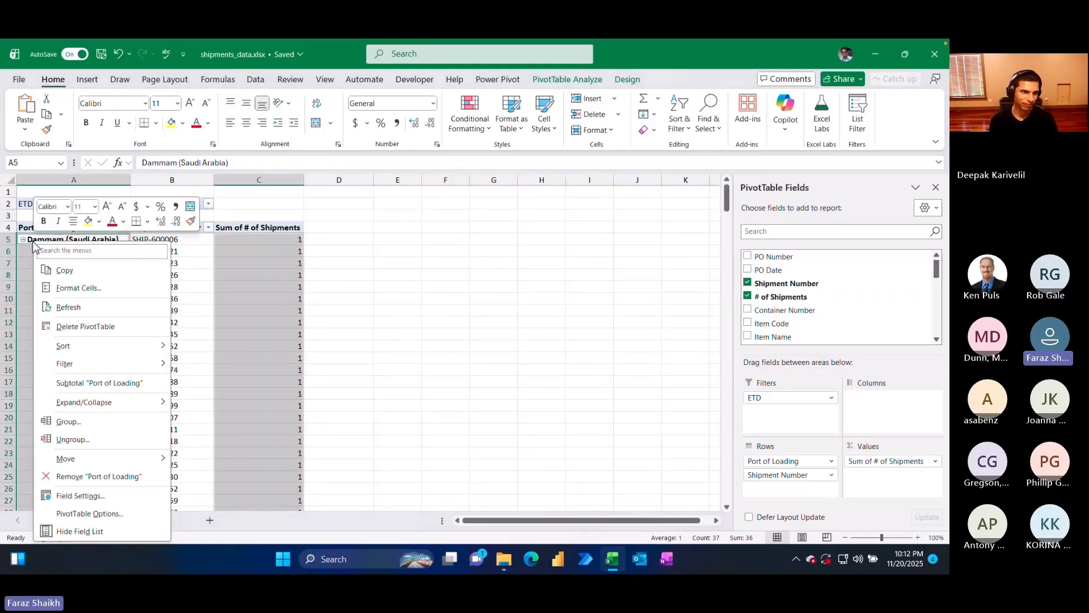
{"action": "left_click", "coordinate": [90, 498]}
{"action": "left_click", "coordinate": [35, 392]}
{"action": "left_click", "coordinate": [39, 416]}
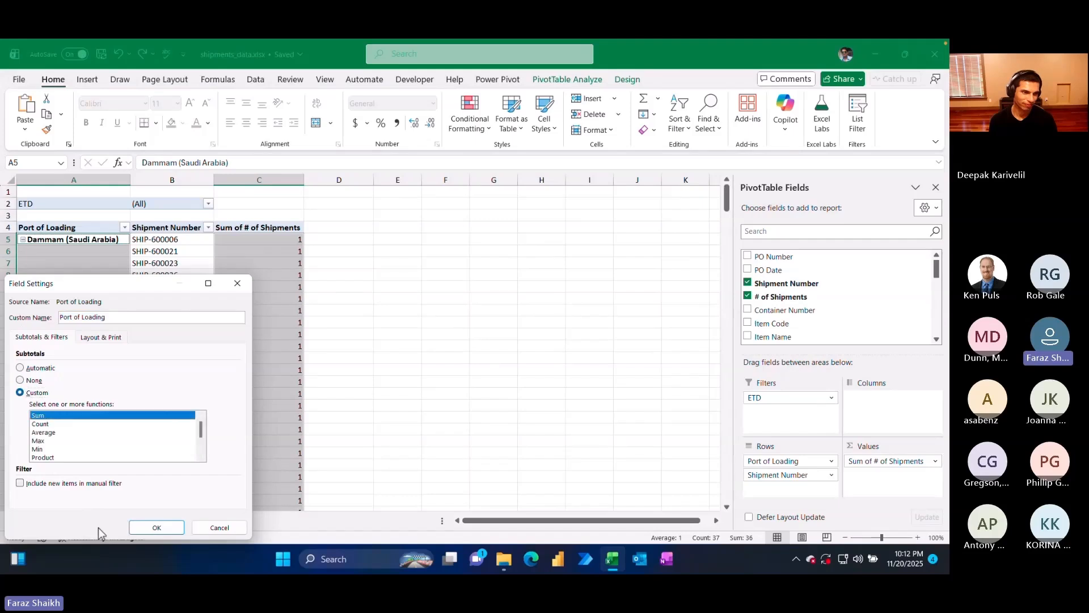
{"action": "left_click", "coordinate": [151, 527]}
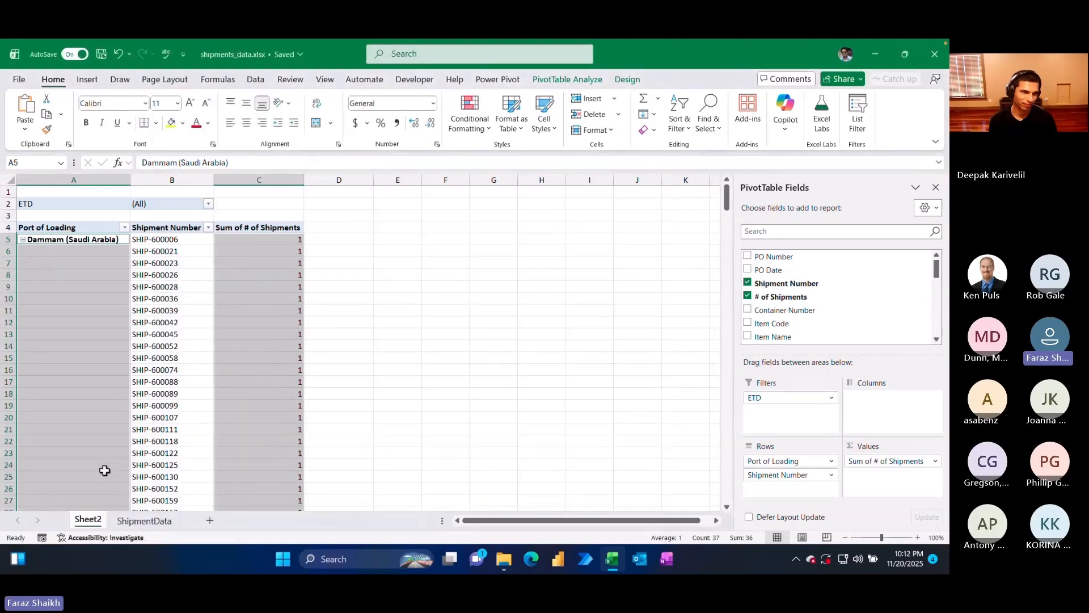
{"action": "scroll", "coordinate": [104, 470], "scroll_direction": "down", "scroll_amount": 8}
{"action": "scroll", "coordinate": [105, 470], "scroll_direction": "up", "scroll_amount": 8}
- Replace Shipment Number with Item Name in the PivotTable rows below Port of Loading
{"action": "left_click_drag", "start_coordinate": [782, 482], "coordinate": [611, 400]}
{"action": "scroll", "coordinate": [842, 309], "scroll_direction": "down", "scroll_amount": 1}
{"action": "left_click_drag", "start_coordinate": [842, 311], "coordinate": [773, 480]}
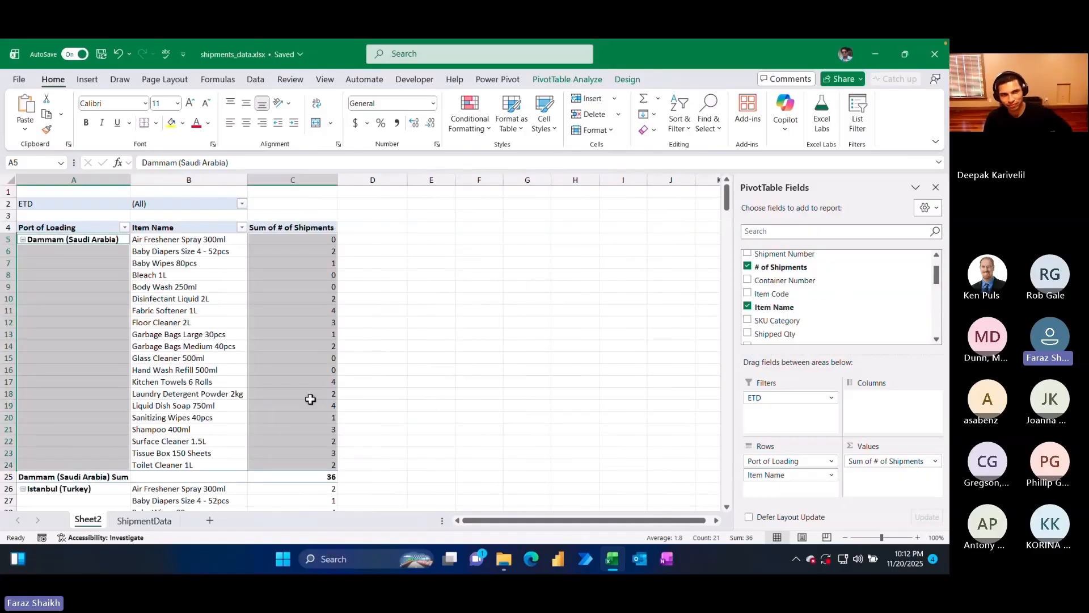
- Select all Port of Loading subtotal rows of the PivotTable and fill them with yellow
{"action": "left_click", "coordinate": [28, 475]}
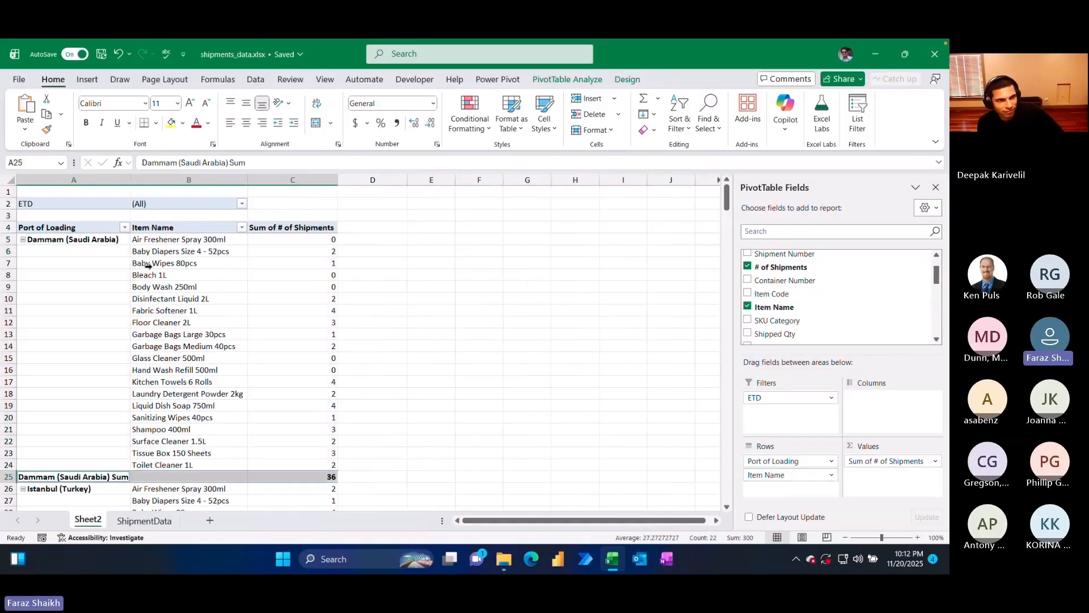
{"action": "left_click", "coordinate": [171, 123]}
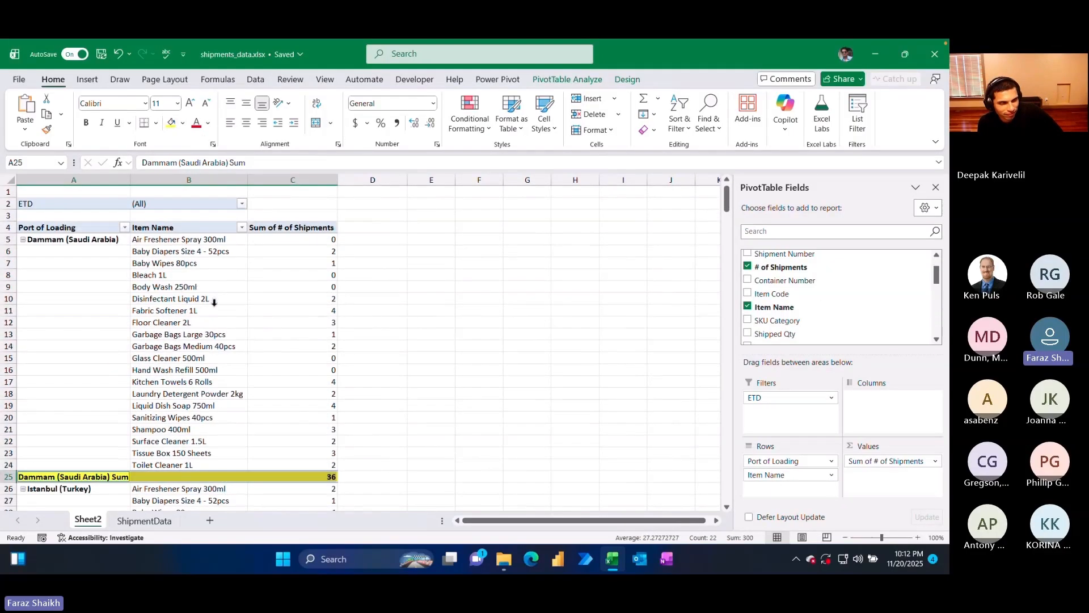
{"action": "scroll", "coordinate": [265, 317], "scroll_direction": "down", "scroll_amount": 15}
{"action": "scroll", "coordinate": [266, 318], "scroll_direction": "up", "scroll_amount": 15}
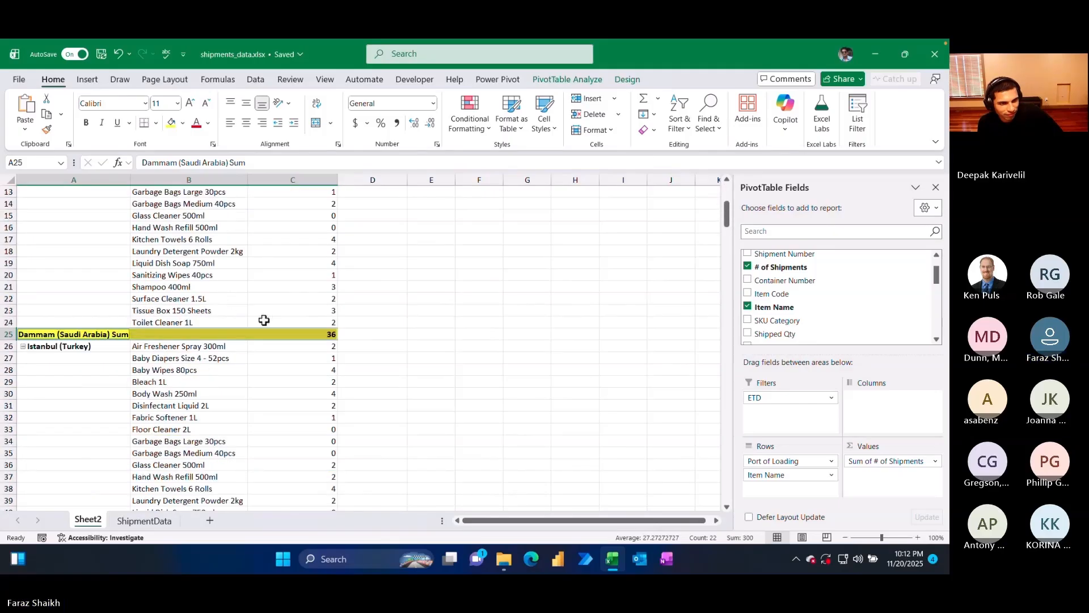
- Replace # of Shipments with Shipped Qty in the PivotTable values
{"action": "left_click_drag", "start_coordinate": [906, 461], "coordinate": [630, 380]}
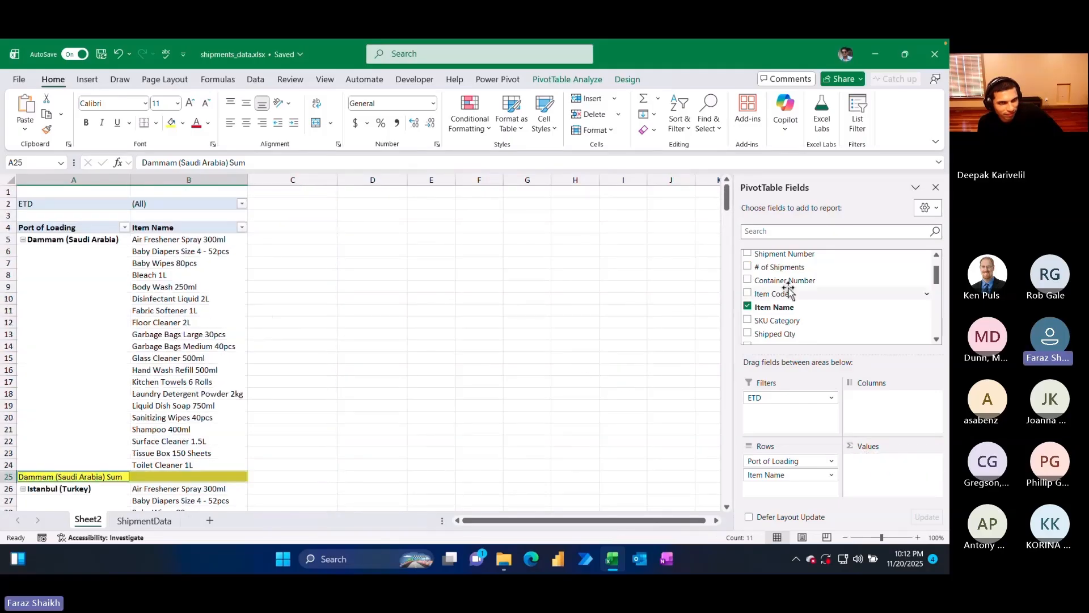
{"action": "left_click_drag", "start_coordinate": [786, 334], "coordinate": [902, 471]}
{"action": "scroll", "coordinate": [189, 285], "scroll_direction": "down", "scroll_amount": 7}
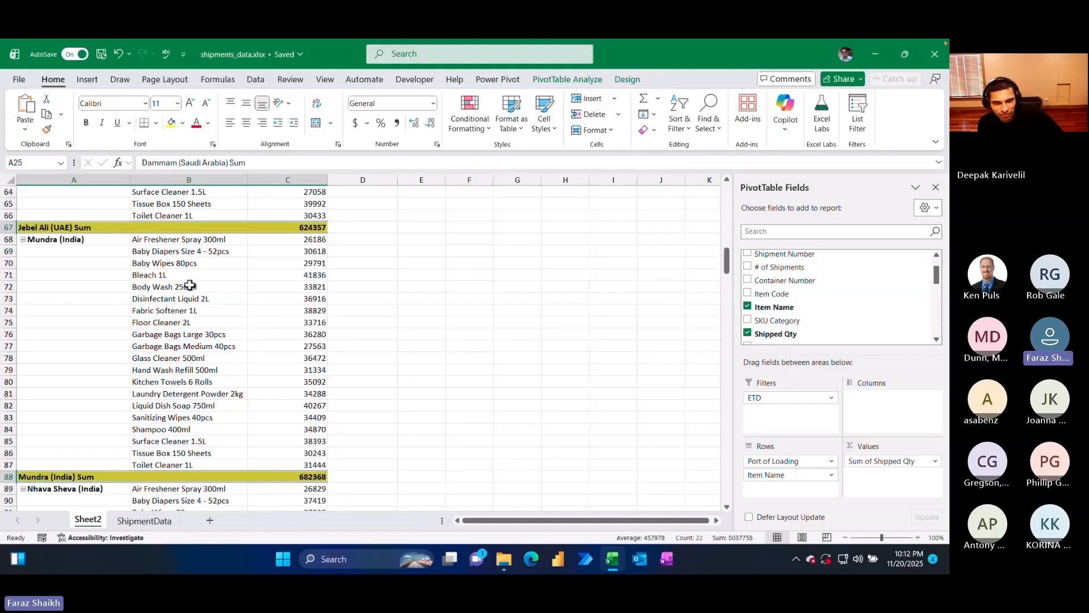
{"action": "scroll", "coordinate": [189, 285], "scroll_direction": "up", "scroll_amount": 7}
- Format the Sum of Shipped Qty values as Number with a 1000 separator and 0 decimal places, and check the list down to the Grand Total
{"action": "right_click", "coordinate": [282, 275]}
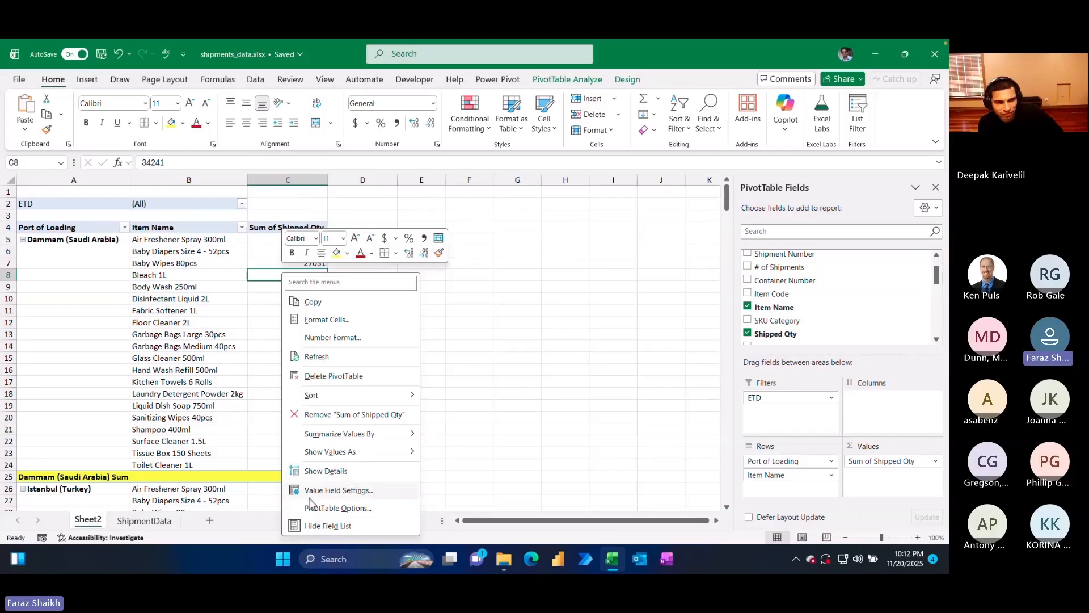
{"action": "left_click", "coordinate": [332, 337]}
{"action": "left_click", "coordinate": [196, 240]}
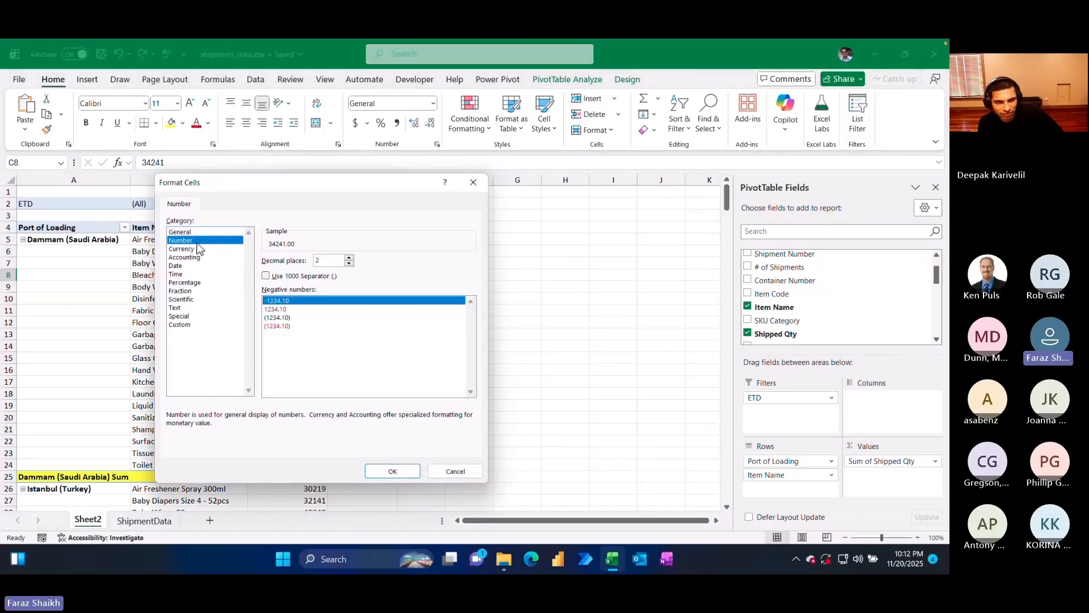
{"action": "left_click", "coordinate": [279, 276]}
{"action": "left_click", "coordinate": [348, 264]}
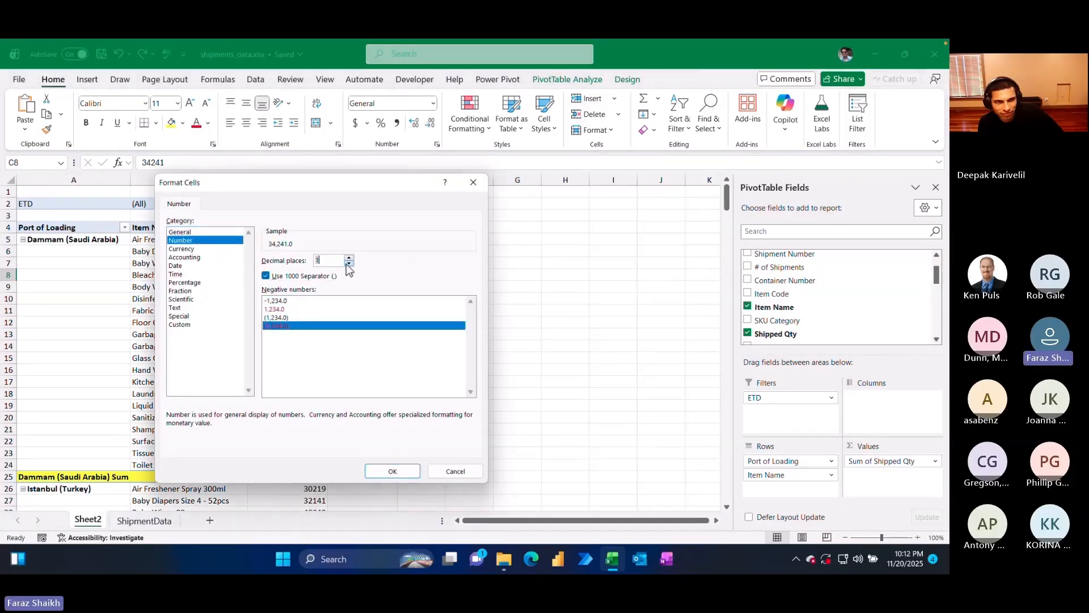
{"action": "left_click", "coordinate": [377, 471]}
{"action": "scroll", "coordinate": [275, 422], "scroll_direction": "down", "scroll_amount": 20}
{"action": "scroll", "coordinate": [259, 459], "scroll_direction": "up", "scroll_amount": 20}
{"action": "left_click", "coordinate": [289, 420]}
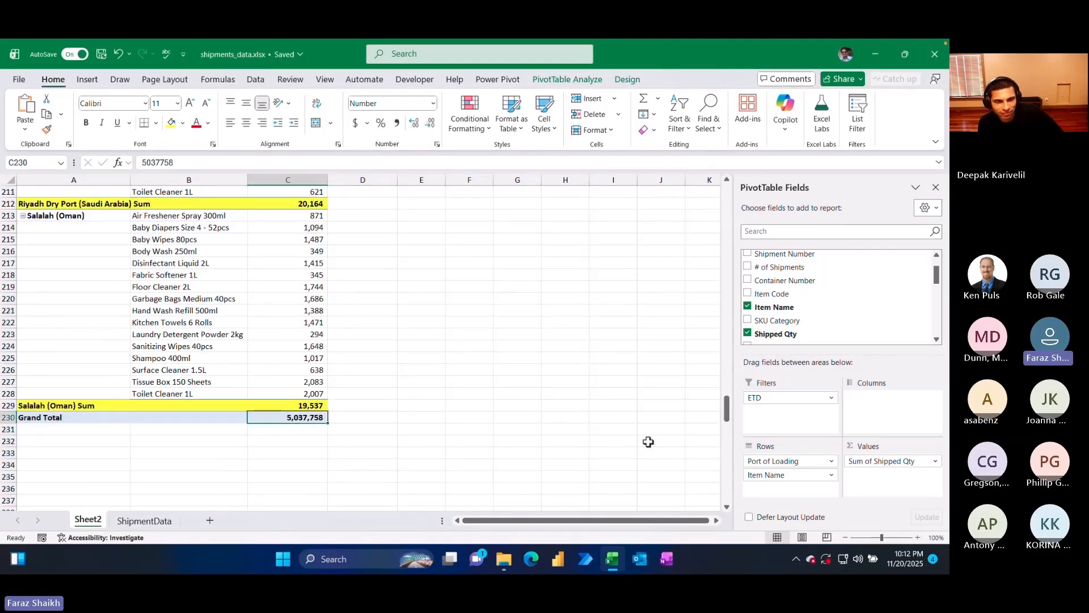
{"action": "left_click_drag", "start_coordinate": [726, 418], "coordinate": [690, 193]}
- Add a slicer for the Customer field to the PivotTable and place it beside the PivotTable over columns E to G
{"action": "left_click", "coordinate": [242, 287]}
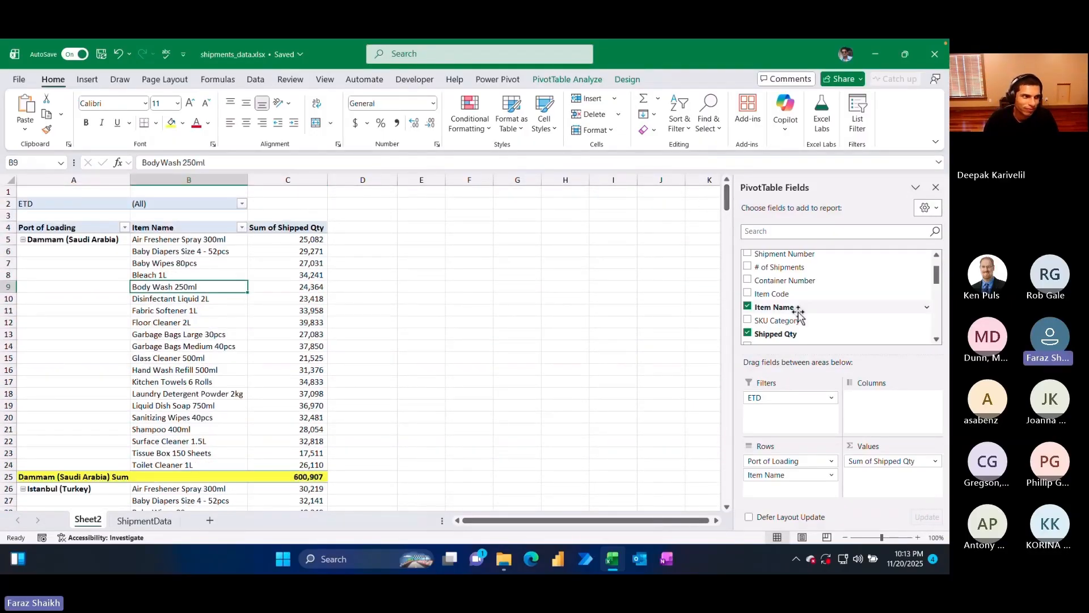
{"action": "left_click_drag", "start_coordinate": [937, 278], "coordinate": [941, 332]}
{"action": "right_click", "coordinate": [794, 321]}
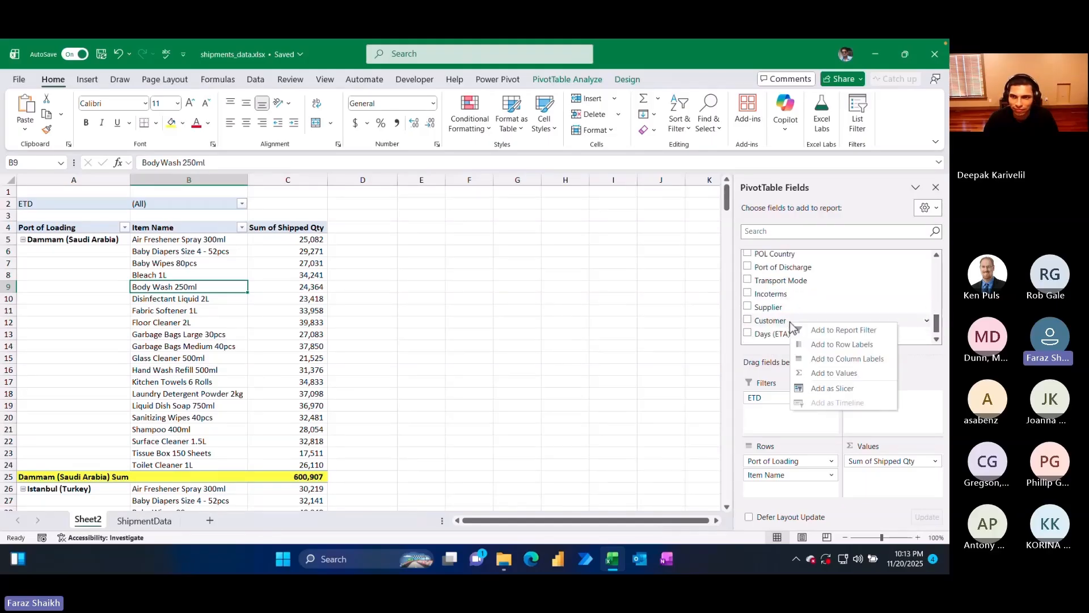
{"action": "left_click", "coordinate": [830, 388]}
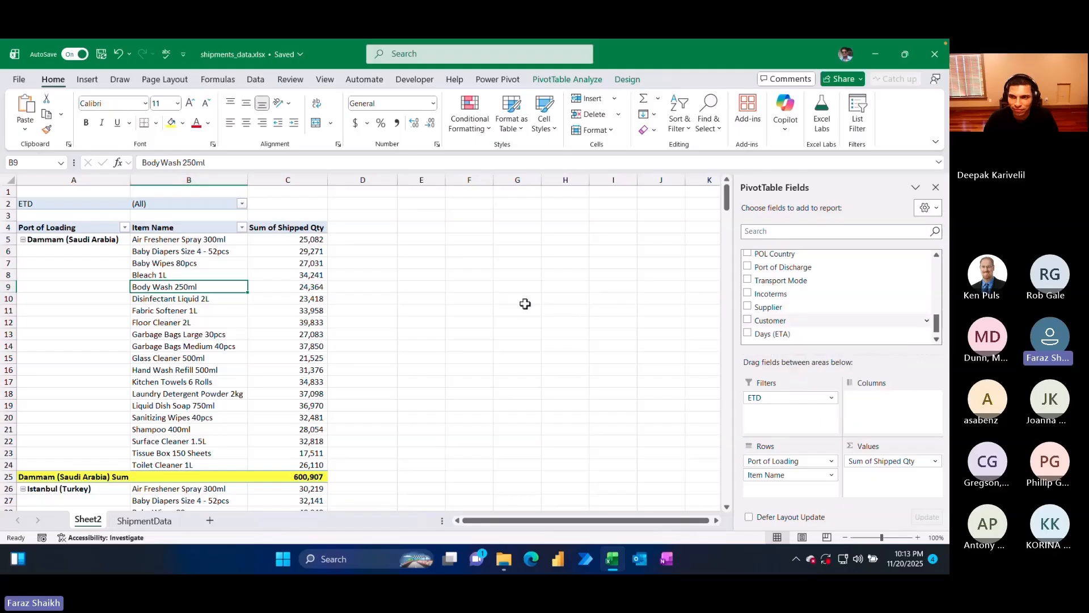
{"action": "left_click_drag", "start_coordinate": [361, 281], "coordinate": [452, 229]}
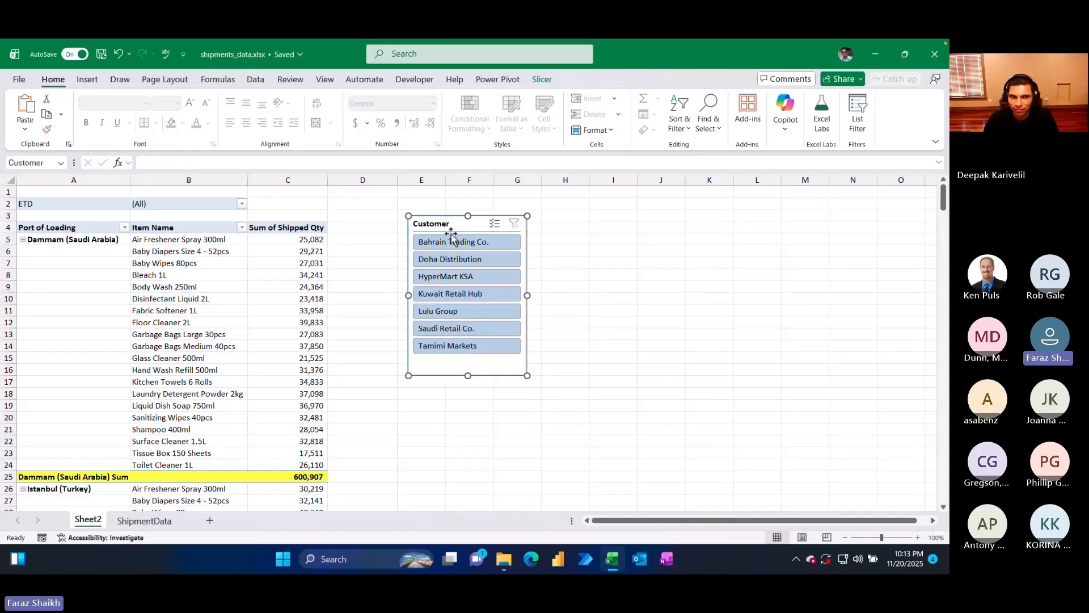
- Filter the PivotTable to Bahrain Trading Co. with the Customer slicer and review the rows down to the Grand Total
{"action": "left_click", "coordinate": [449, 244]}
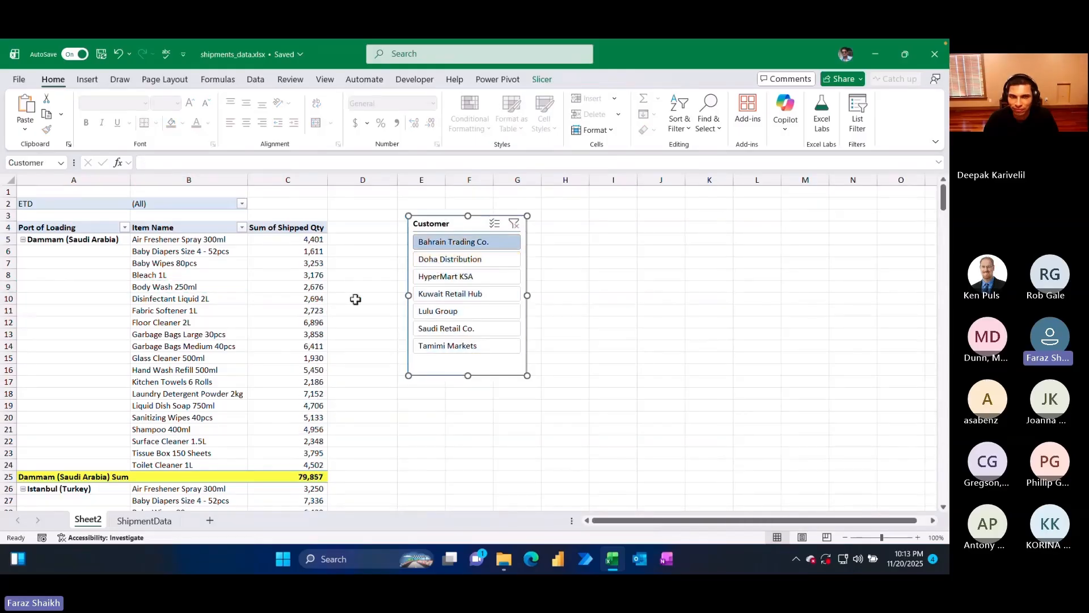
{"action": "left_click", "coordinate": [309, 298]}
{"action": "scroll", "coordinate": [311, 297], "scroll_direction": "down", "scroll_amount": 20}
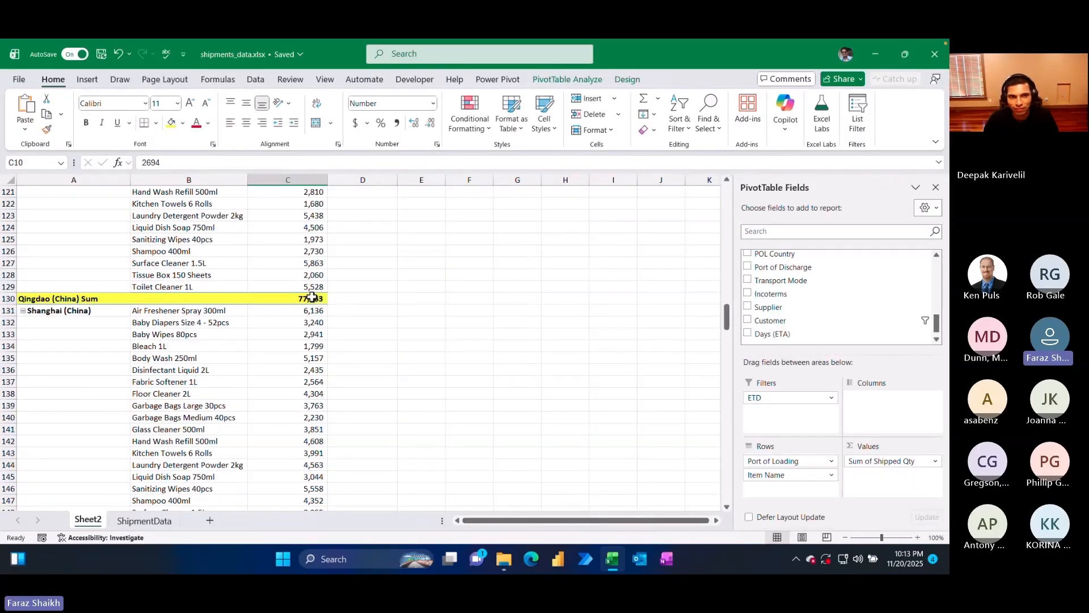
{"action": "scroll", "coordinate": [313, 304], "scroll_direction": "up", "scroll_amount": 15}
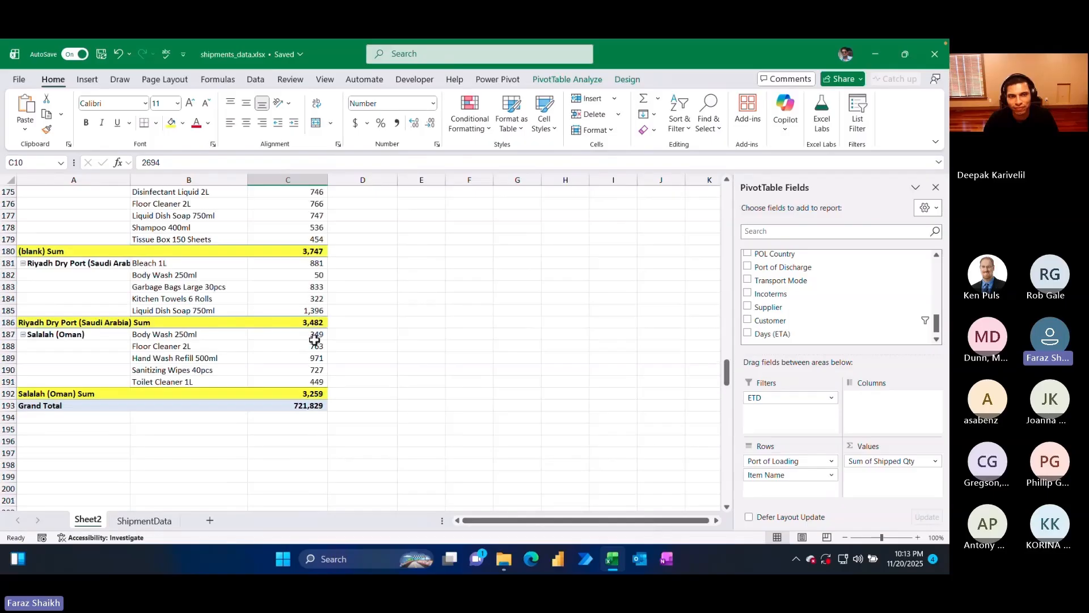
{"action": "scroll", "coordinate": [316, 338], "scroll_direction": "down", "scroll_amount": 3}
{"action": "scroll", "coordinate": [314, 339], "scroll_direction": "up", "scroll_amount": 20}
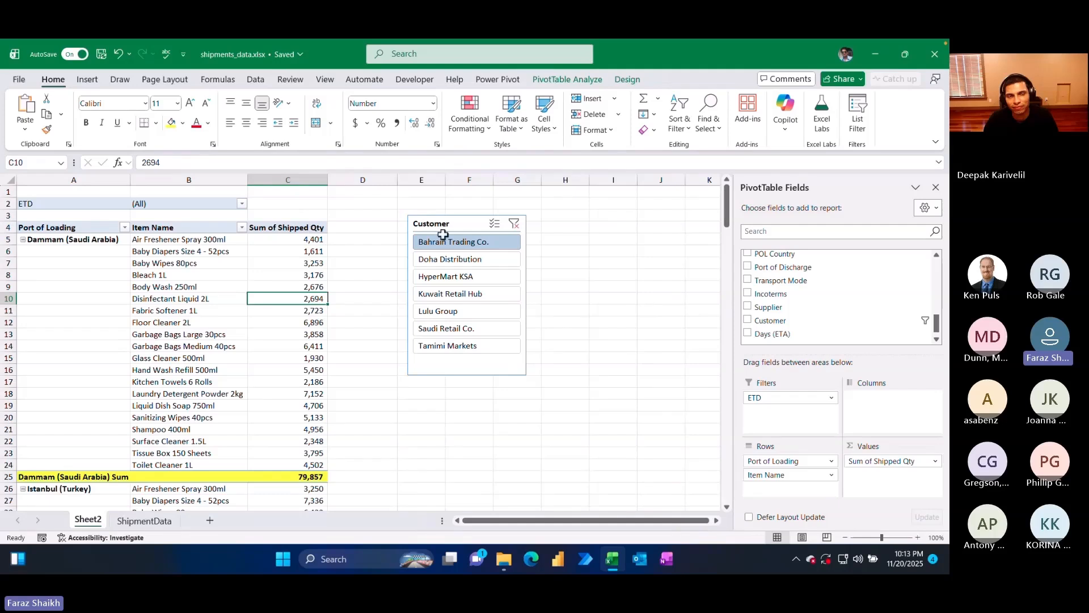
- Switch the Customer filter to Doha Distribution and HyperMart KSA in turn, and move the slicer over columns I to K
{"action": "left_click", "coordinate": [465, 261]}
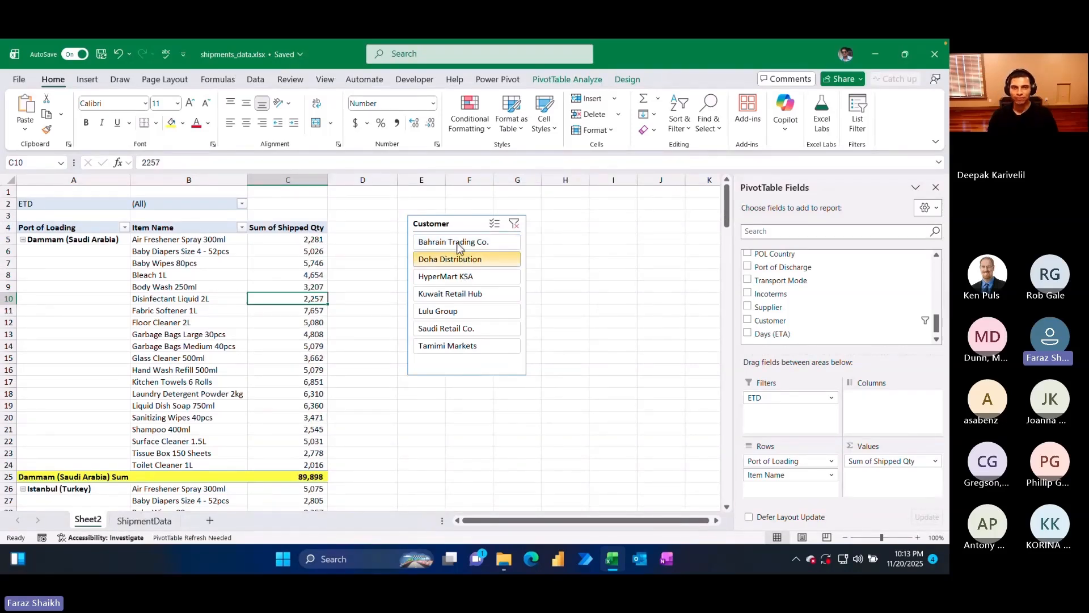
{"action": "left_click_drag", "start_coordinate": [466, 224], "coordinate": [483, 231]}
{"action": "left_click", "coordinate": [292, 212]}
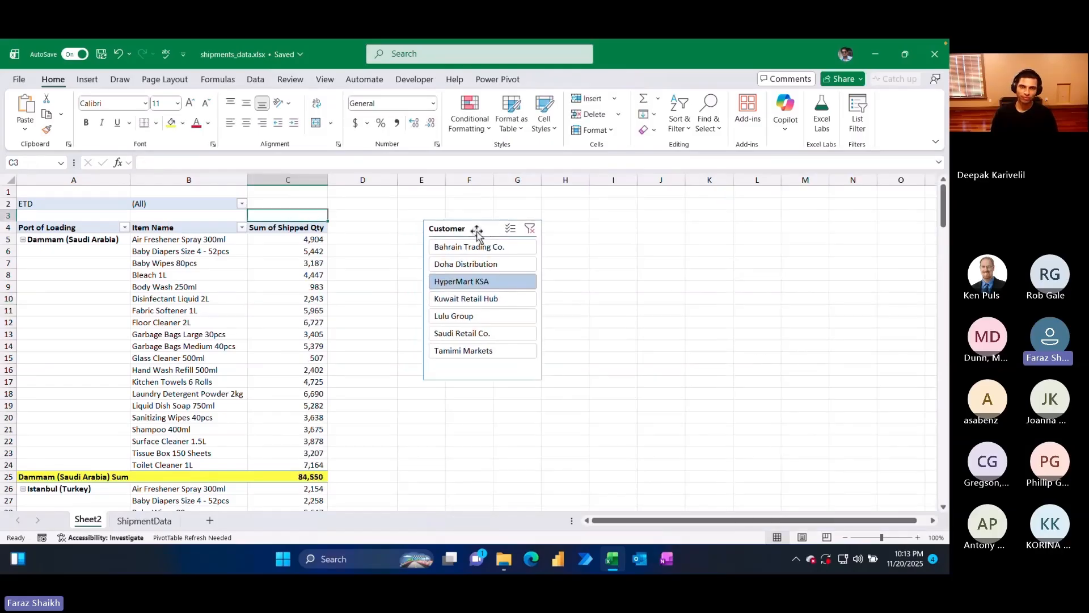
{"action": "left_click", "coordinate": [518, 244]}
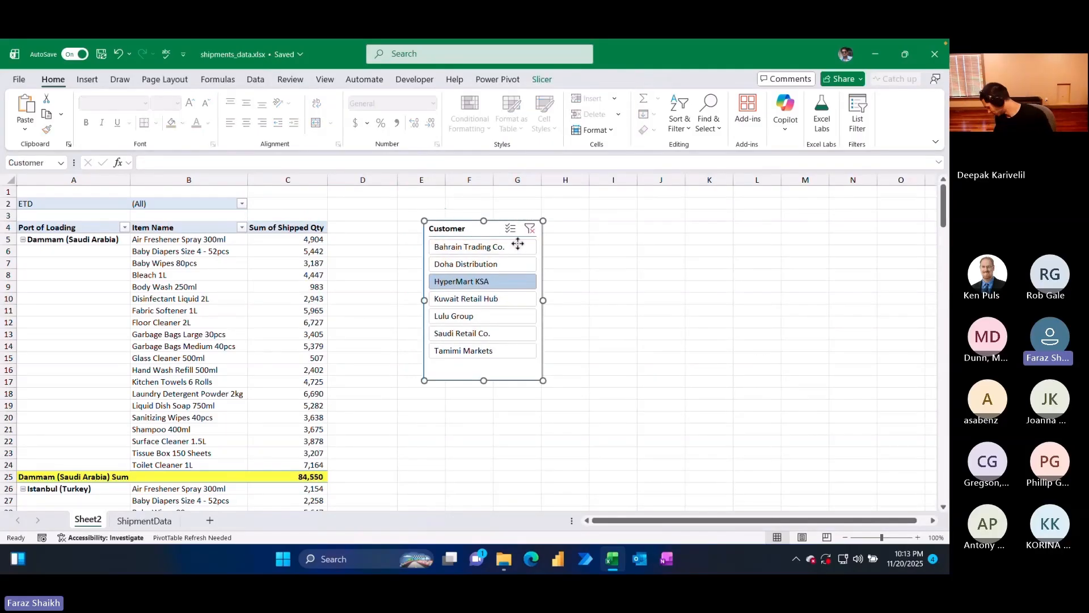
{"action": "left_click_drag", "start_coordinate": [518, 244], "coordinate": [684, 261]}
{"action": "left_click", "coordinate": [423, 227]}
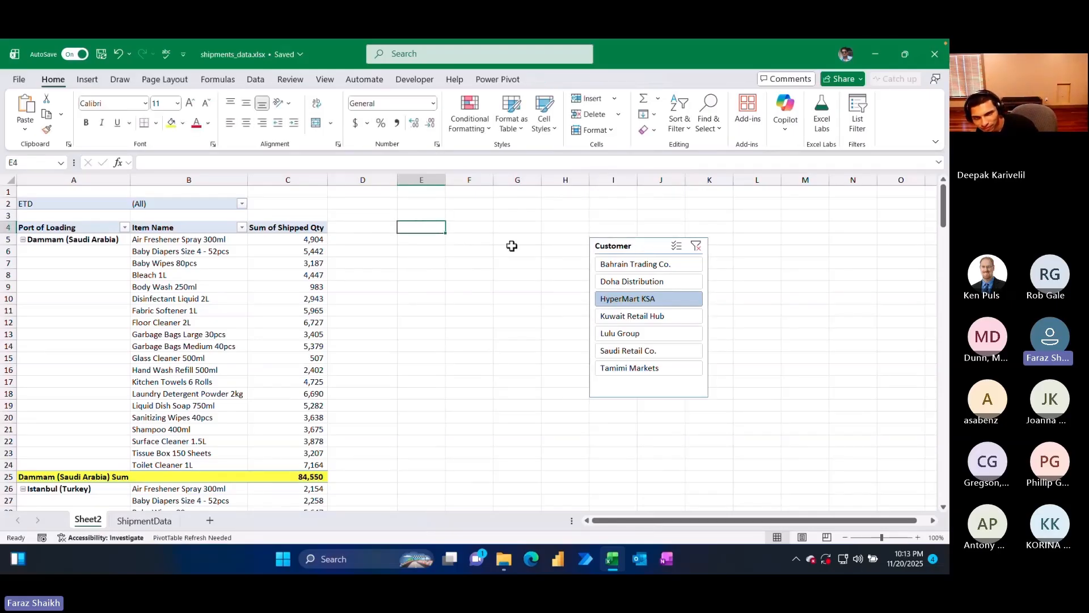
- Enter a formula in E5 that references column A from A5 to the sheet's last row, =A5:A1048576
{"action": "key", "text": "Down"}
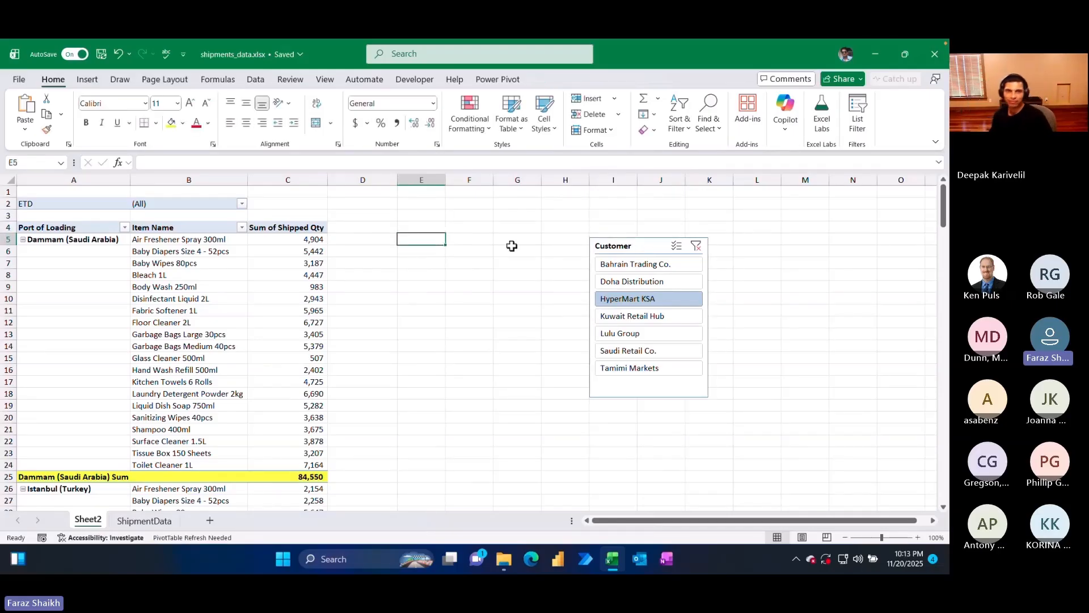
{"action": "type", "text": "="}
{"action": "key", "text": "Left"}
{"action": "key", "text": "Left"}
{"action": "key", "text": "Left"}
{"action": "key", "text": "Left"}
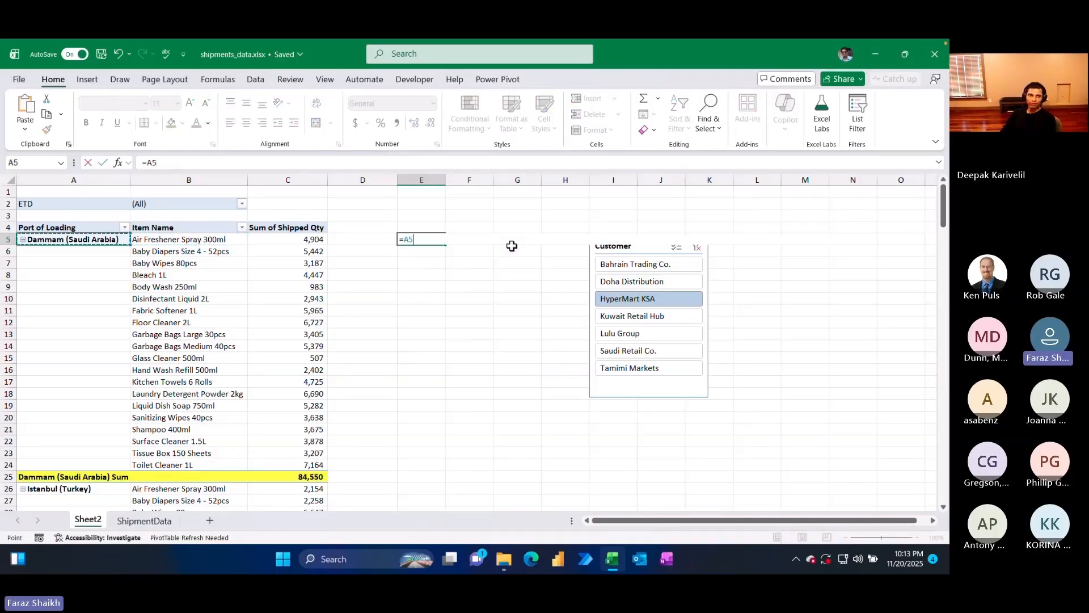
{"action": "key", "text": "ctrl+shift+Down"}
{"action": "key", "text": "ctrl+shift+Down"}
{"action": "key", "text": "ctrl+shift+Down"}
{"action": "key", "text": "ctrl+shift+Down"}
{"action": "key", "text": "ctrl+shift+Down"}
{"action": "key", "text": "ctrl+shift+Down"}
{"action": "key", "text": "ctrl+shift+Down"}
{"action": "key", "text": "ctrl+shift+Down"}
{"action": "key", "text": "ctrl+shift+Down"}
{"action": "key", "text": "ctrl+shift+Down"}
{"action": "key", "text": "ctrl+shift+Down"}
{"action": "key", "text": "ctrl+shift+Down"}
{"action": "key", "text": "ctrl+shift+Down"}
{"action": "key", "text": "ctrl+shift+Down"}
{"action": "key", "text": "ctrl+shift+Down"}
{"action": "key", "text": "ctrl+shift+Down"}
{"action": "key", "text": "ctrl+shift+Up"}
{"action": "key", "text": "ctrl+shift+Down"}
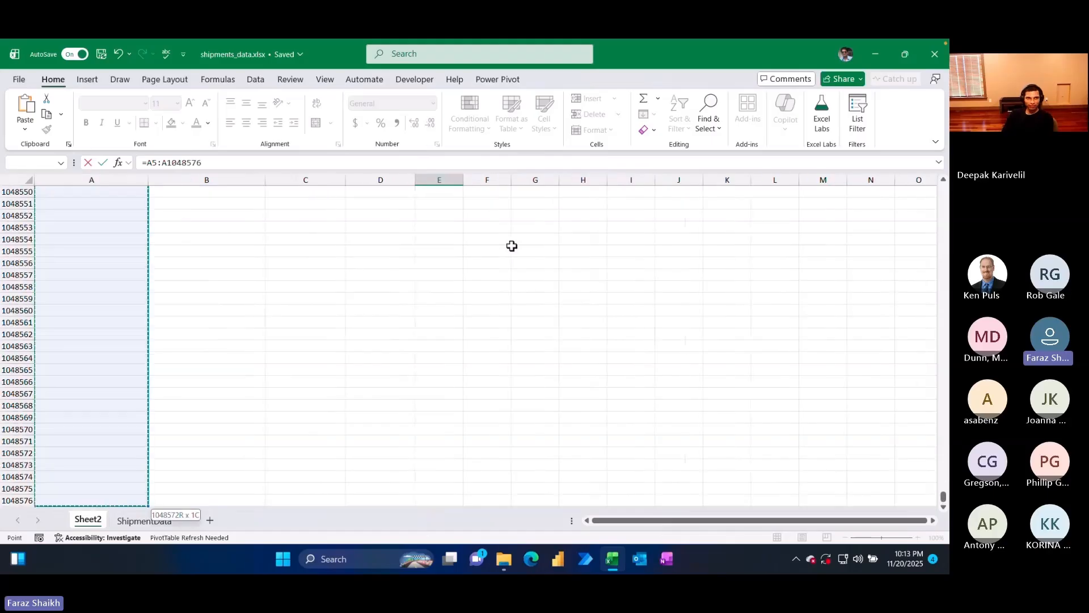
{"action": "key", "text": "ctrl+Return"}
- Review the spilled values in column E against the Port of Loading rows of the PivotTable
{"action": "key", "text": "Up"}
{"action": "key", "text": "Up"}
{"action": "key", "text": "Up"}
{"action": "key", "text": "Down"}
{"action": "key", "text": "Down"}
{"action": "key", "text": "Down"}
{"action": "key", "text": "Down"}
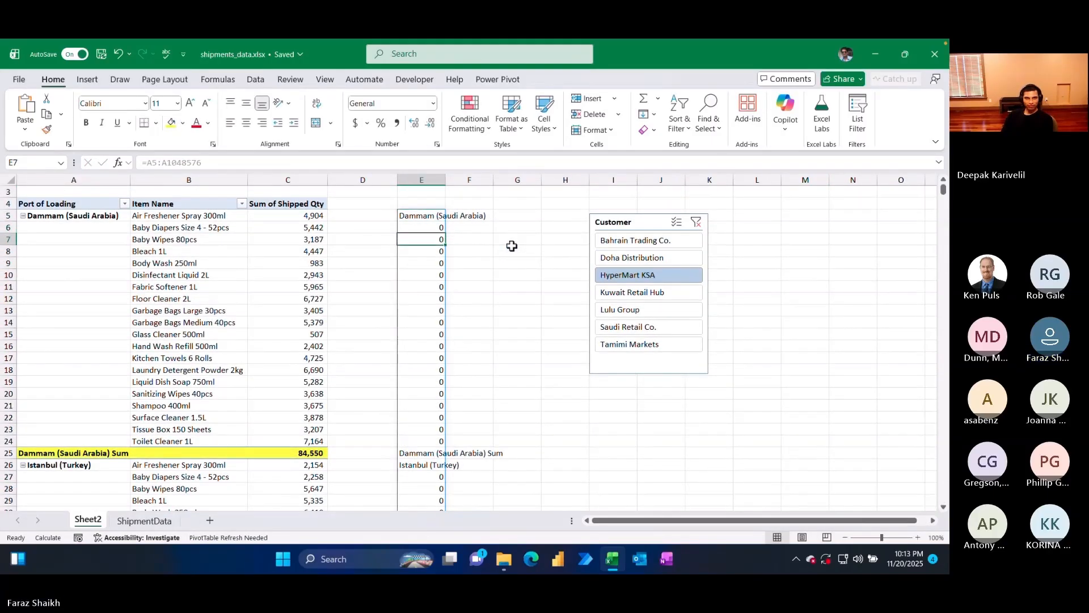
{"action": "key", "text": "Down"}
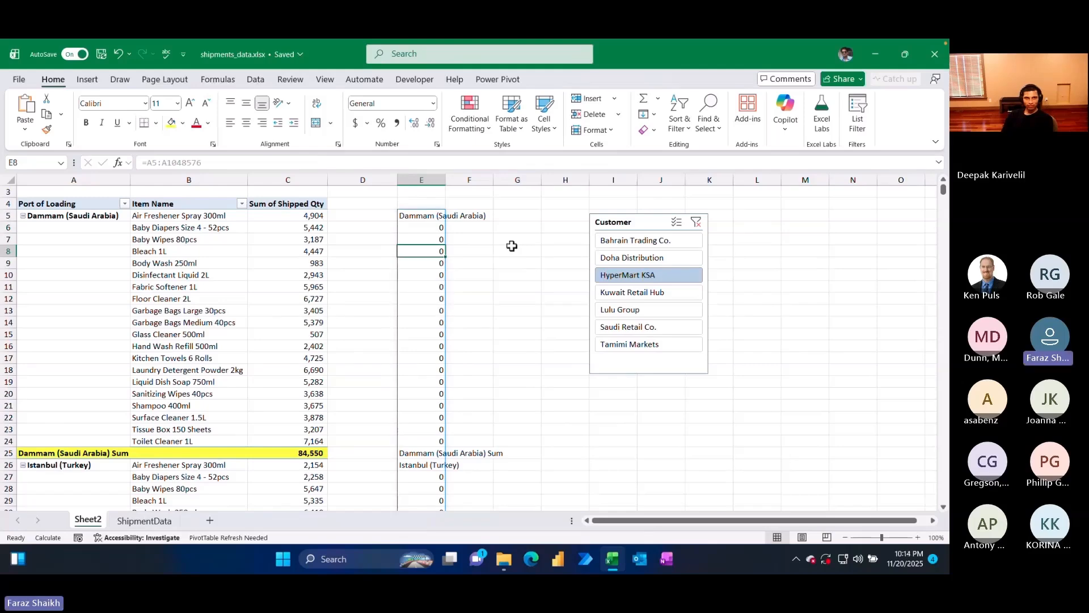
{"action": "key", "text": "Down"}
{"action": "mouse_move", "coordinate": [943, 189]}
{"action": "left_mouse_down"}
{"action": "mouse_move", "coordinate": [944, 215]}
{"action": "mouse_move", "coordinate": [944, 191]}
{"action": "left_mouse_up"}
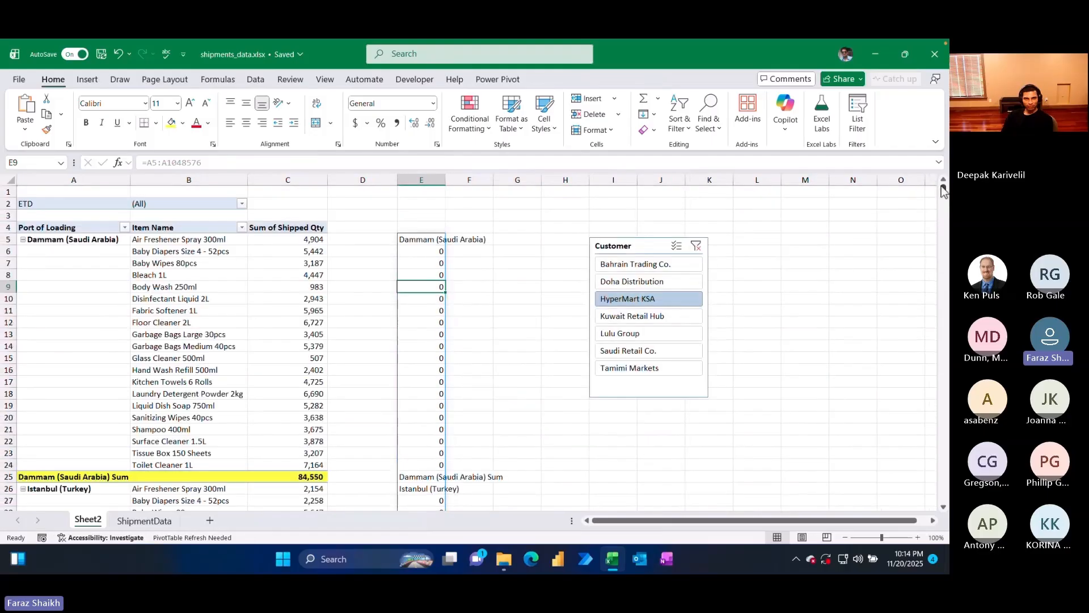
- Change the E5 formula to the trimmed reference =A5:.A1048576 and check the spill down to the Grand Total row
{"action": "double_click", "coordinate": [432, 239]}
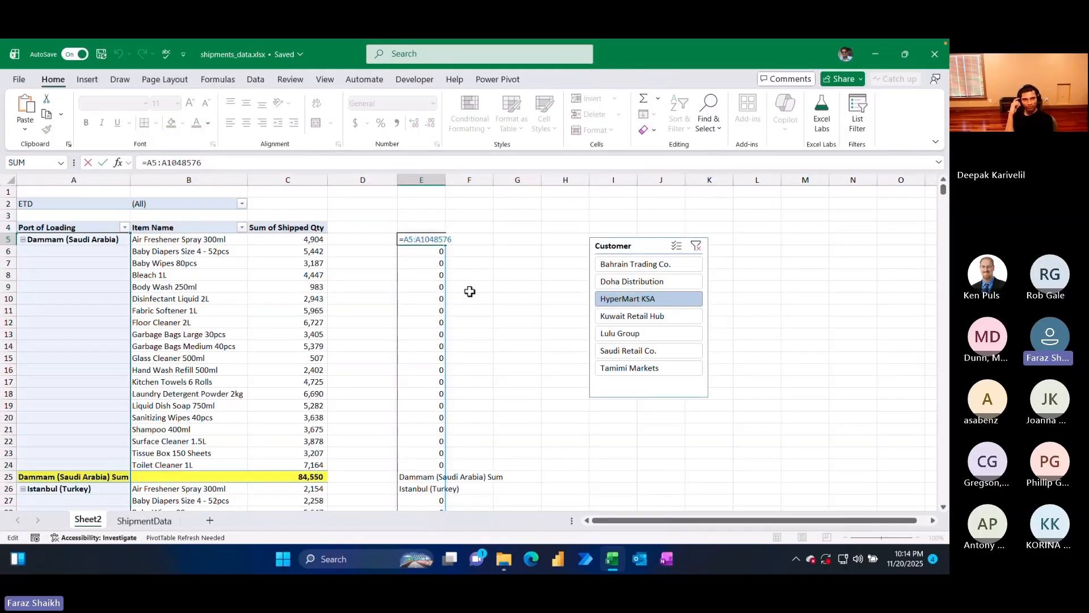
{"action": "type", "text": "."}
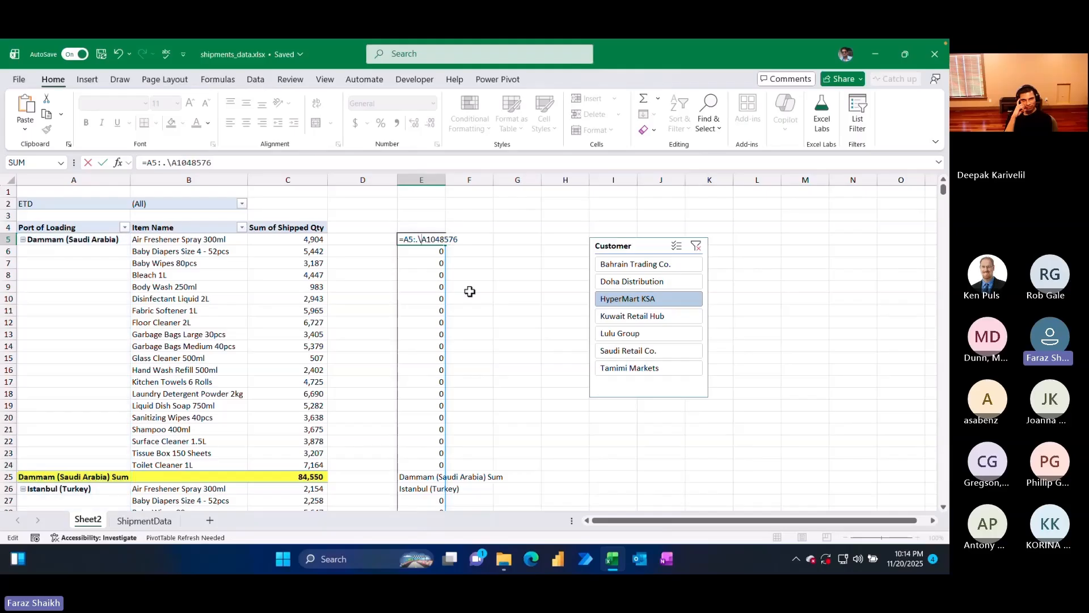
{"action": "key", "text": "Return"}
{"action": "scroll", "coordinate": [437, 301], "scroll_direction": "down", "scroll_amount": 9}
{"action": "scroll", "coordinate": [435, 305], "scroll_direction": "up", "scroll_amount": 8}
{"action": "scroll", "coordinate": [435, 305], "scroll_direction": "down", "scroll_amount": 20}
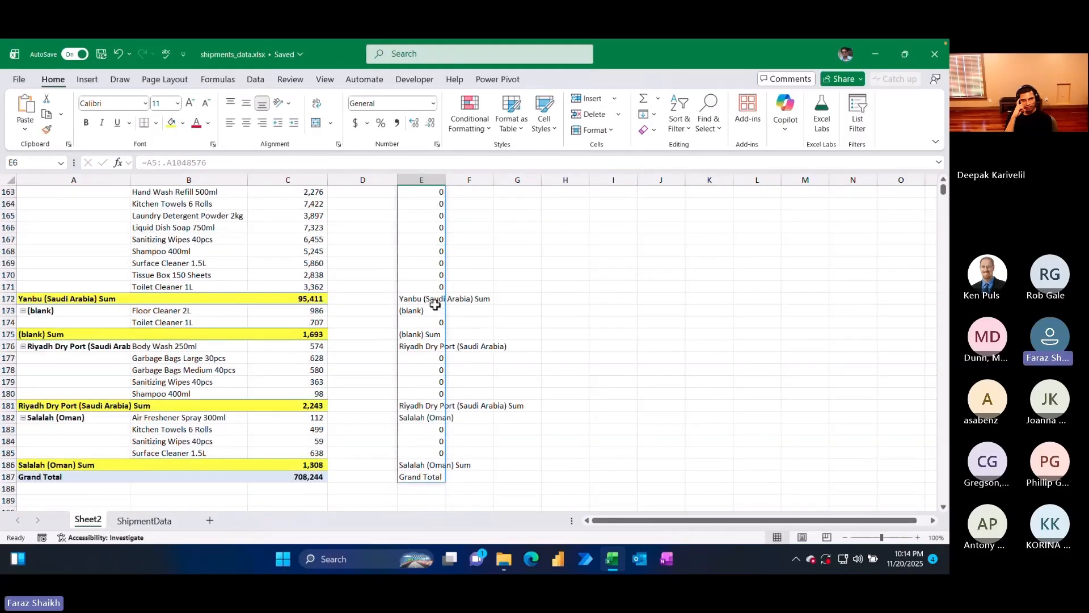
{"action": "scroll", "coordinate": [435, 305], "scroll_direction": "up", "scroll_amount": 20}
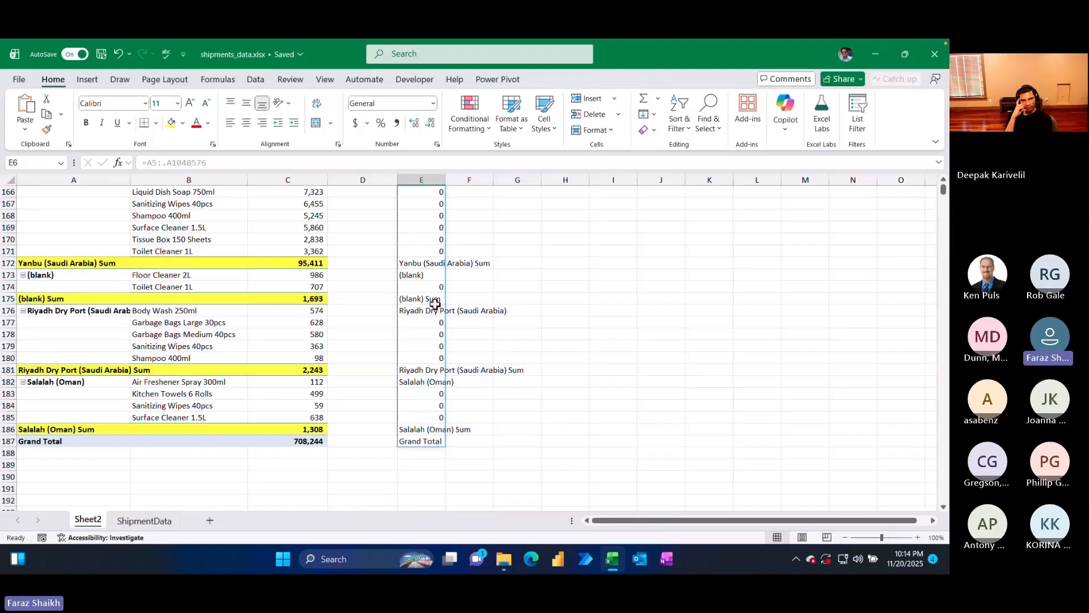
{"action": "scroll", "coordinate": [435, 304], "scroll_direction": "up", "scroll_amount": 20}
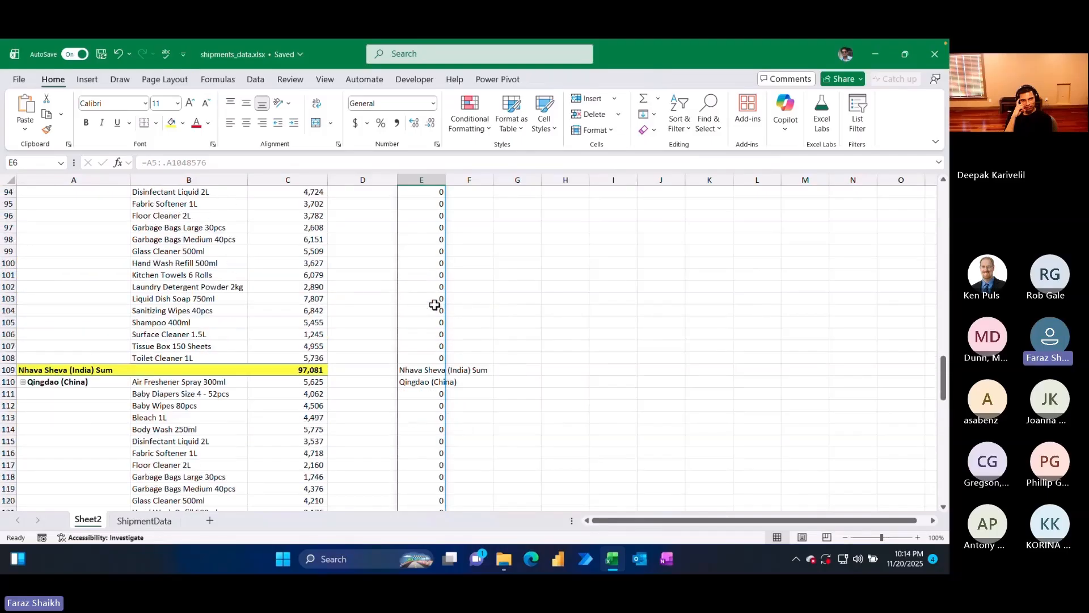
- Set the PivotTable's report layout to Repeat All Item Labels
{"action": "left_click", "coordinate": [70, 284]}
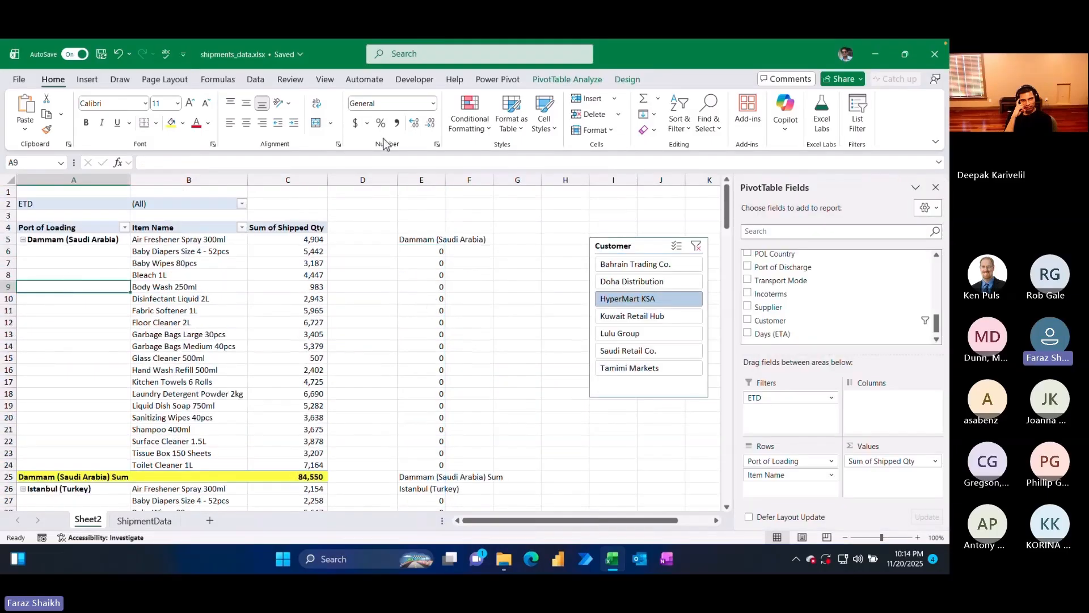
{"action": "left_click", "coordinate": [545, 82]}
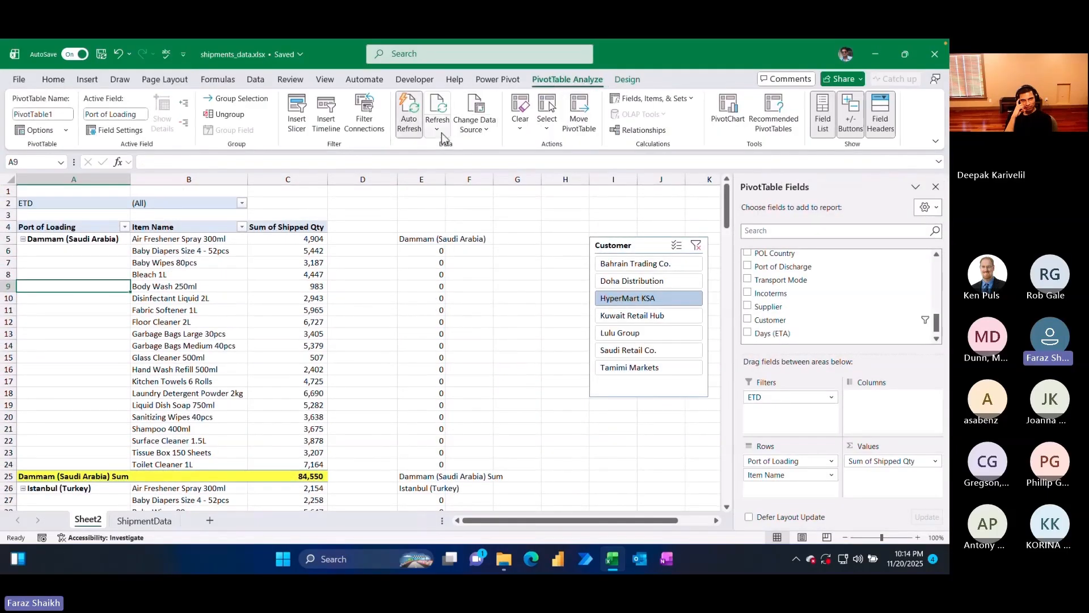
{"action": "left_click", "coordinate": [615, 83]}
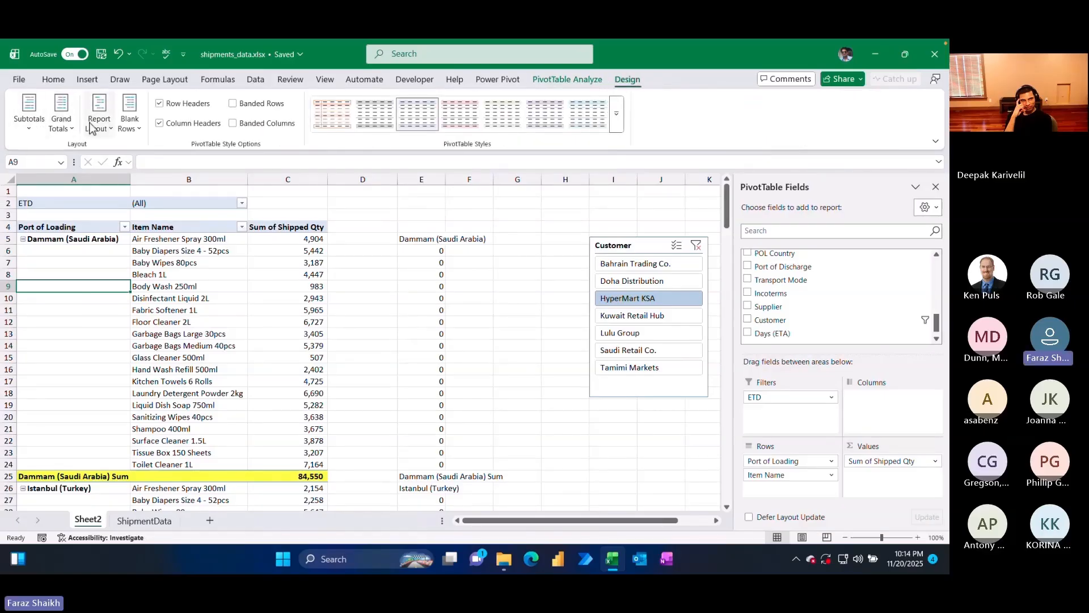
{"action": "left_click", "coordinate": [129, 121]}
{"action": "left_click", "coordinate": [98, 120]}
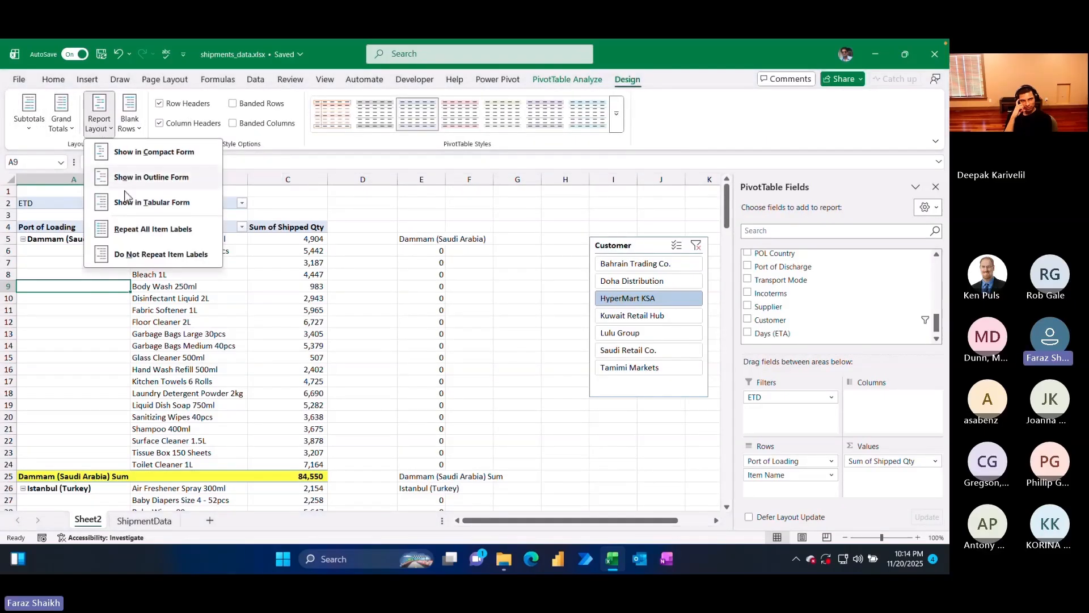
{"action": "left_click", "coordinate": [129, 232]}
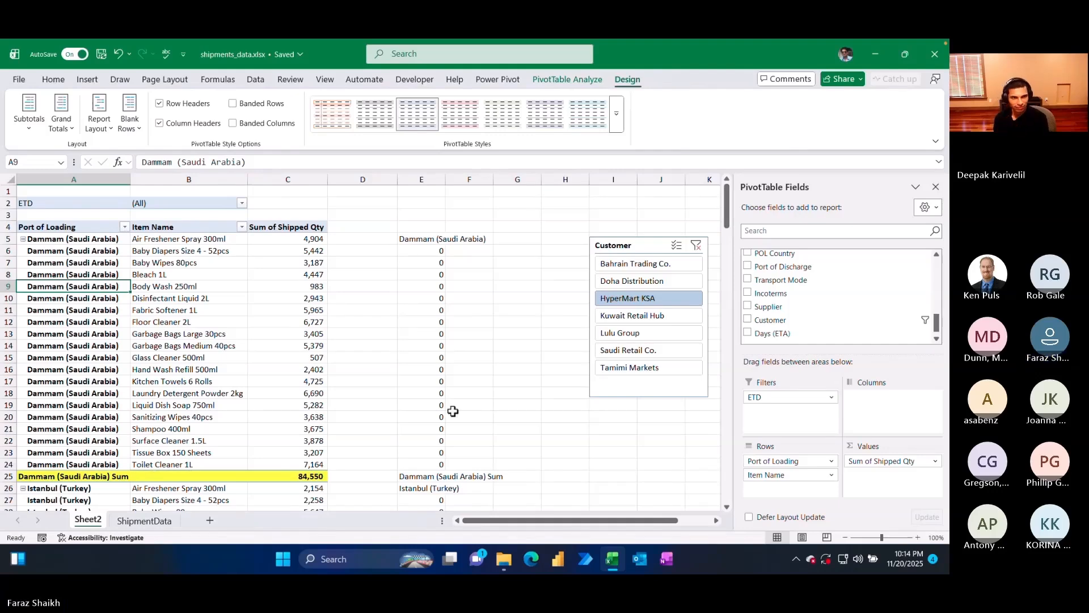
- Re-enter the E5 formula so the spill picks up the repeated labels, and auto-fit the width of column E
{"action": "double_click", "coordinate": [427, 240]}
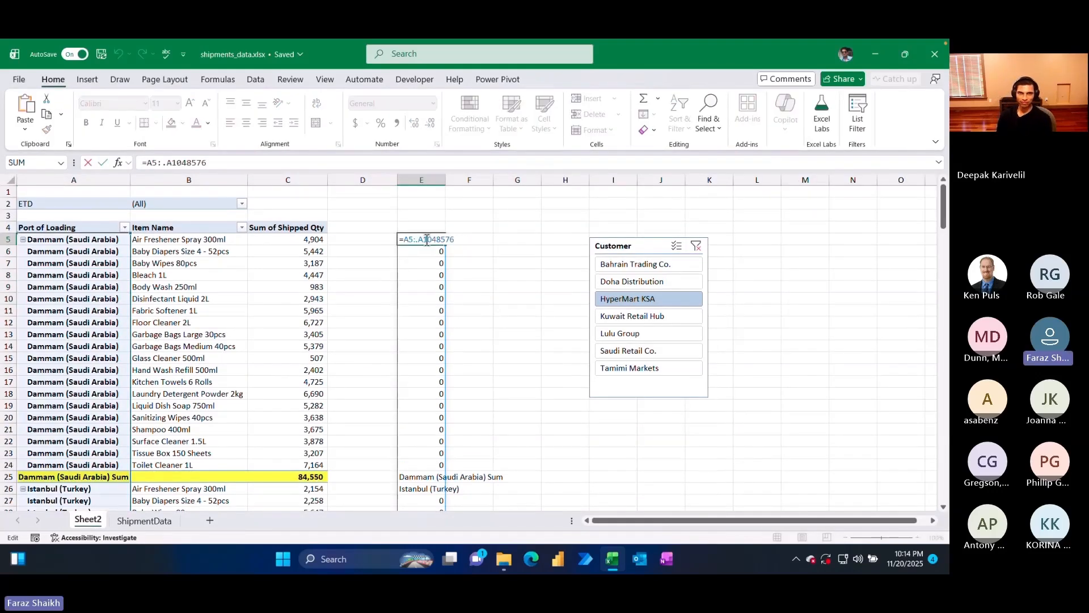
{"action": "key", "text": "Return"}
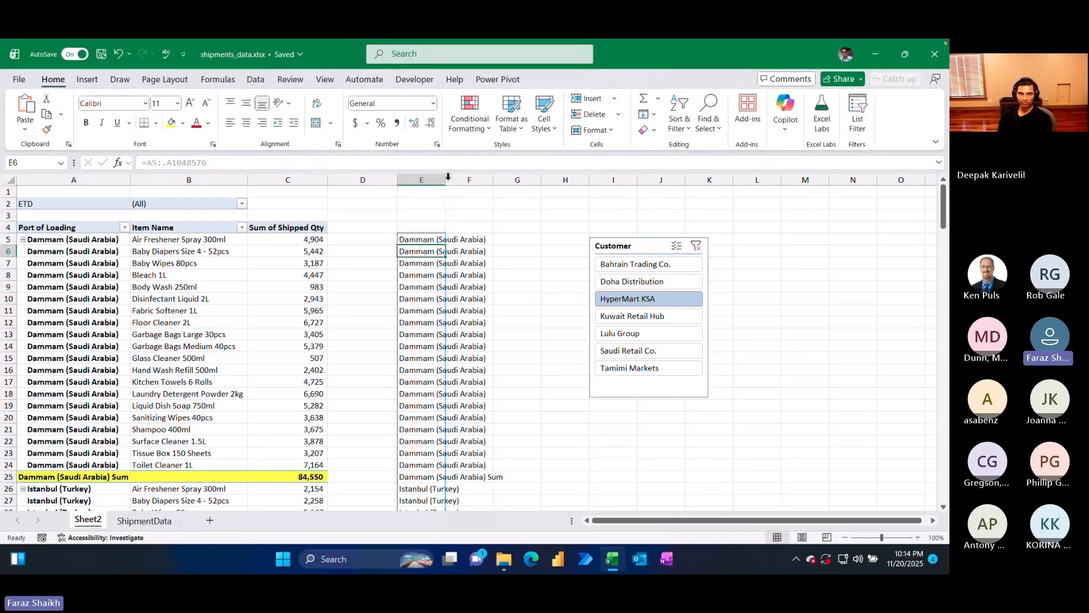
{"action": "double_click", "coordinate": [446, 184]}
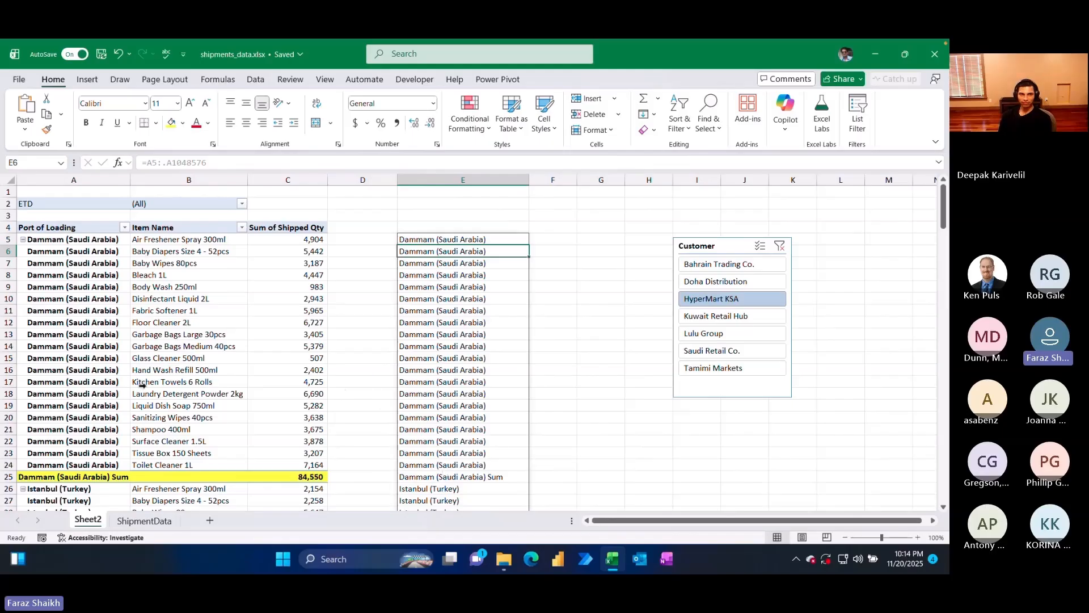
- Change the E5 formula to =SEARCH("Sum",A5:.A1048576) to look for the subtotal label from A25 in column A
{"action": "left_click", "coordinate": [86, 478]}
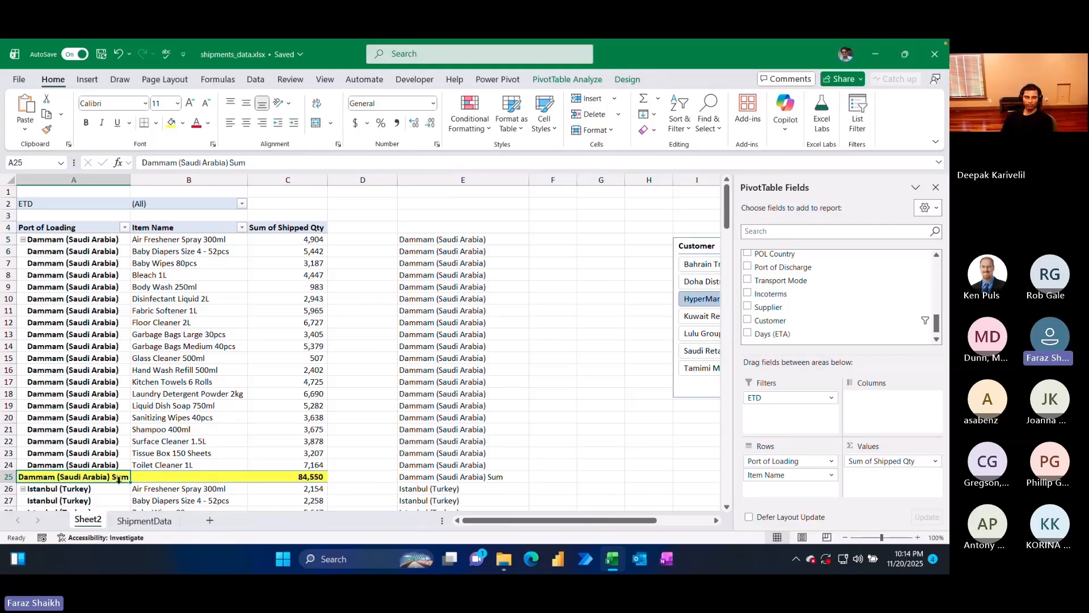
{"action": "left_click", "coordinate": [454, 243]}
{"action": "double_click", "coordinate": [440, 237]}
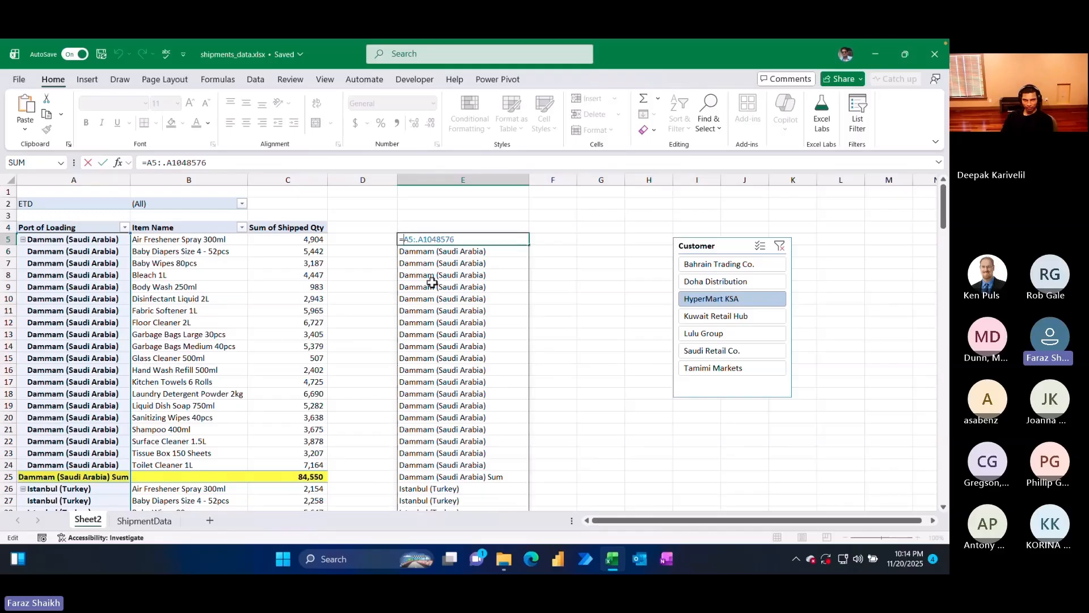
{"action": "type", "text": "is"}
{"action": "key", "text": "BackSpace"}
{"action": "key", "text": "BackSpace"}
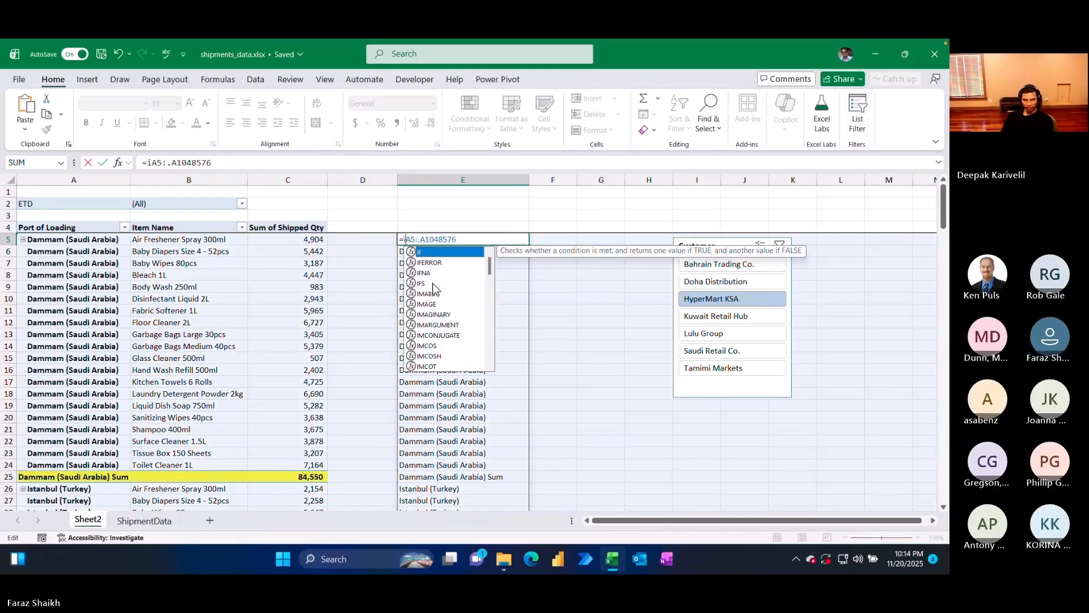
{"action": "type", "text": "sea"}
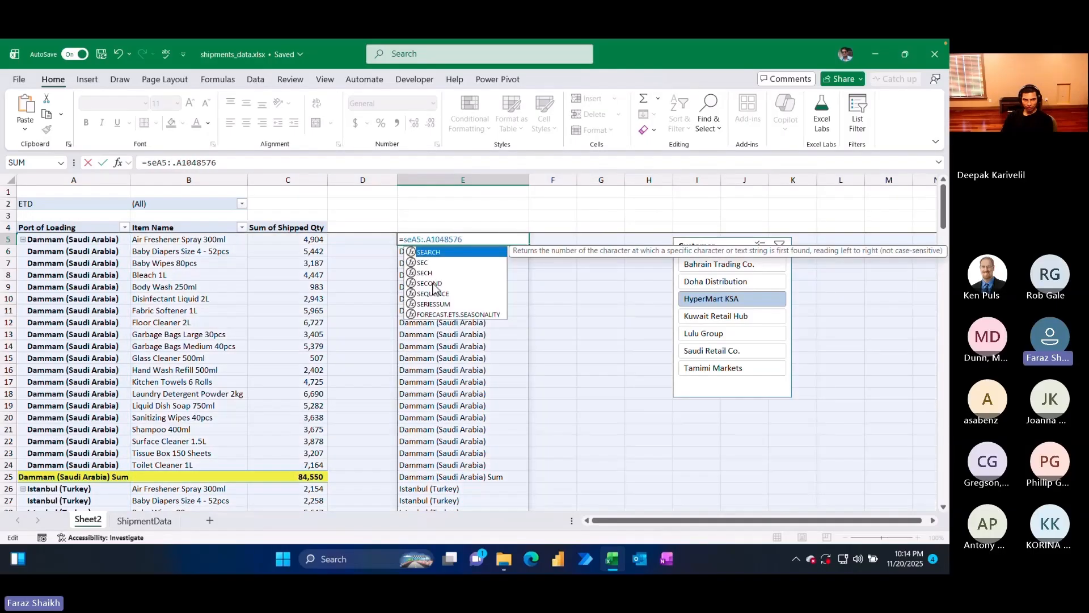
{"action": "key", "text": "Tab"}
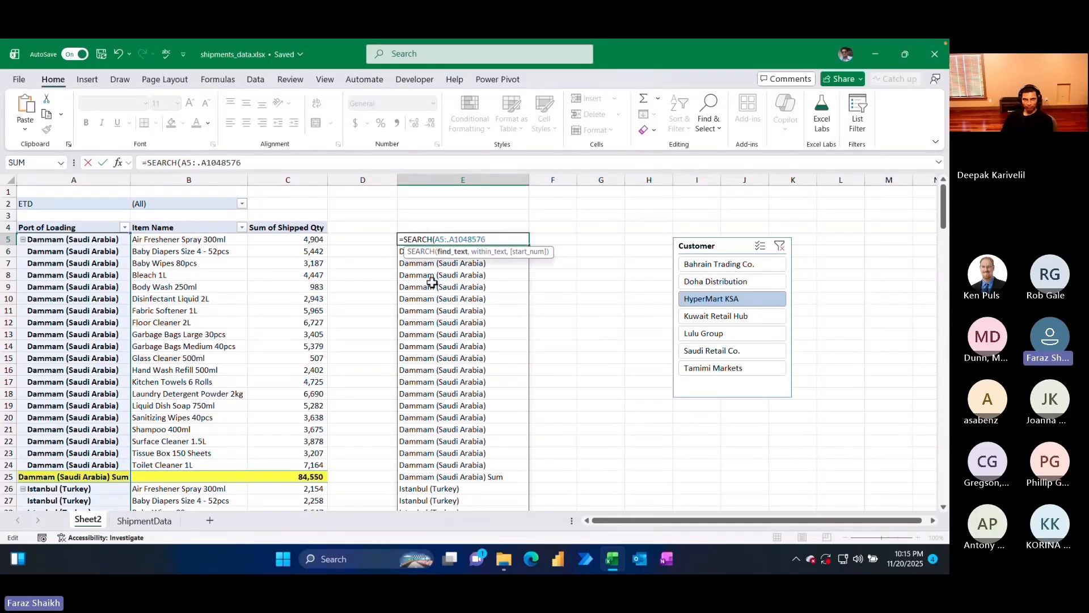
{"action": "type", "text": "\"SUM\""}
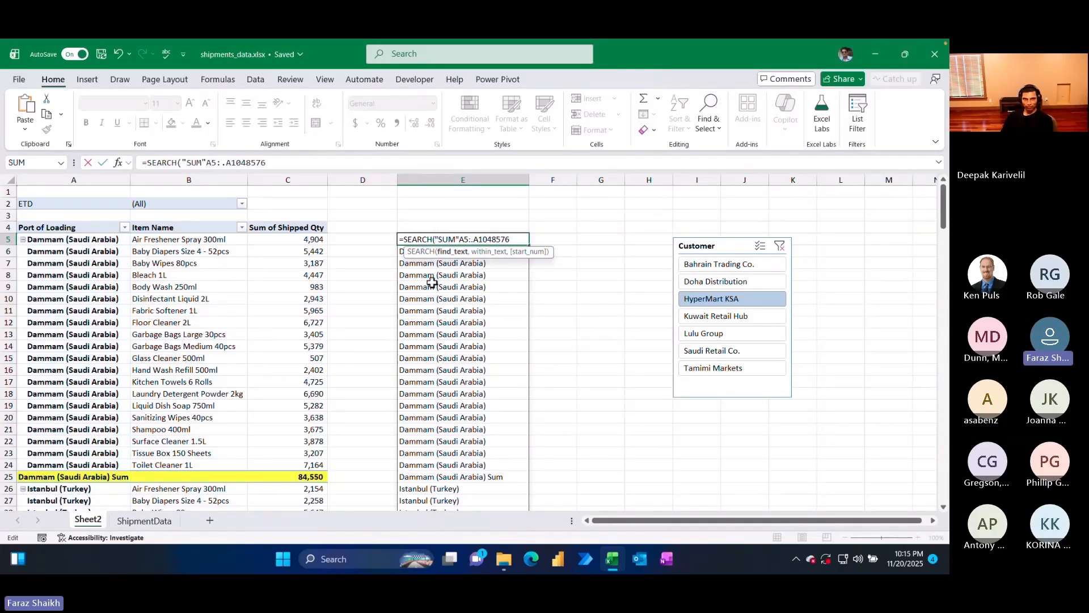
{"action": "key", "text": "BackSpace"}
{"action": "key", "text": "BackSpace"}
{"action": "key", "text": "BackSpace"}
{"action": "key", "text": "BackSpace"}
{"action": "type", "text": "Sum"}
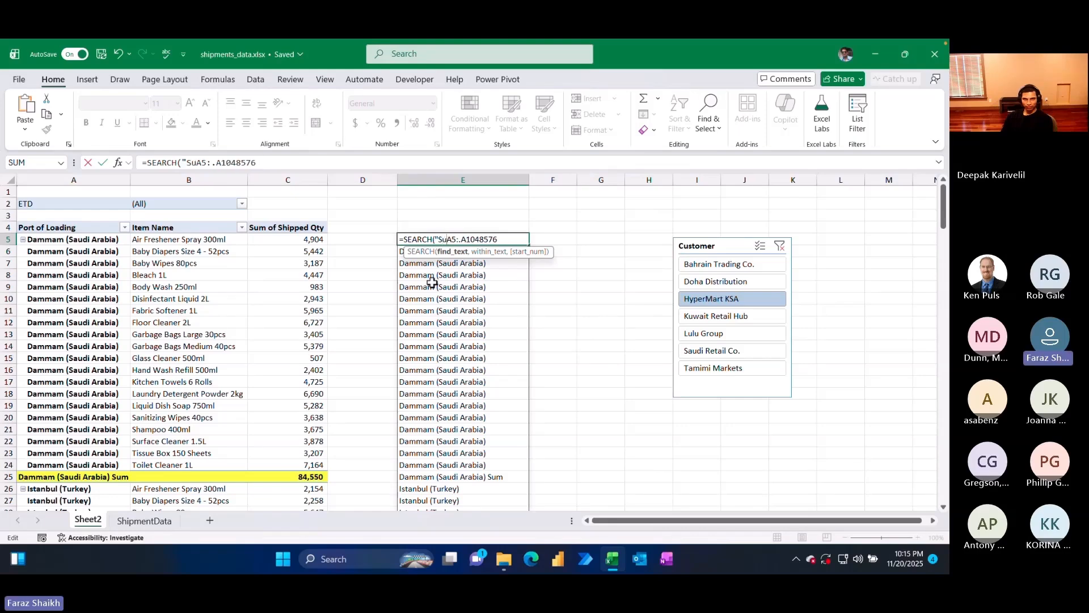
{"action": "type", "text": "\","}
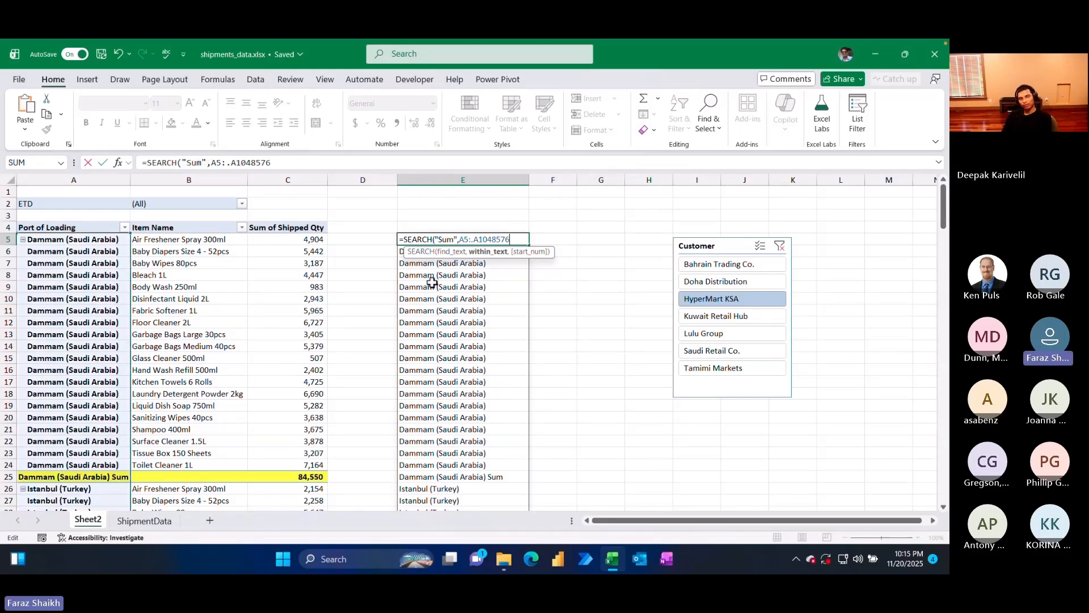
{"action": "key", "text": "ctrl+Return"}
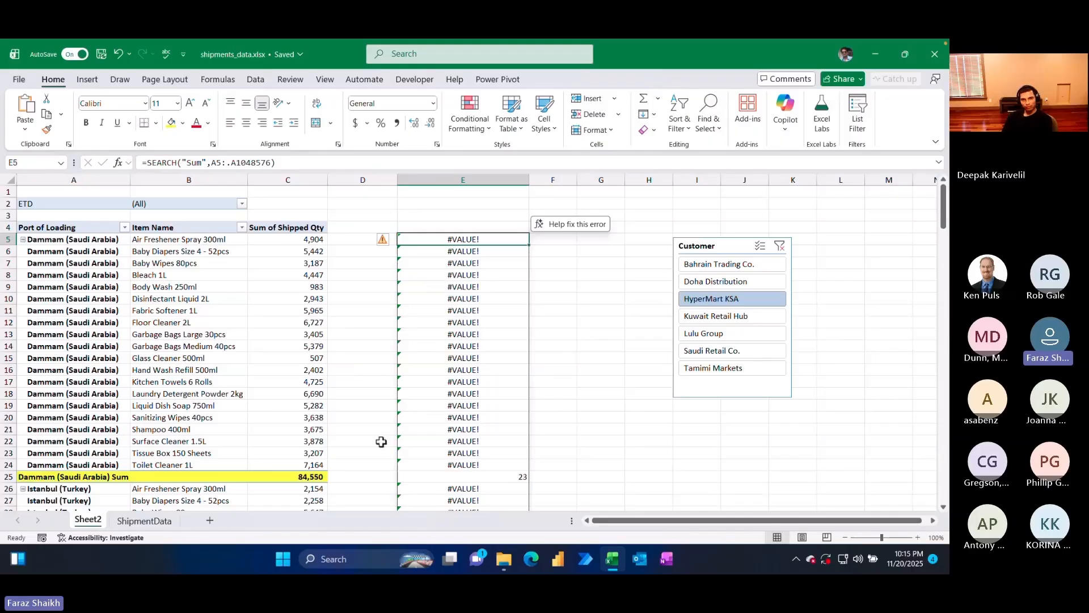
- Wrap the search in E5 with ISNUMBER, giving =ISNUMBER(SEARCH("Sum",A5:.A1048576)), and check the spilled results against the subtotal rows
{"action": "double_click", "coordinate": [421, 239]}
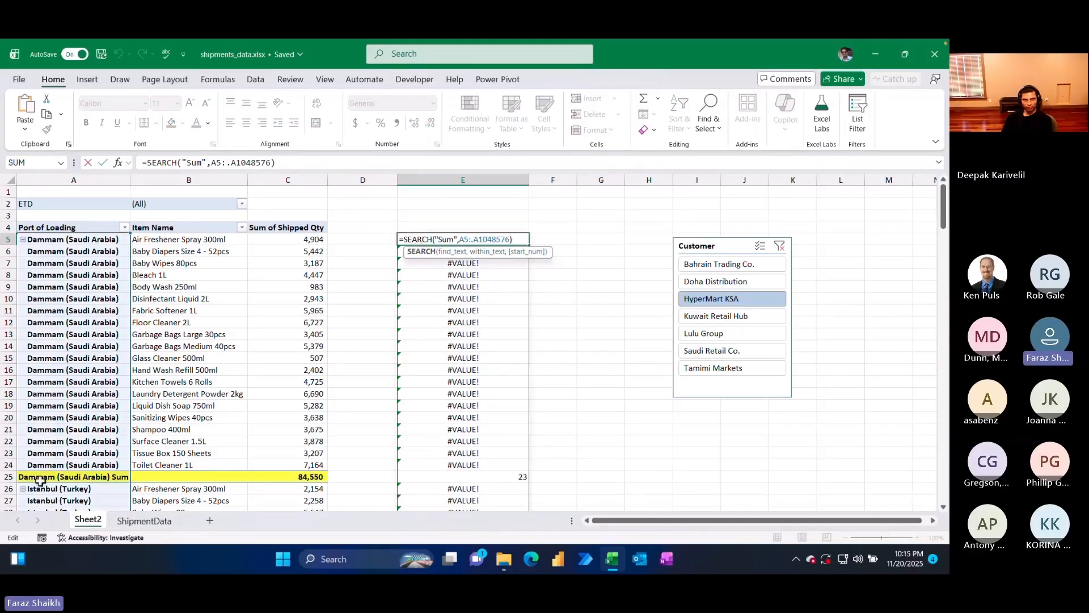
{"action": "left_click", "coordinate": [402, 239]}
{"action": "type", "text": "is"}
{"action": "key", "text": "Down"}
{"action": "key", "text": "Down"}
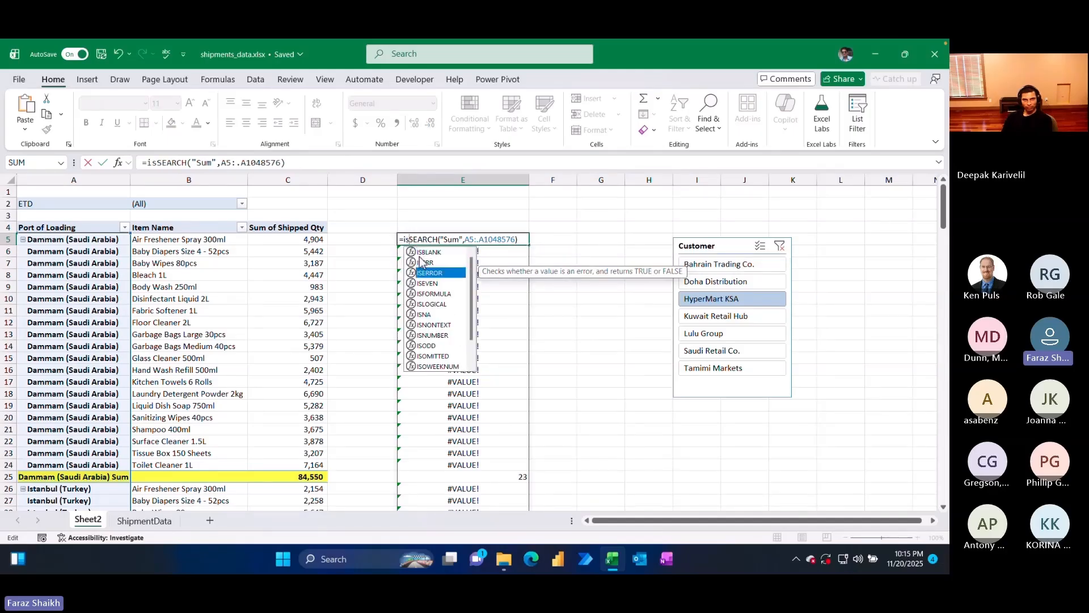
{"action": "key", "text": "Down"}
{"action": "key", "text": "Down"}
{"action": "key", "text": "Down"}
{"action": "key", "text": "Down"}
{"action": "key", "text": "Down"}
{"action": "key", "text": "Down"}
{"action": "key", "text": "Tab"}
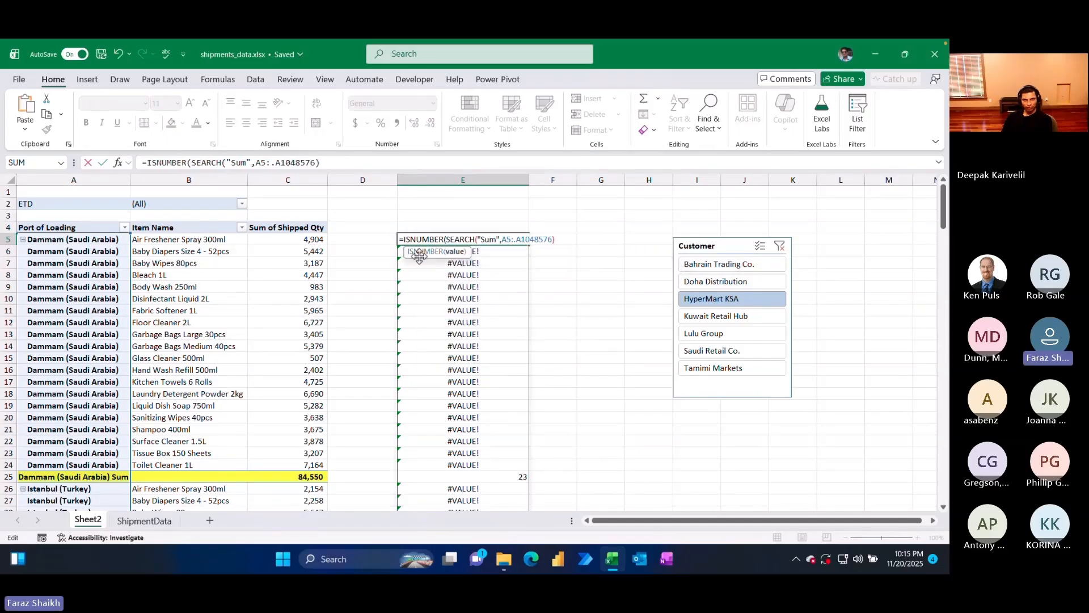
{"action": "key", "text": "ctrl+Return"}
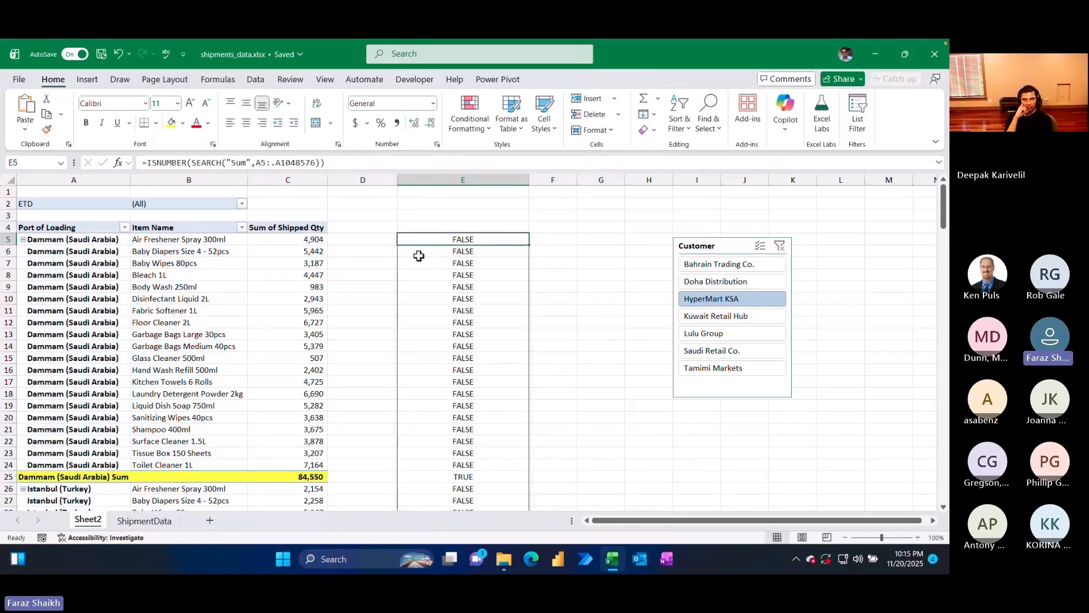
{"action": "scroll", "coordinate": [453, 334], "scroll_direction": "down", "scroll_amount": 9}
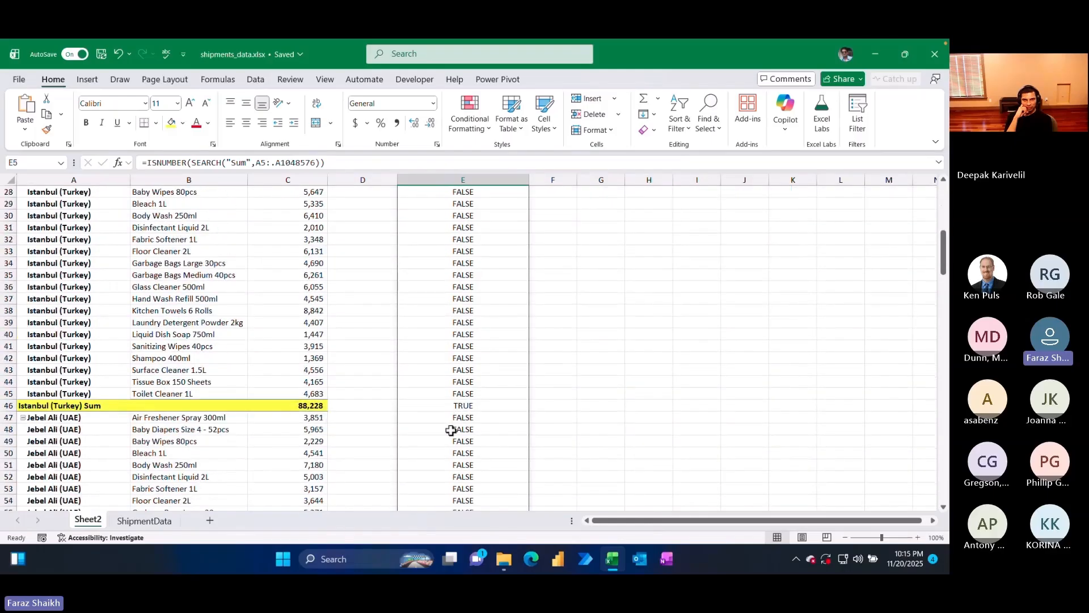
{"action": "scroll", "coordinate": [452, 408], "scroll_direction": "up", "scroll_amount": 9}
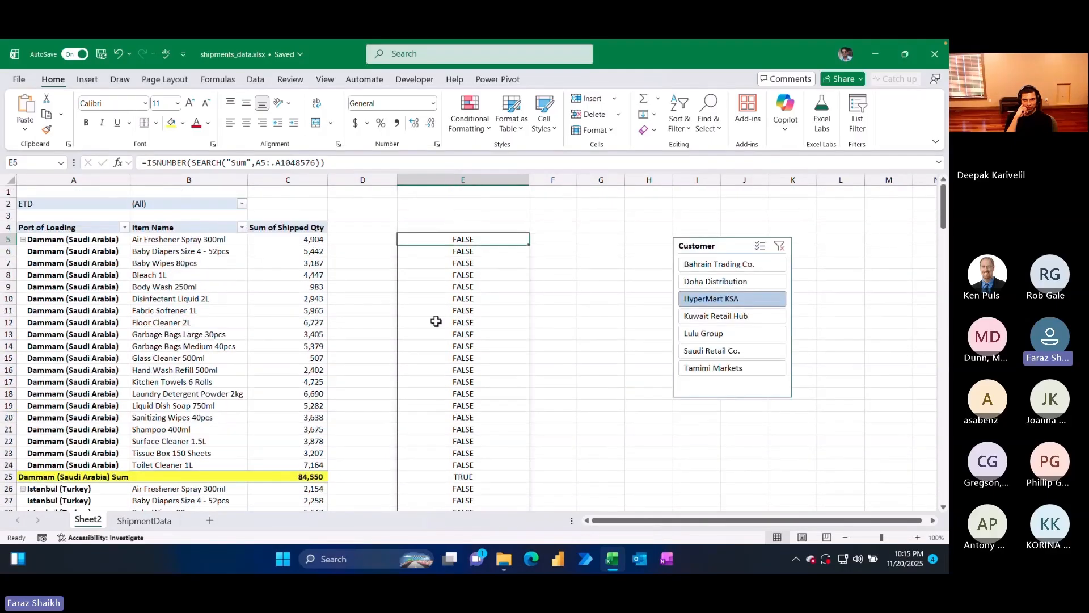
{"action": "double_click", "coordinate": [421, 238]}
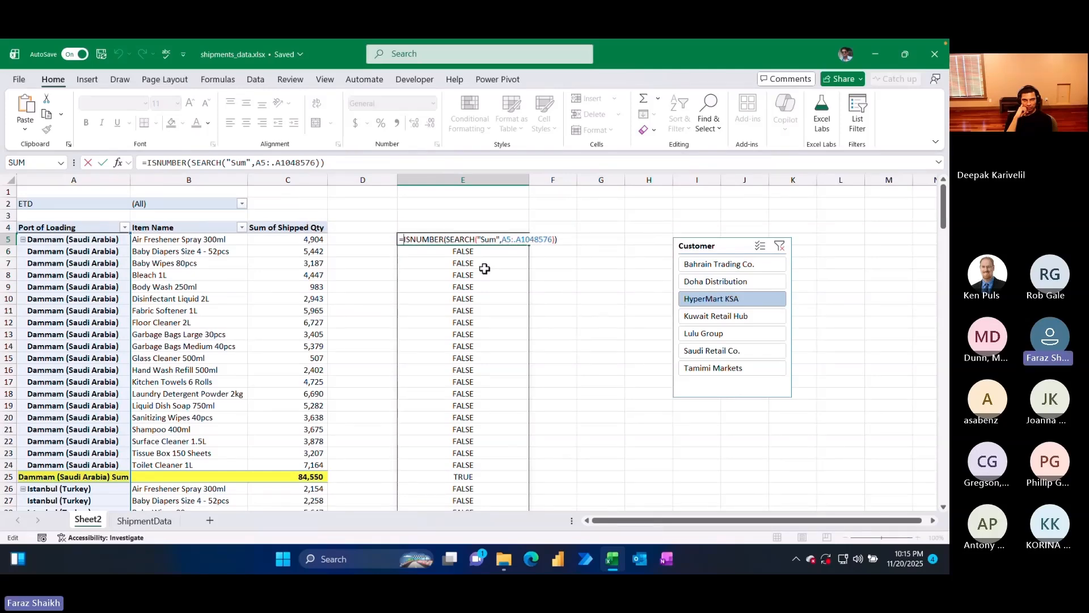
{"action": "key", "text": "shift+End"}
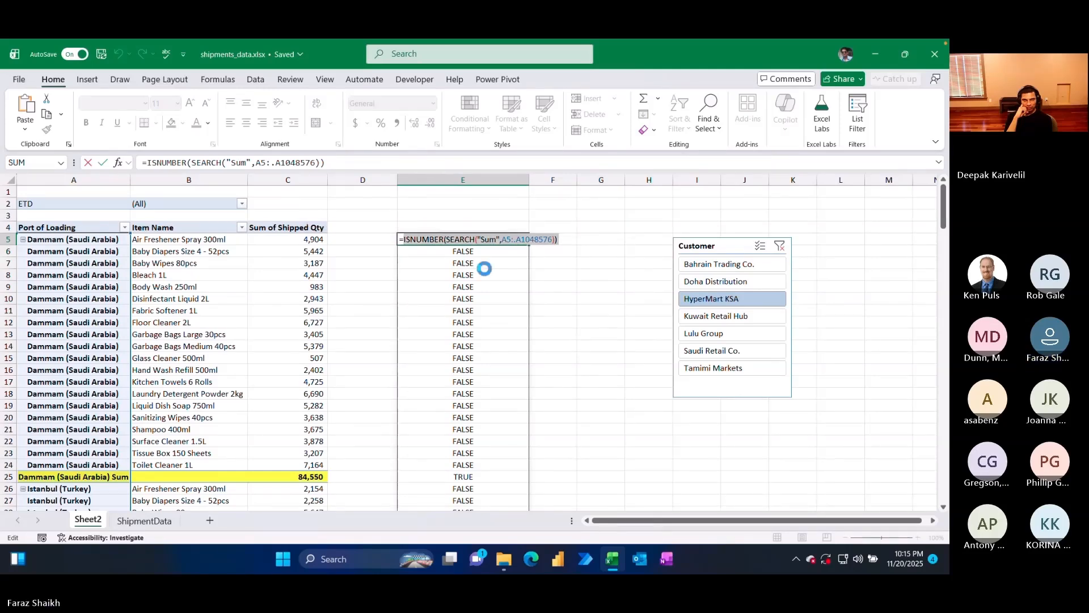
{"action": "key", "text": "ctrl+x"}
{"action": "type", "text": "fil"}
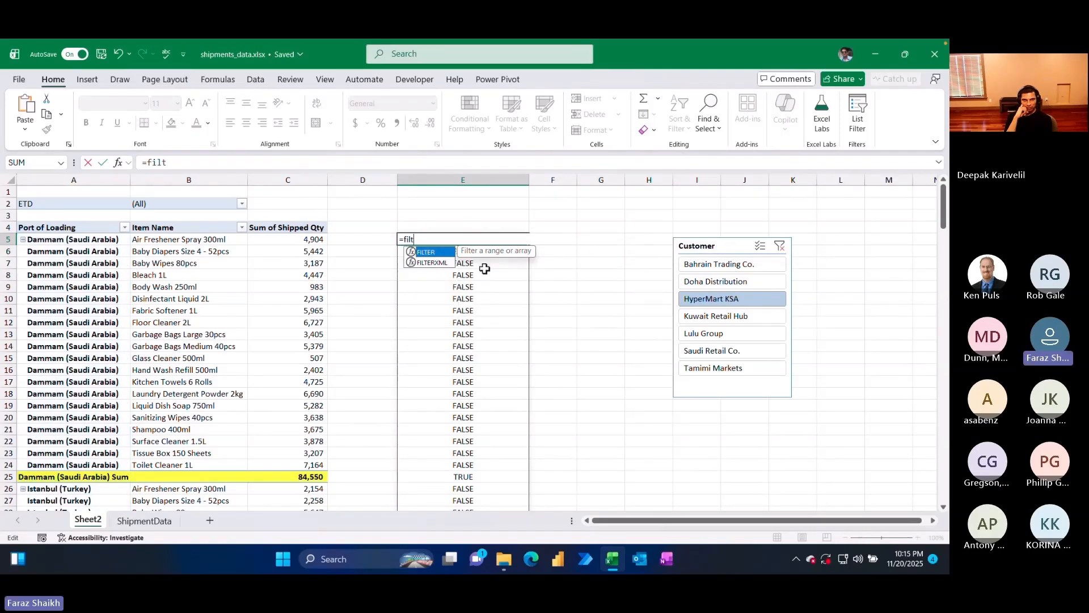
{"action": "type", "text": "t"}
{"action": "key", "text": "Tab"}
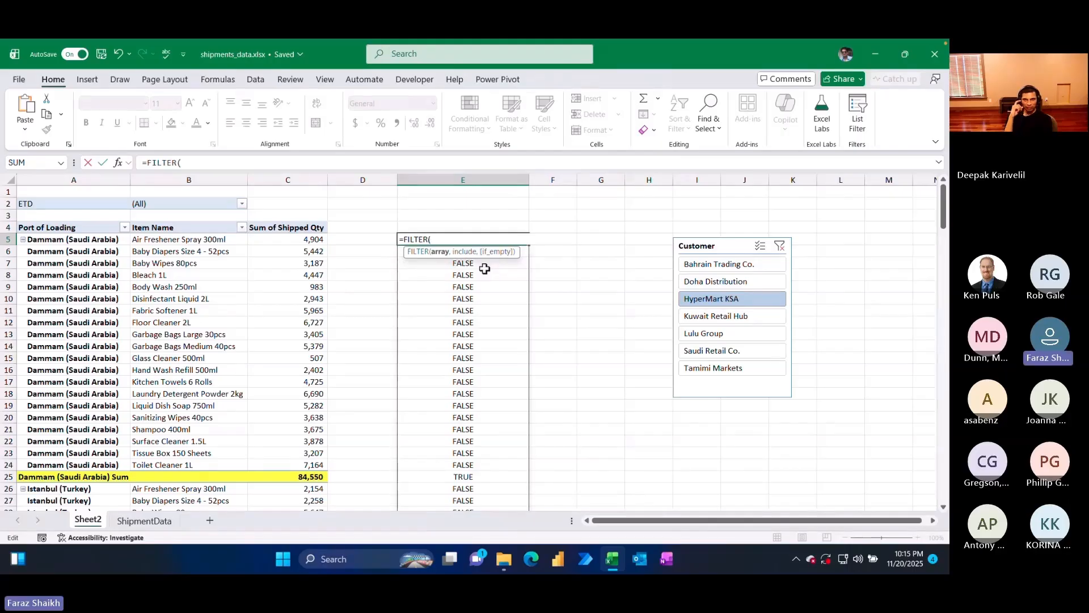
{"action": "key", "text": "super"}
{"action": "key", "text": "Escape"}
{"action": "key", "text": "Escape"}
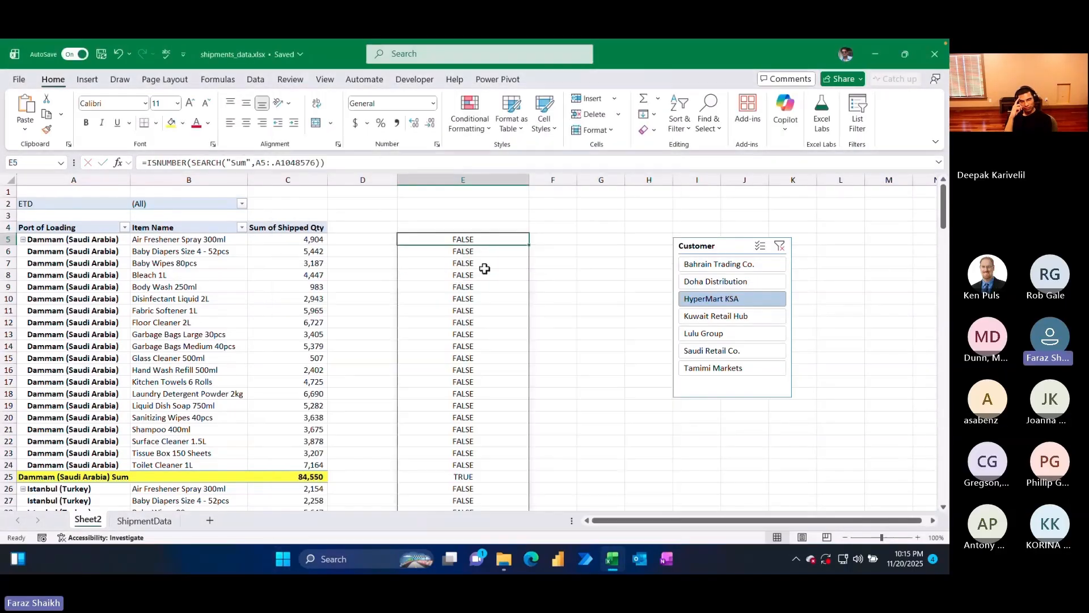
{"action": "double_click", "coordinate": [442, 240]}
{"action": "left_click_drag", "start_coordinate": [404, 239], "coordinate": [693, 243]}
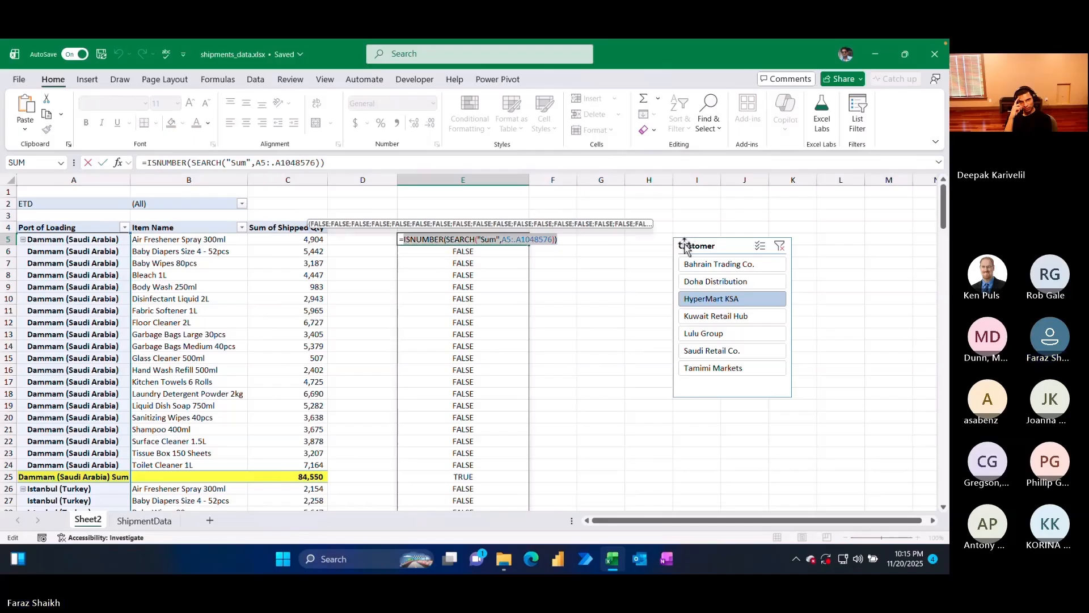
{"action": "key", "text": "BackSpace"}
{"action": "type", "text": "fil"}
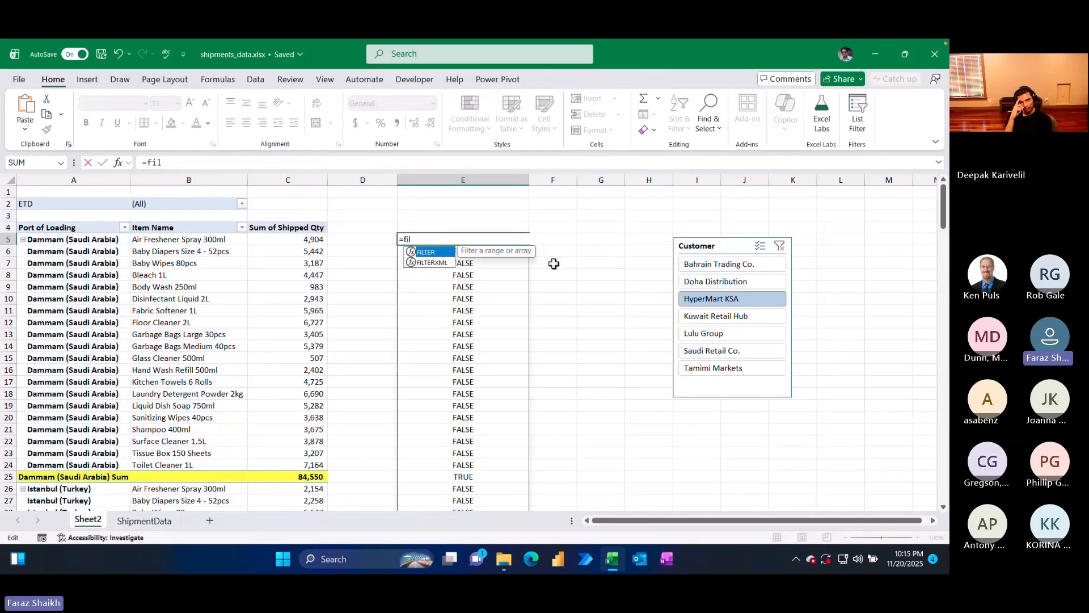
{"action": "key", "text": "Tab"}
{"action": "left_click", "coordinate": [275, 240]}
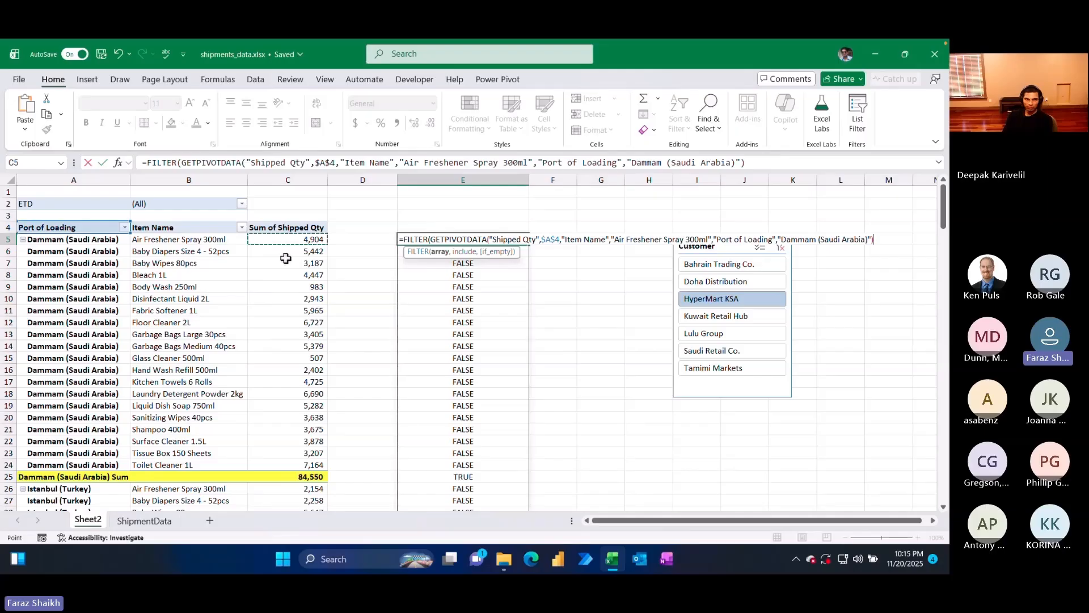
{"action": "key", "text": "Escape"}
- Try a GETPIVOTDATA reference to C5 in D5, fill it down to D17, and clear the test formulas
{"action": "left_click", "coordinate": [360, 244]}
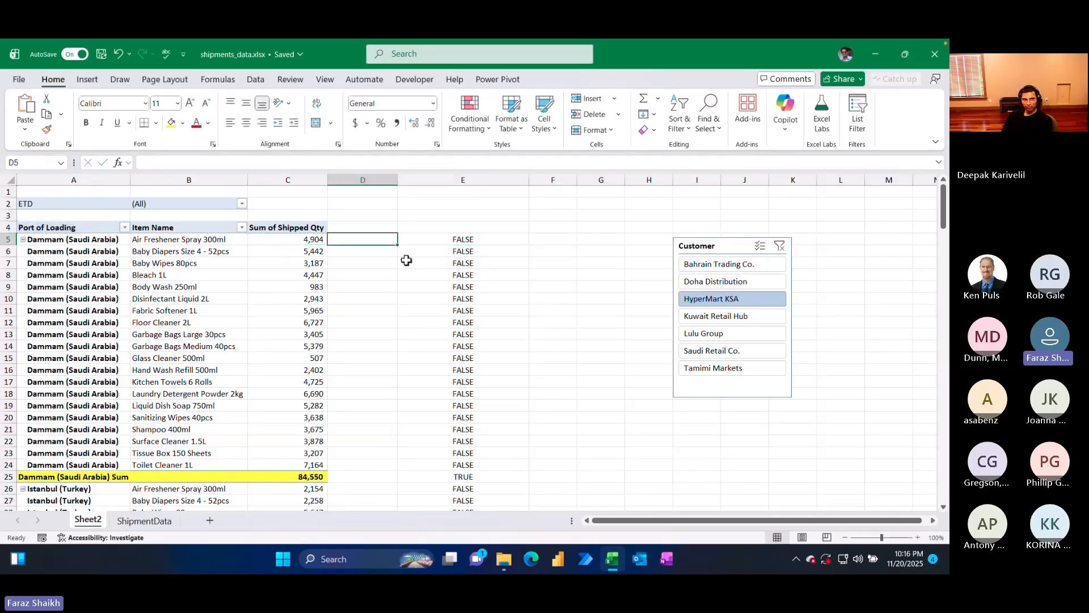
{"action": "type", "text": "="}
{"action": "key", "text": "Left"}
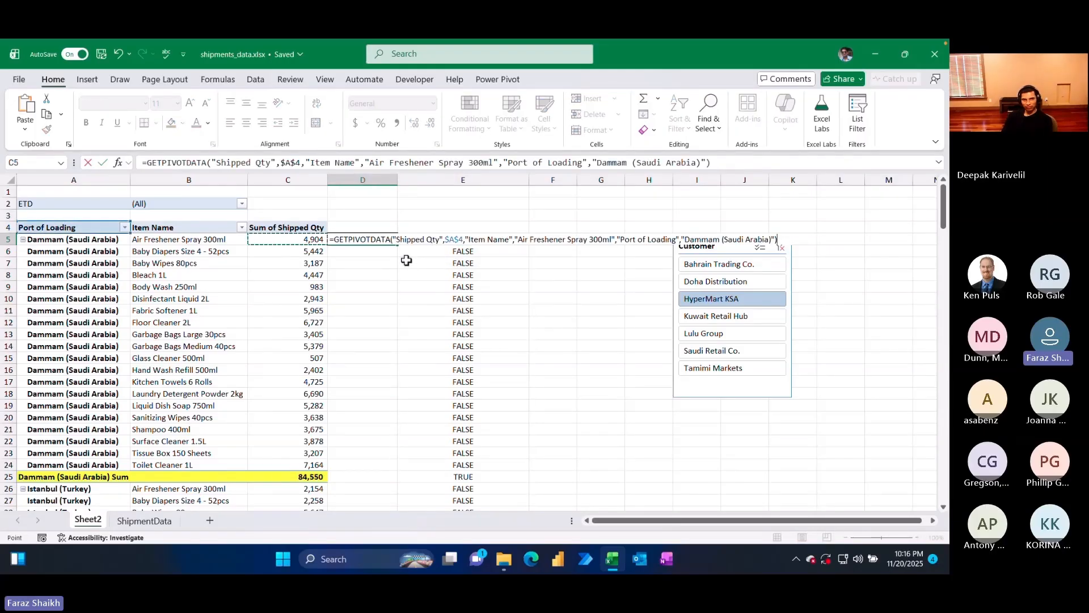
{"action": "key", "text": "ctrl+Return"}
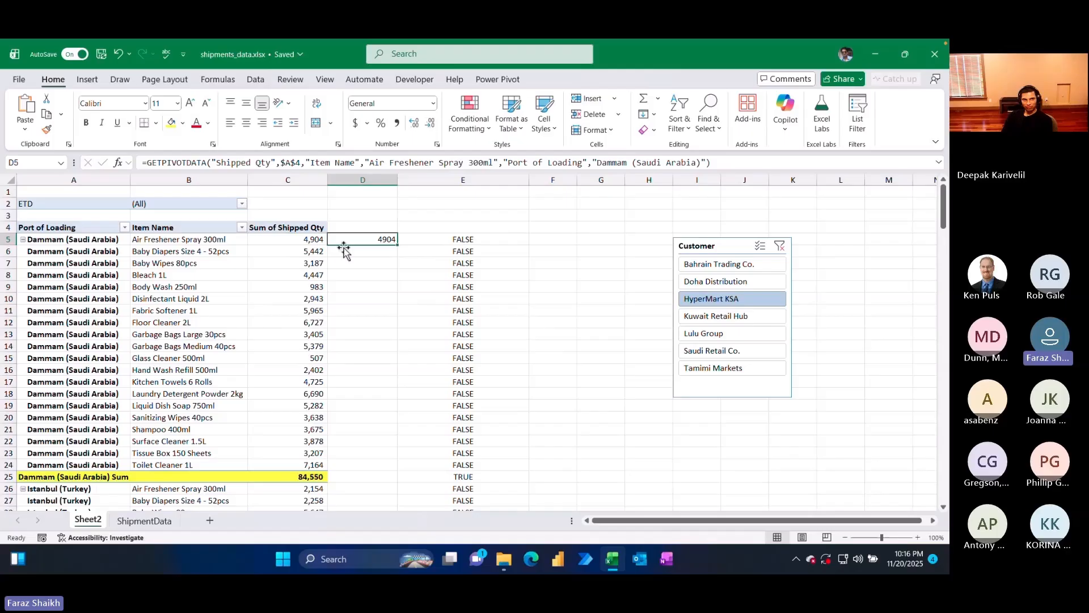
{"action": "left_click_drag", "start_coordinate": [399, 244], "coordinate": [390, 386]}
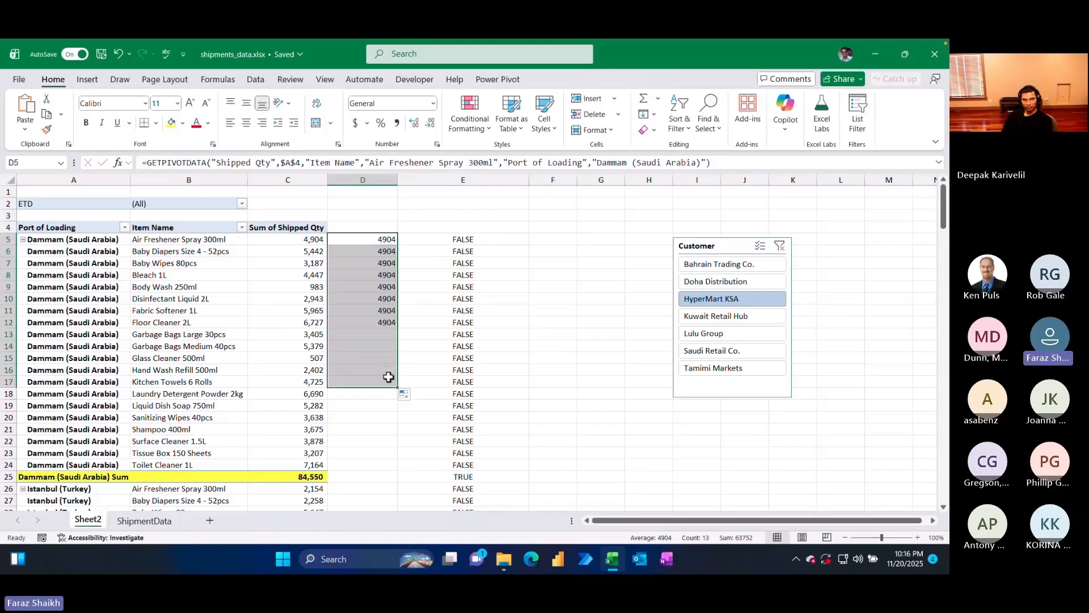
{"action": "left_click", "coordinate": [370, 215]}
{"action": "left_click_drag", "start_coordinate": [365, 235], "coordinate": [362, 385]}
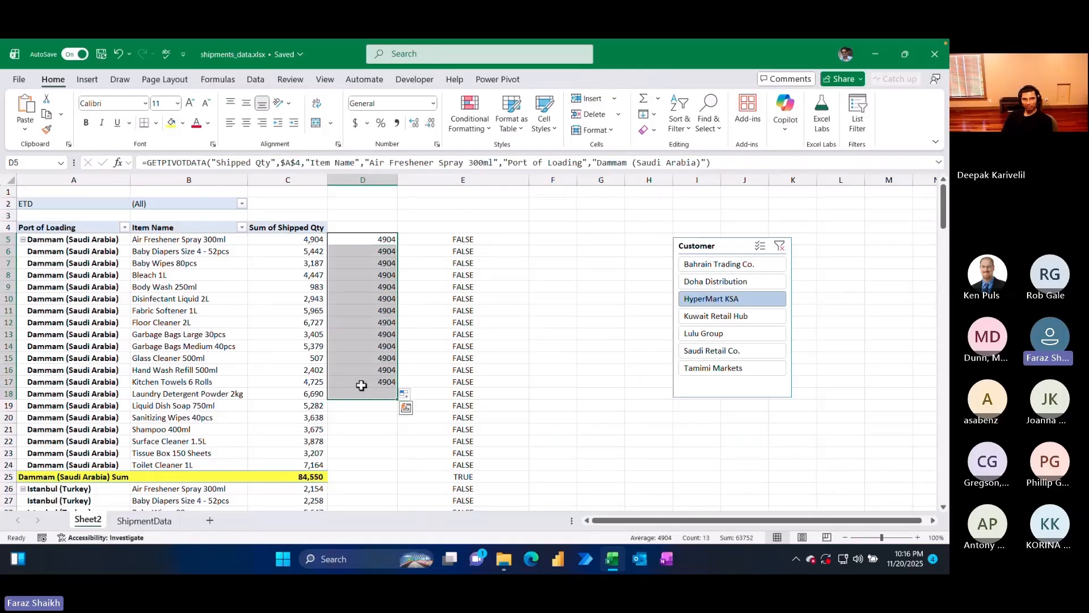
{"action": "key", "text": "Delete"}
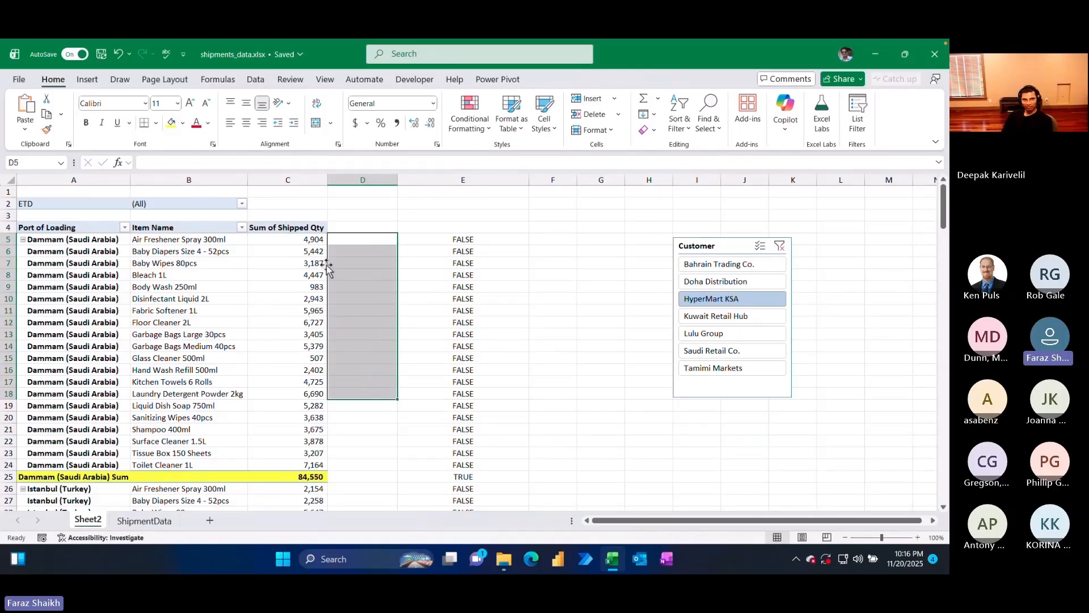
- Turn off automatic GETPIVOTDATA generation for the PivotTable, and test a plain =C5 reference in D5 without keeping it
{"action": "left_click", "coordinate": [324, 252]}
{"action": "left_click", "coordinate": [627, 79]}
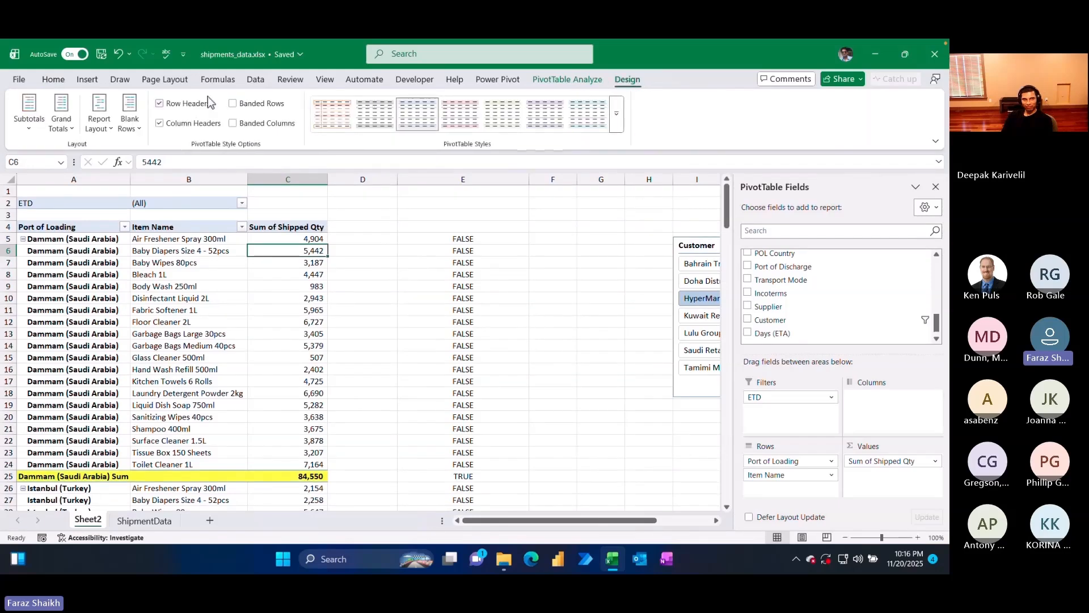
{"action": "left_click", "coordinate": [547, 79]}
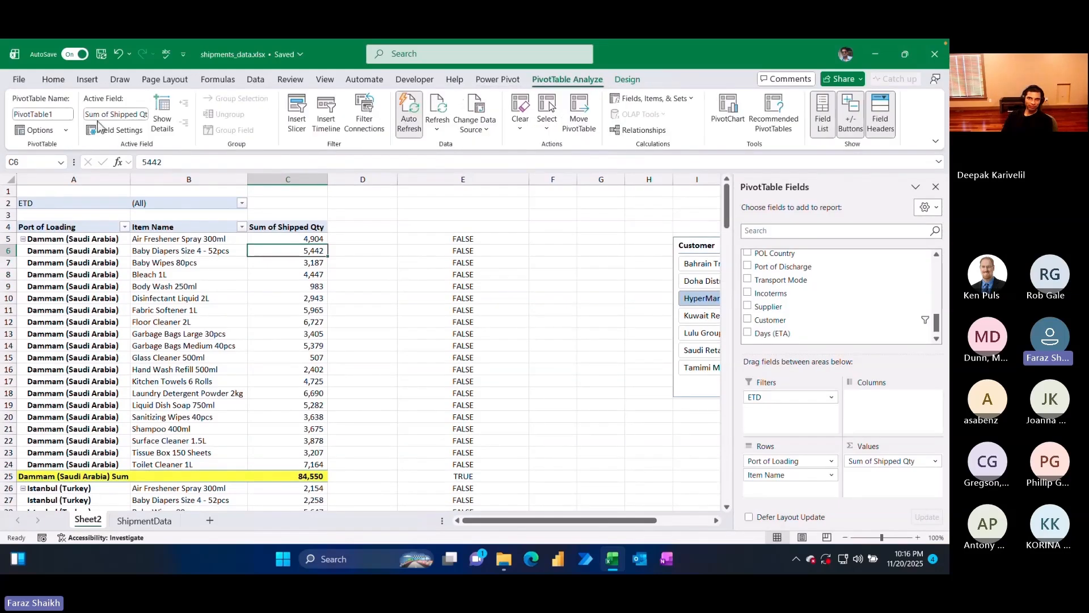
{"action": "left_click", "coordinate": [64, 130]}
{"action": "left_click", "coordinate": [61, 182]}
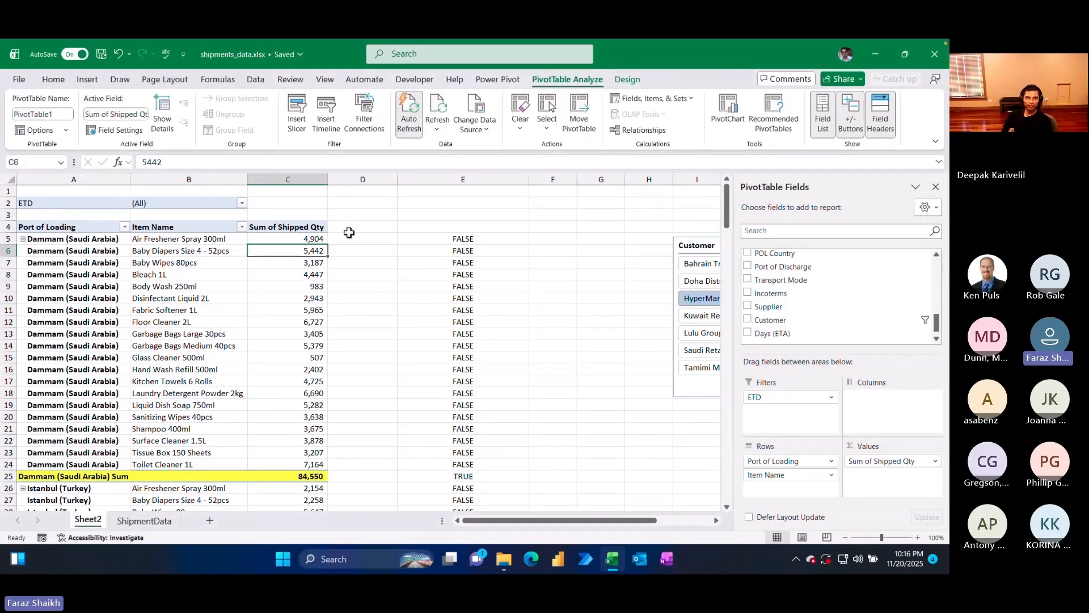
{"action": "left_click", "coordinate": [350, 235]}
{"action": "type", "text": "="}
{"action": "key", "text": "Left"}
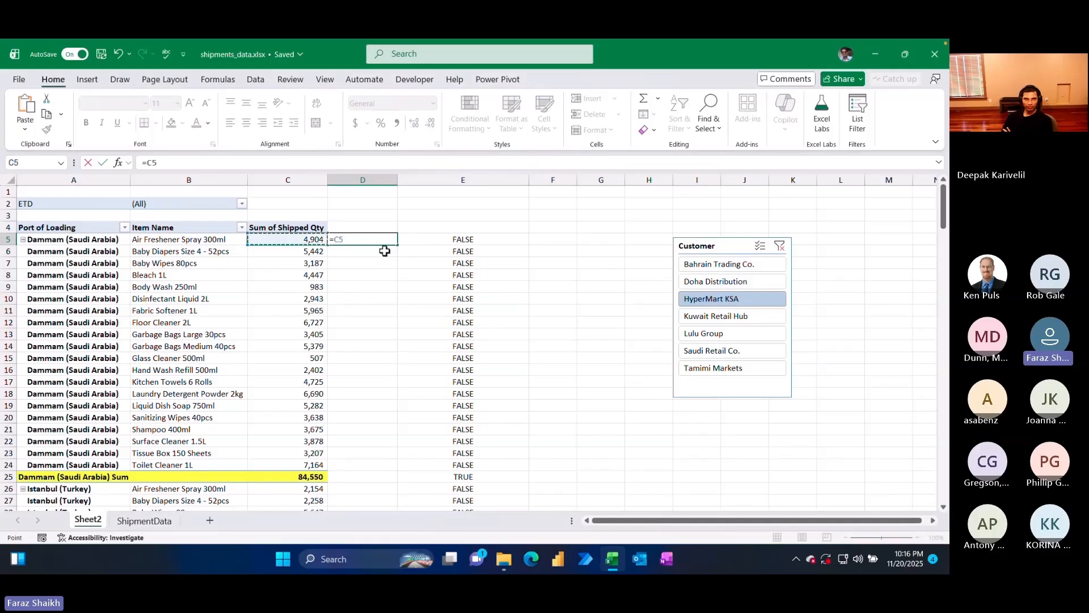
{"action": "key", "text": "Escape"}
- Cut the ISNUMBER expression out of the E5 formula and start a FILTER function with C5:C1048576 as its array
{"action": "key", "text": "Right"}
{"action": "key", "text": "ctrl+shift+Down"}
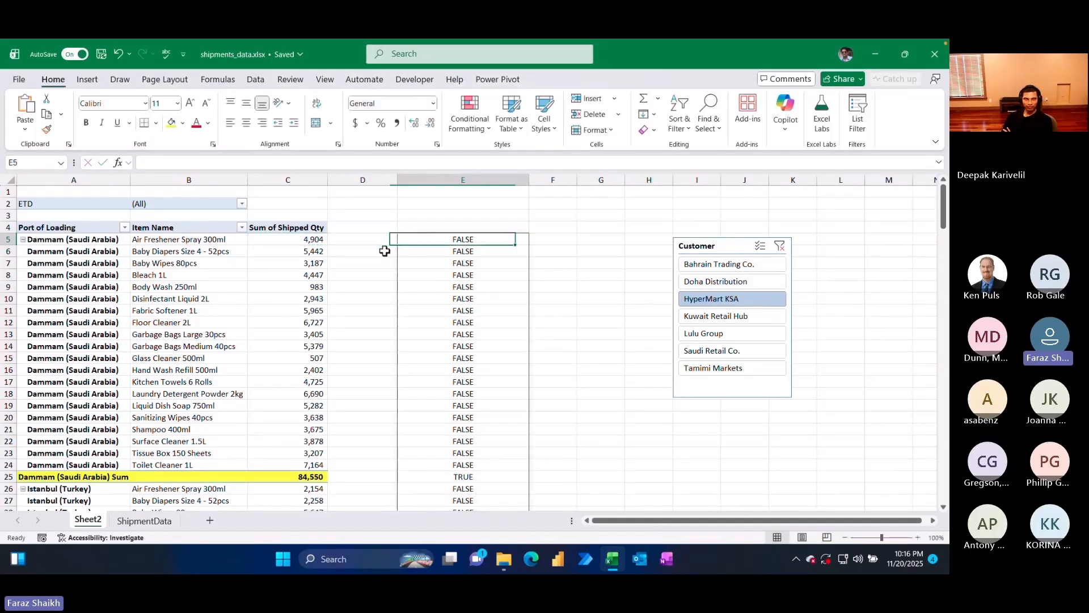
{"action": "double_click", "coordinate": [421, 239]}
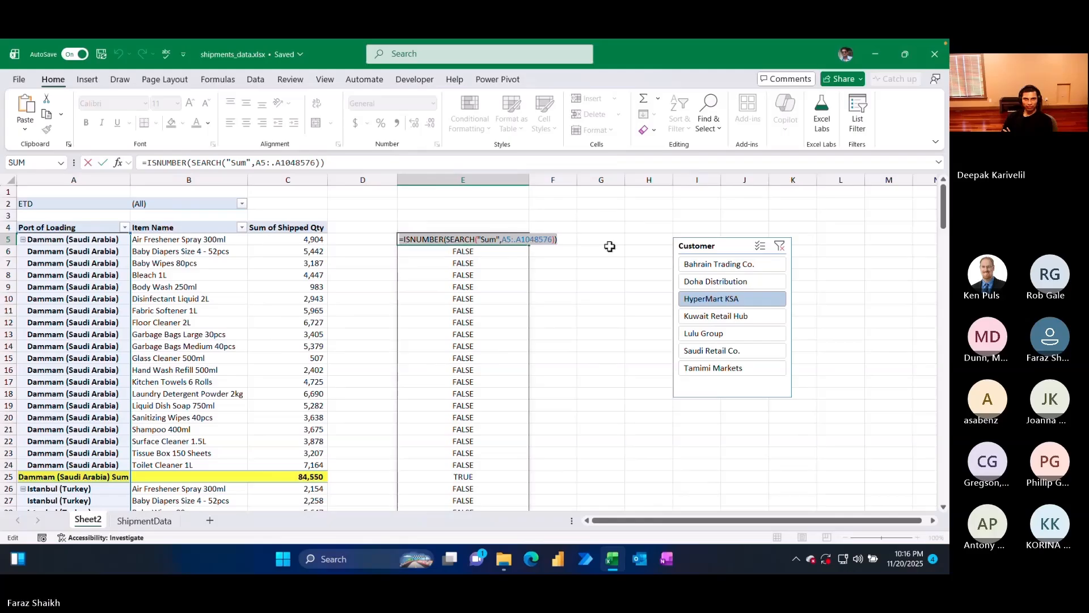
{"action": "key", "text": "Escape"}
{"action": "double_click", "coordinate": [439, 239]}
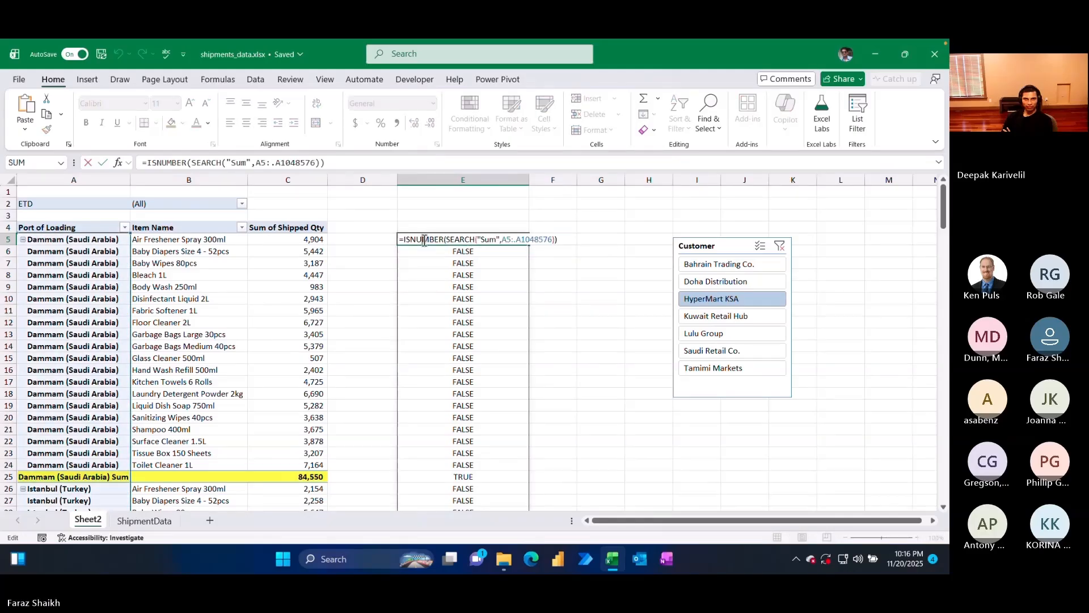
{"action": "left_click_drag", "start_coordinate": [475, 239], "coordinate": [584, 240]}
{"action": "key", "text": "ctrl+x"}
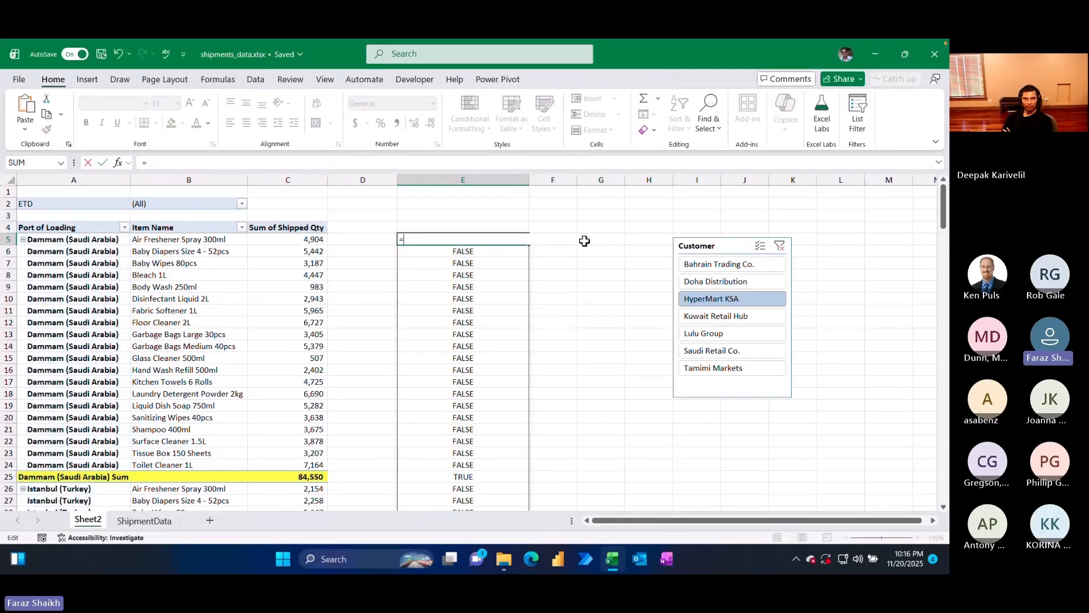
{"action": "type", "text": "FILTER("}
{"action": "left_click", "coordinate": [266, 240]}
{"action": "key", "text": "ctrl+shift+Down"}
{"action": "key", "text": "ctrl+shift+Down"}
{"action": "key", "text": "ctrl+shift+Down"}
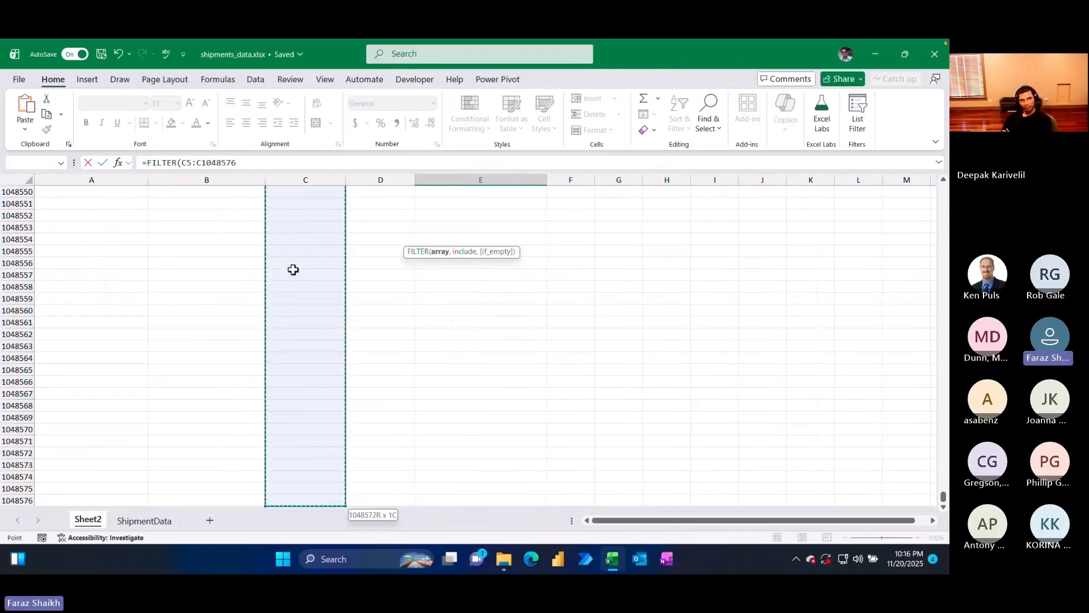
- Complete the FILTER formula text in E5 with the cut ISNUMBER(SEARCH("Sum",A5:.A1048576)) expression as the include argument
{"action": "left_click", "coordinate": [250, 165]}
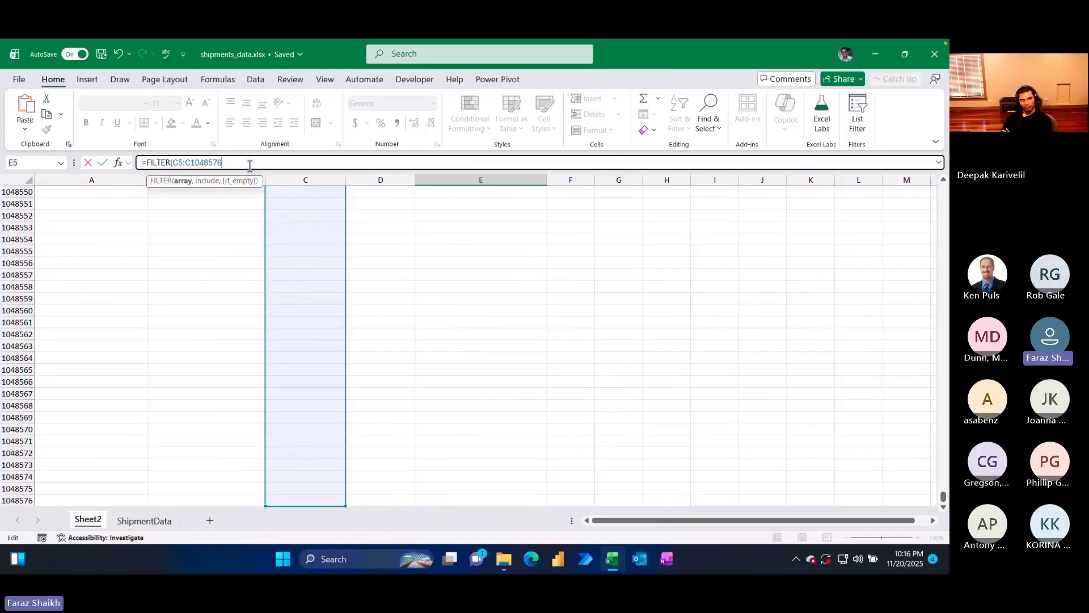
{"action": "type", "text": ","}
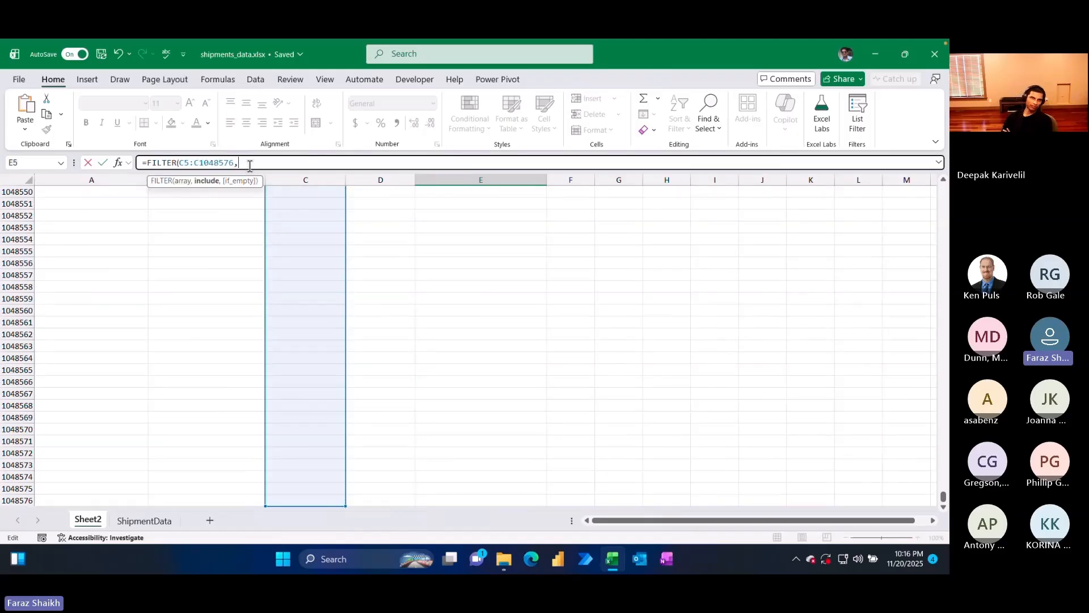
{"action": "key", "text": "ctrl+v"}
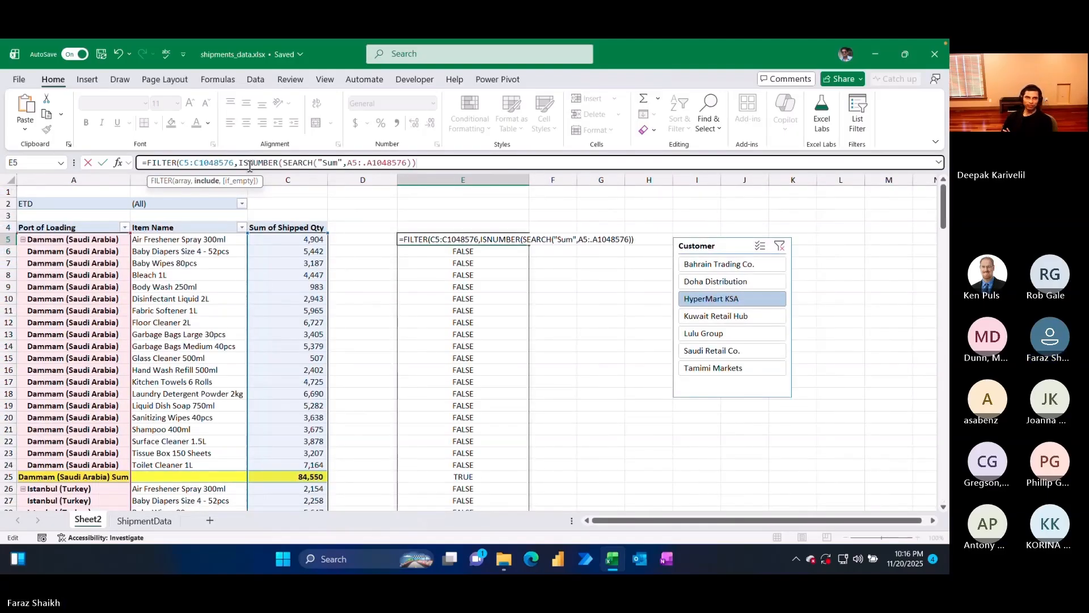
{"action": "type", "text": ")"}
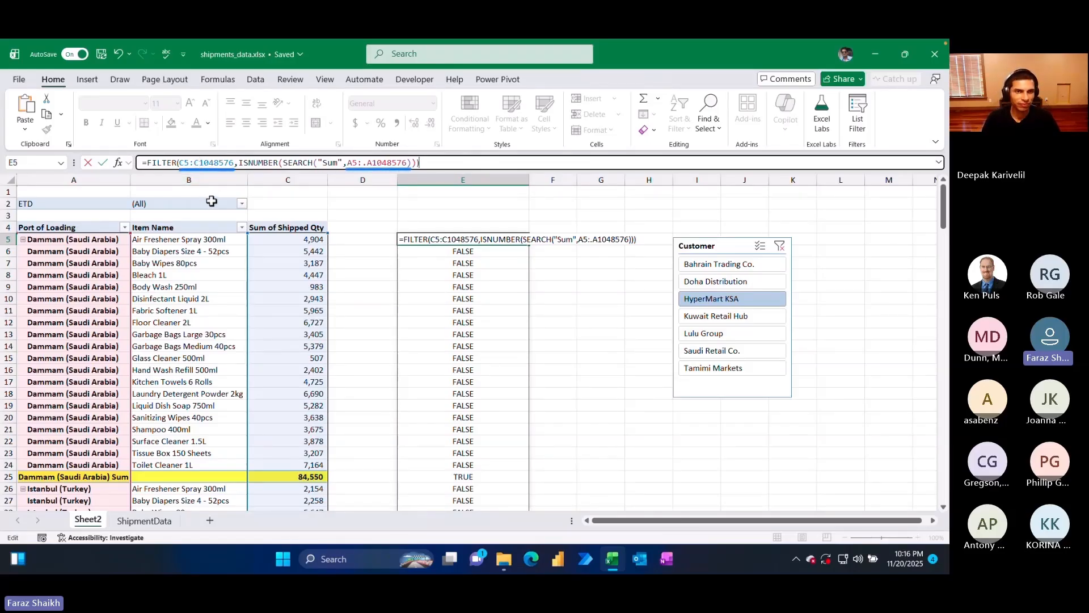
{"action": "left_click_drag", "start_coordinate": [212, 203], "coordinate": [212, 316]}
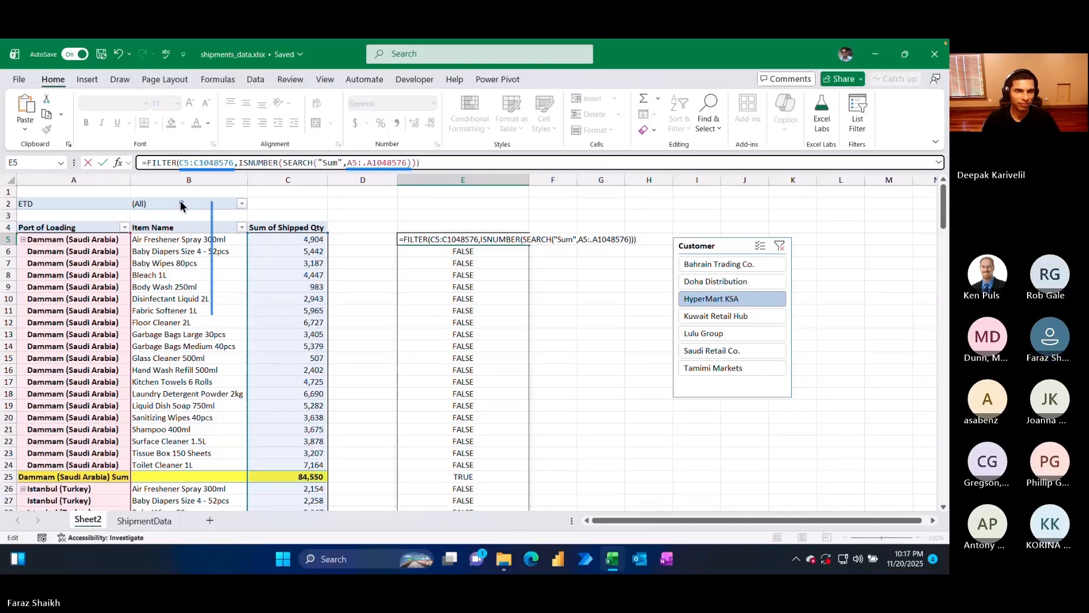
{"action": "left_click_drag", "start_coordinate": [170, 204], "coordinate": [169, 557]}
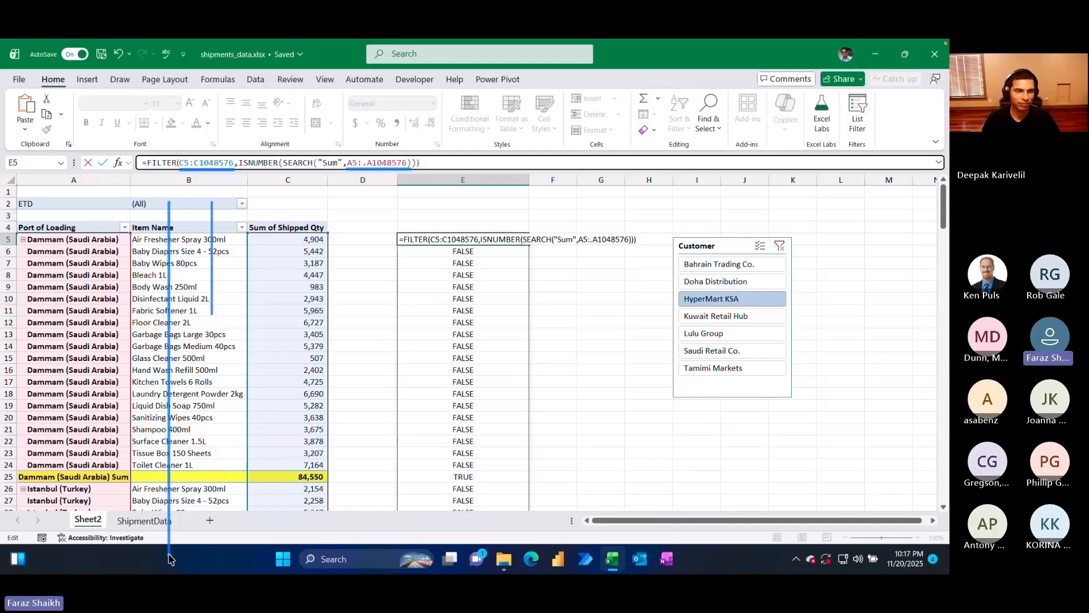
- Make the FILTER array in E5 a trimmed range, C5:.C1048576, and enter the formula
{"action": "left_click", "coordinate": [195, 163]}
{"action": "type", "text": "."}
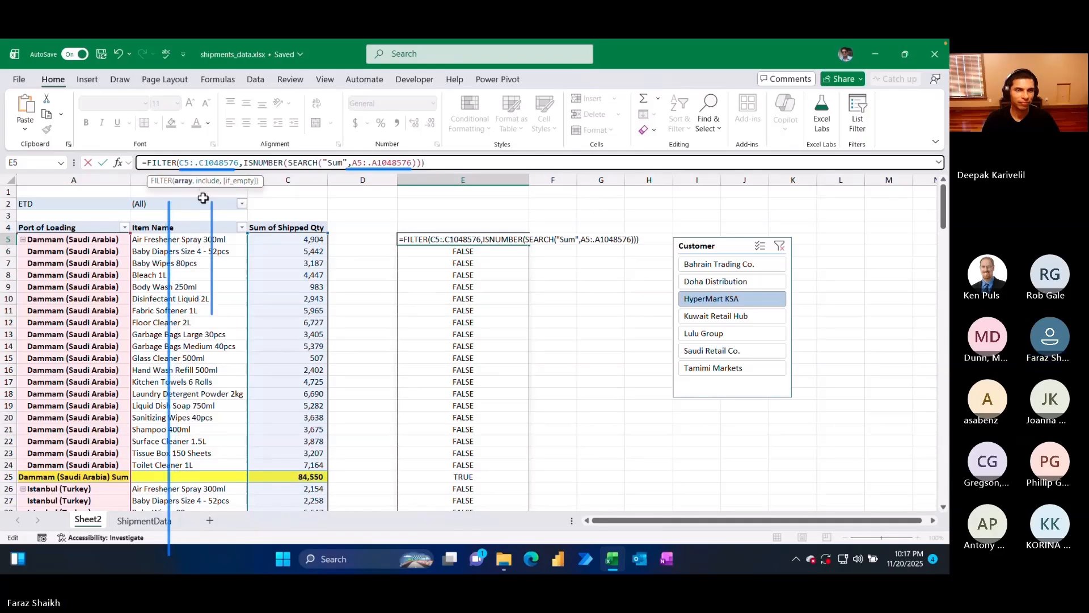
{"action": "key", "text": "Return"}
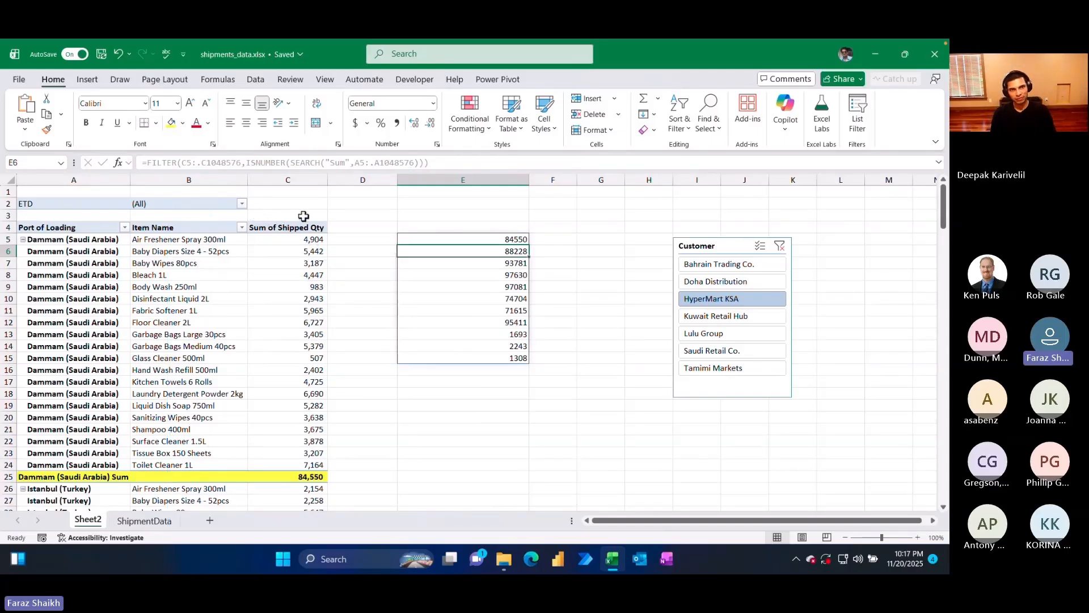
- Wrap the FILTER formula in E5 in a SUM function to add up the extracted subtotals
{"action": "double_click", "coordinate": [474, 239]}
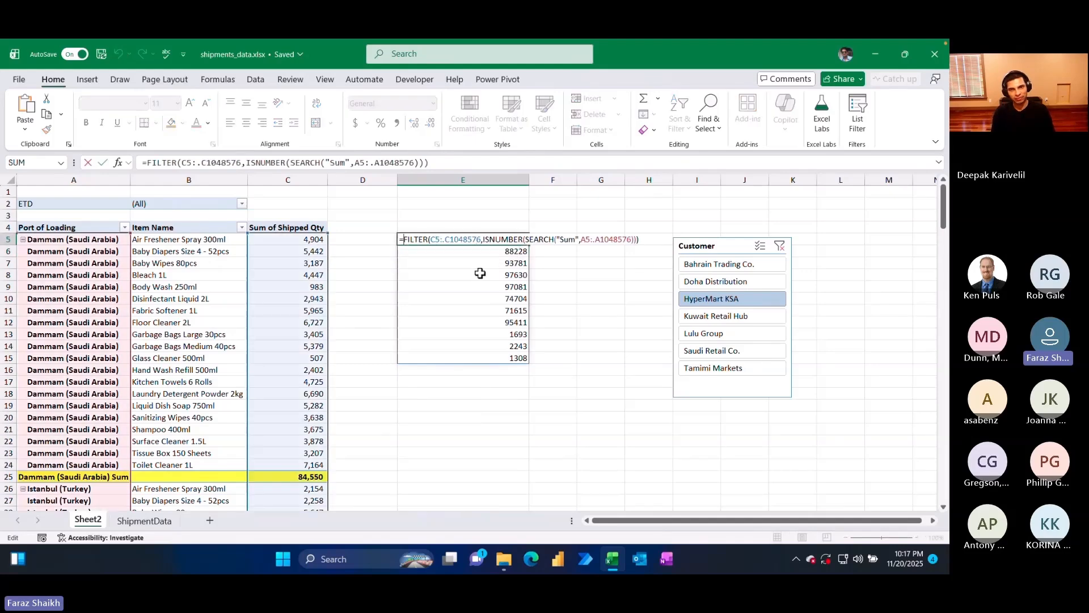
{"action": "type", "text": "SUM("}
{"action": "key", "text": "End"}
{"action": "type", "text": ")"}
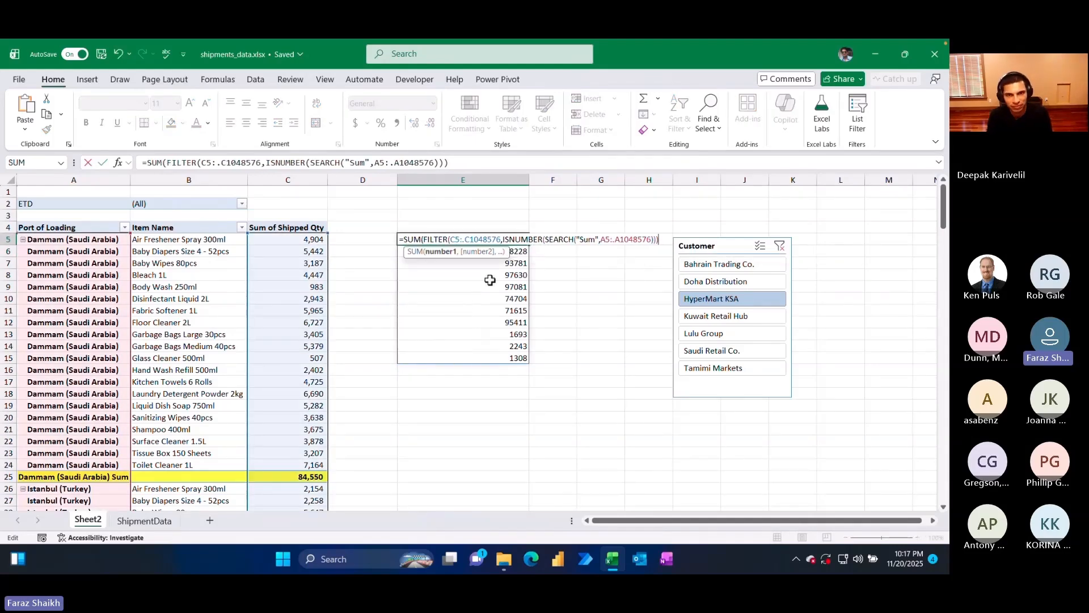
{"action": "key", "text": "ctrl+Return"}
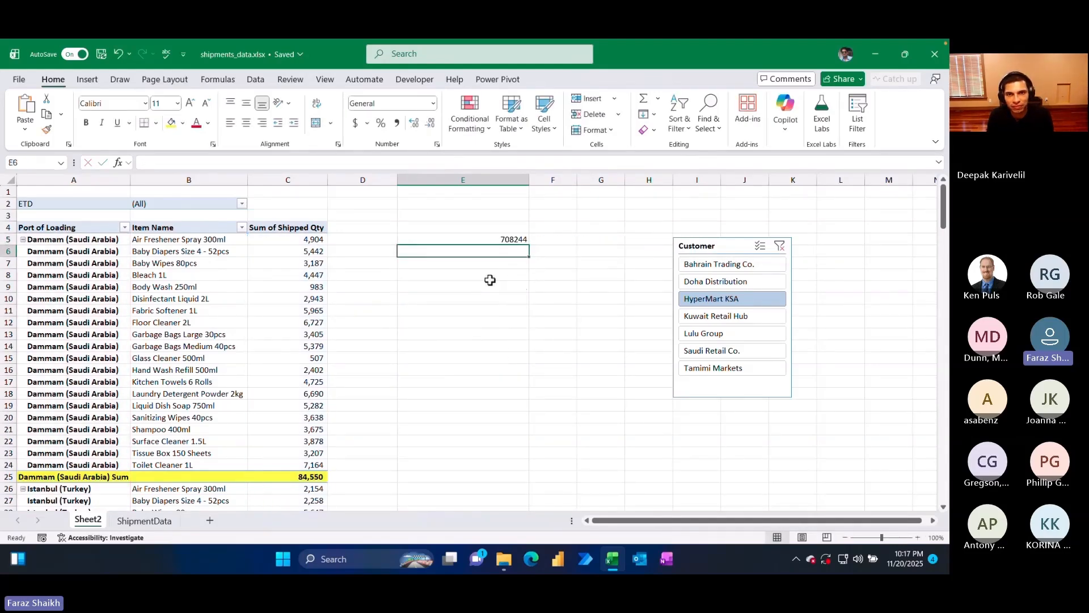
- Format the E5 total with comma separators and no decimals, and move it to C3 above the quantity column
{"action": "left_click", "coordinate": [397, 123]}
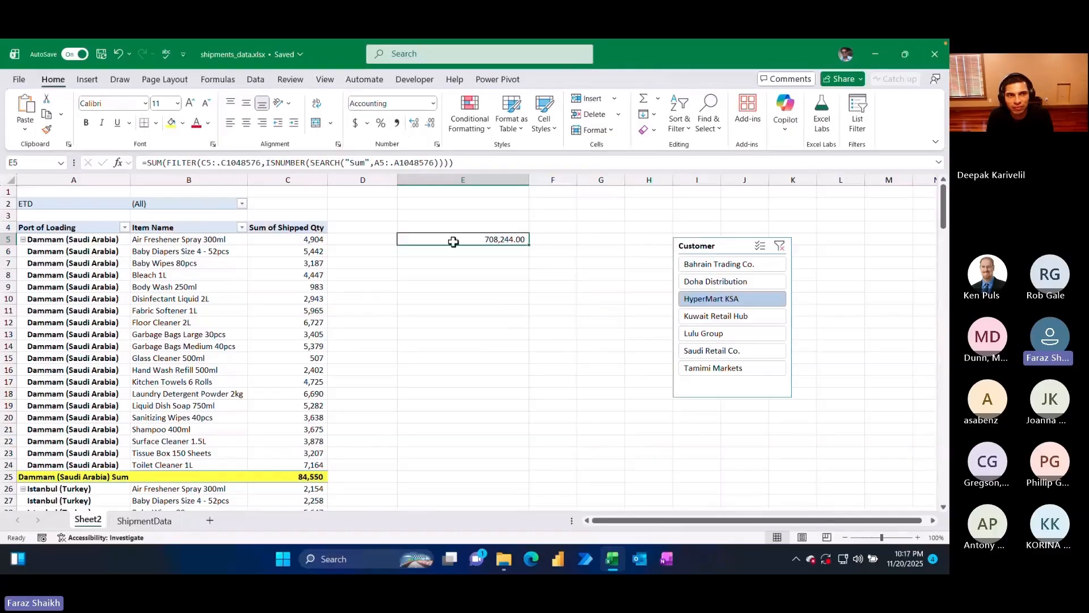
{"action": "left_click_drag", "start_coordinate": [460, 245], "coordinate": [306, 219]}
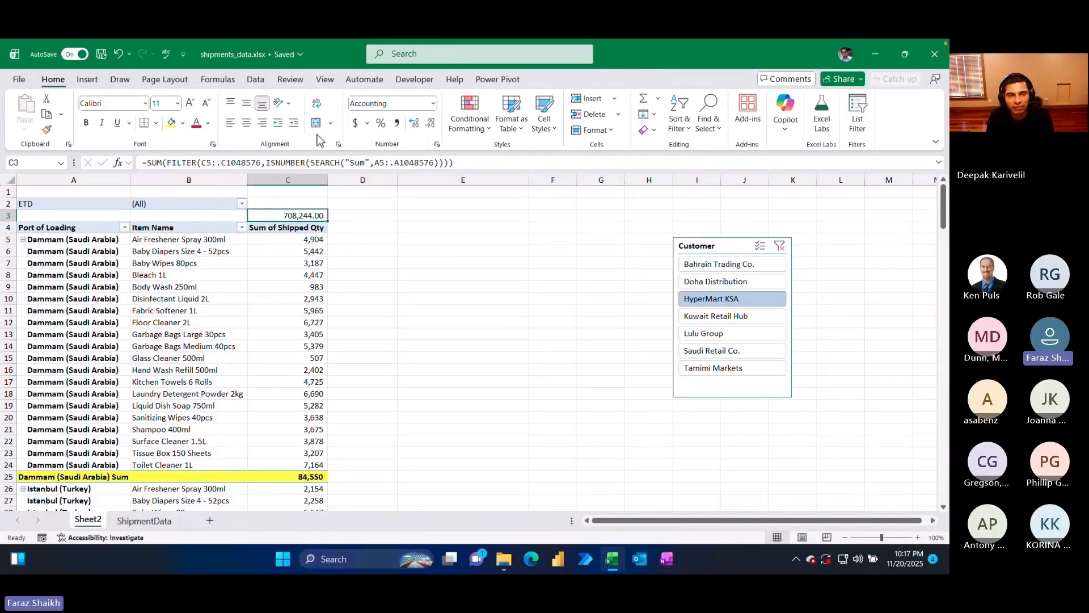
{"action": "left_click", "coordinate": [431, 123]}
{"action": "left_click", "coordinate": [430, 122]}
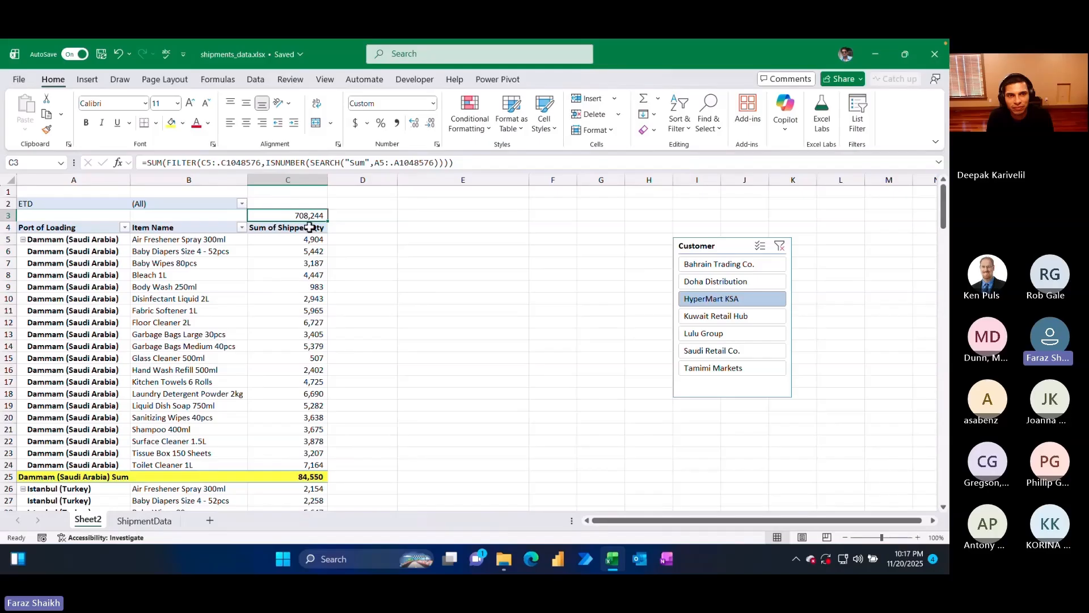
- Check the Grand Total row at the end of the PivotTable against the formula total in C3
{"action": "left_click_drag", "start_coordinate": [945, 207], "coordinate": [940, 480]}
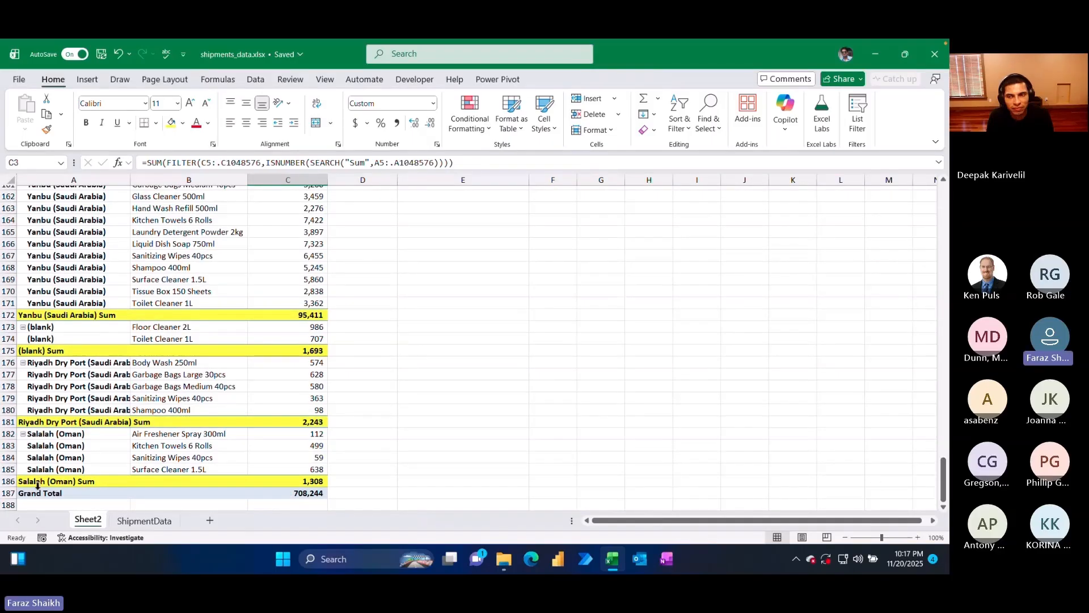
{"action": "left_click", "coordinate": [76, 493]}
{"action": "left_click_drag", "start_coordinate": [80, 488], "coordinate": [84, 483]}
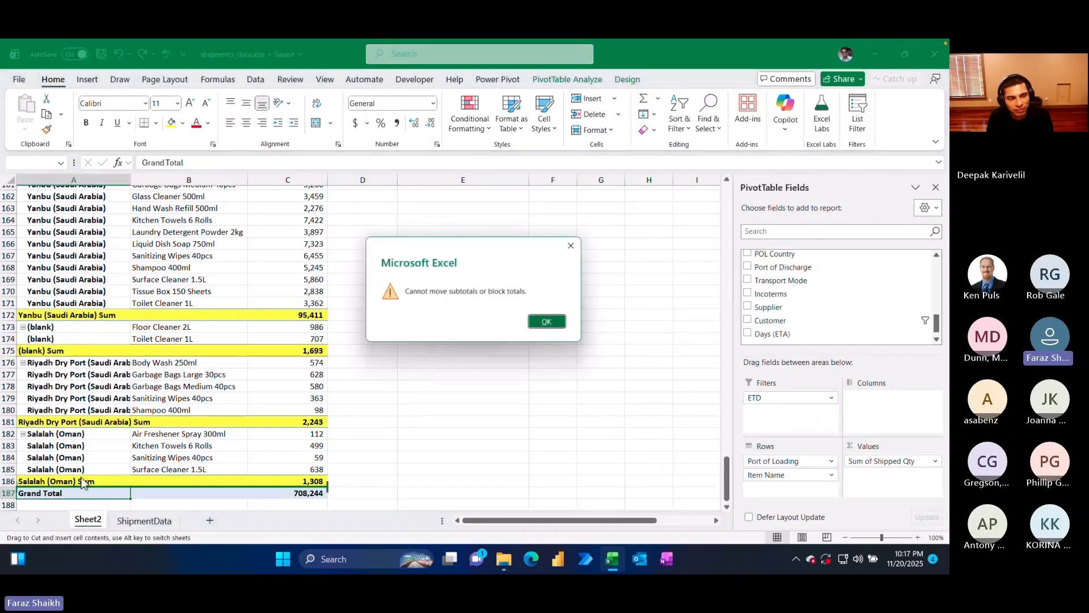
{"action": "left_click", "coordinate": [551, 323]}
{"action": "left_click", "coordinate": [67, 480]}
{"action": "left_click", "coordinate": [63, 493]}
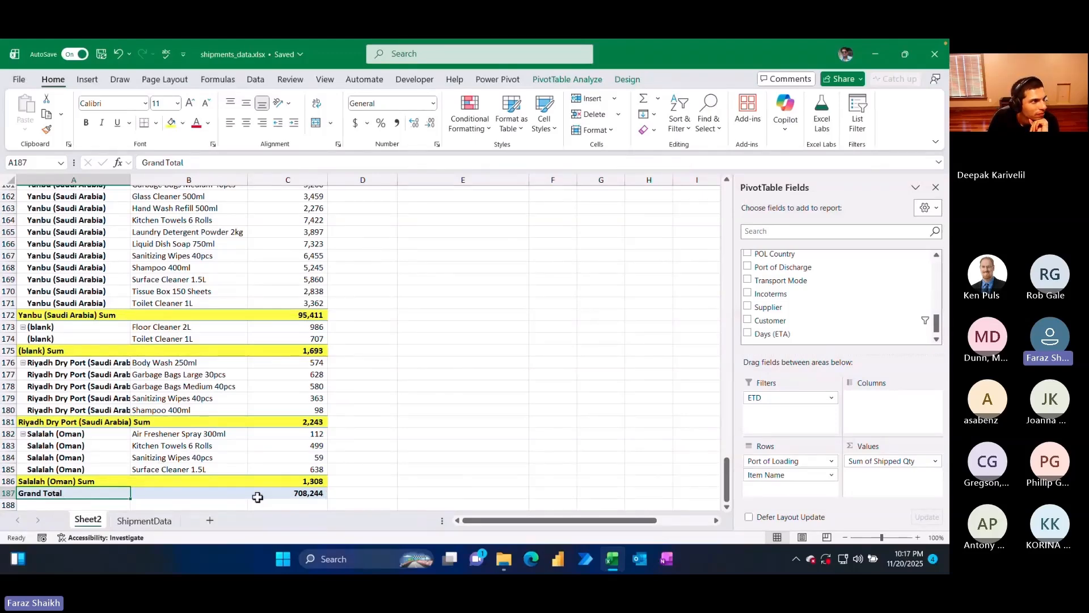
{"action": "left_click_drag", "start_coordinate": [724, 475], "coordinate": [725, 201]}
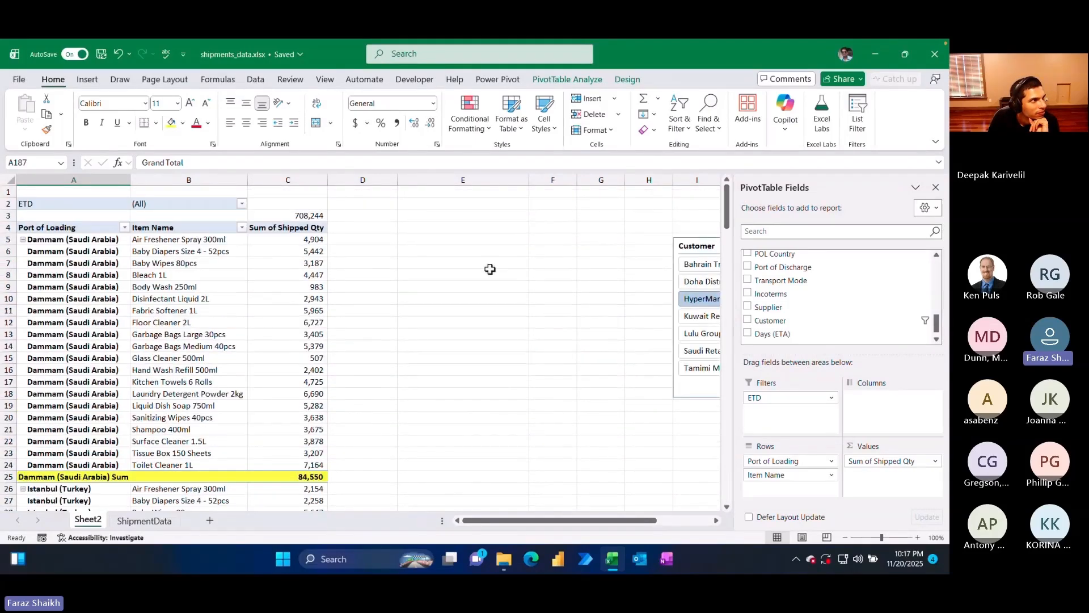
- Move the Customer slicer beside the PivotTable over column E, and filter by different customers in turn, ending with Kuwait Retail Hub
{"action": "left_click_drag", "start_coordinate": [697, 246], "coordinate": [468, 223]}
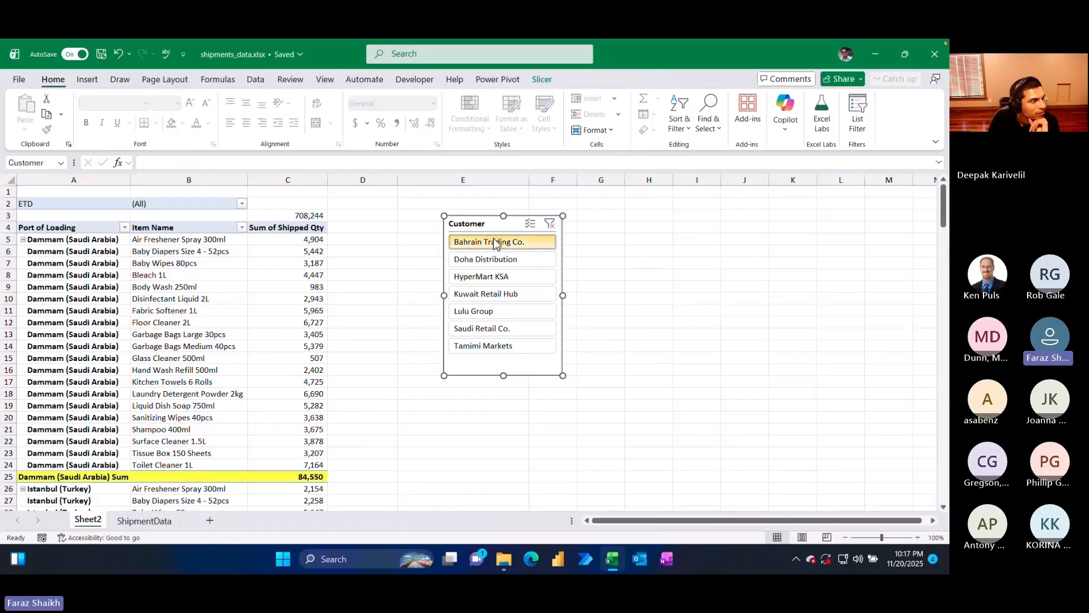
{"action": "key", "text": "Escape"}
{"action": "left_click", "coordinate": [487, 294]}
{"action": "left_click", "coordinate": [477, 311]}
{"action": "left_click", "coordinate": [471, 330]}
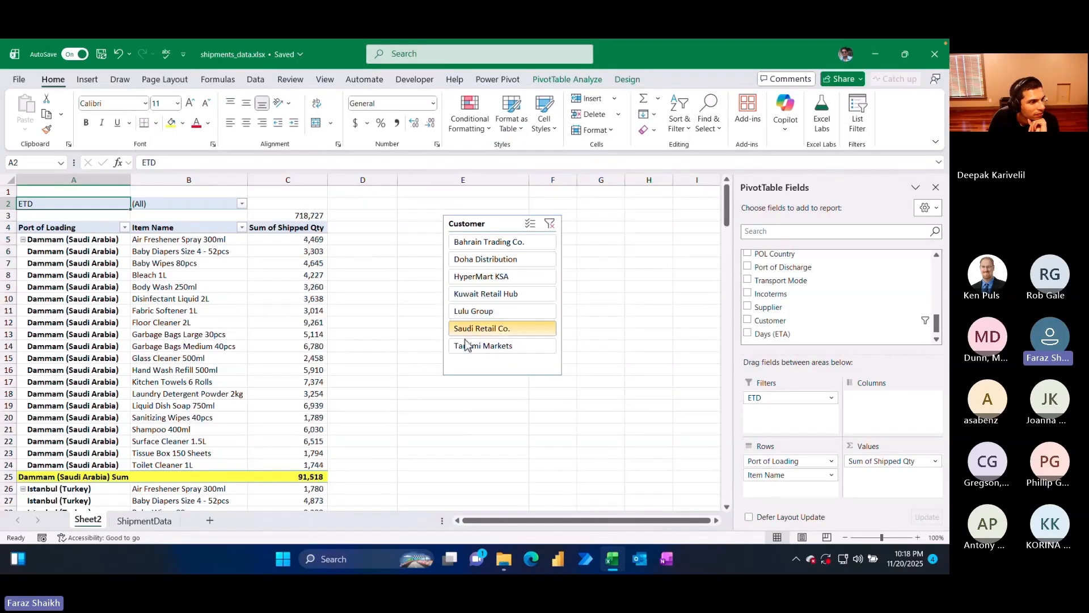
{"action": "left_click", "coordinate": [476, 349]}
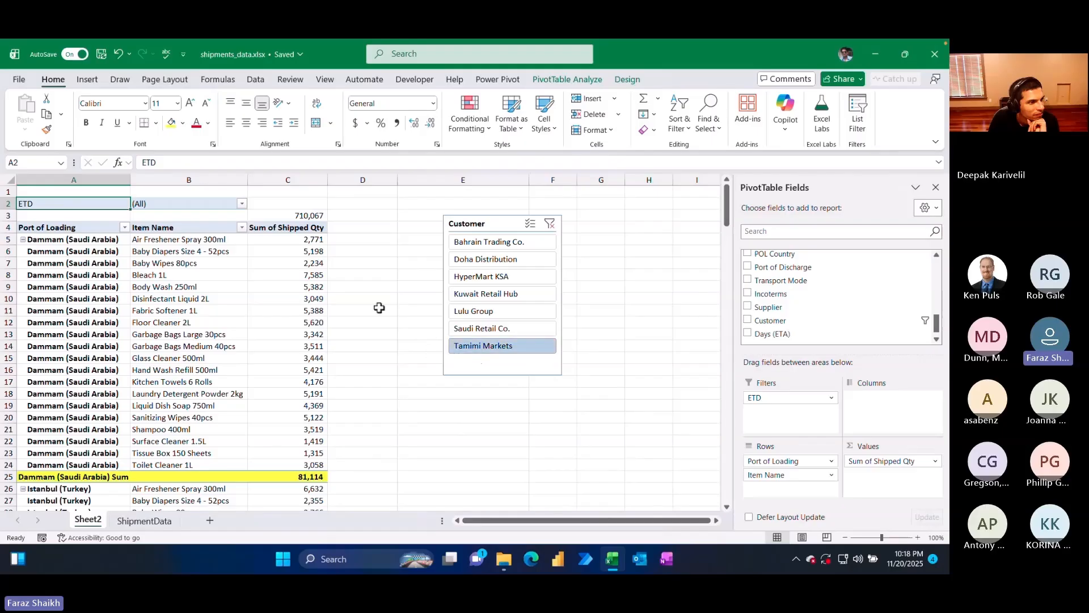
{"action": "left_click", "coordinate": [506, 248]}
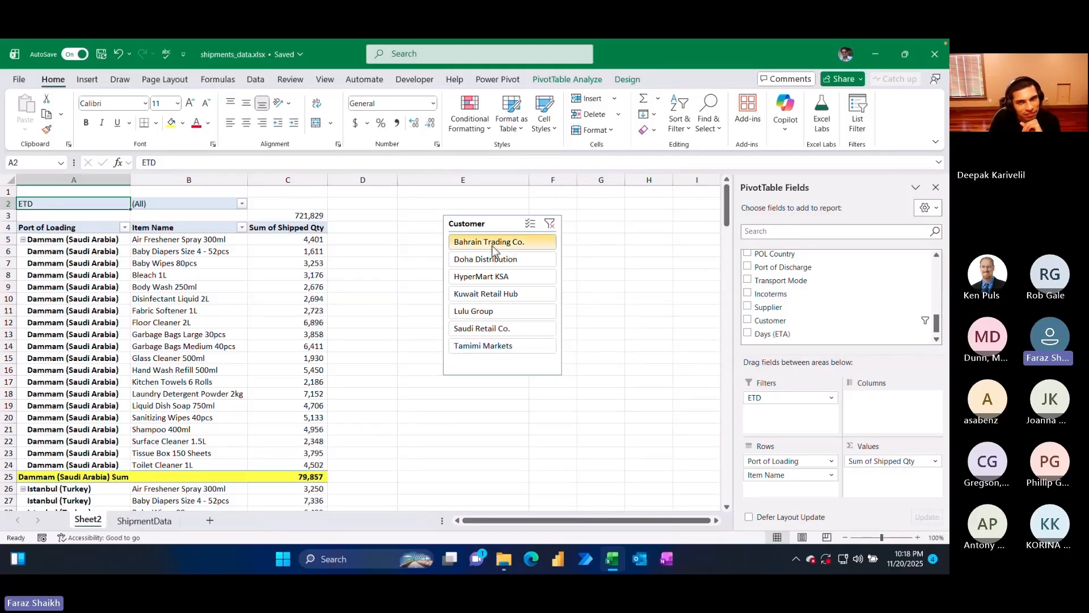
{"action": "left_click", "coordinate": [493, 261]}
{"action": "left_click", "coordinate": [492, 277]}
{"action": "left_click", "coordinate": [490, 294]}
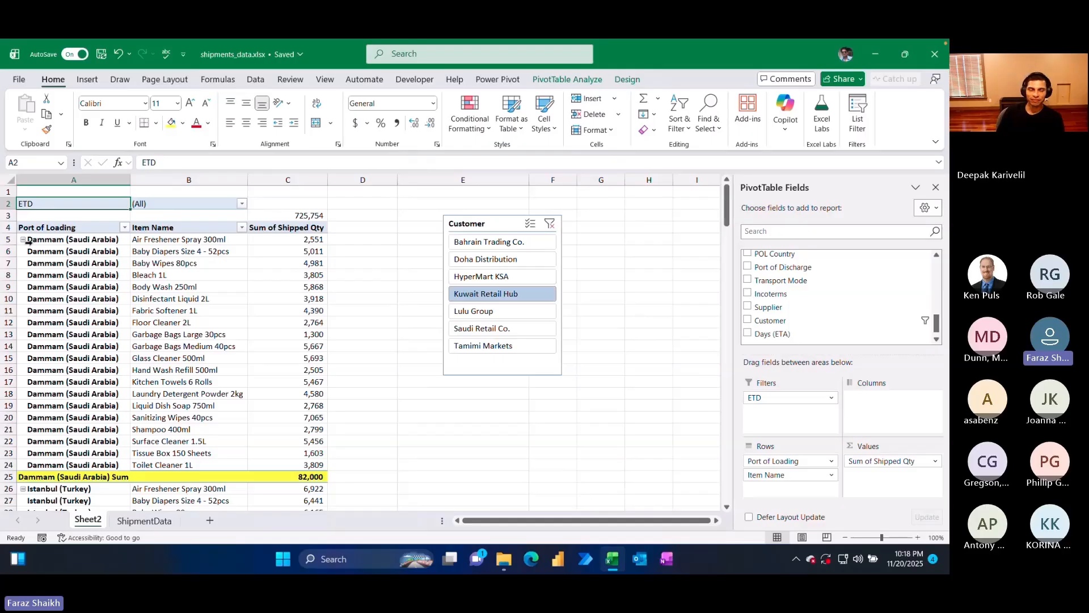
- Collapse the Dammam and Istanbul groups and then the entire Port of Loading field, and inspect the formula in C3
{"action": "left_click", "coordinate": [57, 243]}
{"action": "left_click", "coordinate": [23, 240]}
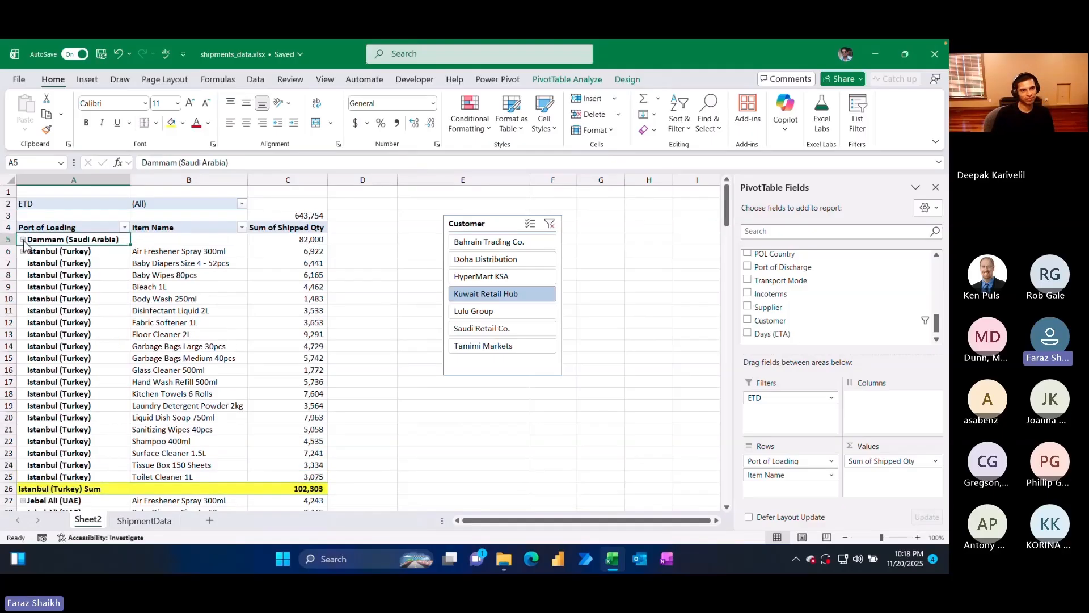
{"action": "left_click", "coordinate": [20, 252]}
{"action": "left_click", "coordinate": [23, 251]}
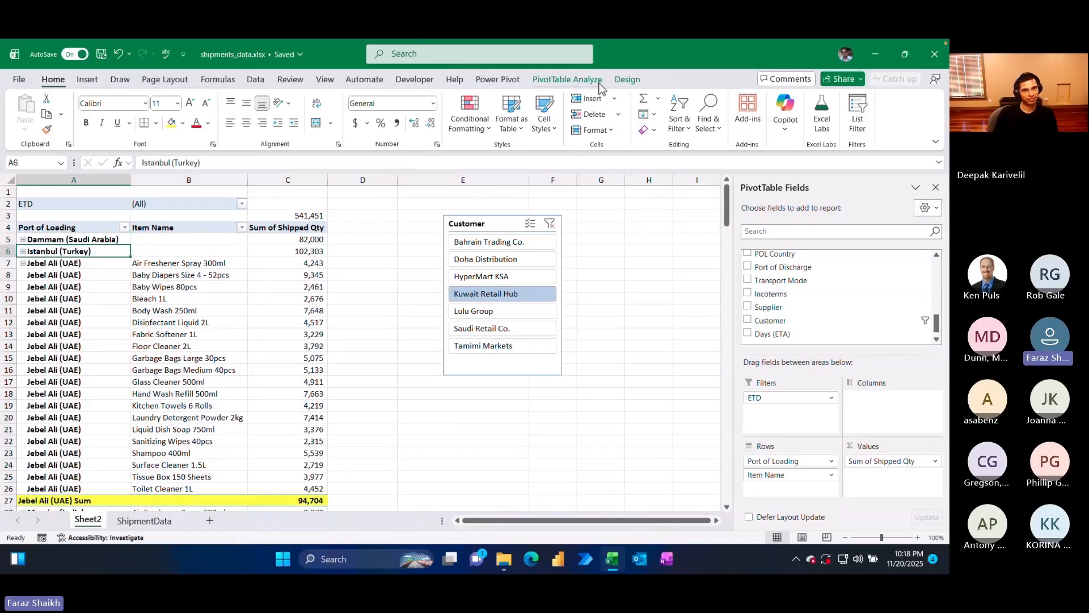
{"action": "left_click", "coordinate": [567, 79]}
{"action": "left_click", "coordinate": [627, 79]}
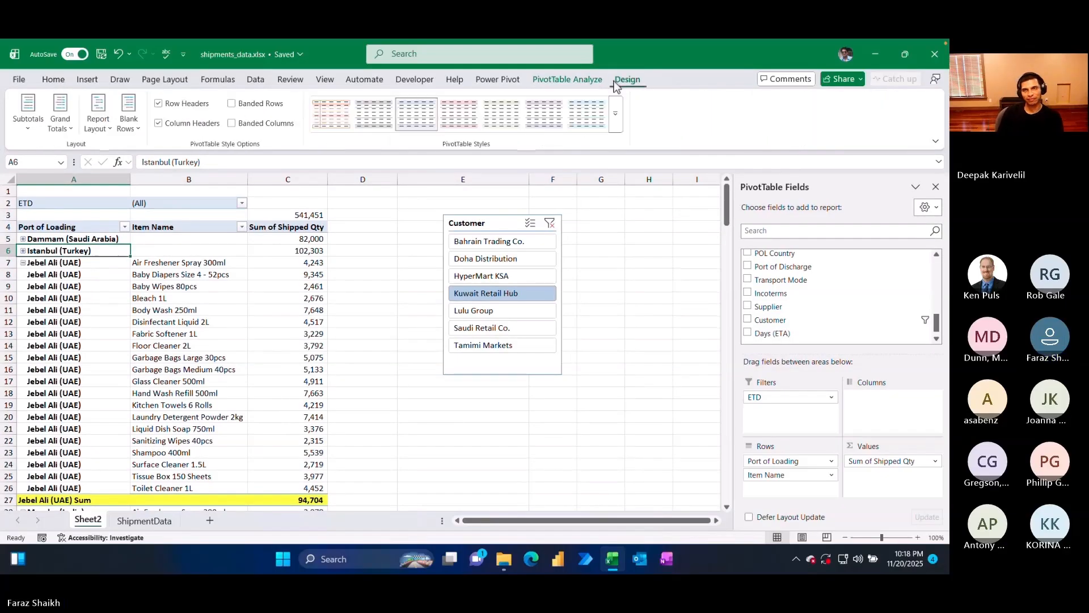
{"action": "left_click", "coordinate": [557, 80]}
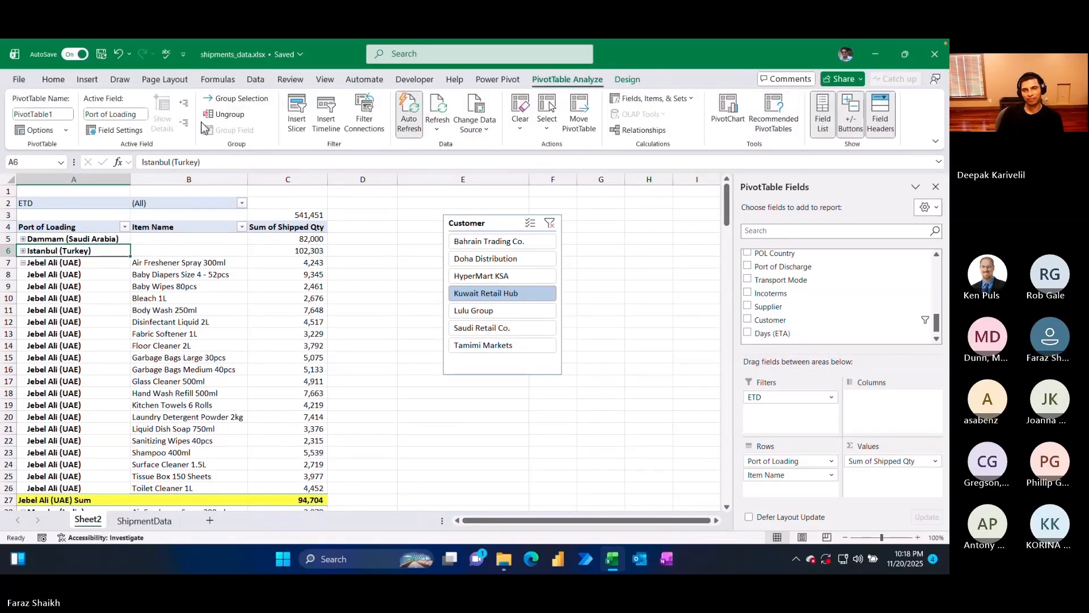
{"action": "left_click", "coordinate": [184, 123]}
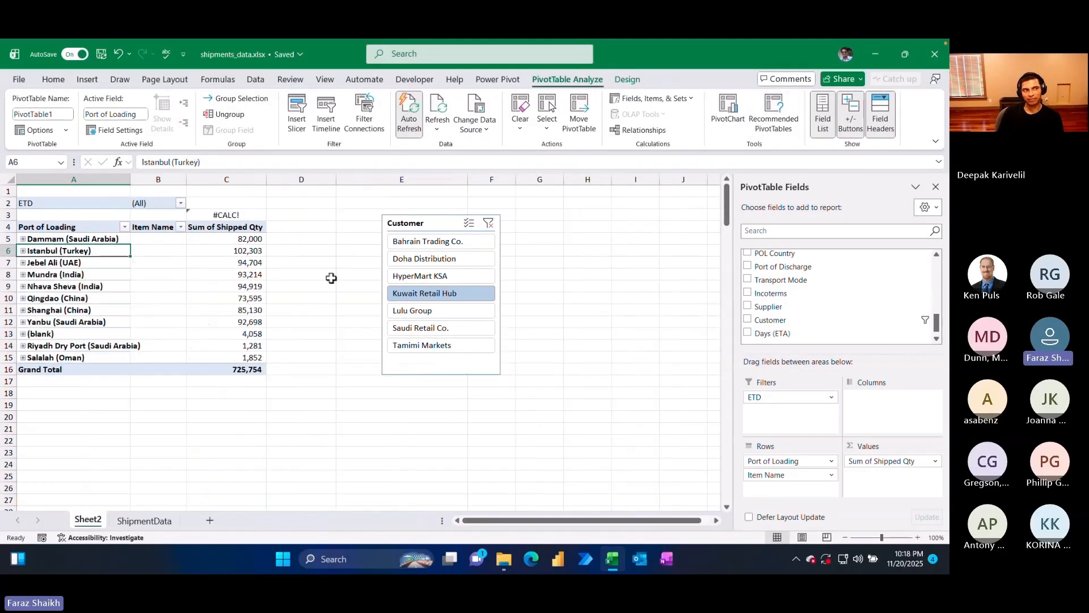
{"action": "left_click", "coordinate": [232, 216]}
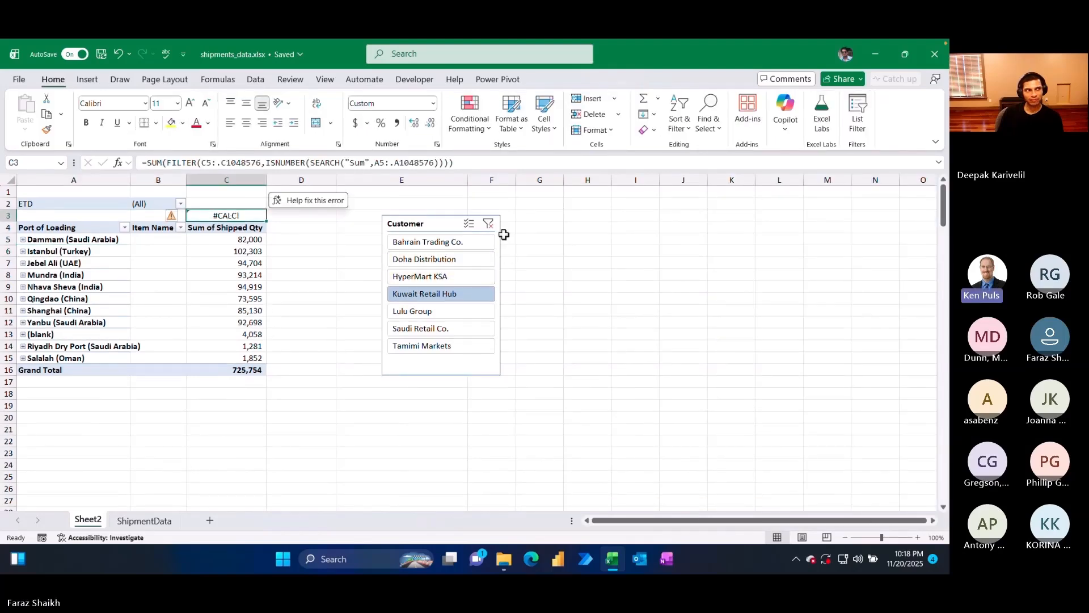
- Clear the Customer filter, try Bahrain Trading Co. and Doha Distribution on the collapsed PivotTable, and clear the filter again
{"action": "left_click", "coordinate": [488, 223]}
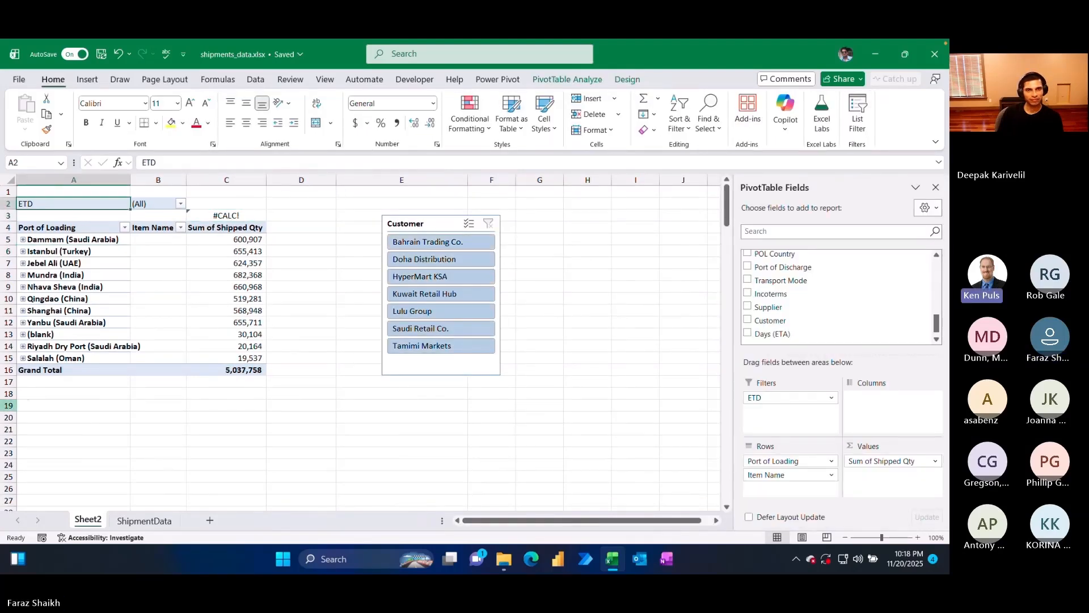
{"action": "left_click", "coordinate": [216, 251]}
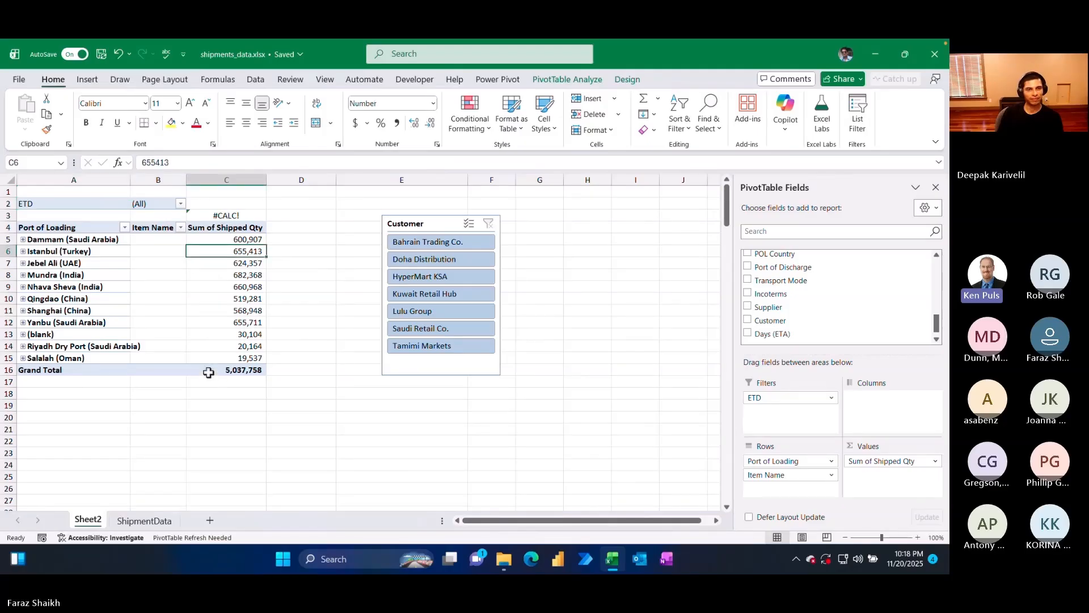
{"action": "left_click", "coordinate": [417, 243]}
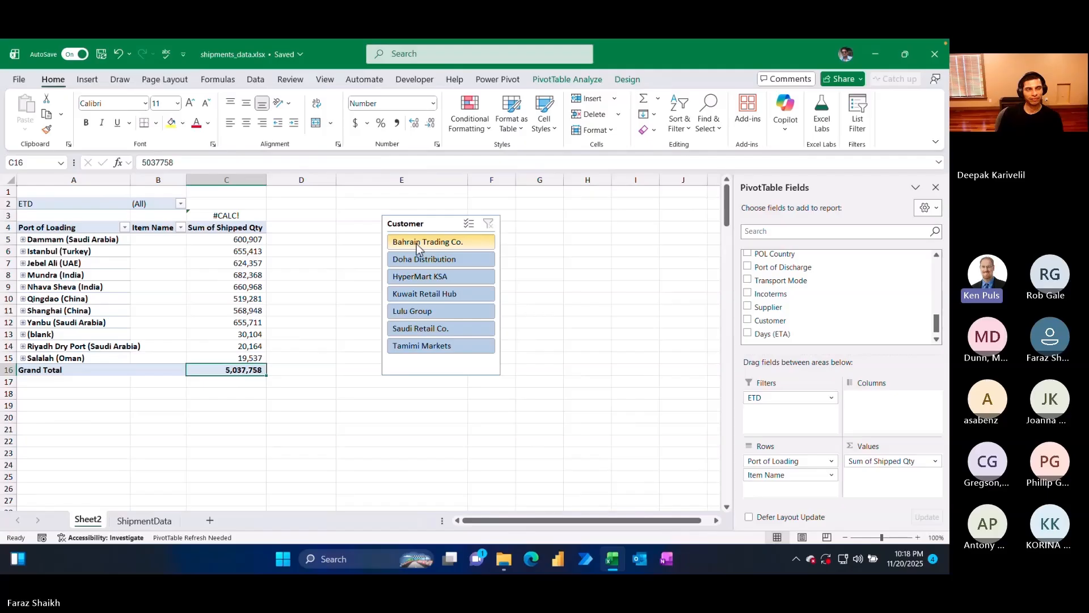
{"action": "left_click", "coordinate": [407, 259]}
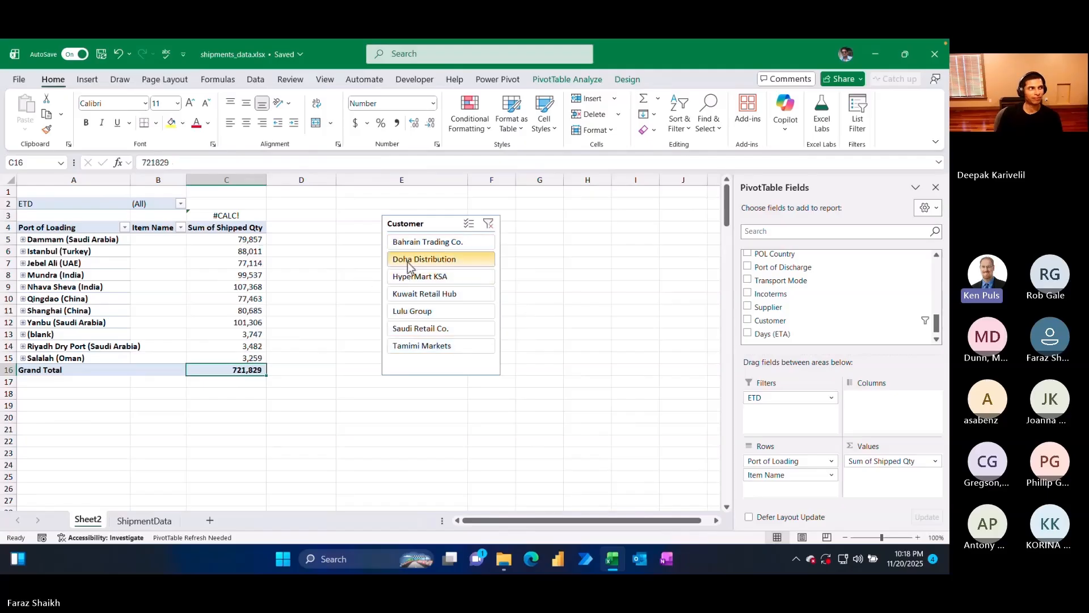
{"action": "left_click", "coordinate": [489, 223]}
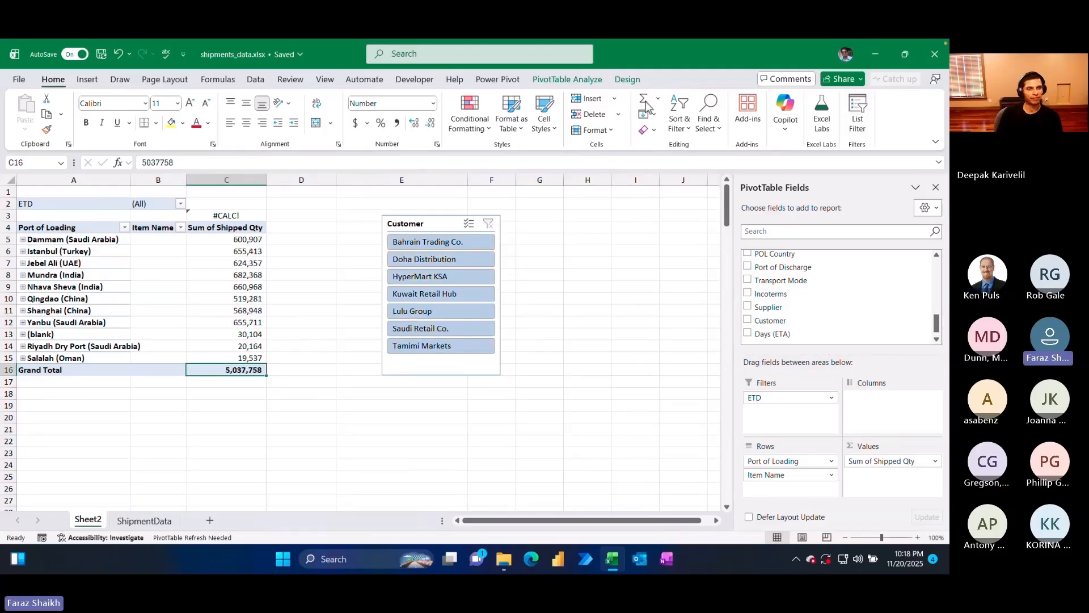
{"action": "left_click", "coordinate": [257, 84]}
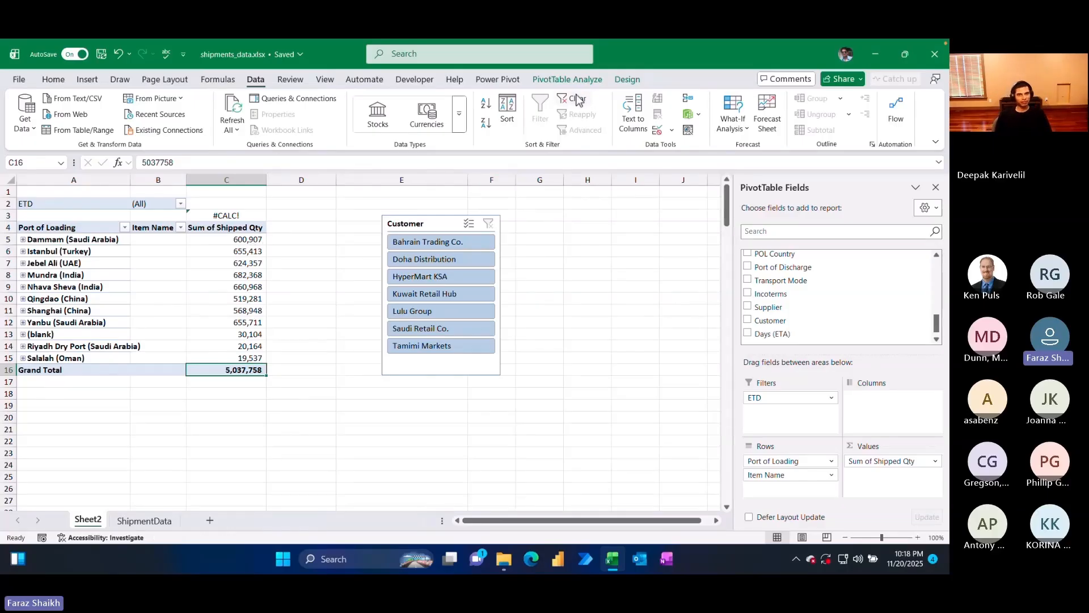
{"action": "left_click", "coordinate": [258, 237]}
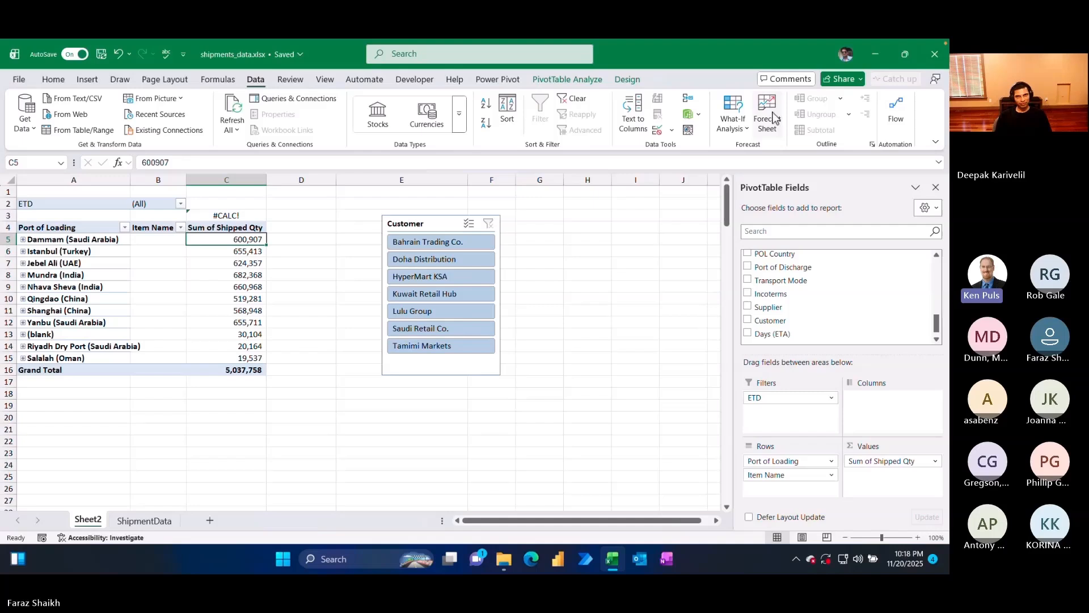
{"action": "left_click", "coordinate": [223, 261]}
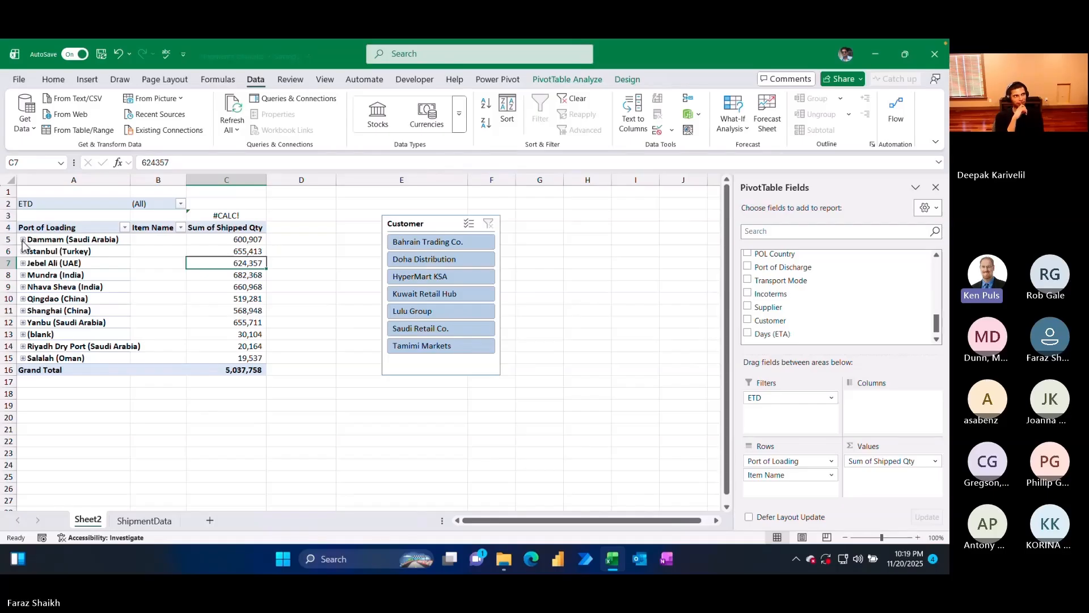
- Expand the Dammam (Saudi Arabia) group to its item rows and check the total formula in C3
{"action": "left_click", "coordinate": [24, 240]}
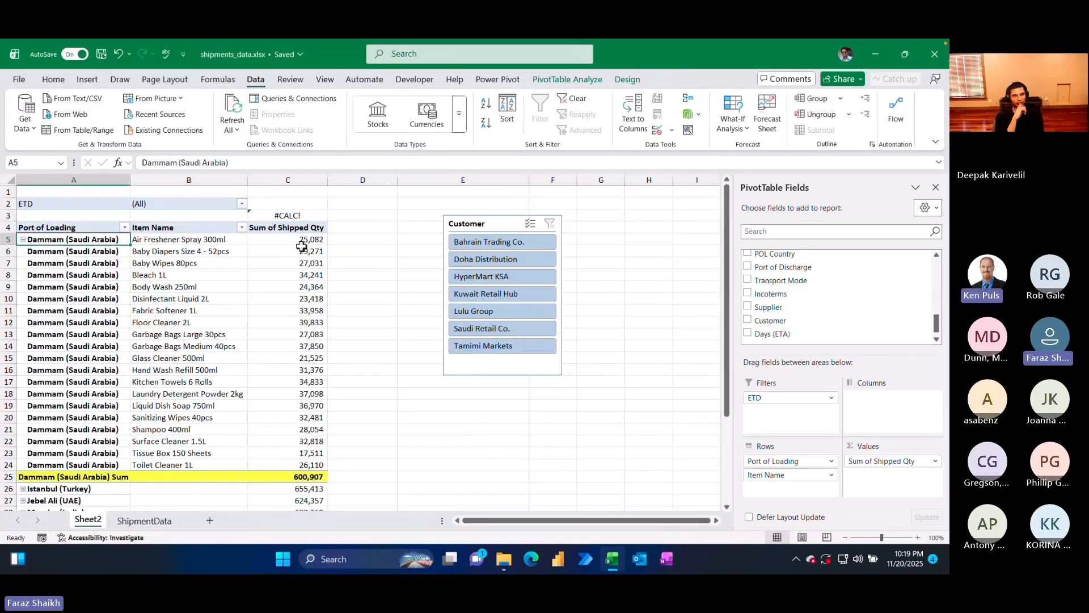
{"action": "left_click", "coordinate": [287, 215]}
{"action": "left_click", "coordinate": [363, 215]}
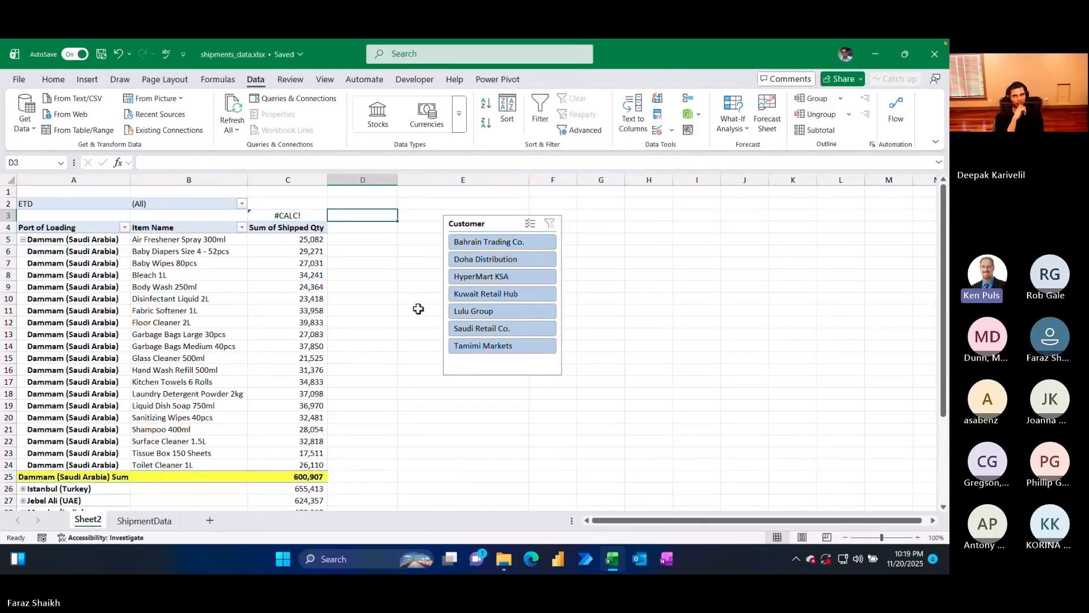
- Turn on the Generate GetPivotData option for the shipment PivotTable
{"action": "left_click", "coordinate": [498, 80]}
{"action": "left_click", "coordinate": [131, 262]}
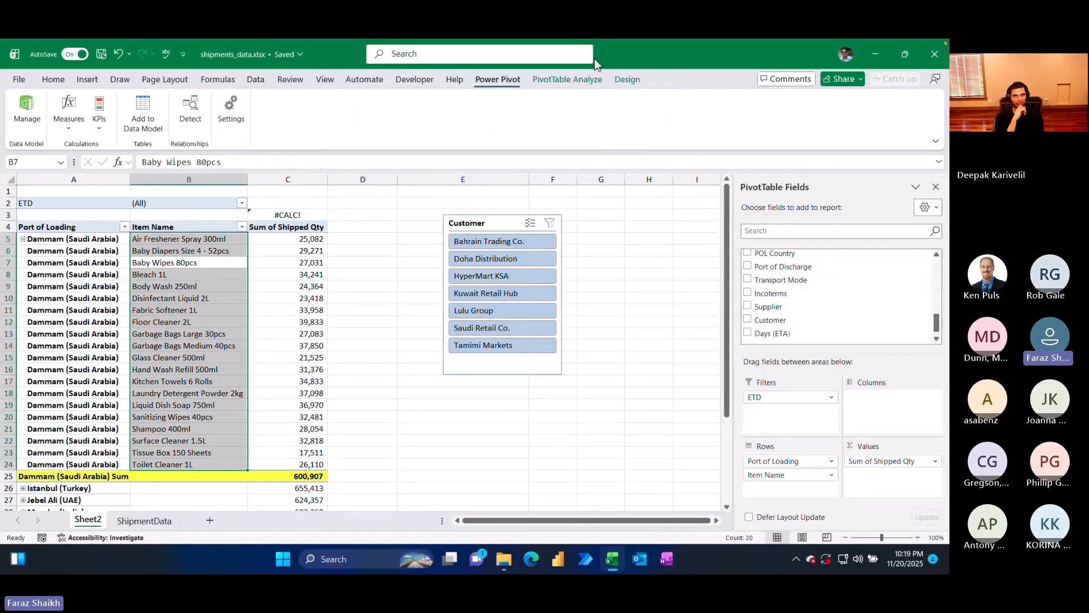
{"action": "left_click", "coordinate": [550, 80]}
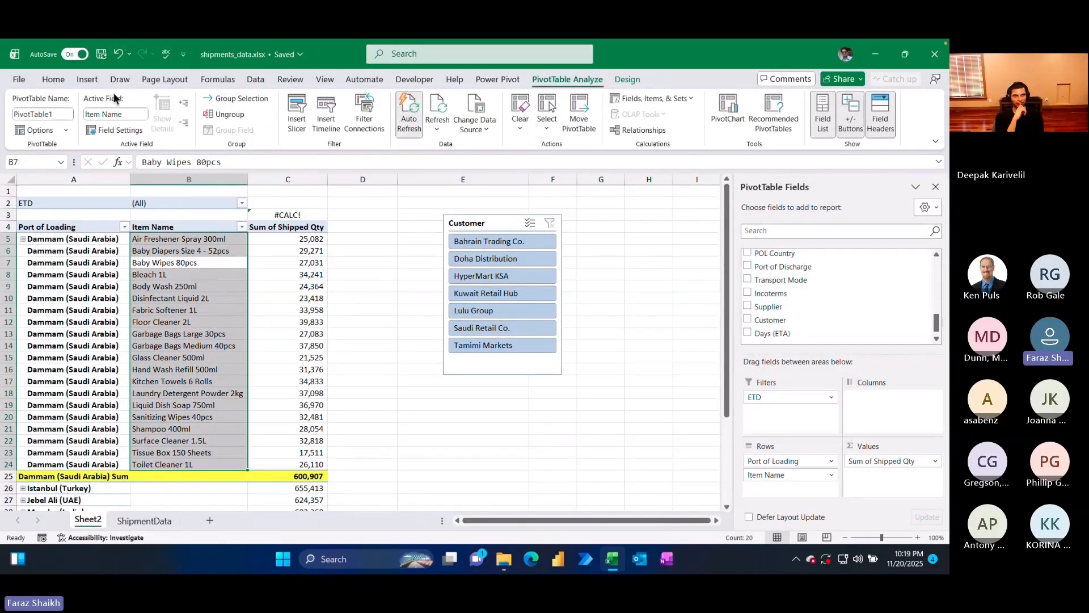
{"action": "left_click", "coordinate": [67, 131]}
{"action": "left_click", "coordinate": [50, 185]}
- Enter =GETPIVOTDATA("Shipped Qty",$A$4) in D3 by referencing the PivotTable's Grand Total cell
{"action": "left_click", "coordinate": [365, 216]}
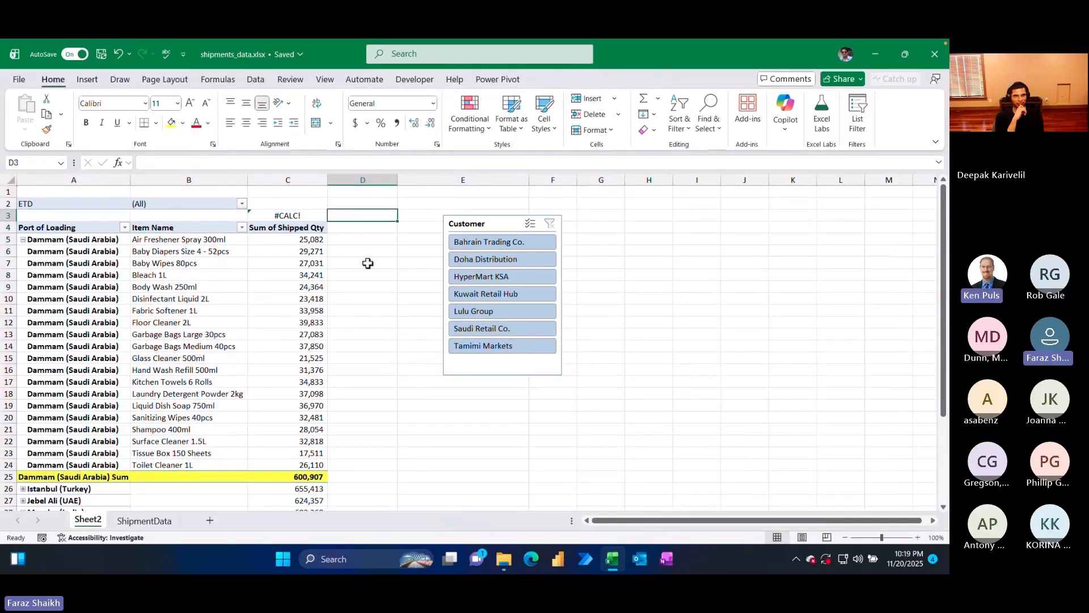
{"action": "type", "text": "="}
{"action": "left_click_drag", "start_coordinate": [944, 304], "coordinate": [946, 379]}
{"action": "left_click", "coordinate": [321, 492]}
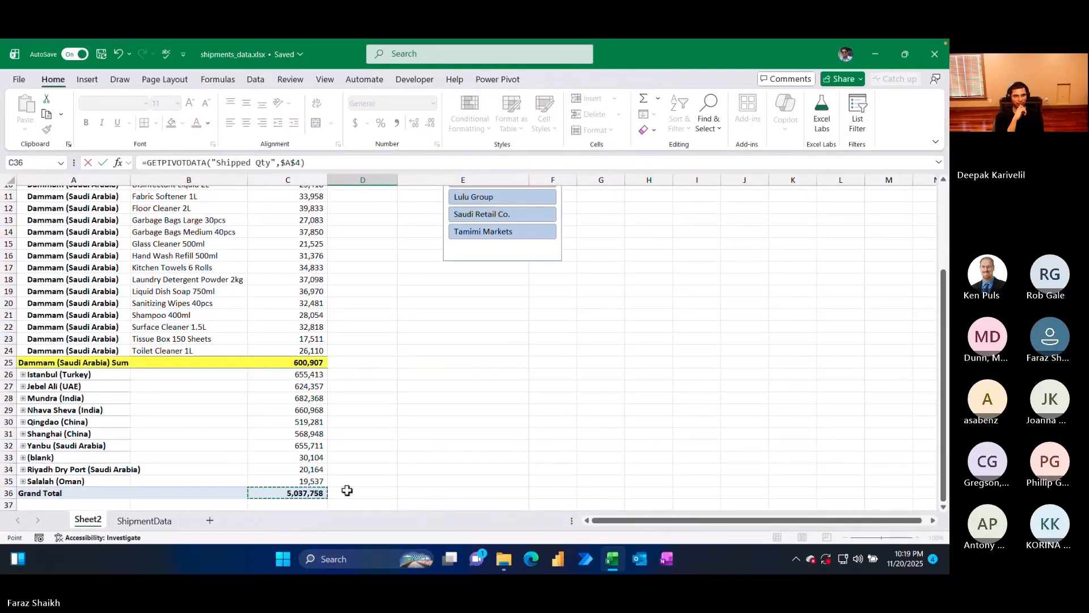
{"action": "key", "text": "Return"}
- Filter the PivotTable by Bahrain Trading Co., Doha Distribution and HyperMart KSA in turn, comparing the formulas in D3 and C3
{"action": "scroll", "coordinate": [391, 252], "scroll_direction": "down", "scroll_amount": 8}
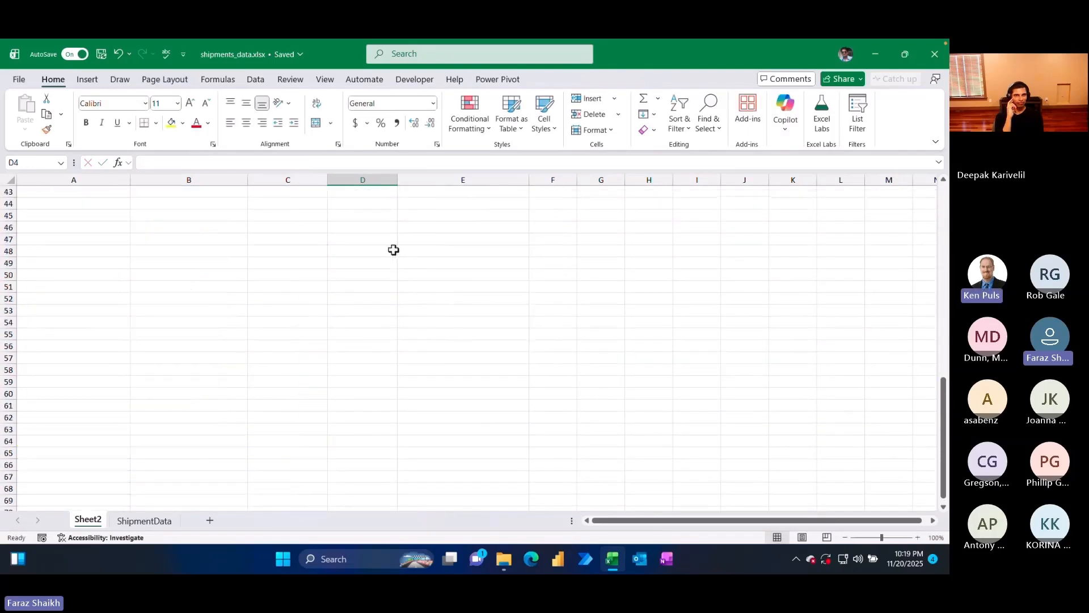
{"action": "scroll", "coordinate": [391, 254], "scroll_direction": "up", "scroll_amount": 9}
{"action": "left_click", "coordinate": [470, 244]}
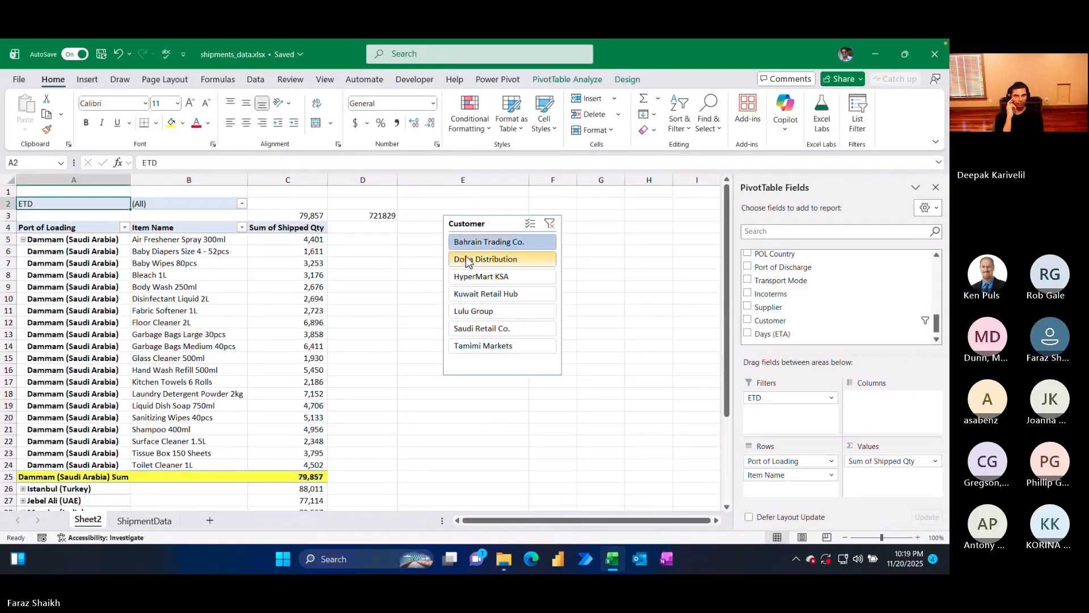
{"action": "left_click", "coordinate": [467, 261]}
{"action": "left_click", "coordinate": [469, 279]}
{"action": "left_click", "coordinate": [363, 215]}
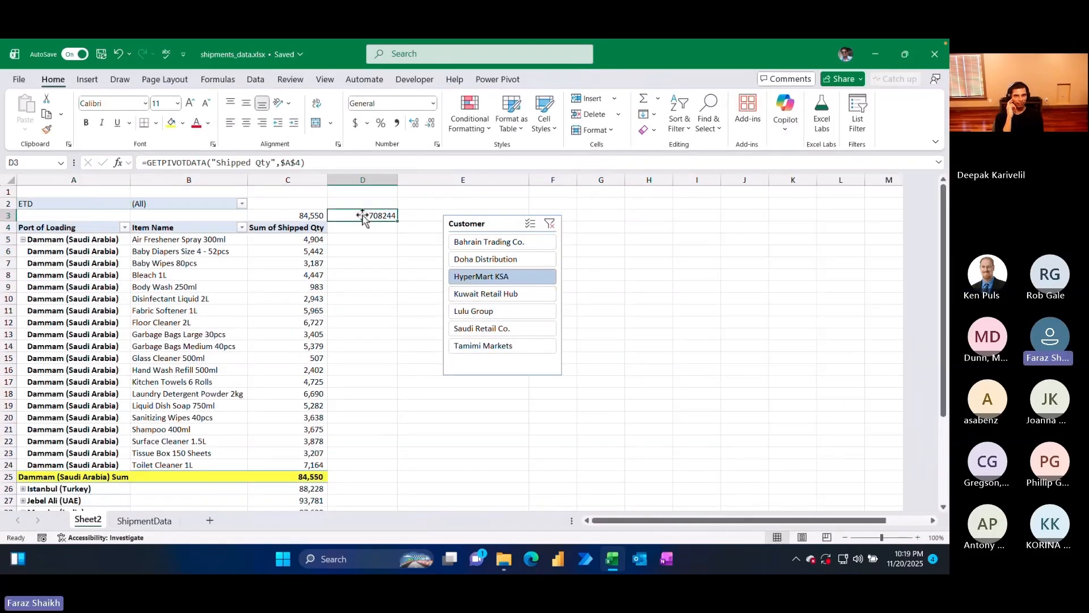
{"action": "left_click", "coordinate": [302, 216]}
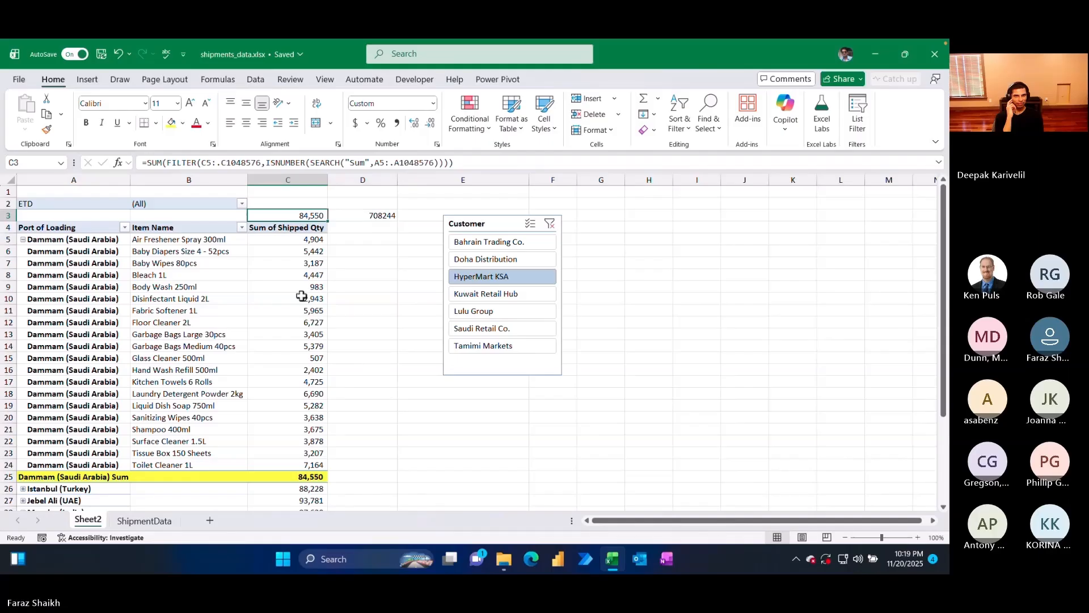
{"action": "left_click", "coordinate": [365, 215]}
- Filter the PivotTable by Doha Distribution and compare the C3 and D3 totals with the PivotTable rows
{"action": "left_click", "coordinate": [528, 259]}
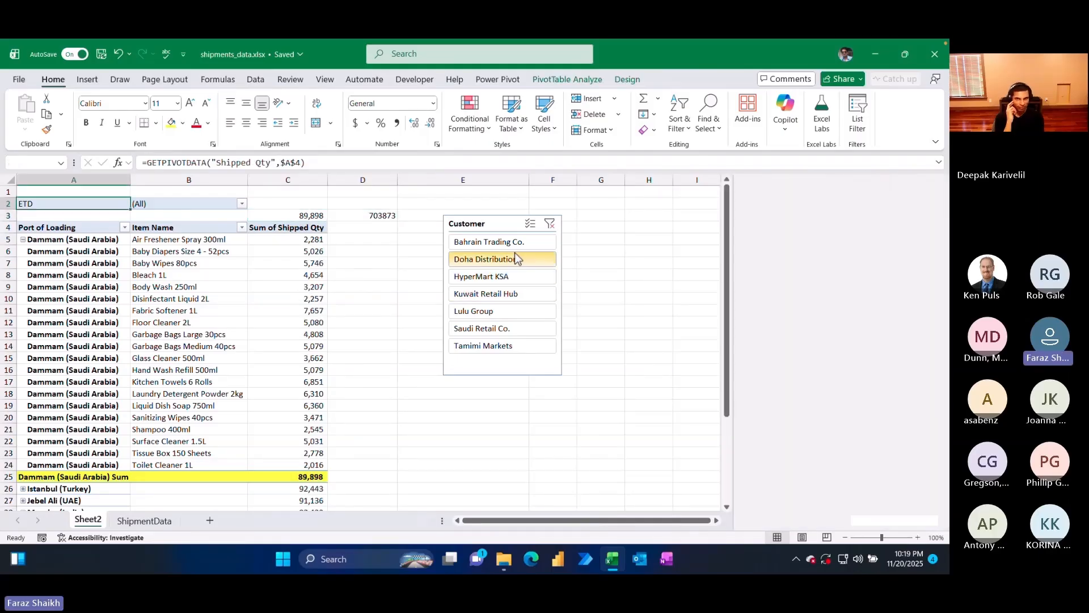
{"action": "left_click", "coordinate": [302, 216]}
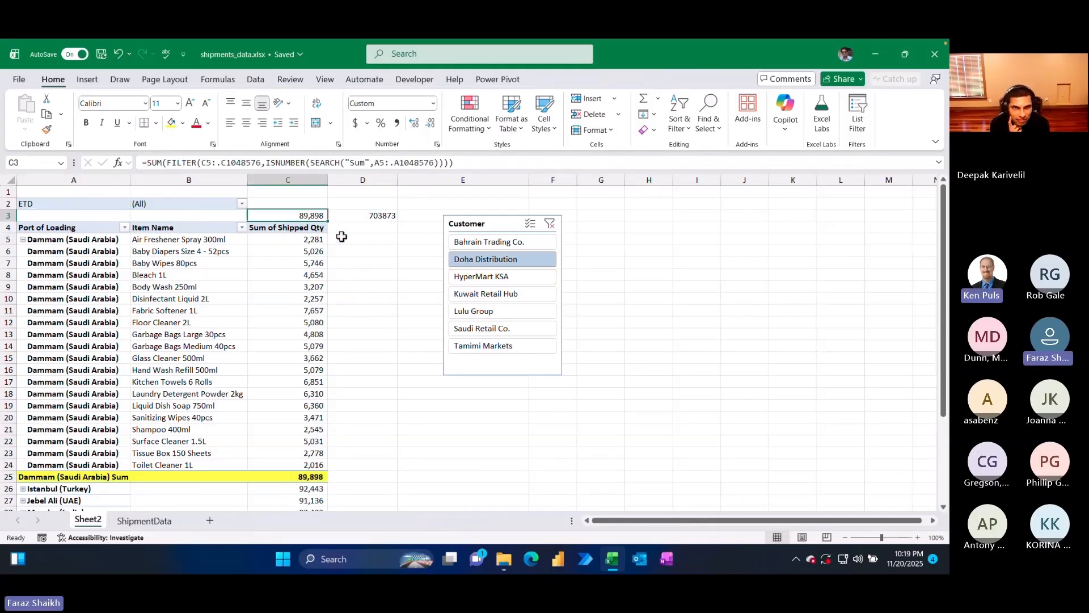
{"action": "scroll", "coordinate": [153, 348], "scroll_direction": "down", "scroll_amount": 9}
{"action": "scroll", "coordinate": [151, 324], "scroll_direction": "up", "scroll_amount": 9}
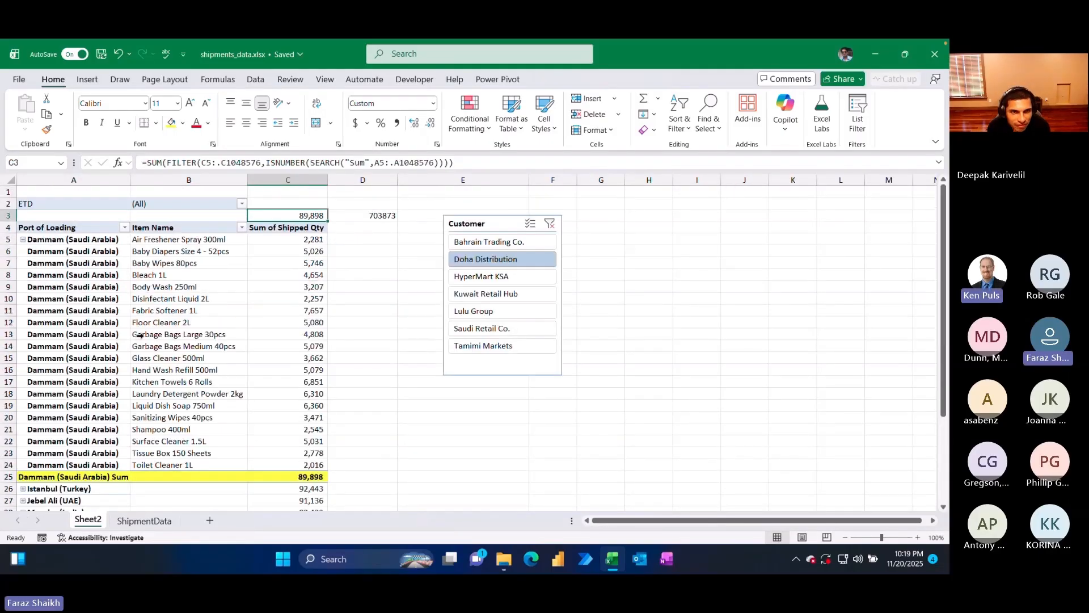
{"action": "left_click", "coordinate": [171, 280]}
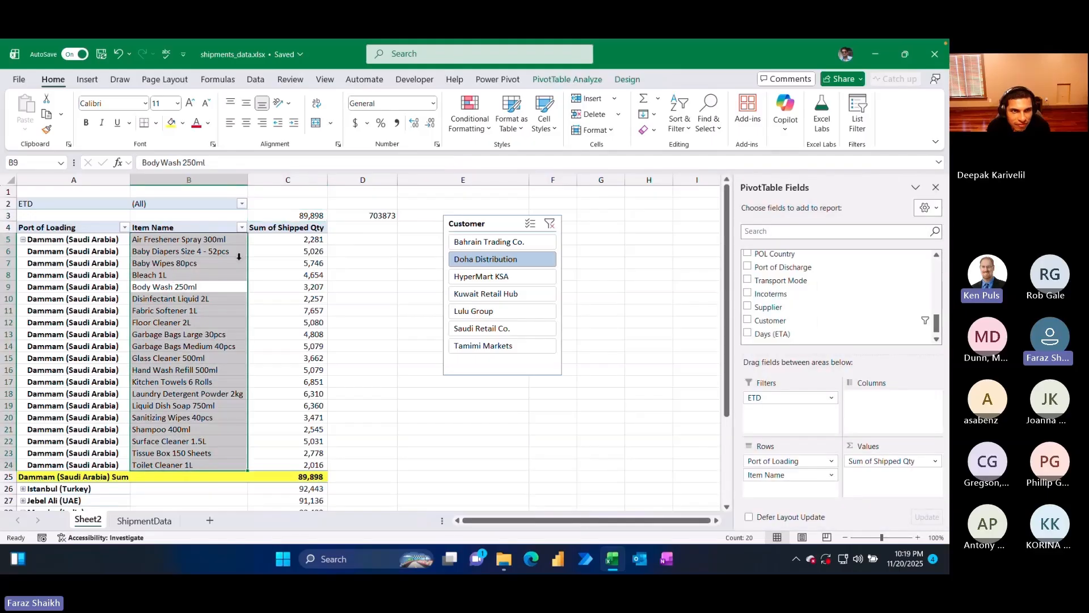
{"action": "scroll", "coordinate": [226, 280], "scroll_direction": "down", "scroll_amount": 8}
{"action": "scroll", "coordinate": [225, 281], "scroll_direction": "up", "scroll_amount": 8}
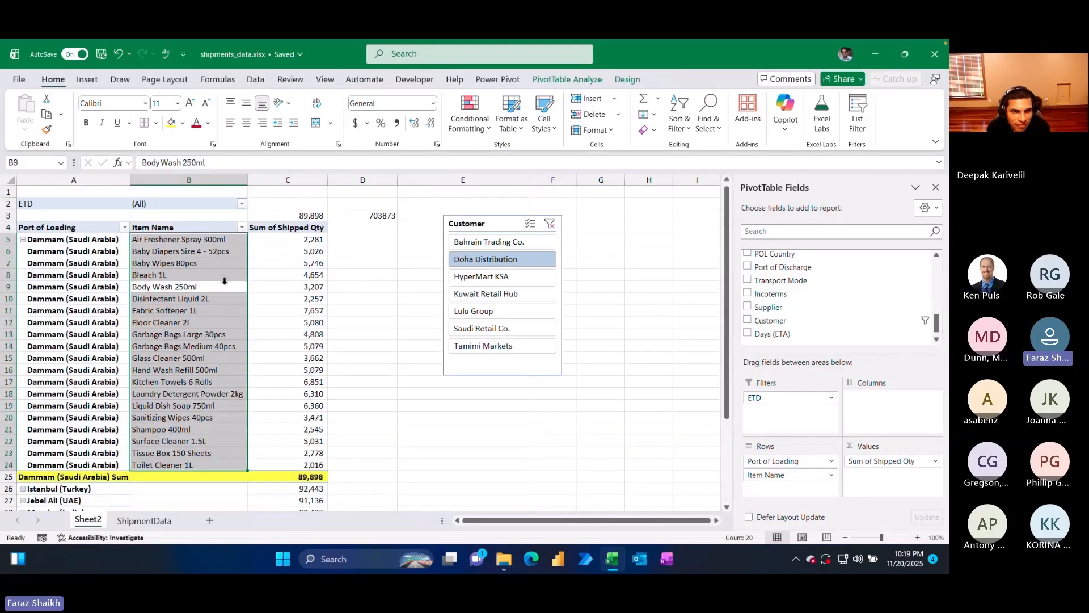
{"action": "left_click", "coordinate": [372, 215]}
{"action": "left_click", "coordinate": [286, 213]}
{"action": "left_click_drag", "start_coordinate": [285, 214], "coordinate": [366, 216]}
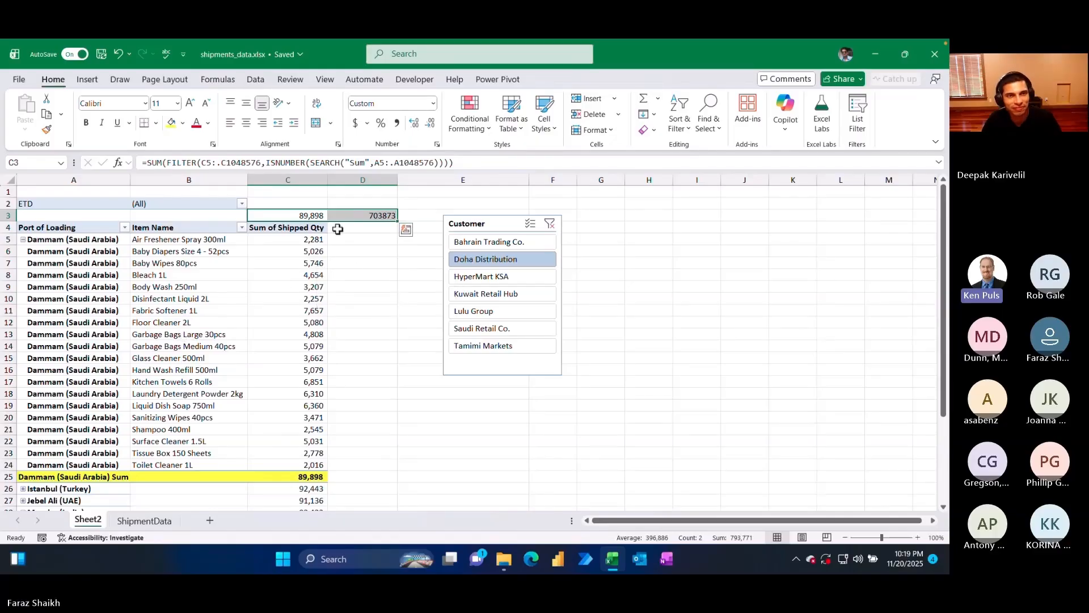
- Collapse the Dammam (Saudi Arabia) group and check the GETPIVOTDATA formula in D3
{"action": "left_click", "coordinate": [307, 246]}
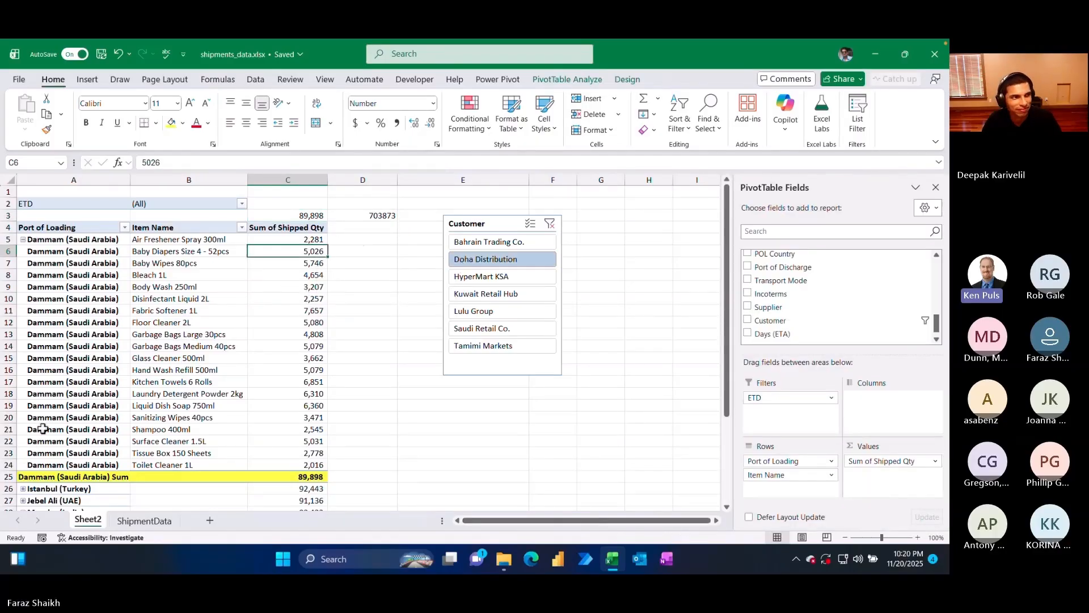
{"action": "scroll", "coordinate": [41, 428], "scroll_direction": "down", "scroll_amount": 3}
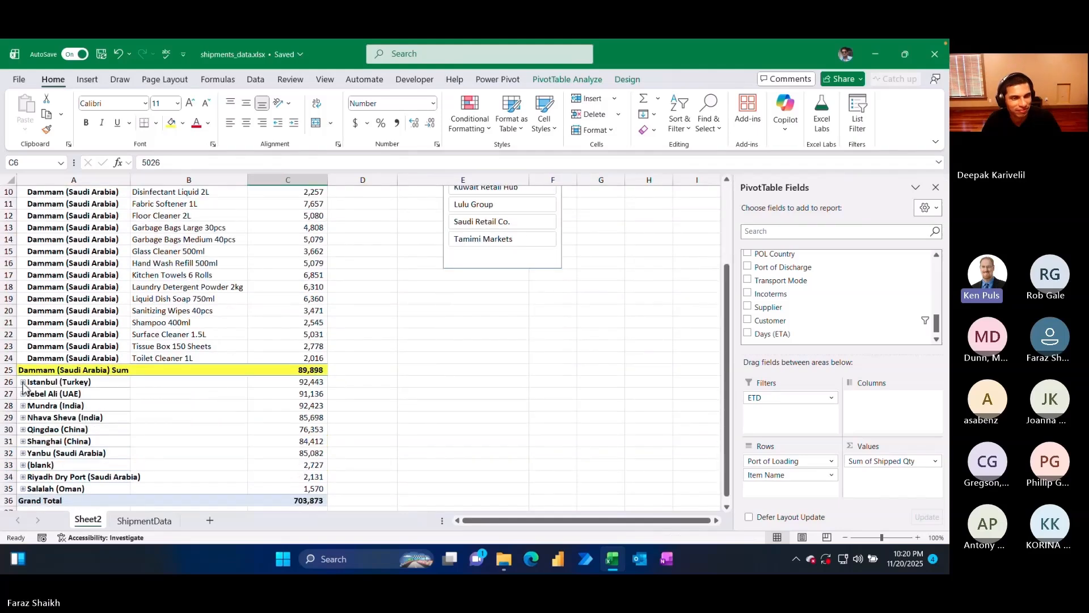
{"action": "scroll", "coordinate": [24, 381], "scroll_direction": "down", "scroll_amount": 2}
{"action": "scroll", "coordinate": [24, 382], "scroll_direction": "up", "scroll_amount": 5}
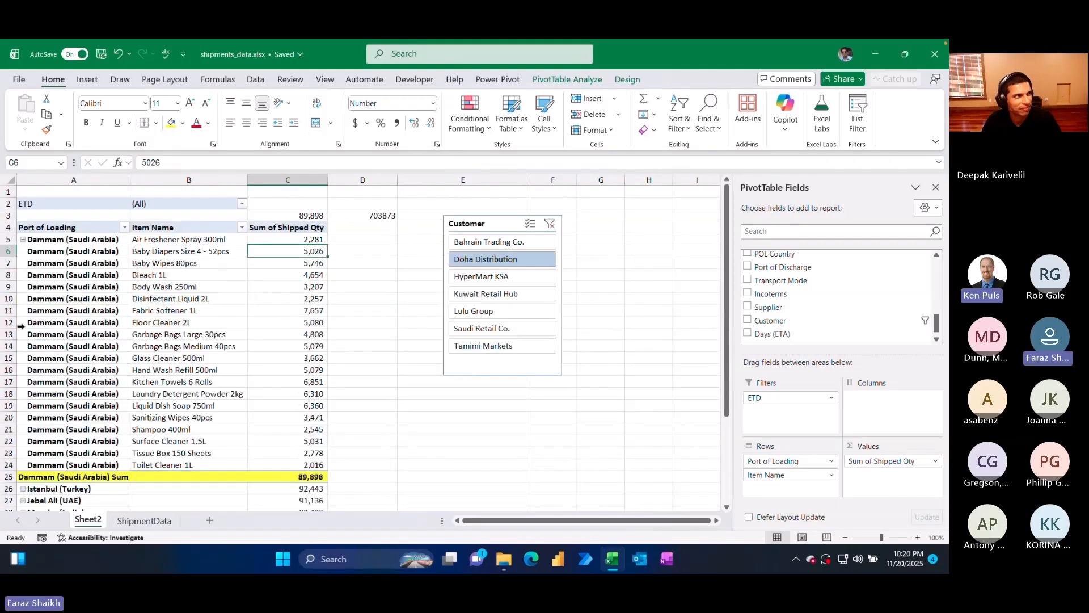
{"action": "left_click", "coordinate": [23, 238]}
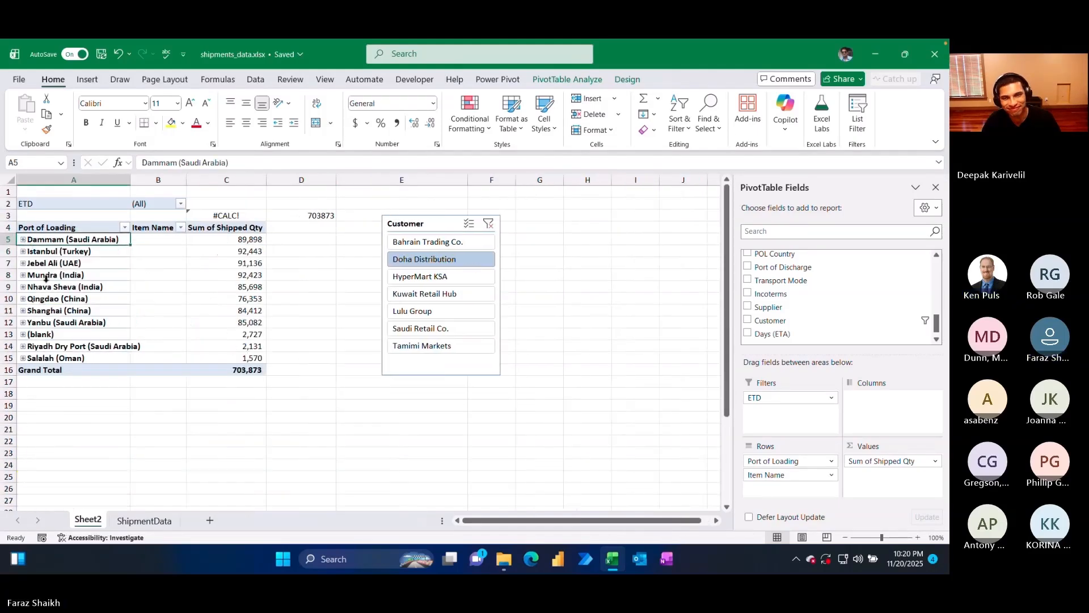
{"action": "left_click", "coordinate": [318, 215]}
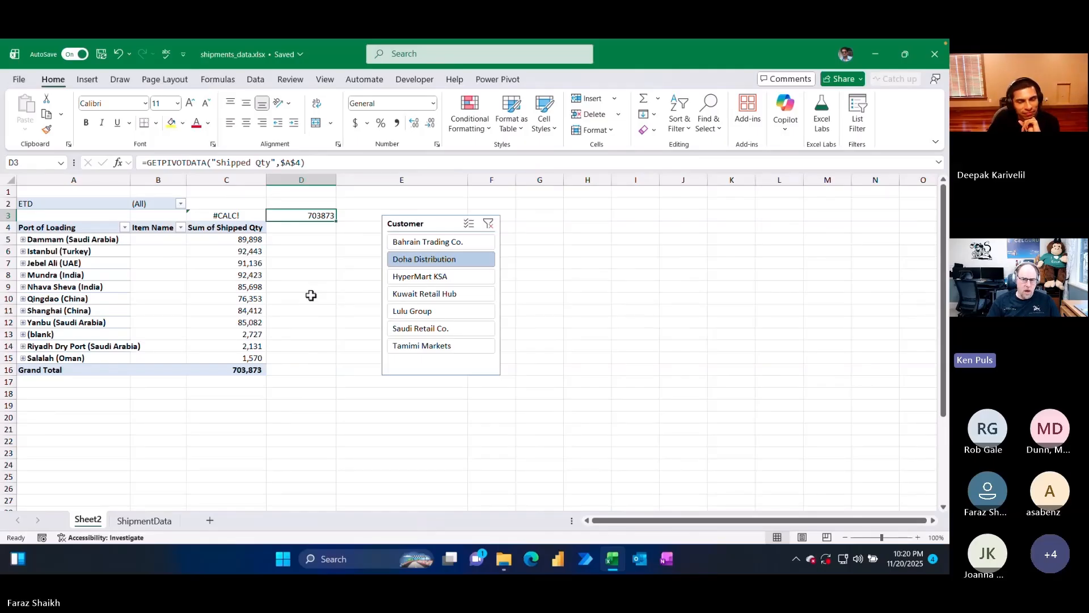
- Examine the currency and conversion columns on the ShipmentData sheet, and return to the PivotTable on Sheet2
{"action": "left_click", "coordinate": [143, 520]}
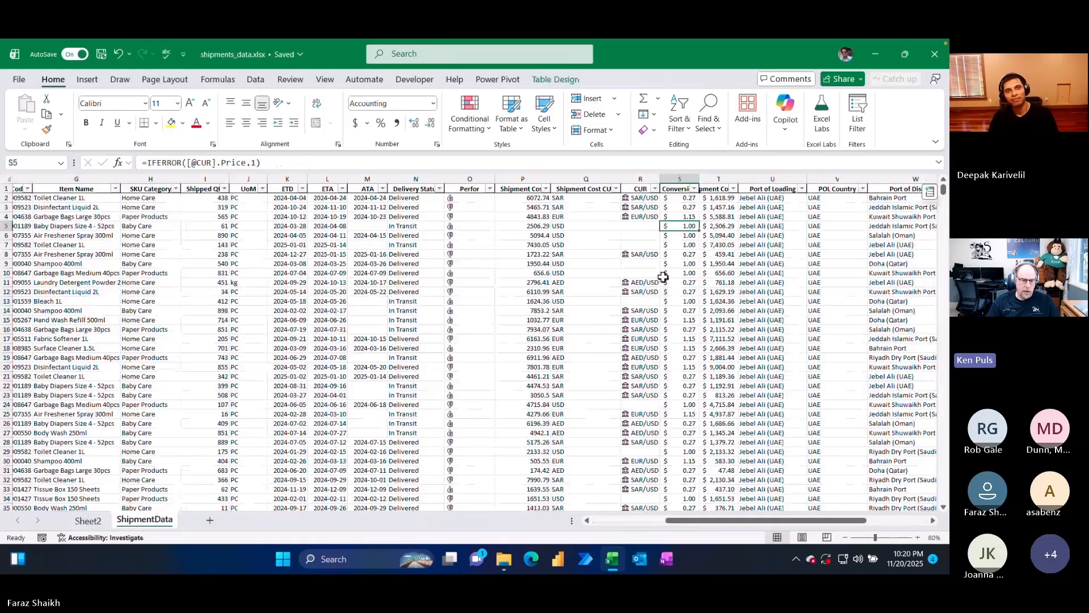
{"action": "left_click", "coordinate": [646, 320]}
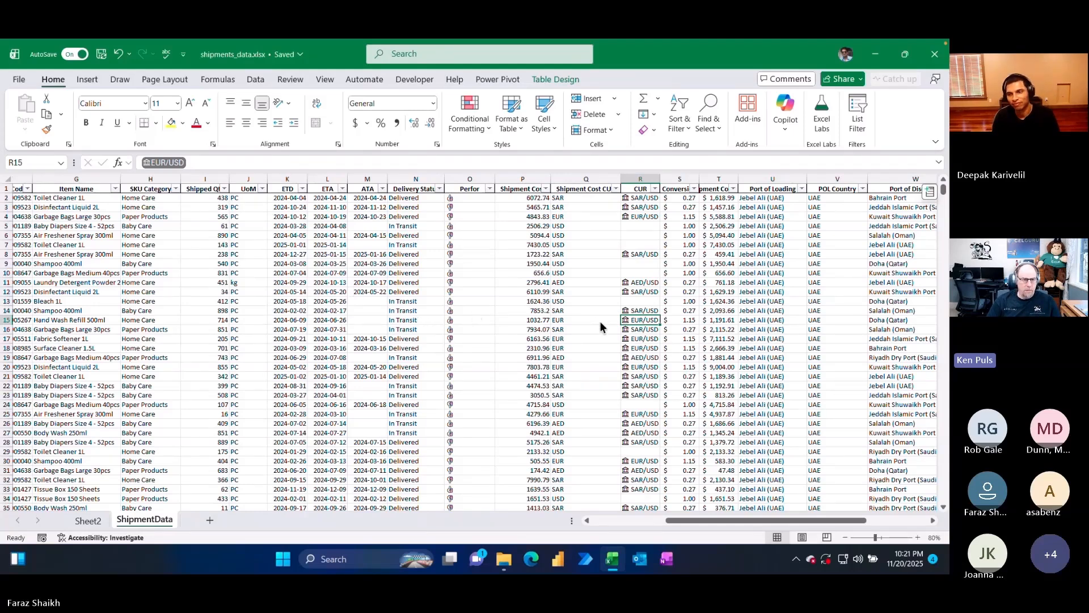
{"action": "left_click", "coordinate": [88, 520]}
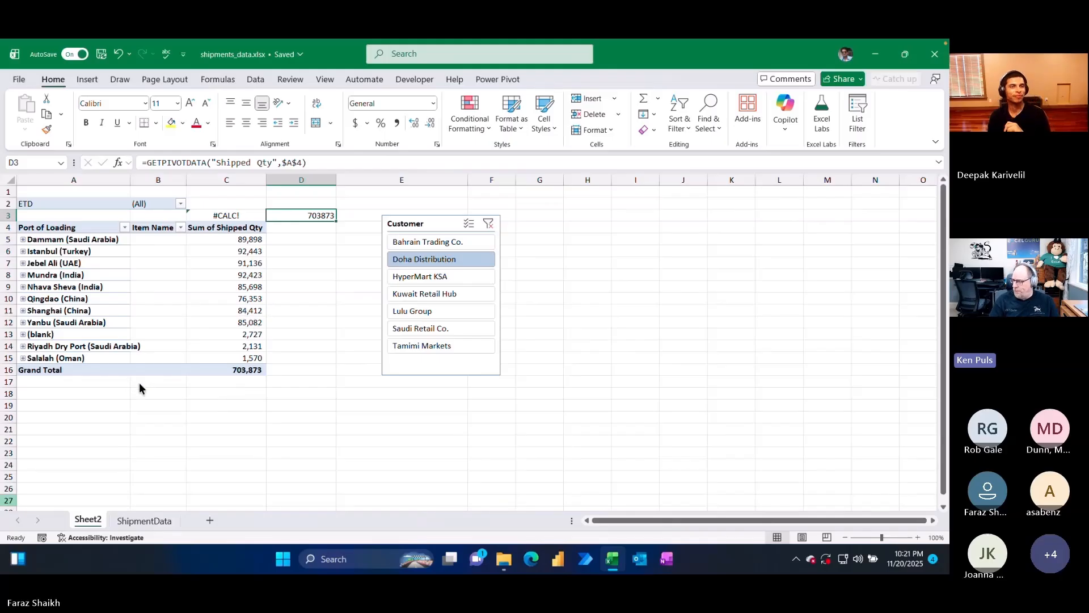
{"action": "left_click", "coordinate": [134, 401]}
{"action": "left_click", "coordinate": [113, 383]}
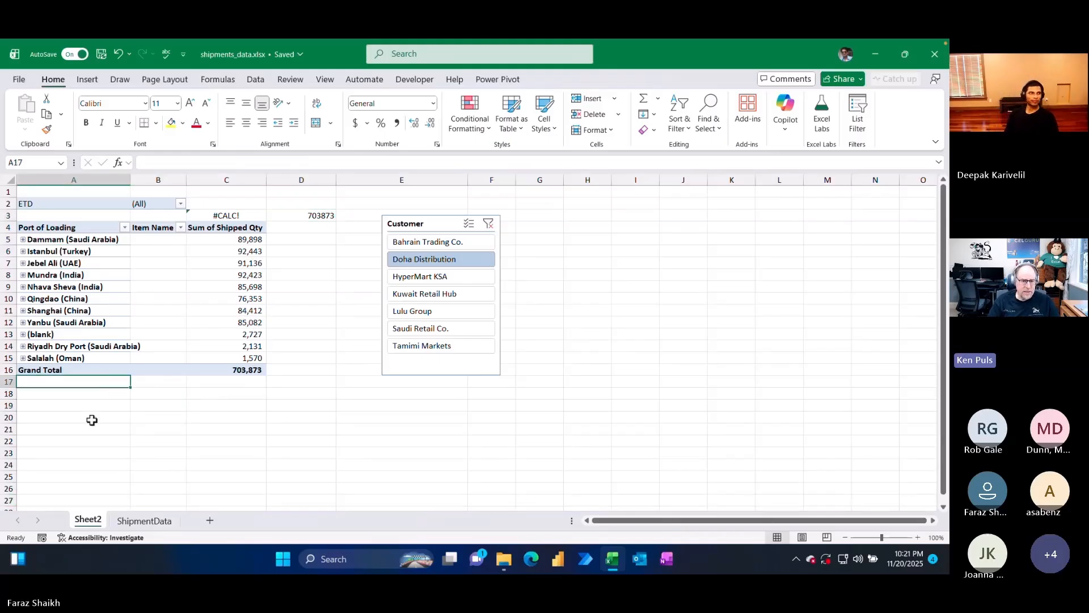
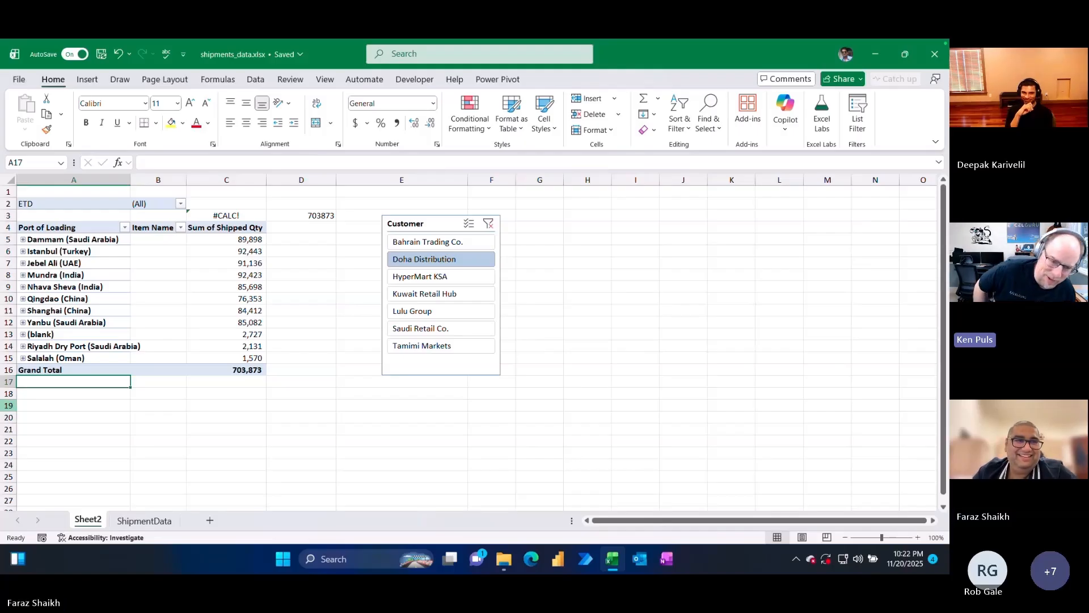
{"action": "key", "text": "super+Tab"}
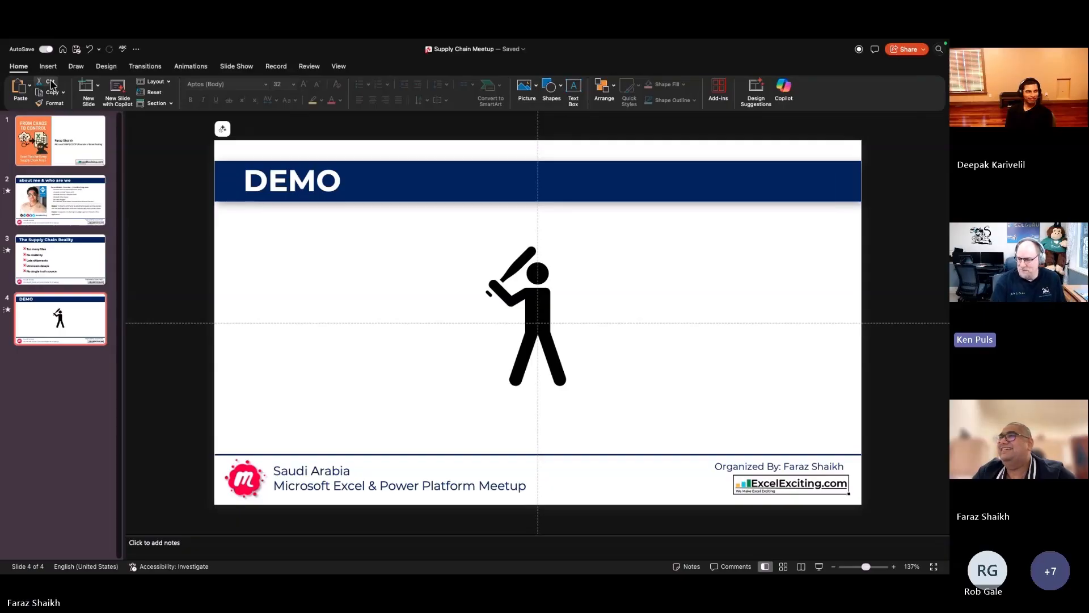
{"action": "key", "text": "ctrl+Left"}
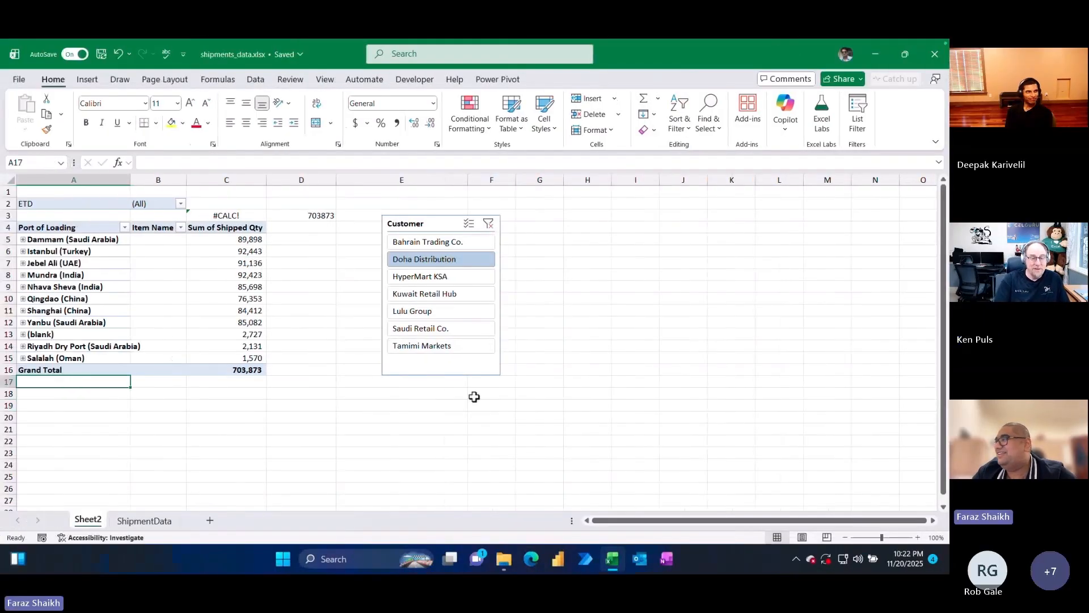
{"action": "left_click", "coordinate": [539, 405]}
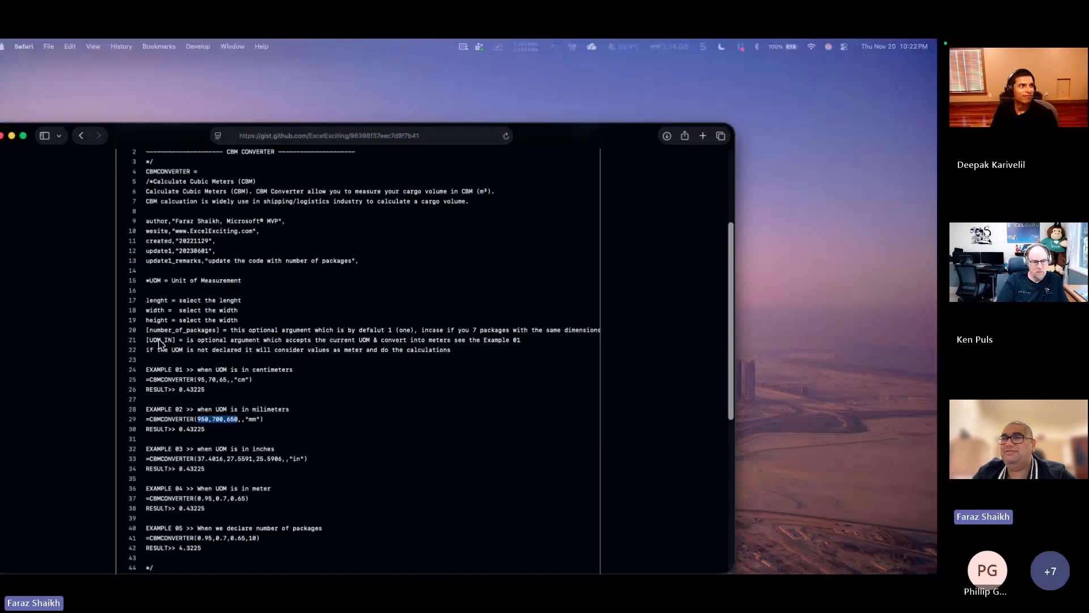
- Enlarge the Safari window showing the LAMBDA_CBMCONVERTER.txt gist and select the gist's full URL
{"action": "left_click_drag", "start_coordinate": [138, 139], "coordinate": [186, 110]}
{"action": "scroll", "coordinate": [232, 274], "scroll_direction": "up", "scroll_amount": 5}
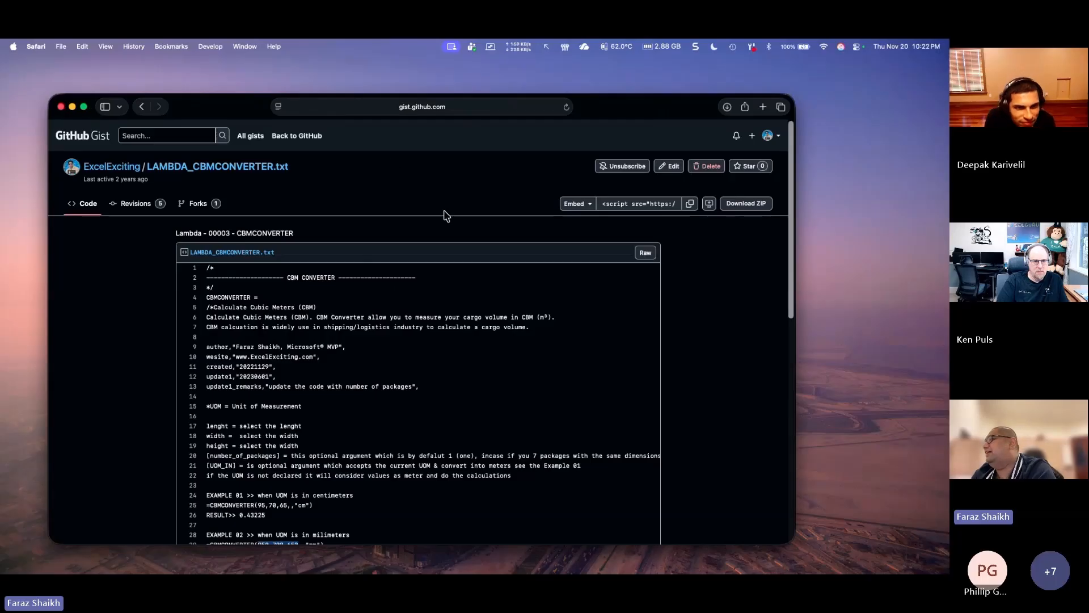
{"action": "left_click", "coordinate": [84, 107]}
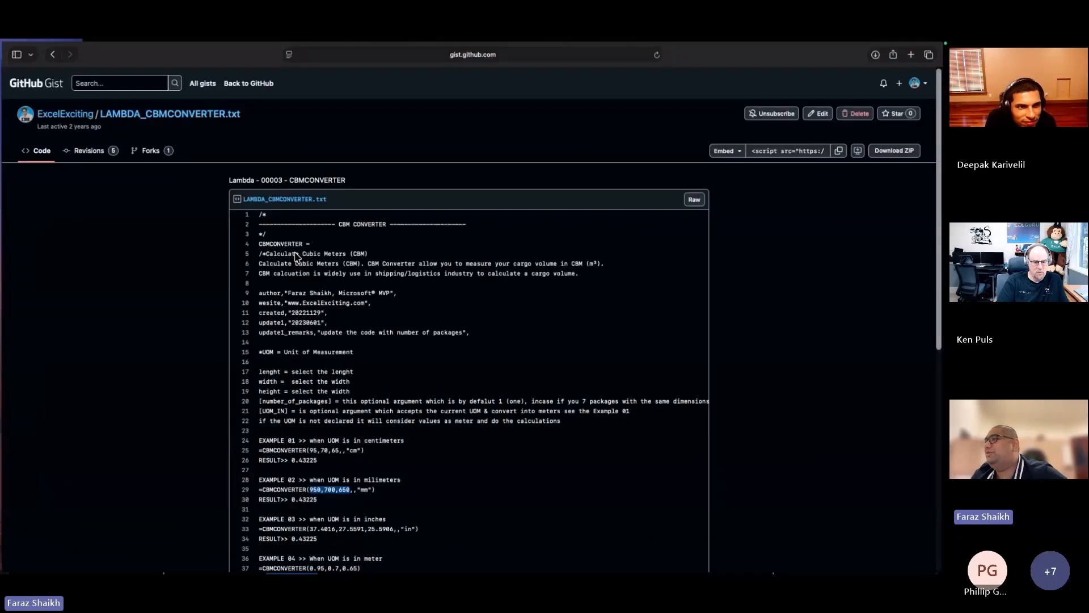
{"action": "left_click", "coordinate": [479, 54]}
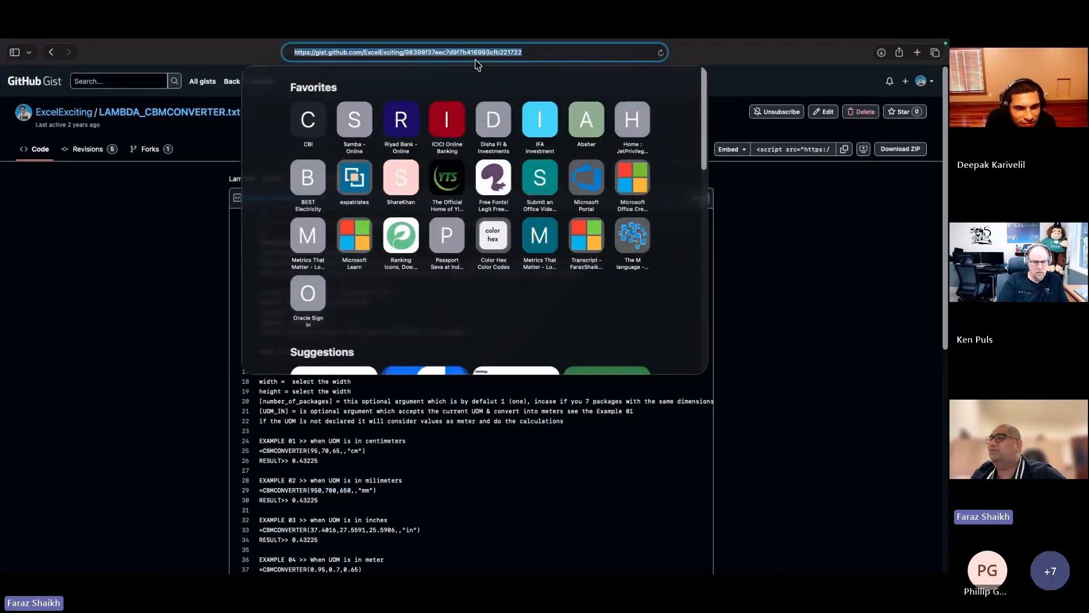
{"action": "left_click", "coordinate": [761, 265]}
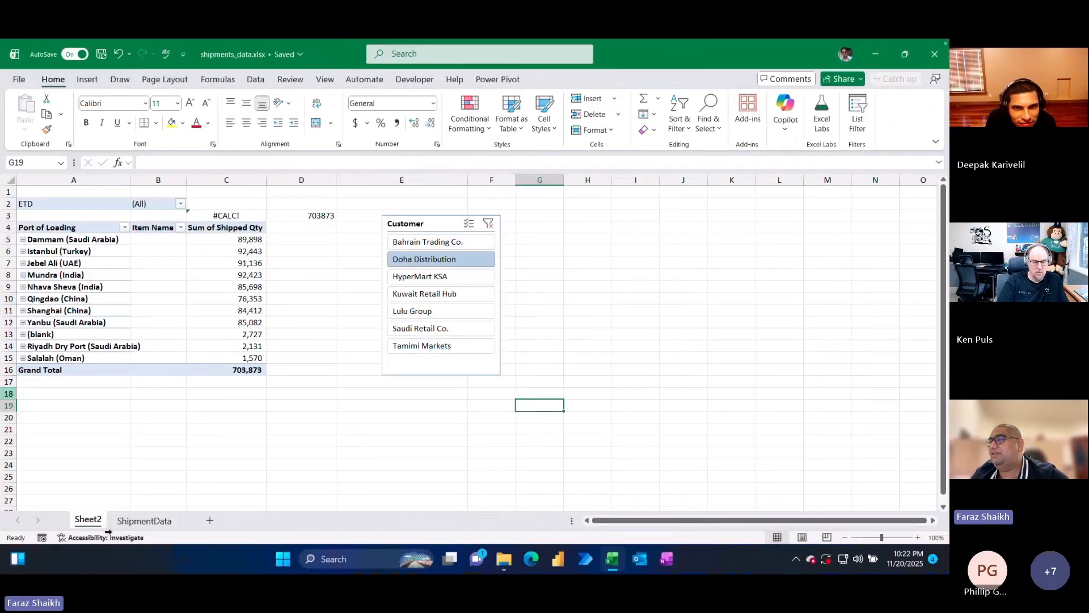
- Unhide the CBM worksheet in the shipments_data.xlsx workbook in Excel
{"action": "right_click", "coordinate": [91, 520]}
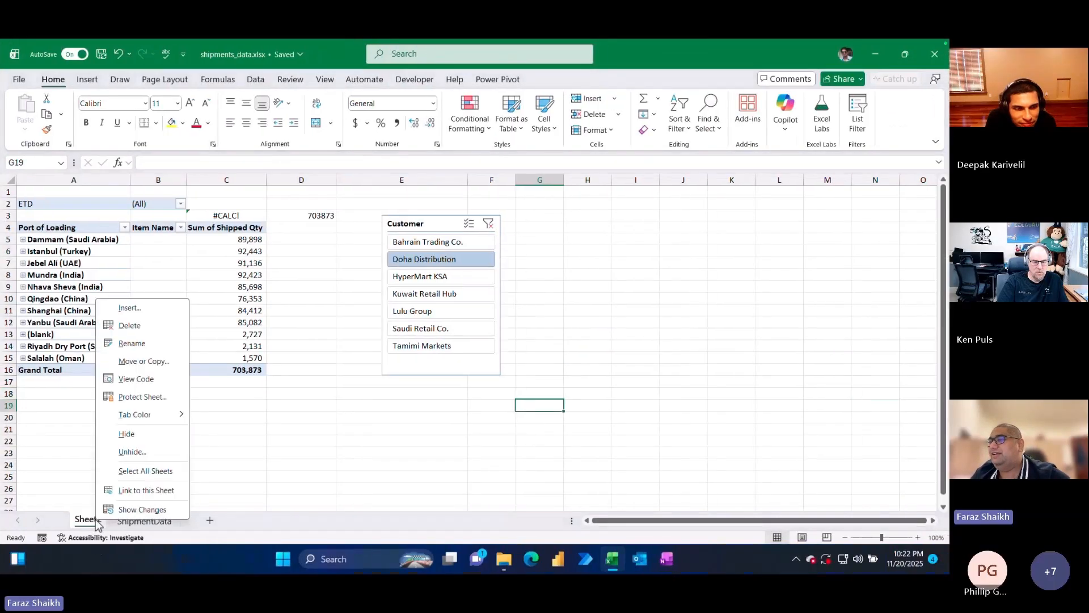
{"action": "left_click", "coordinate": [133, 452]}
{"action": "left_click", "coordinate": [32, 425]}
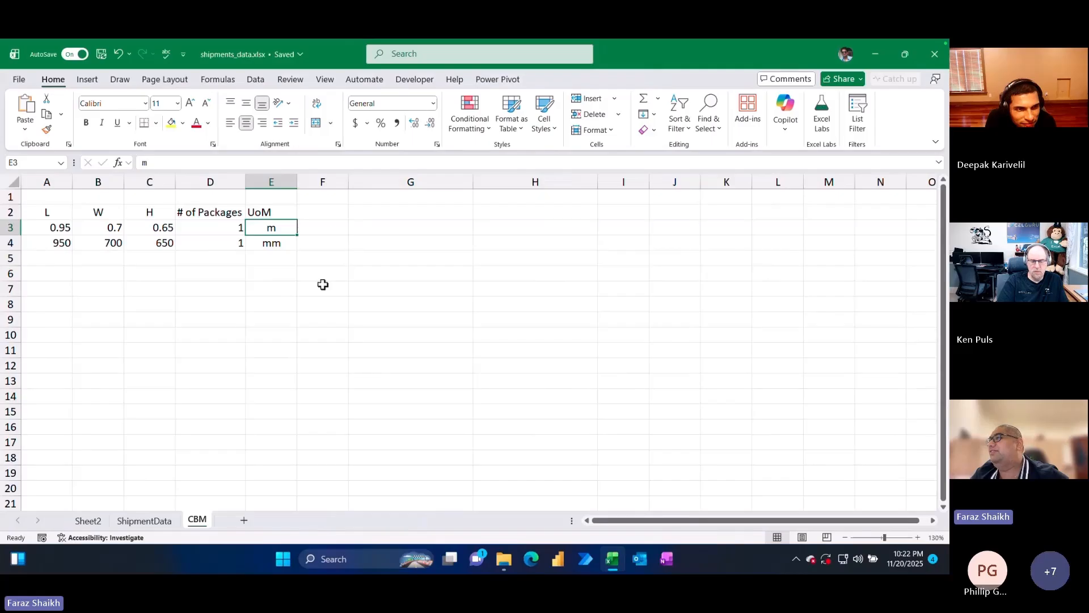
- Import the formulas from the copied GitHub Gist URL into the workbook module with Excel Labs
{"action": "left_click", "coordinate": [325, 229]}
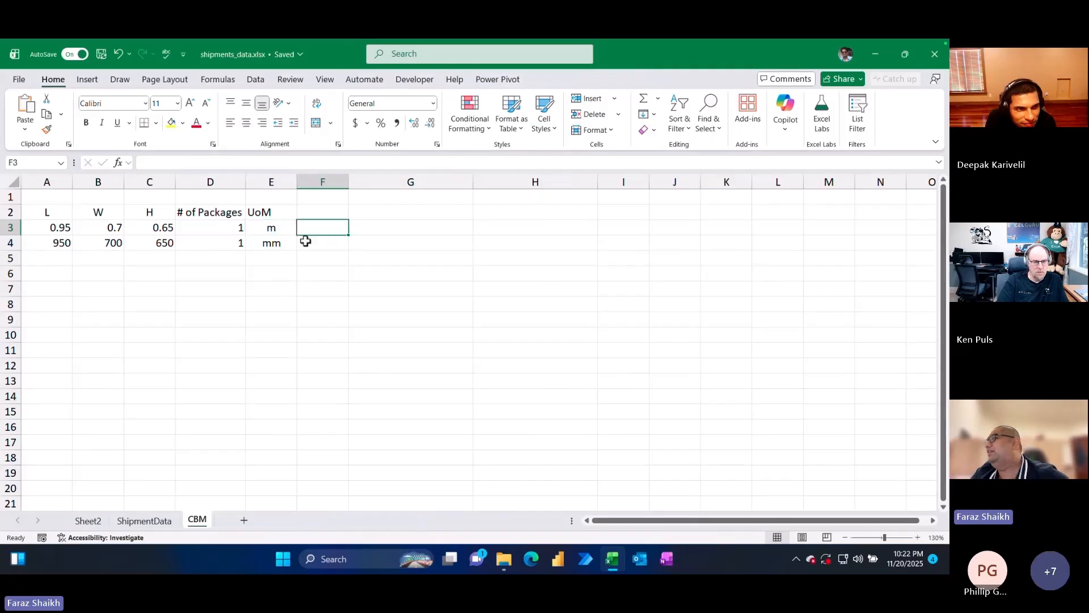
{"action": "left_click", "coordinate": [822, 130]}
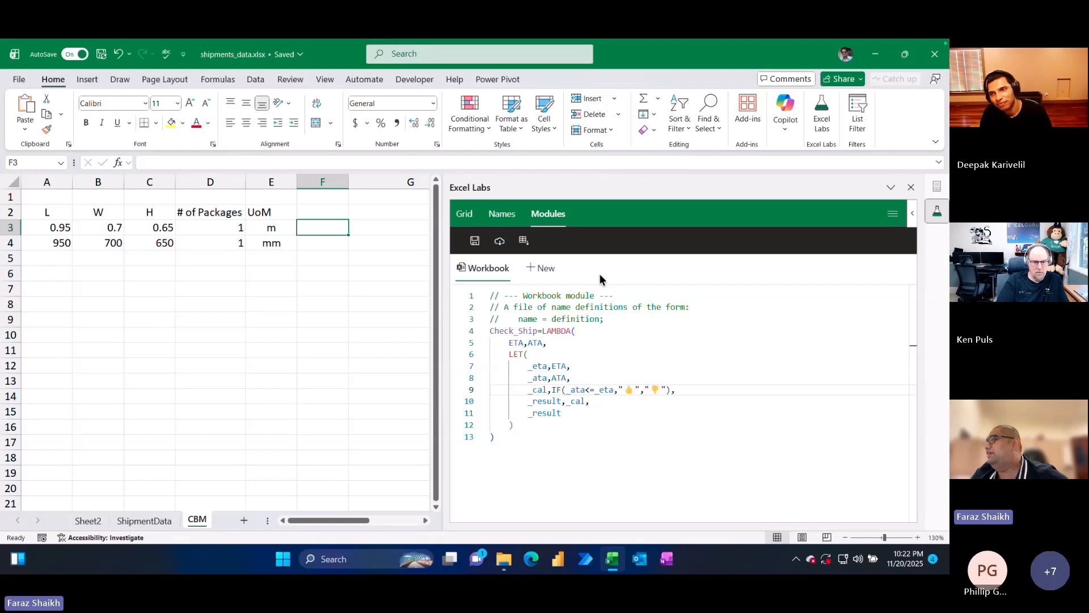
{"action": "left_click", "coordinate": [500, 243]}
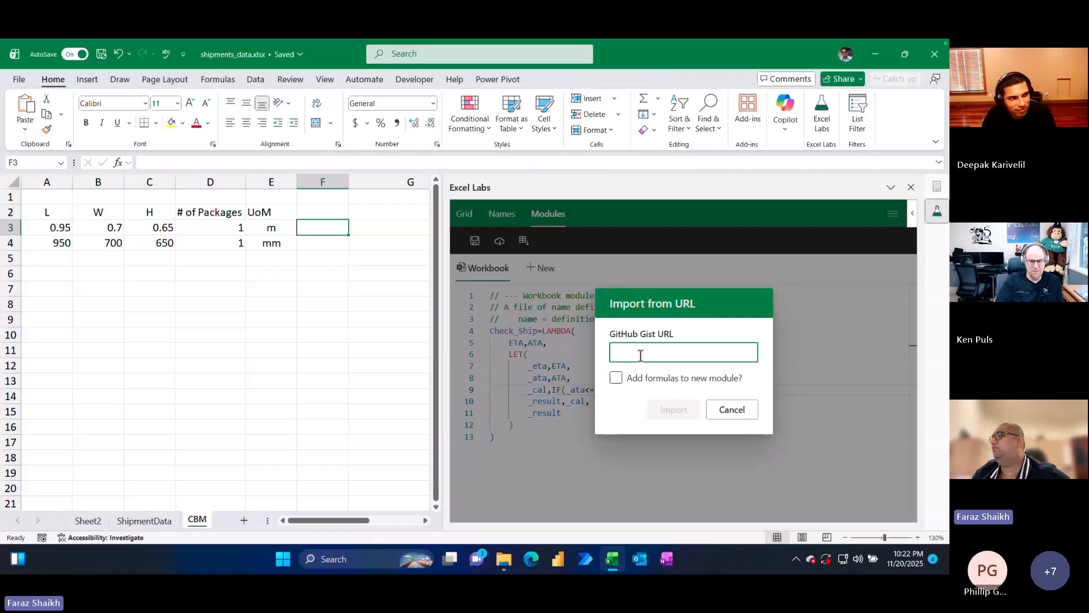
{"action": "key", "text": "ctrl+v"}
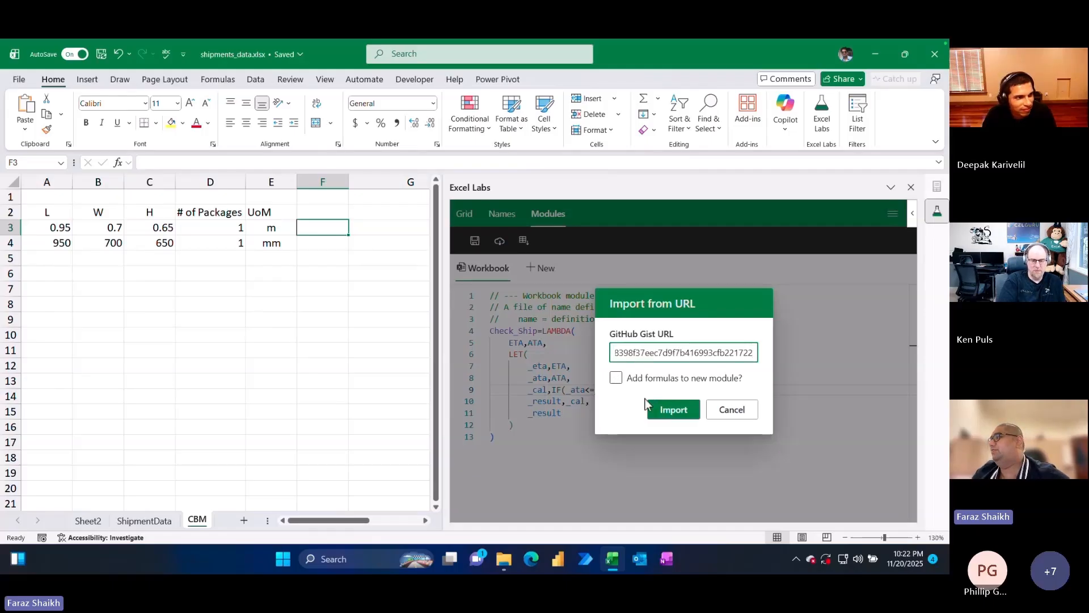
{"action": "left_click", "coordinate": [672, 408]}
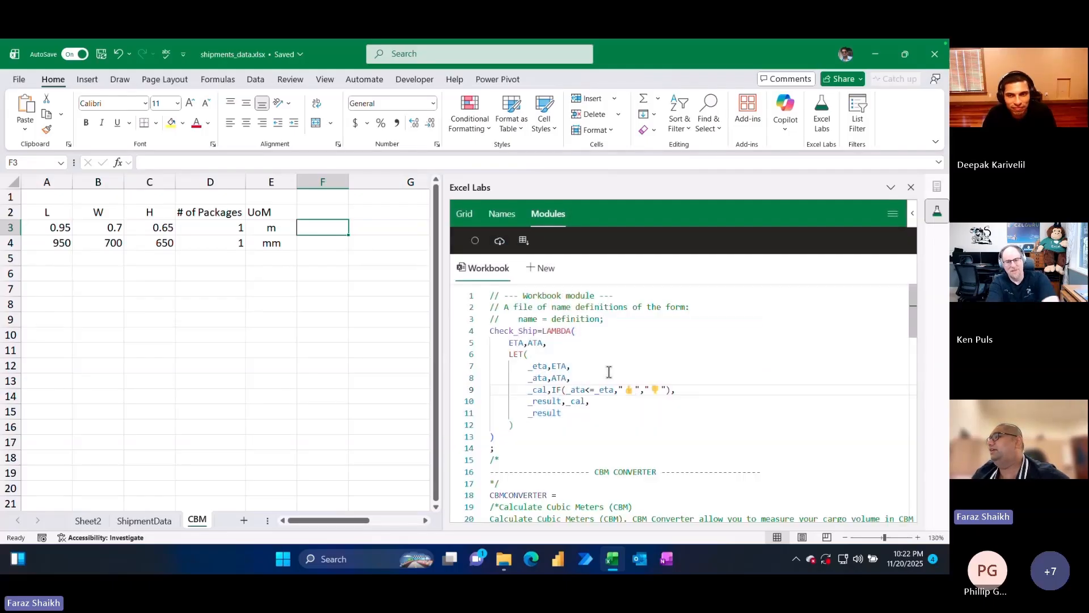
- Review the imported CBMCONVERTER LAMBDA code in the workbook module and close Excel Labs
{"action": "scroll", "coordinate": [602, 375], "scroll_direction": "down", "scroll_amount": 3}
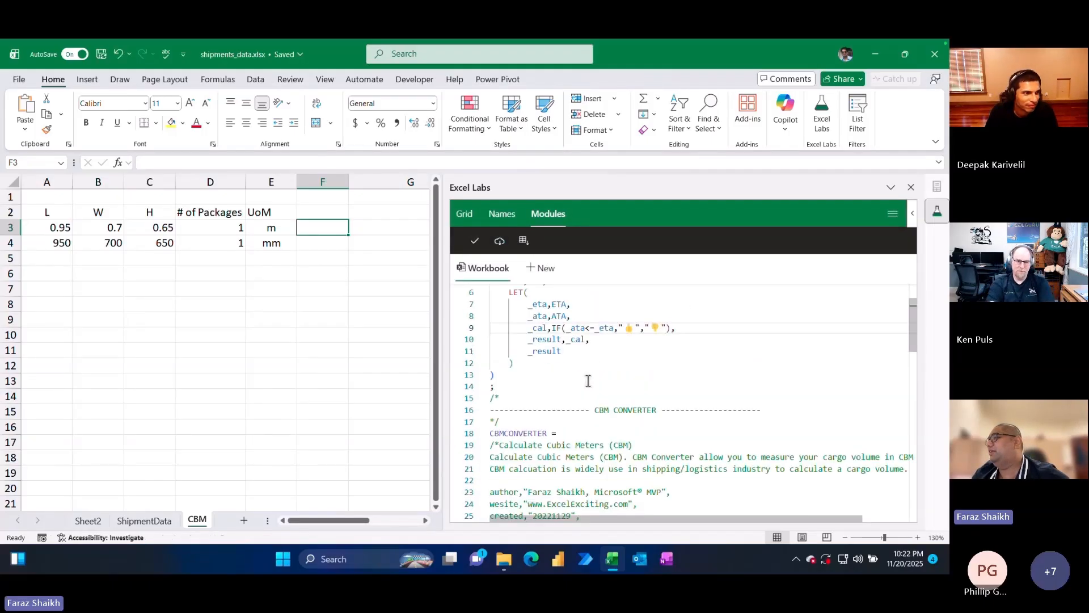
{"action": "scroll", "coordinate": [588, 381], "scroll_direction": "down", "scroll_amount": 15}
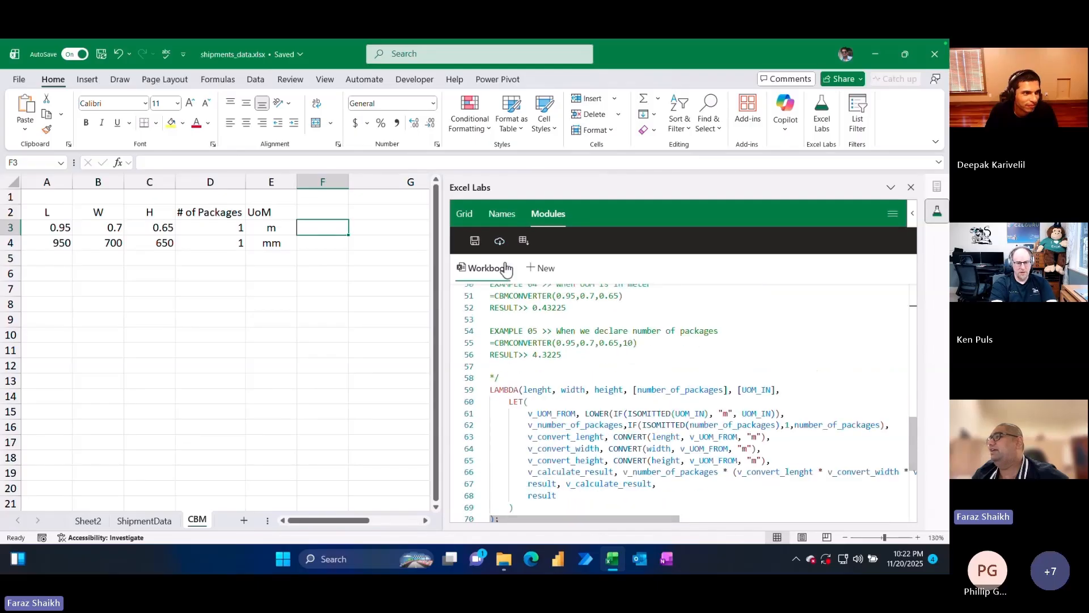
{"action": "left_click", "coordinate": [911, 187]}
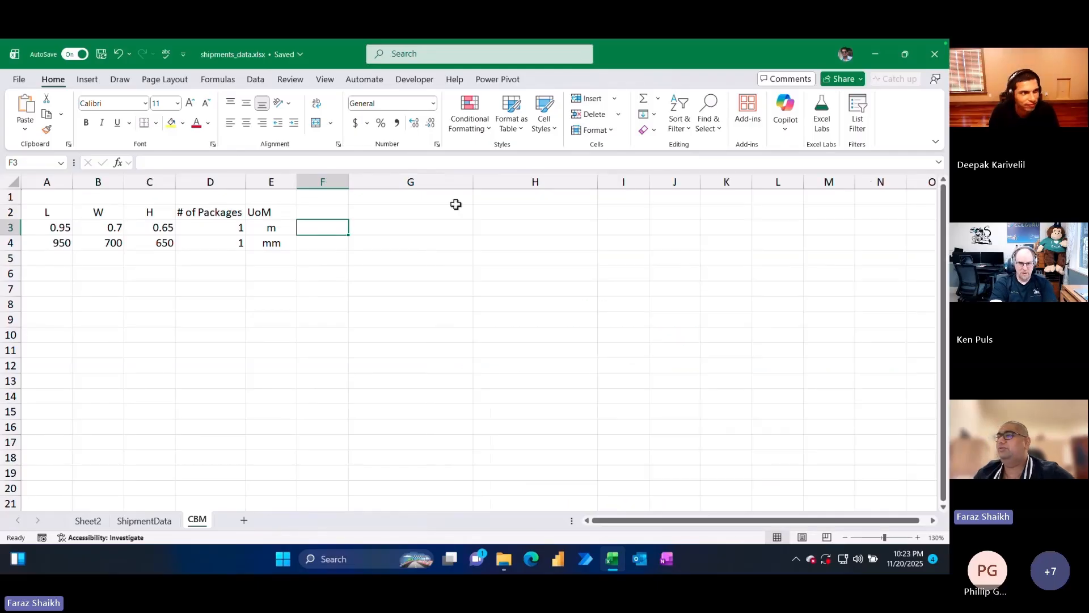
- Enter =CBMCONVERTER(A3,B3,C3,D3,E3) in F3 and fill the formula down to F4
{"action": "type", "text": "=cbv="}
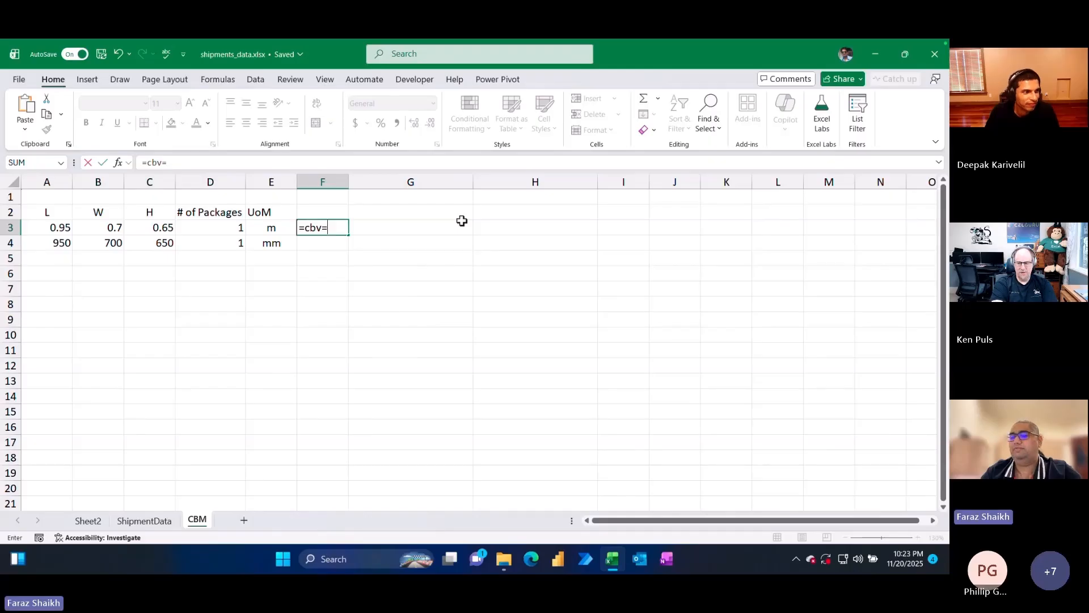
{"action": "key", "text": "BackSpace"}
{"action": "key", "text": "BackSpace"}
{"action": "type", "text": "m"}
{"action": "key", "text": "Tab"}
{"action": "key", "text": "Left"}
{"action": "key", "text": "Left"}
{"action": "key", "text": "Left"}
{"action": "key", "text": "Left"}
{"action": "key", "text": "Left"}
{"action": "type", "text": ","}
{"action": "key", "text": "Left"}
{"action": "key", "text": "Left"}
{"action": "key", "text": "Left"}
{"action": "key", "text": "Left"}
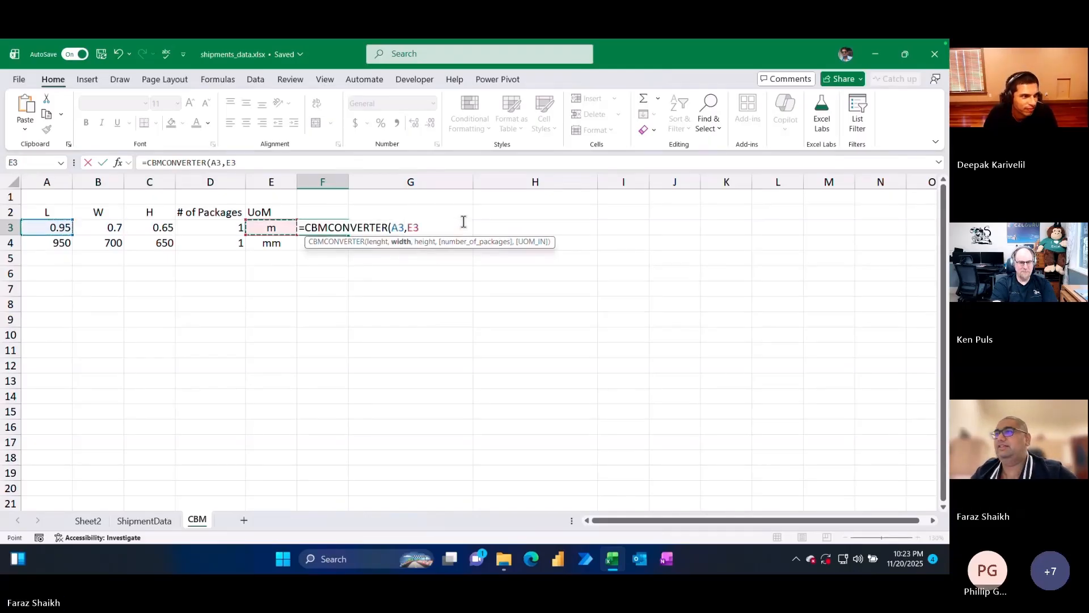
{"action": "type", "text": ","}
{"action": "key", "text": "Left"}
{"action": "key", "text": "Left"}
{"action": "key", "text": "Left"}
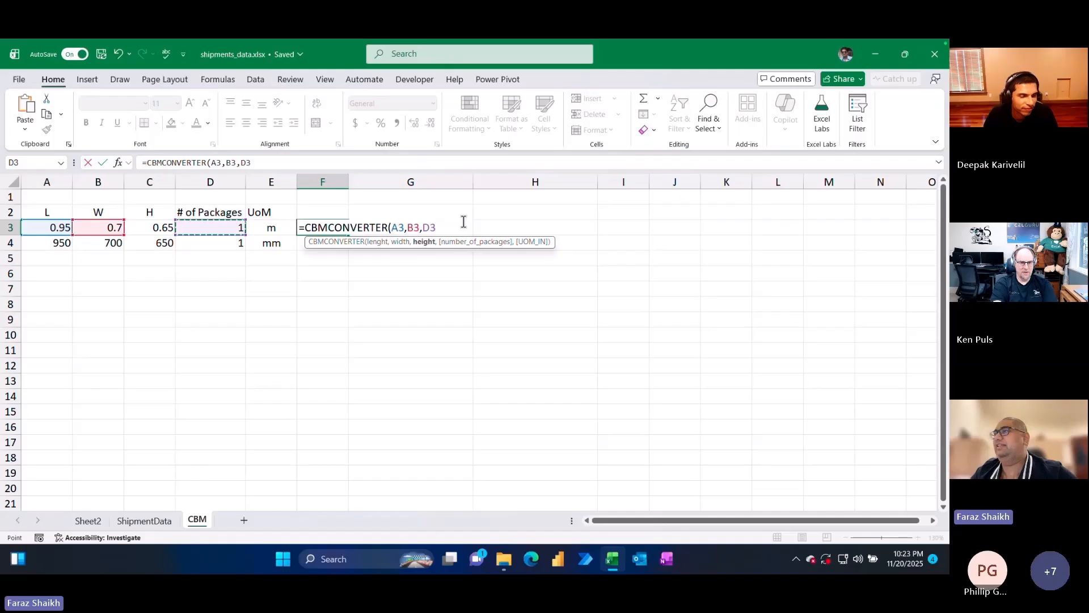
{"action": "type", "text": ","}
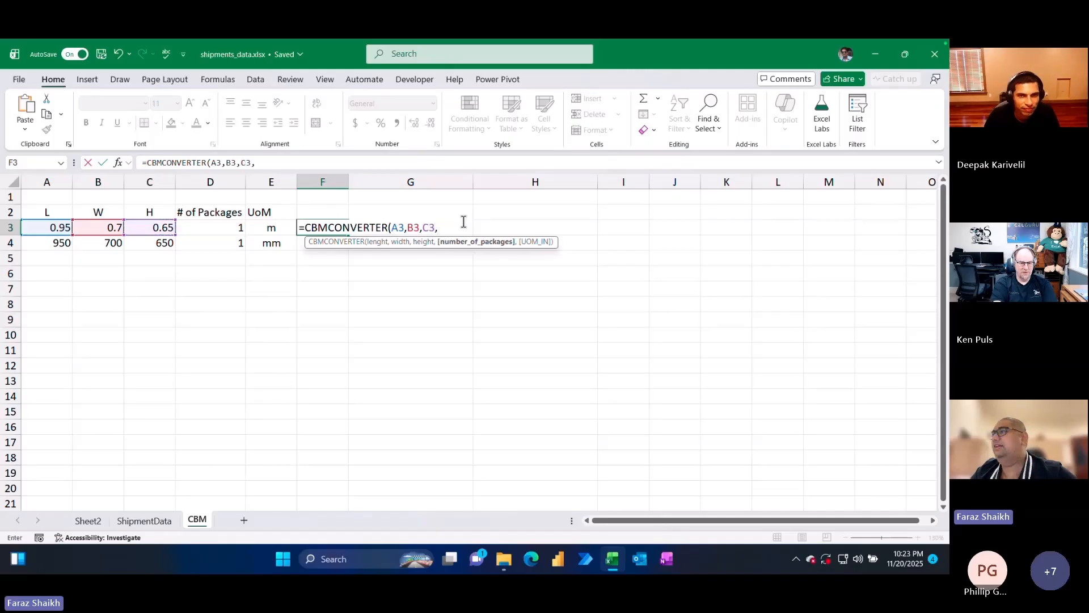
{"action": "key", "text": "Left"}
{"action": "key", "text": "Left"}
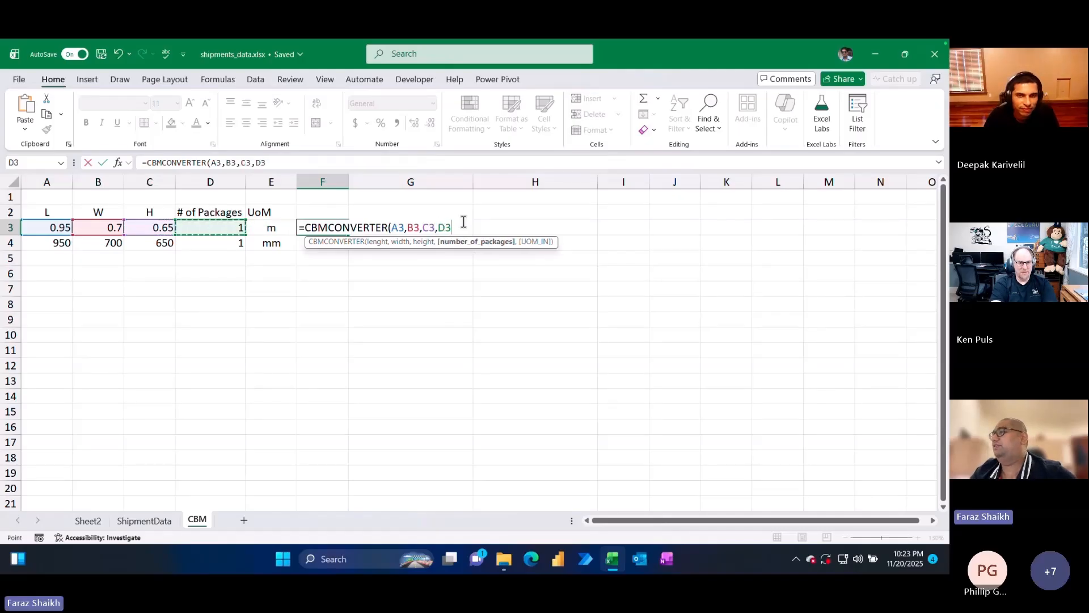
{"action": "type", "text": ","}
{"action": "key", "text": "Left"}
{"action": "type", "text": ")"}
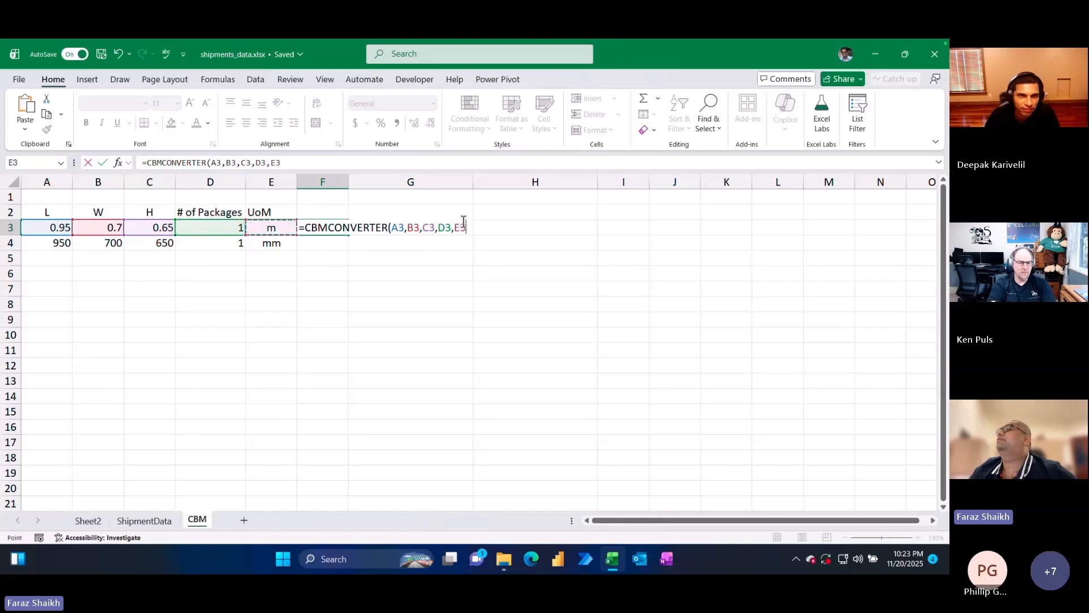
{"action": "key", "text": "Return"}
{"action": "key", "text": "Up"}
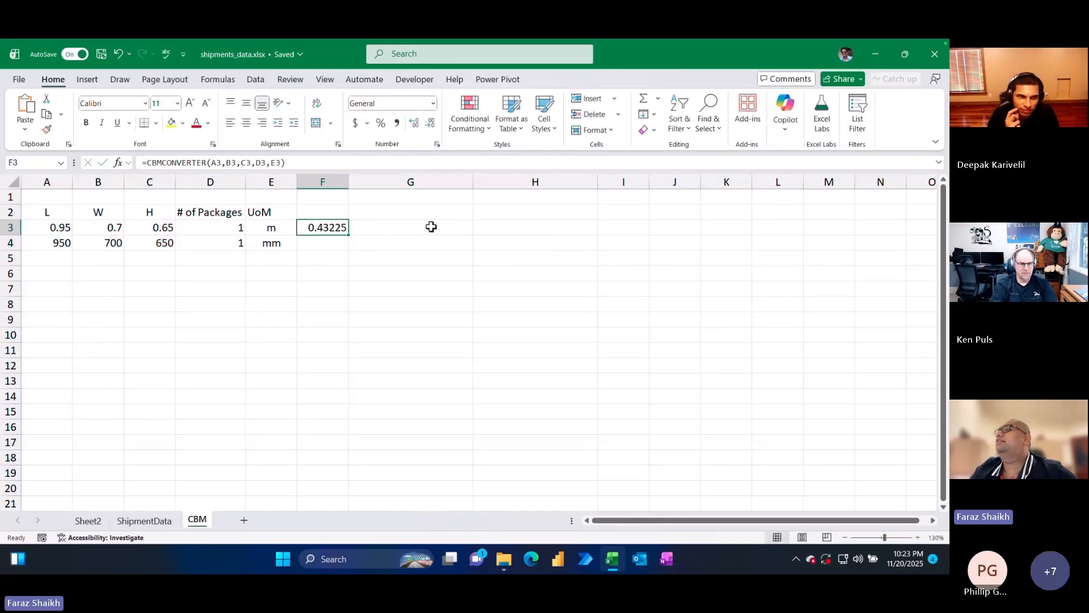
{"action": "left_click_drag", "start_coordinate": [349, 236], "coordinate": [348, 250]}
- Set the height in C4 to 899
{"action": "left_click", "coordinate": [271, 241]}
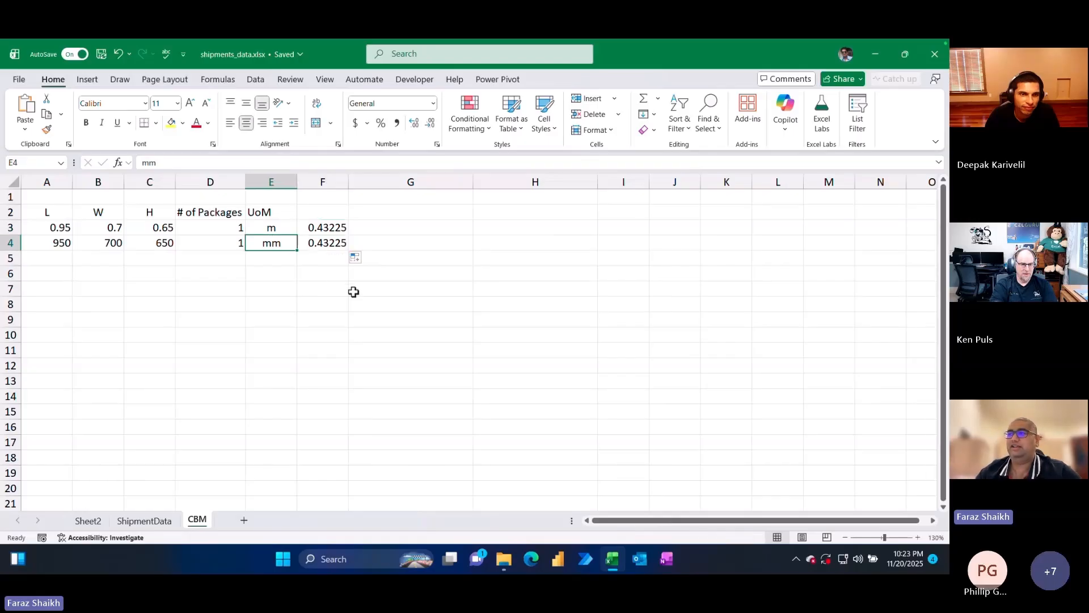
{"action": "key", "text": "Left"}
{"action": "key", "text": "Left"}
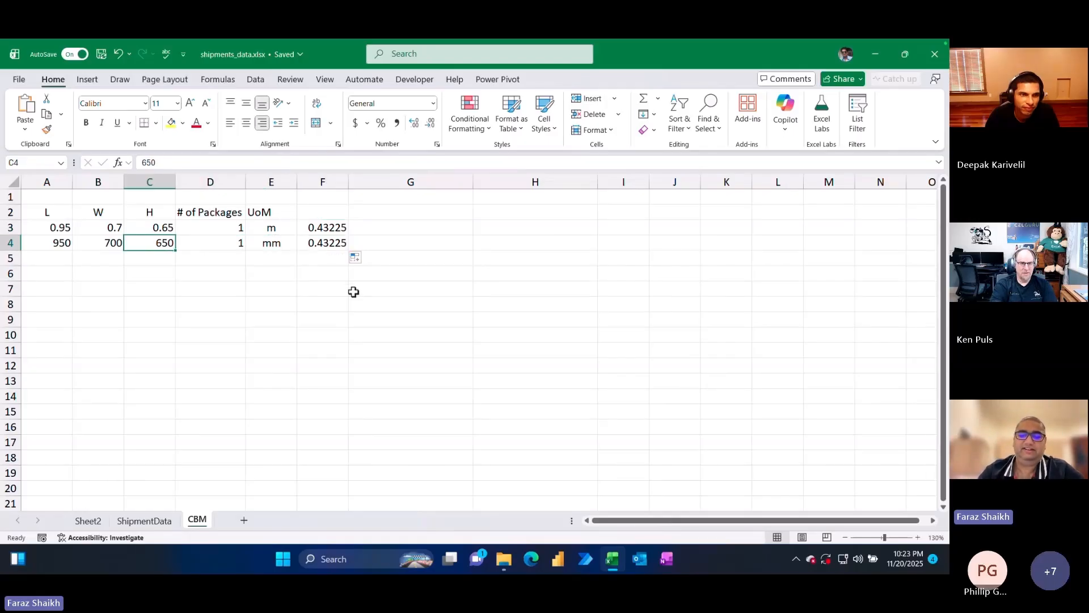
{"action": "type", "text": "899"}
{"action": "key", "text": "Return"}
- Set the unit of measure in E4 to CM
{"action": "key", "text": "Up"}
{"action": "key", "text": "Right"}
{"action": "key", "text": "Right"}
{"action": "type", "text": "CM"}
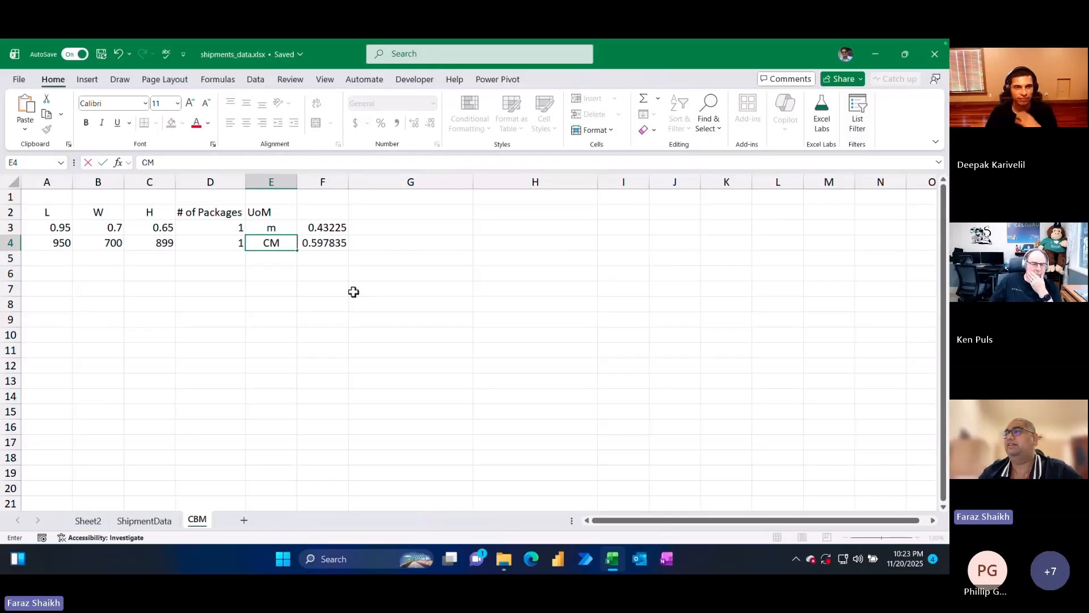
{"action": "key", "text": "Return"}
{"action": "key", "text": "Up"}
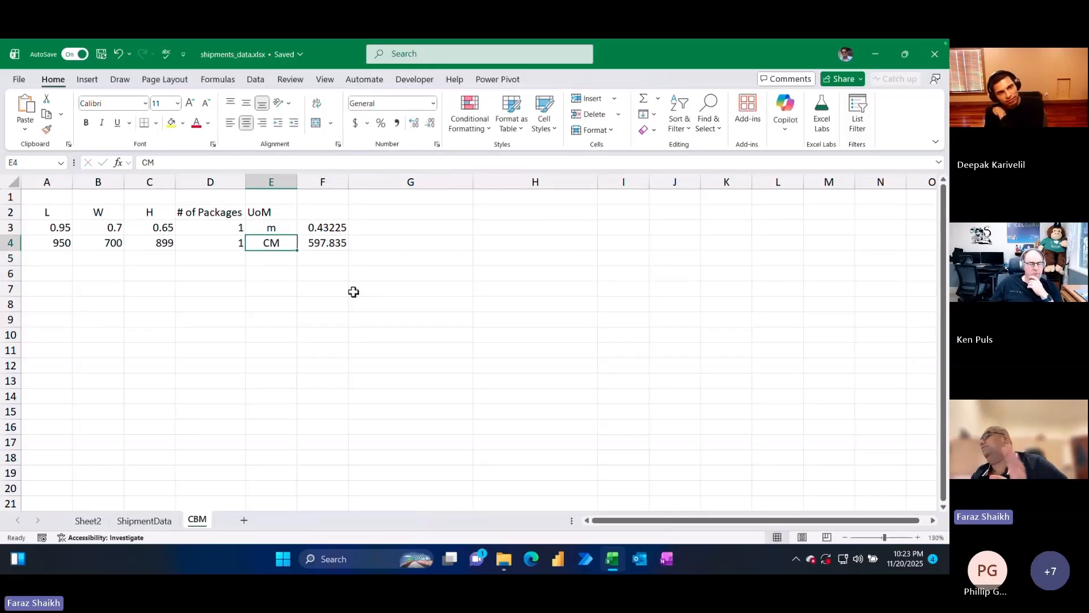
- Set the number of packages in D4 to 10
{"action": "key", "text": "Left"}
{"action": "type", "text": "10"}
{"action": "key", "text": "Return"}
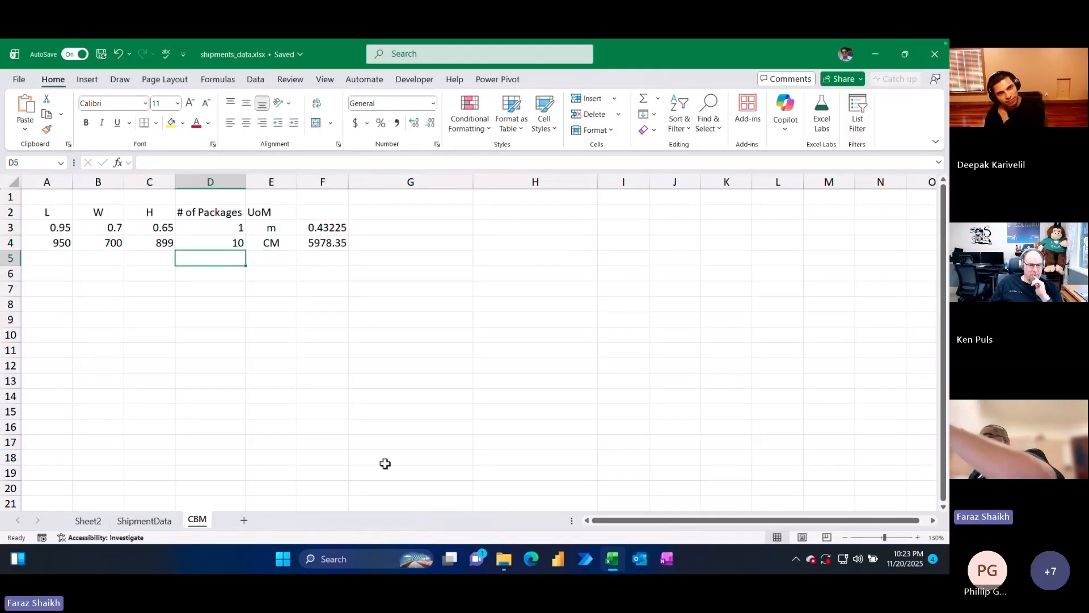
- Switch to the CBMCONVERTER gist in Safari, open the ExcelExciting profile and look through its full list of LAMBDA gists
{"action": "key", "text": "ctrl+Left"}
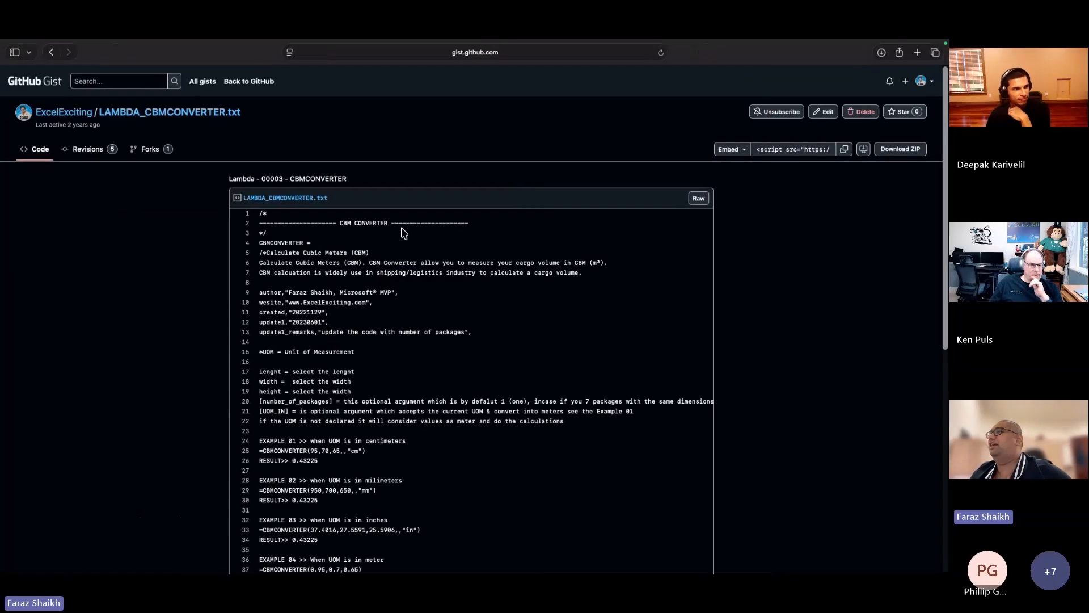
{"action": "left_click", "coordinate": [79, 114]}
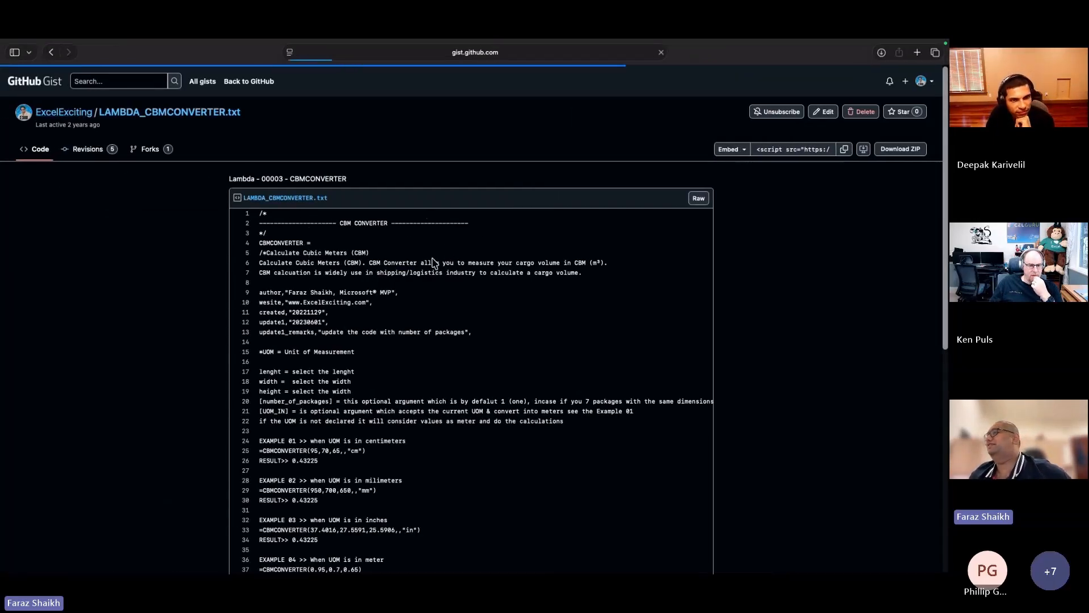
{"action": "scroll", "coordinate": [557, 311], "scroll_direction": "down", "scroll_amount": 5}
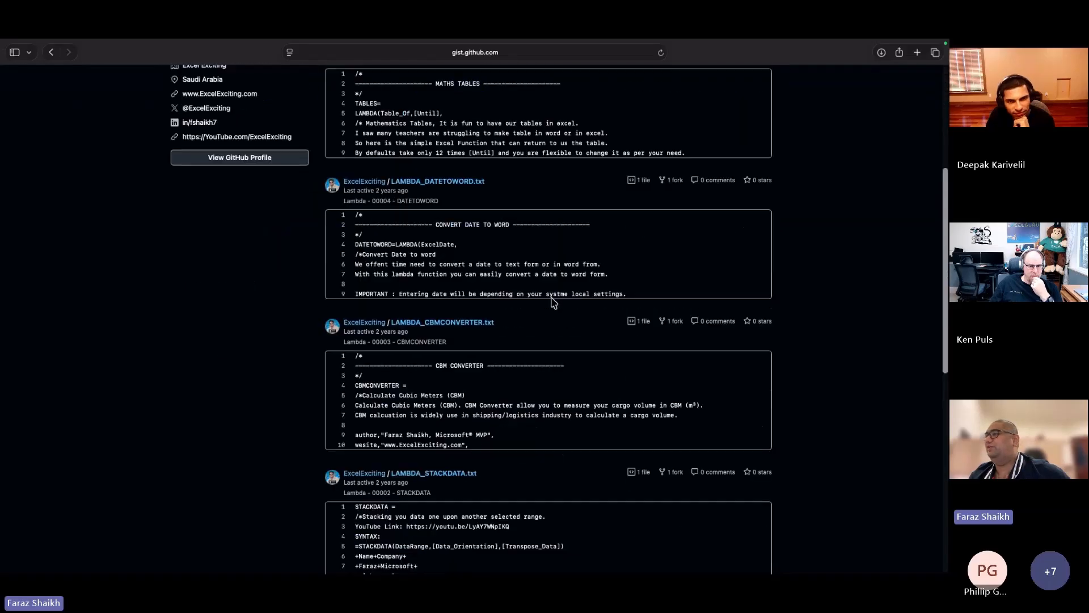
{"action": "scroll", "coordinate": [553, 297], "scroll_direction": "up", "scroll_amount": 5}
{"action": "scroll", "coordinate": [513, 245], "scroll_direction": "down", "scroll_amount": 3}
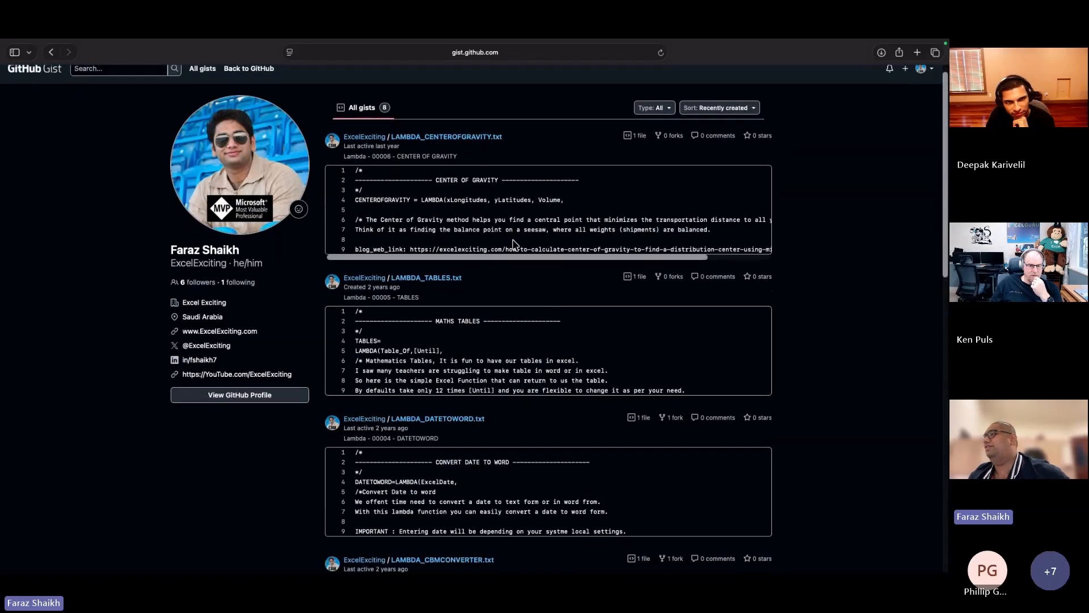
{"action": "scroll", "coordinate": [478, 285], "scroll_direction": "down", "scroll_amount": 2}
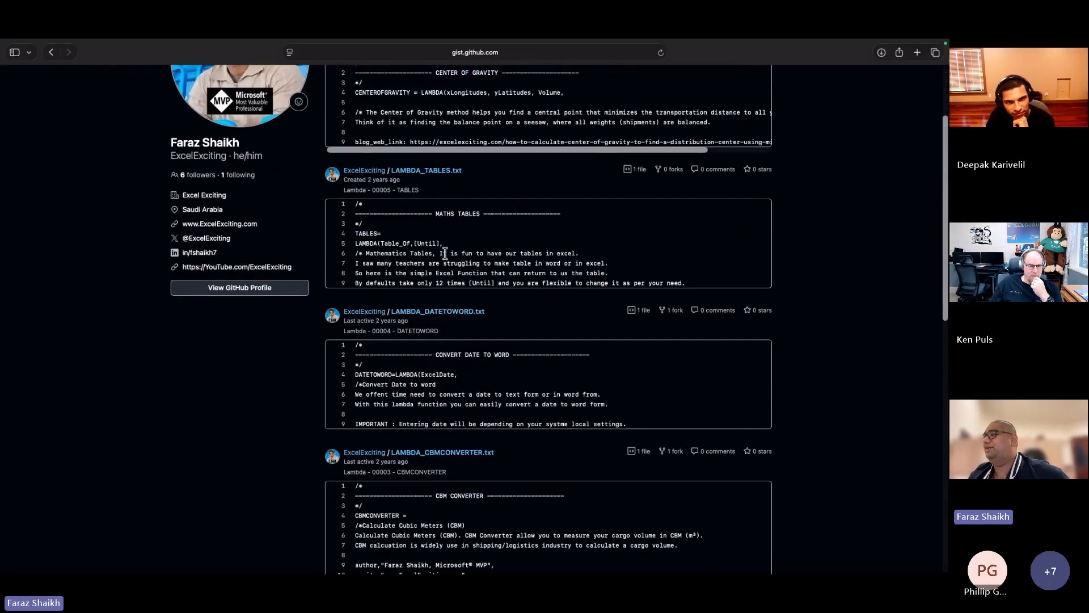
{"action": "scroll", "coordinate": [444, 254], "scroll_direction": "down", "scroll_amount": 7}
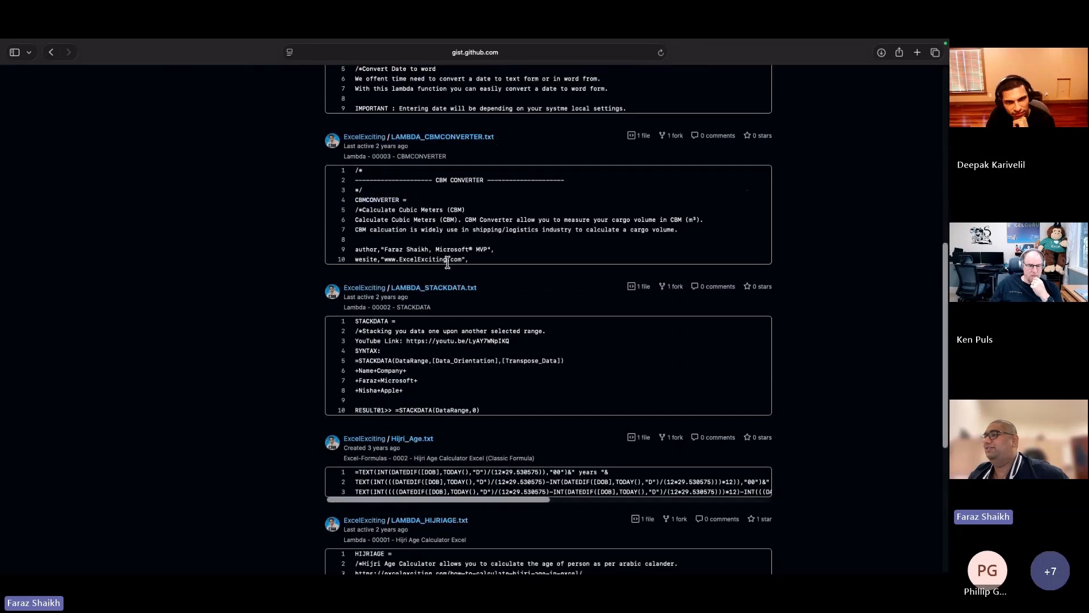
{"action": "scroll", "coordinate": [448, 262], "scroll_direction": "down", "scroll_amount": 3}
{"action": "scroll", "coordinate": [448, 276], "scroll_direction": "down", "scroll_amount": 2}
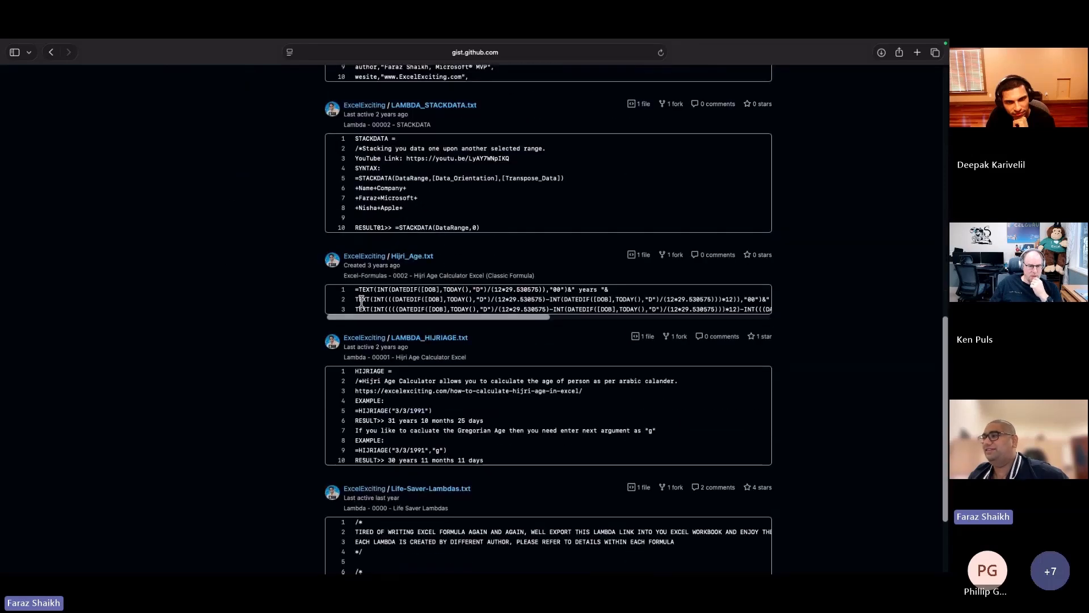
{"action": "scroll", "coordinate": [427, 297], "scroll_direction": "down", "scroll_amount": 3}
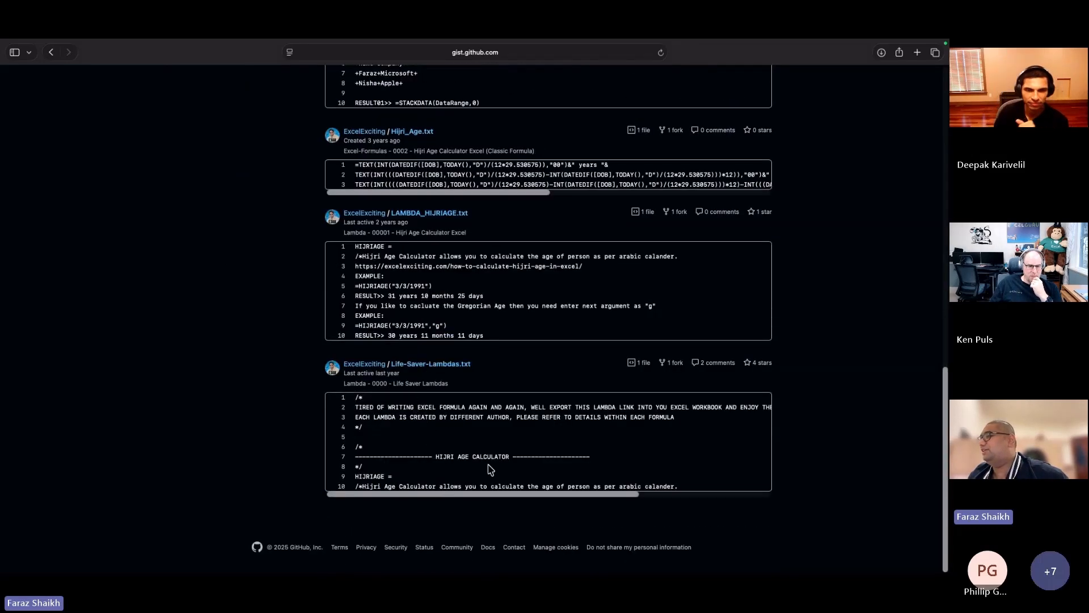
{"action": "scroll", "coordinate": [376, 407], "scroll_direction": "up", "scroll_amount": 15}
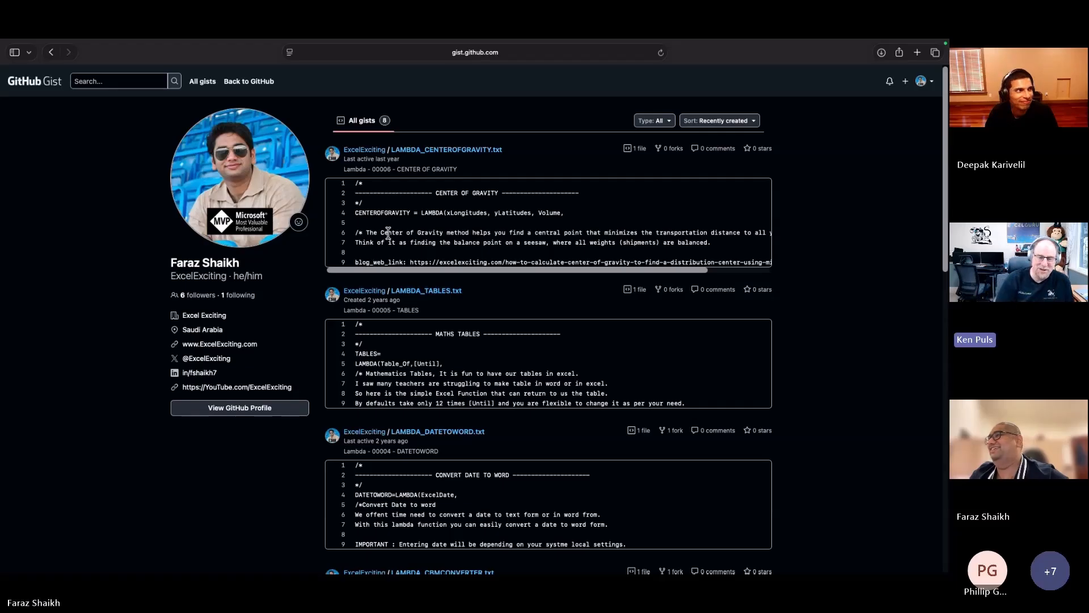
- Return to the CBM worksheet in Excel and check the CBMCONVERTER formula in F4
{"action": "key", "text": "ctrl+Right"}
{"action": "left_click", "coordinate": [326, 237]}
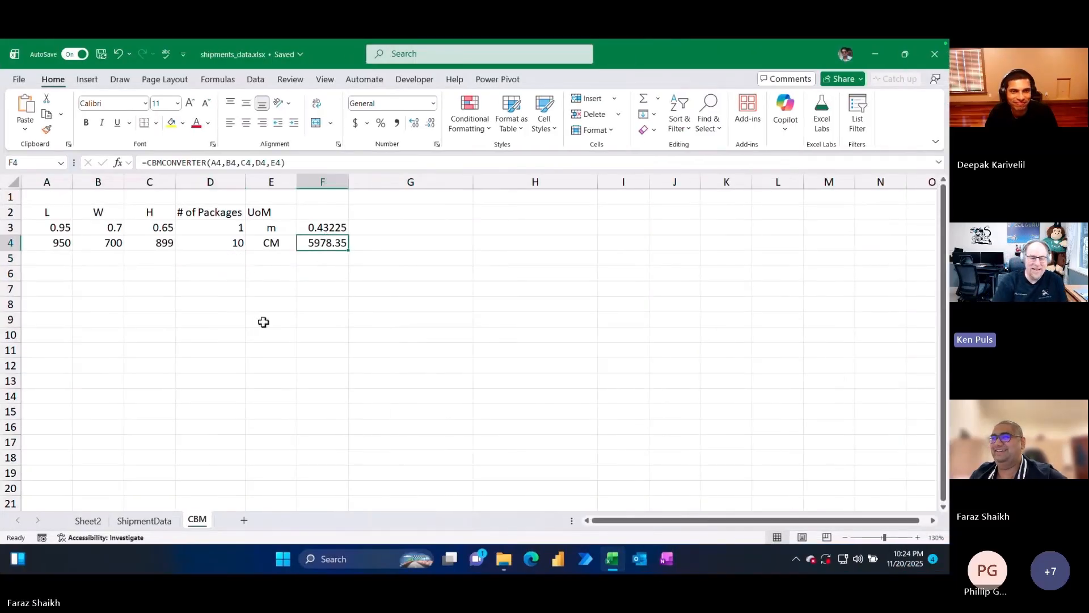